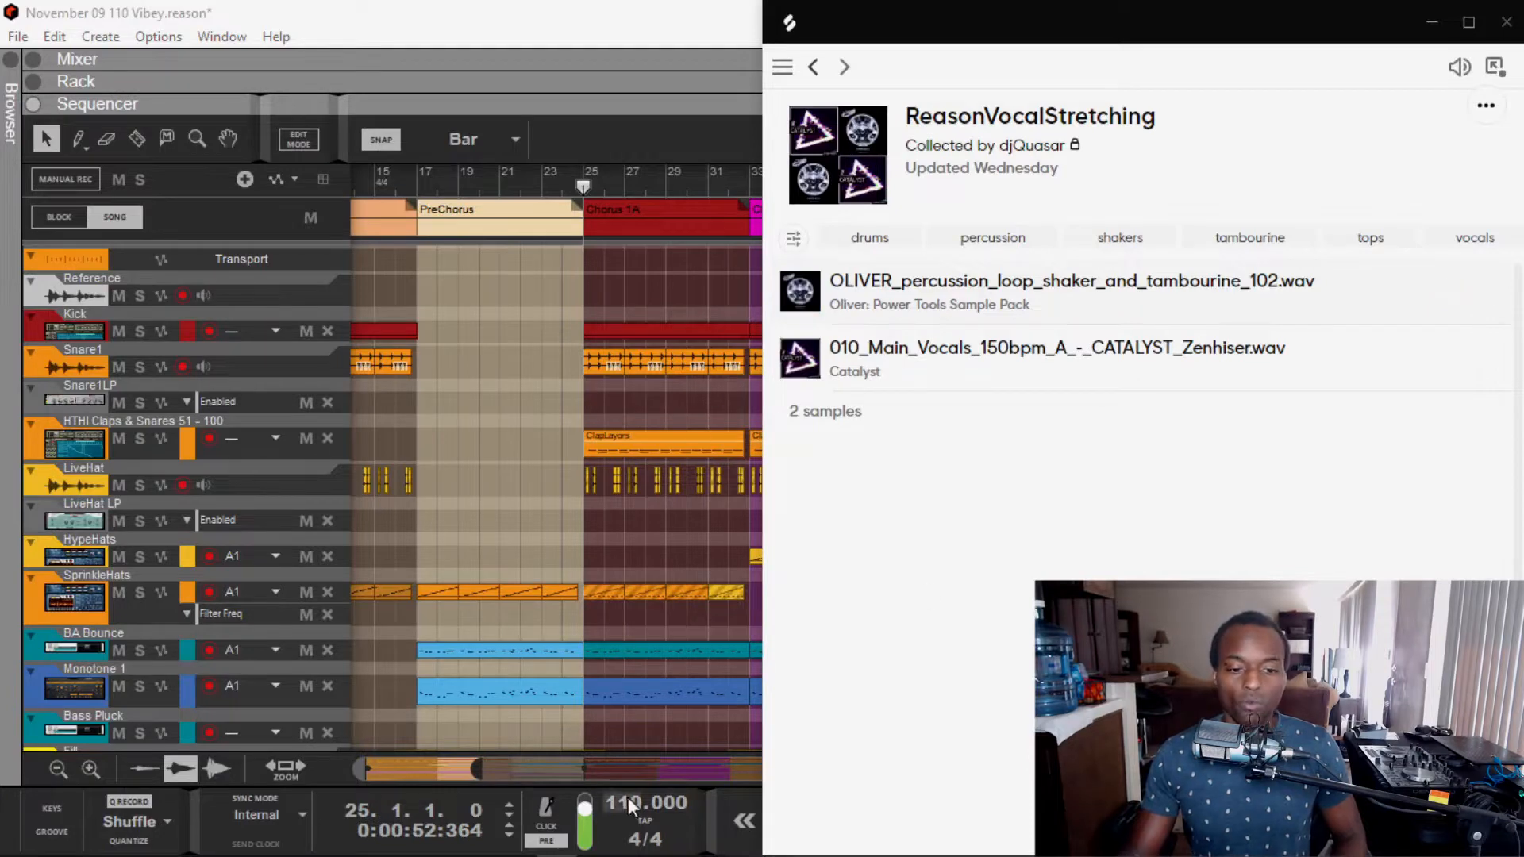
Step: Add the OLIVER_percussion_loop_shaker_and_tambourine_102.wav sample from the Splice collection to a new audio track at bar 25
drag(885, 300, 591, 388)
drag(736, 378, 726, 404)
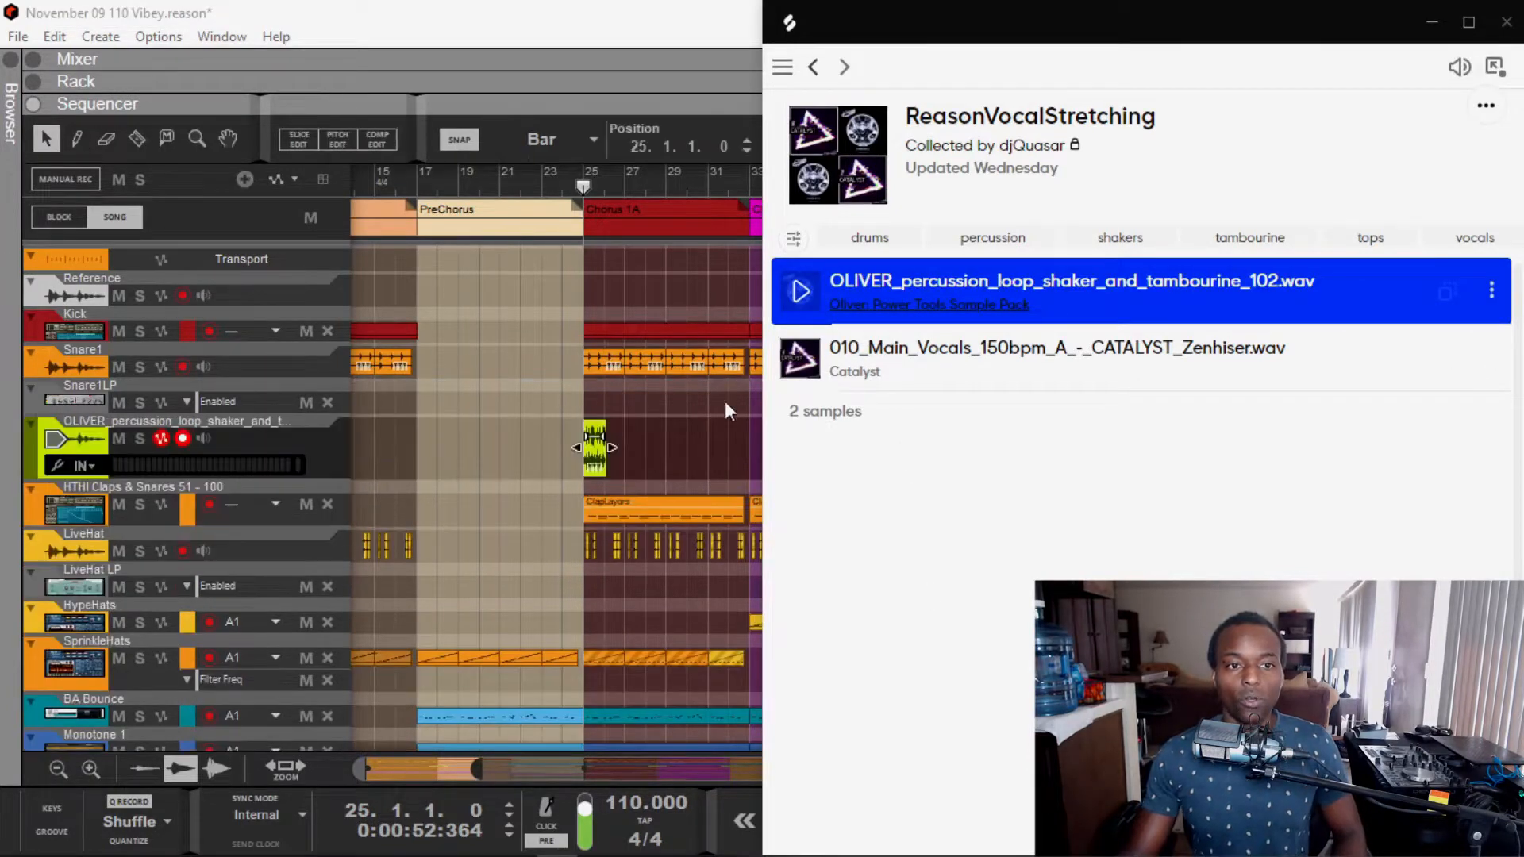
click(633, 419)
Step: Time-stretch the shaker and tambourine clip so it ends at bar 26 and lasts exactly one bar
scroll(603, 444, up, 5)
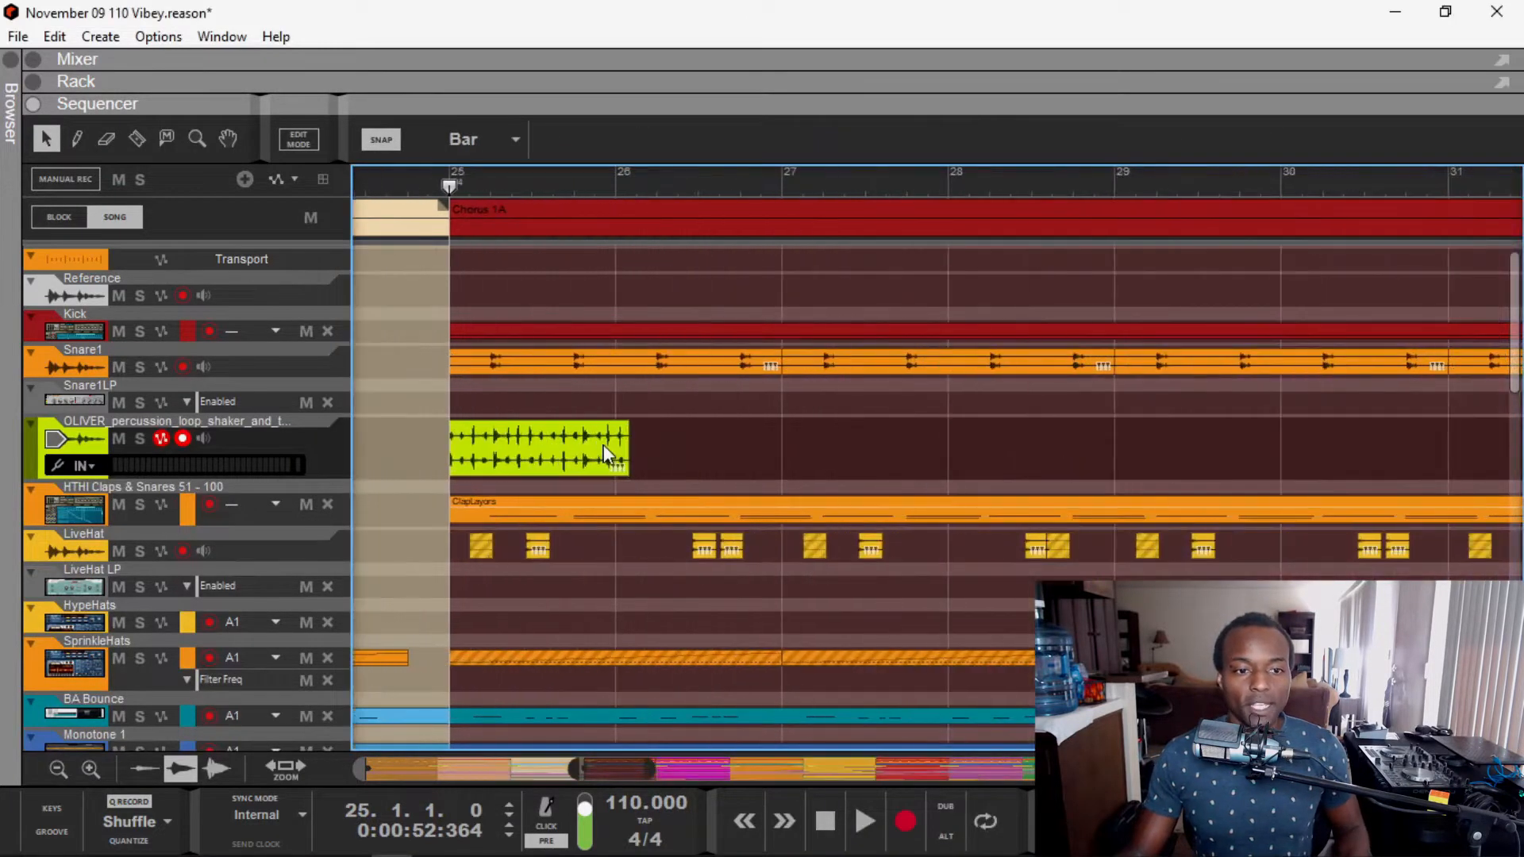
scroll(607, 435, left, 5)
click(1120, 471)
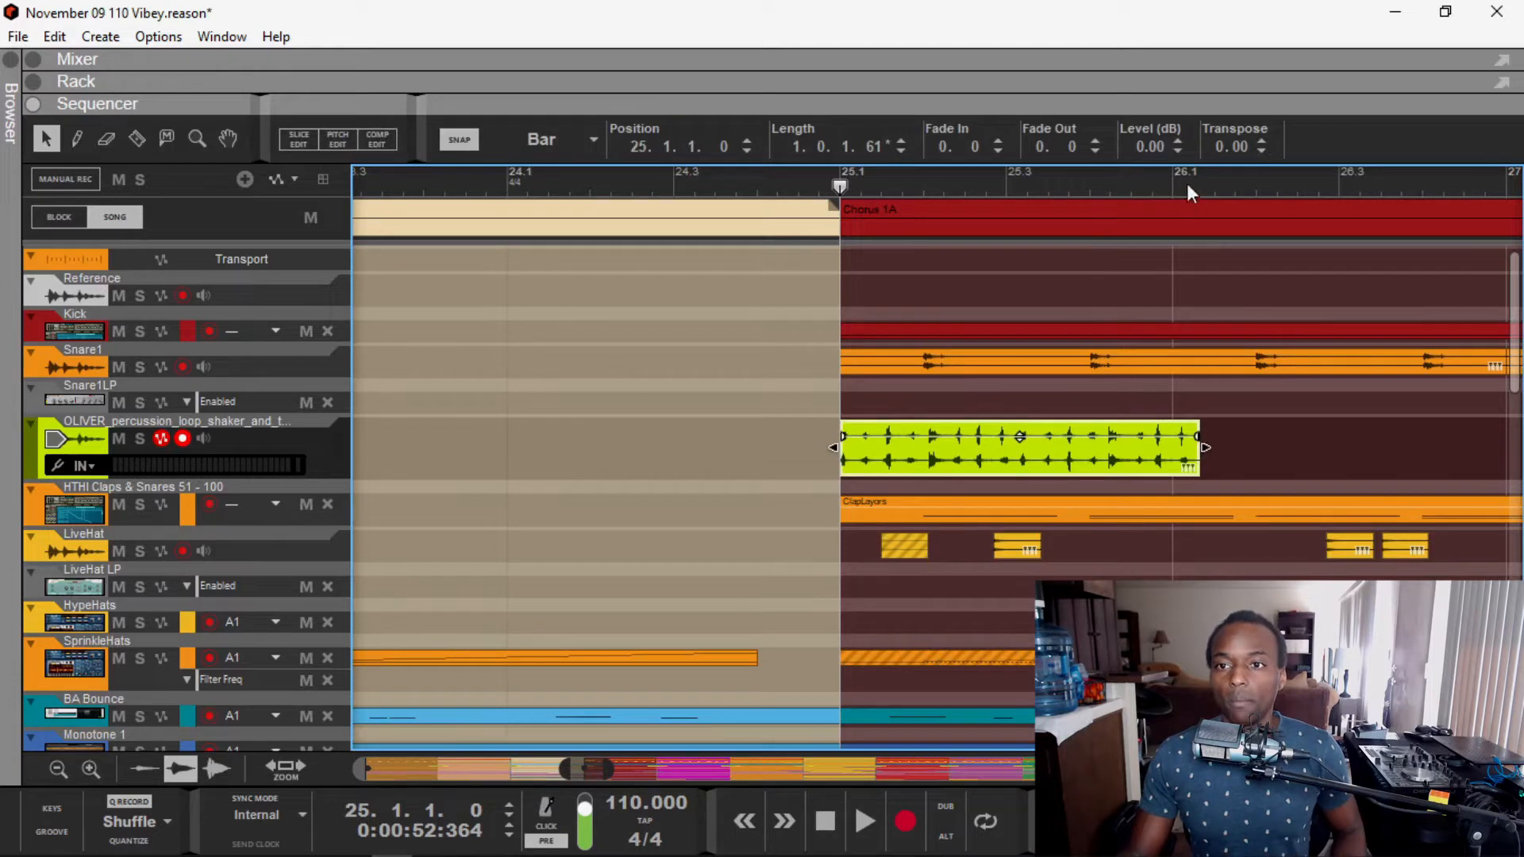
drag(1205, 447, 1173, 449)
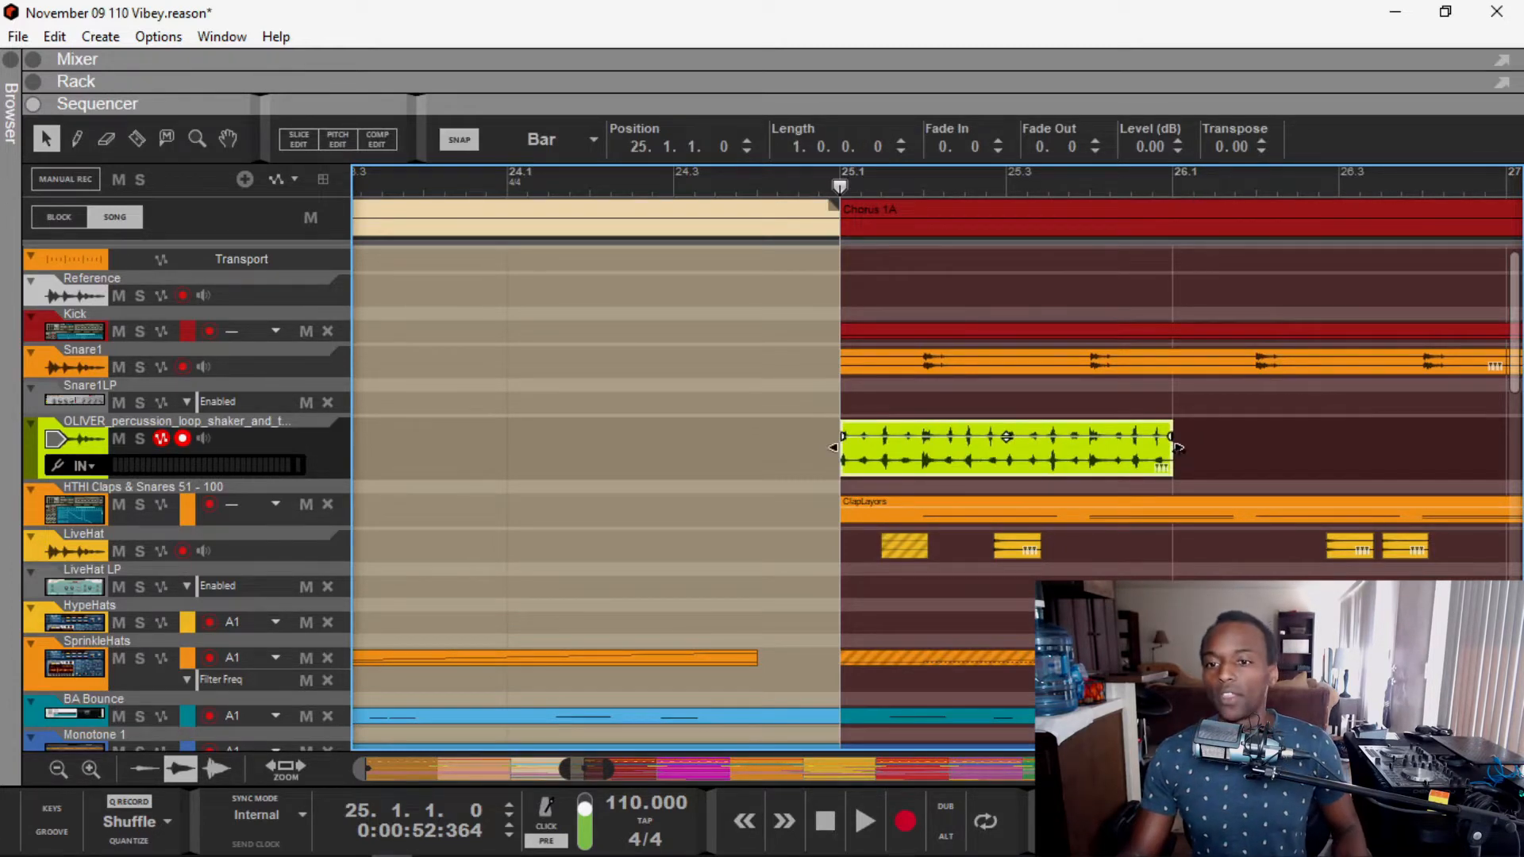
Step: Duplicate the one-bar shaker clip seven times so the copies fill Chorus 1A up to bar 33
scroll(1174, 445, down, 5)
scroll(1174, 446, right, 4)
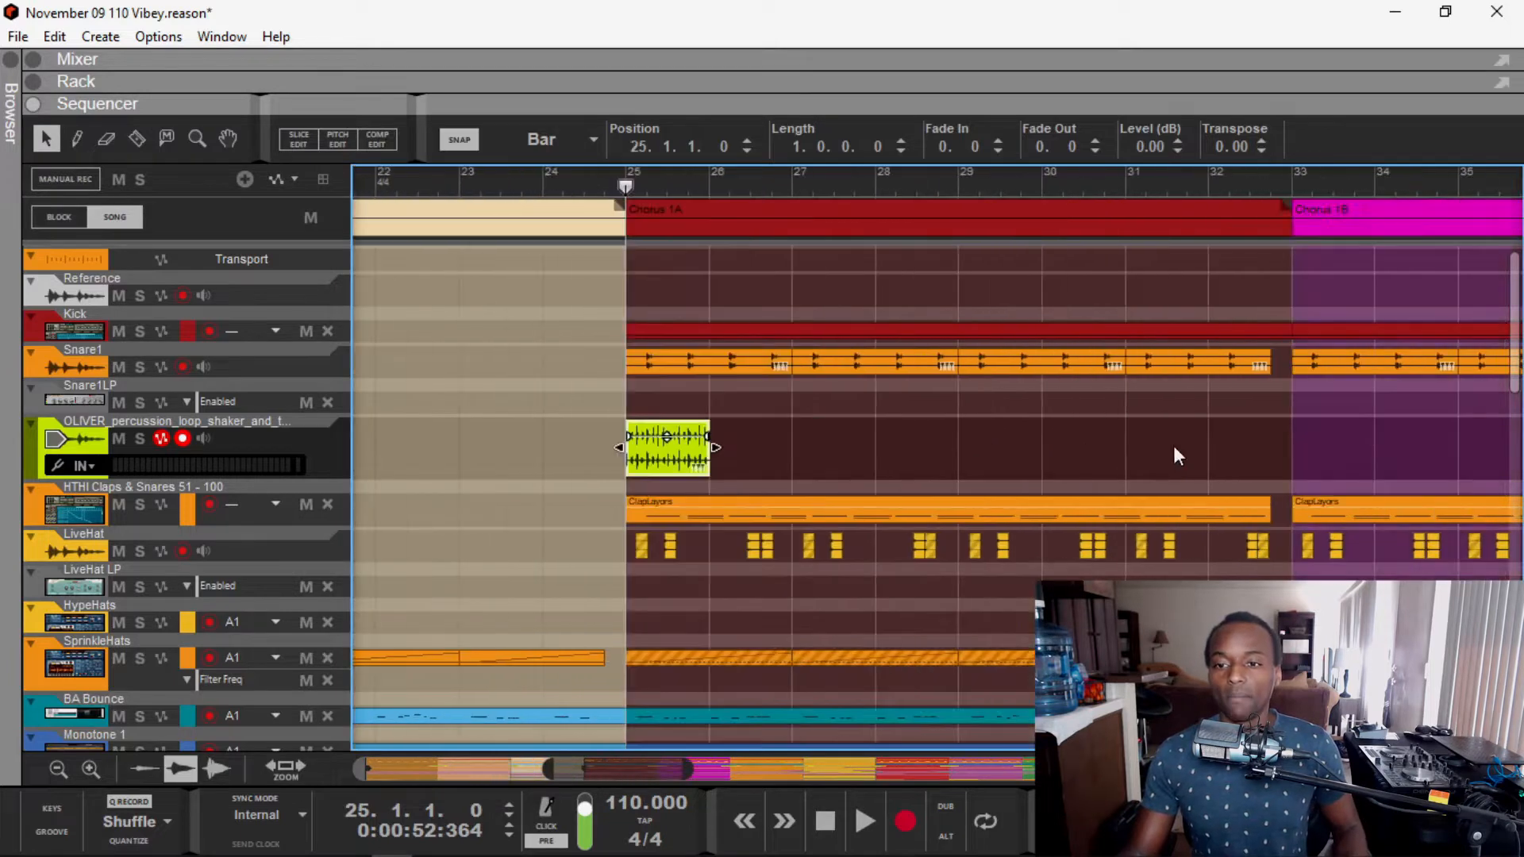
scroll(1041, 460, down, 2)
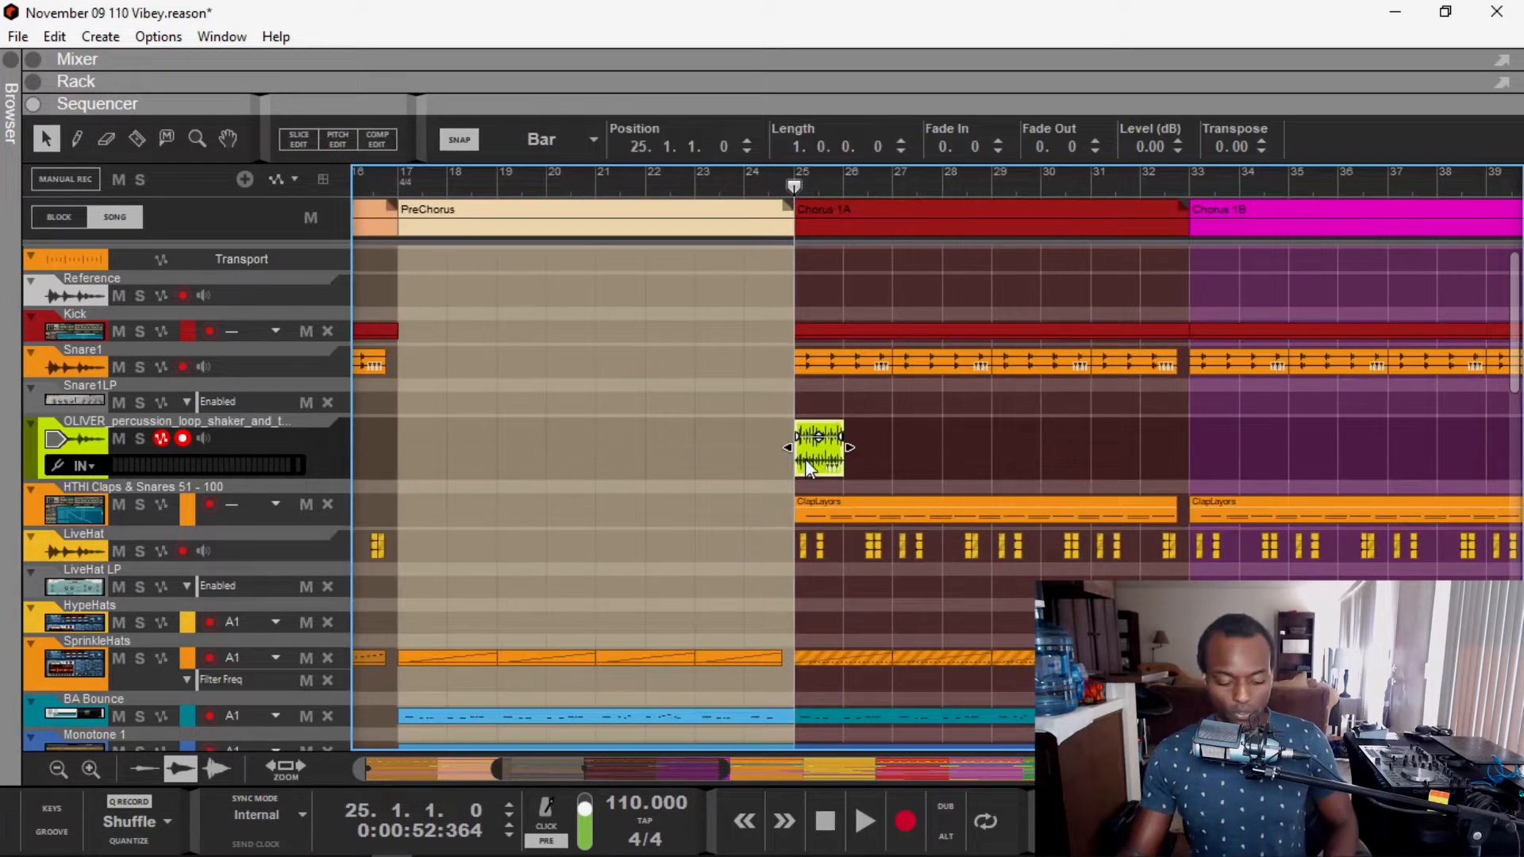
key(ctrl+d)
key(ctrl+d)
key(ctrl+d)
key(ctrl+d)
key(ctrl+d)
key(ctrl+d)
key(ctrl+d)
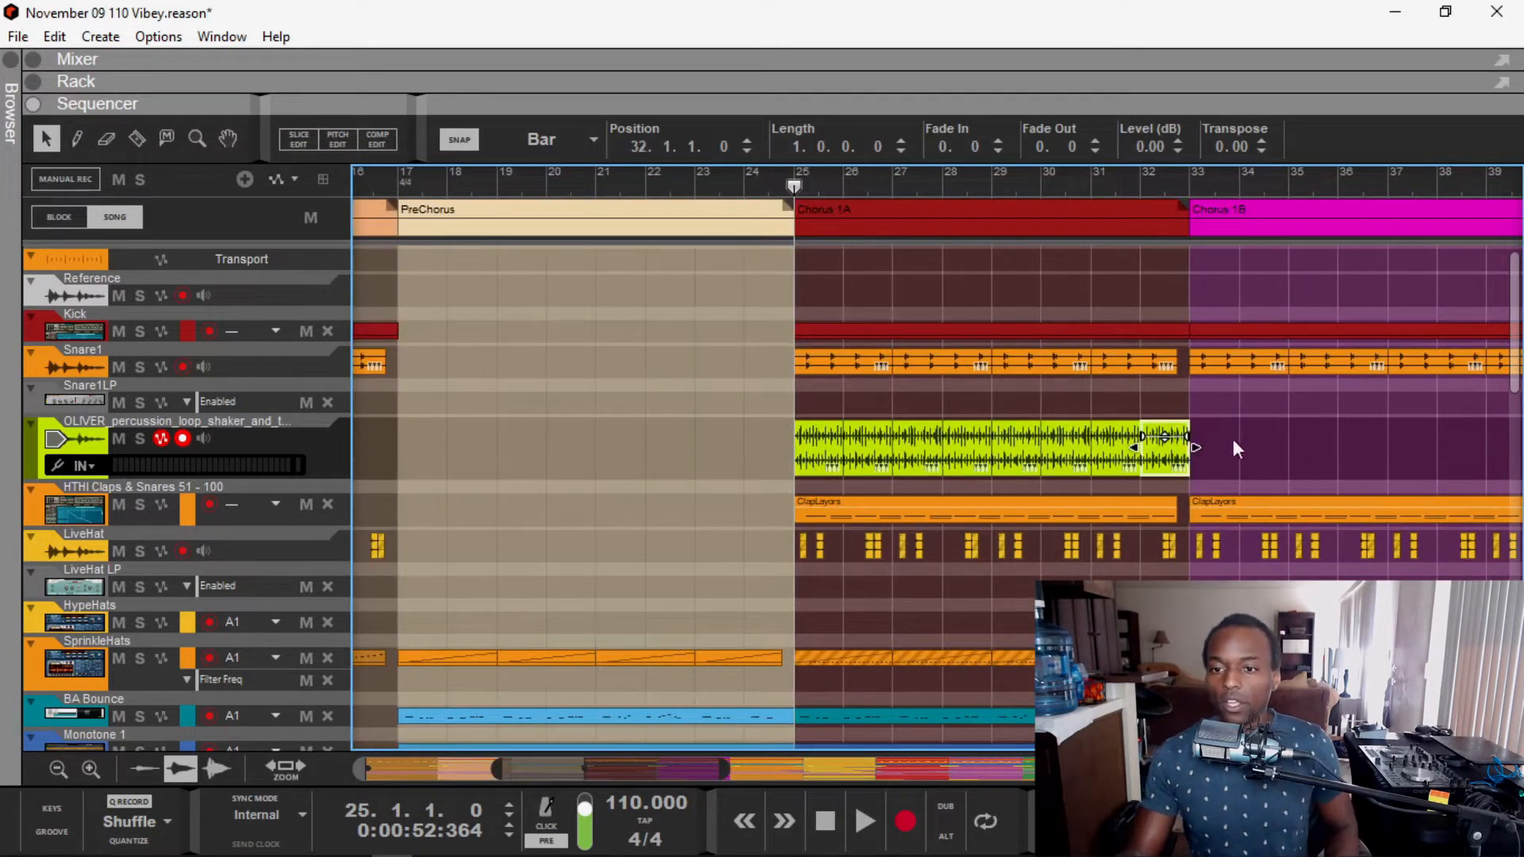
Step: Select all eight shaker clips and lower their level to -26.25 dB while playing the chorus
drag(1234, 444, 726, 476)
drag(1156, 146, 1149, 289)
key(space)
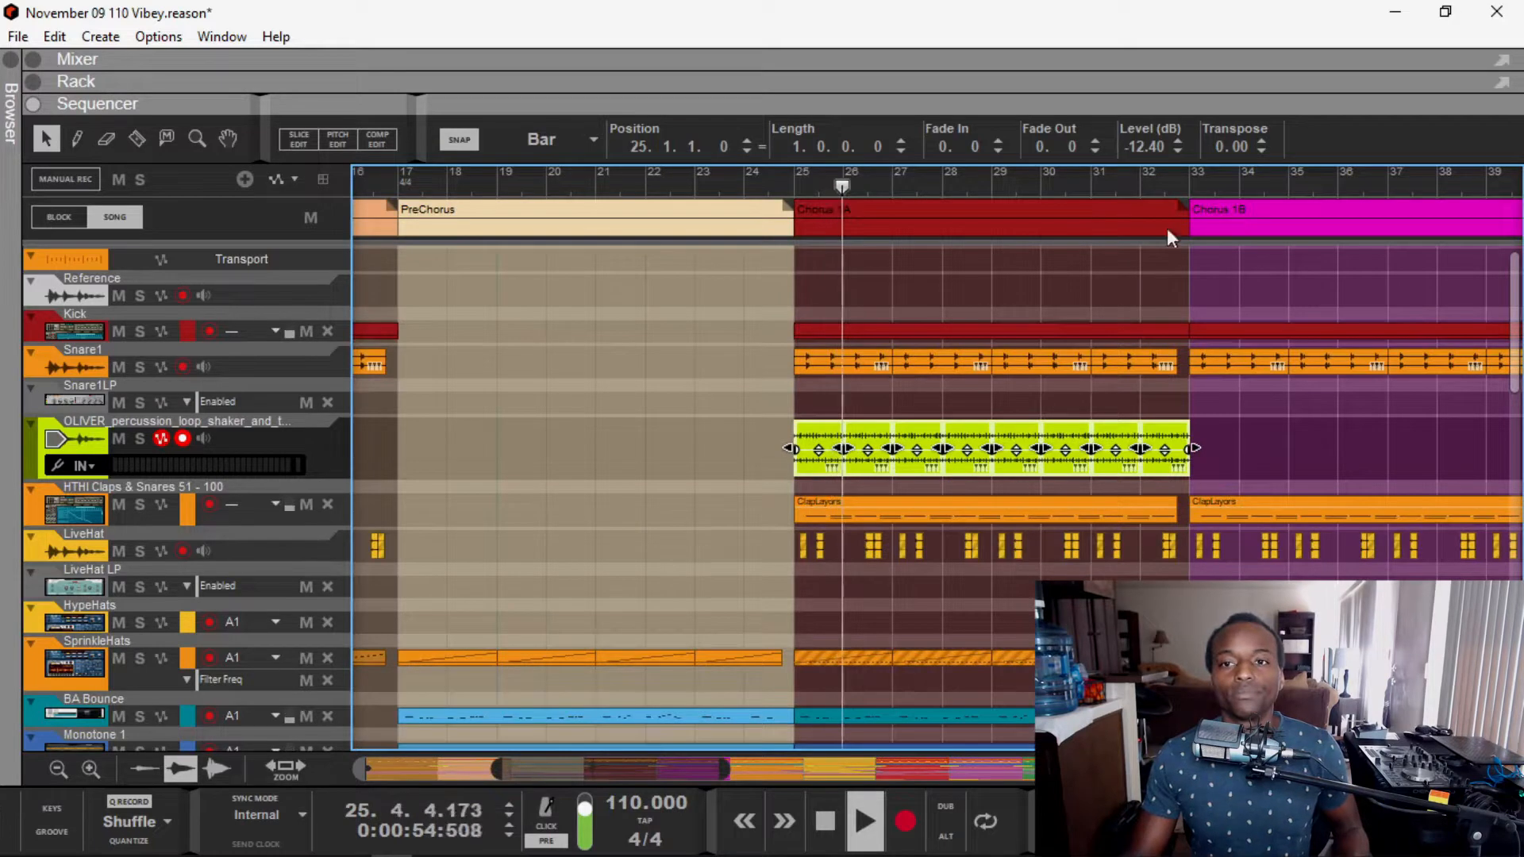
drag(1137, 154, 1118, 208)
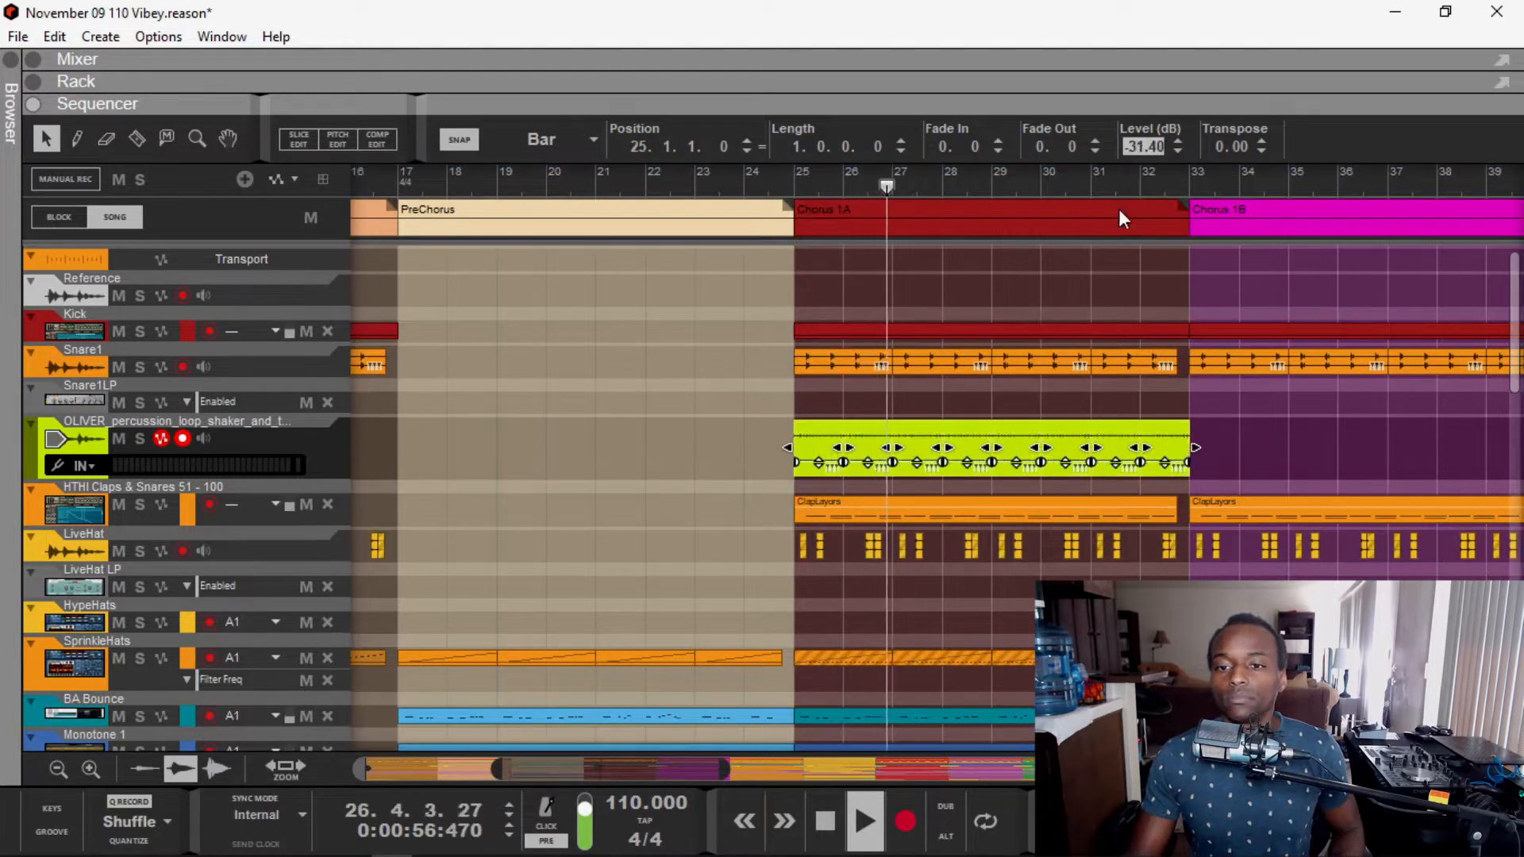
drag(1135, 138, 1135, 138)
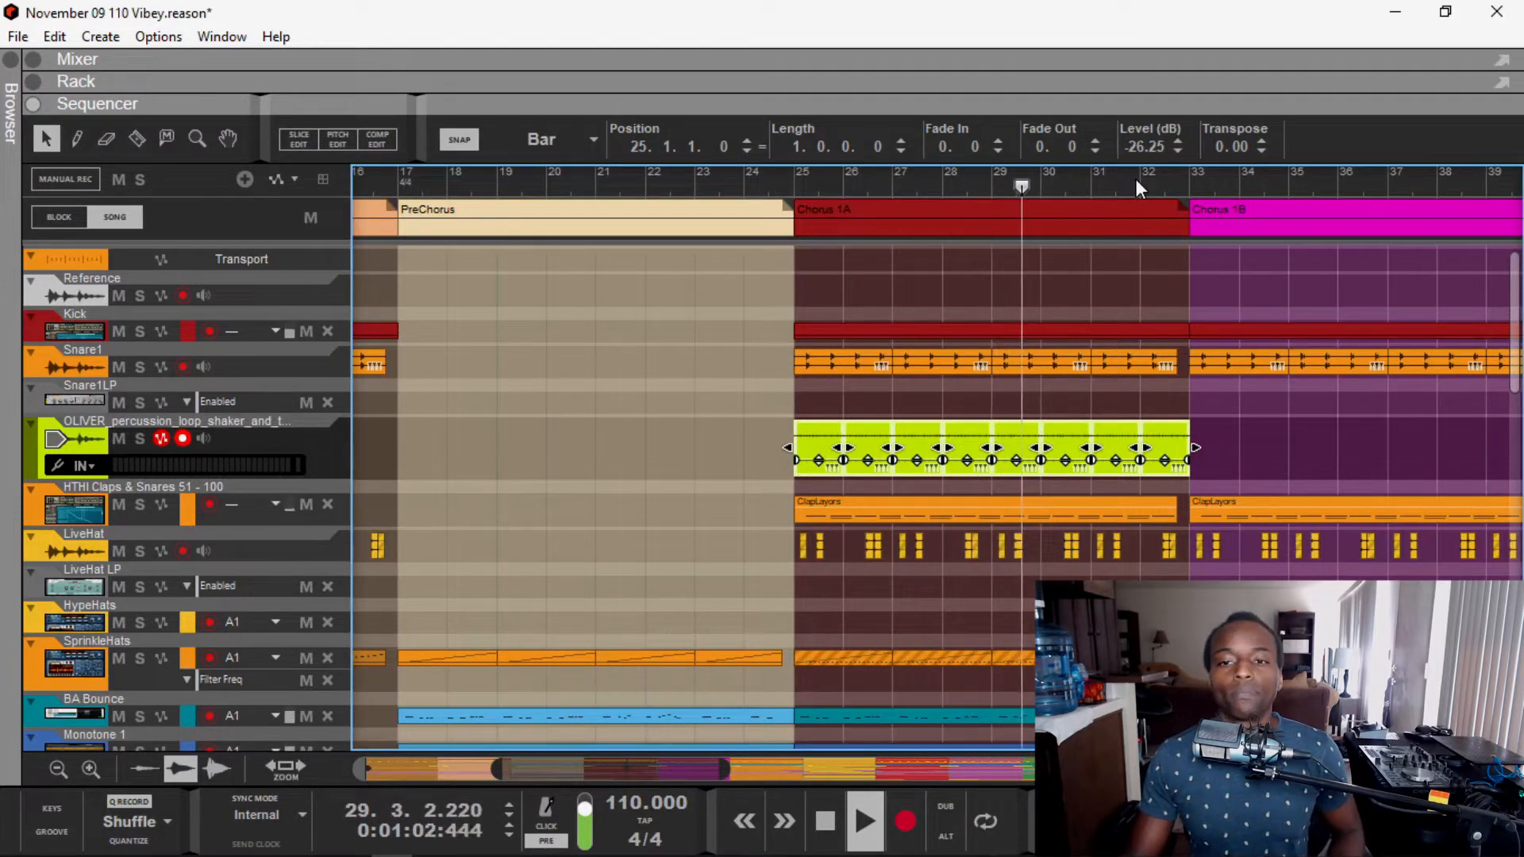
key(space)
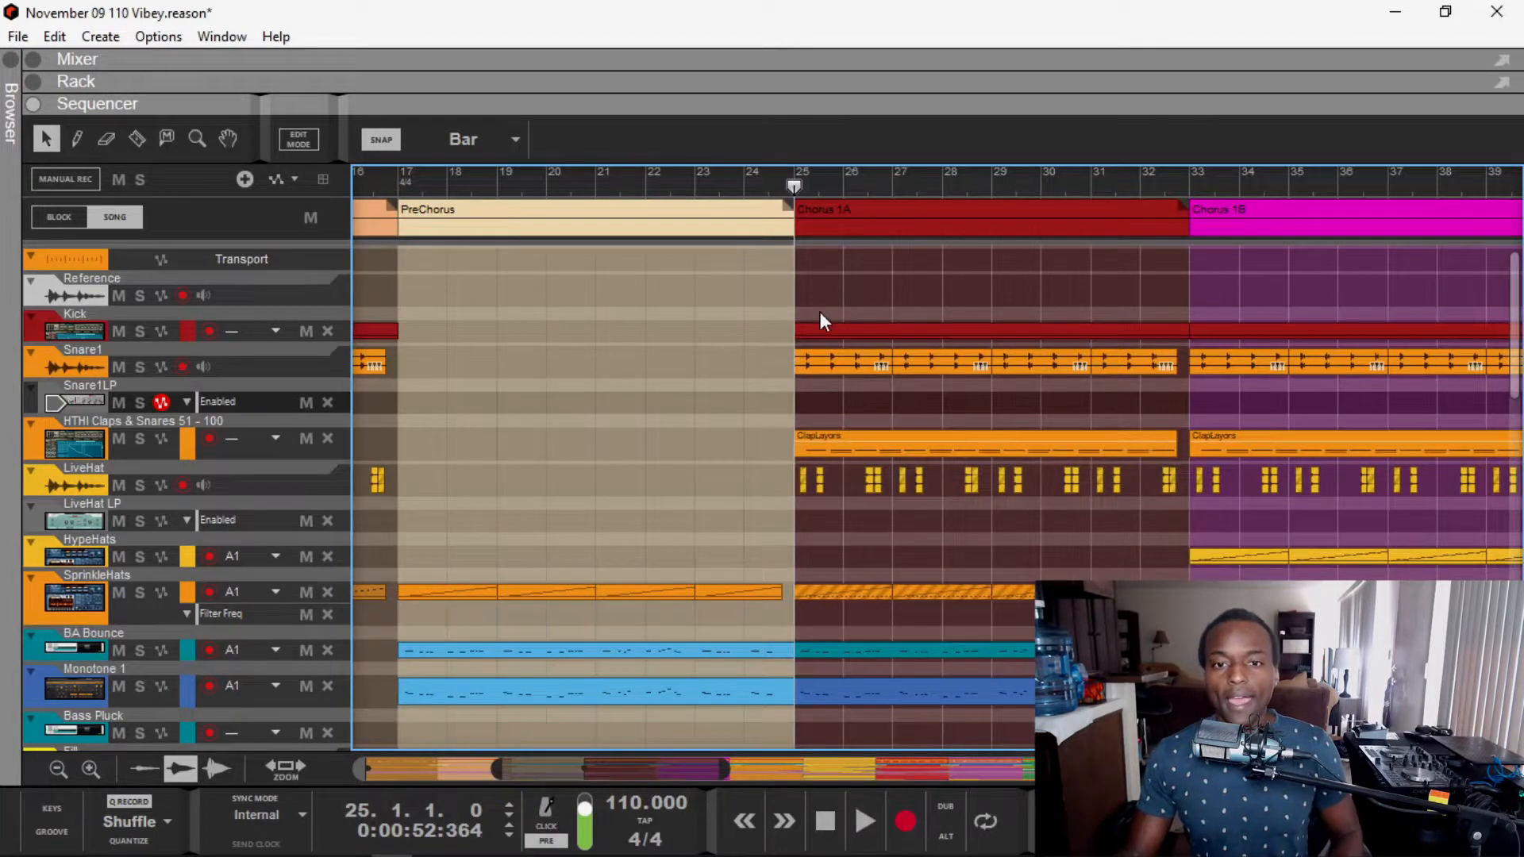
Step: Switch to Splice and audition the 01_WH_Uplifter_C#_128.wav sample
key(alt+Tab)
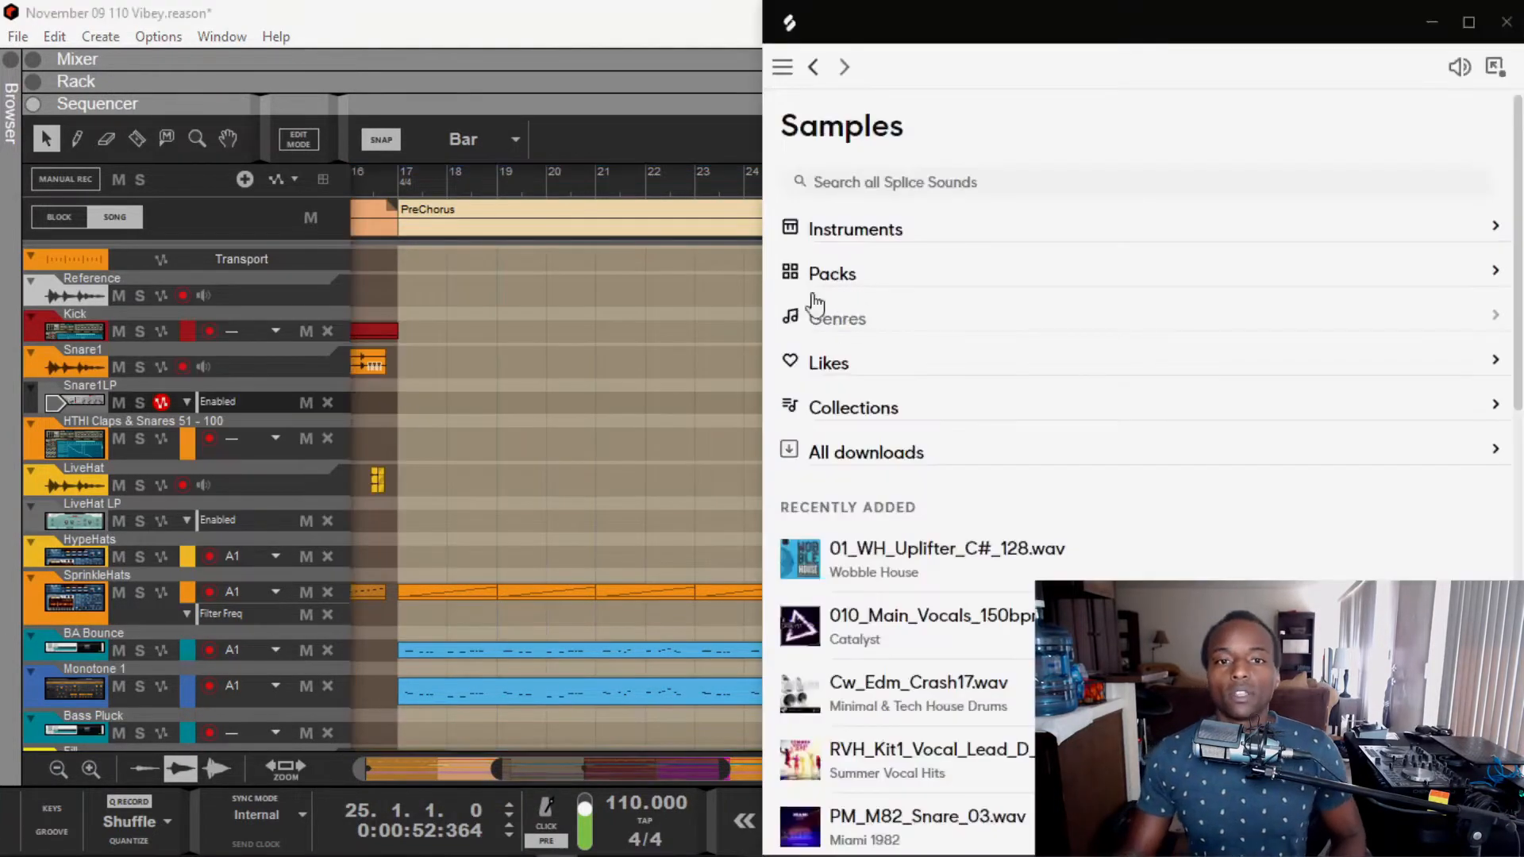
click(799, 567)
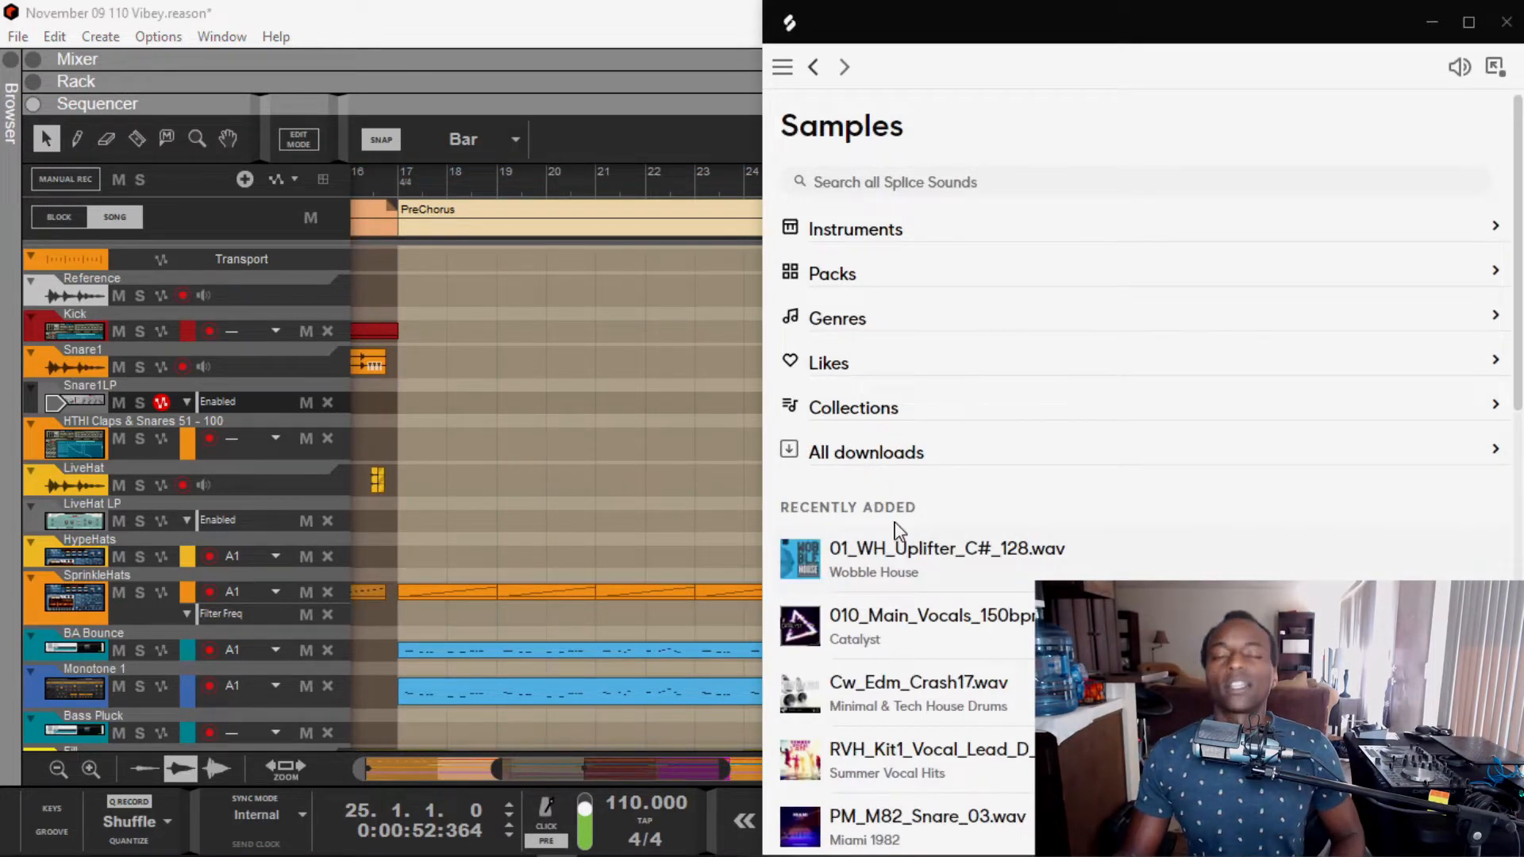
mouse_move(868, 569)
mouse_down()
mouse_move(344, 508)
mouse_move(615, 516)
mouse_move(883, 558)
mouse_up()
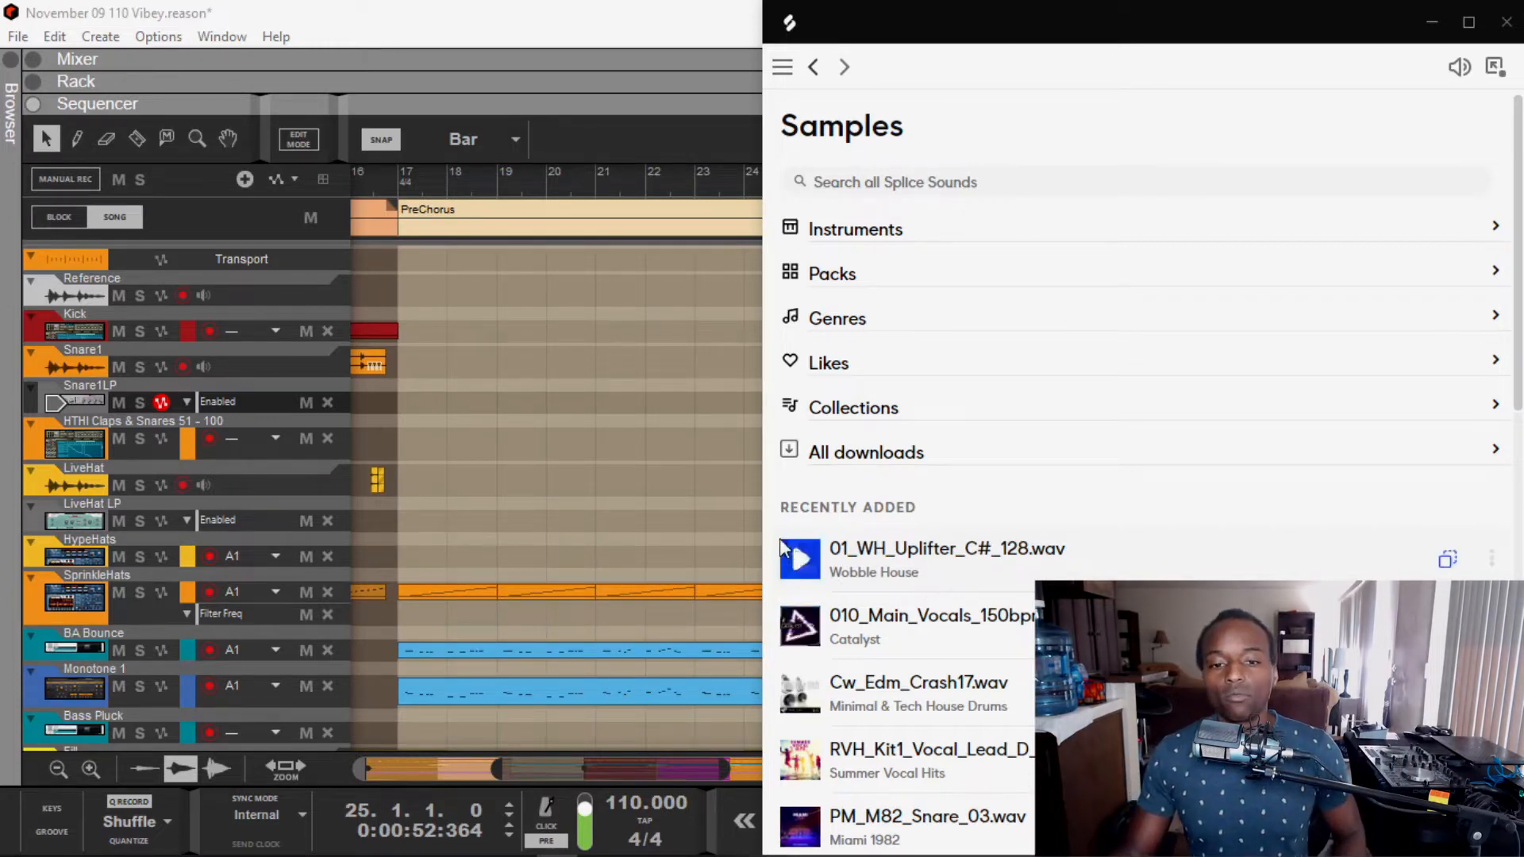
click(792, 564)
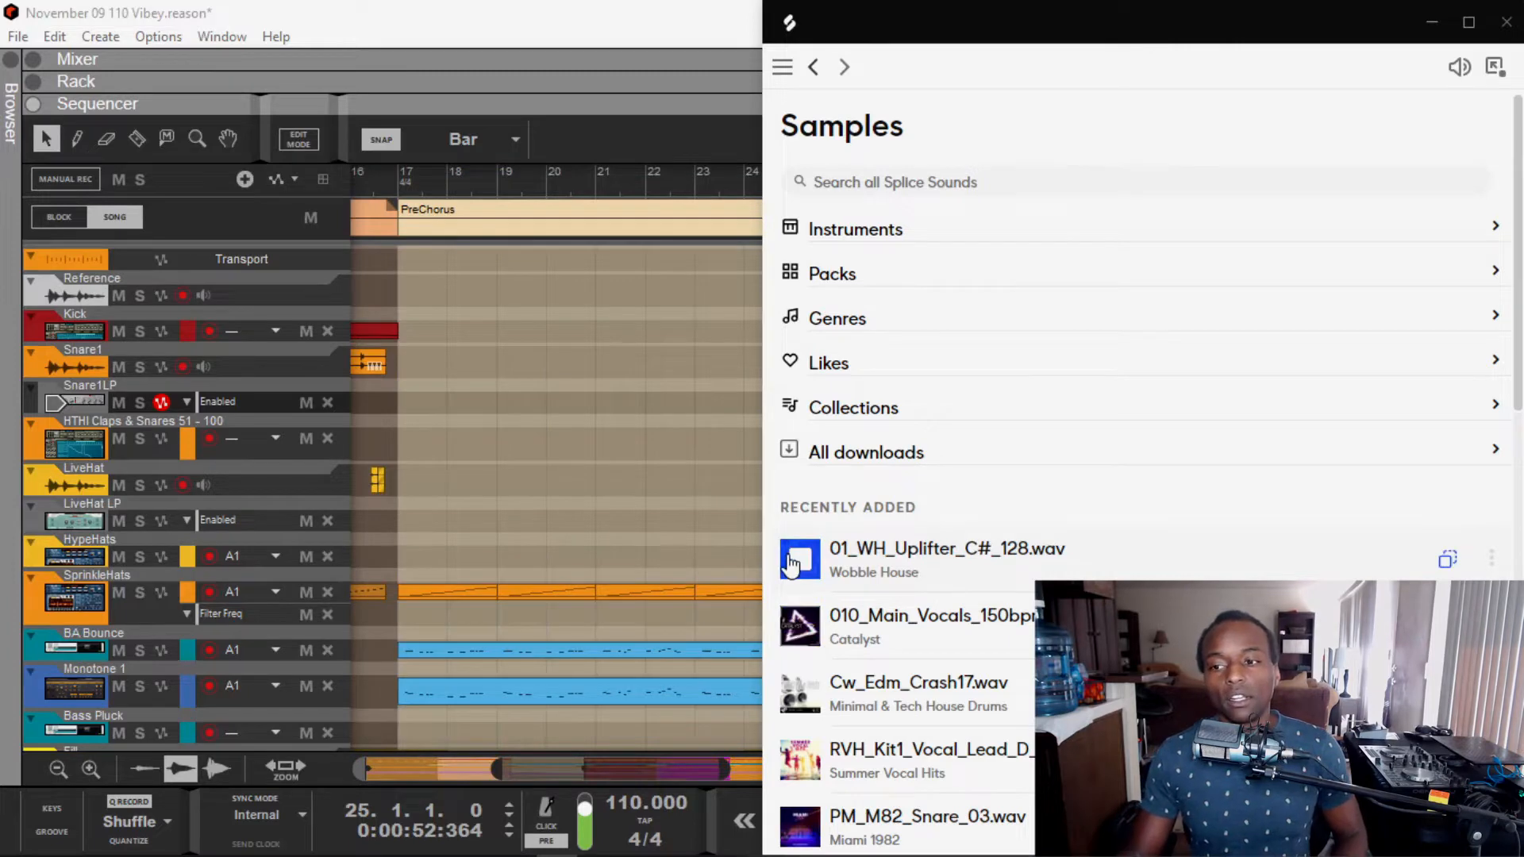
click(791, 563)
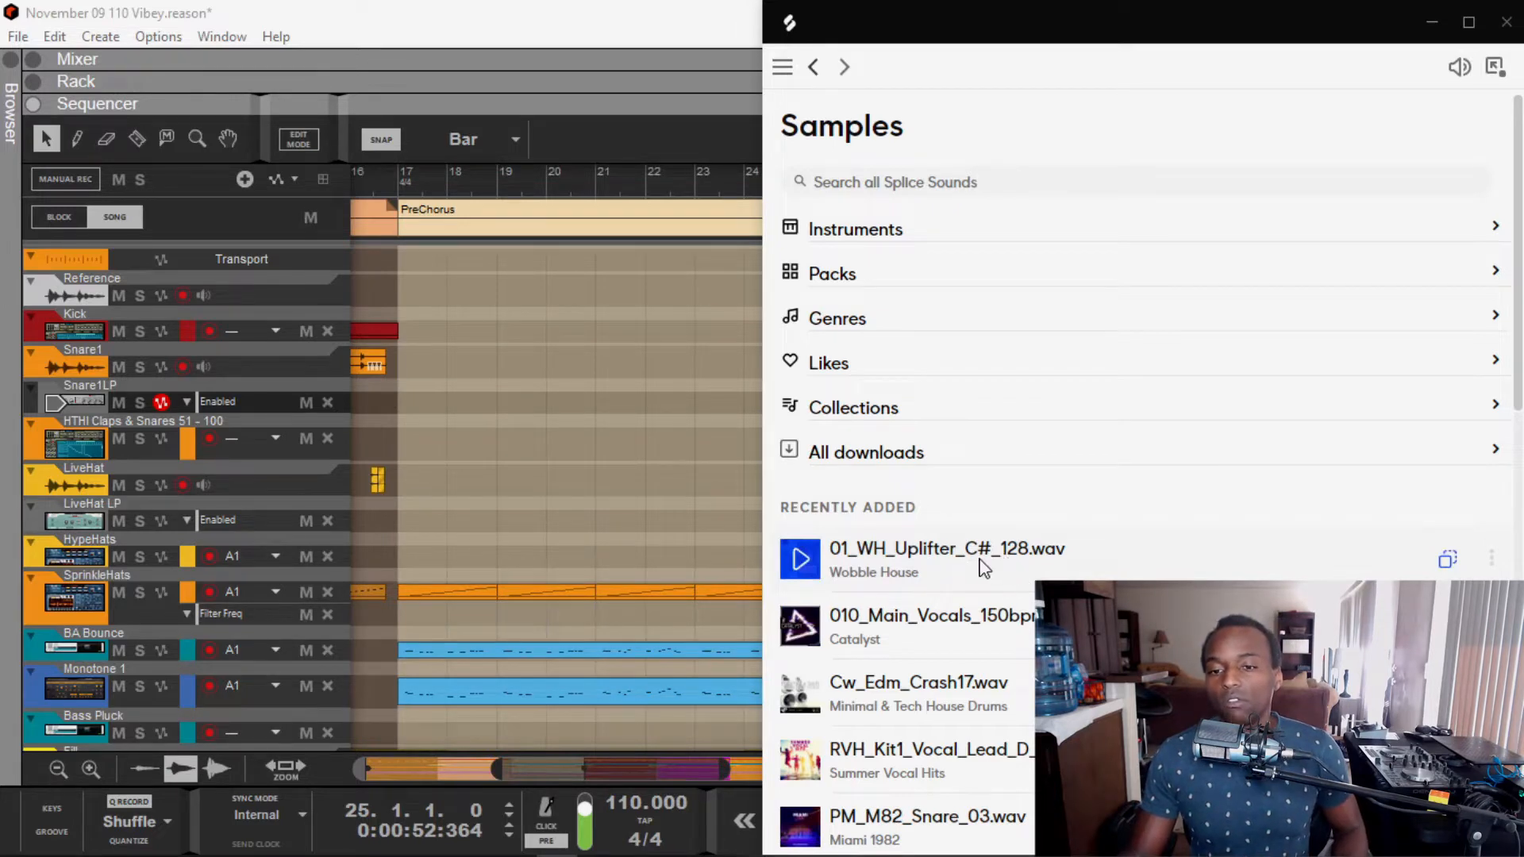
Step: Set the song tempo to 128 BPM and add 01_WH_Uplifter_C#_128.wav from Splice to a new track at bar 25
click(630, 800)
text(1)
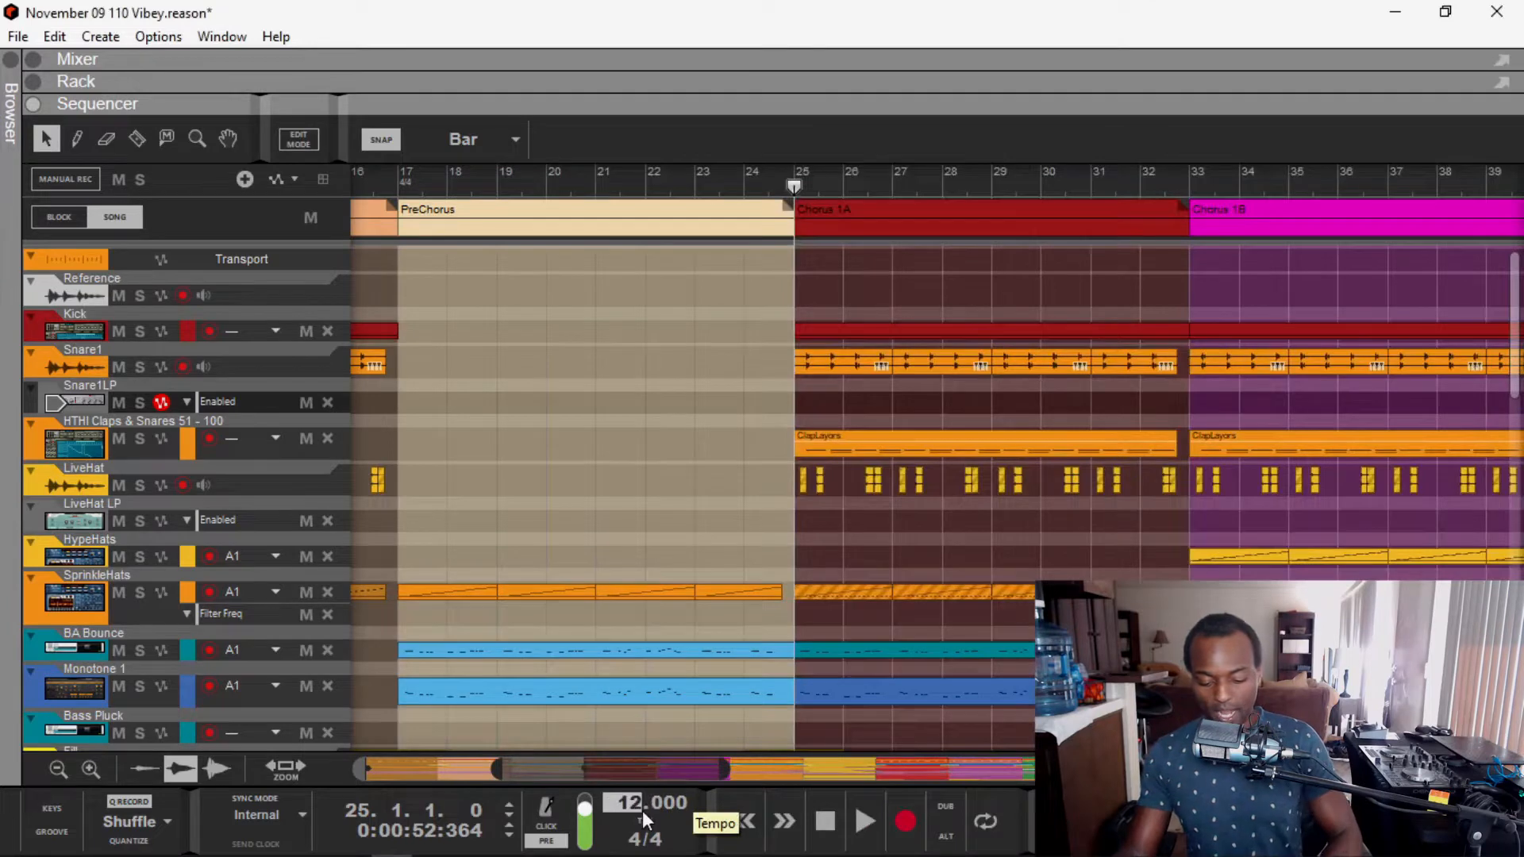
text(28)
key(Return)
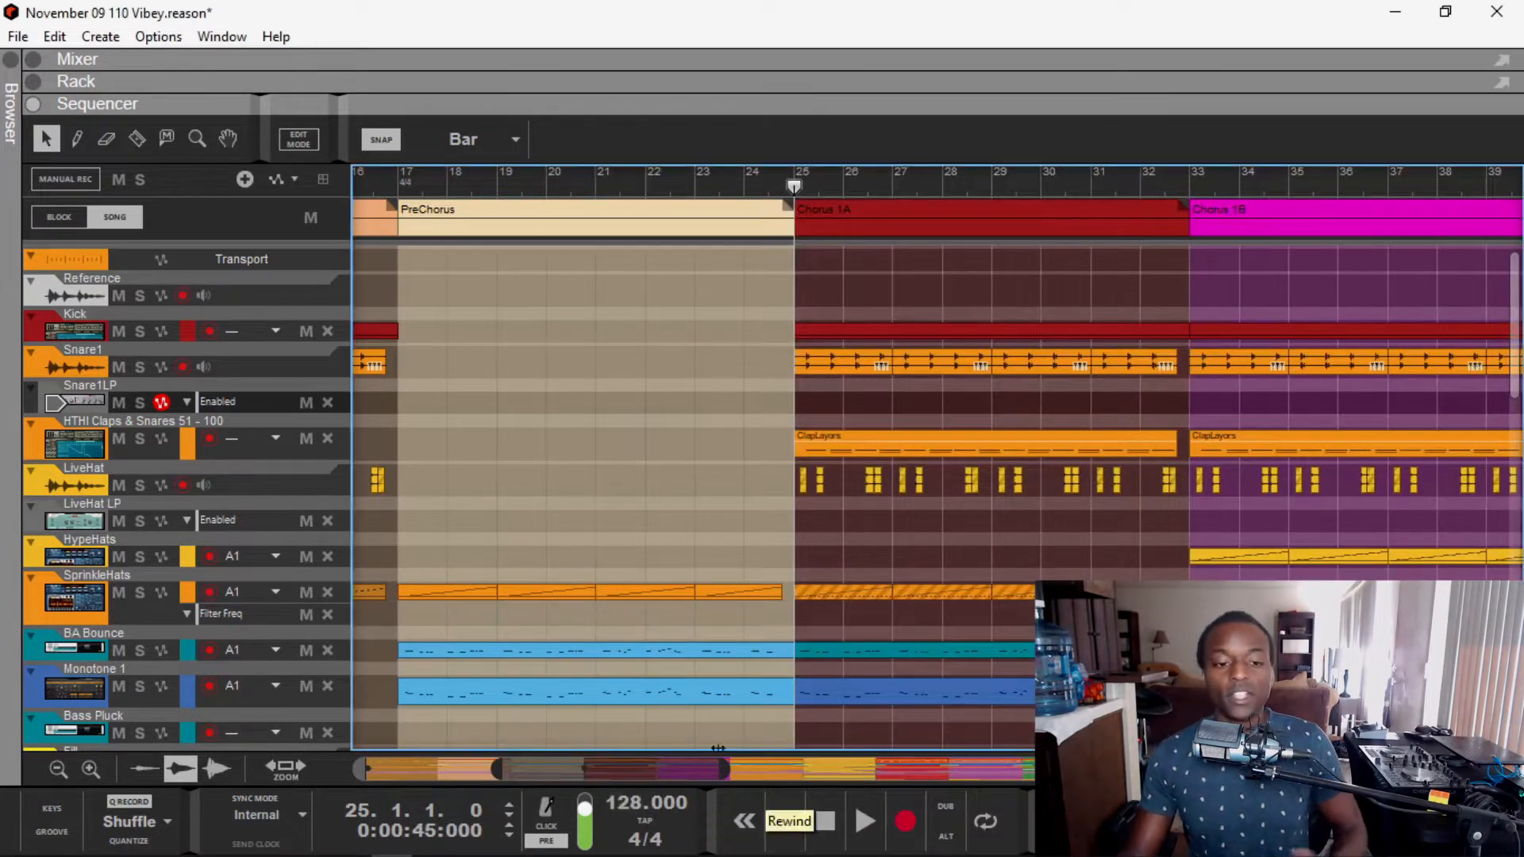
key(alt+Tab)
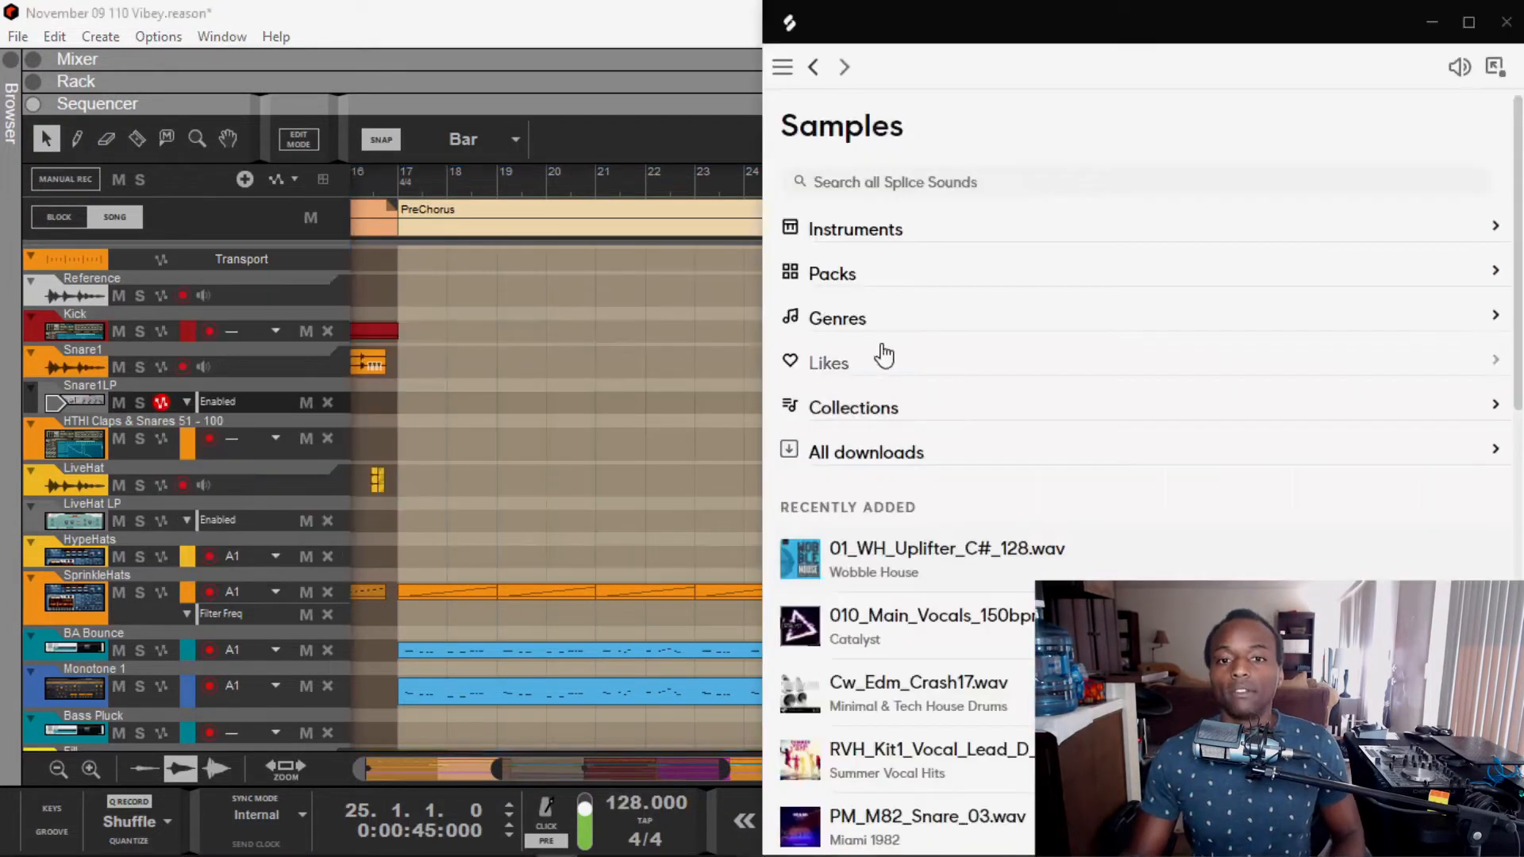
mouse_move(809, 585)
mouse_down()
mouse_move(856, 588)
mouse_move(794, 568)
mouse_up()
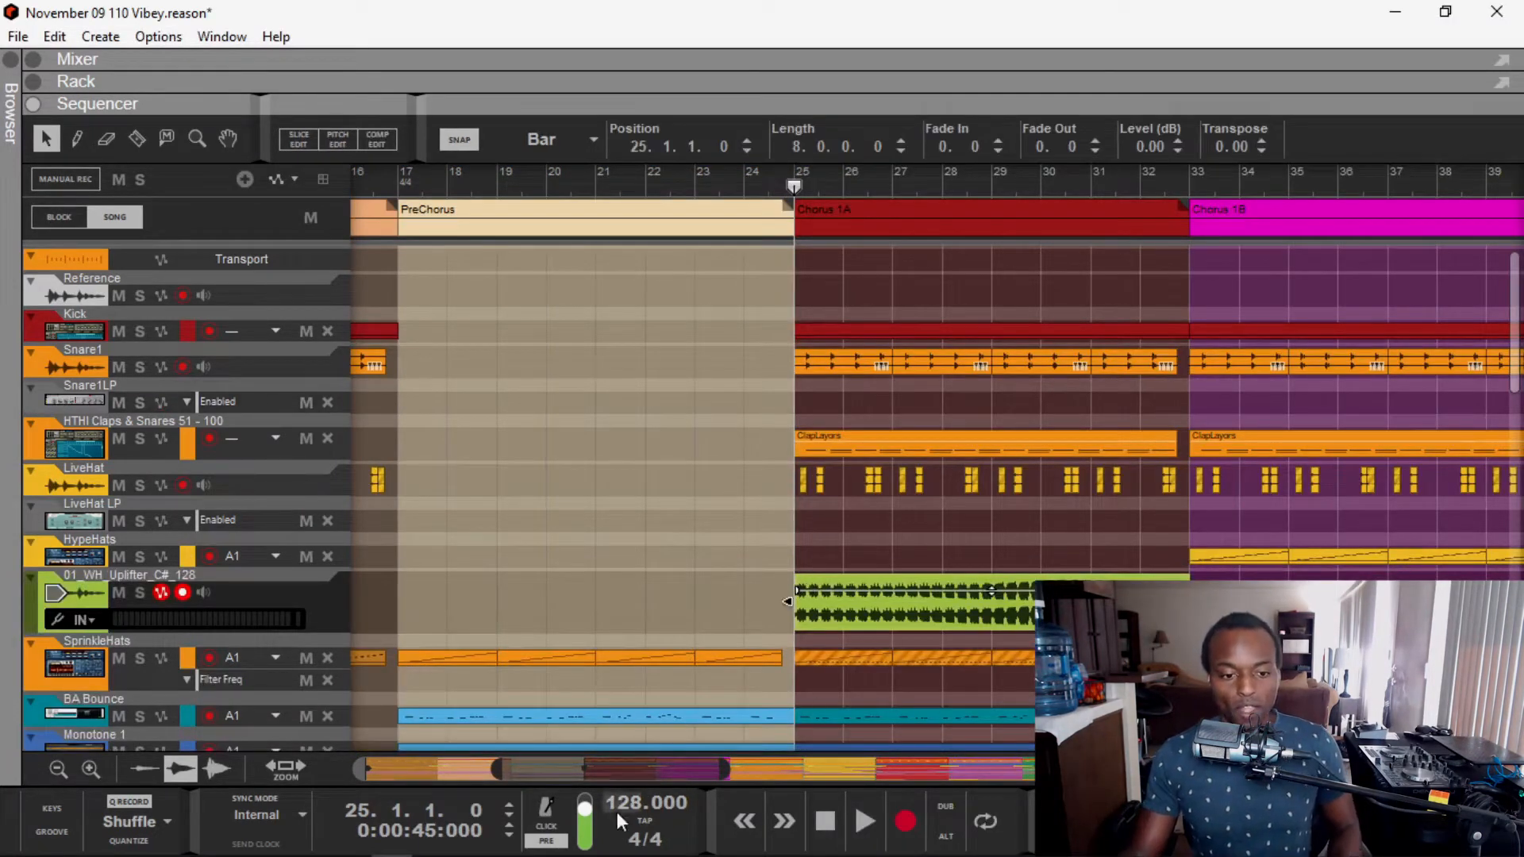
Step: Set the song tempo to 110 BPM
text(1)
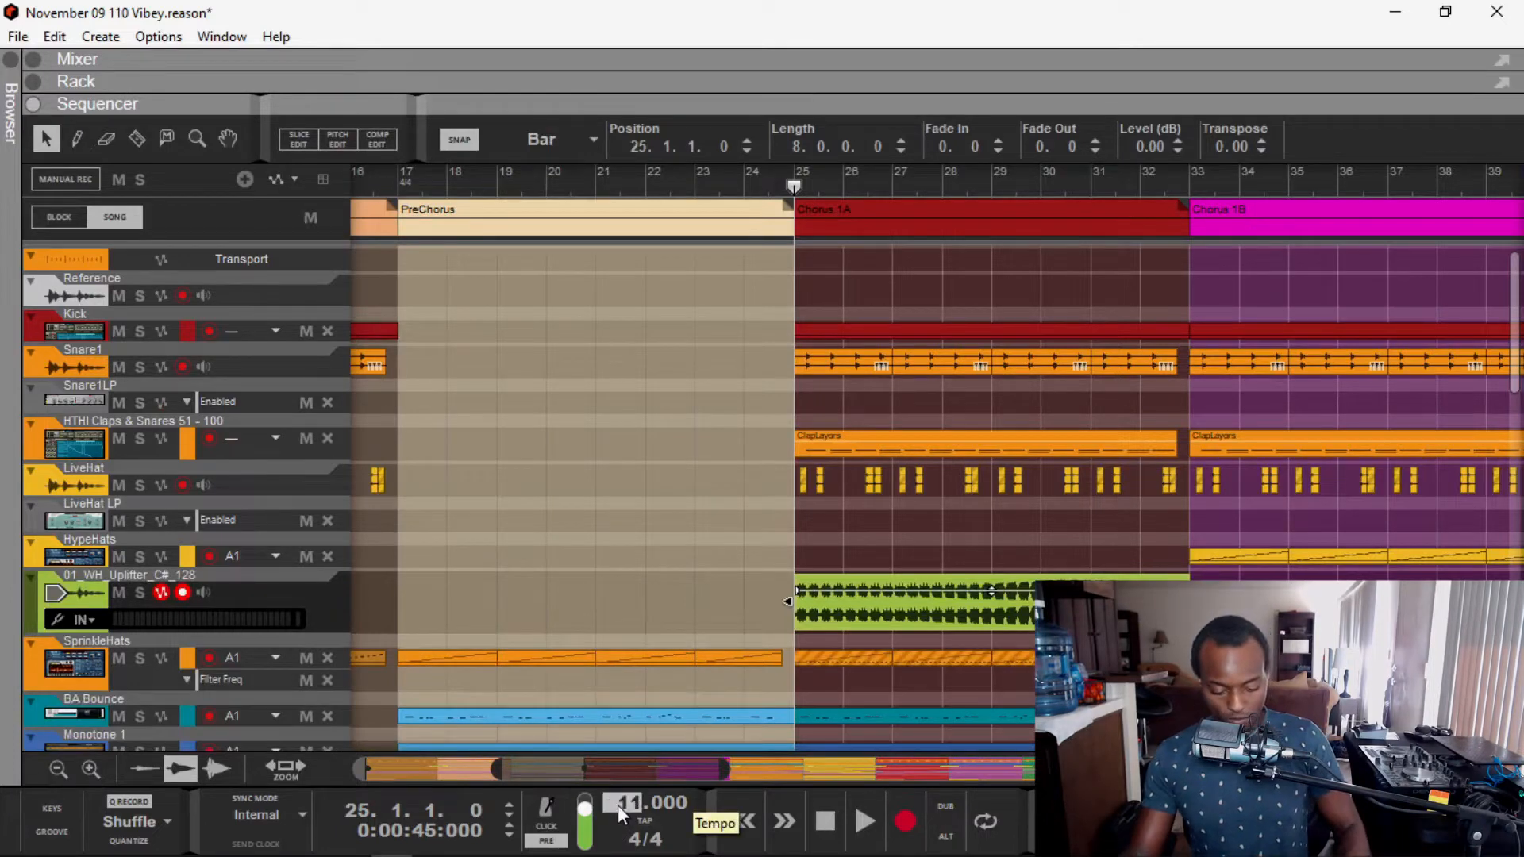
text(10)
key(Return)
Step: Lower the uplifter clip's level to -21.31 dB during playback, and delete the uplifter track
key(space)
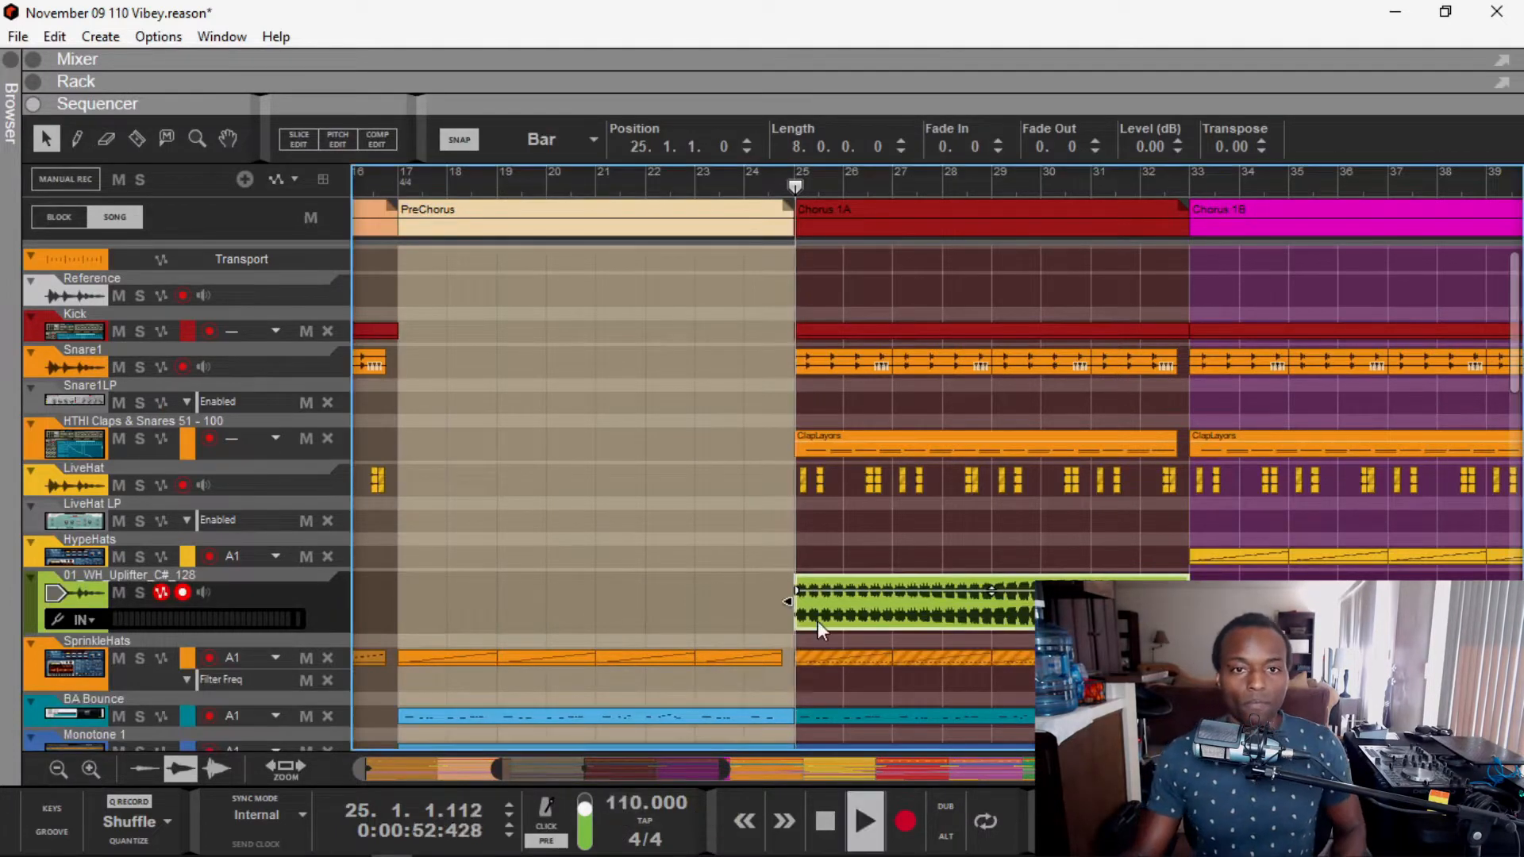
drag(992, 592, 1019, 642)
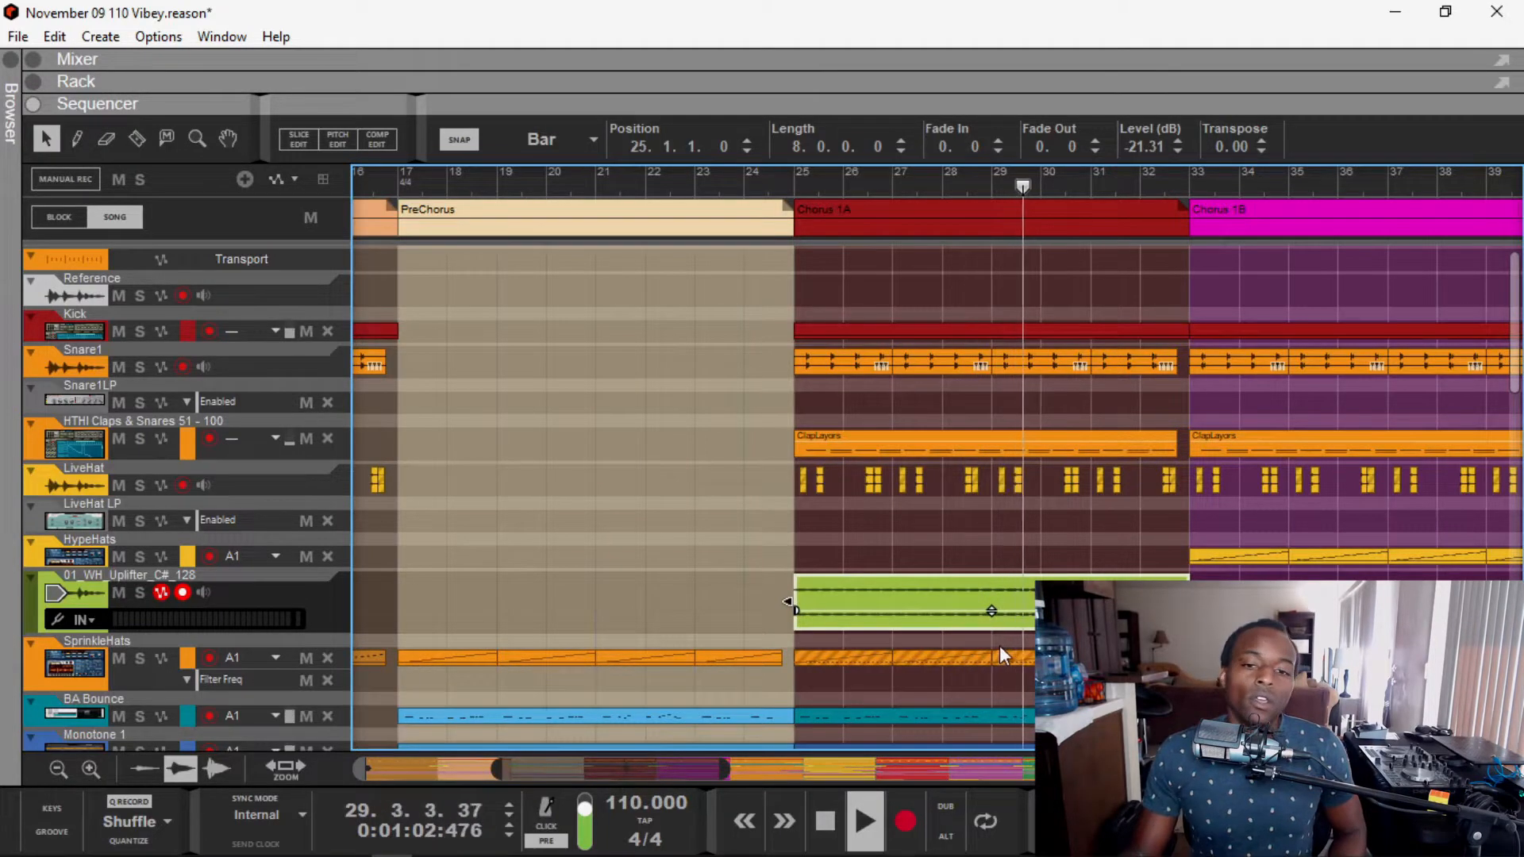
key(space)
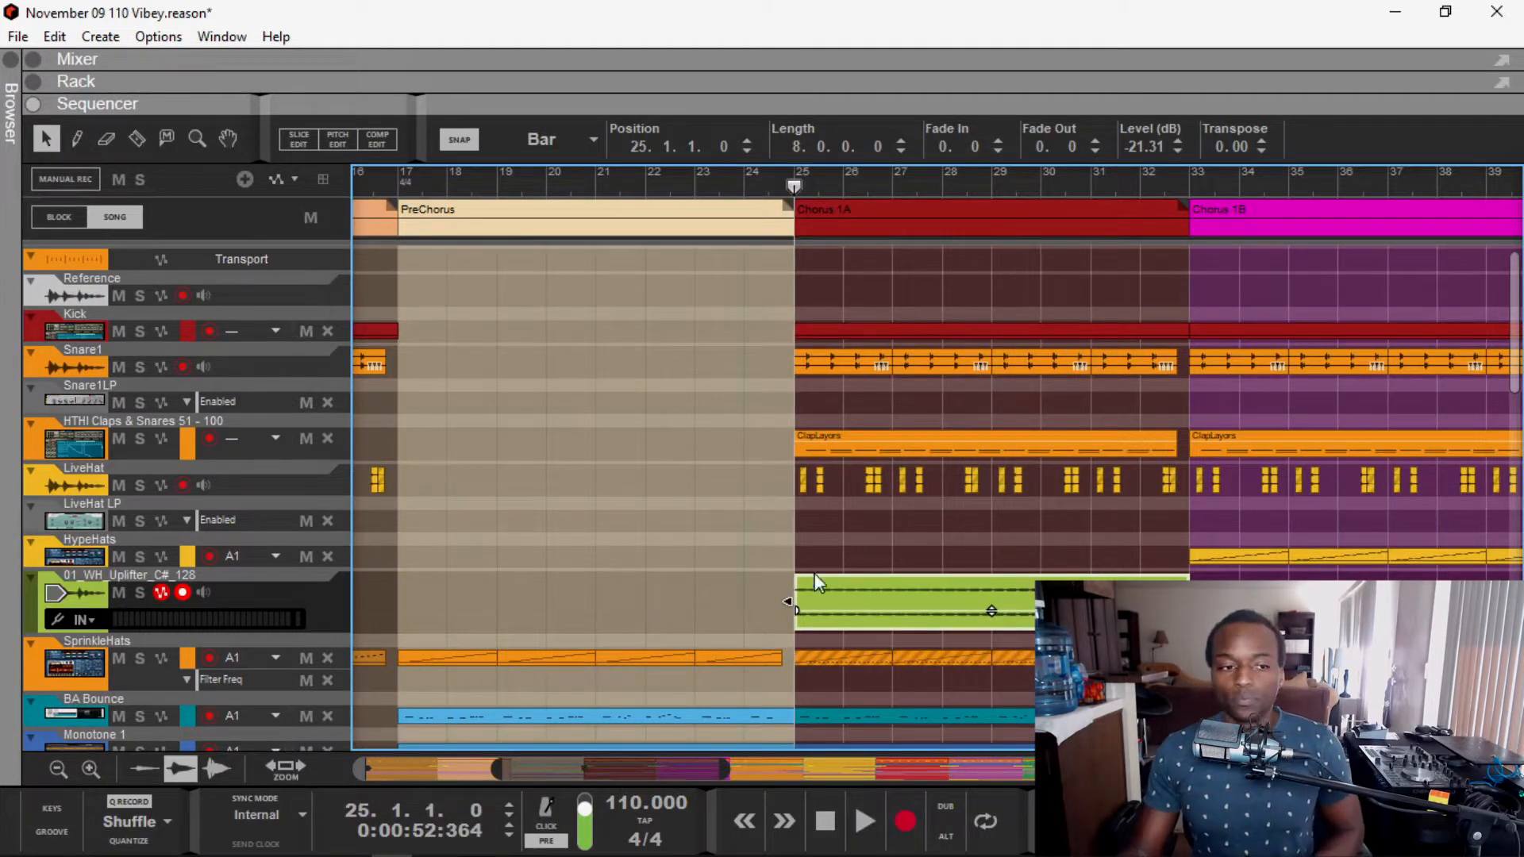
click(162, 592)
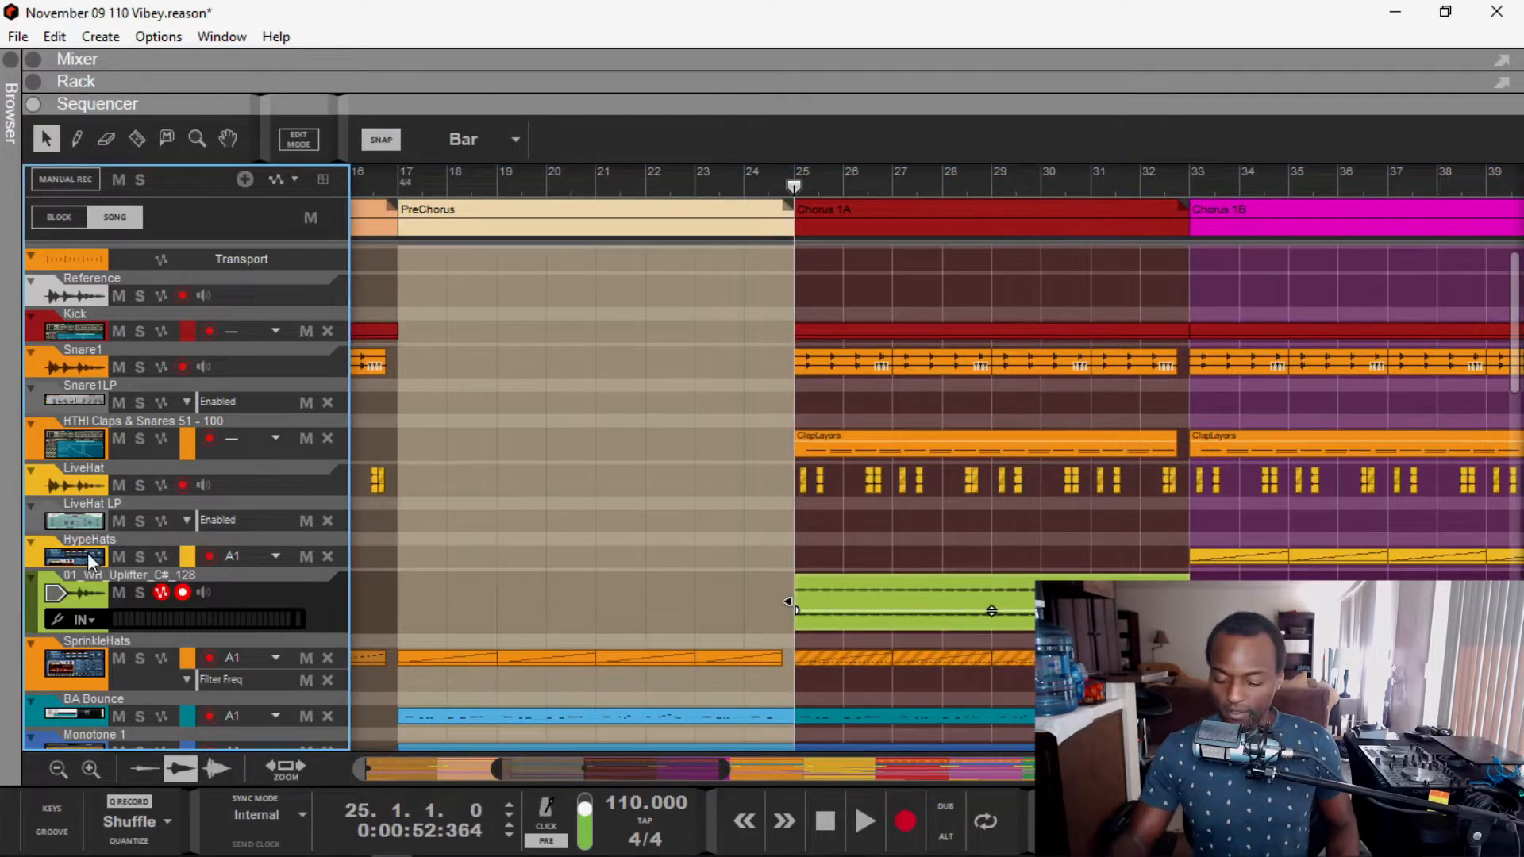
key(Delete)
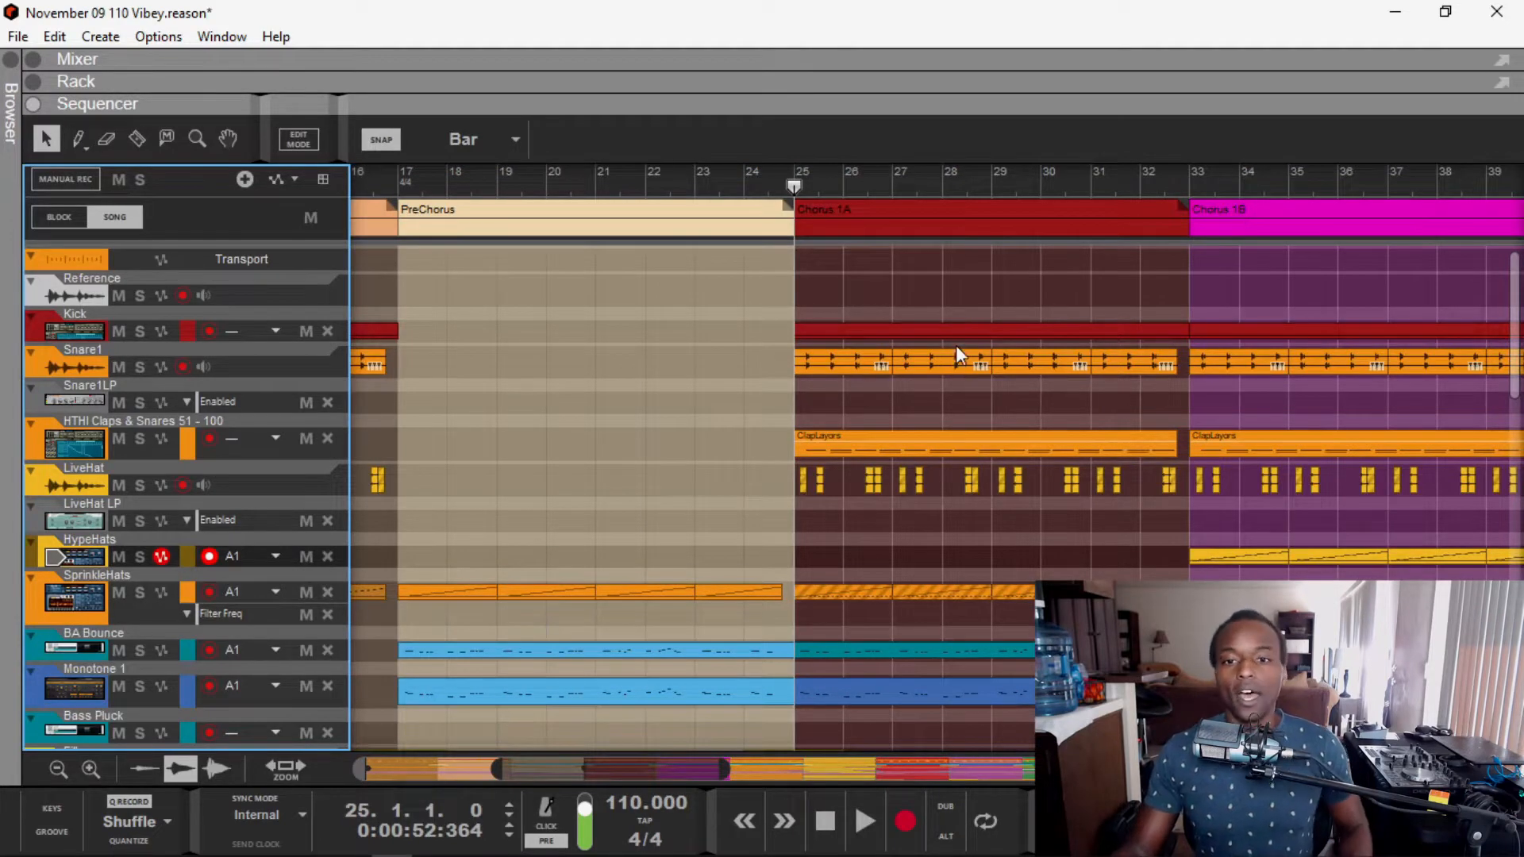
Step: Switch to Splice and audition the 010_Main_Vocals_150bpm sample from Catalyst
scroll(956, 345, down, 5)
key(alt+Tab)
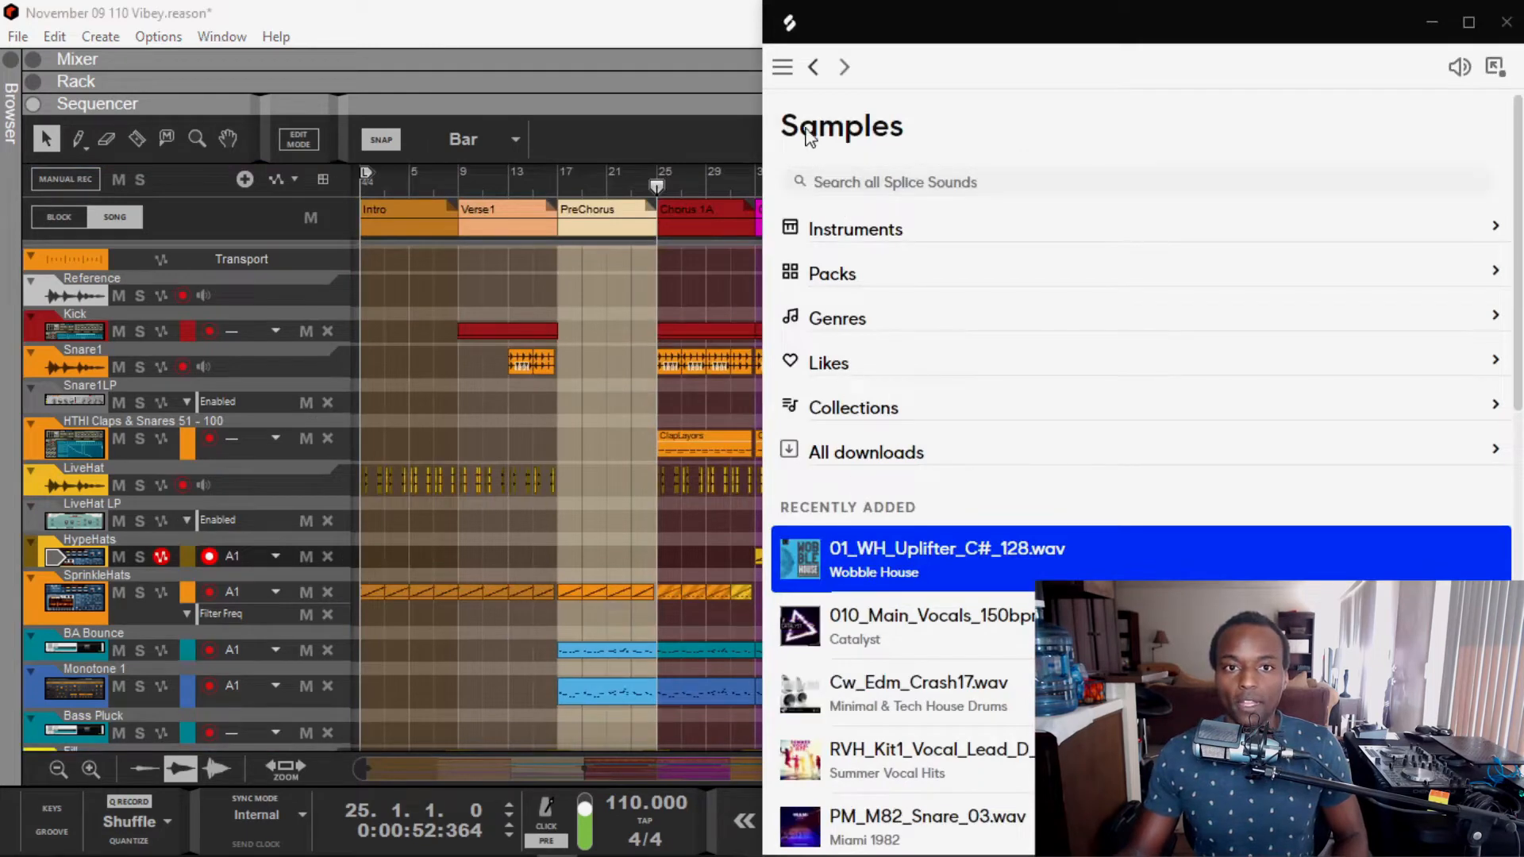
click(791, 634)
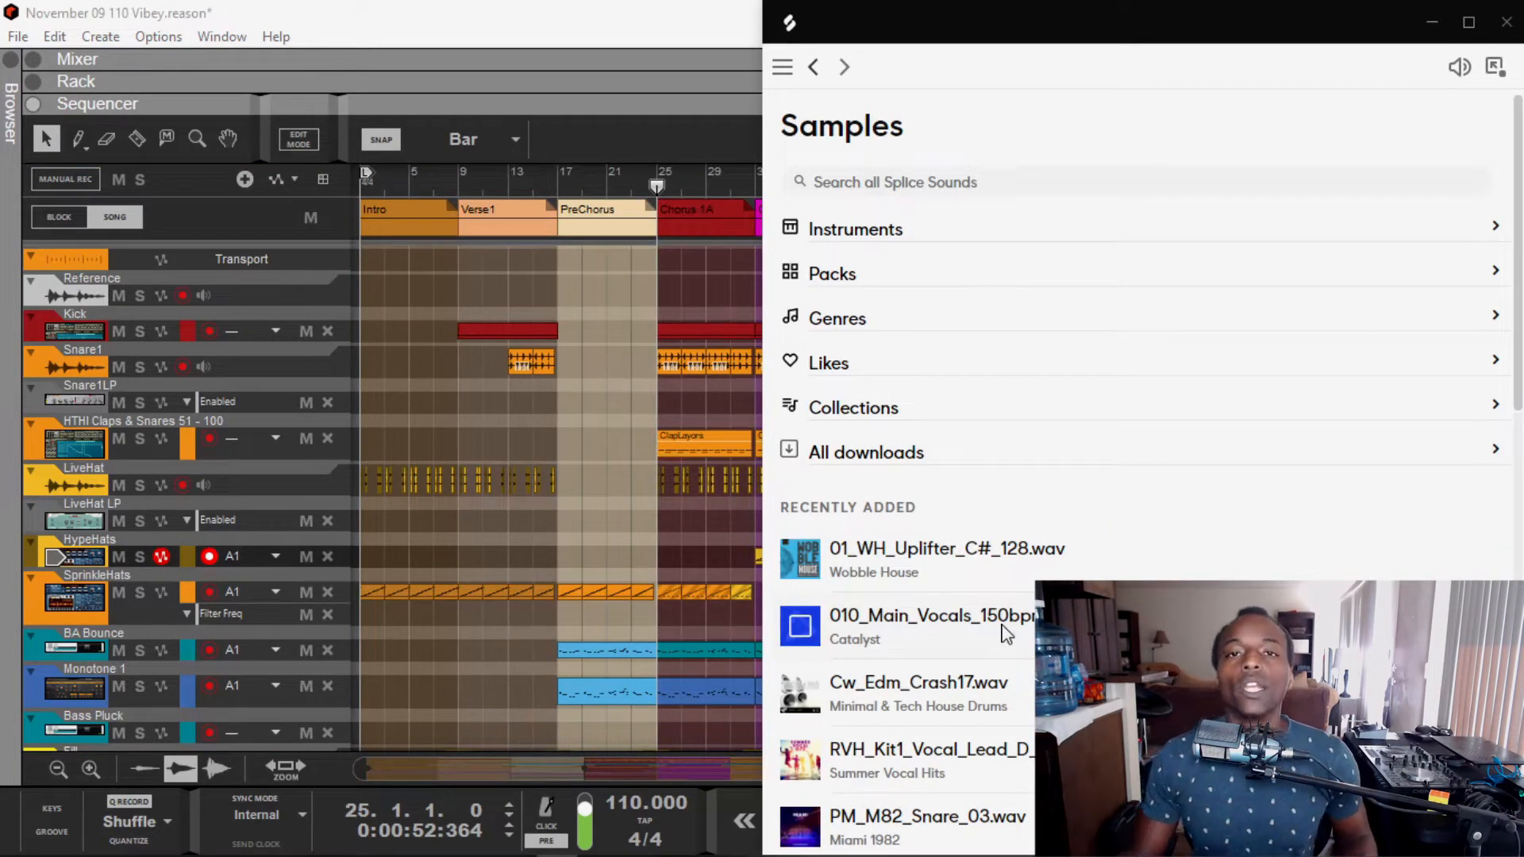
click(802, 635)
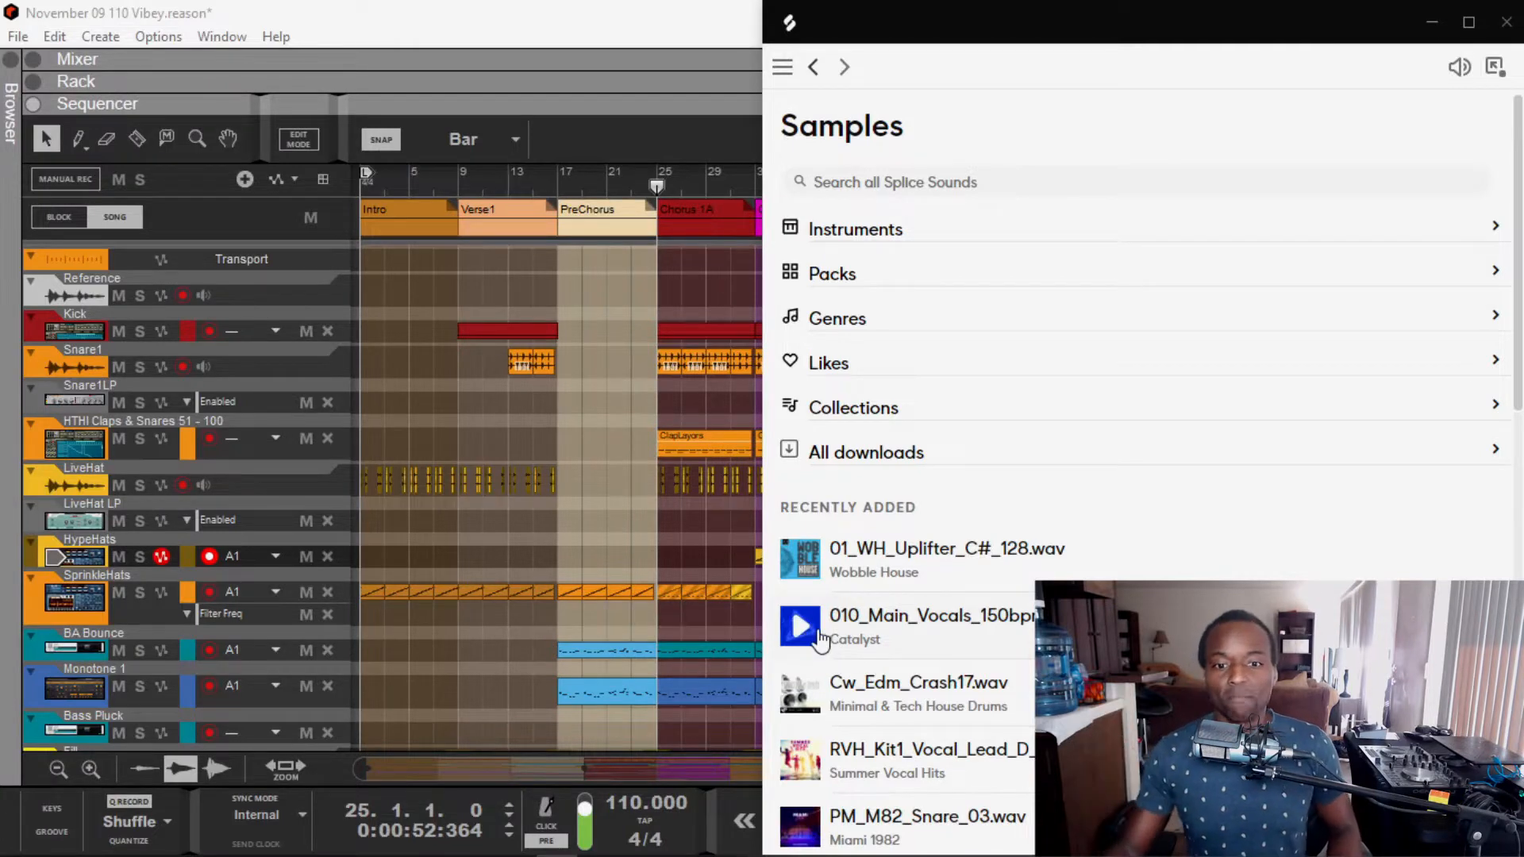
Step: Add the 010_Main_Vocals_150bpm sample to a new audio track and move its clip to start at bar 13
mouse_move(853, 633)
mouse_down()
mouse_move(343, 538)
mouse_move(362, 546)
mouse_up()
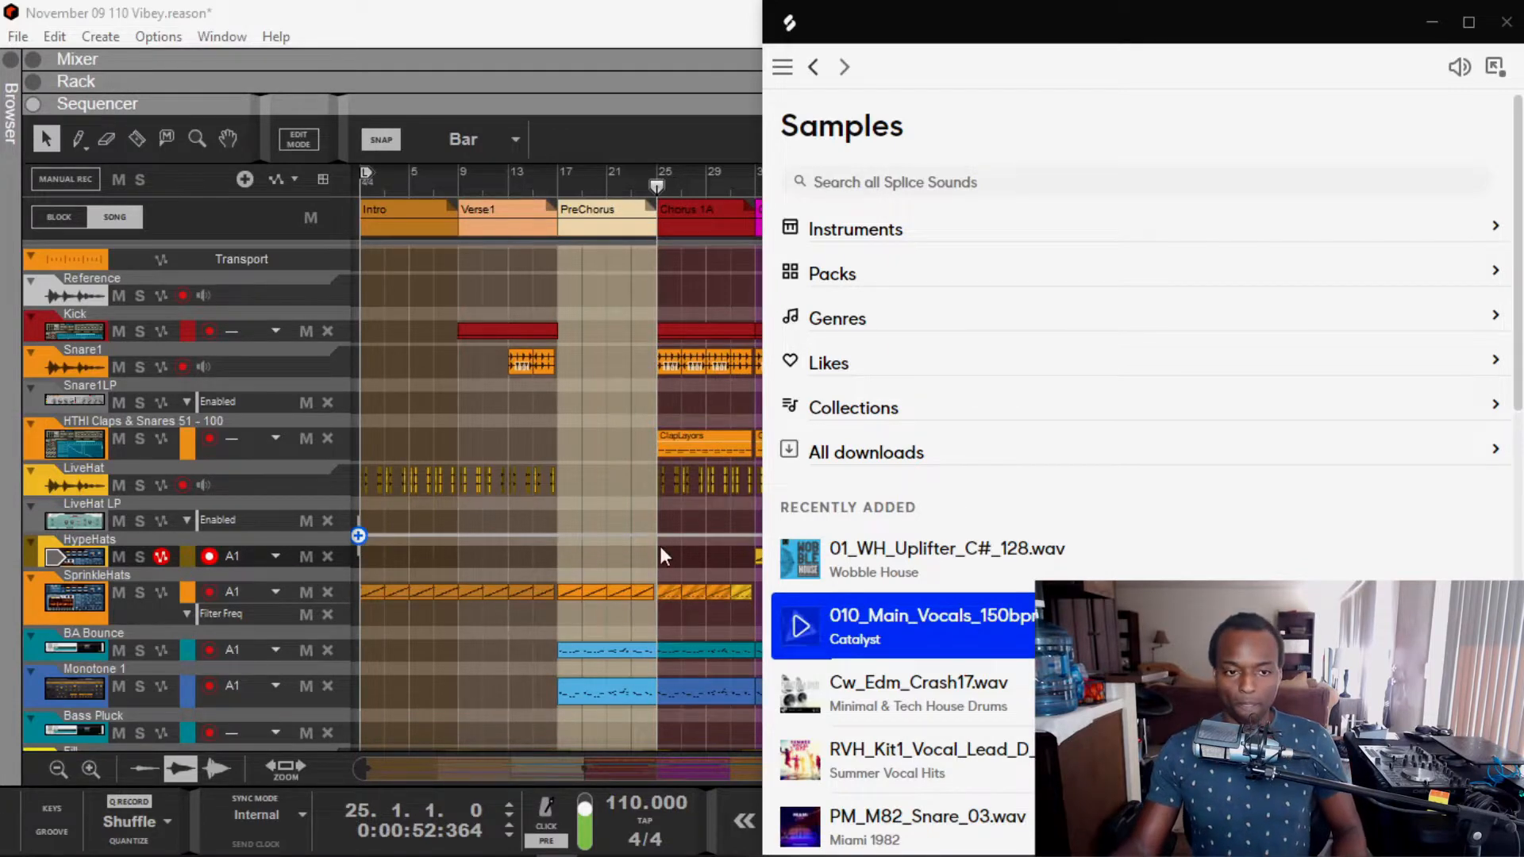
drag(656, 552, 657, 556)
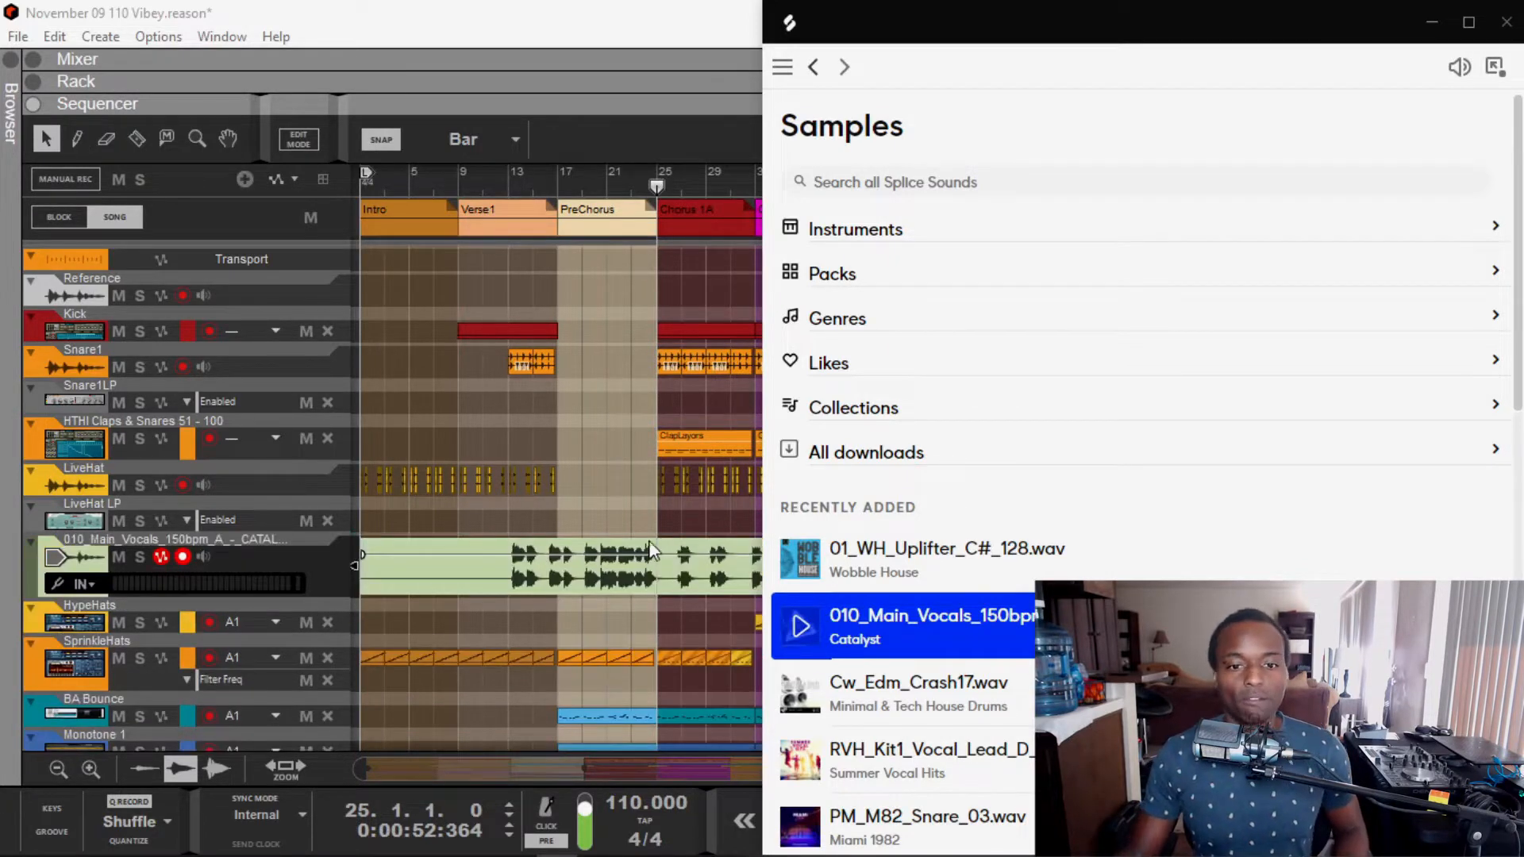
click(574, 617)
scroll(555, 619, up, 2)
drag(573, 583, 765, 577)
scroll(790, 593, up, 2)
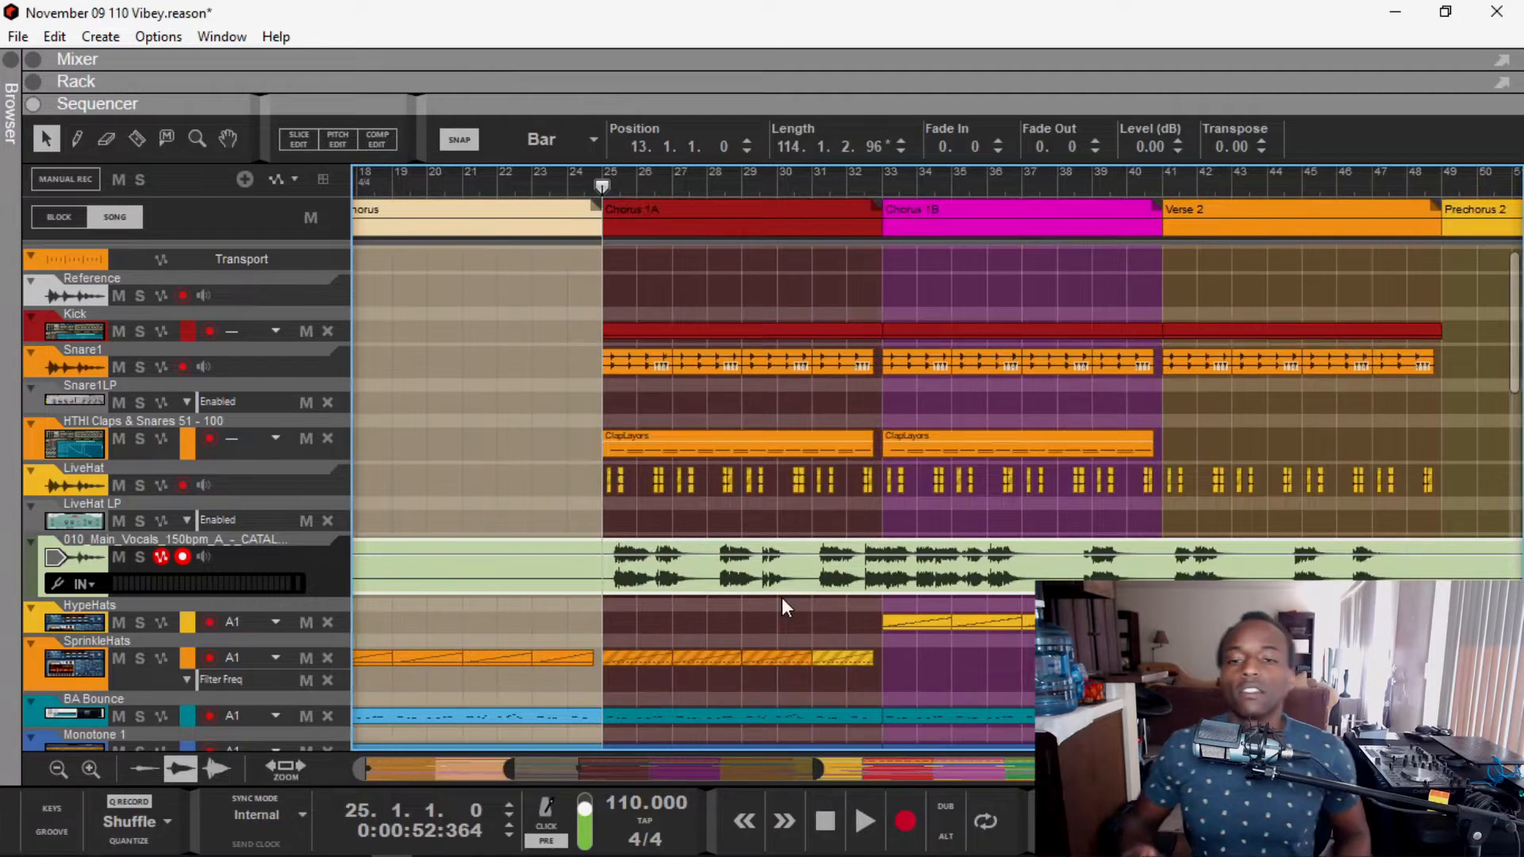
Step: Open the main vocals clip for slice editing at the phrases in Chorus 1A
click(299, 139)
scroll(745, 546, down, 3)
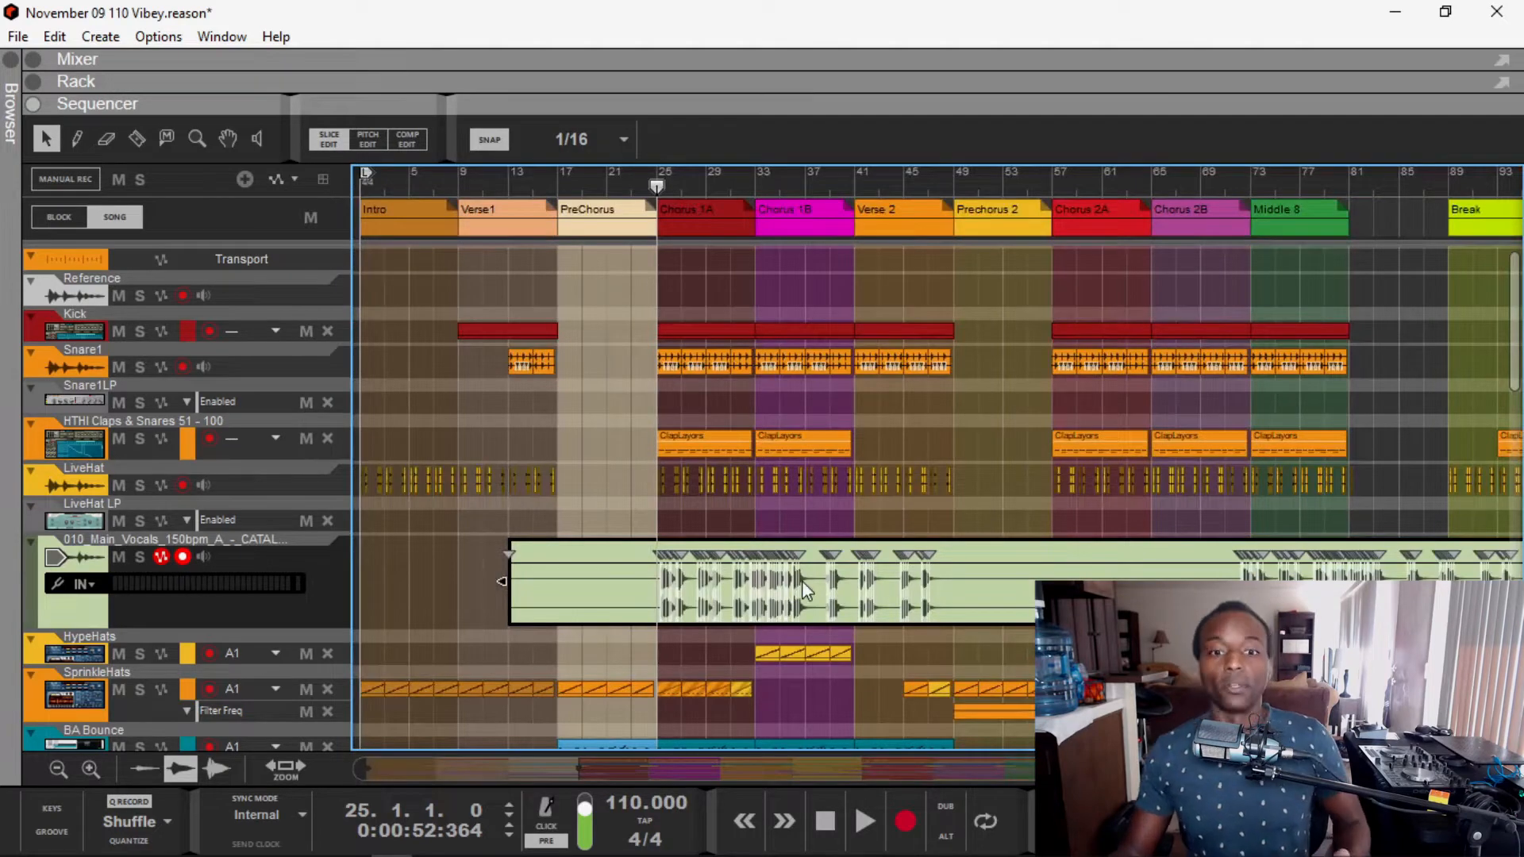
scroll(676, 570, up, 4)
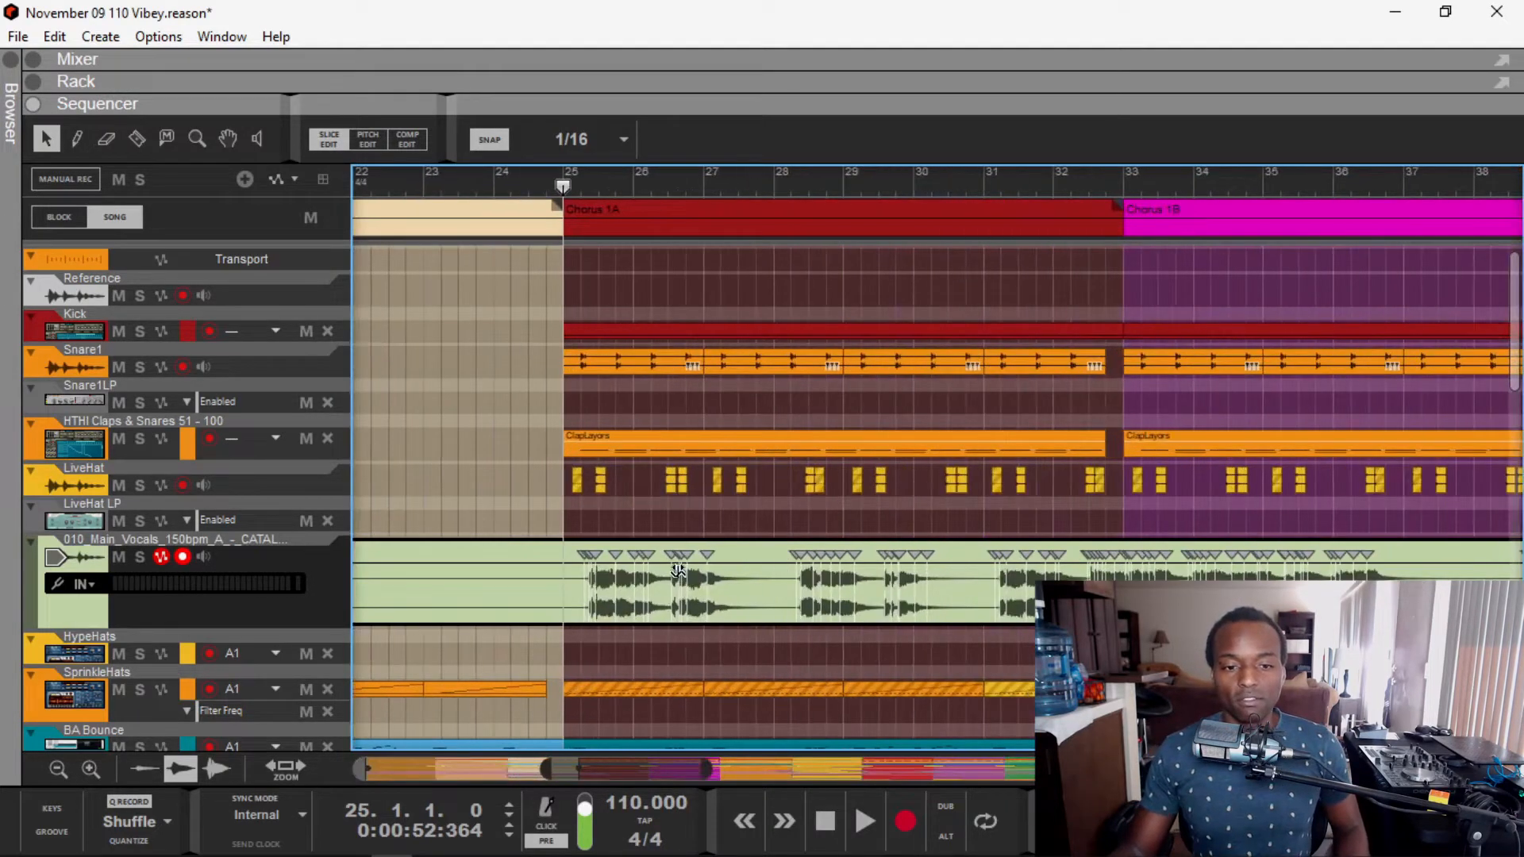
scroll(676, 570, up, 2)
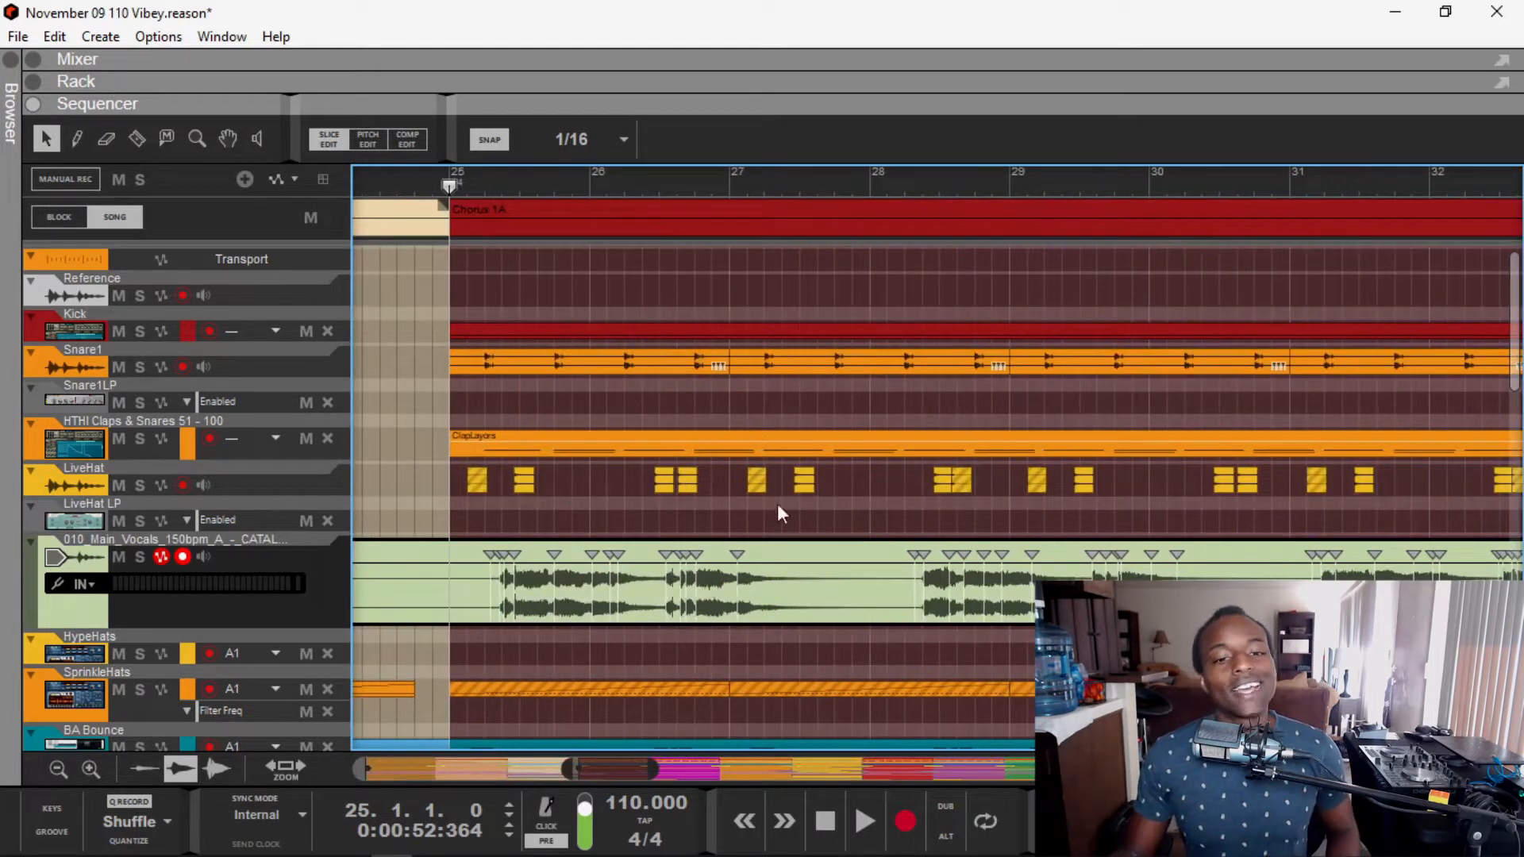
Step: Delete all the slice markers from the main vocals clip
scroll(724, 635, down, 3)
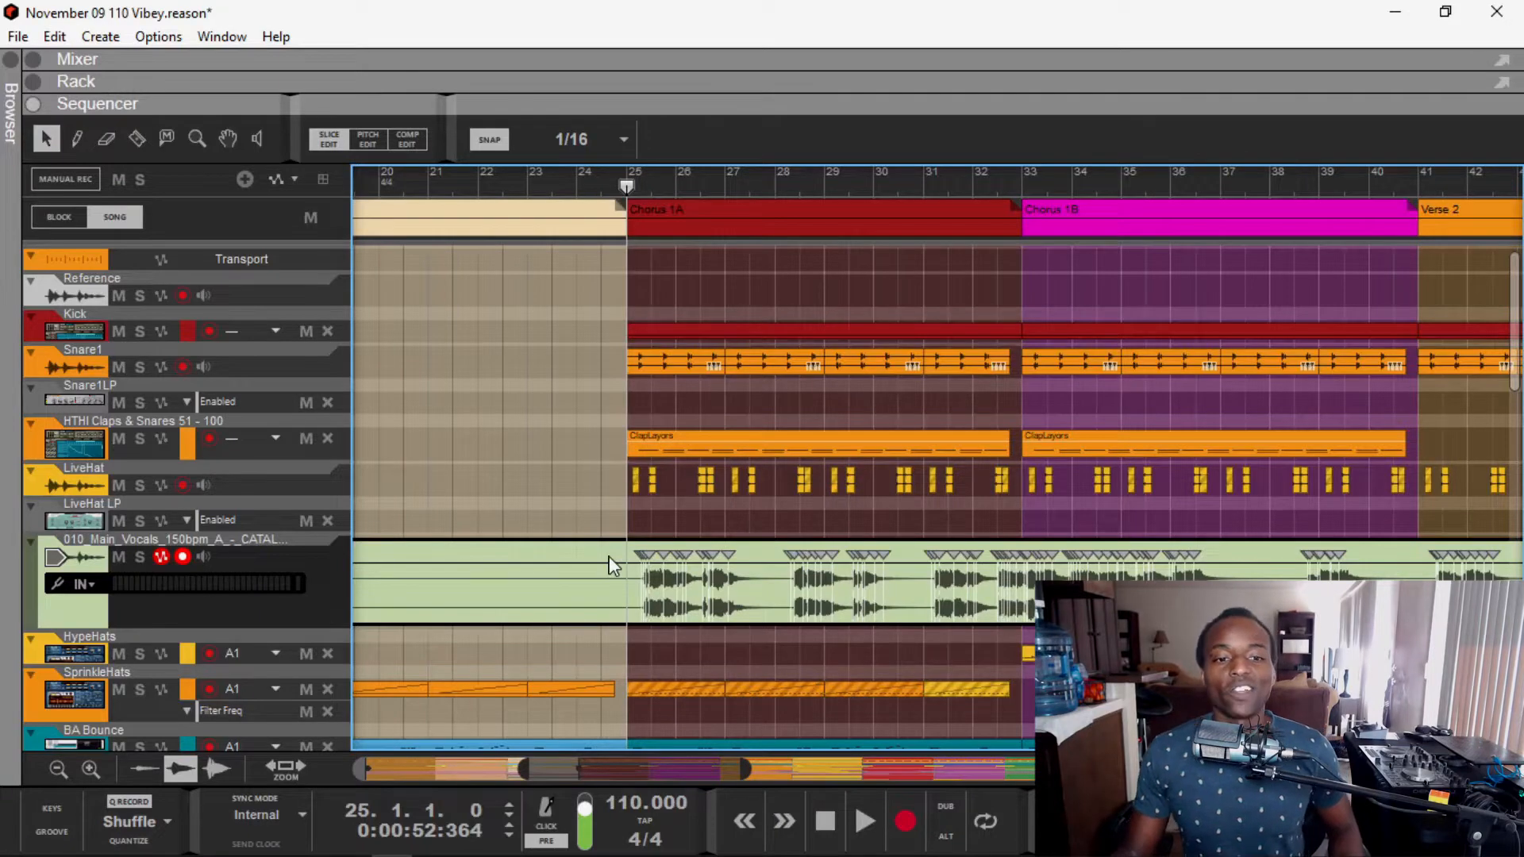
scroll(611, 555, up, 4)
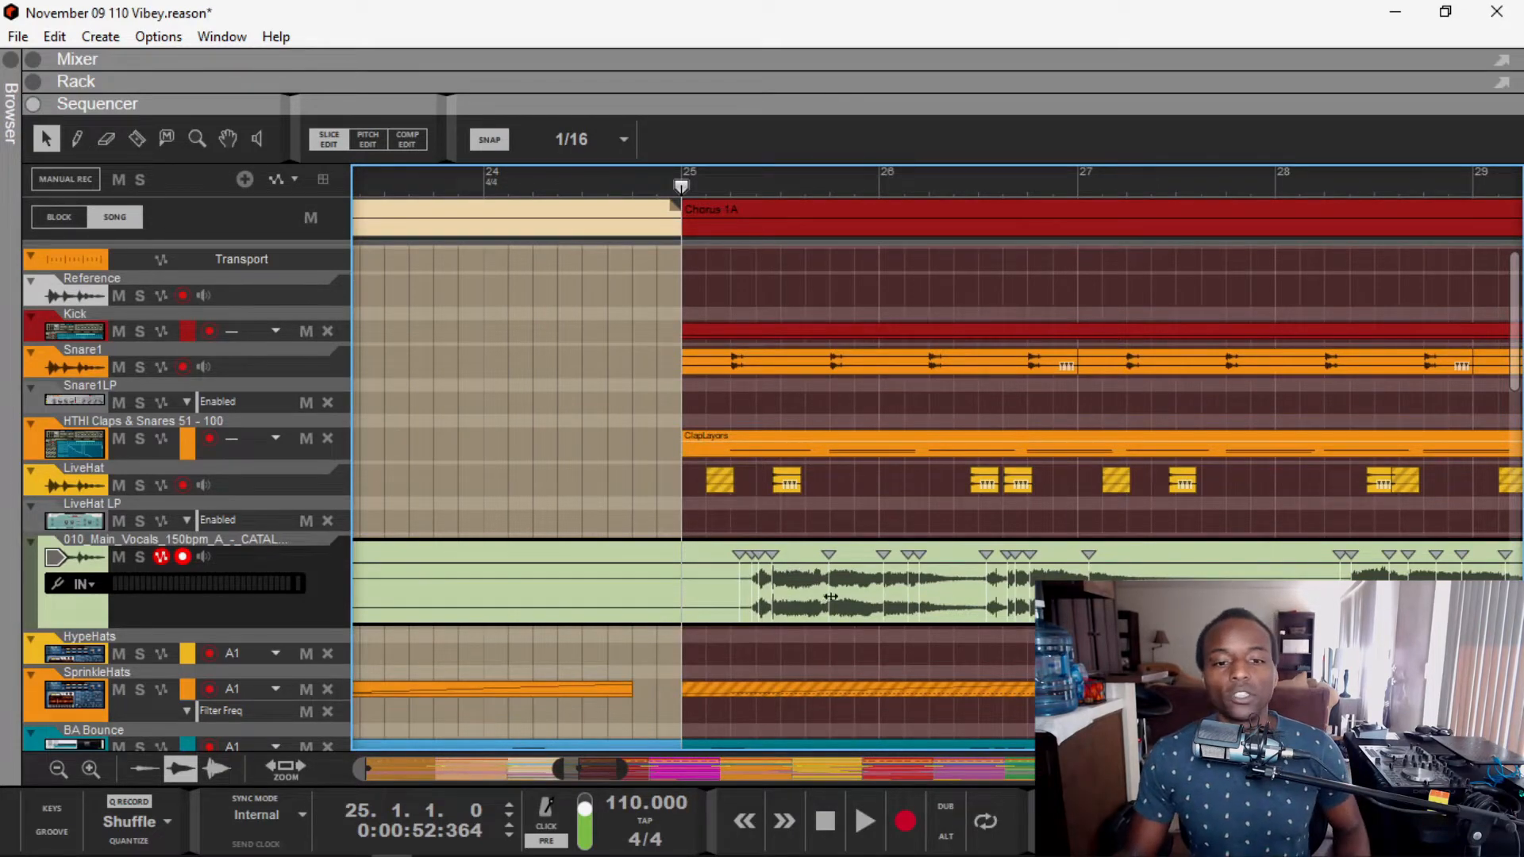
scroll(824, 593, down, 4)
scroll(826, 592, down, 2)
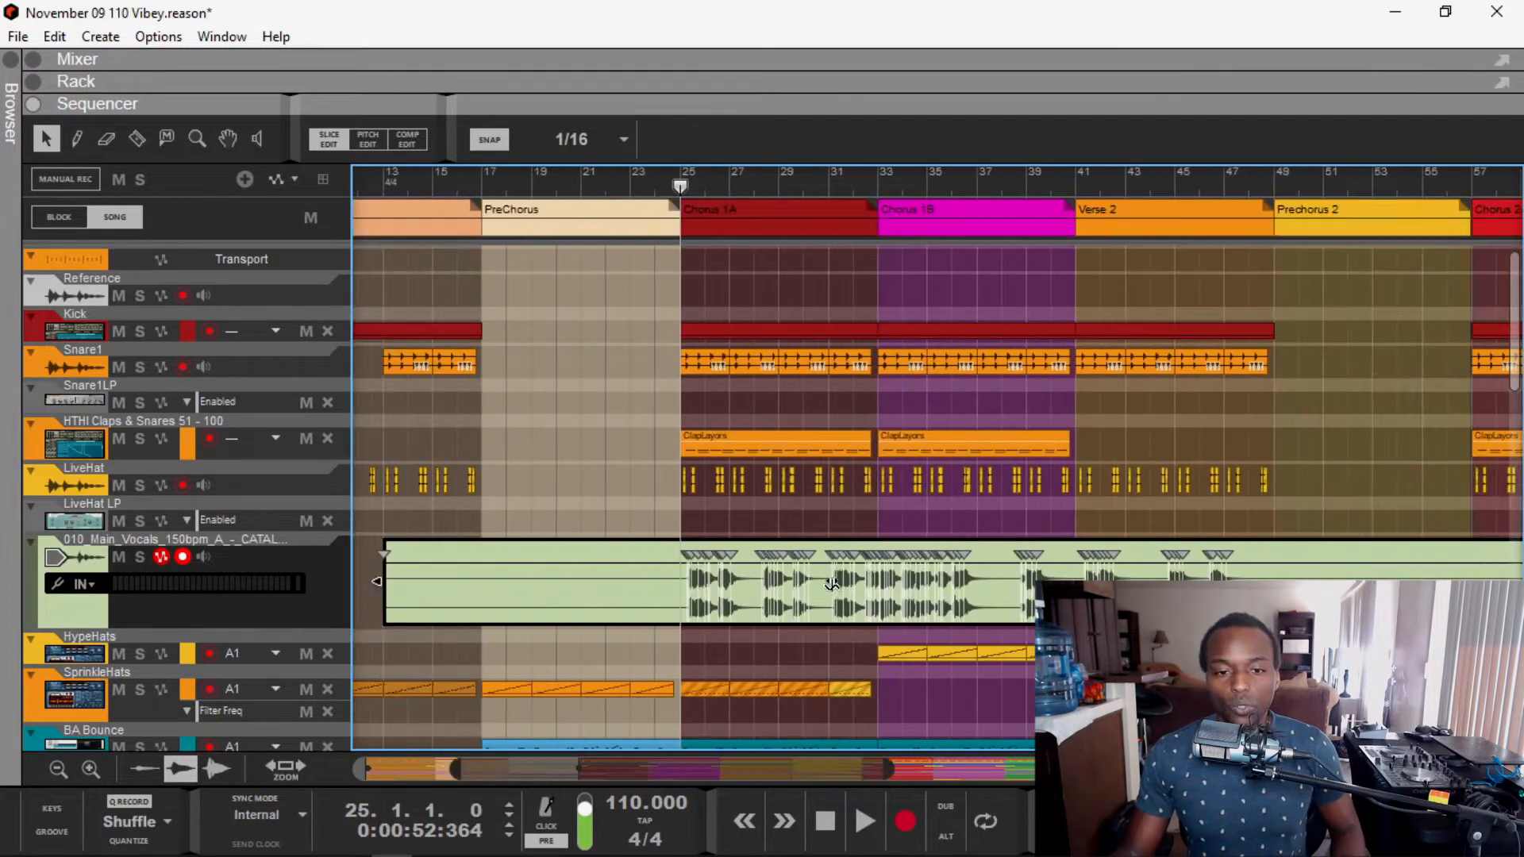
scroll(731, 556, up, 5)
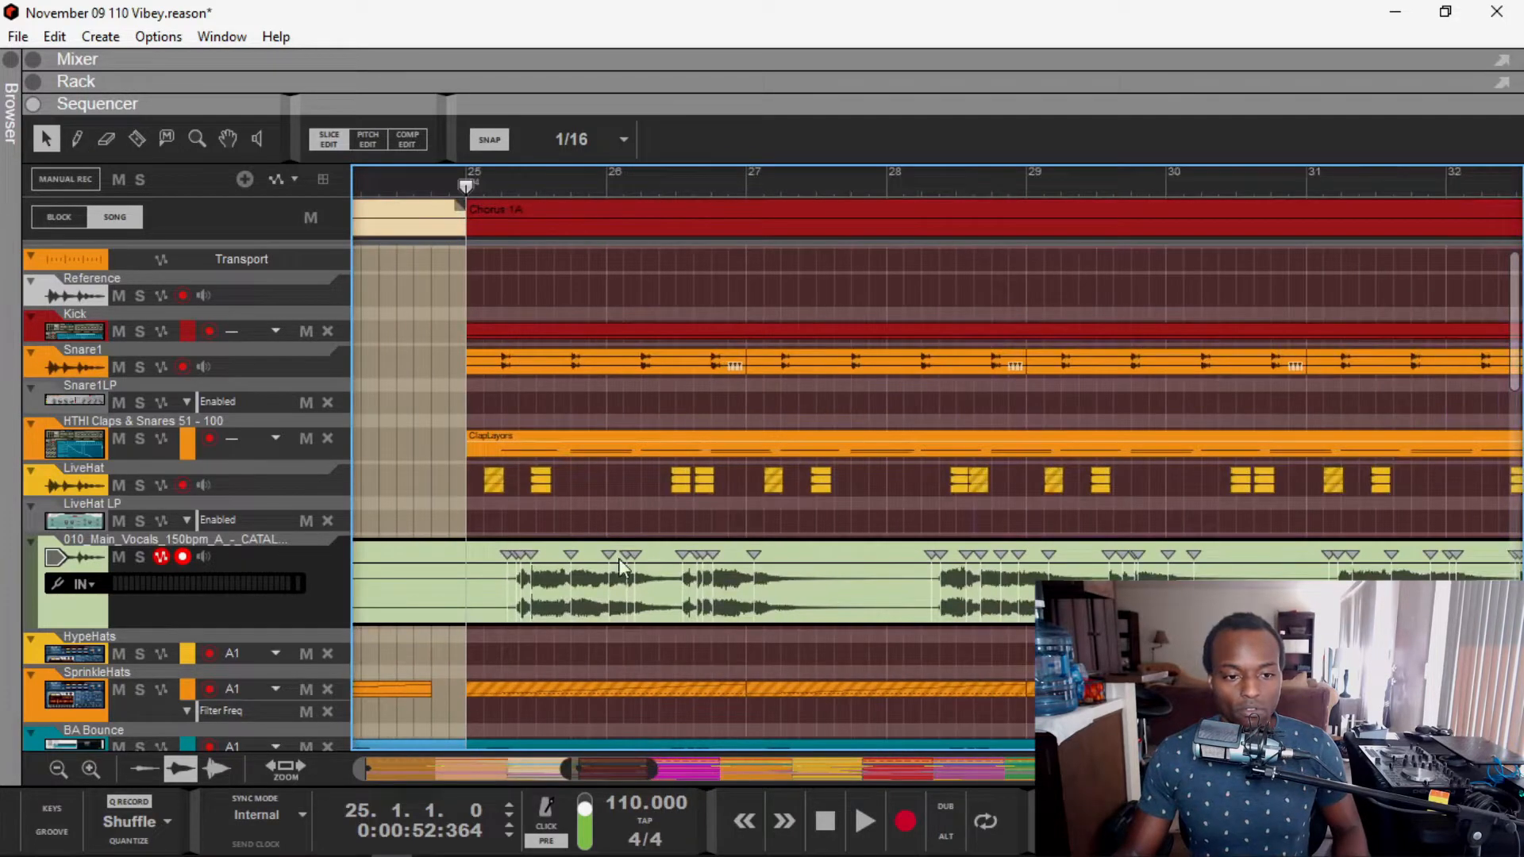
click(643, 583)
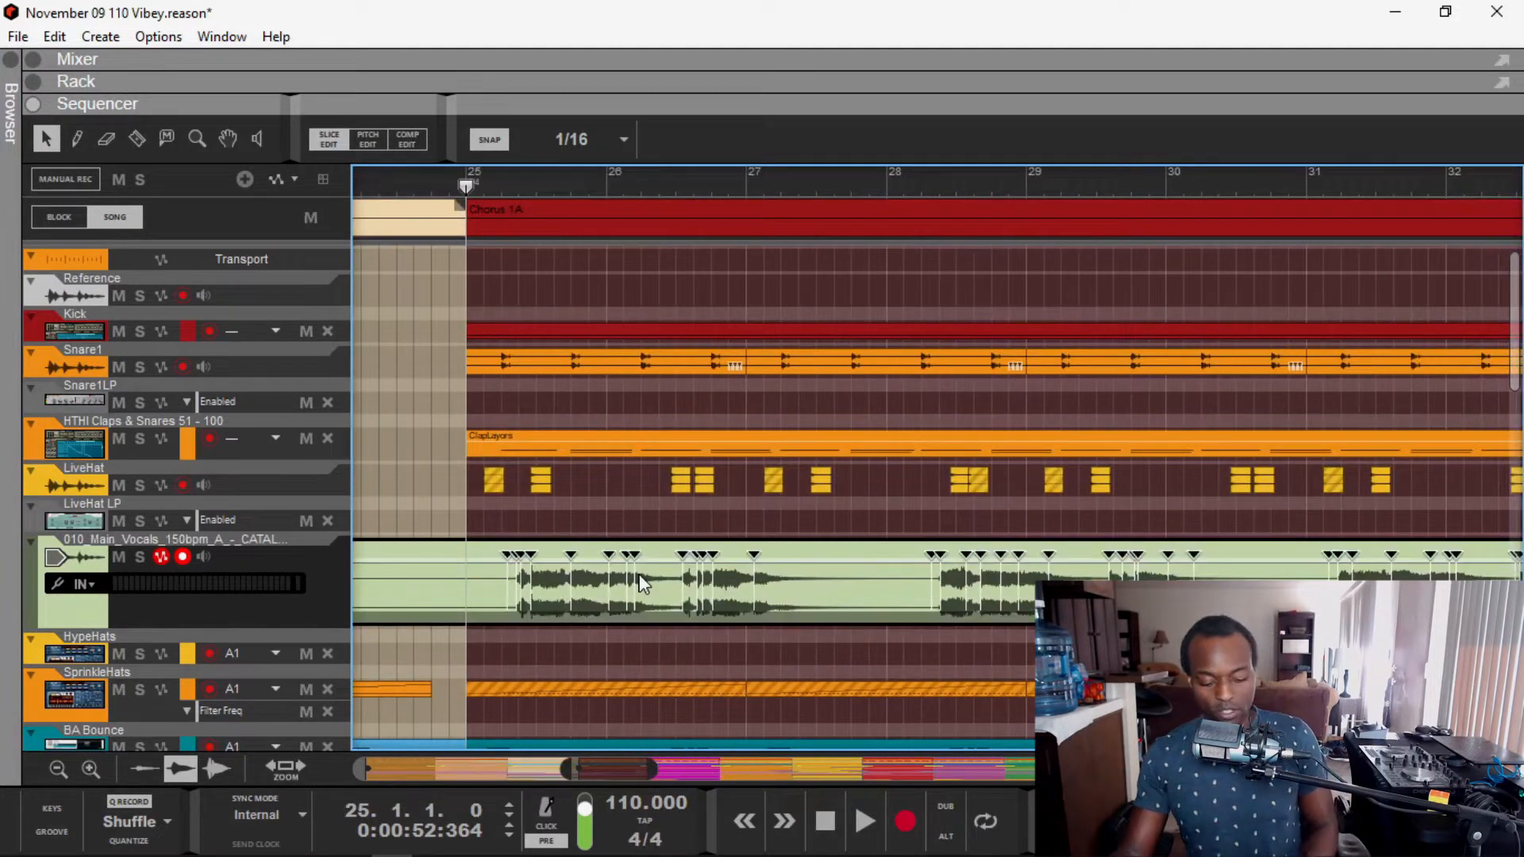
key(Delete)
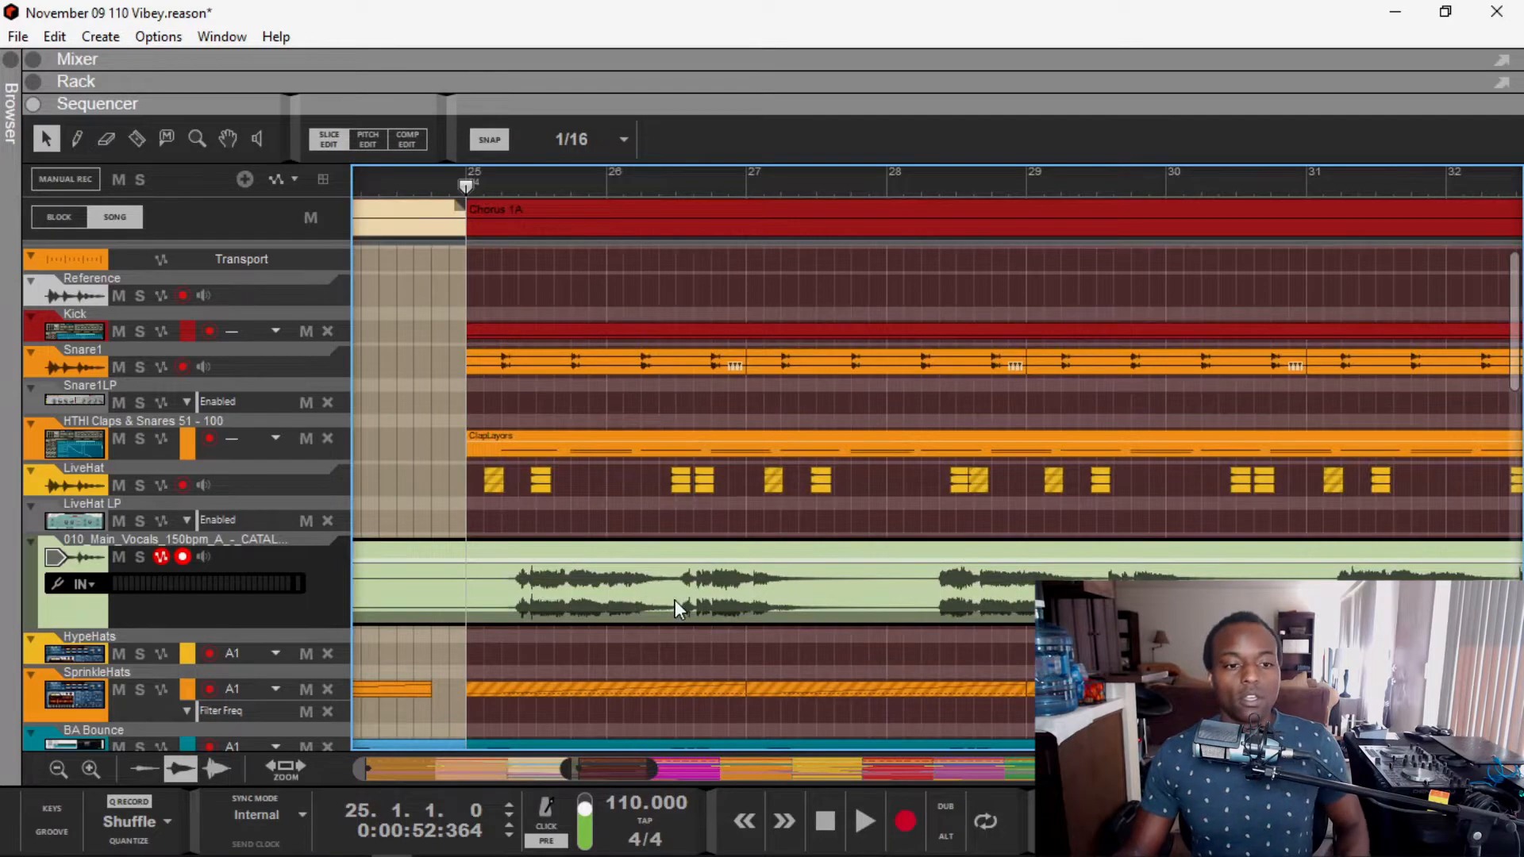
Step: Trim the start of the main vocals clip to bar 17, where the PreChorus begins
scroll(675, 600, down, 2)
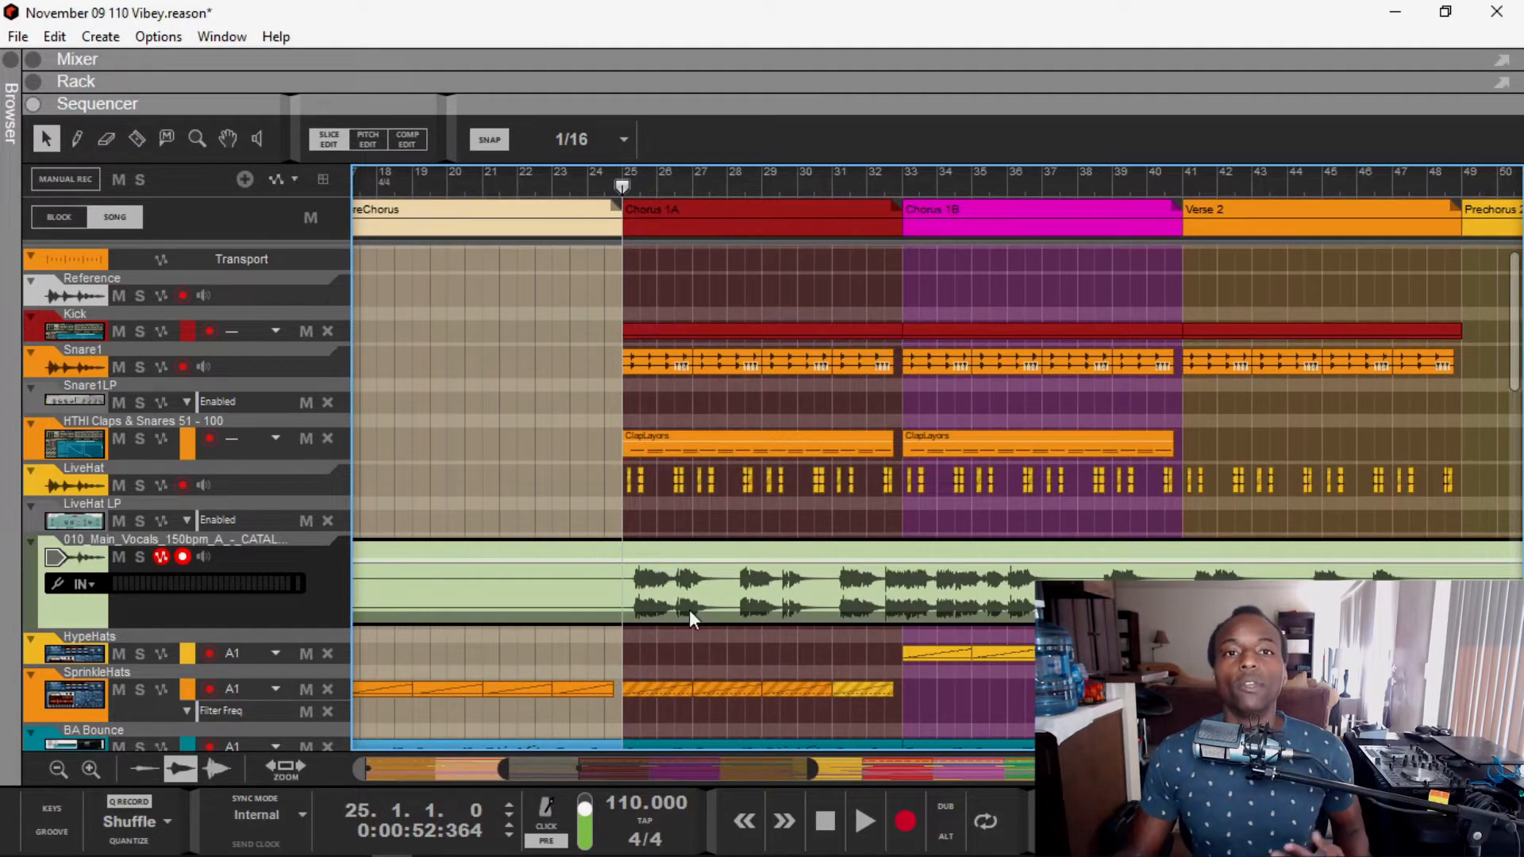
scroll(636, 564, up, 2)
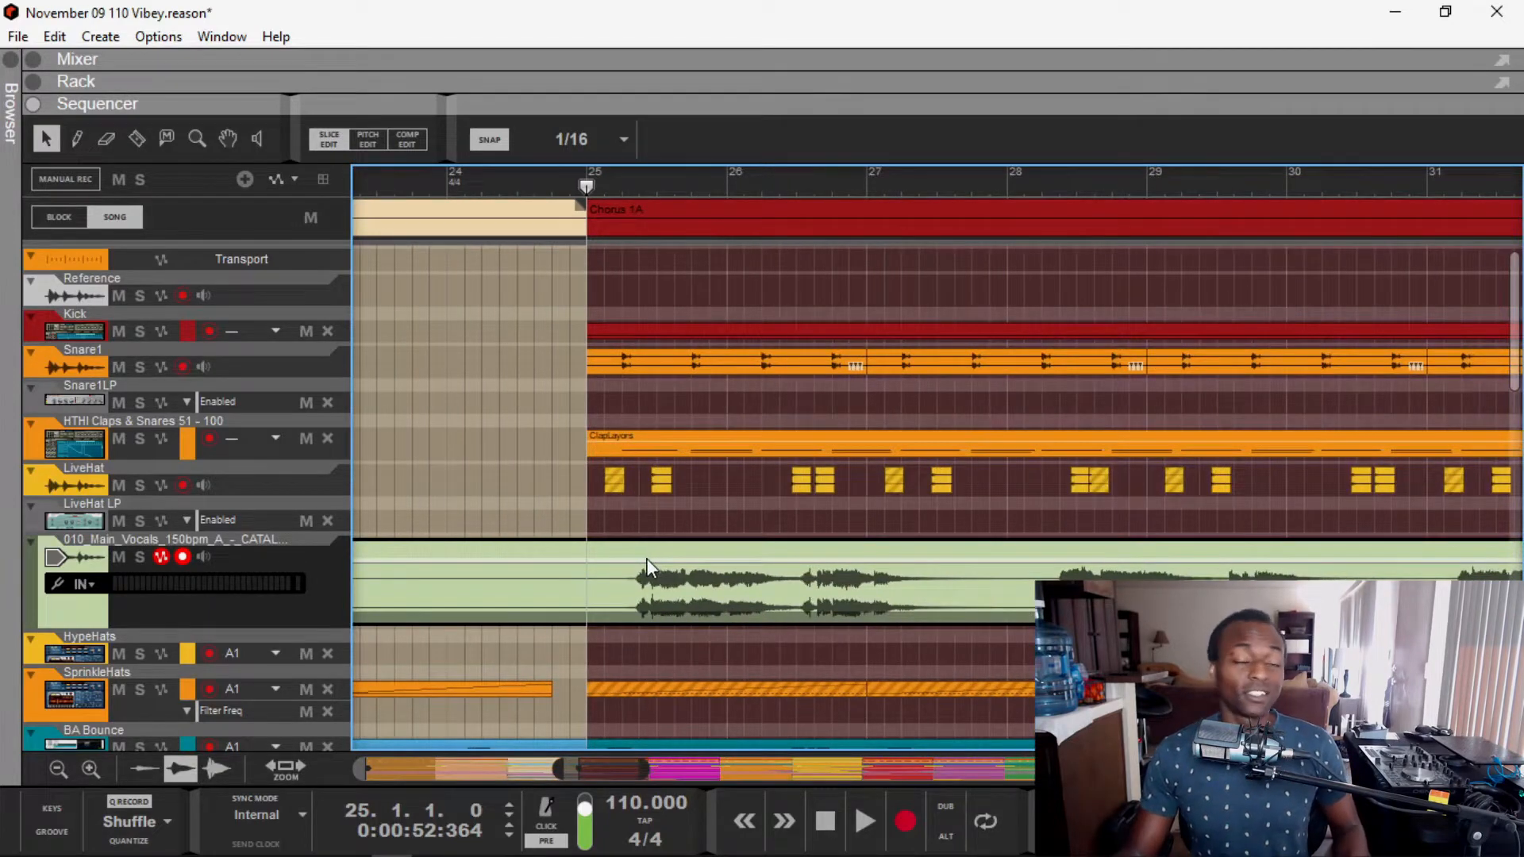
scroll(617, 556, down, 7)
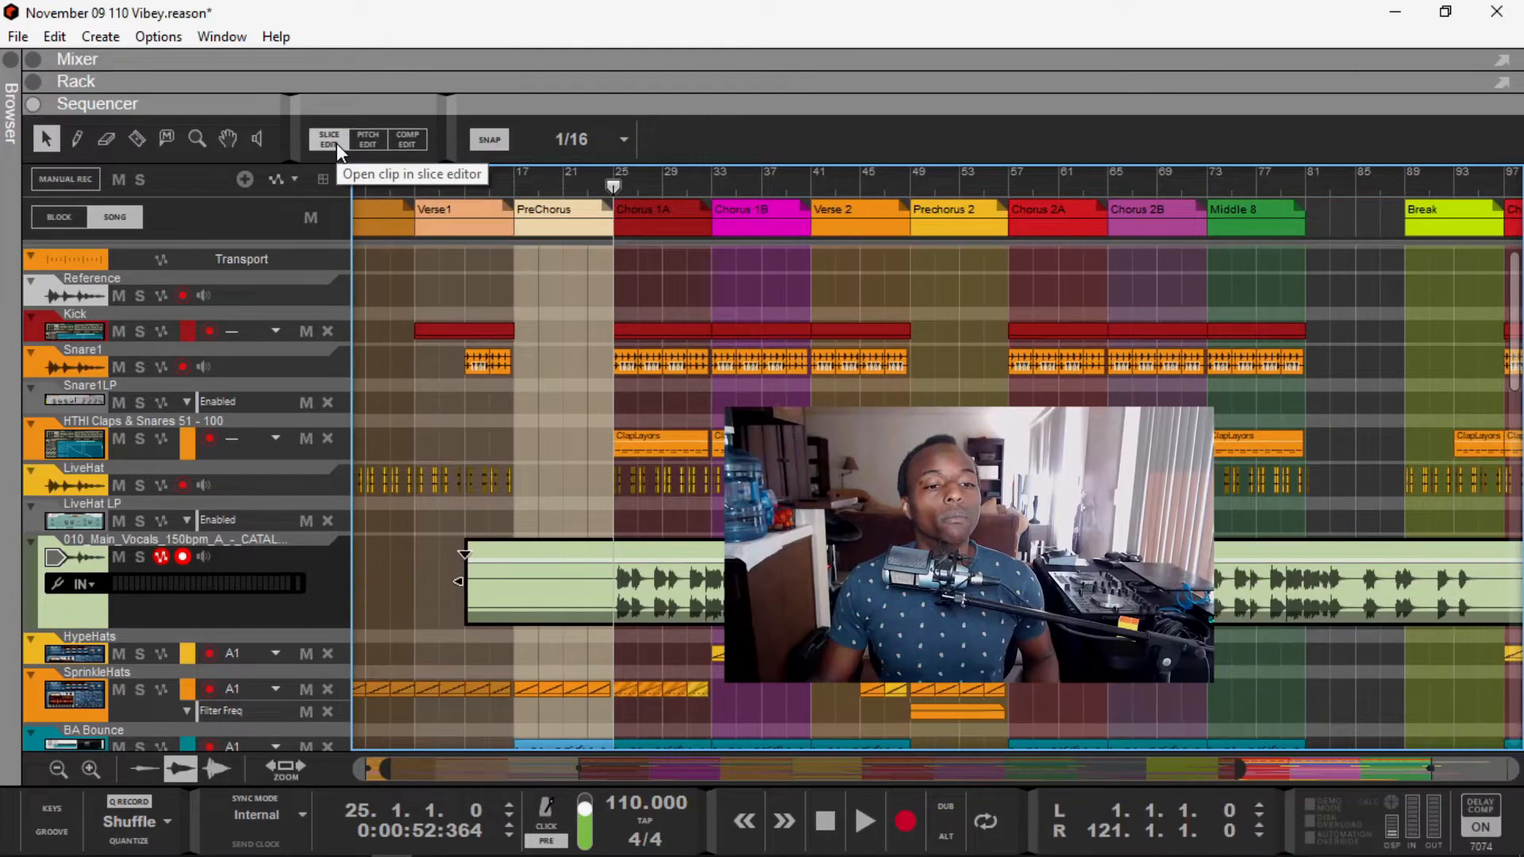
drag(459, 581, 513, 583)
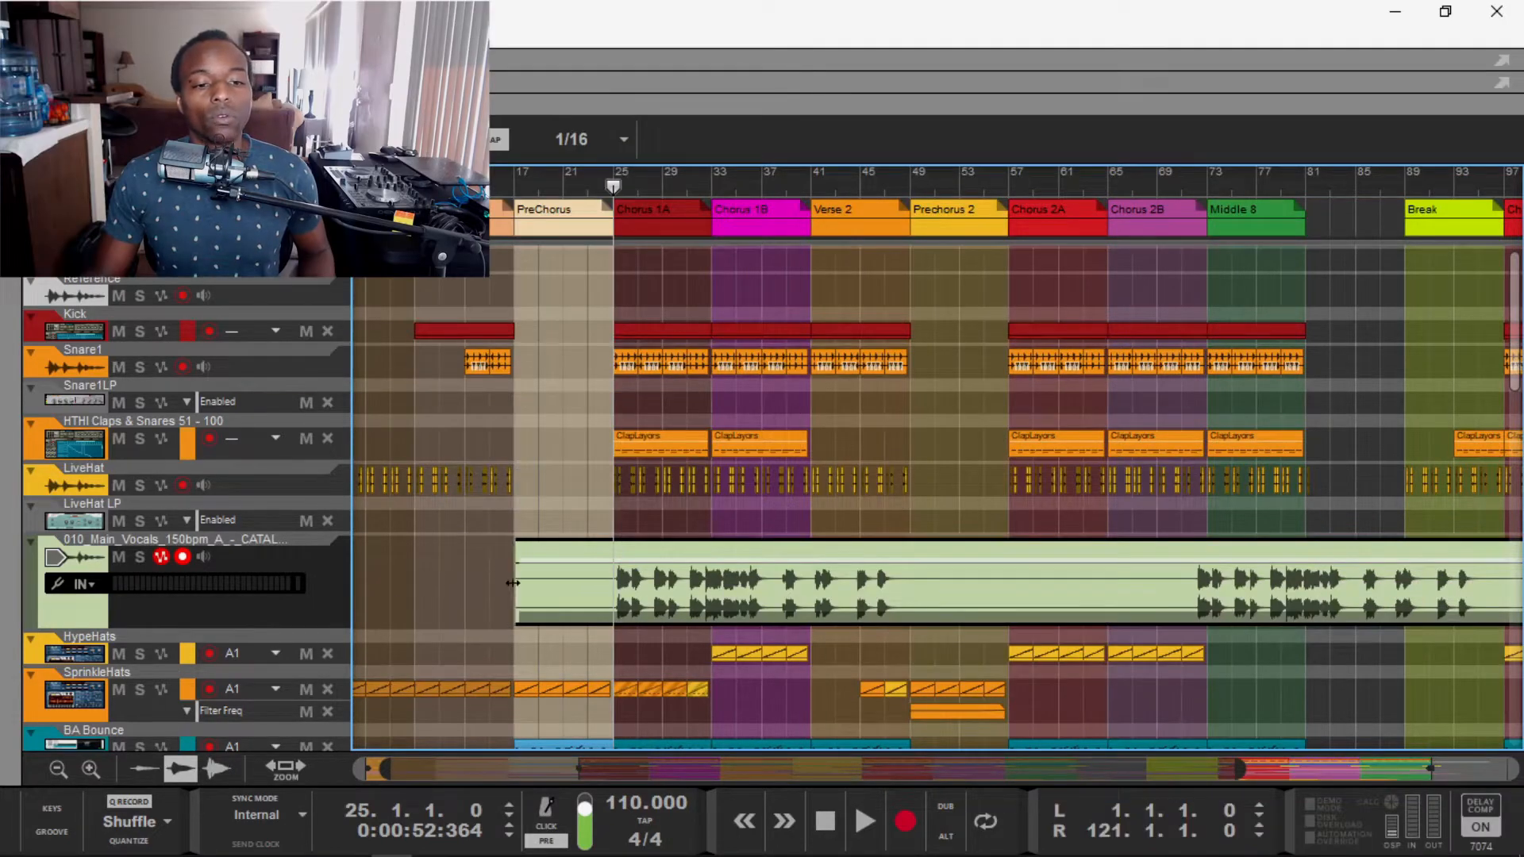
Step: Add a slice marker at the onset of the first vocal phrase and move the clip so that phrase starts at bar 25
scroll(588, 575, up, 5)
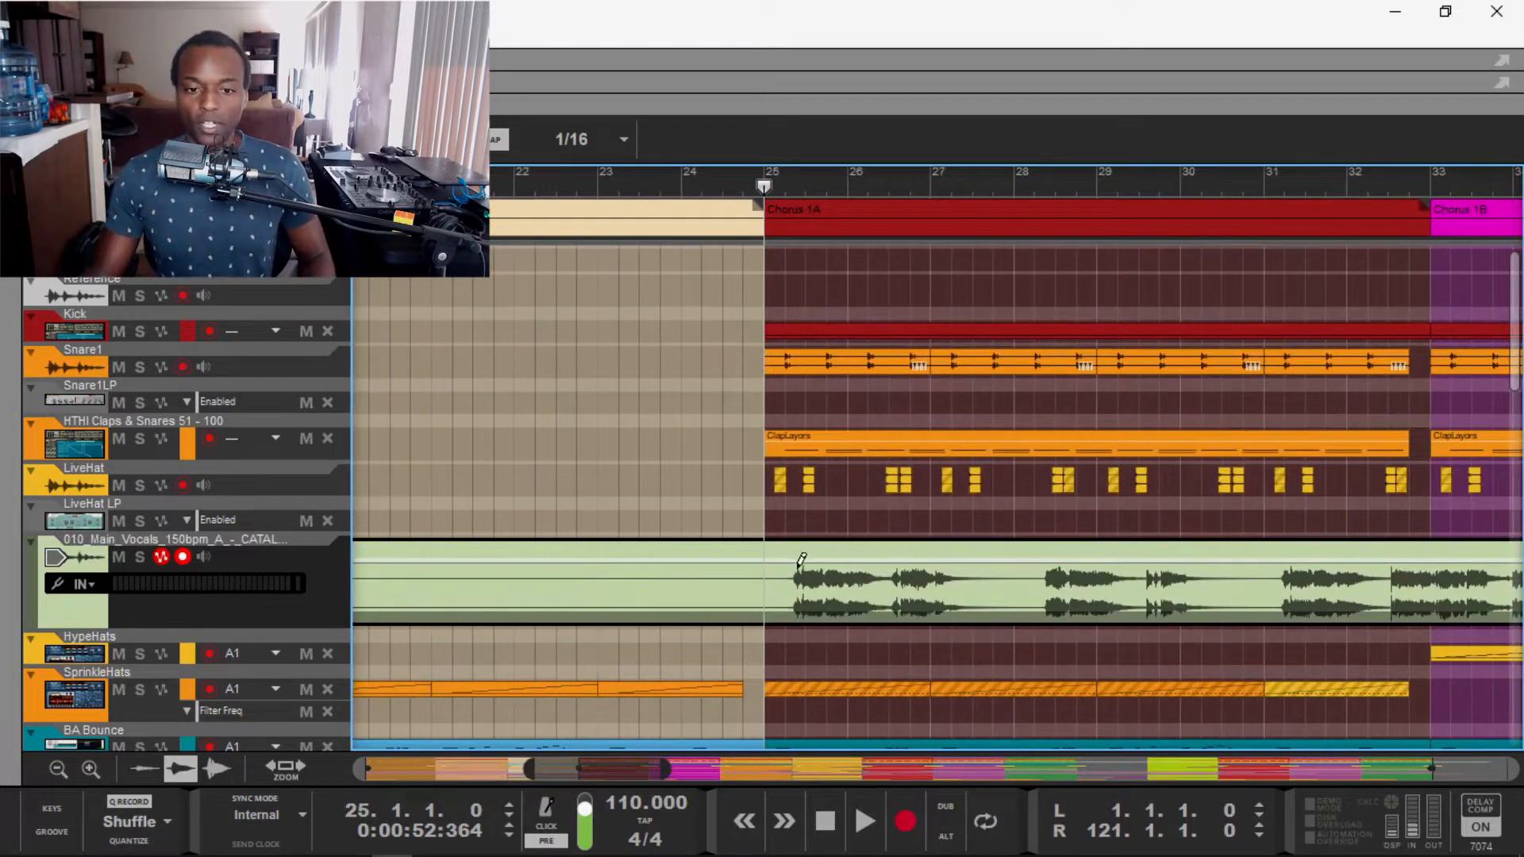
scroll(798, 565, up, 2)
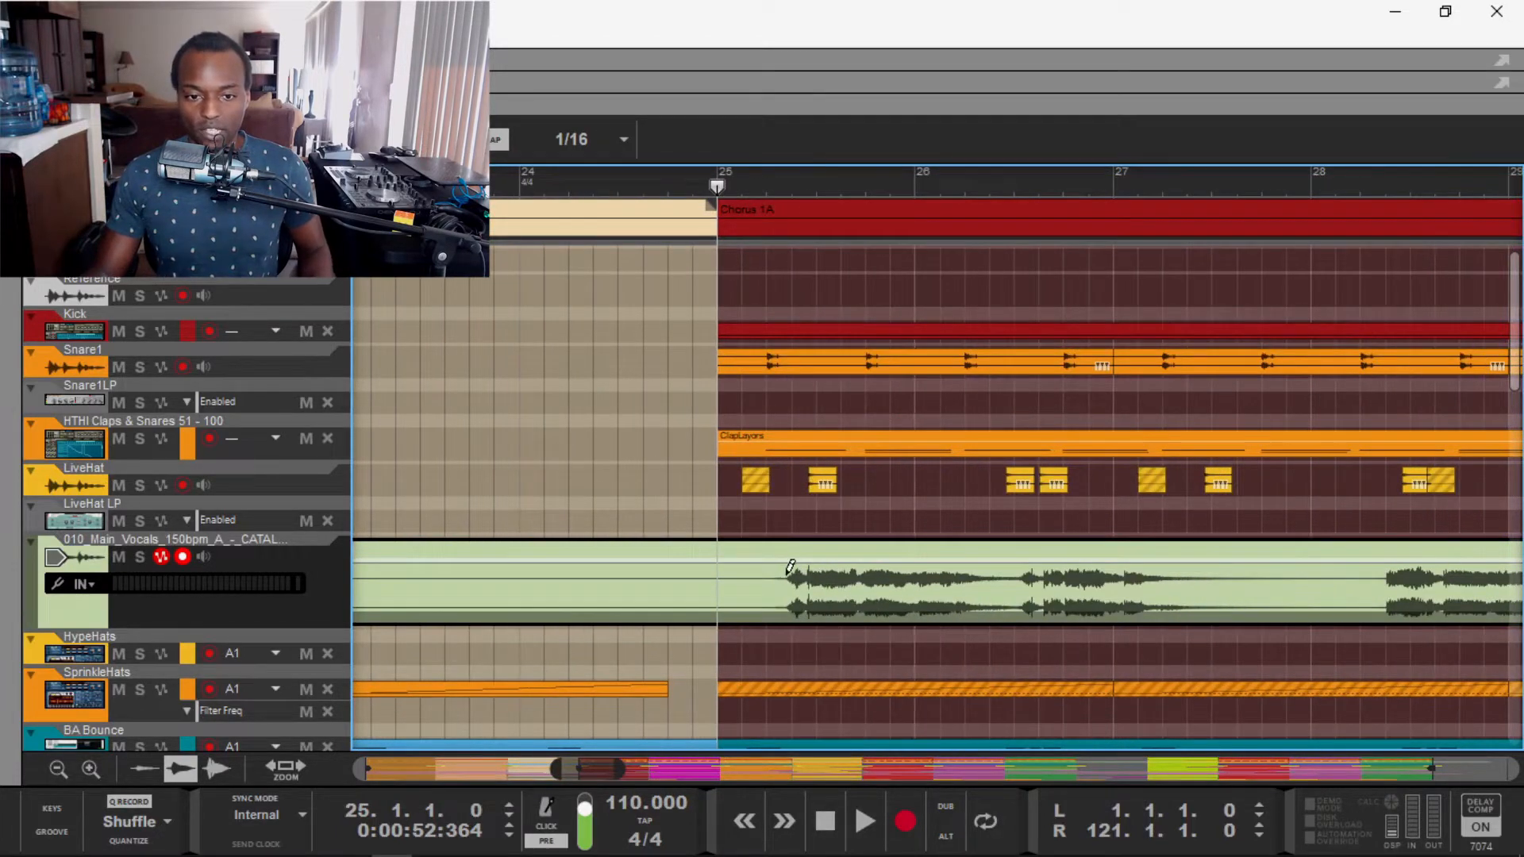
click(789, 564)
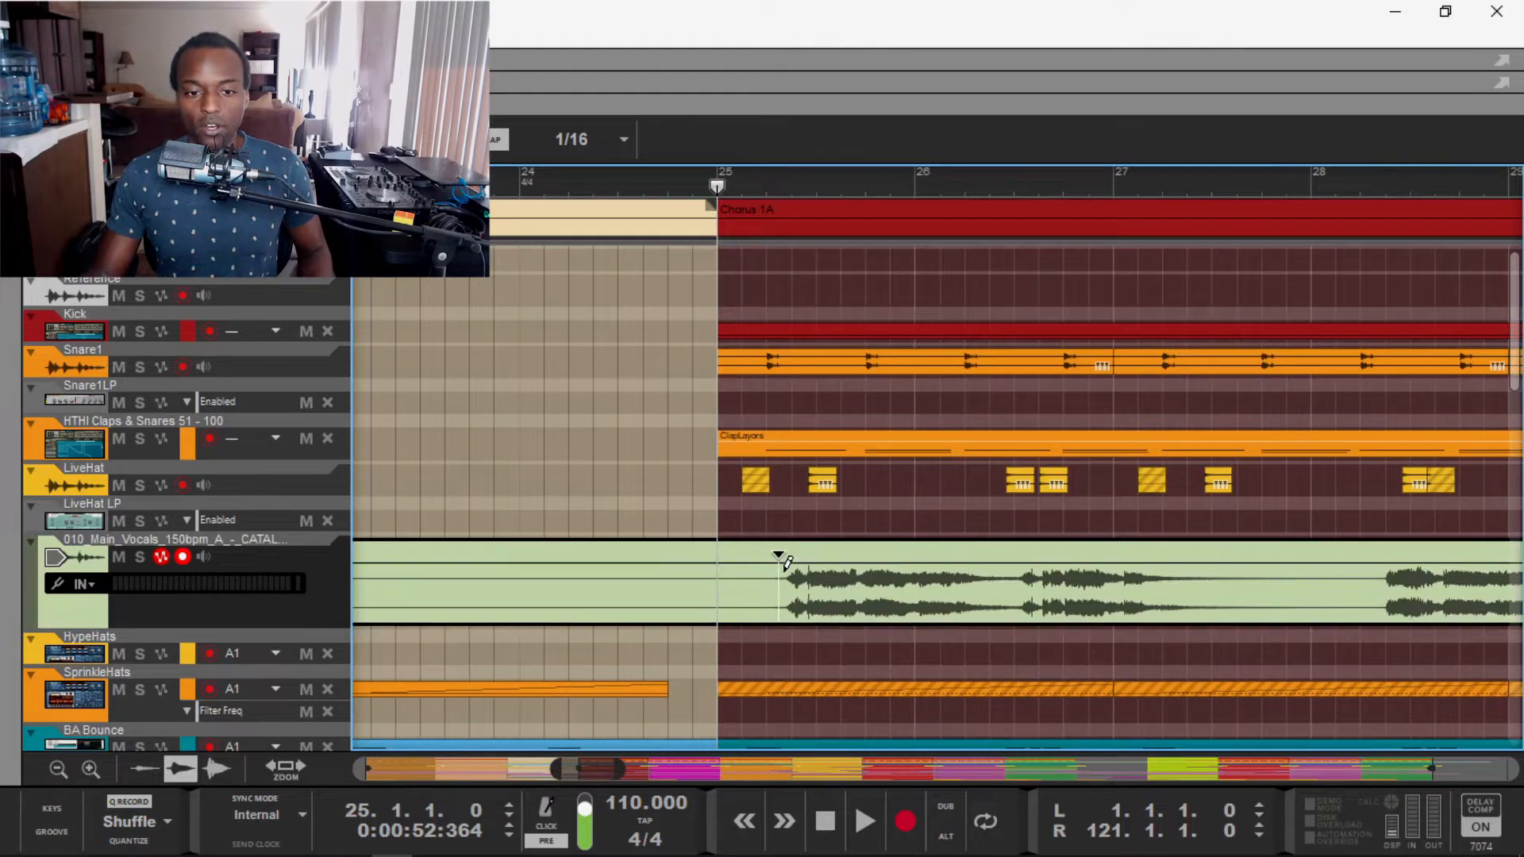
click(791, 685)
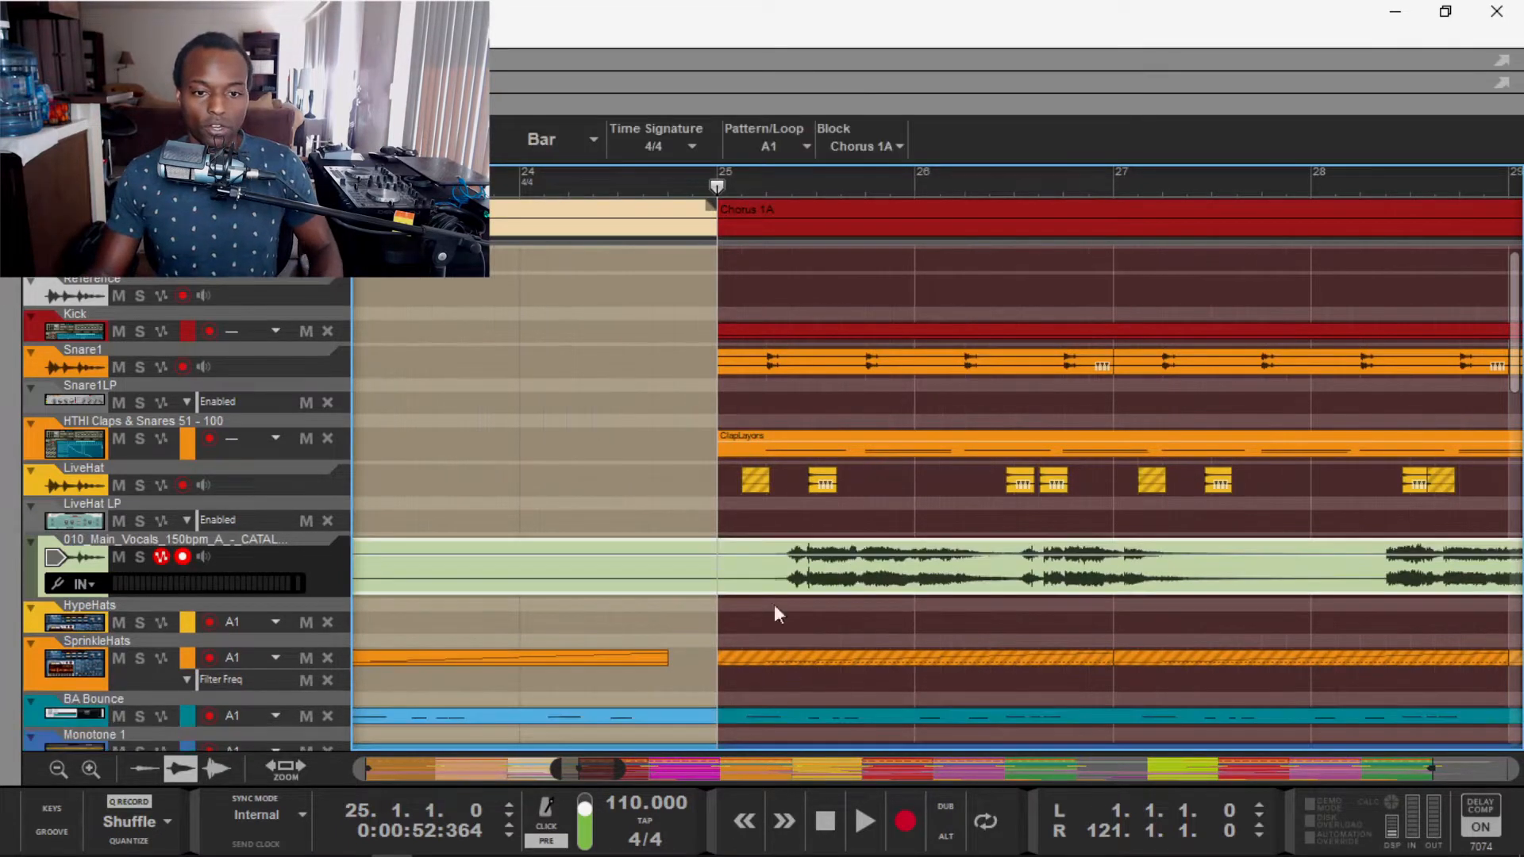
click(843, 573)
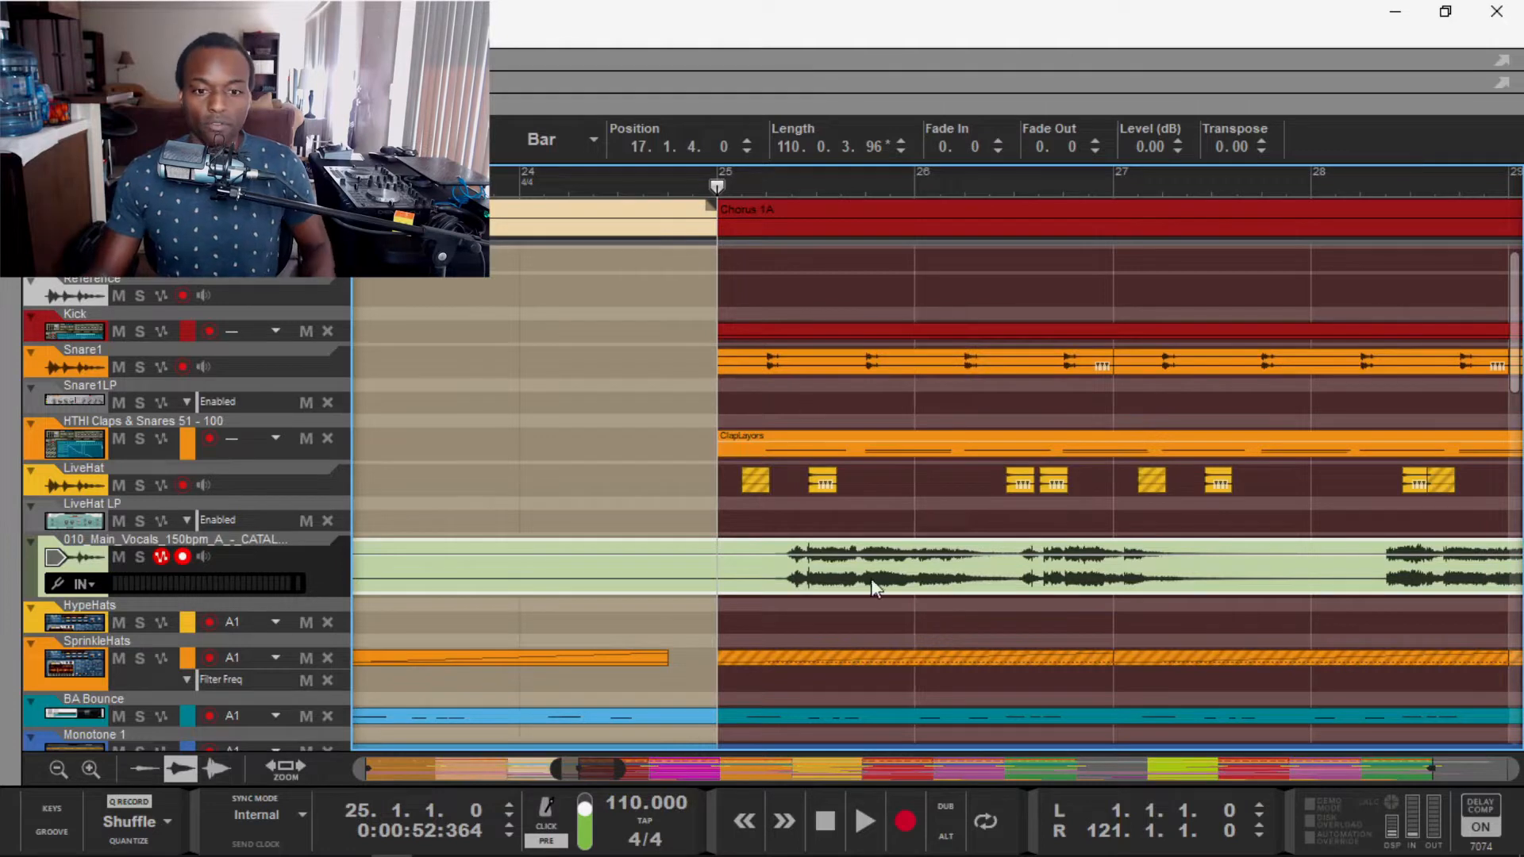
drag(864, 587, 789, 586)
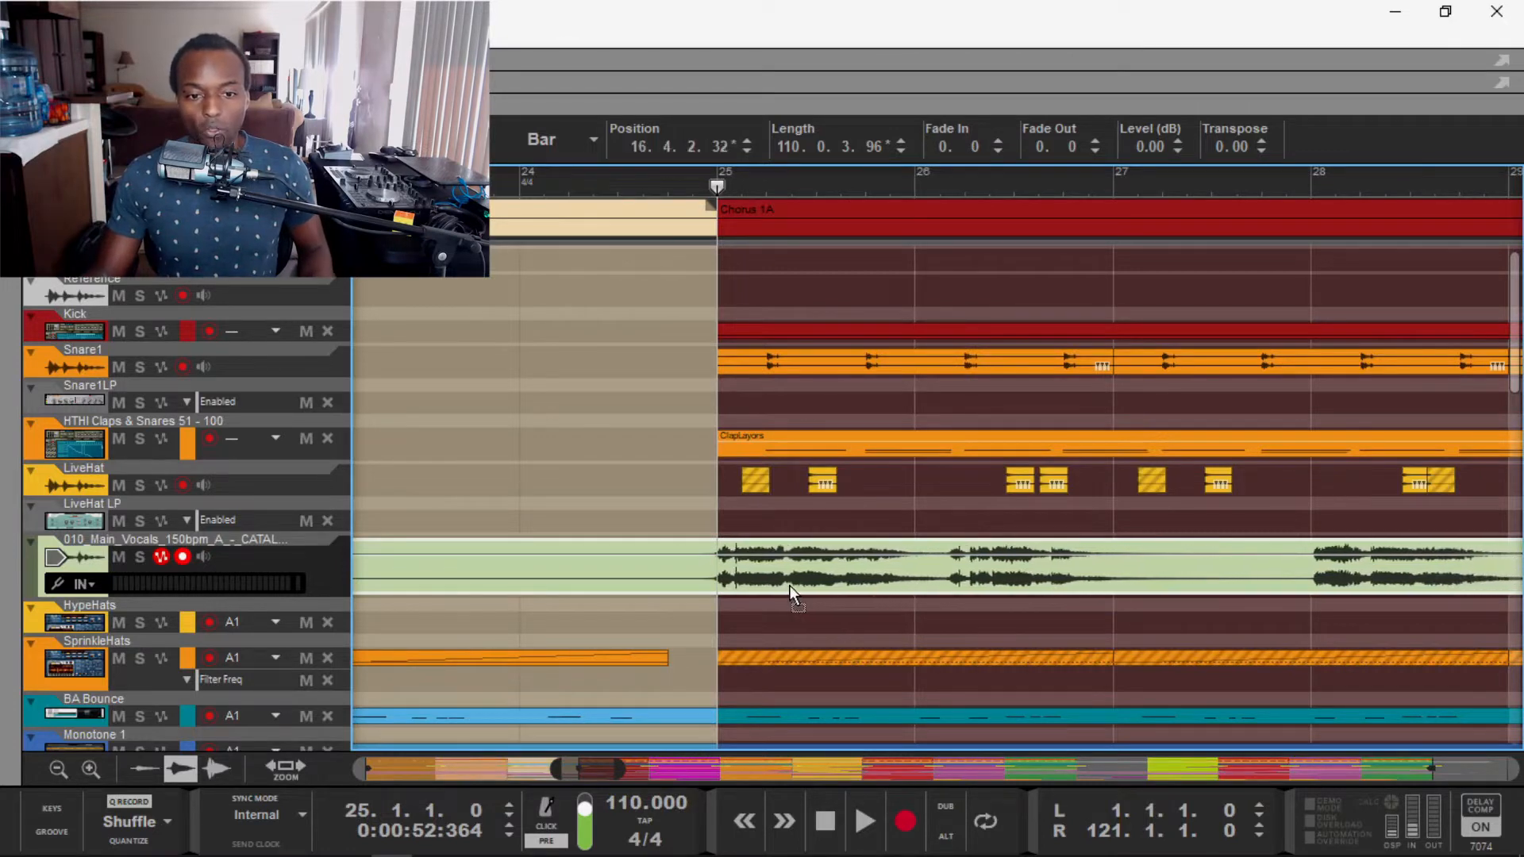
Step: Solo the main vocals track and play it from bar 25 with the metronome click on
click(140, 557)
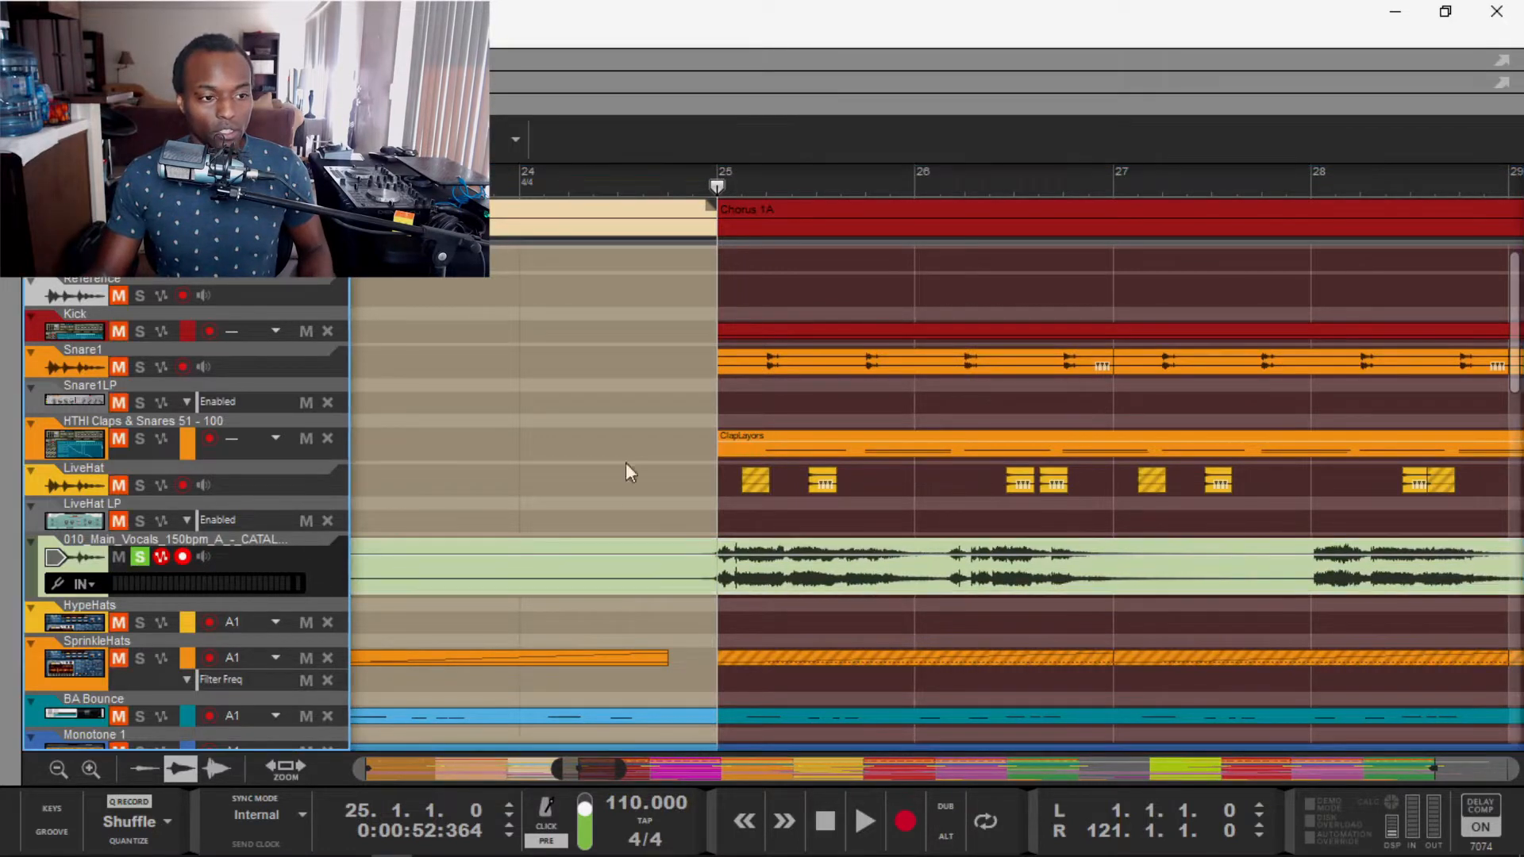
key(c)
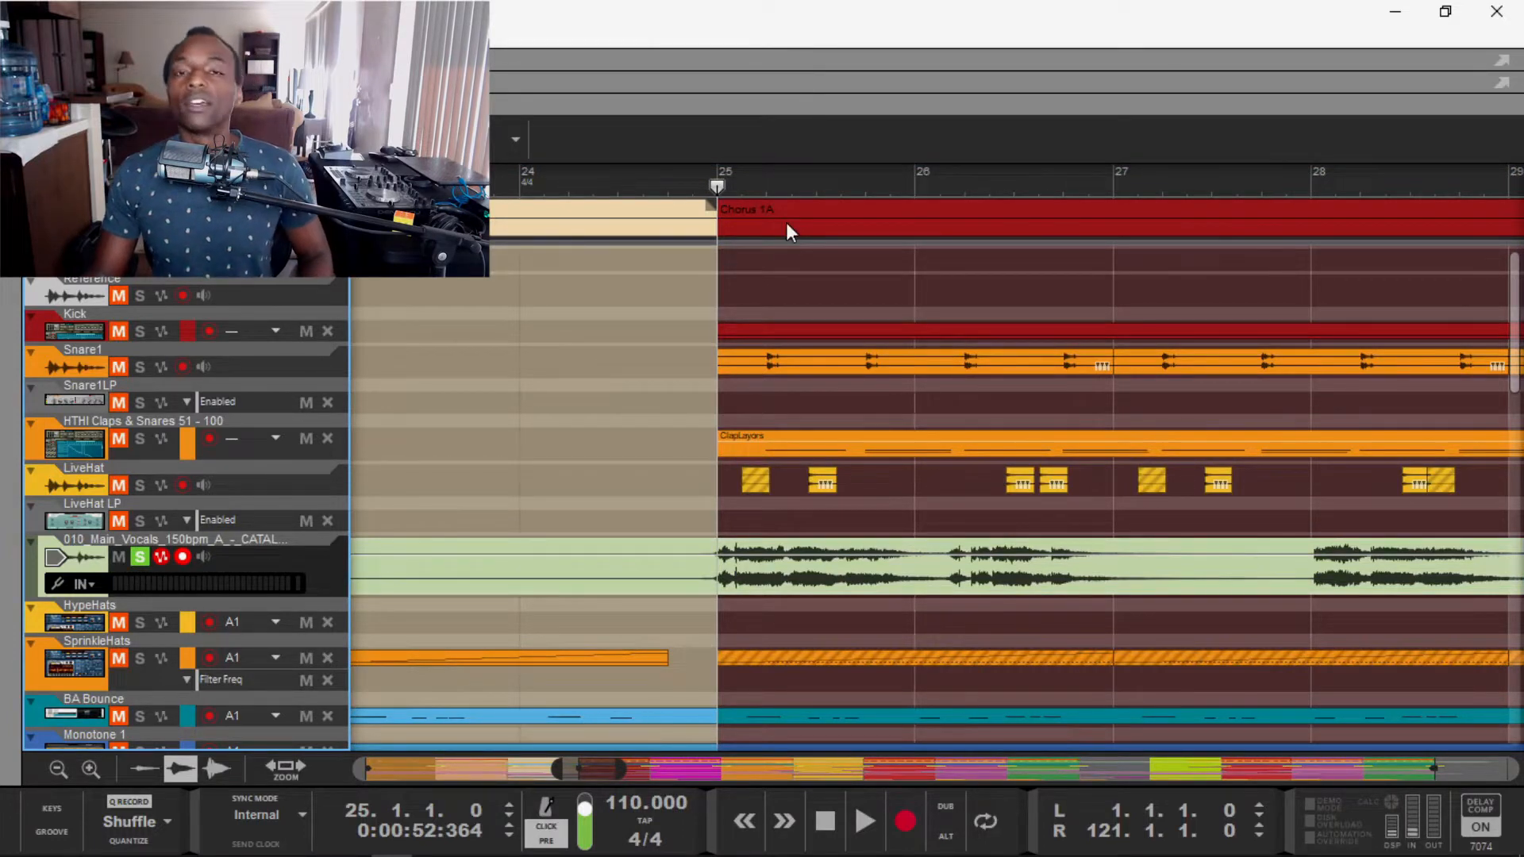
key(space)
key(space)
Step: Lower the Trim Gain of the Selig Gain device on the main vocals track while the song plays
click(1036, 552)
scroll(1036, 553, down, 4)
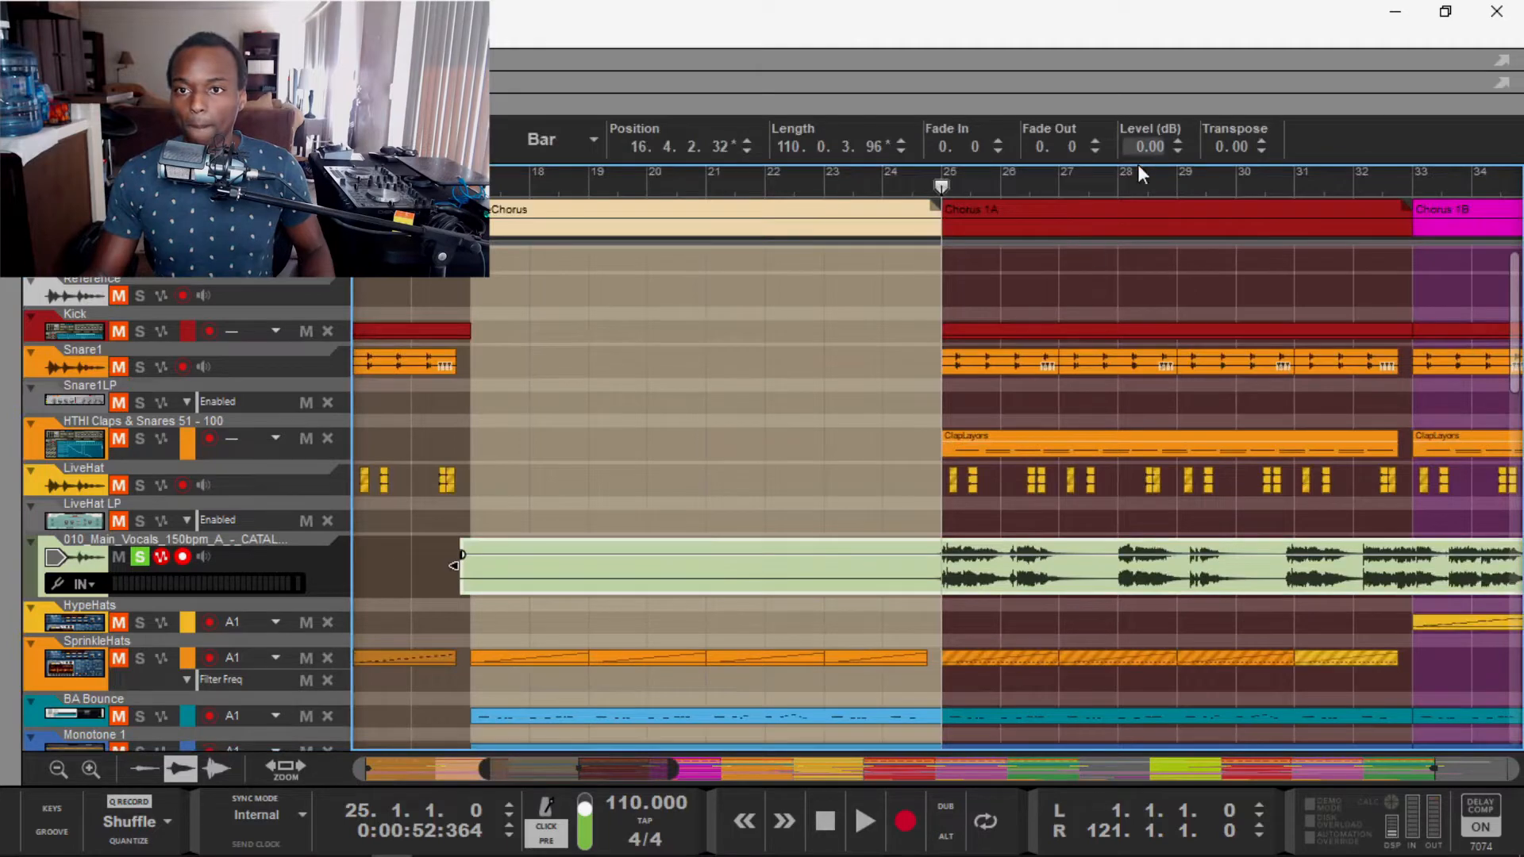
click(66, 567)
double_click(65, 567)
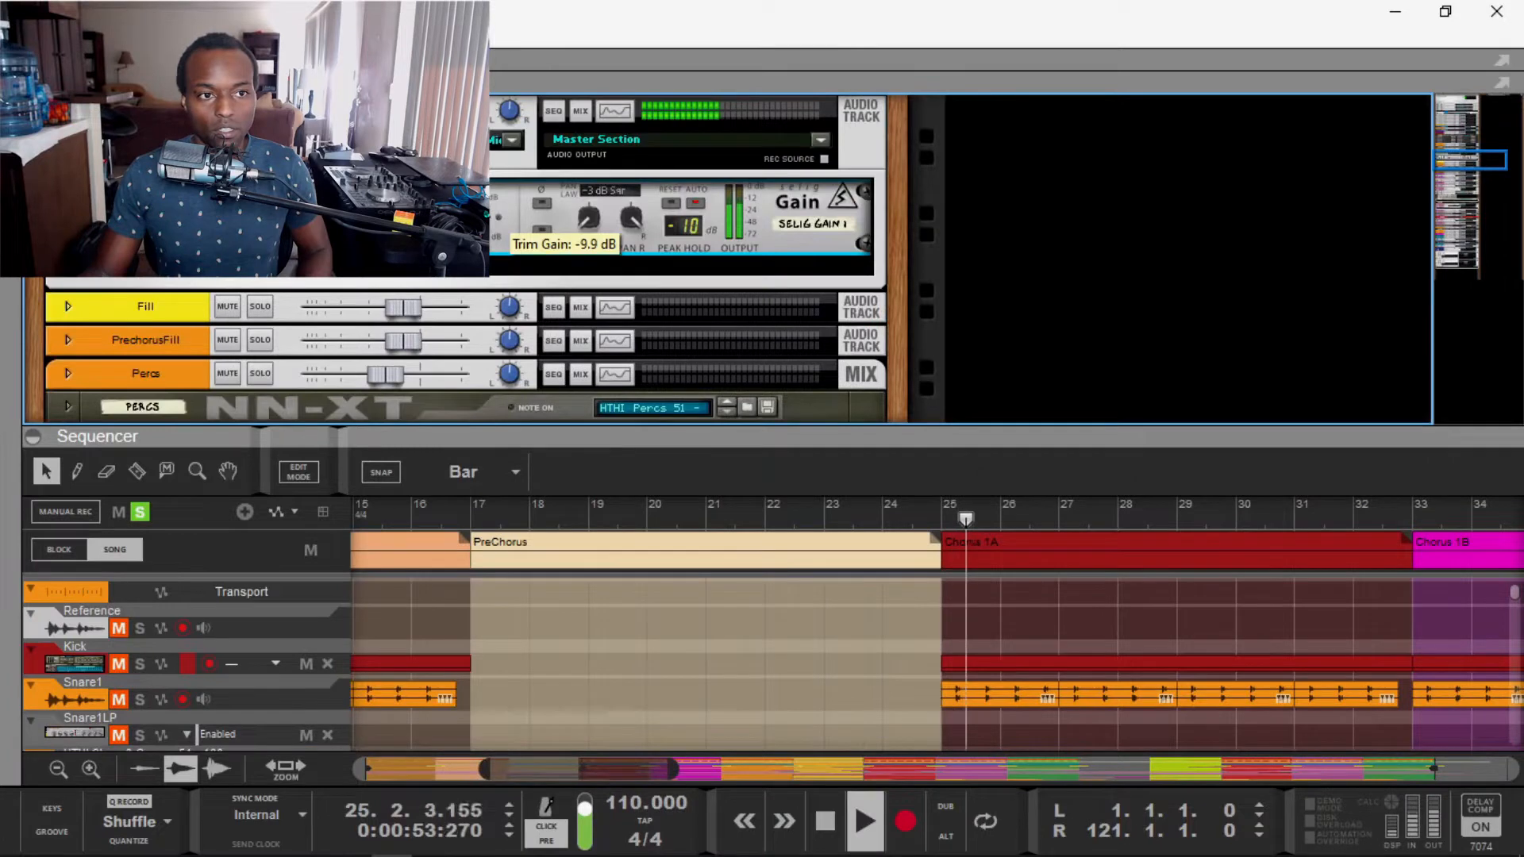
drag(481, 219, 481, 256)
key(space)
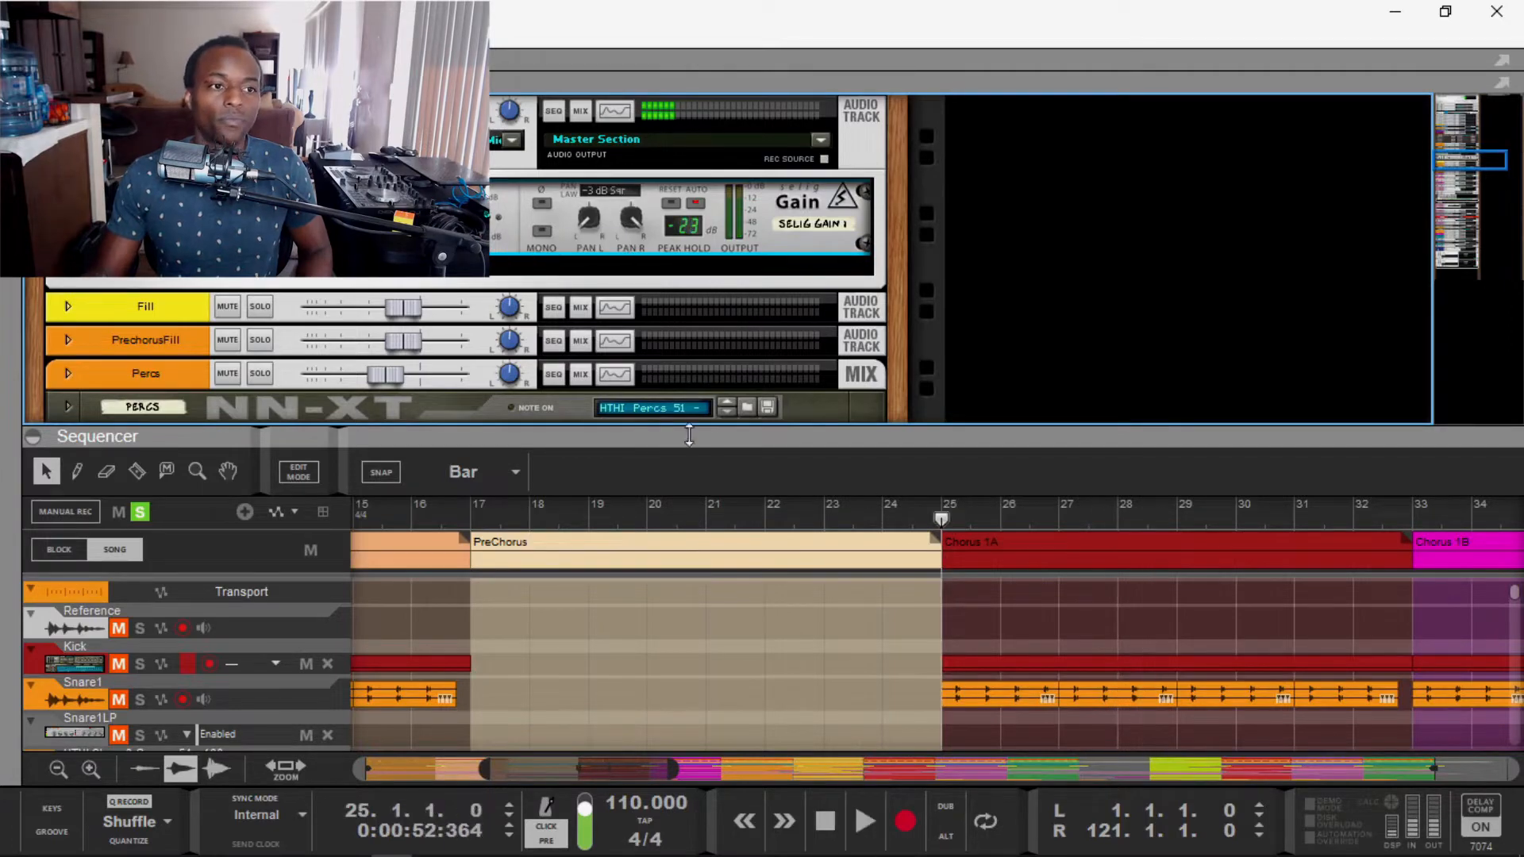
Step: Return to the full-height sequencer and play the soloed vocals against the click from Chorus 1A
double_click(1082, 436)
scroll(968, 503, down, 4)
scroll(963, 508, right, 3)
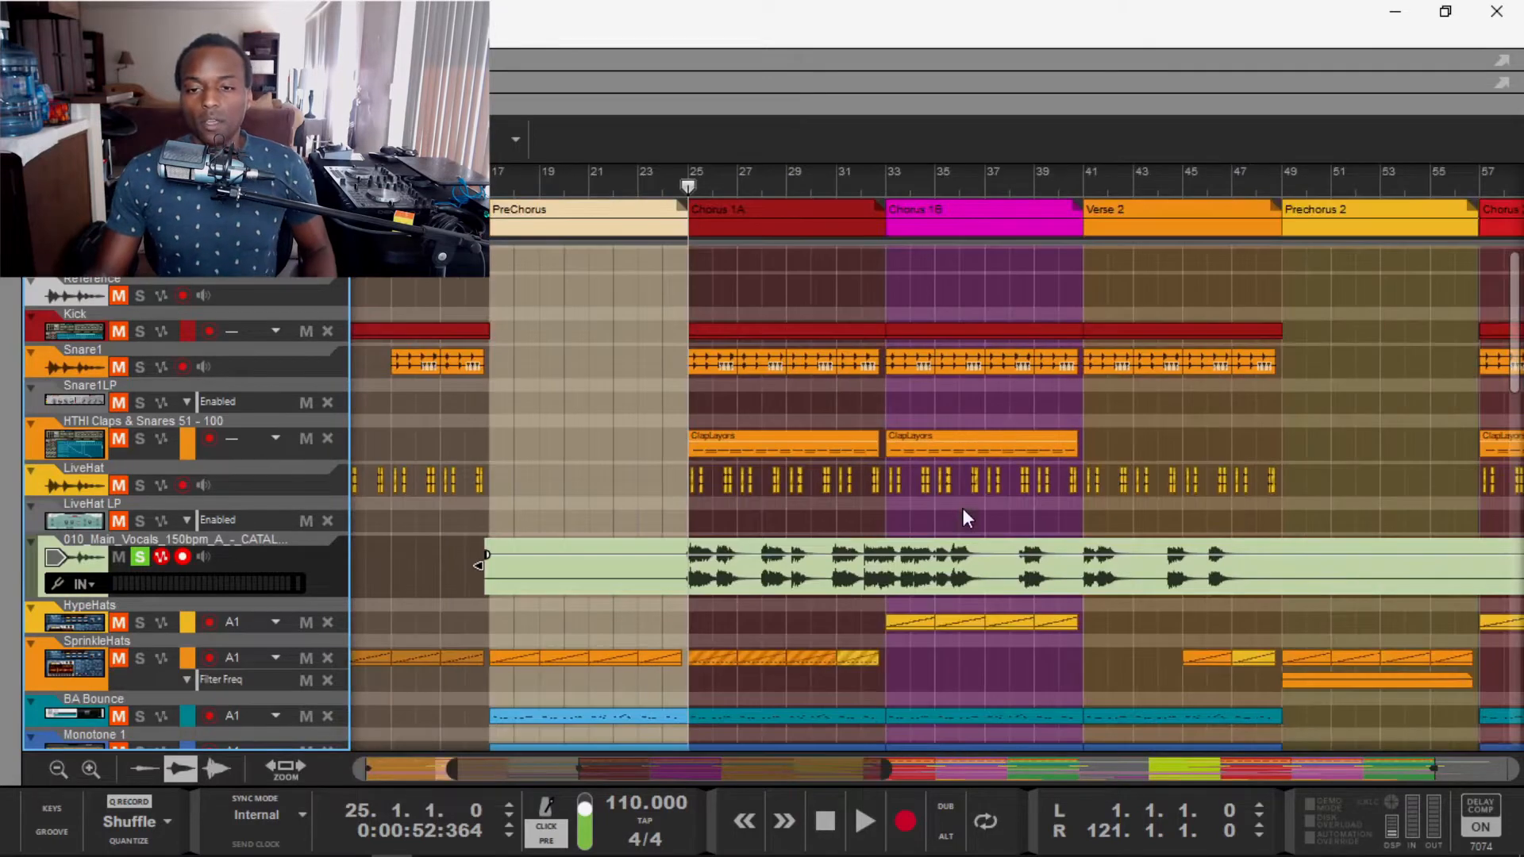
key(space)
key(space)
Step: Nudge the main vocals clip earlier to position 16.3.4.129 and play it against the click
scroll(678, 530, up, 4)
scroll(677, 530, up, 5)
drag(866, 567, 835, 565)
key(space)
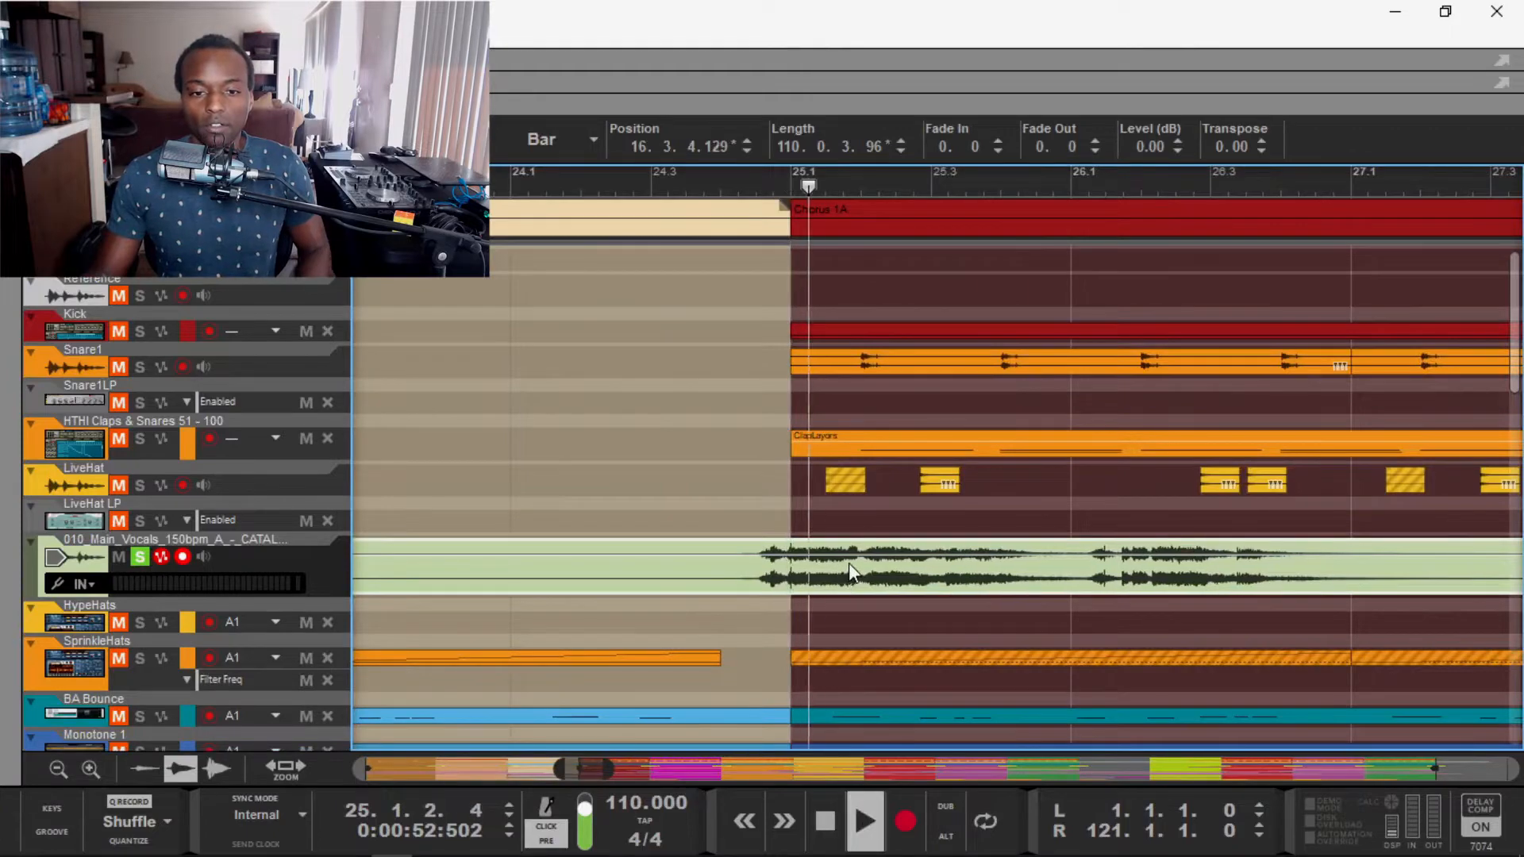
key(space)
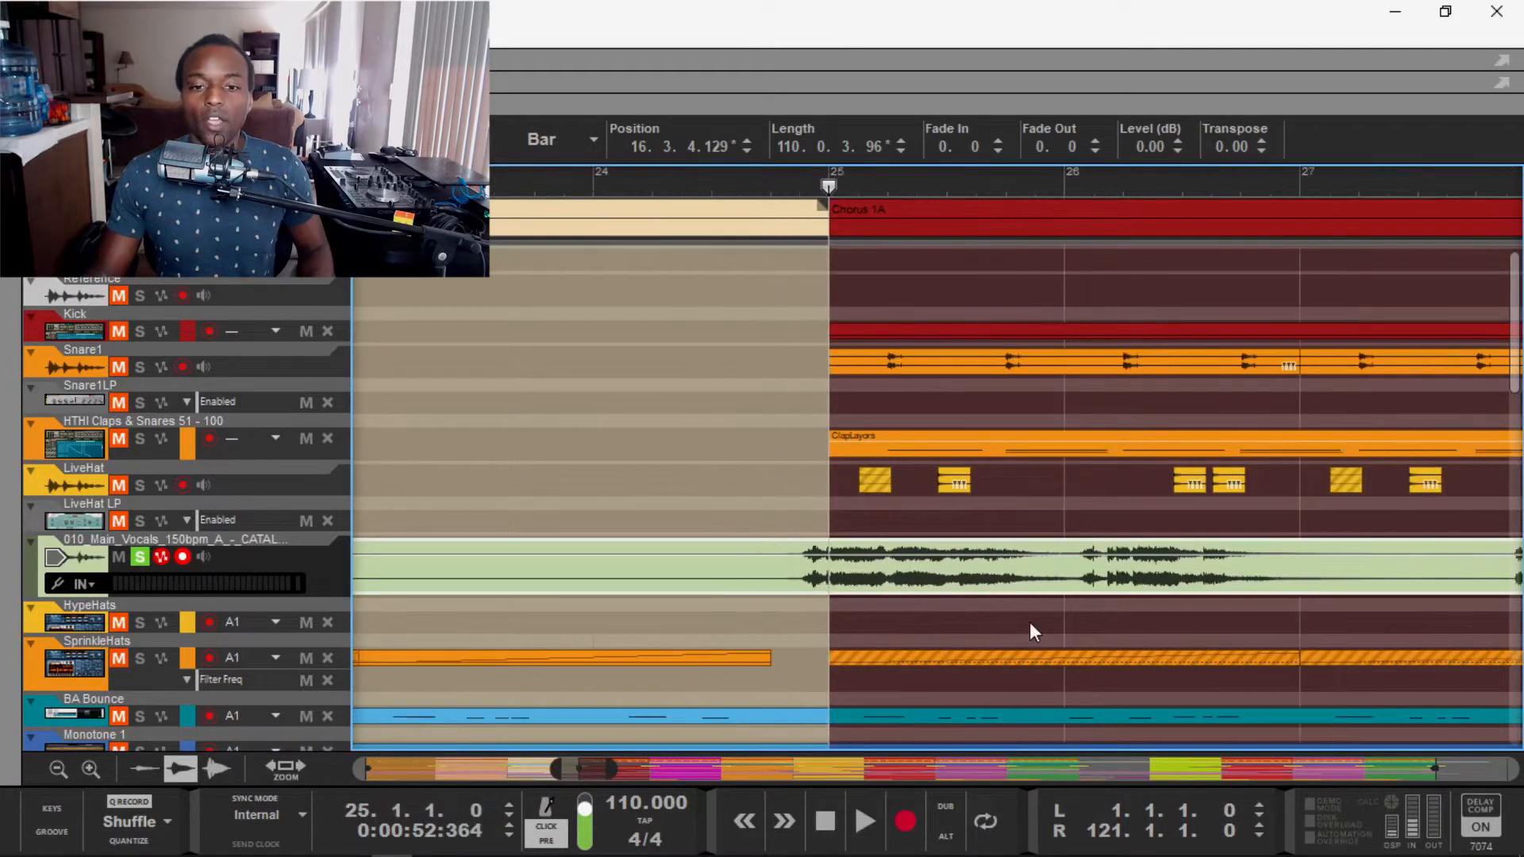
Step: Try splitting the main vocals clip near bar 61 in the gap between its two passages, and undo the split
scroll(1030, 623, down, 10)
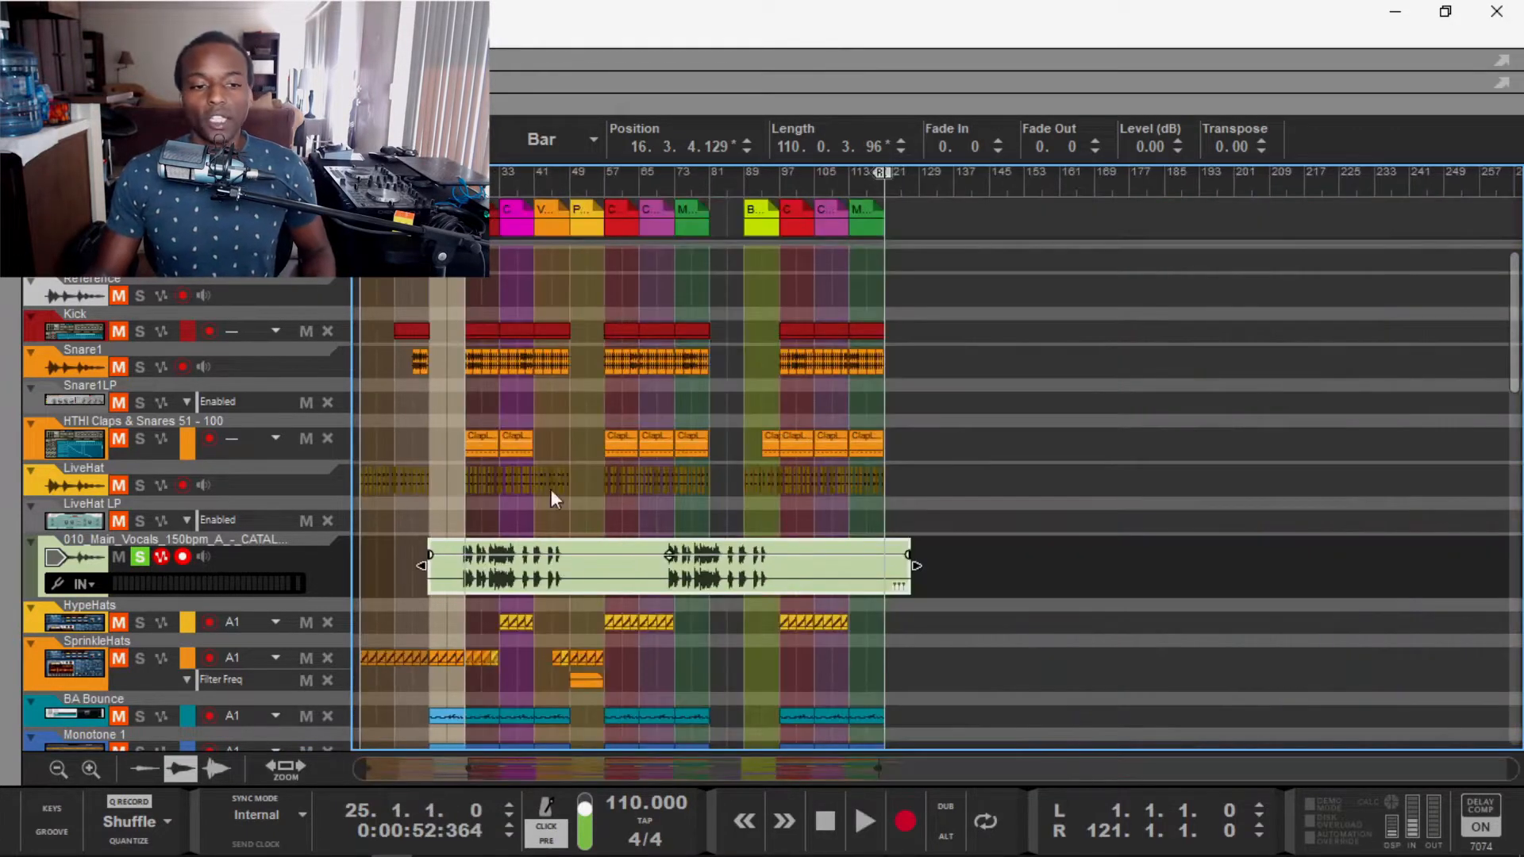
scroll(598, 579, up, 2)
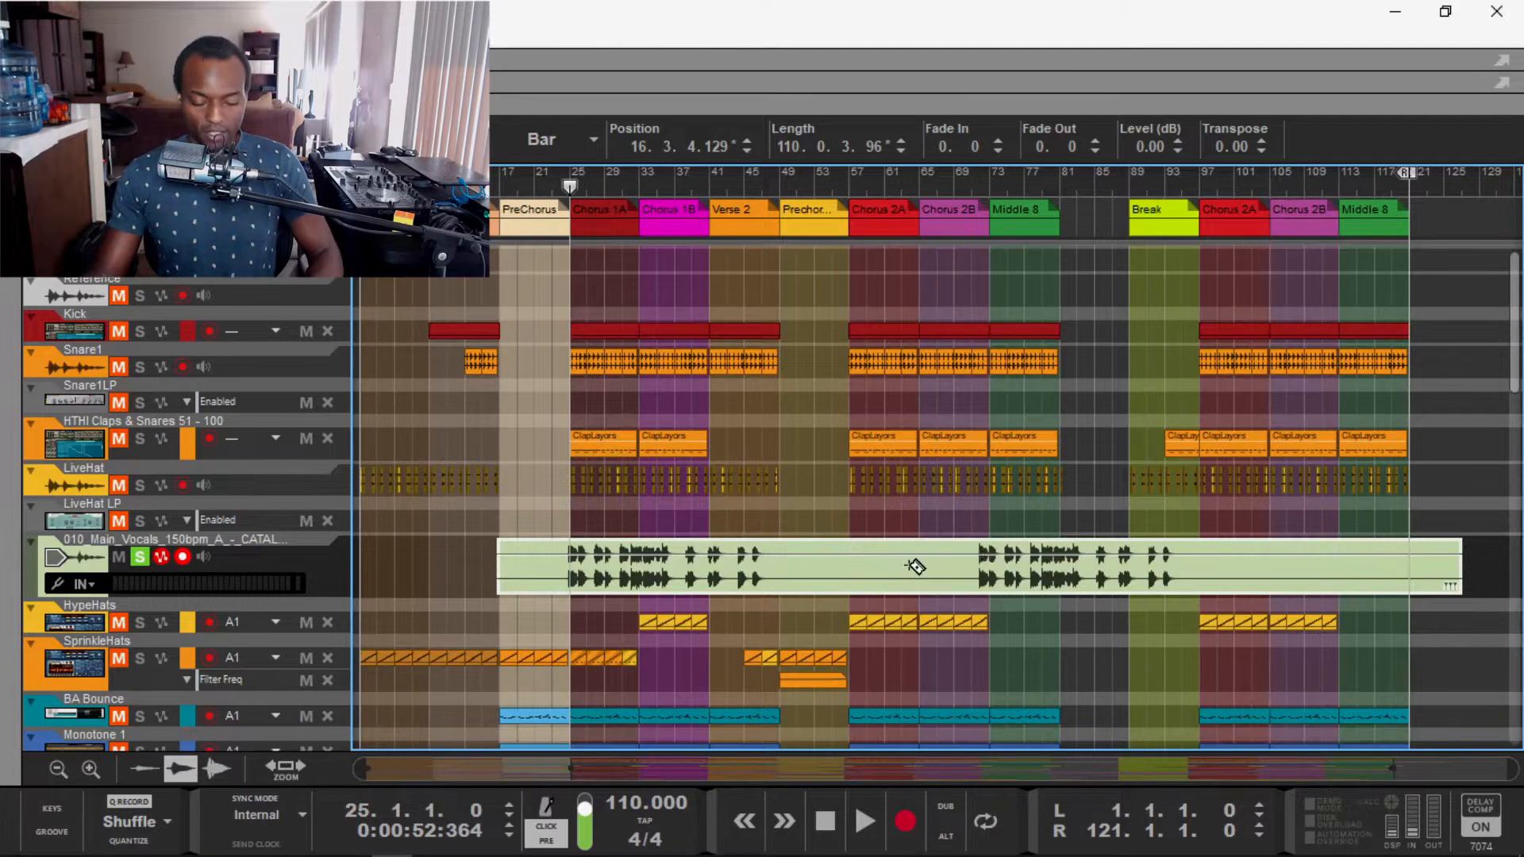
click(885, 570)
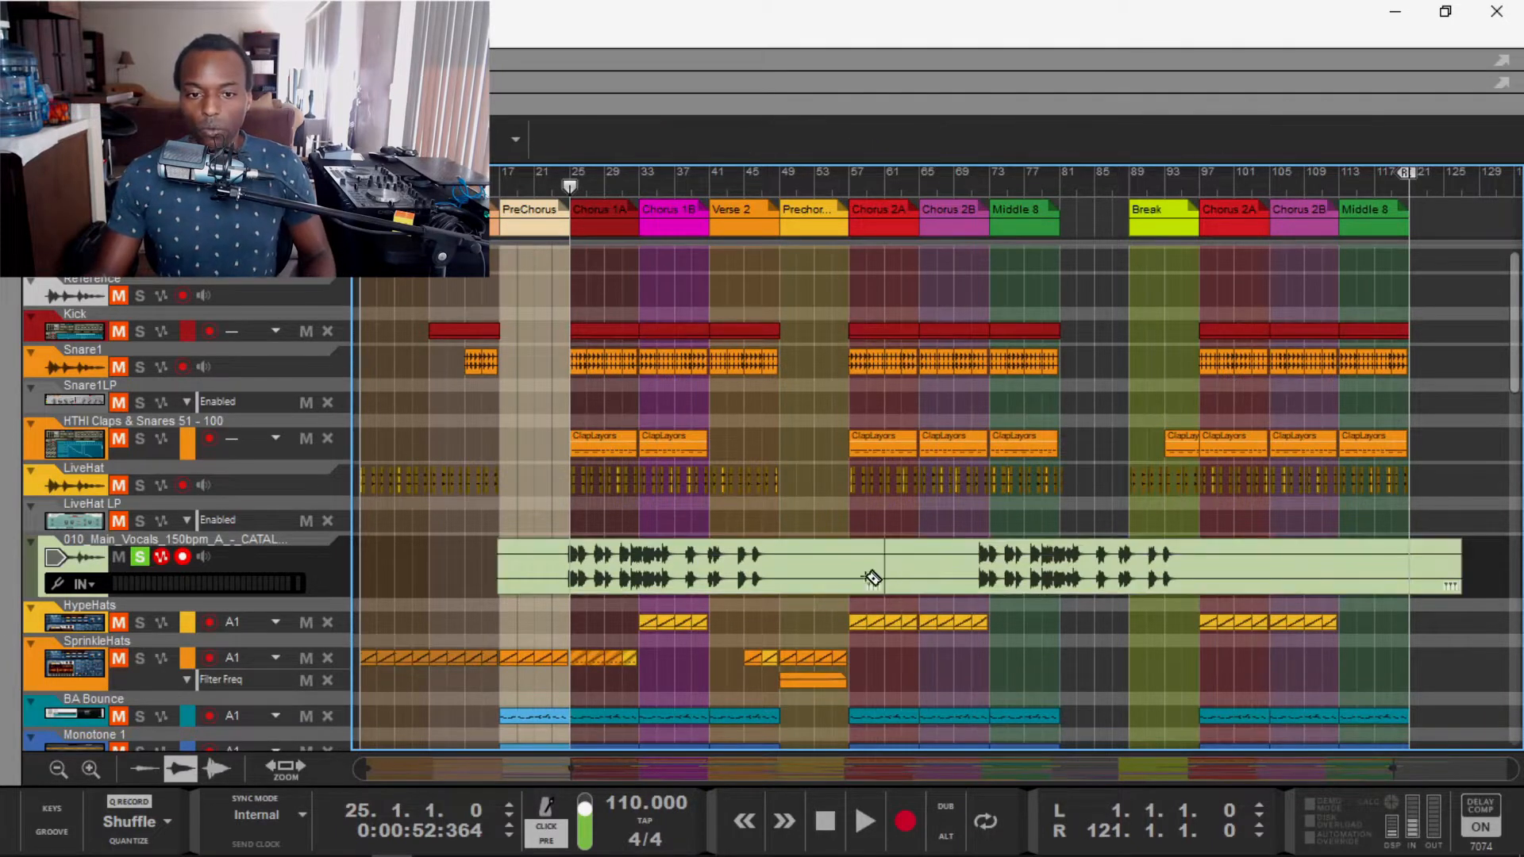
click(795, 578)
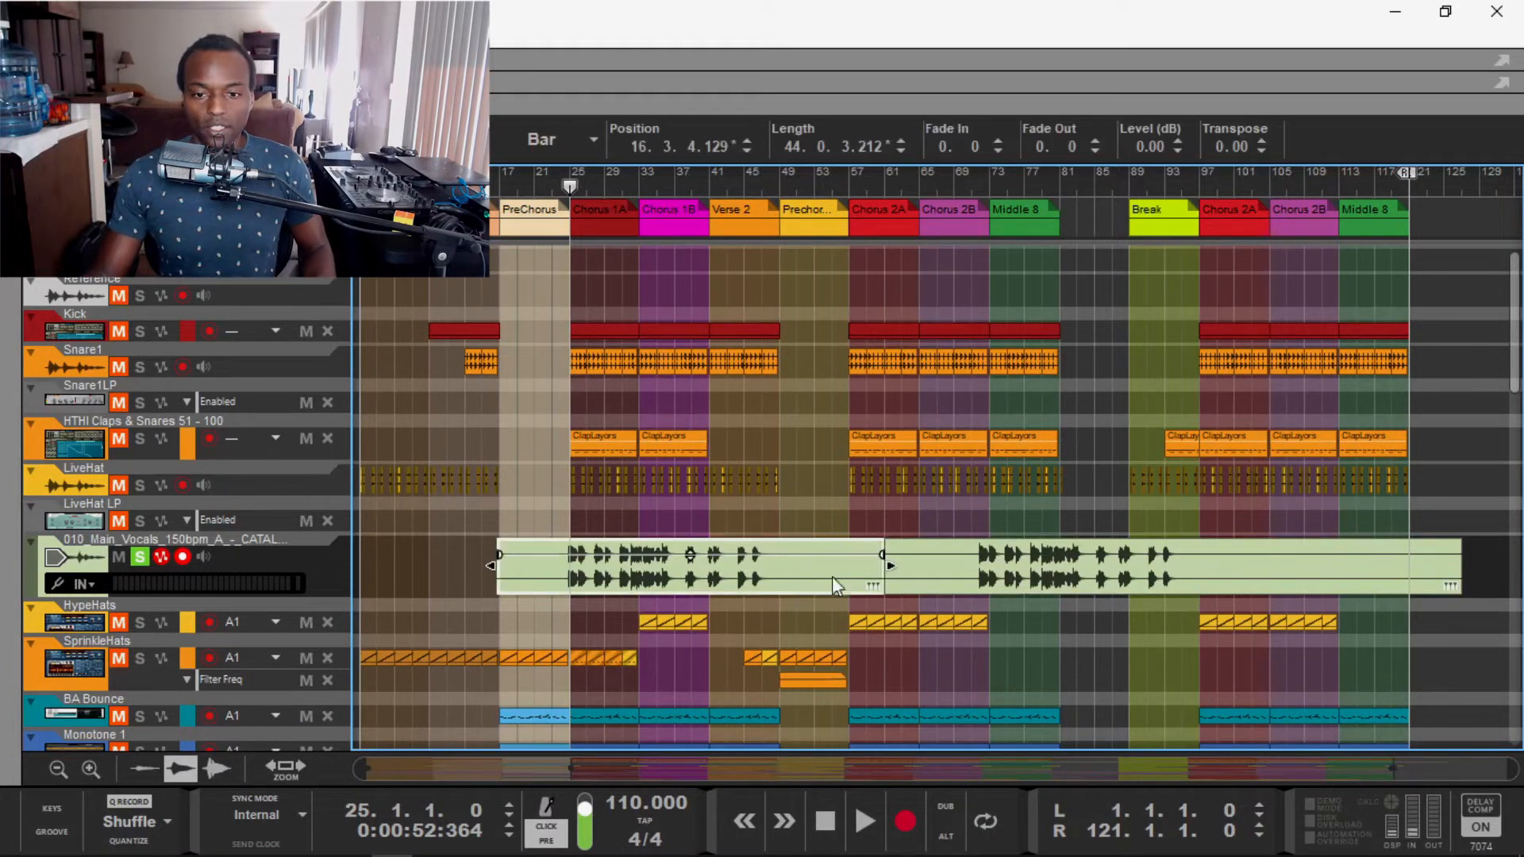
click(1108, 564)
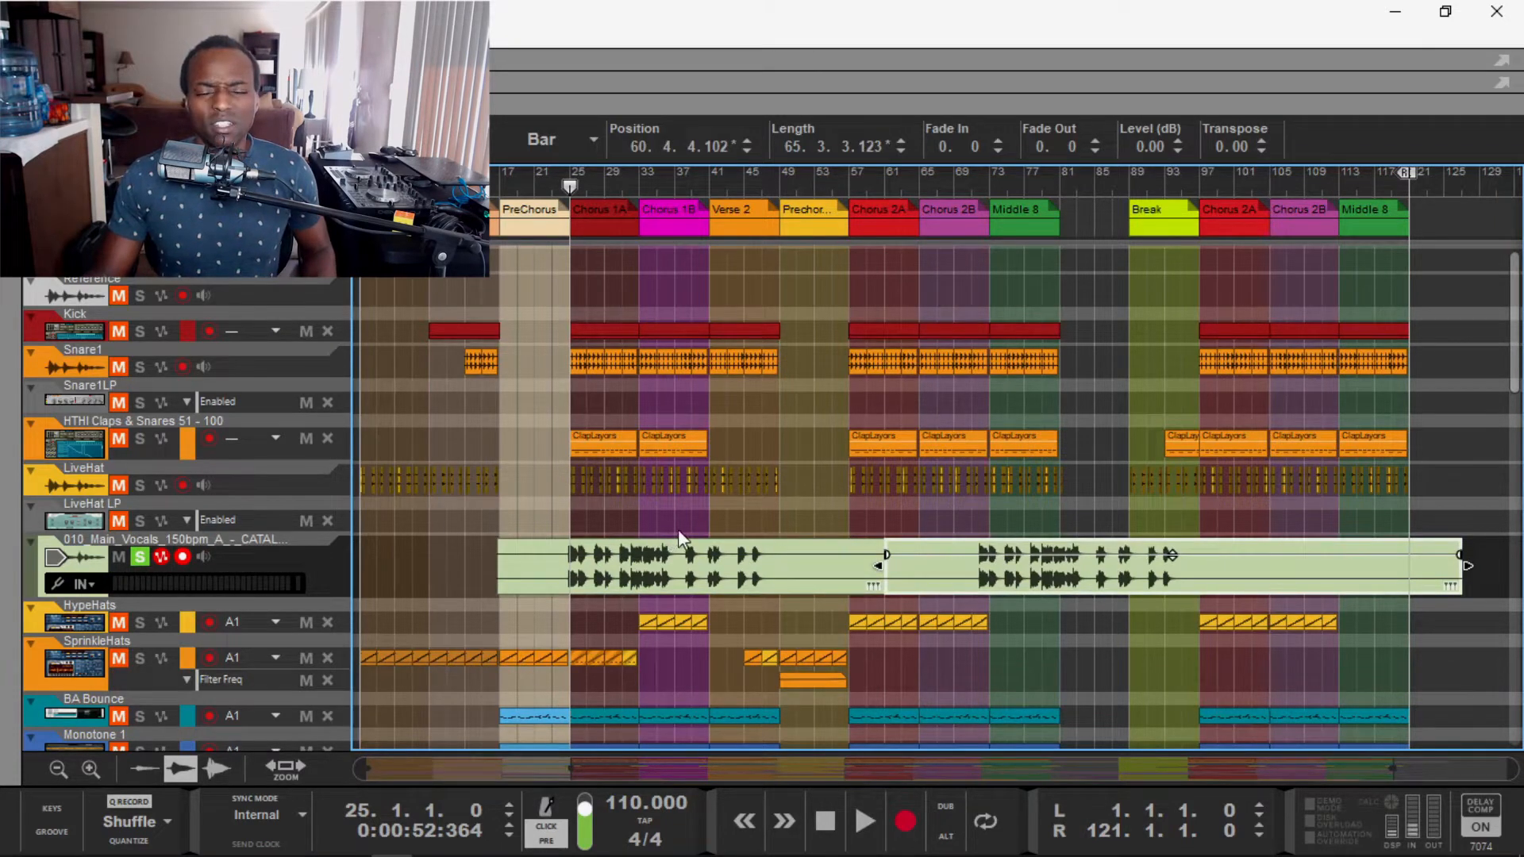
key(ctrl+z)
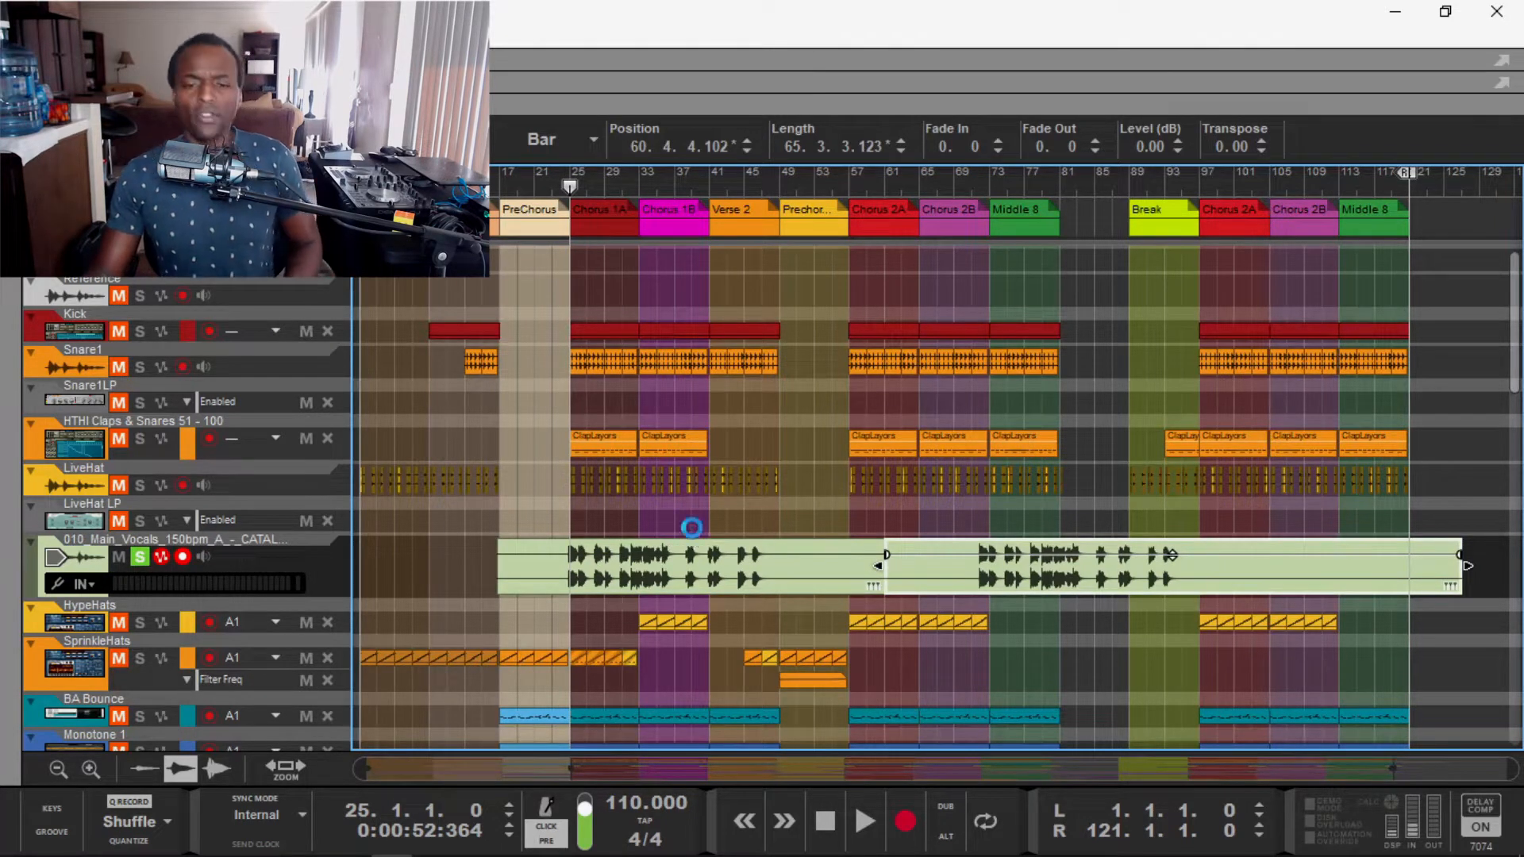
Step: Play the soloed main vocals from bar 25 at the start of Chorus 1A
scroll(1185, 562, up, 5)
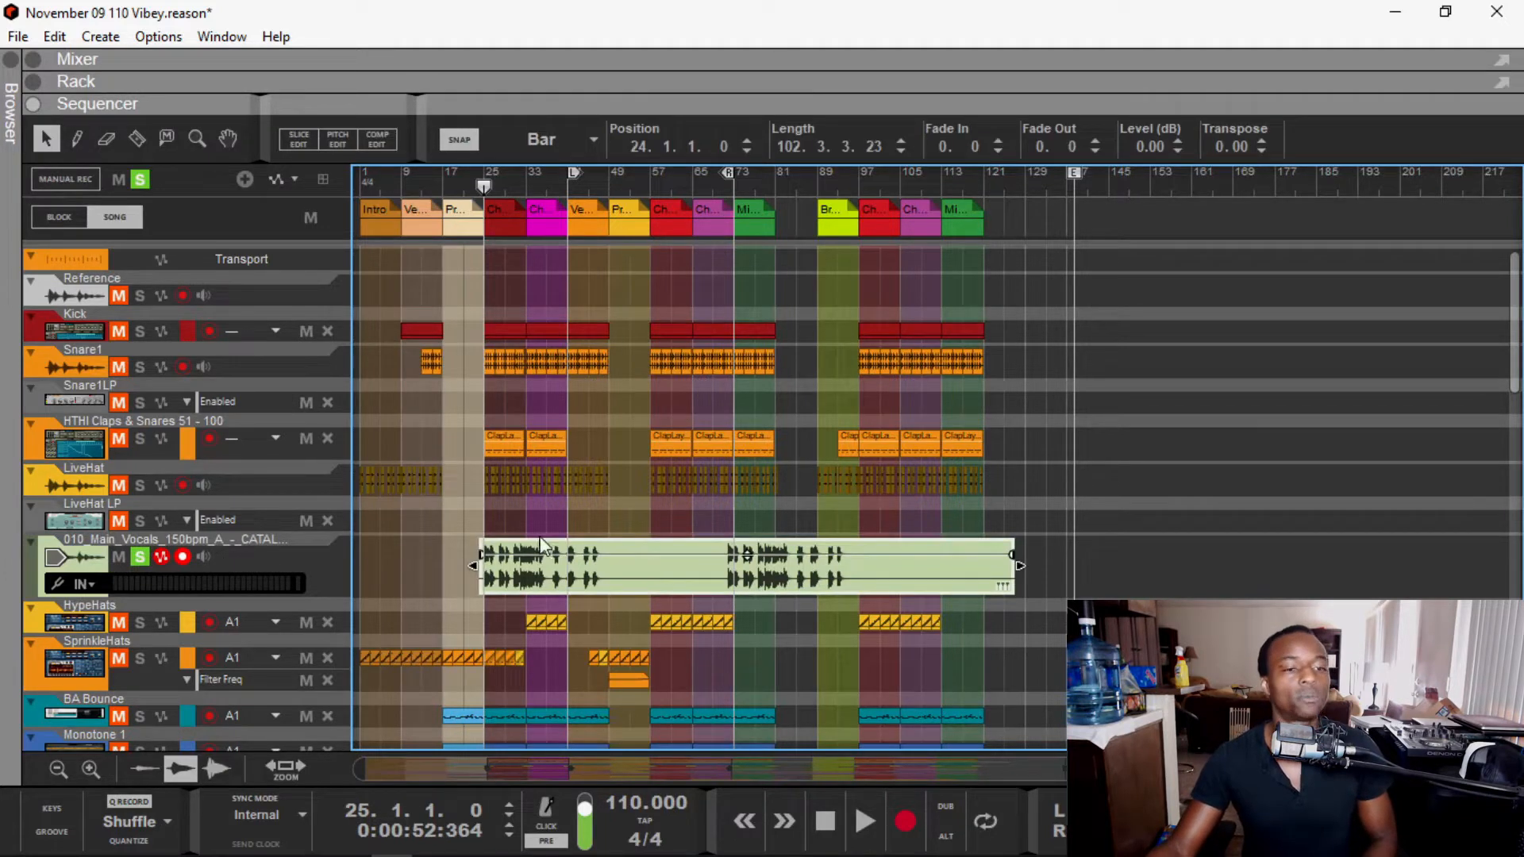
key(space)
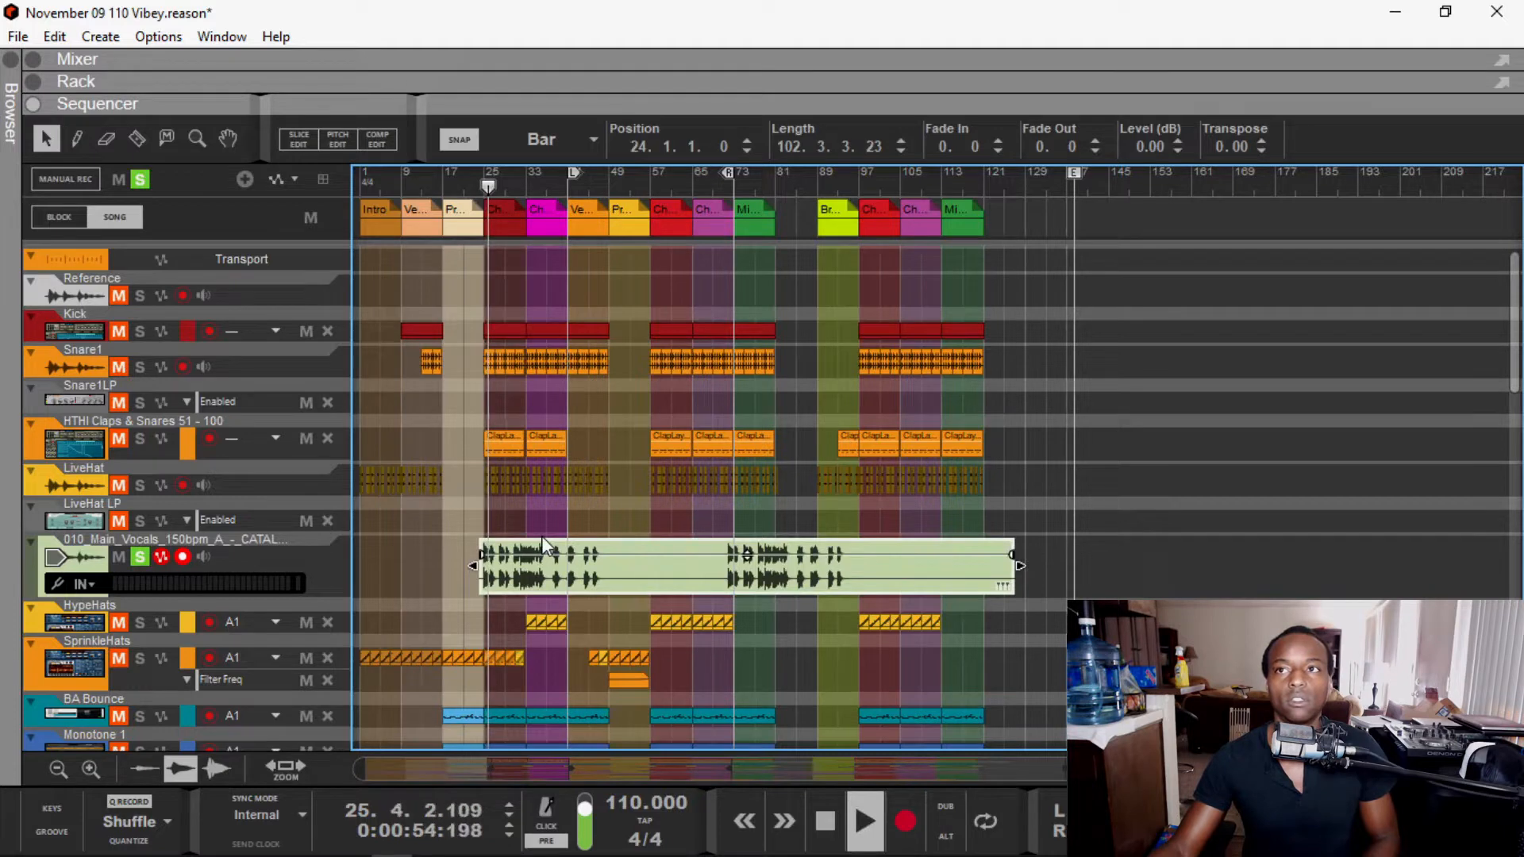
key(space)
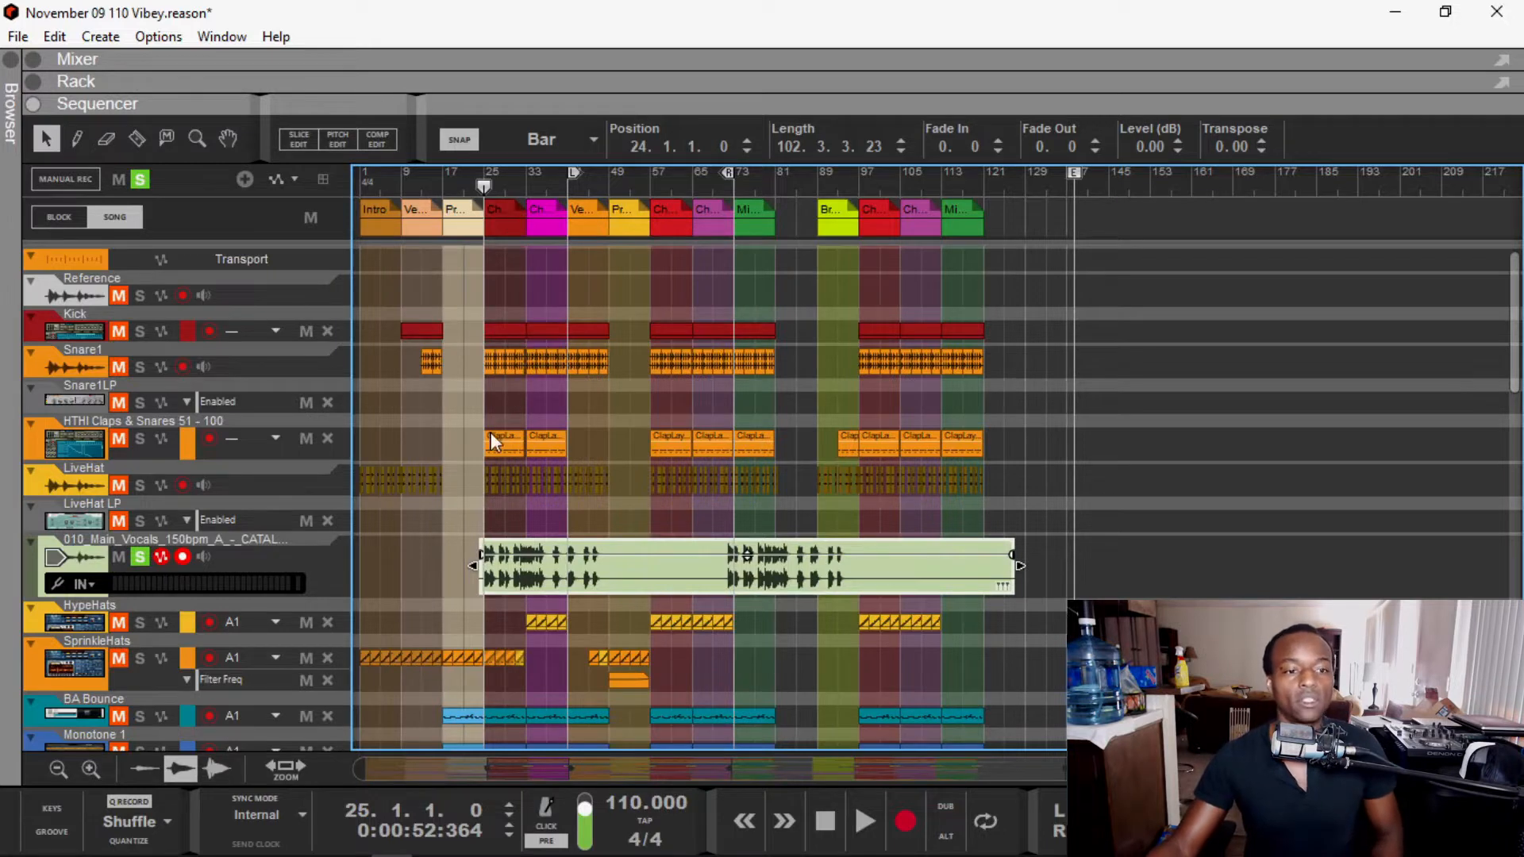
Step: Split the main vocals clip at bar 65 in the gap between its two passages and delete the second part
key(h)
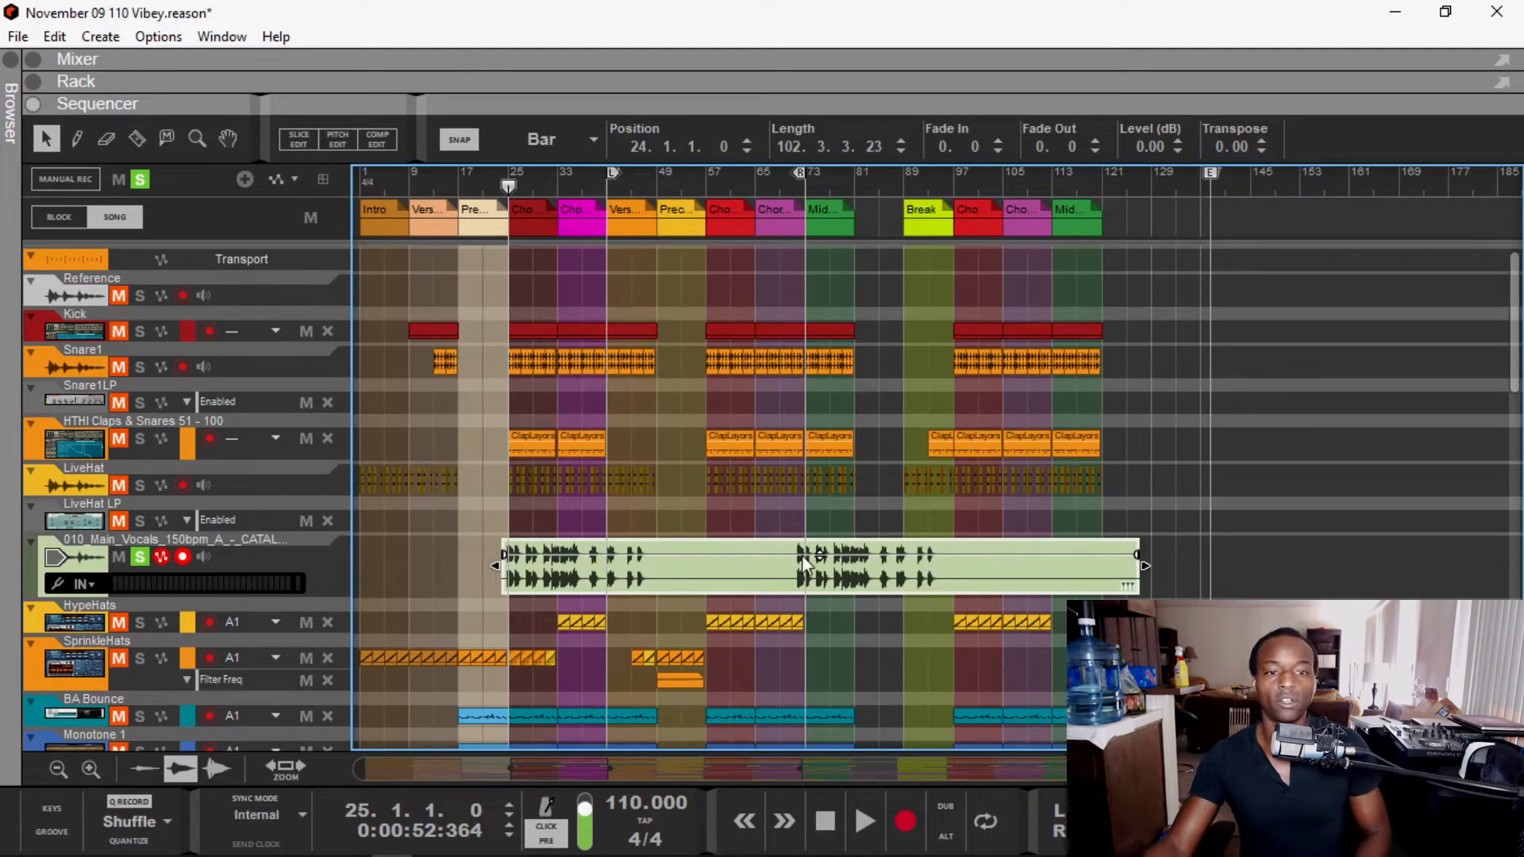
key(r)
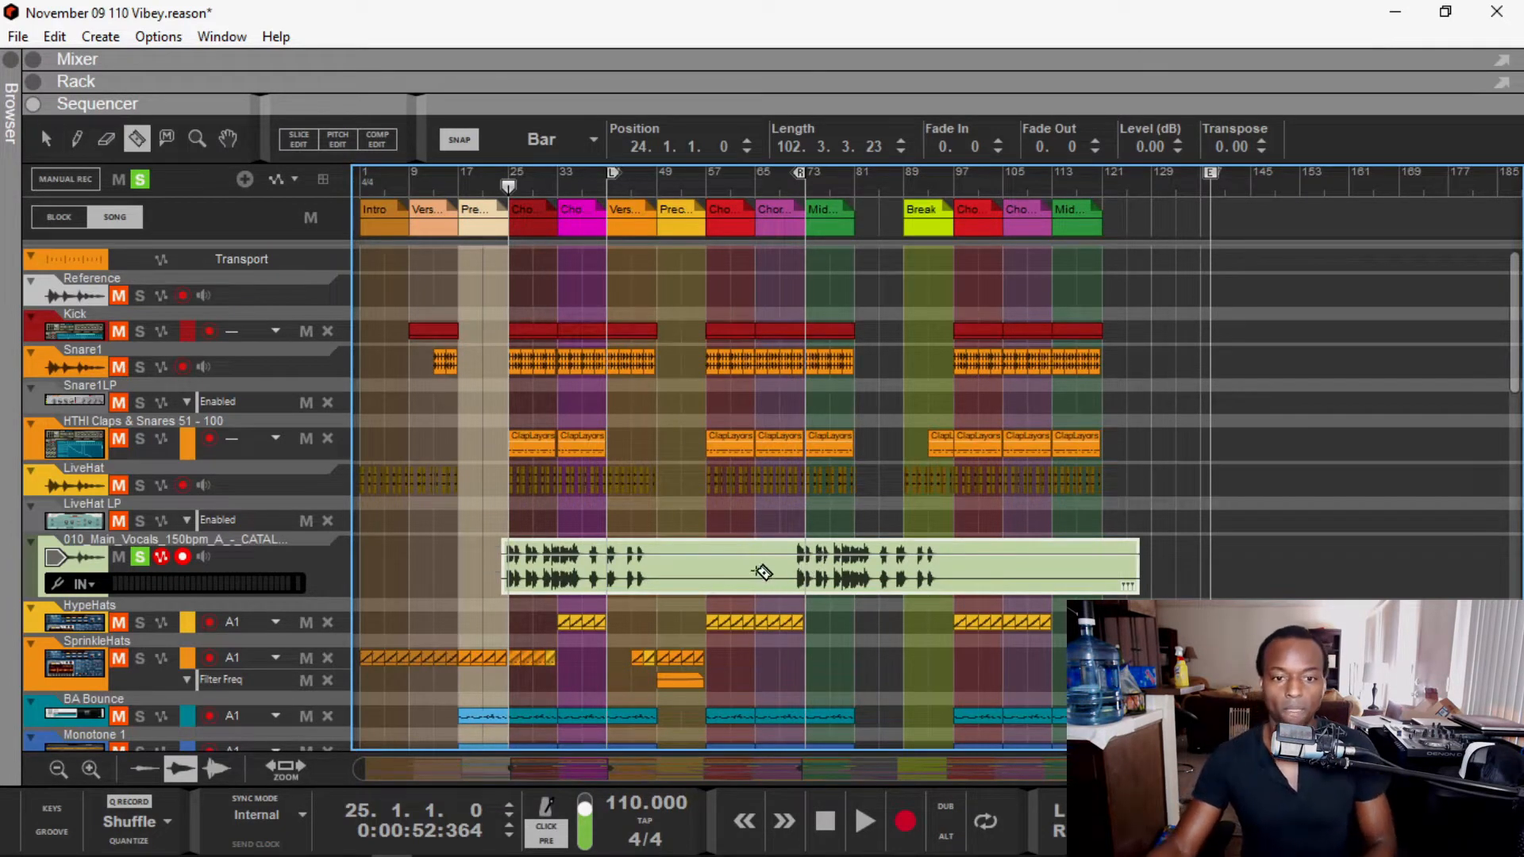
click(757, 572)
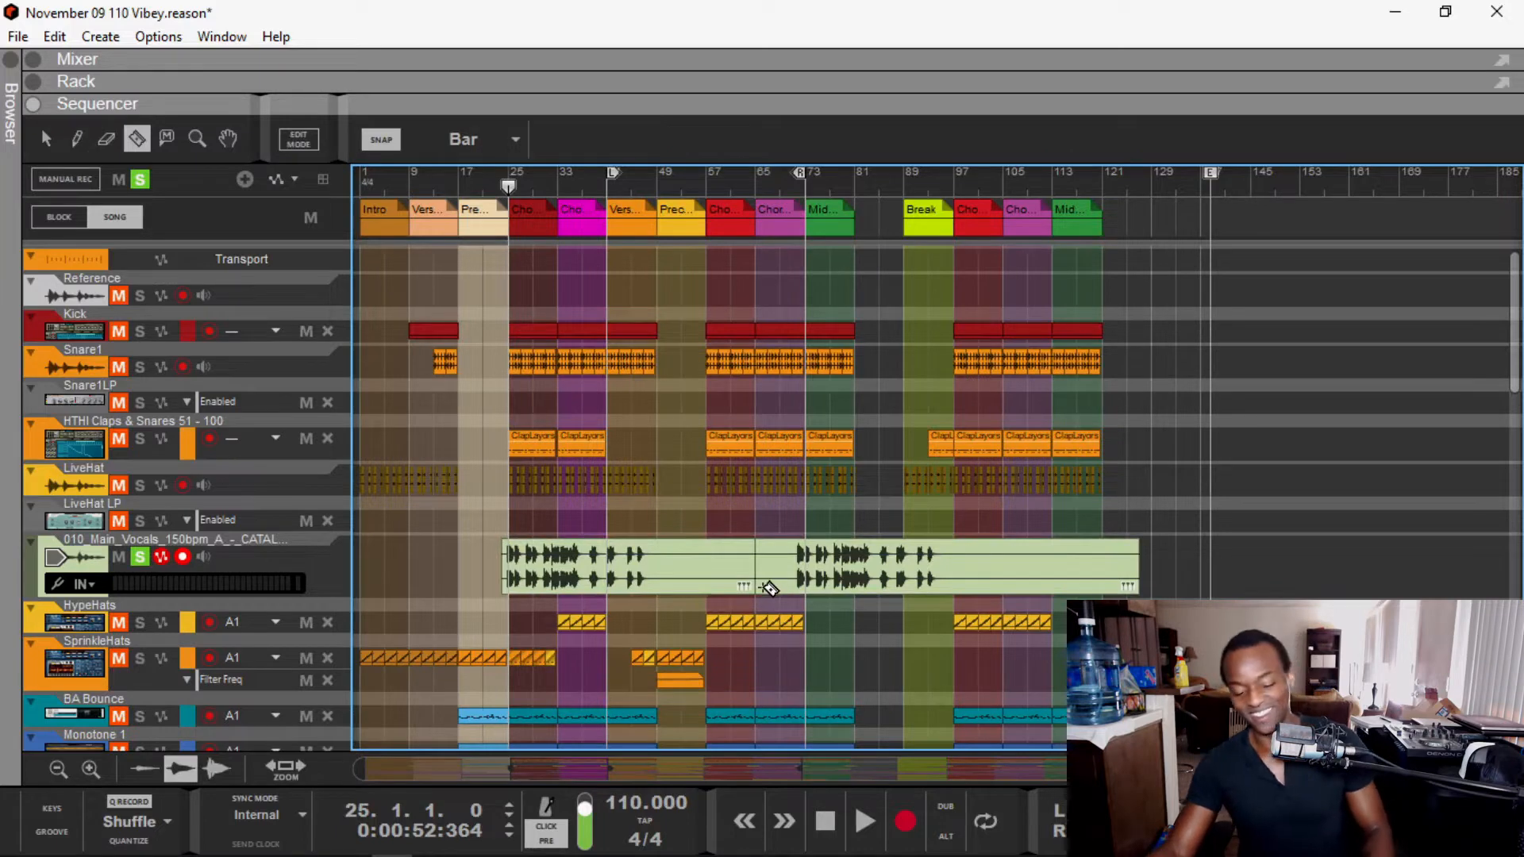
key(q)
click(820, 578)
key(Delete)
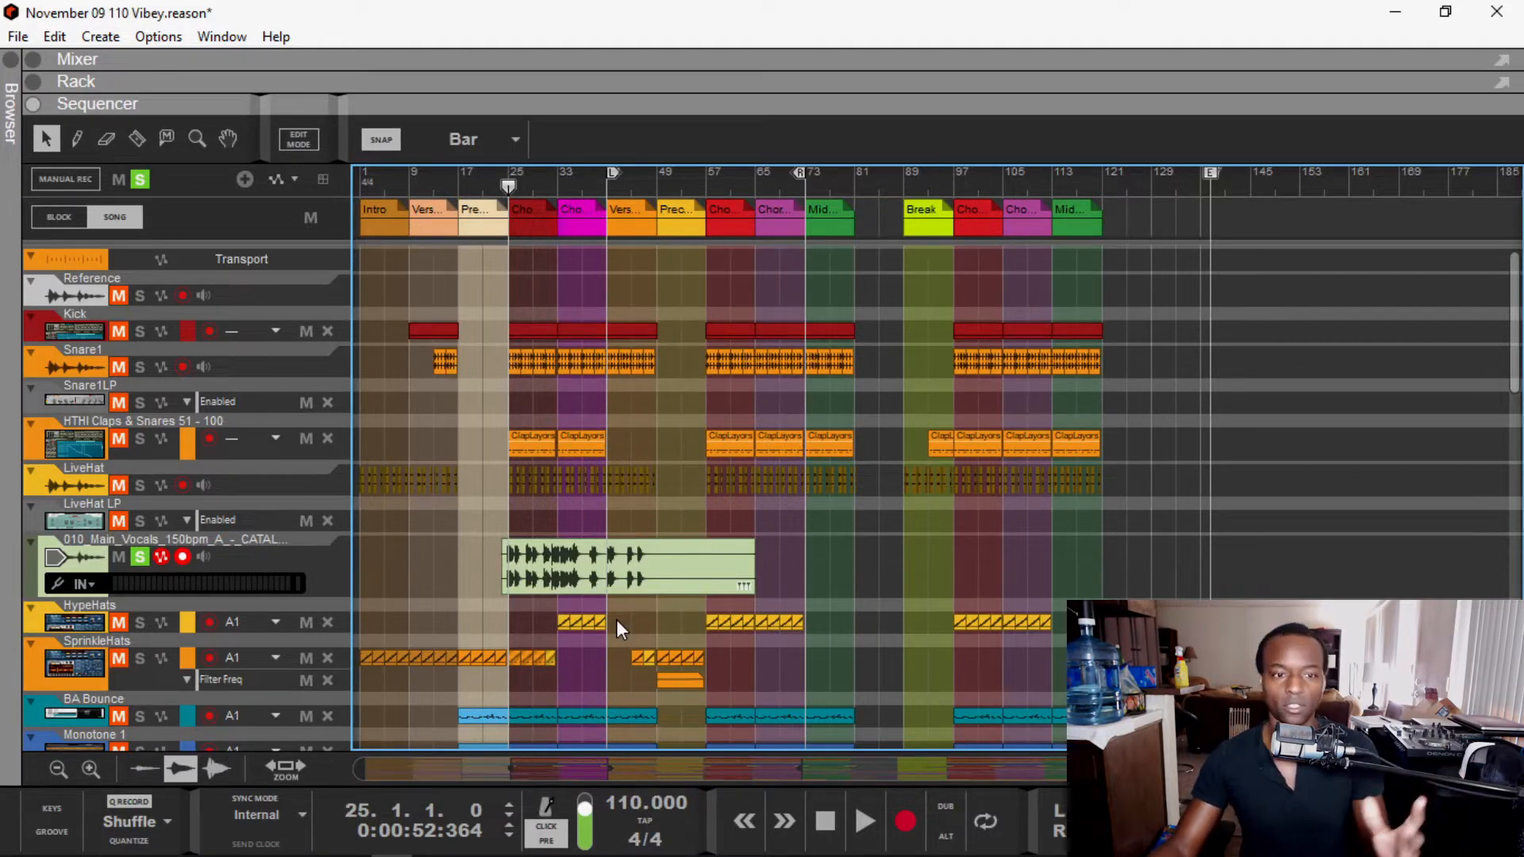
Step: Select the remaining main vocals clip and play short bits of it from bar 25
click(645, 566)
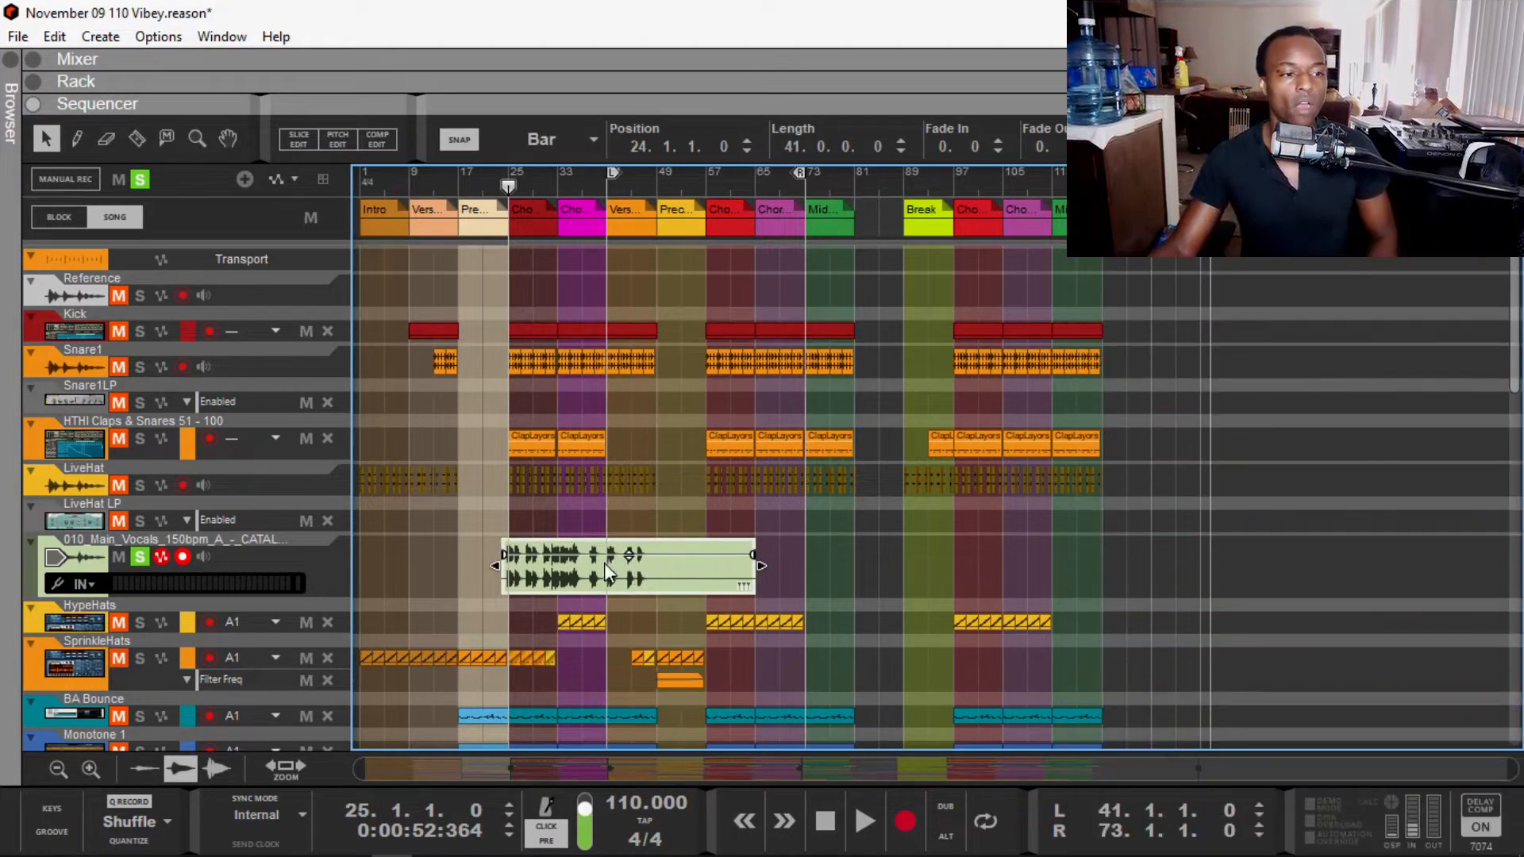
key(space)
key(space)
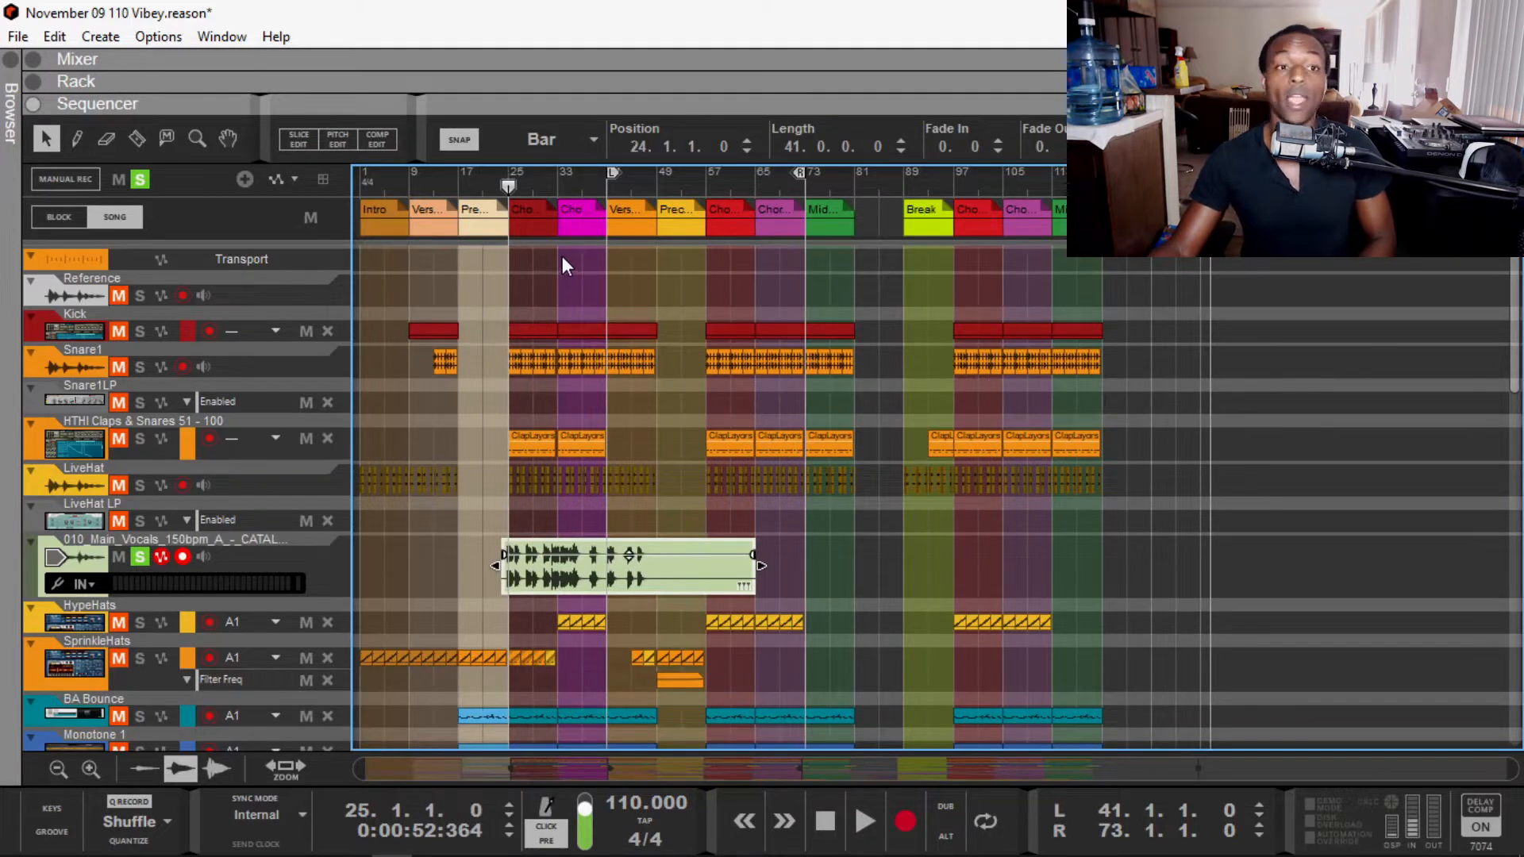
key(space)
key(space)
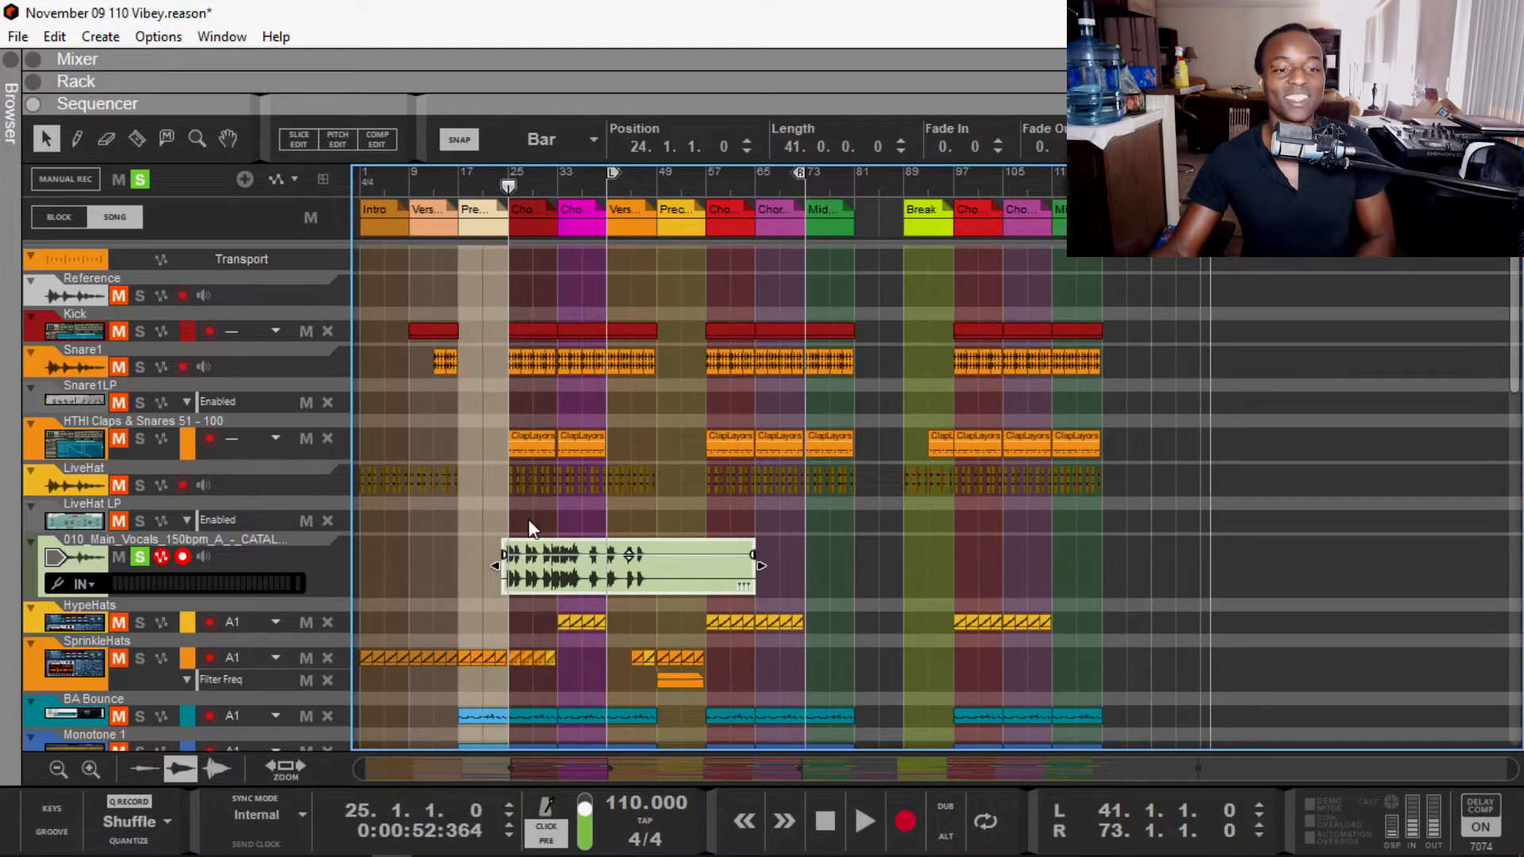
Step: Open the main vocals clip for slice editing and play its opening from the start of Chorus 1A
double_click(535, 578)
scroll(528, 599, up, 3)
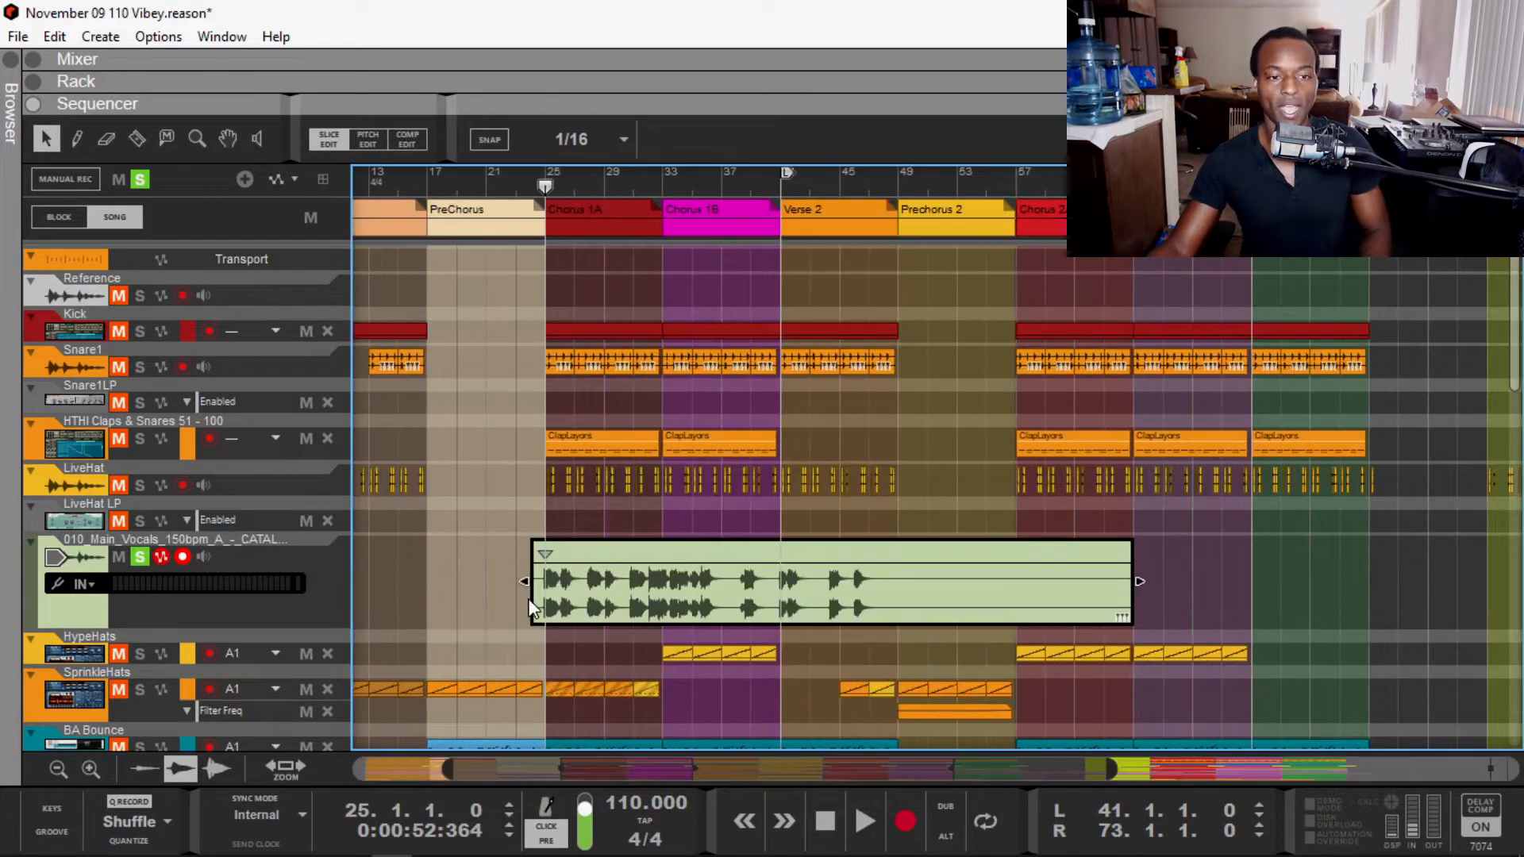
key(space)
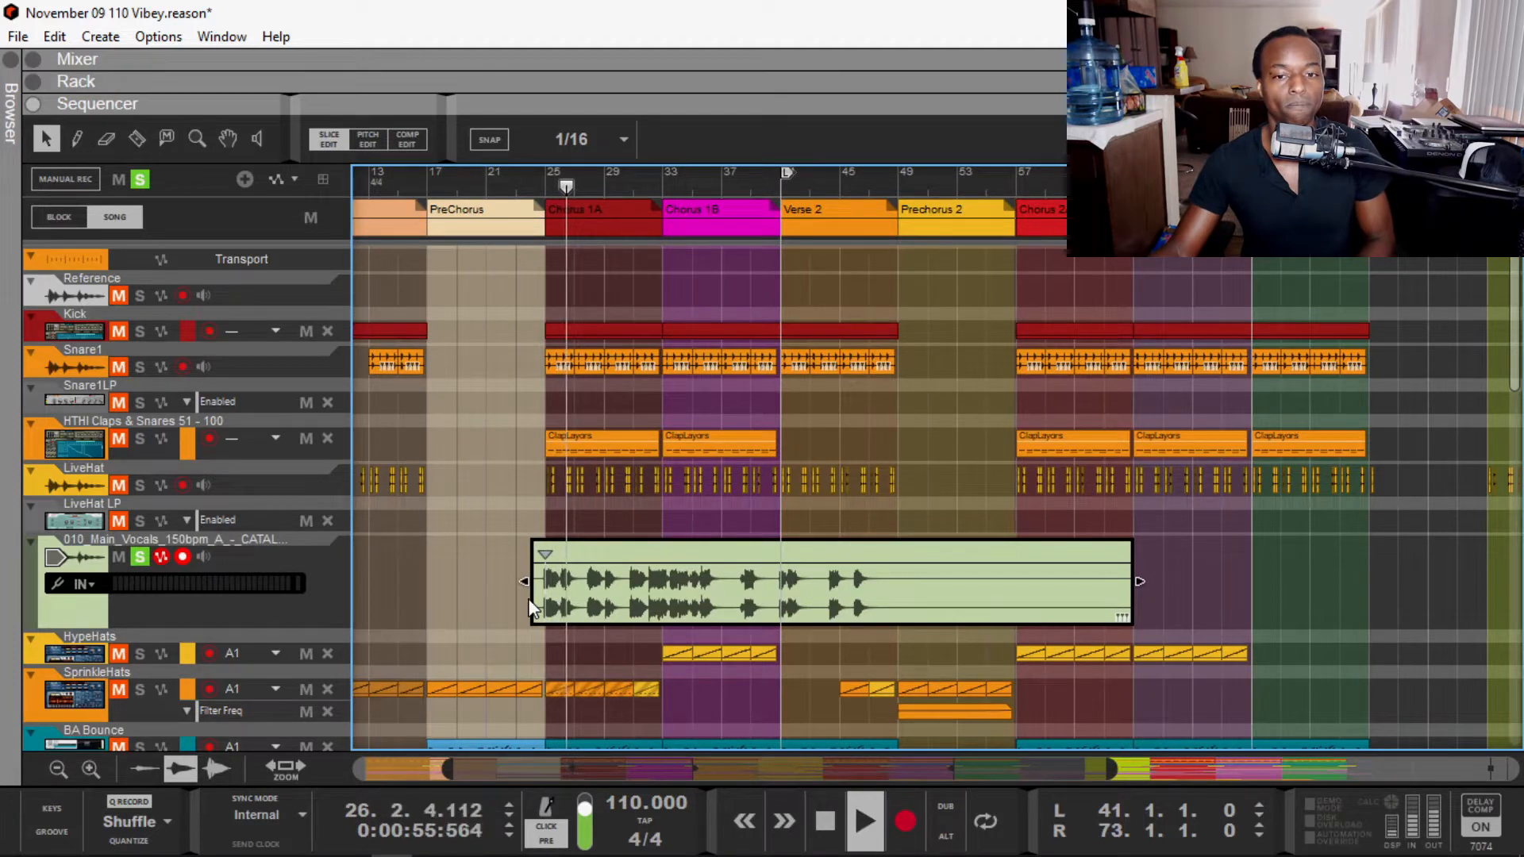
key(space)
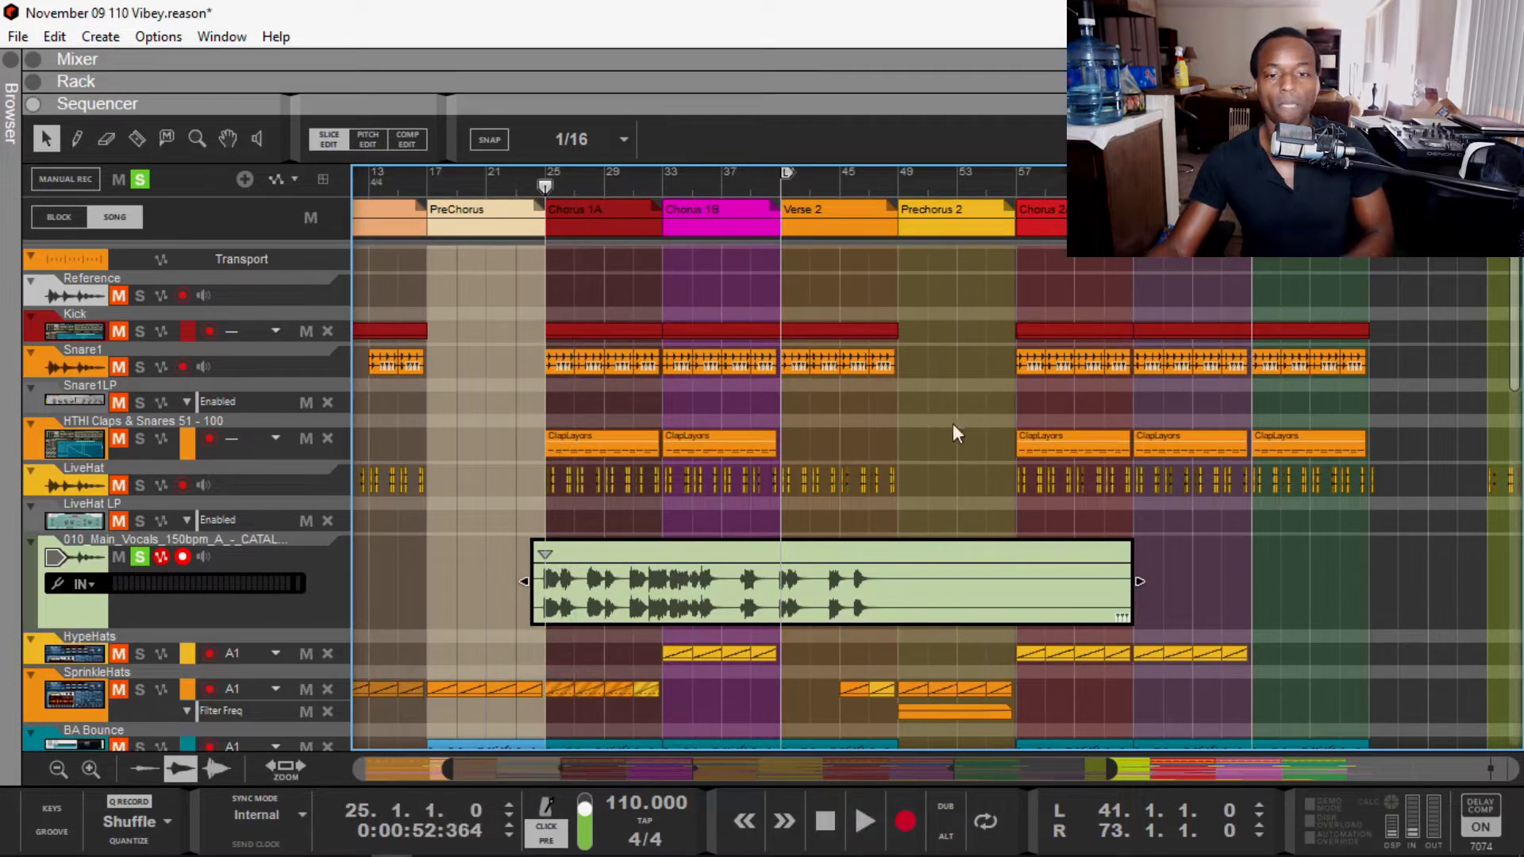
Step: Add a slice marker near bar 49, after the last vocal phrase, and play the vocals against the click
key(w)
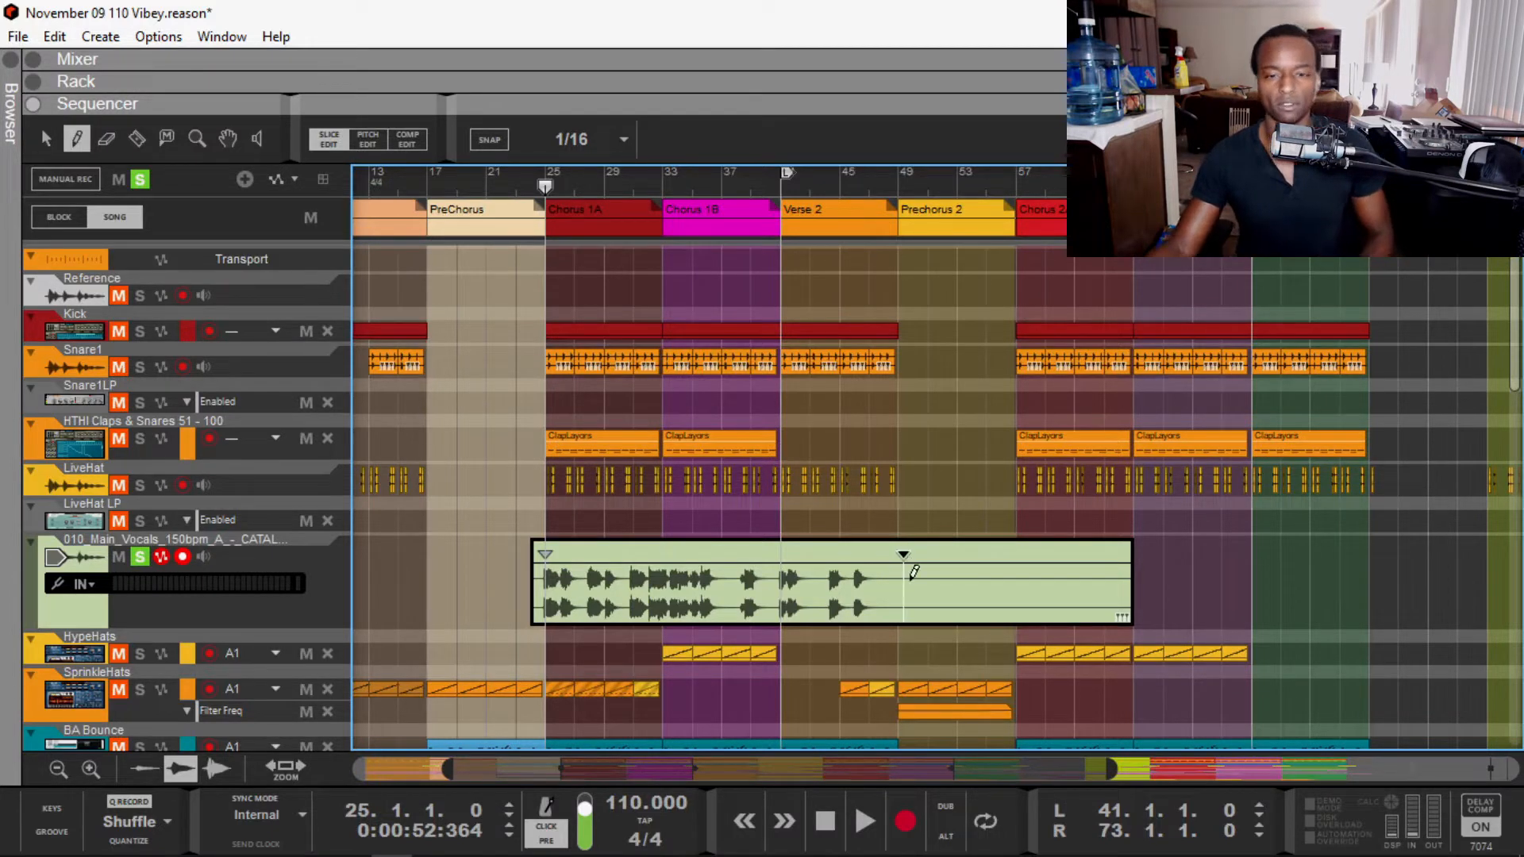
key(q)
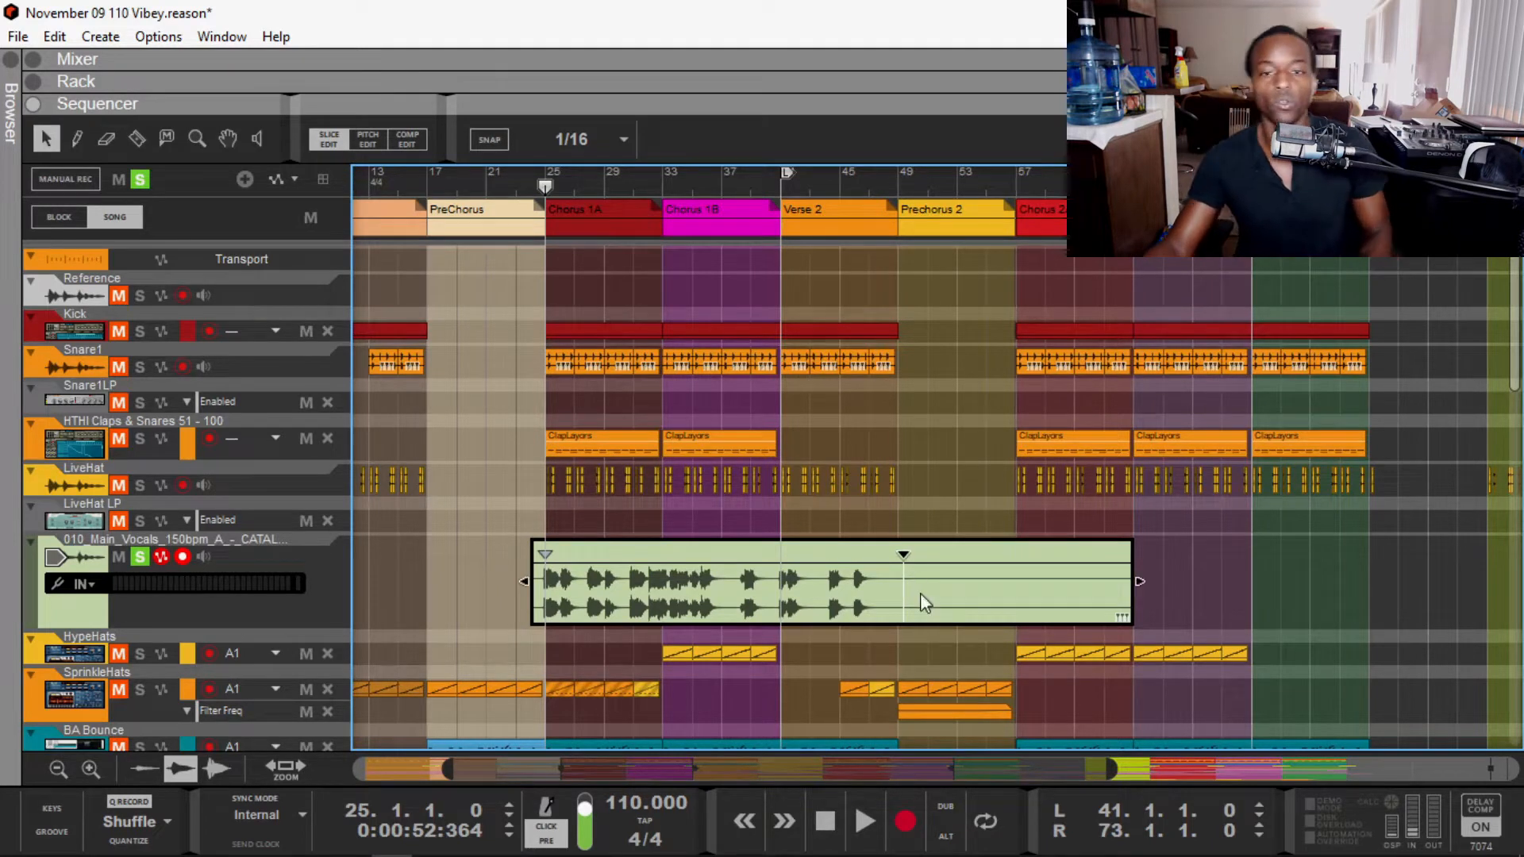
click(910, 556)
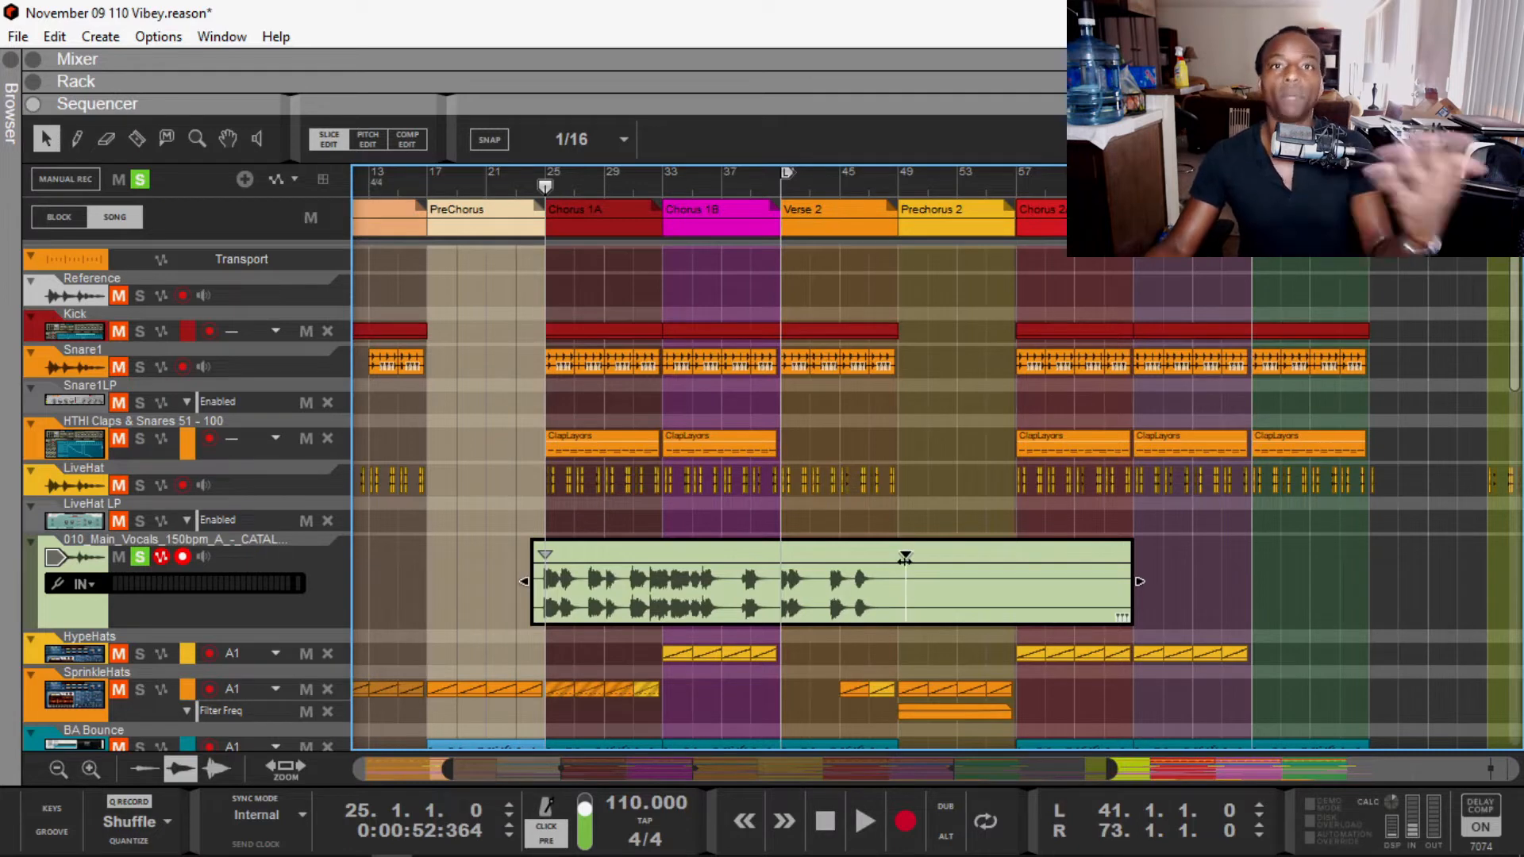
key(space)
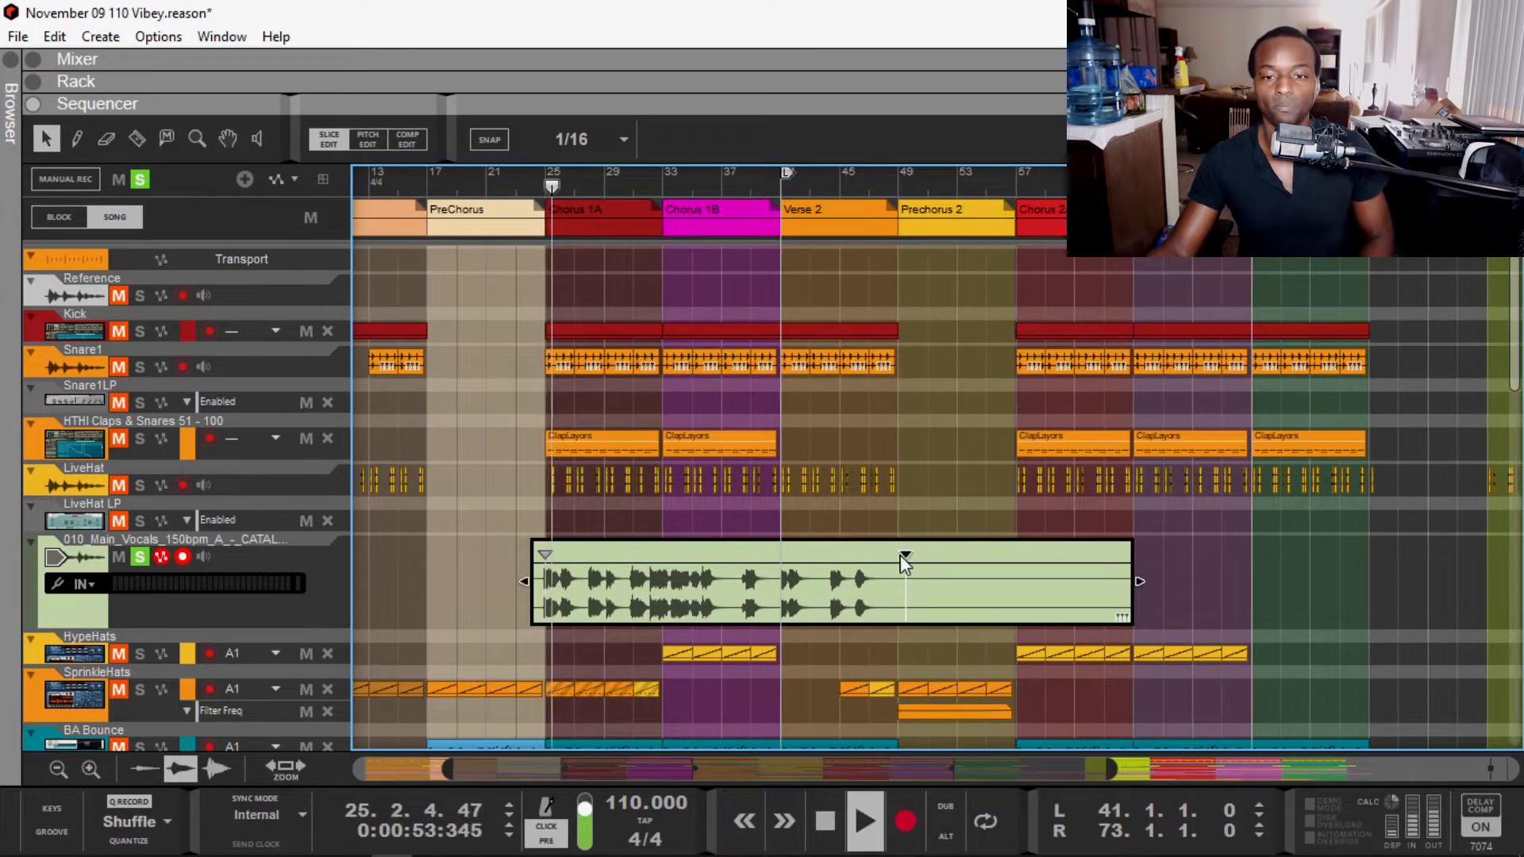
key(space)
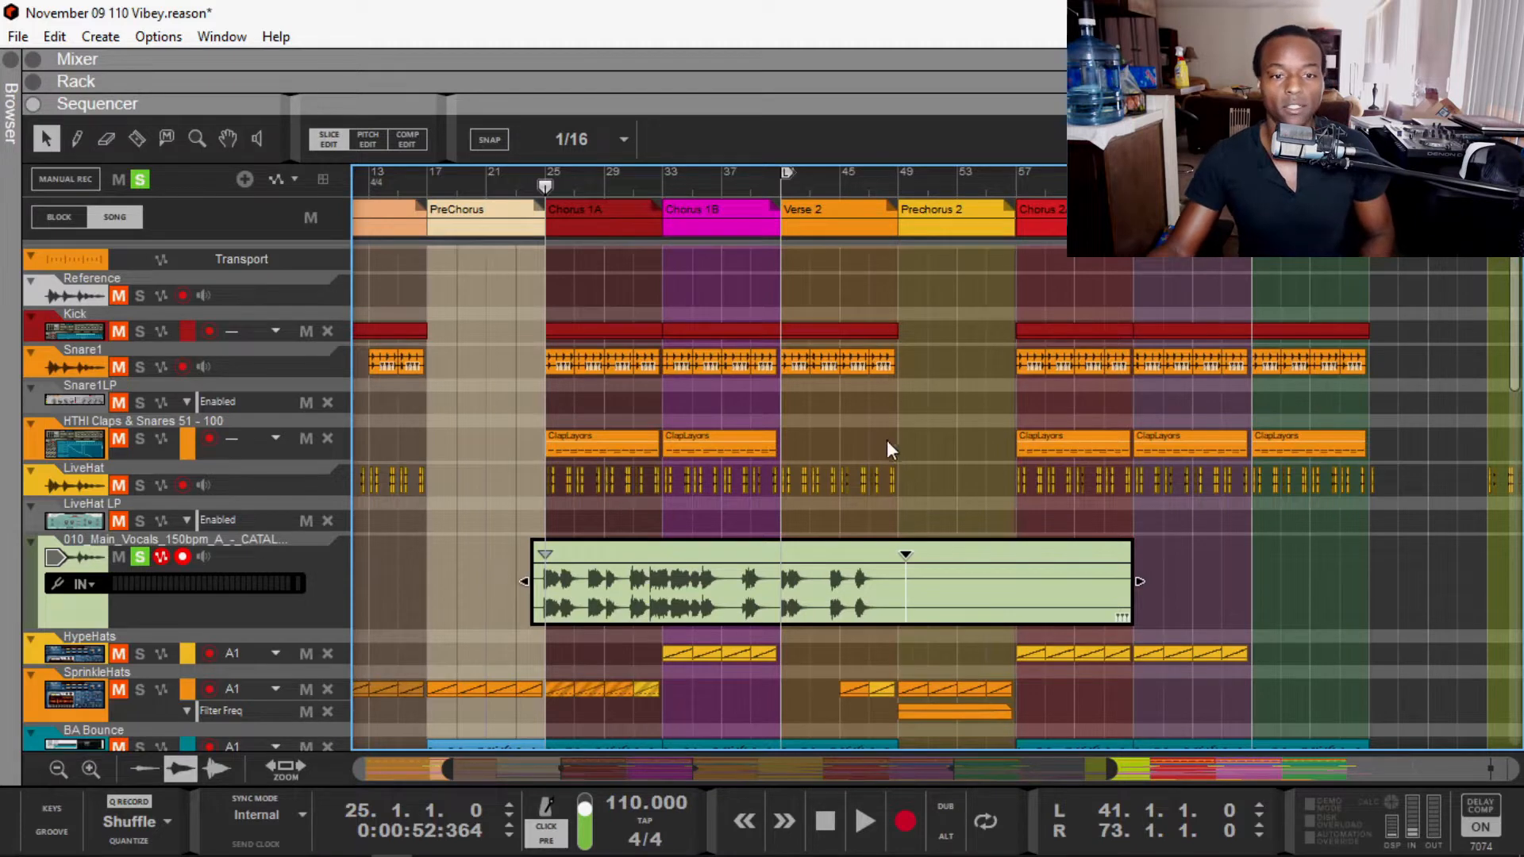
Step: Stretch the vocals during playback by moving the end slice marker from near bar 49 to about bar 58
key(space)
key(space)
mouse_move(904, 554)
mouse_down()
mouse_move(1089, 554)
mouse_move(1044, 556)
mouse_up()
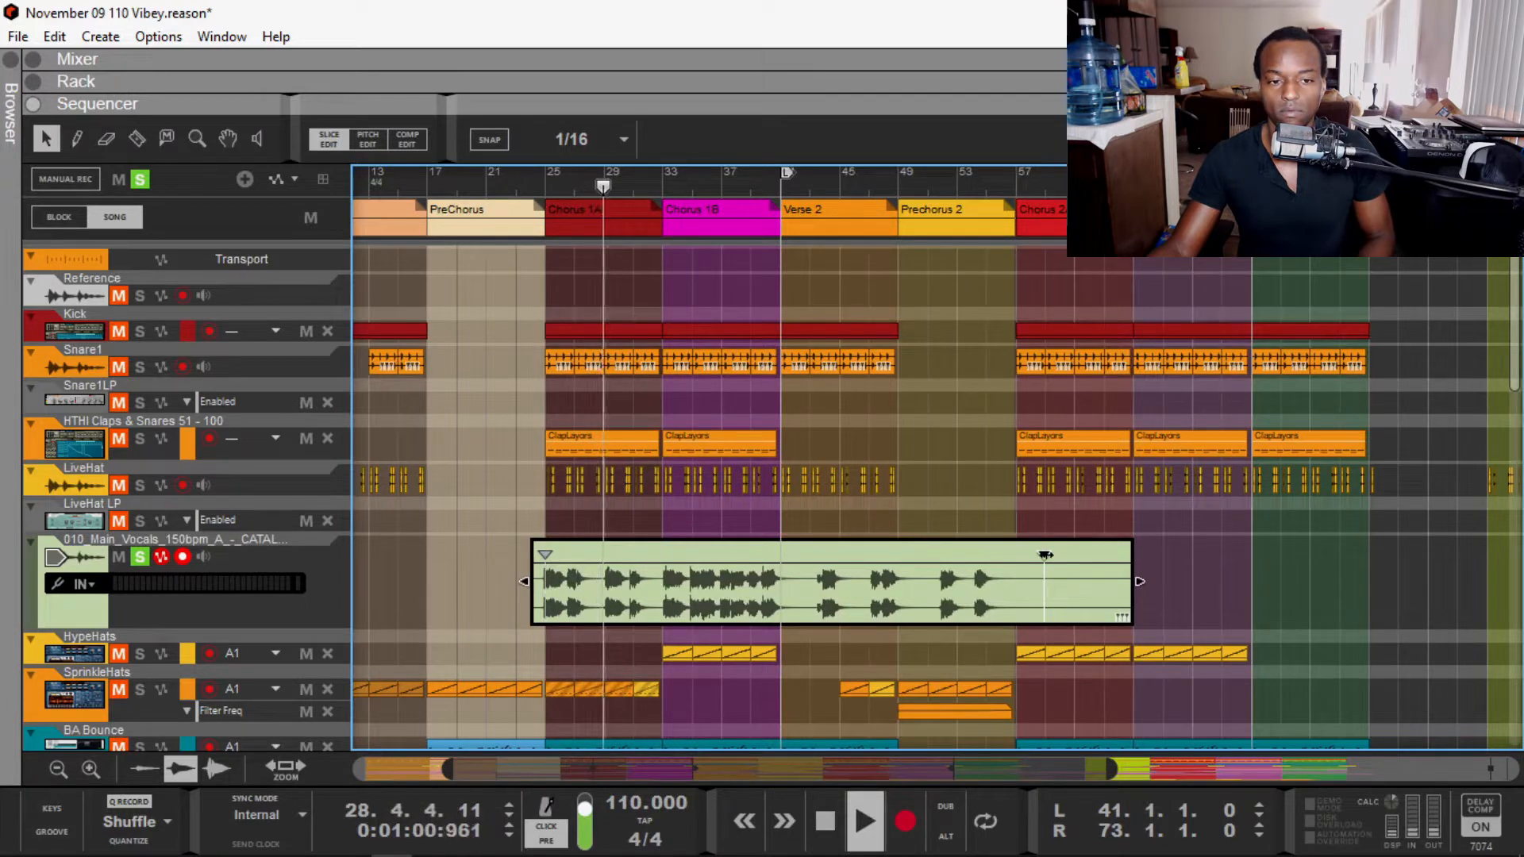
drag(1045, 555, 1037, 555)
key(space)
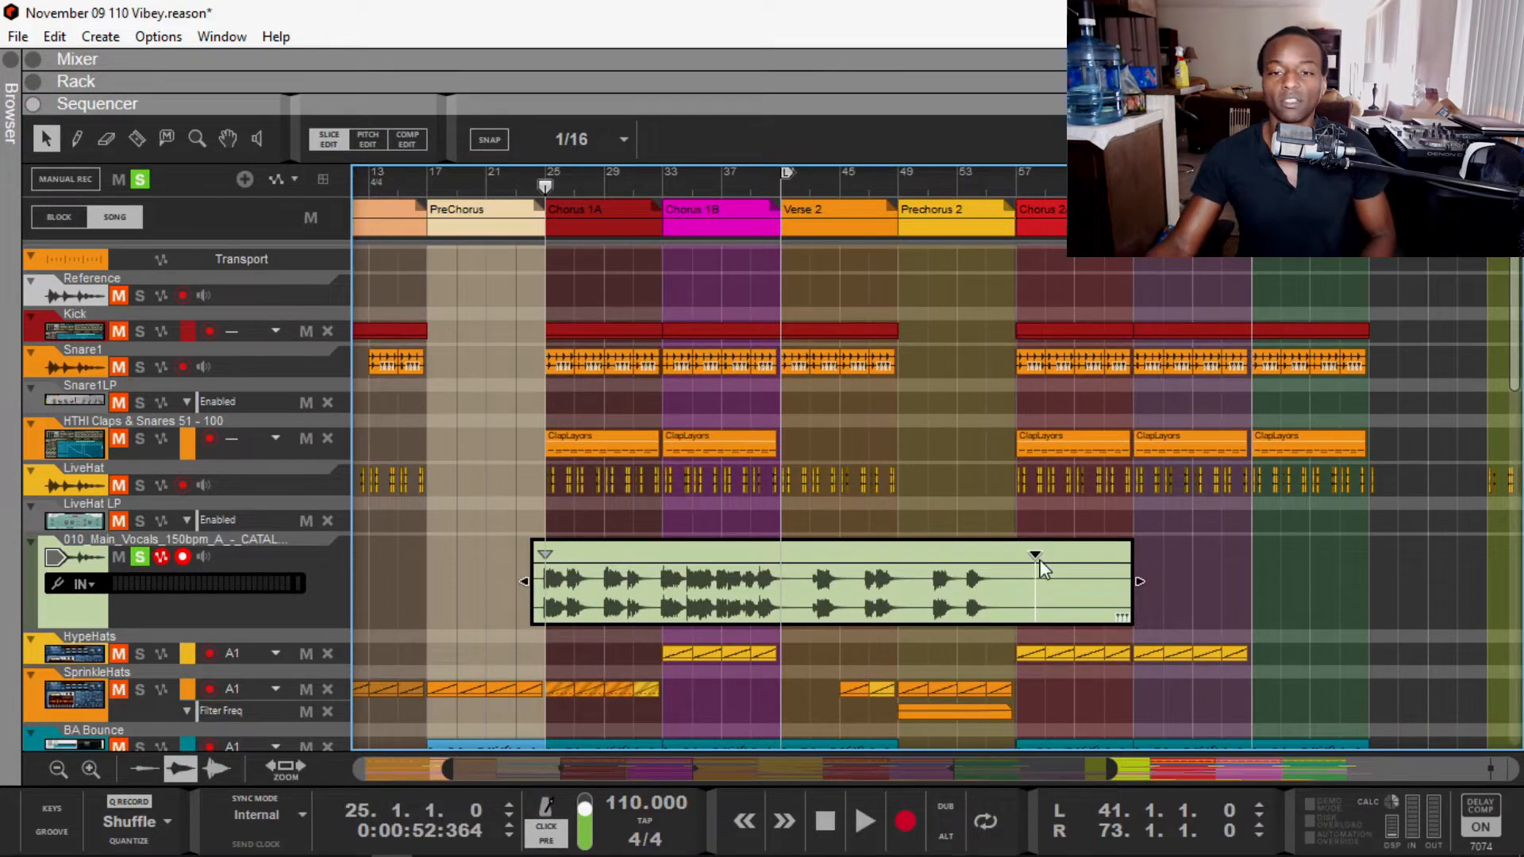
Step: Fine-tune the end slice marker to just past bar 58 while playing the vocals against the click
scroll(1034, 577, up, 3)
key(space)
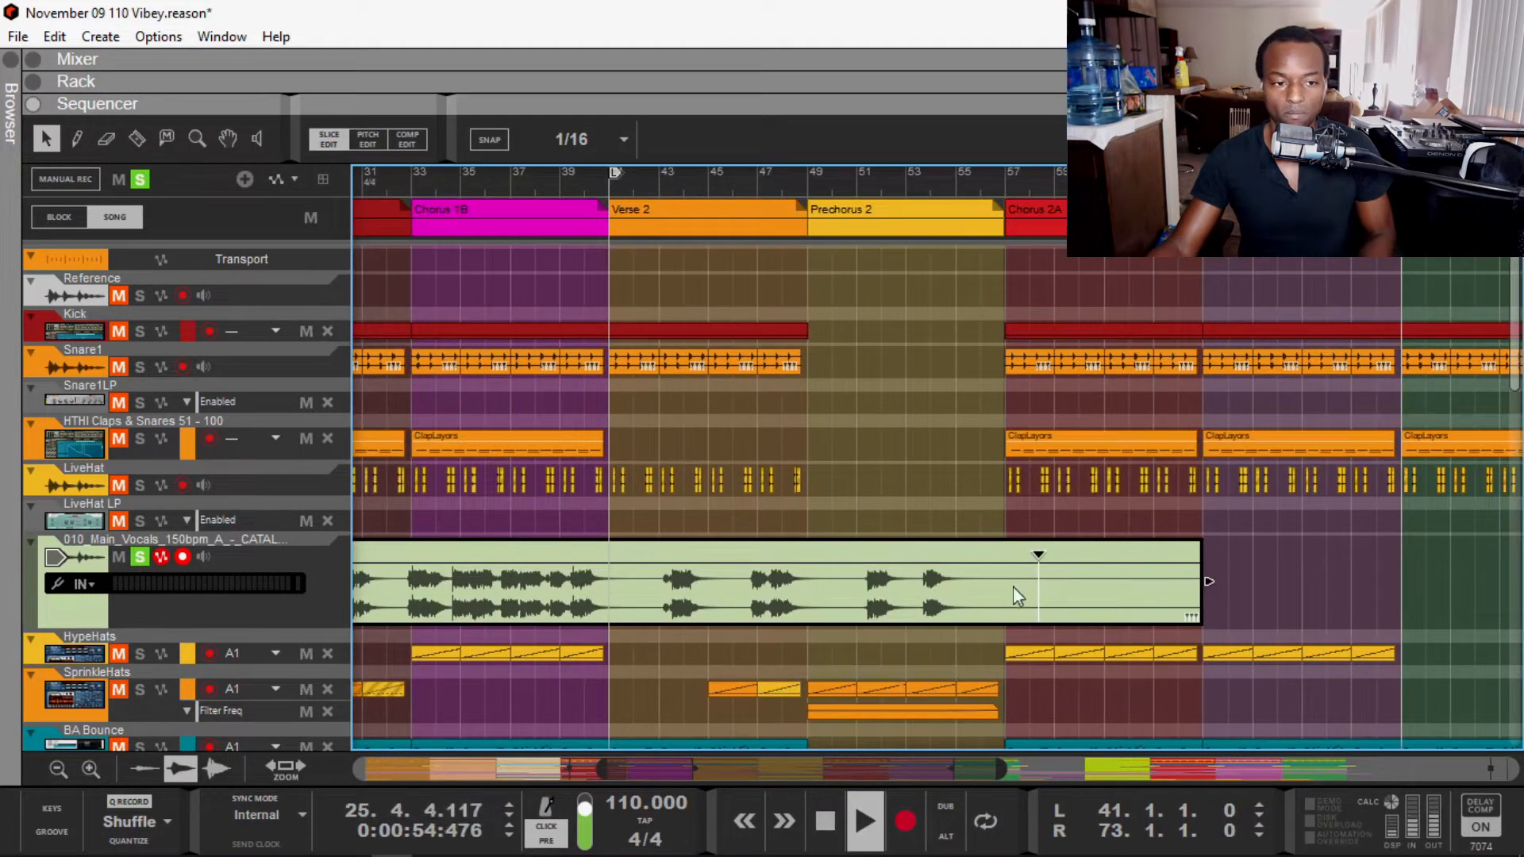
drag(1038, 558, 1031, 558)
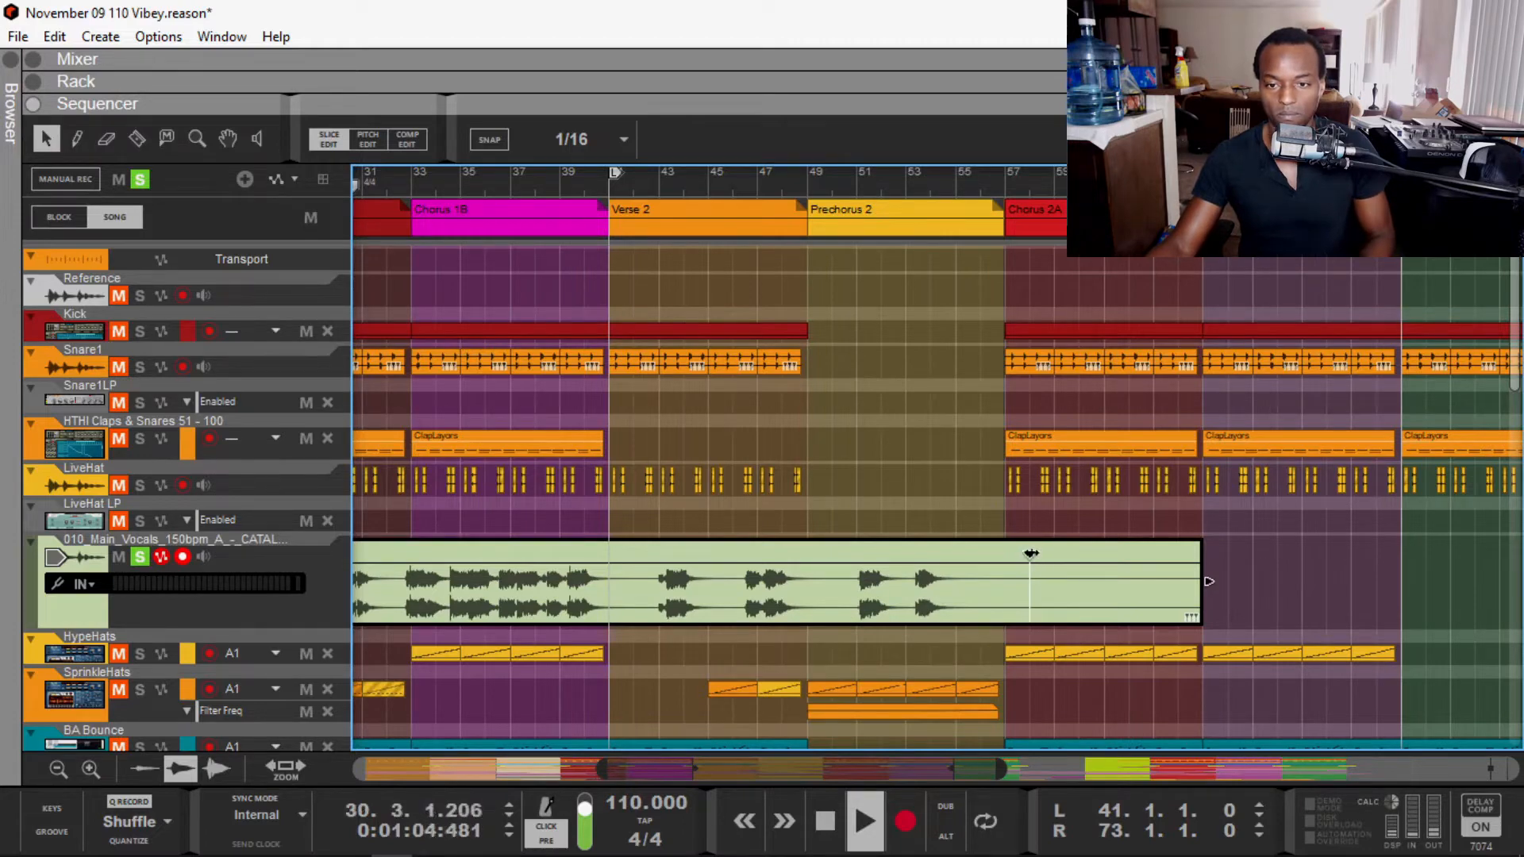
scroll(1041, 565, up, 4)
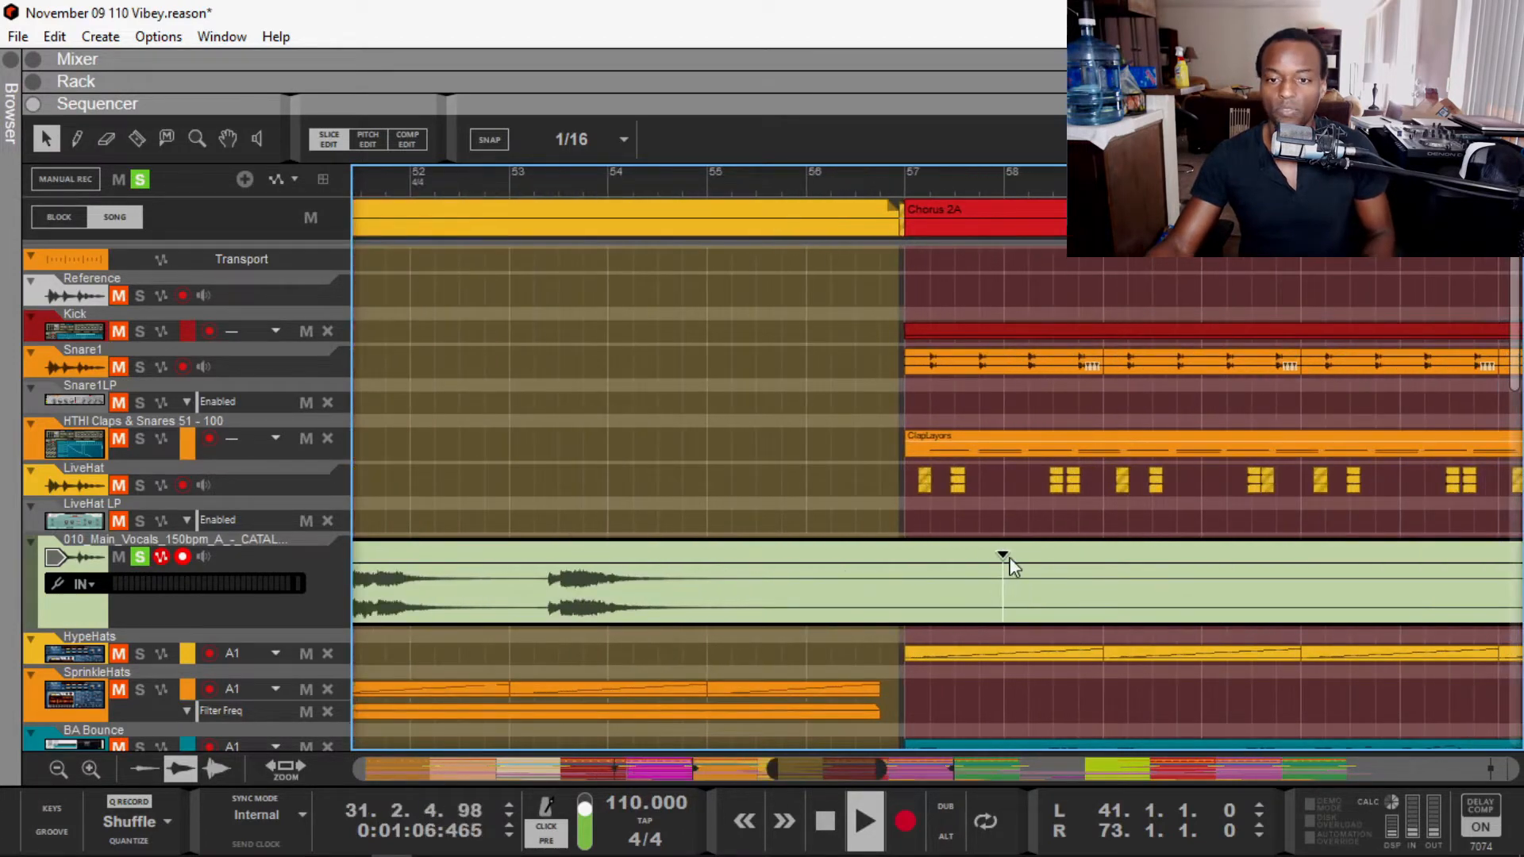
drag(1000, 555, 1010, 555)
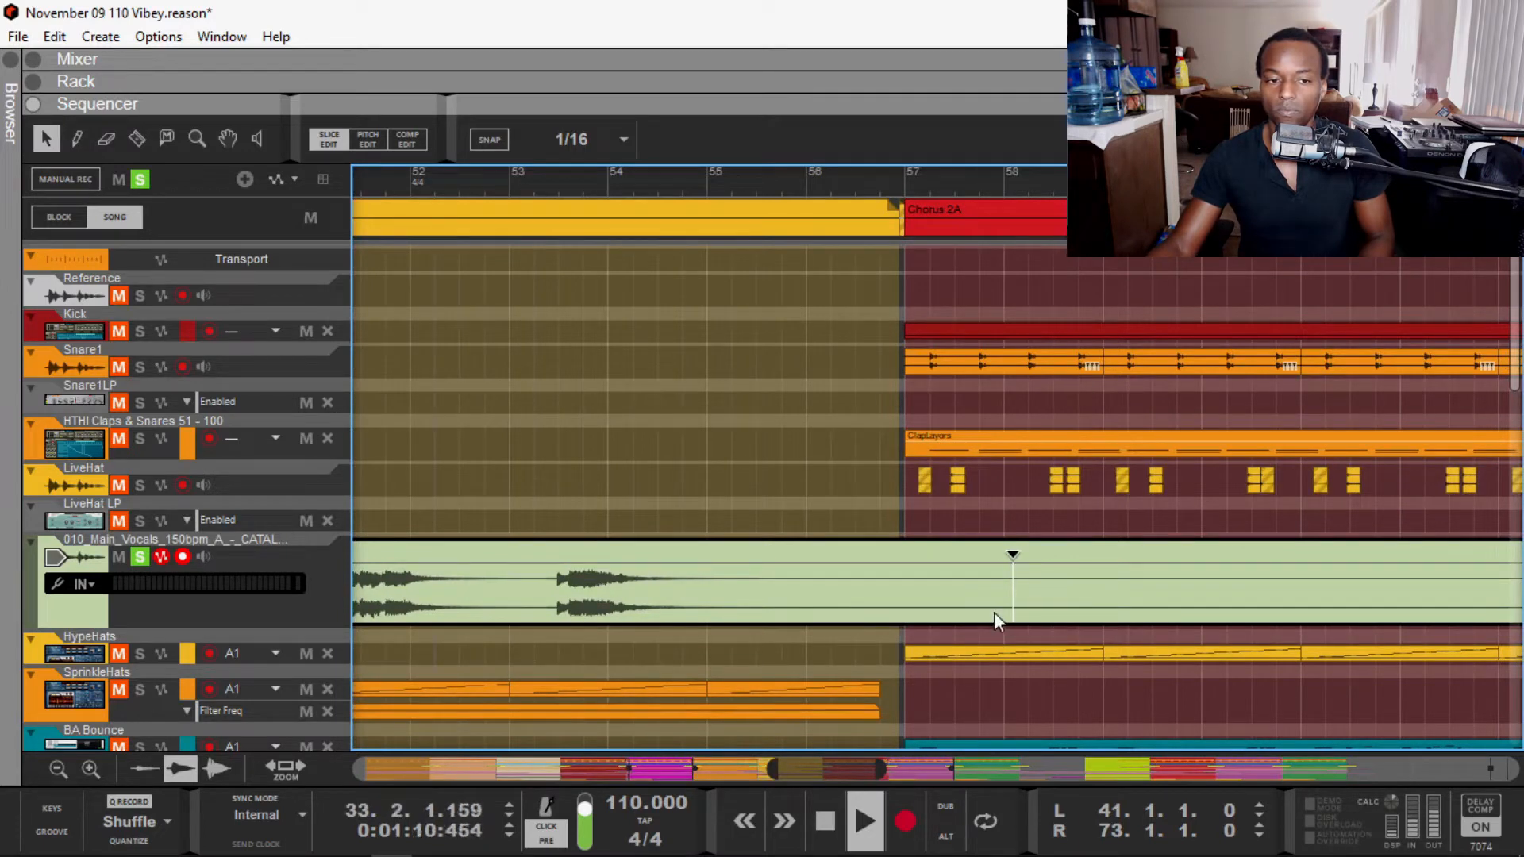
drag(1013, 553, 1020, 554)
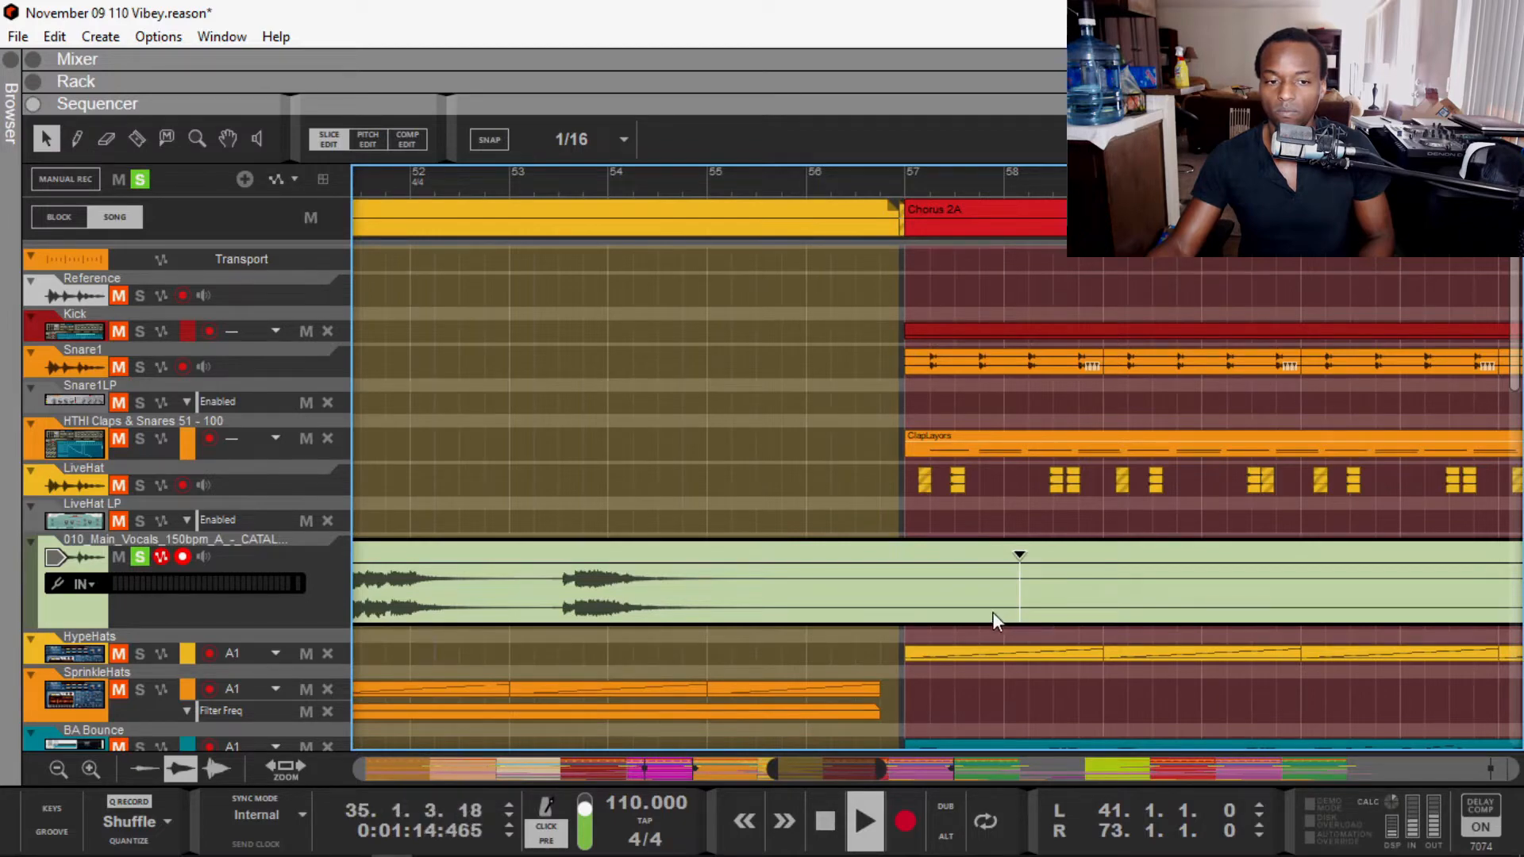
scroll(986, 607, down, 3)
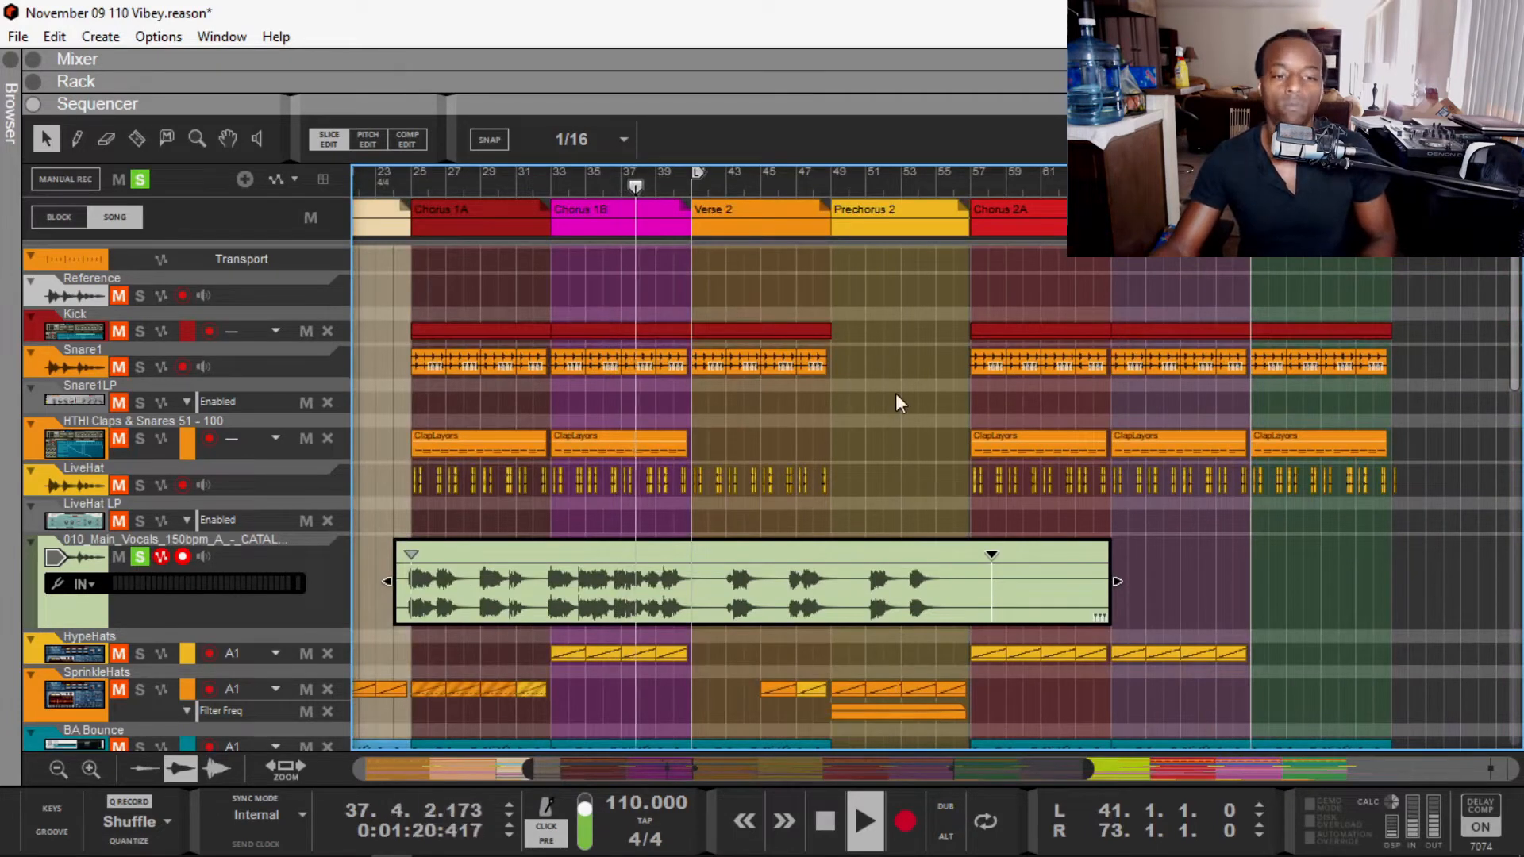
key(space)
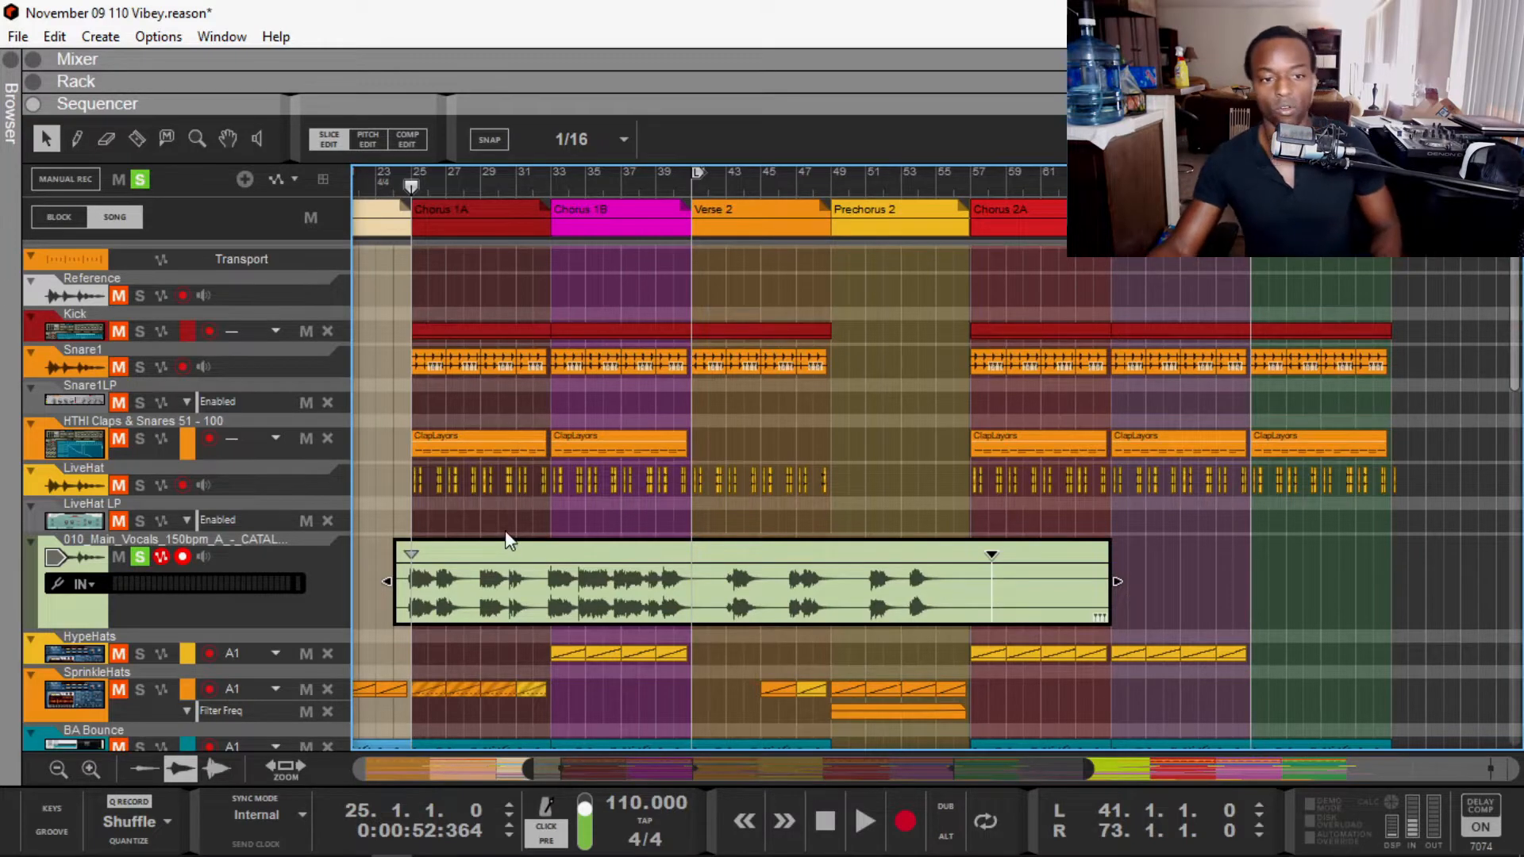
Step: Play the stretched vocals from bar 25 and examine how the phrases line up with the grid through Chorus 1A and 1B
scroll(505, 530, up, 1)
scroll(505, 531, right, 3)
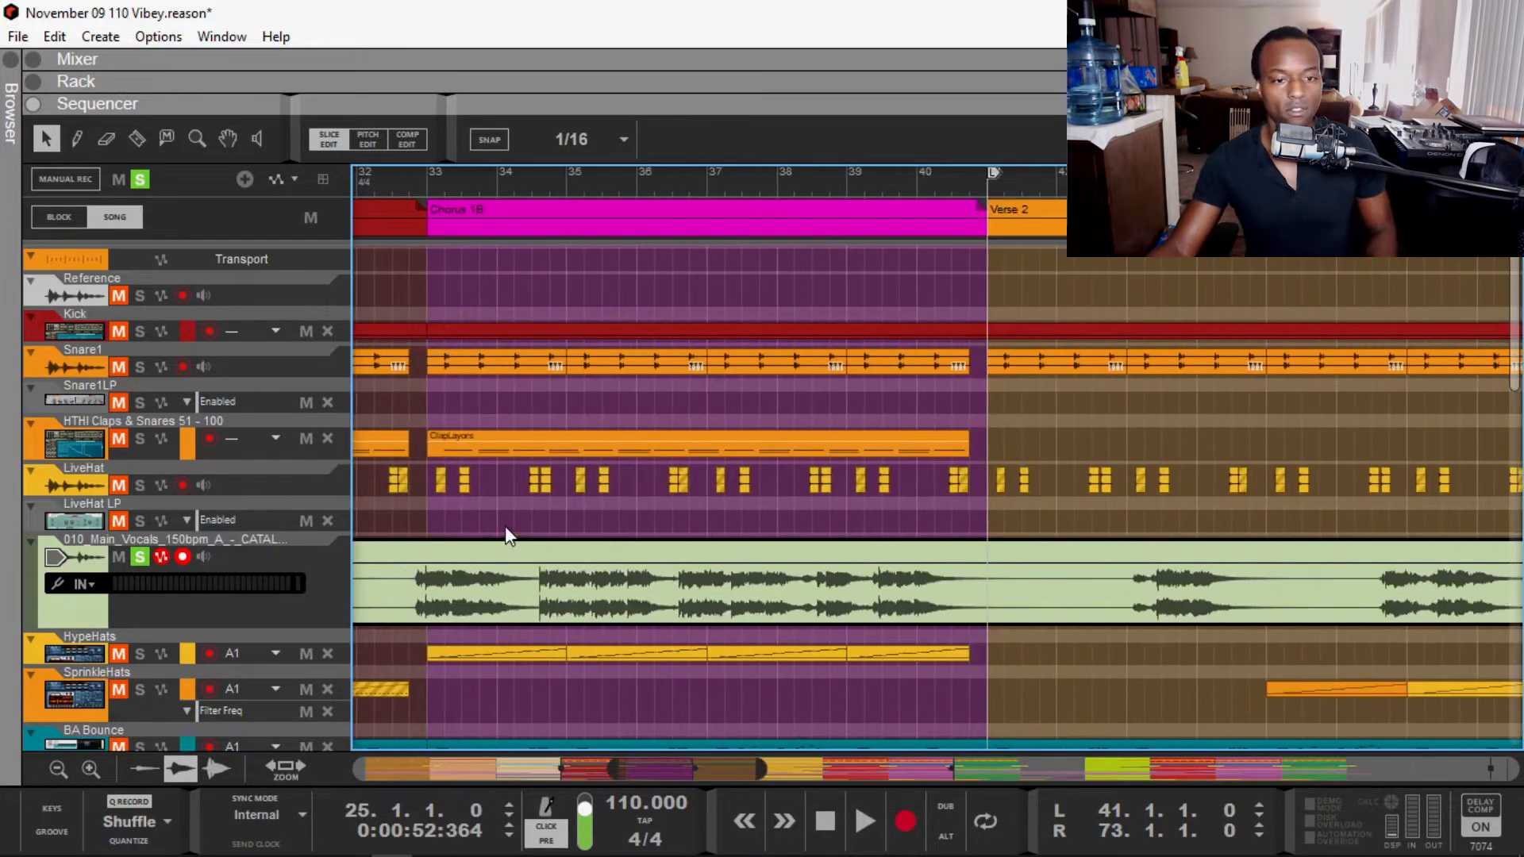
scroll(504, 526, down, 2)
scroll(505, 492, left, 5)
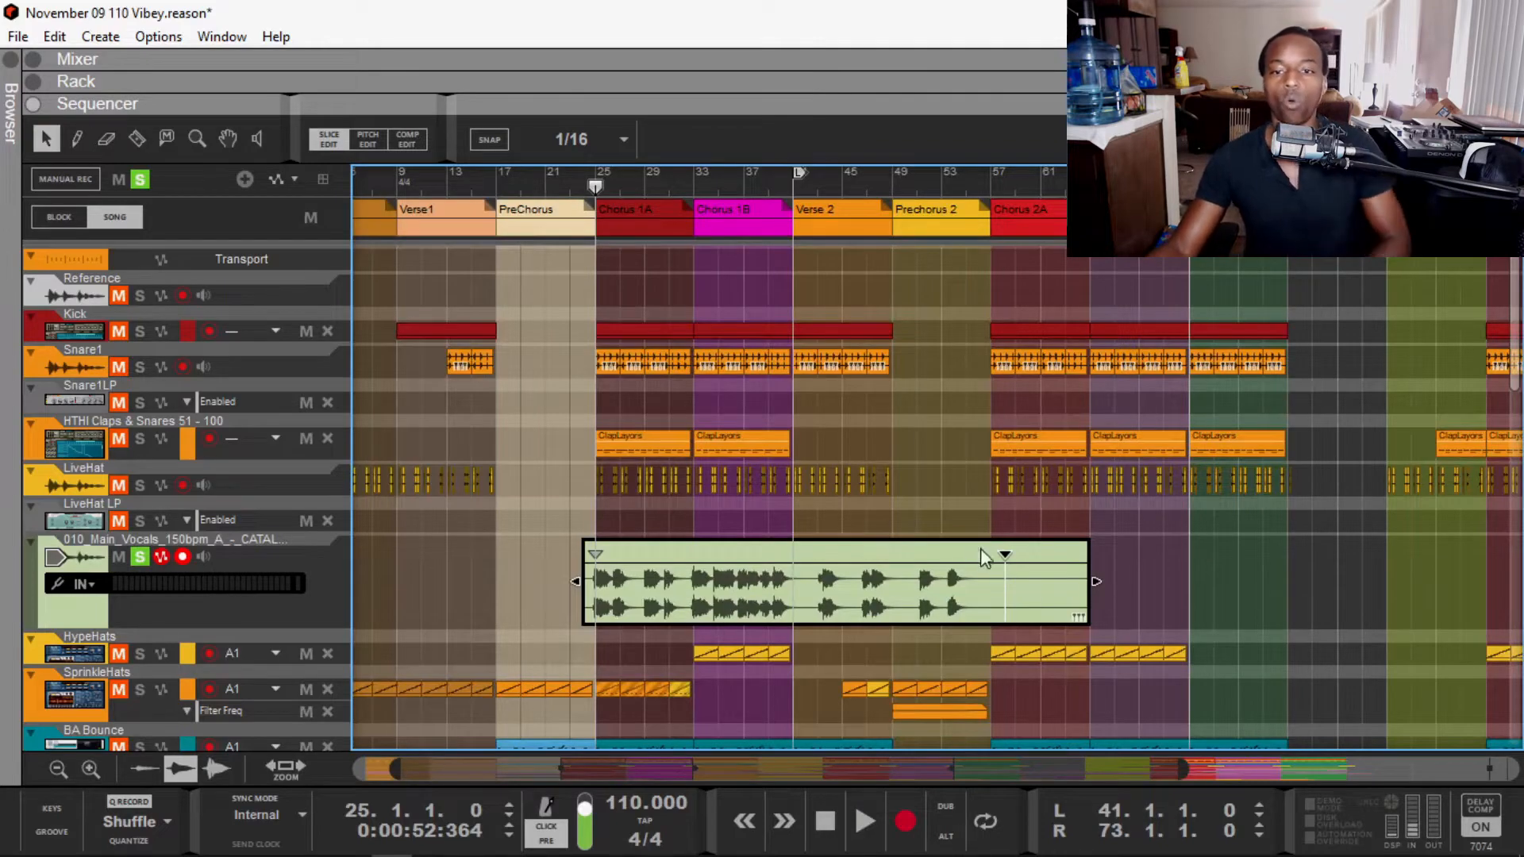
key(space)
scroll(634, 407, up, 2)
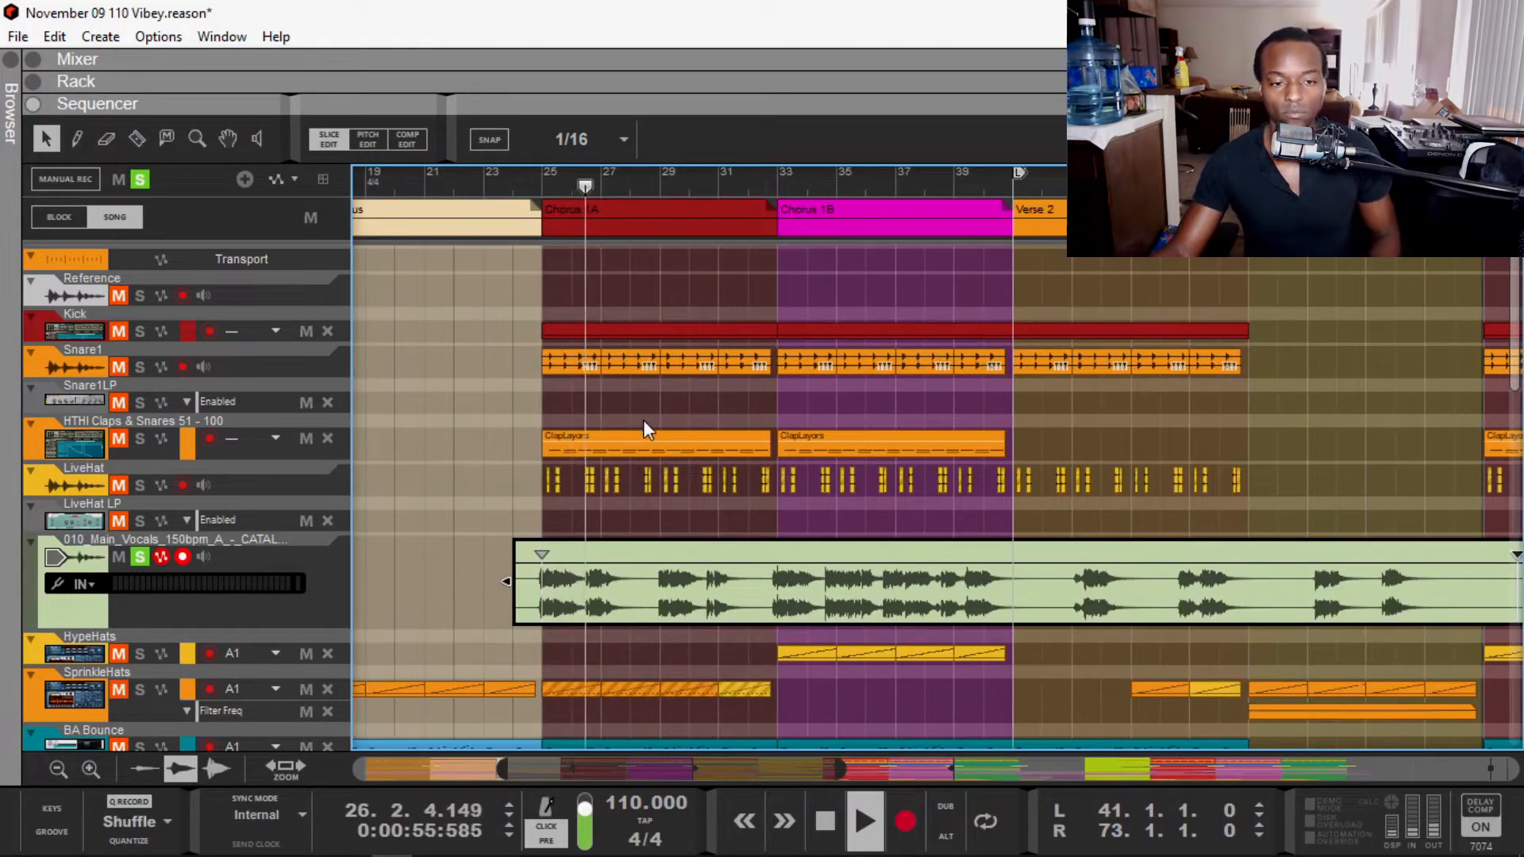
scroll(667, 553, up, 4)
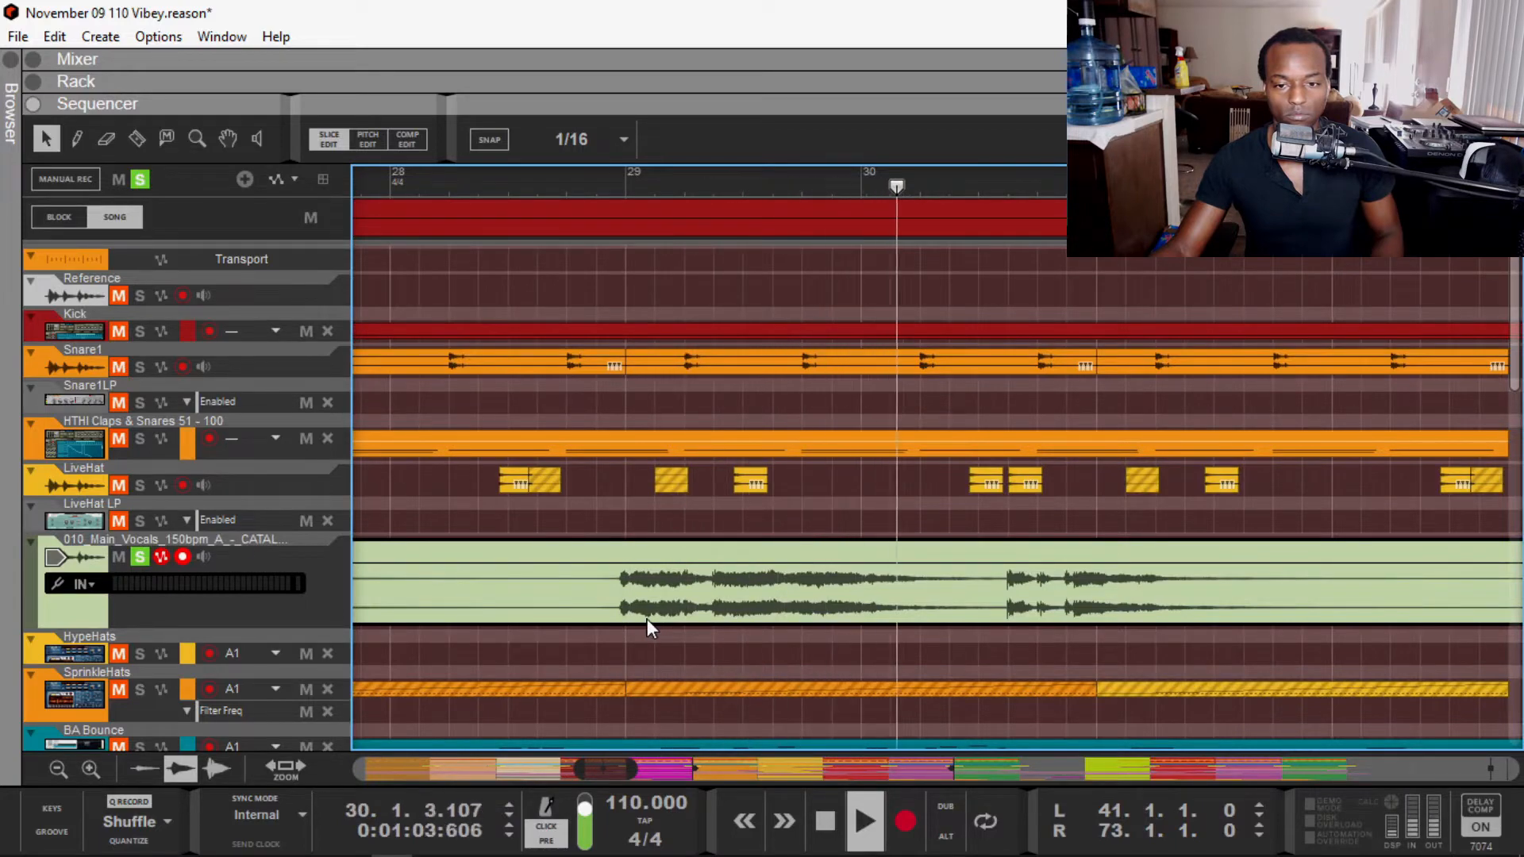
scroll(648, 620, down, 3)
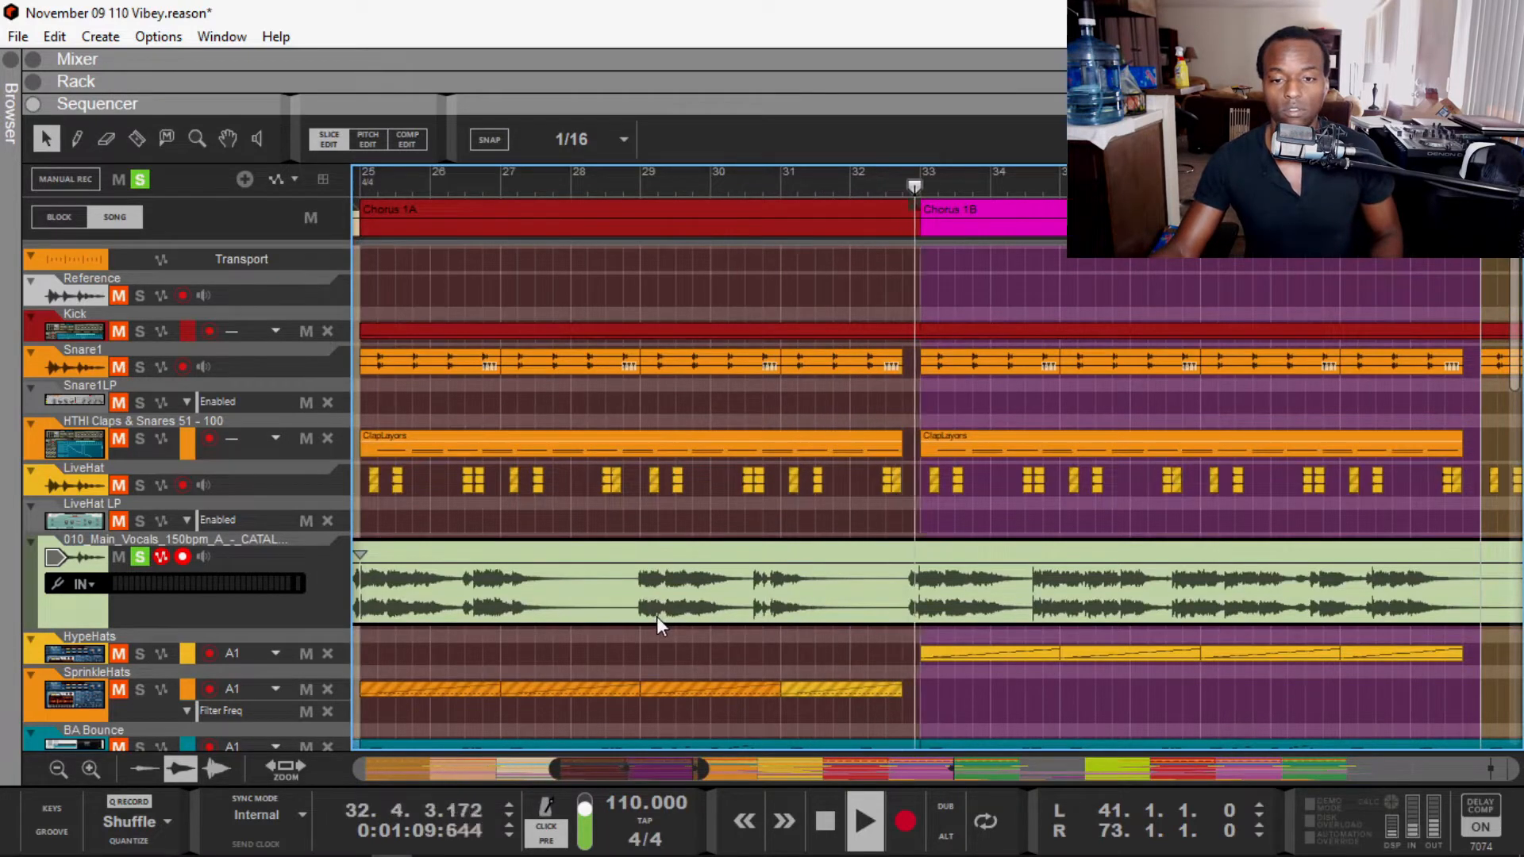
scroll(948, 597, up, 3)
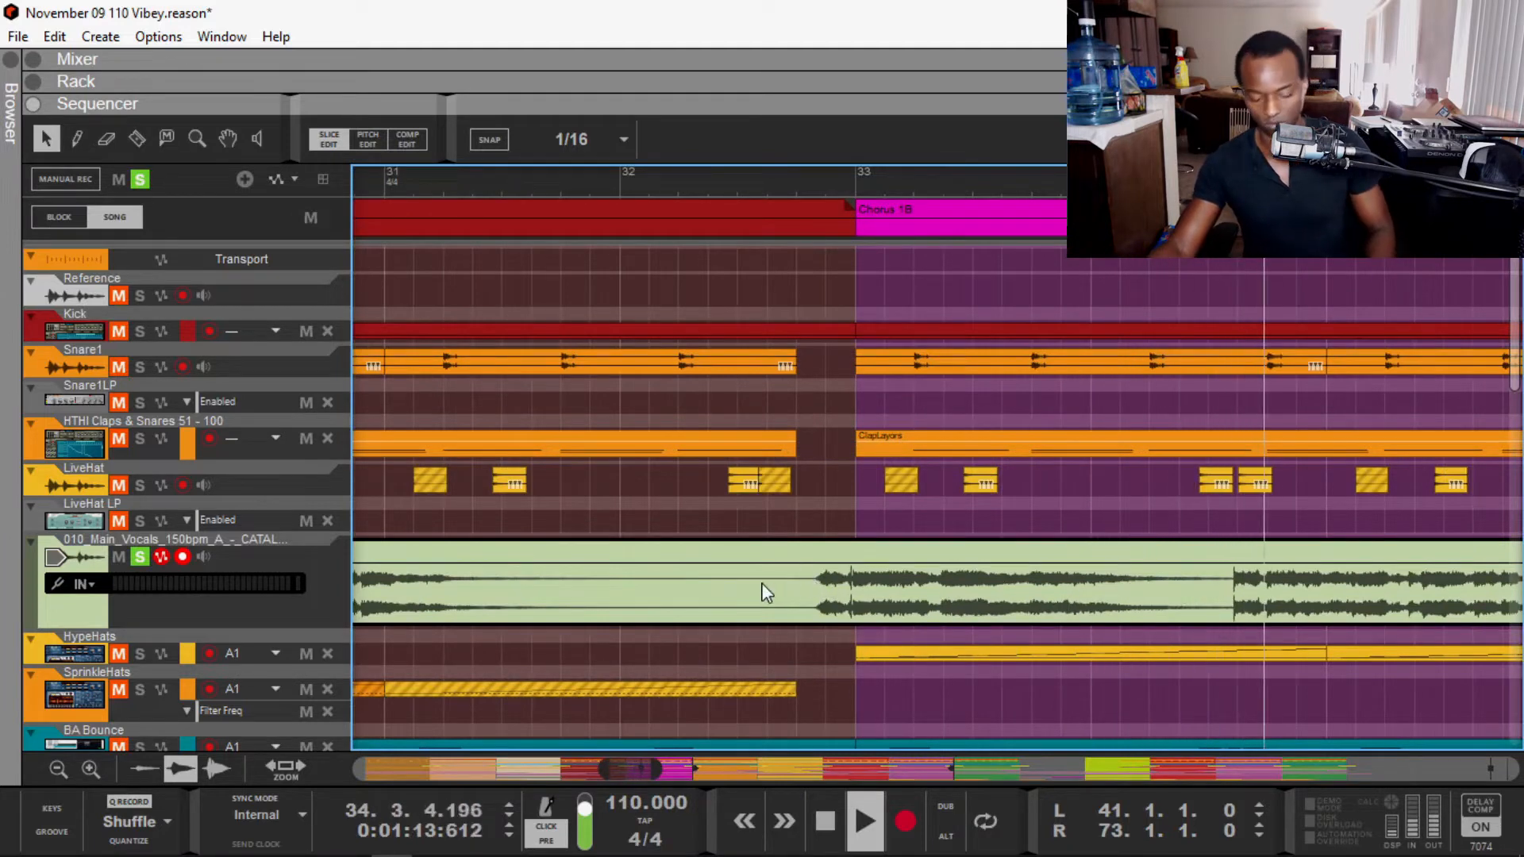
Step: Add a slice marker at about bar 32.5, in the silent gap just before the Chorus 1B vocal phrase
key(w)
click(730, 556)
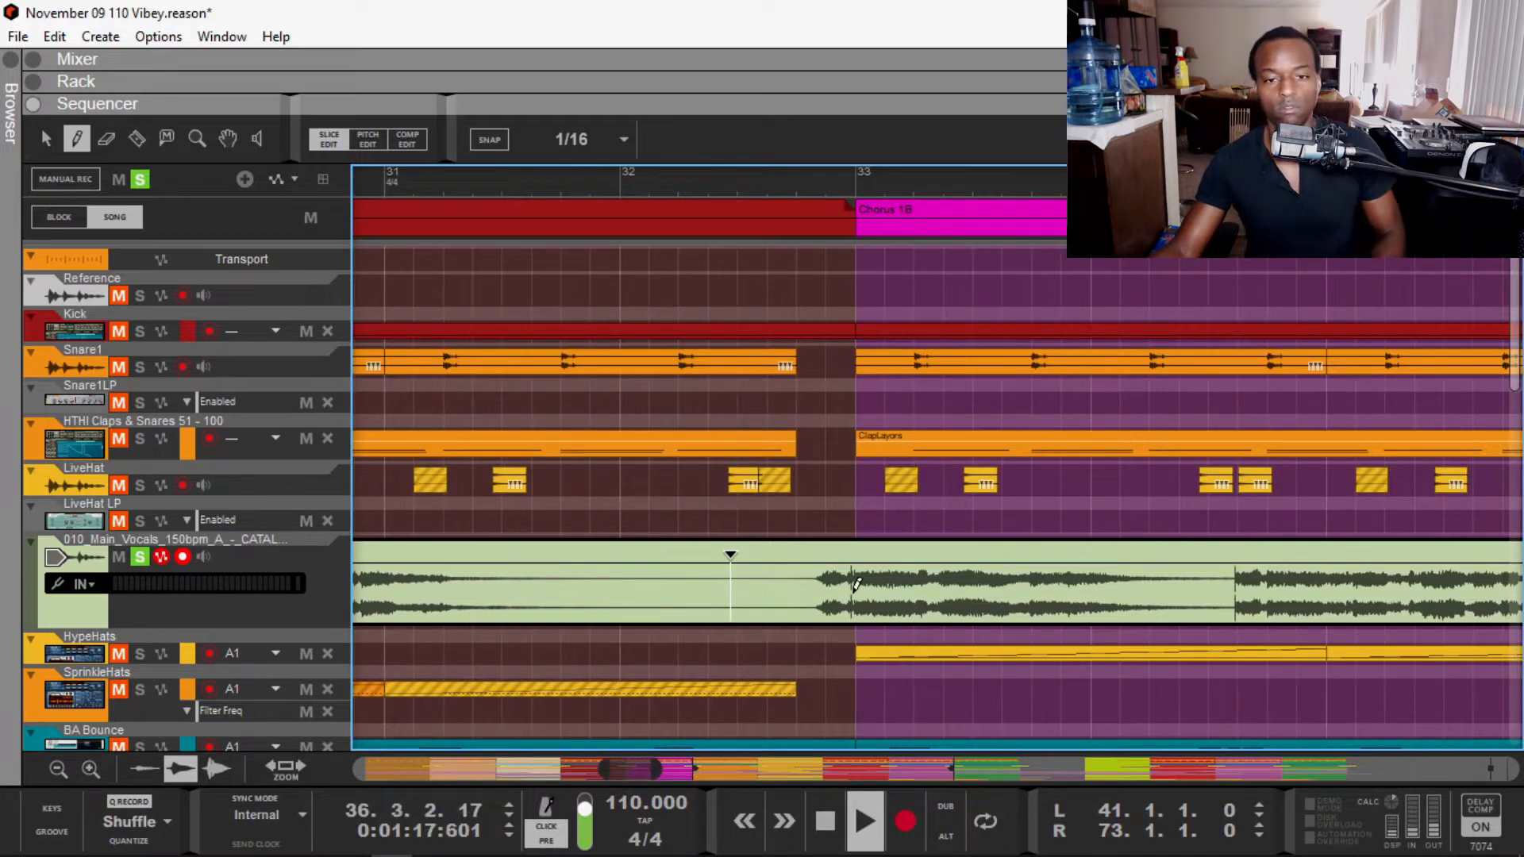
scroll(856, 585, down, 6)
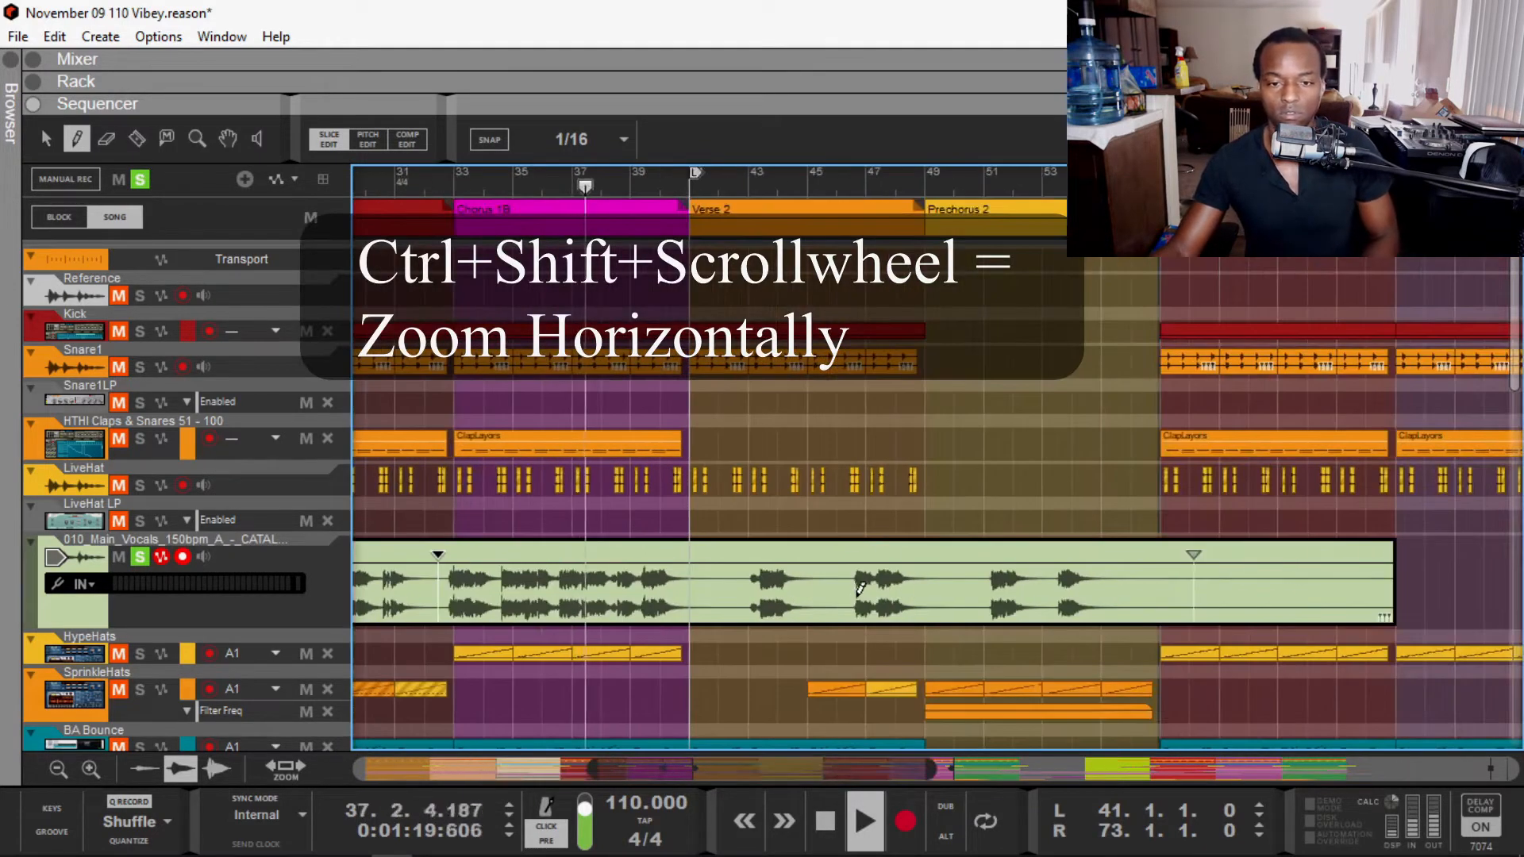
key(space)
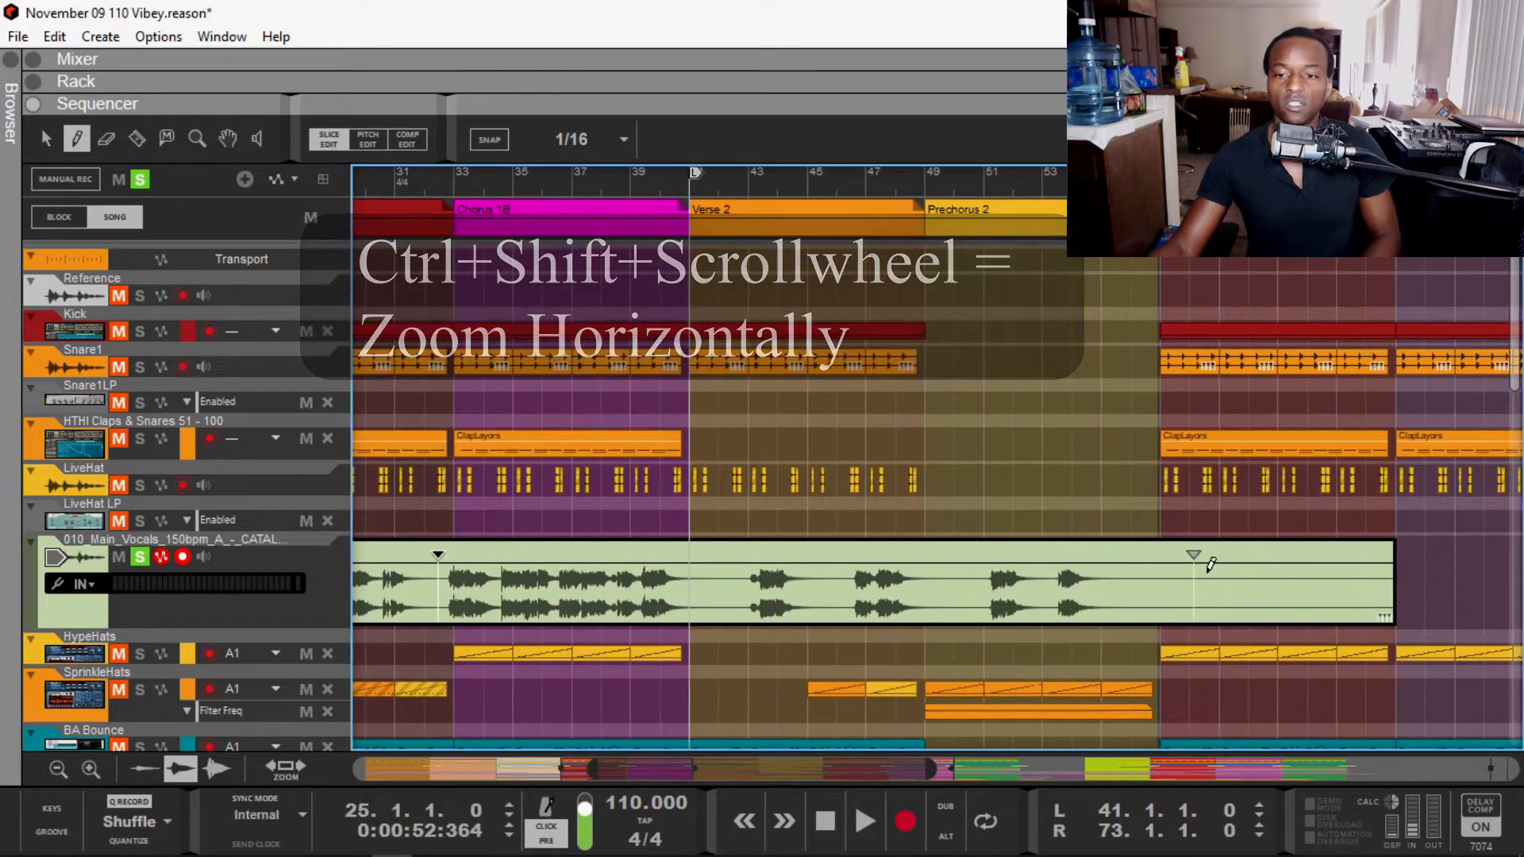
scroll(1211, 565, up, 2)
scroll(1210, 568, up, 3)
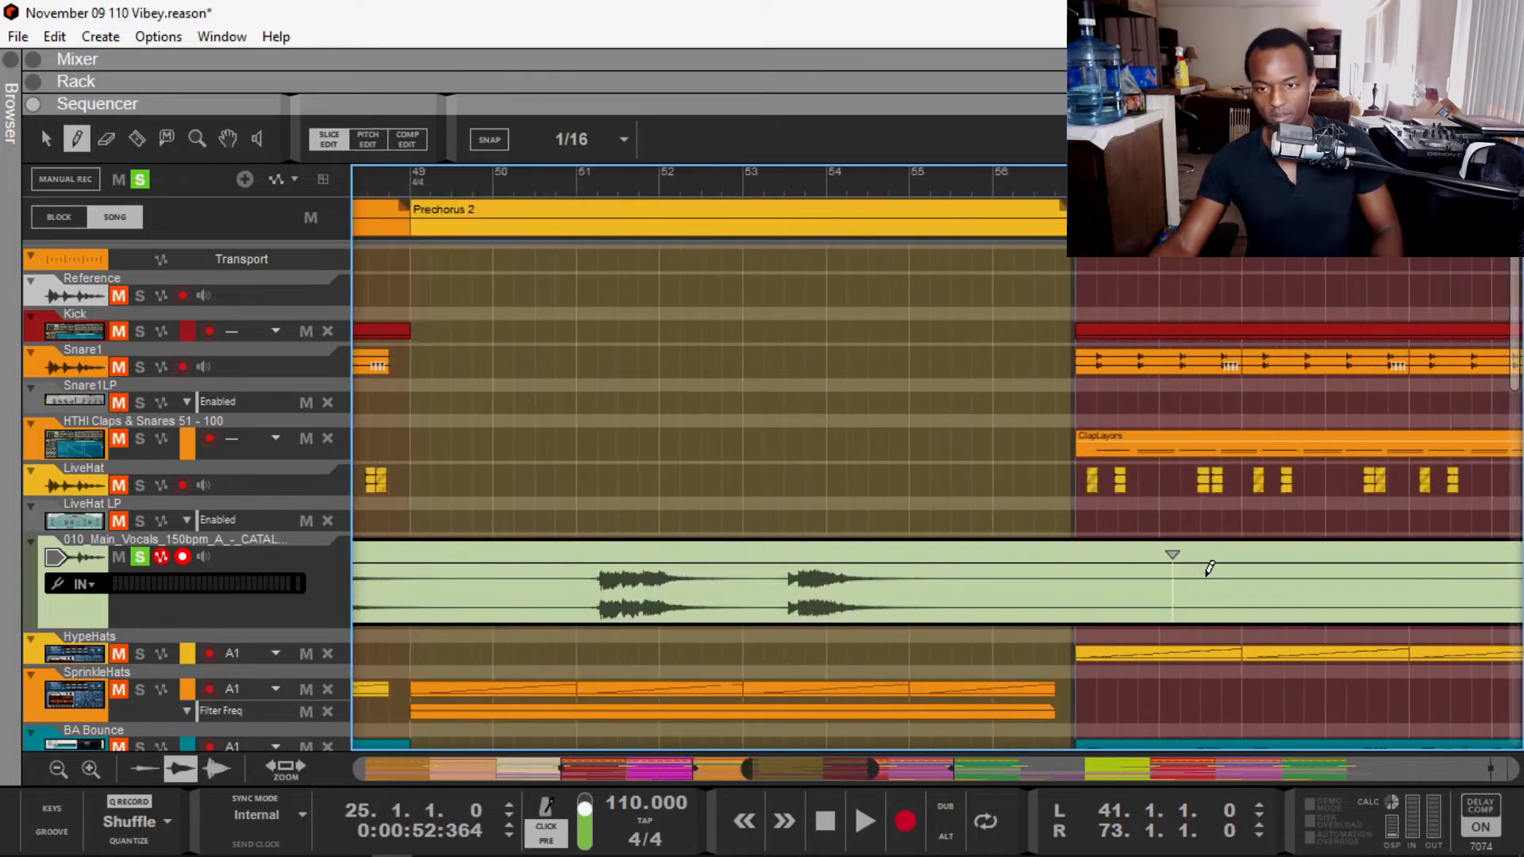
key(q)
scroll(1118, 613, down, 10)
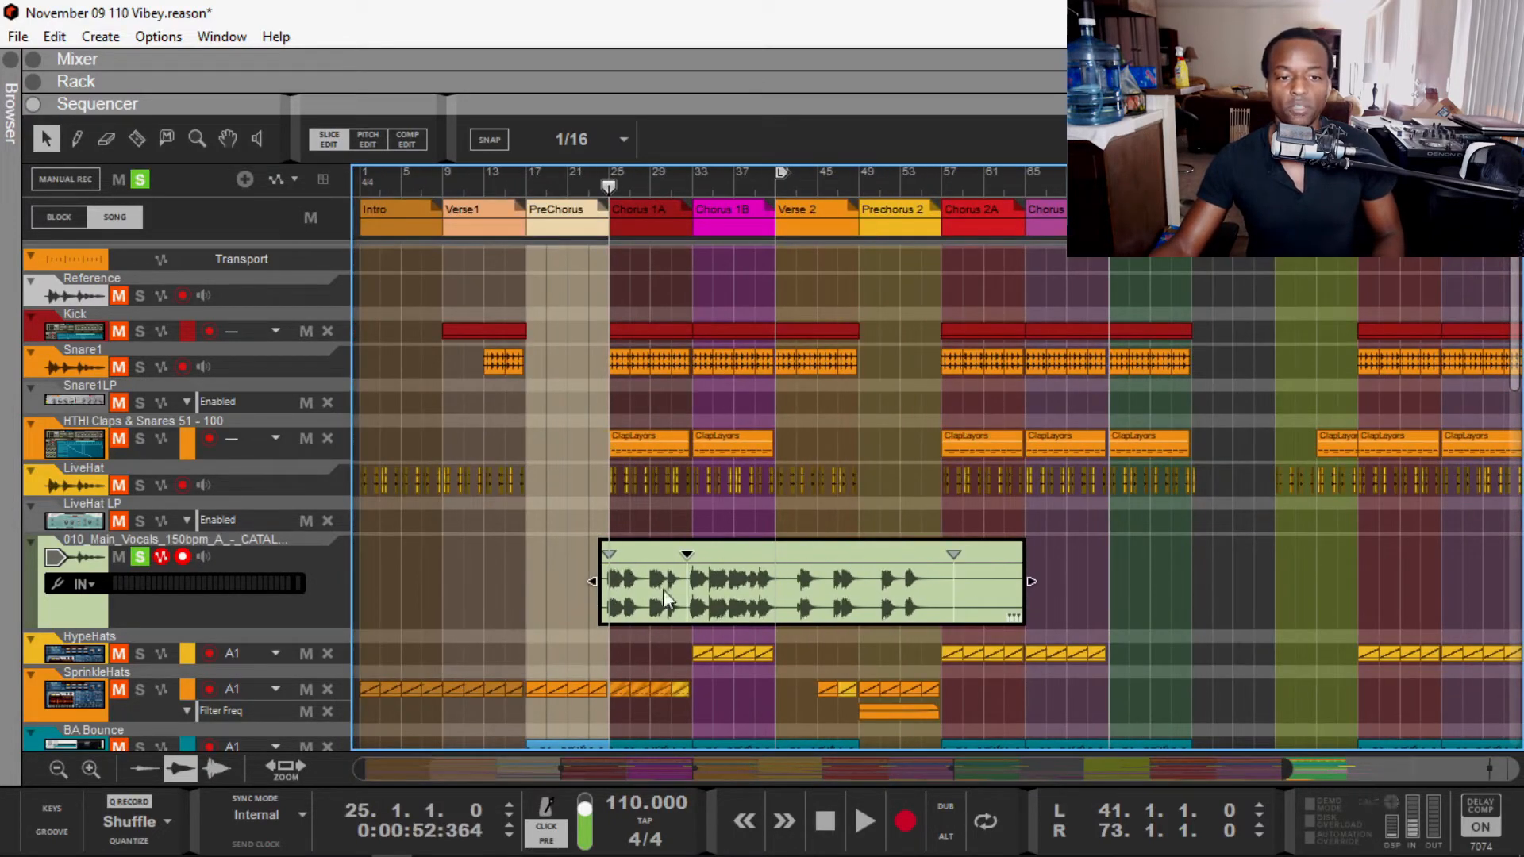
Step: Nudge the vocals' end slice marker slightly later, to about bar 58.4, while playing the phrases of Chorus 1A and 1B
scroll(963, 614, up, 12)
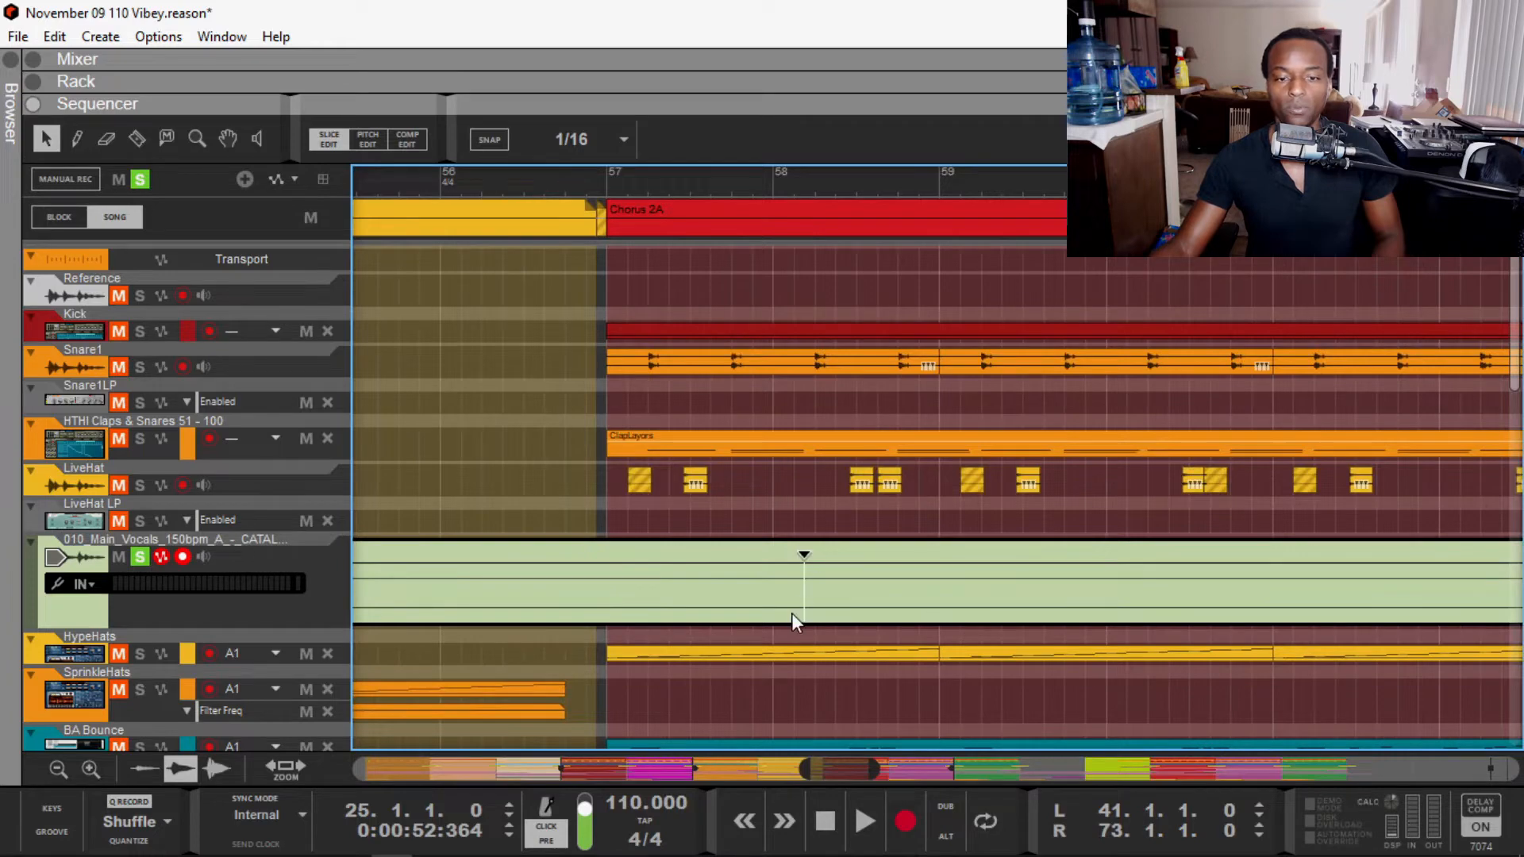
key(space)
scroll(706, 567, down, 10)
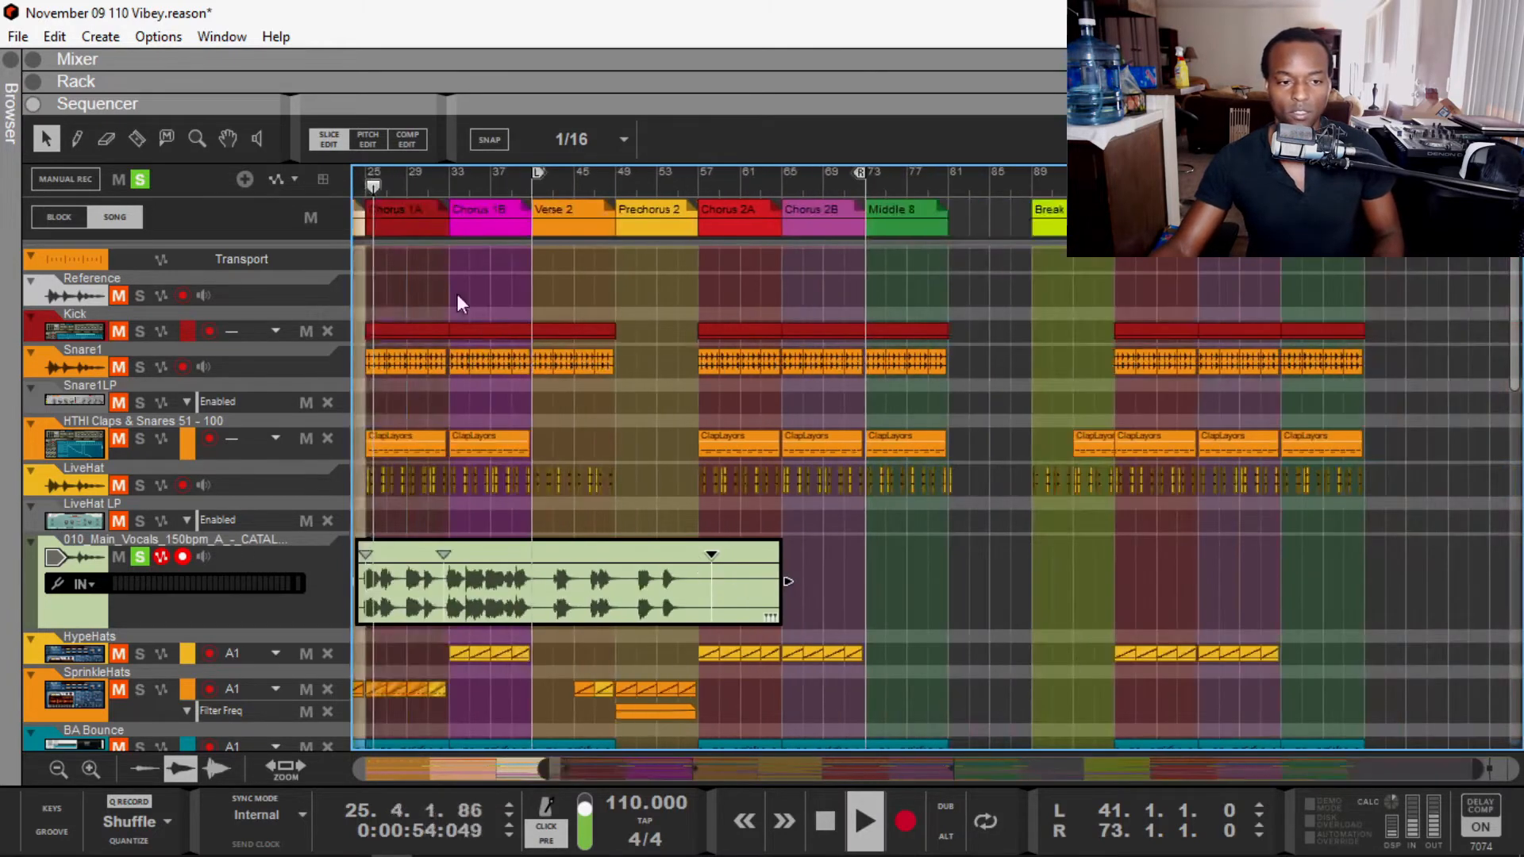
click(456, 190)
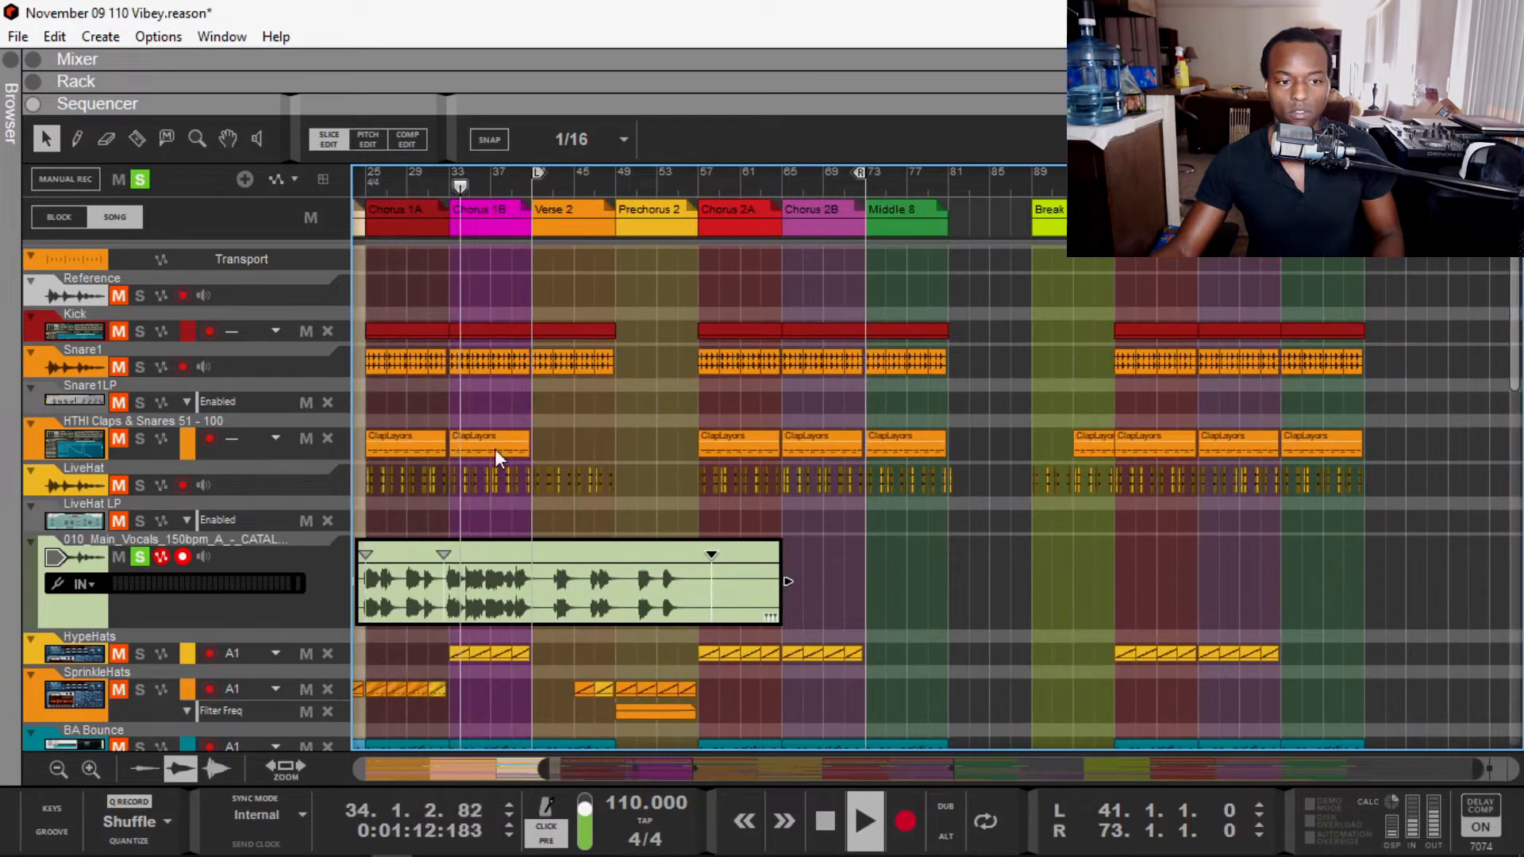
scroll(709, 579, up, 10)
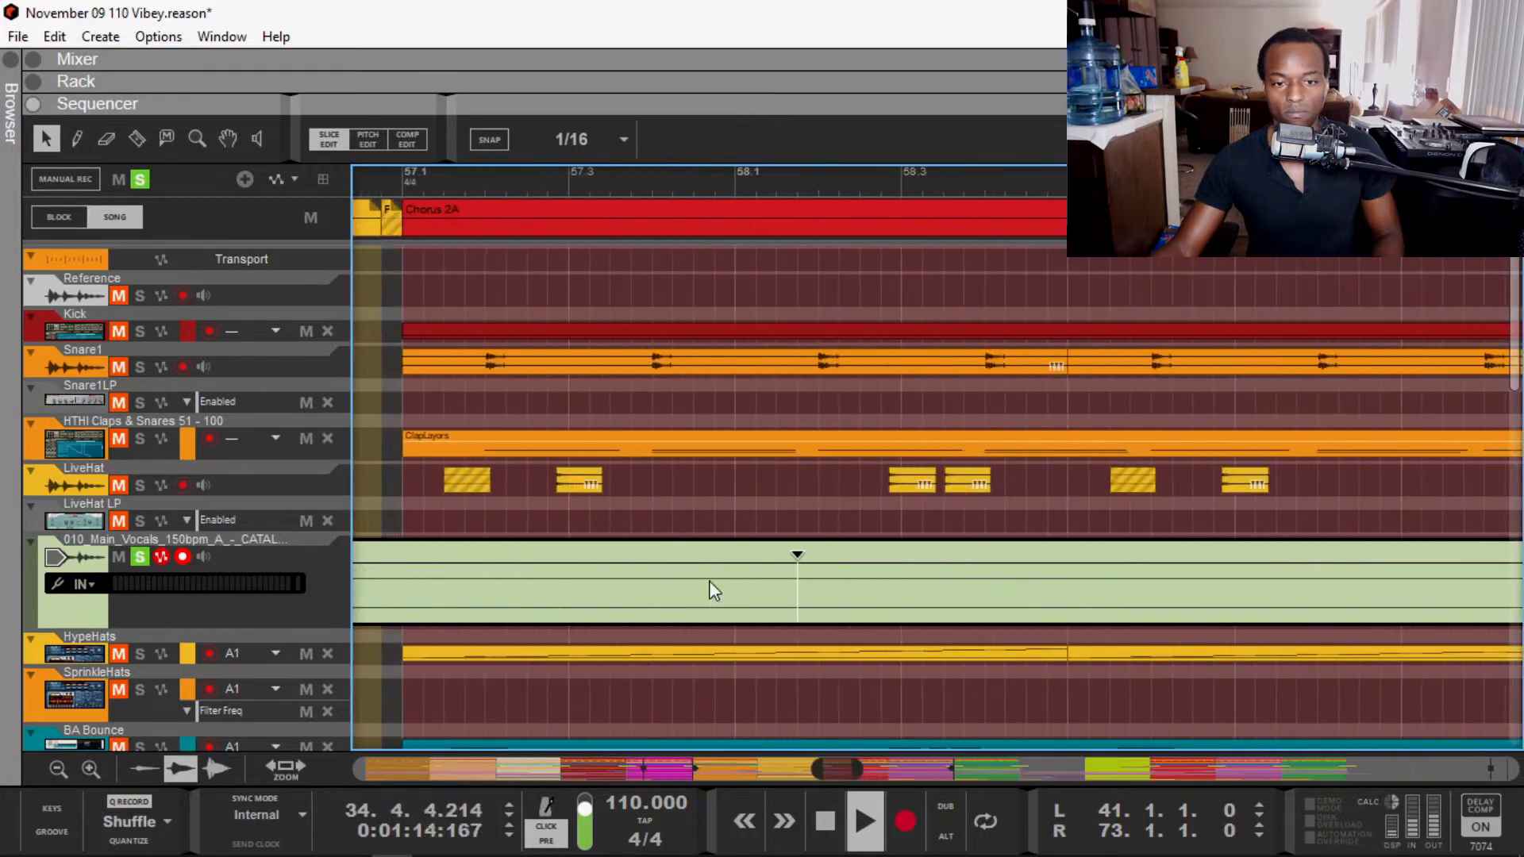
scroll(755, 569, up, 3)
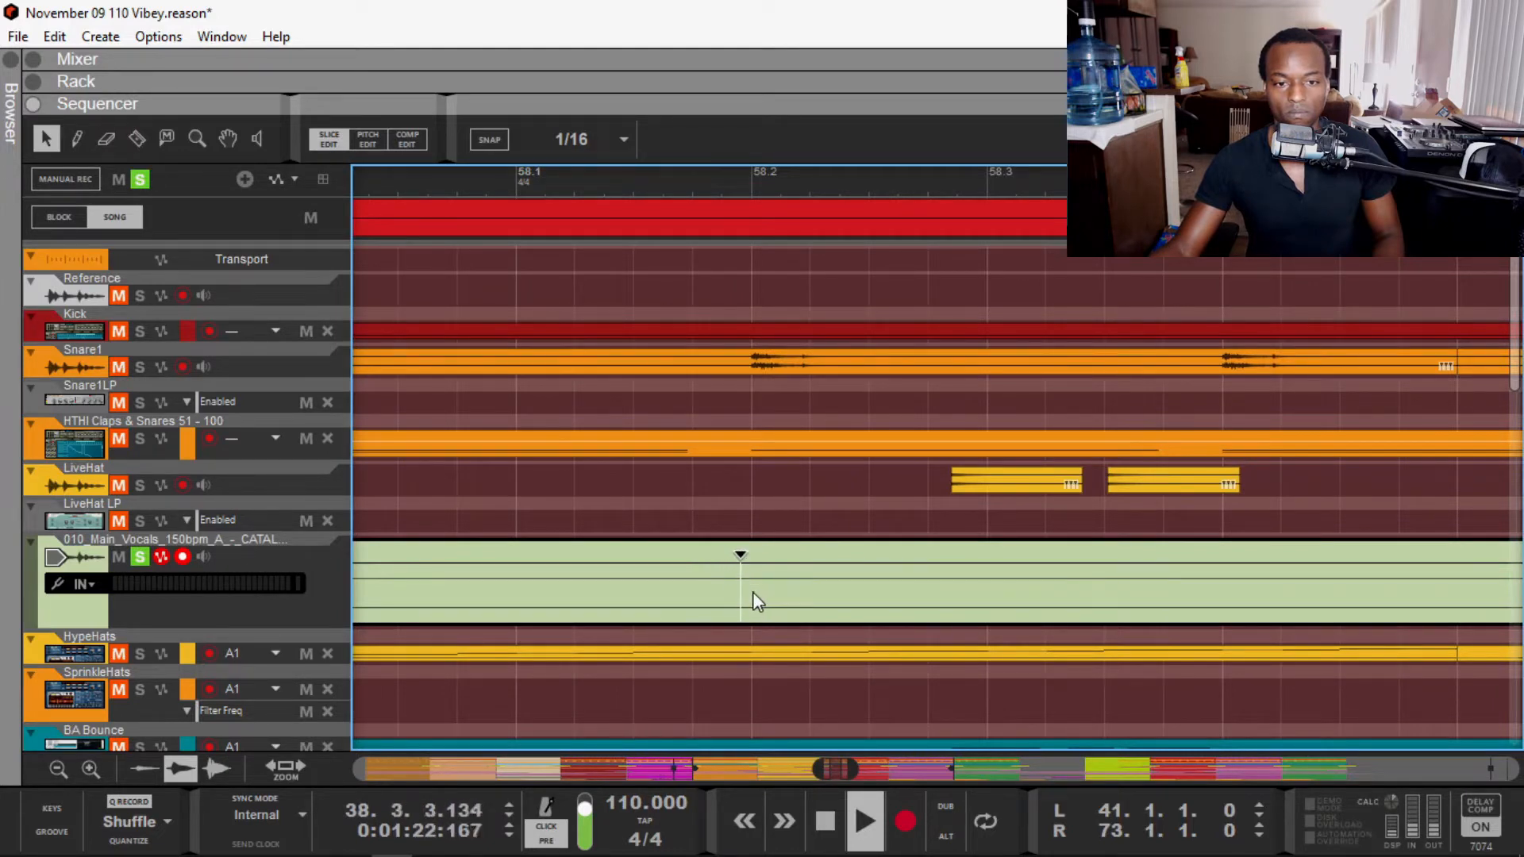
scroll(753, 593, down, 1)
scroll(750, 579, down, 2)
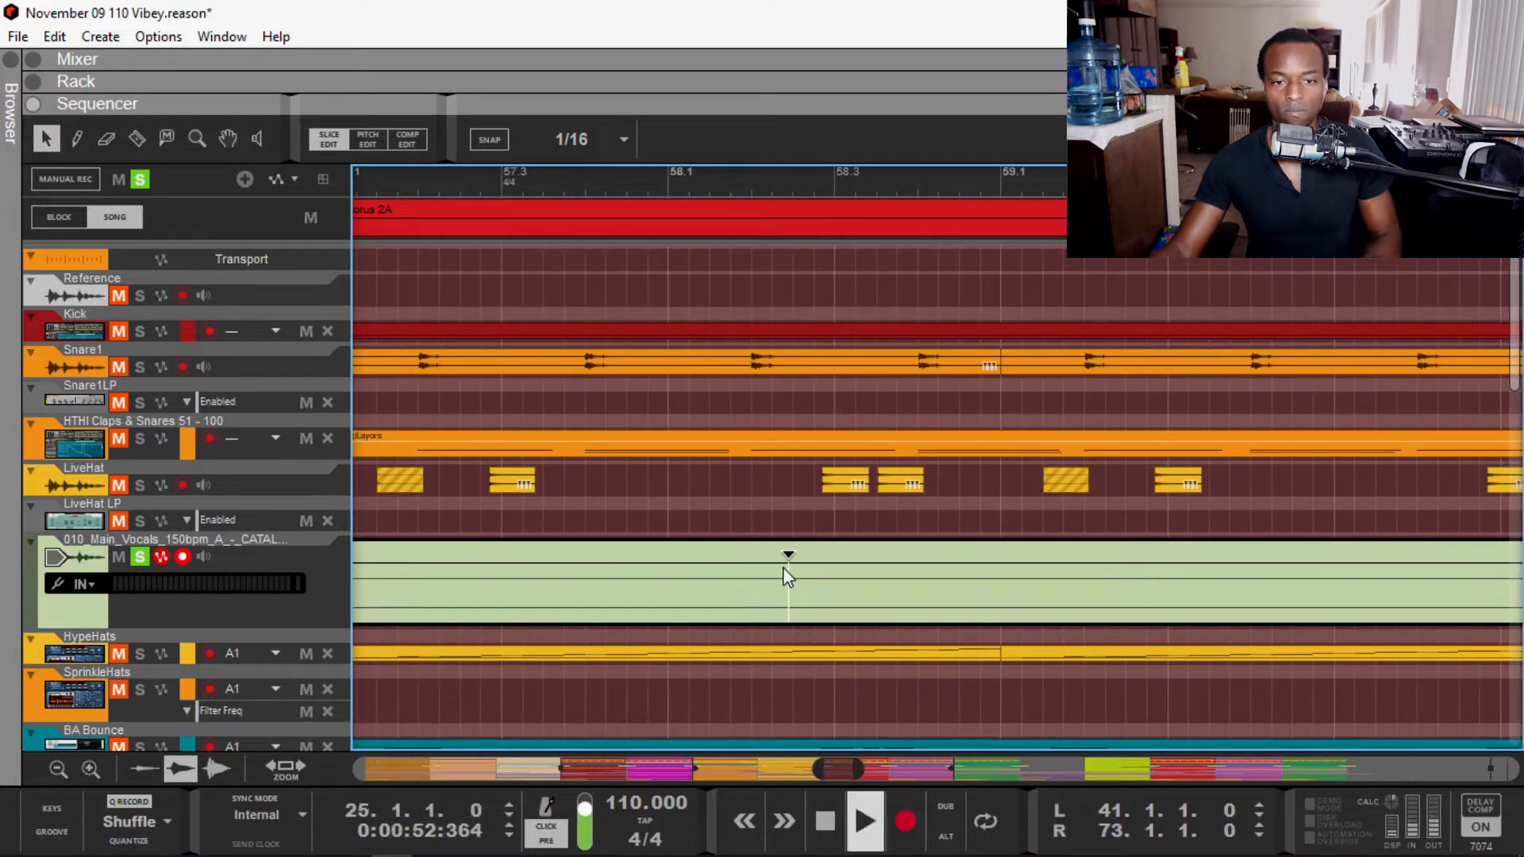
Step: Replay the vocals from just before Chorus 1B and pull the end slice marker slightly back, to about bar 58.3
scroll(764, 585, down, 6)
scroll(481, 357, down, 2)
click(403, 175)
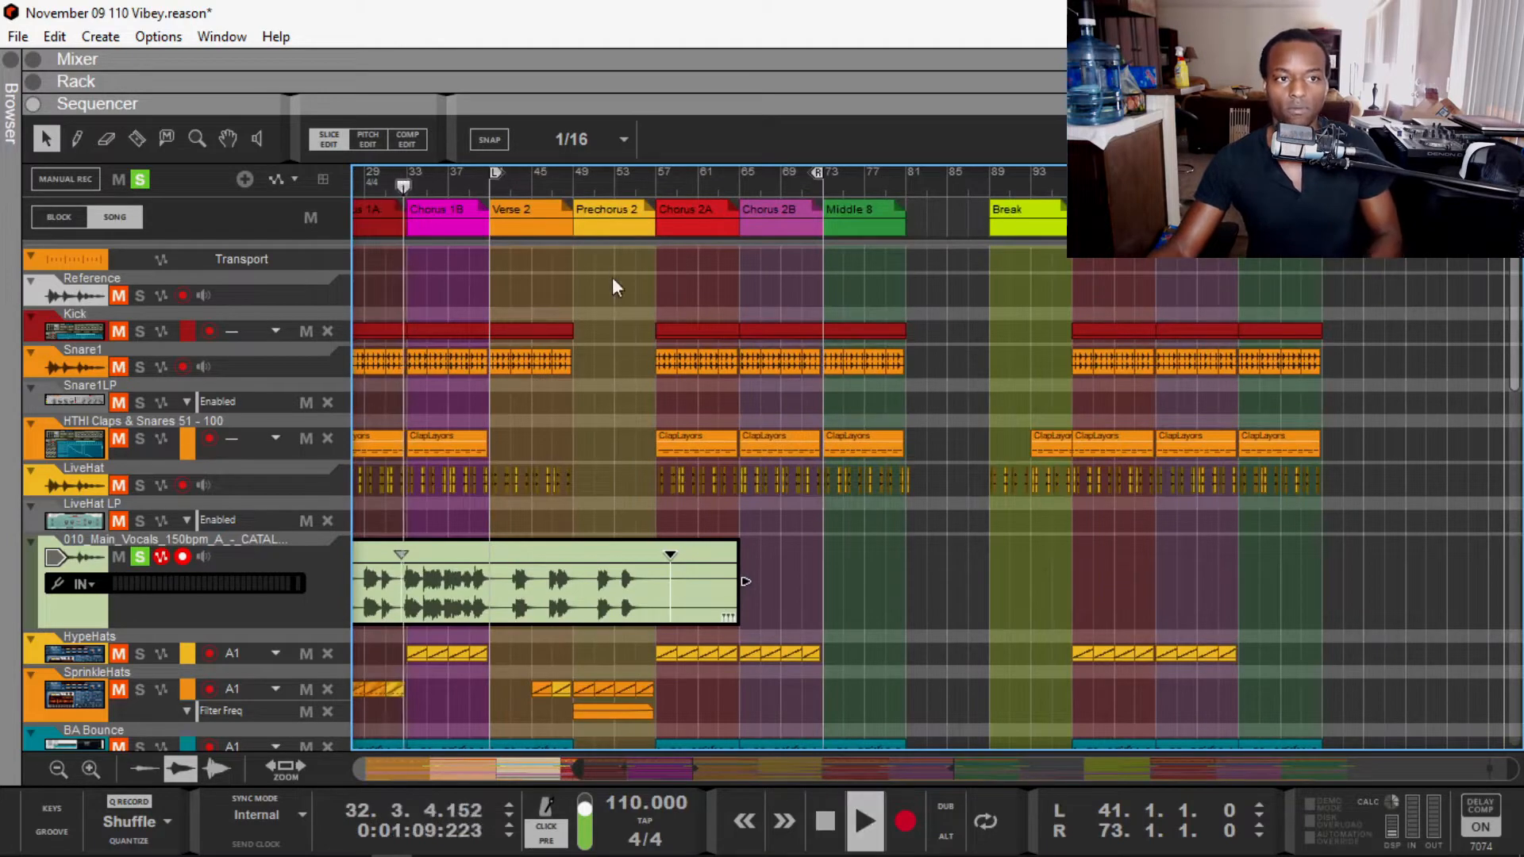
scroll(717, 462, up, 5)
scroll(717, 462, up, 1)
scroll(515, 545, left, 2)
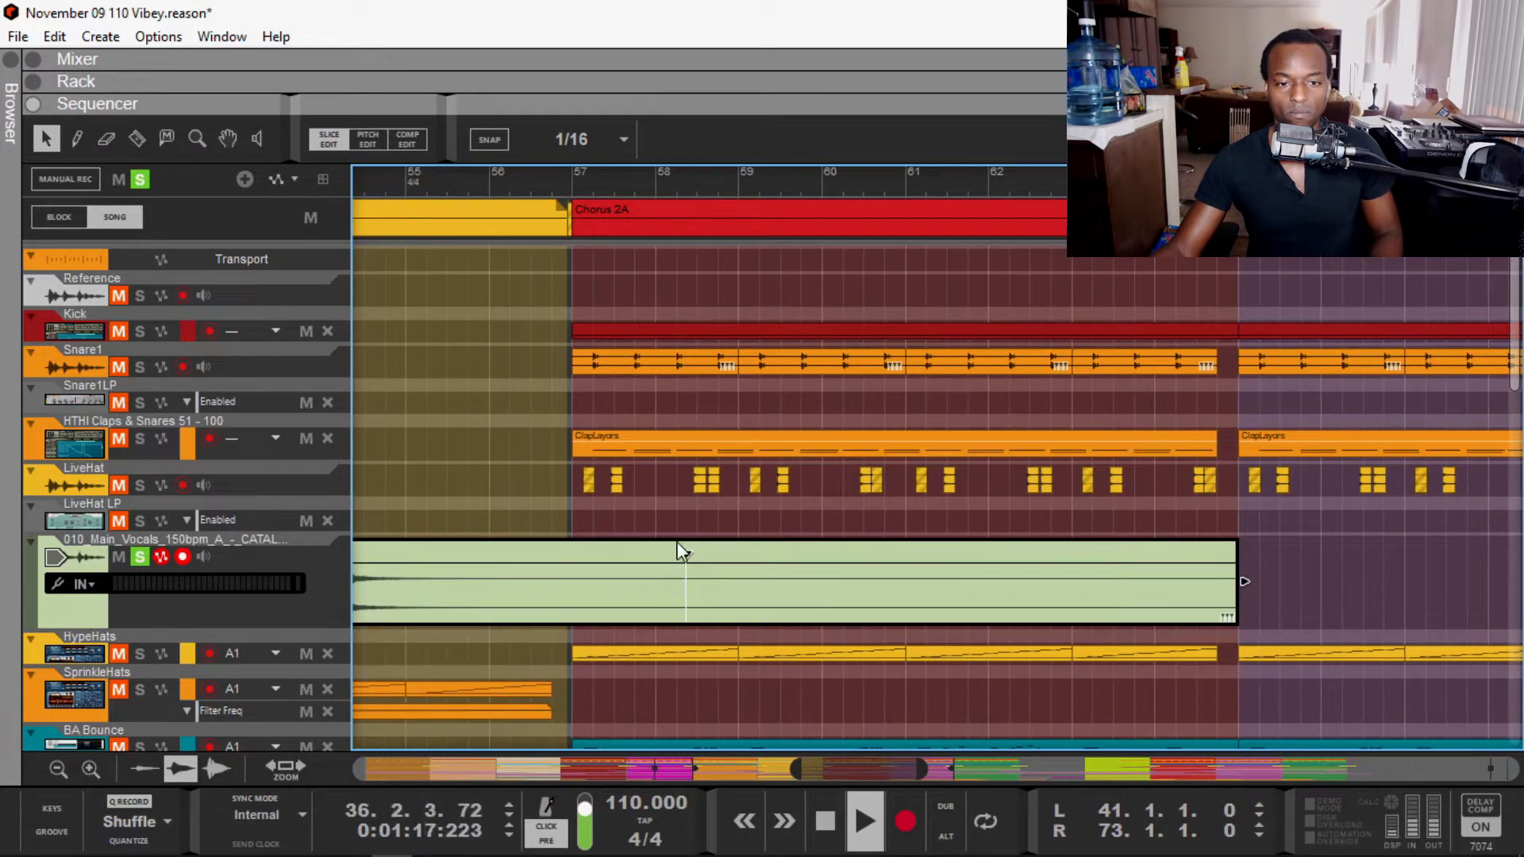
scroll(683, 552, up, 2)
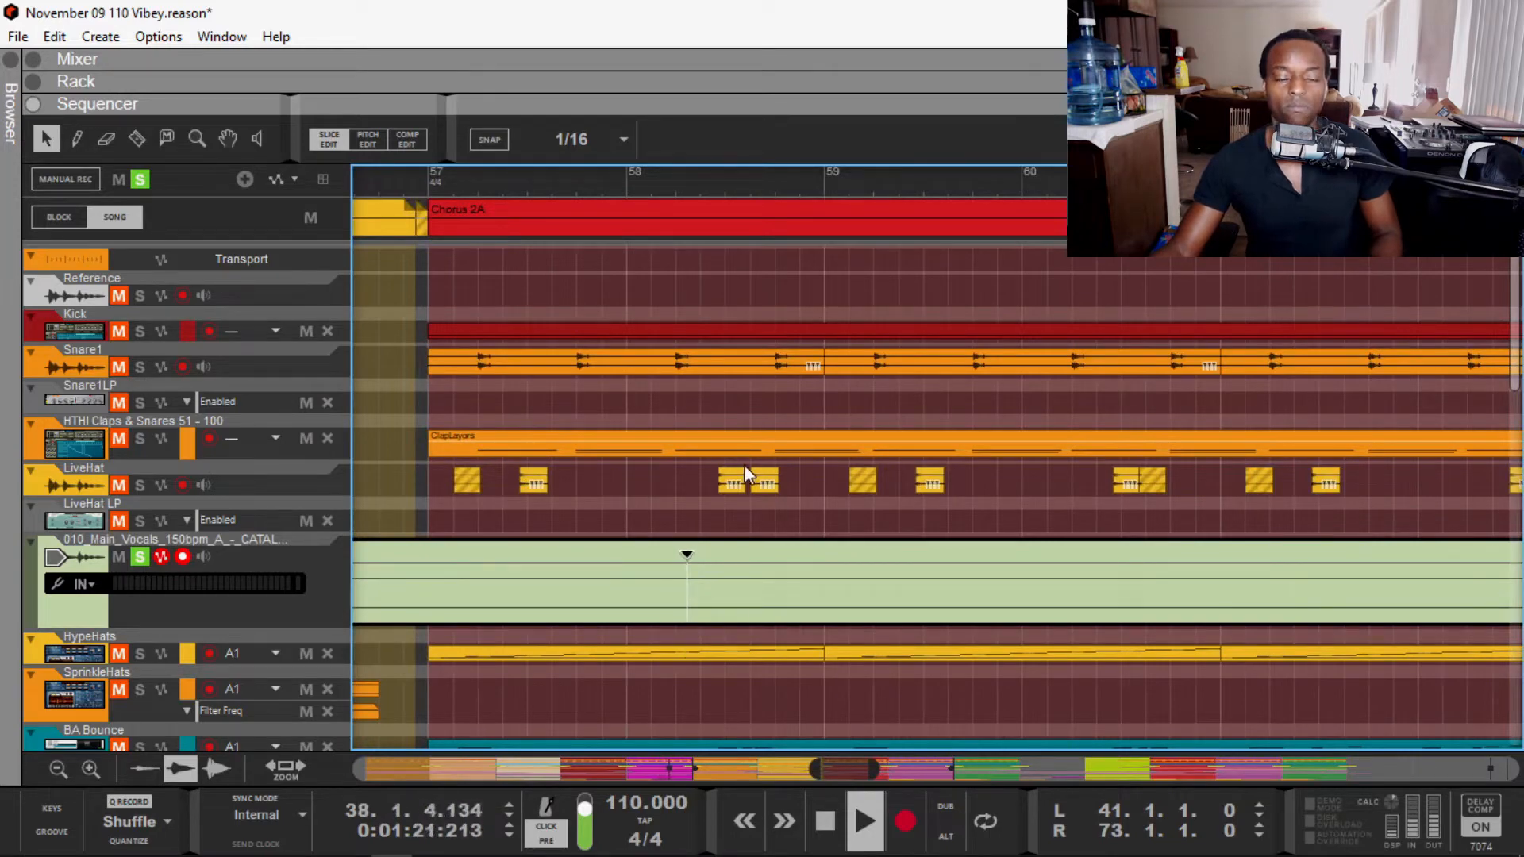
Step: Check the stretched vocals against the grid into Verse 2, stop playback and leave the vocal clip's slice editing
scroll(744, 465, down, 7)
scroll(745, 464, down, 3)
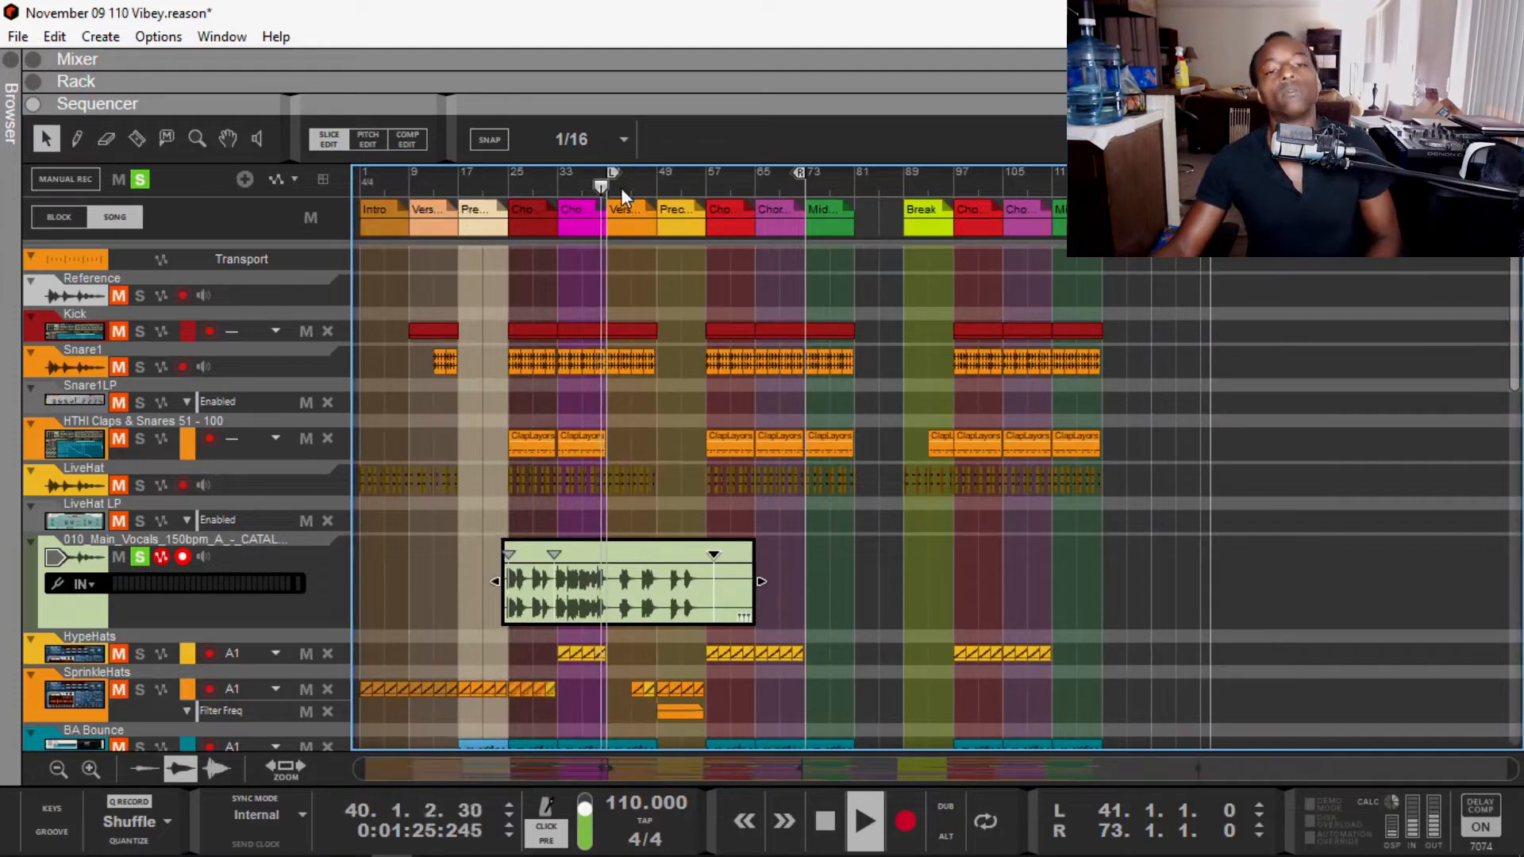
key(h)
key(h)
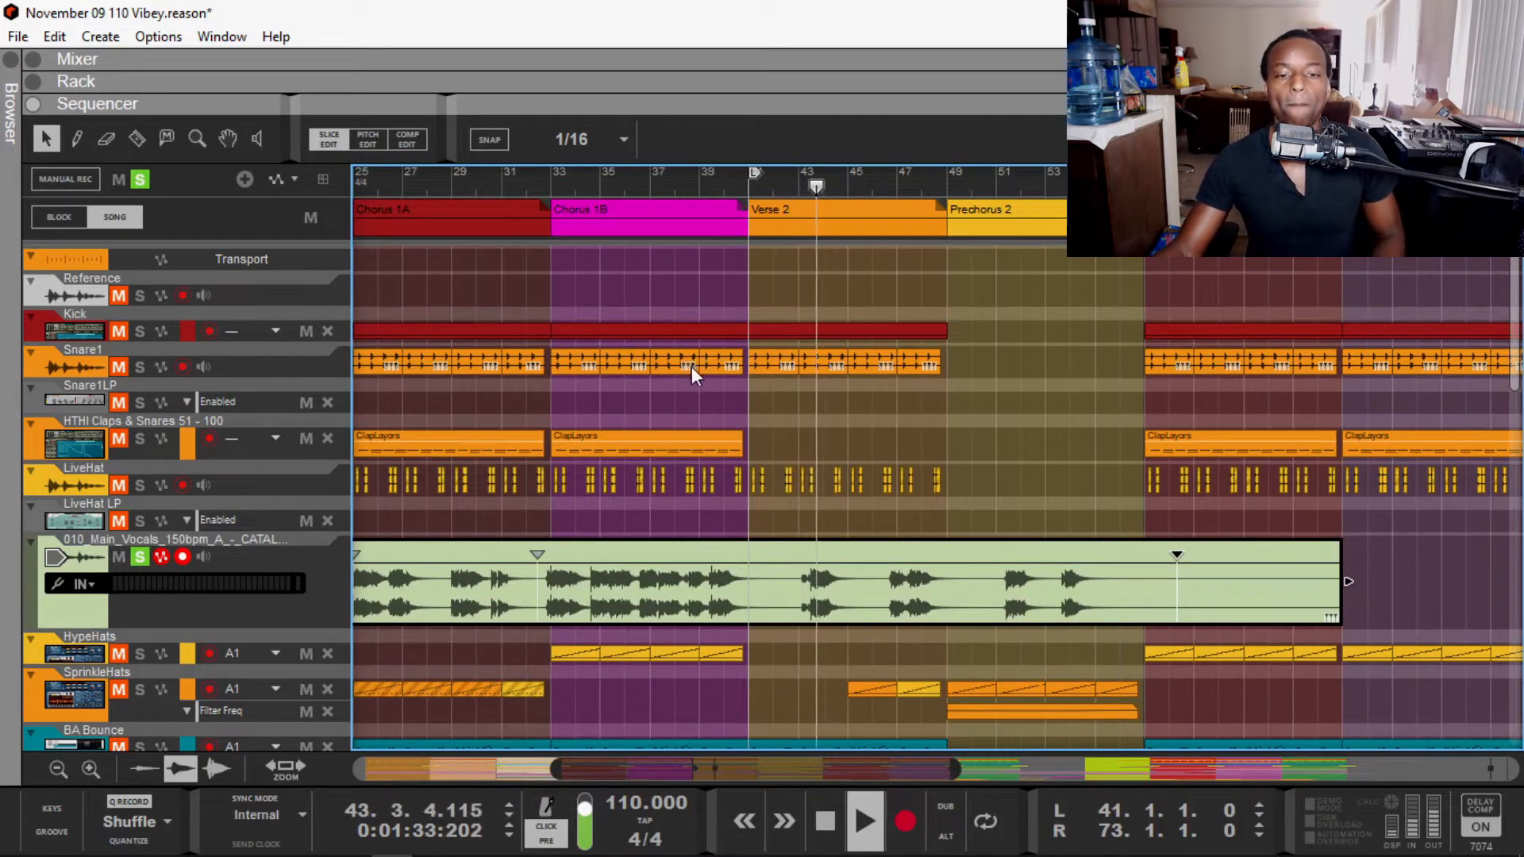
key(g)
key(g)
scroll(695, 380, down, 3)
key(space)
key(Escape)
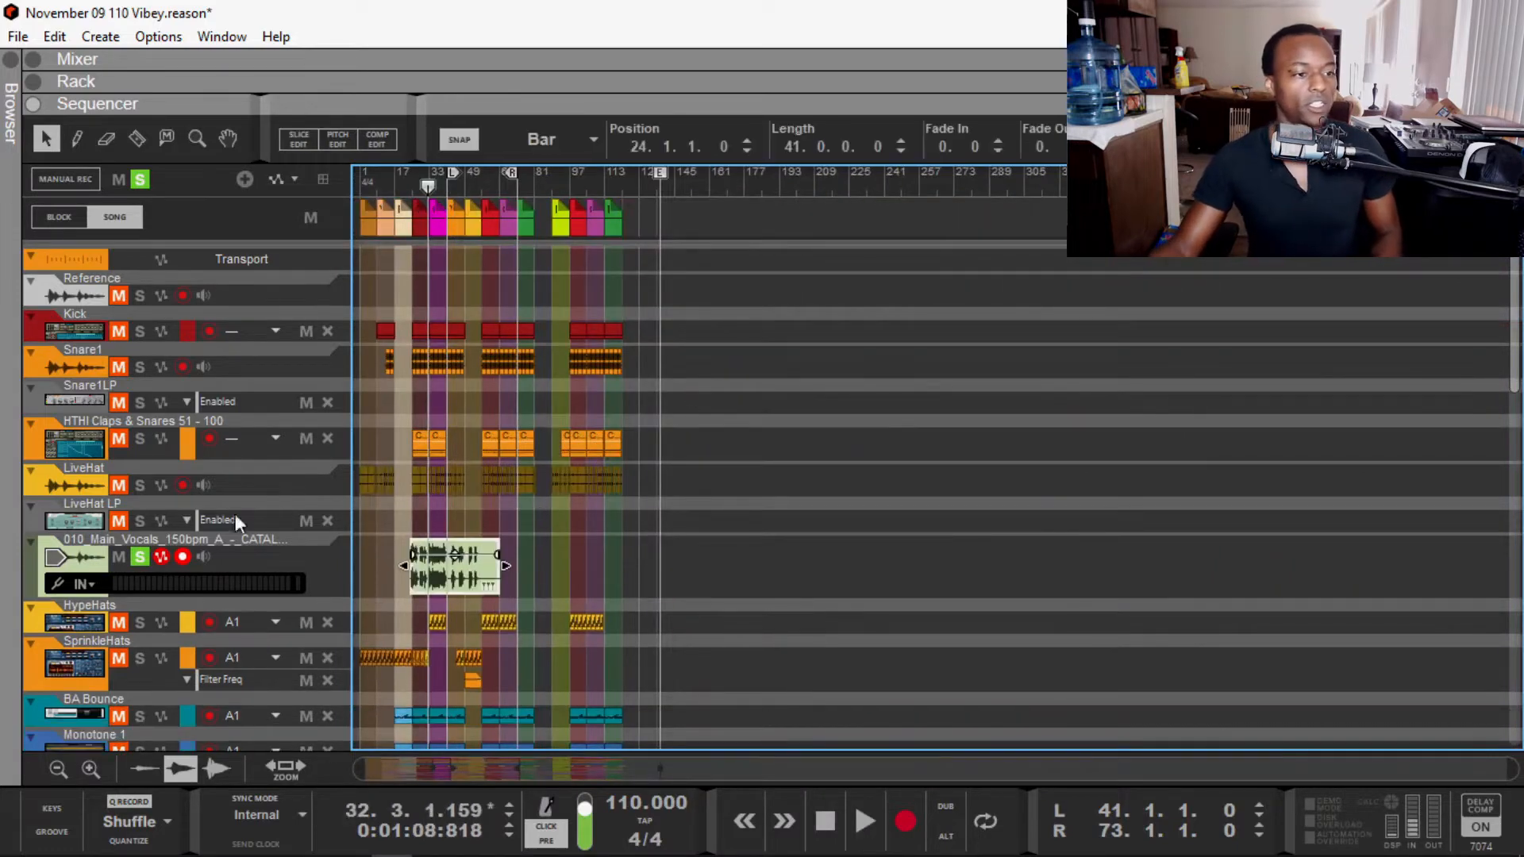
Step: Turn off the vocal track's solo, unmute the other tracks and play the vocals with the beat from bar 22
click(140, 557)
scroll(462, 525, up, 5)
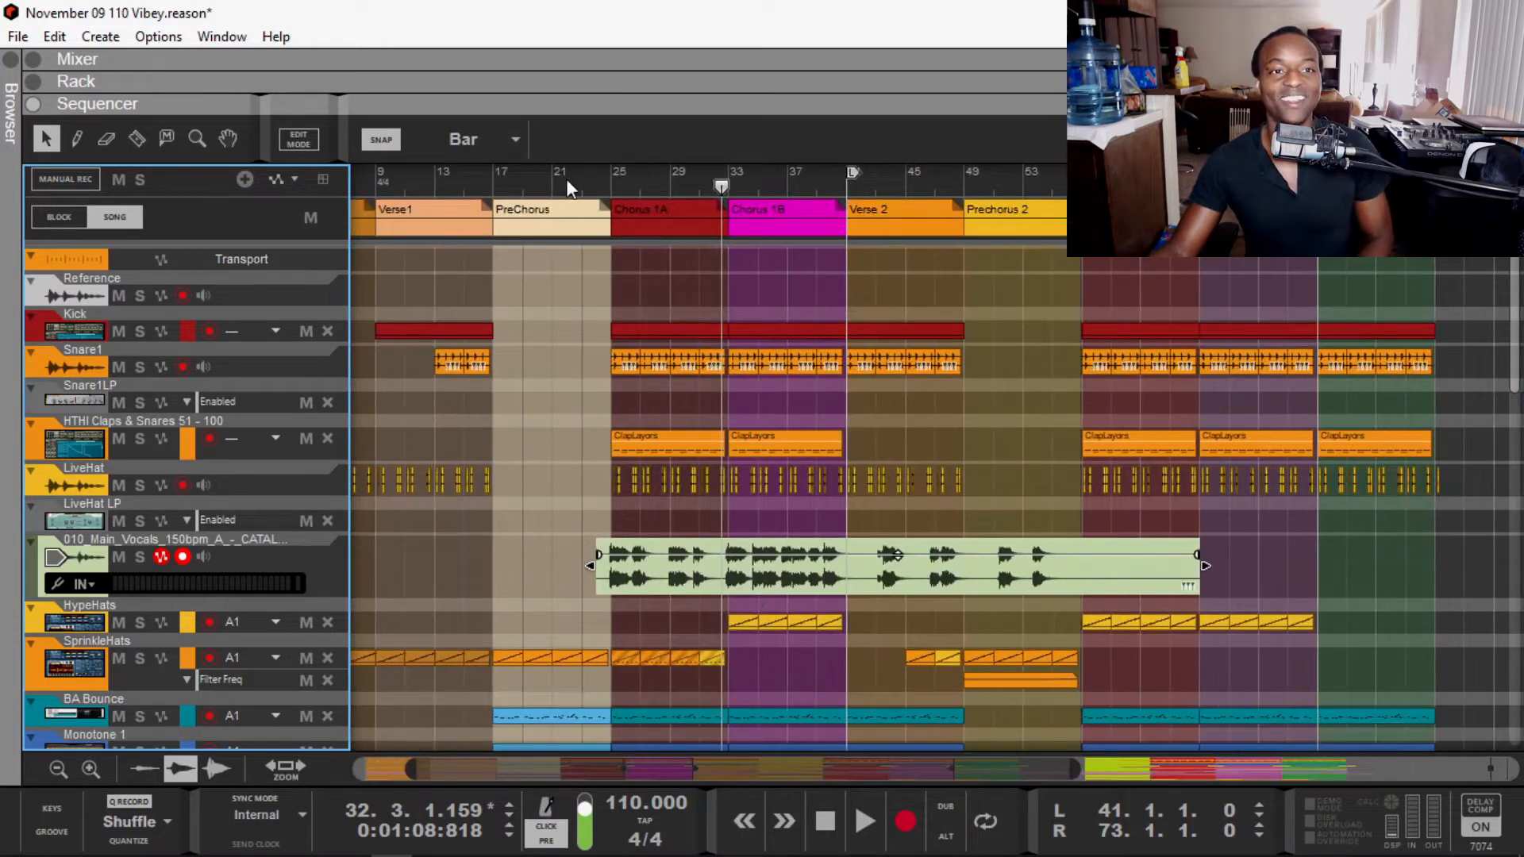
click(583, 177)
key(space)
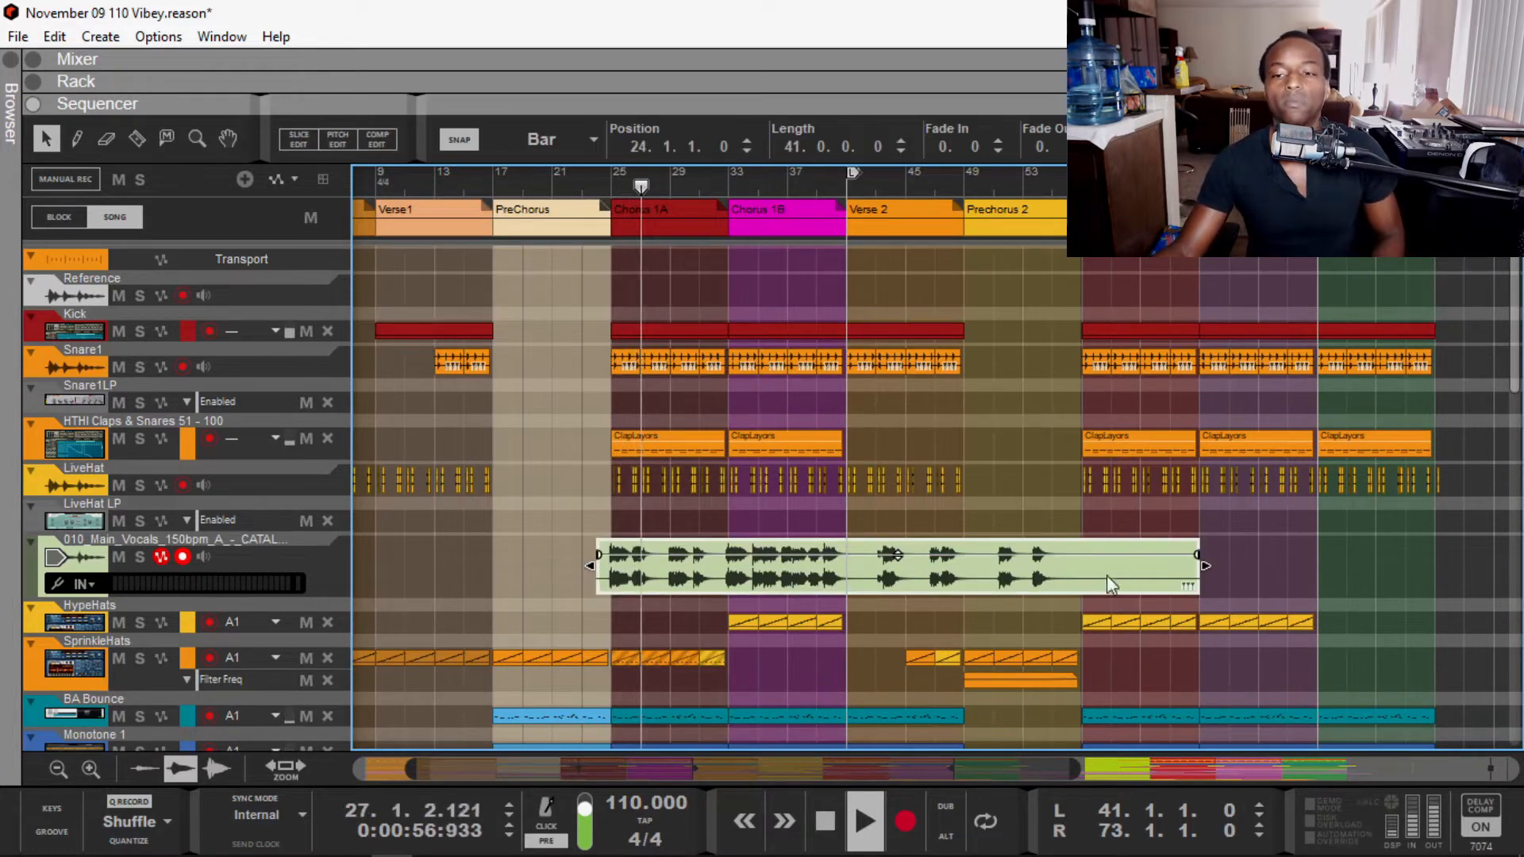
key(space)
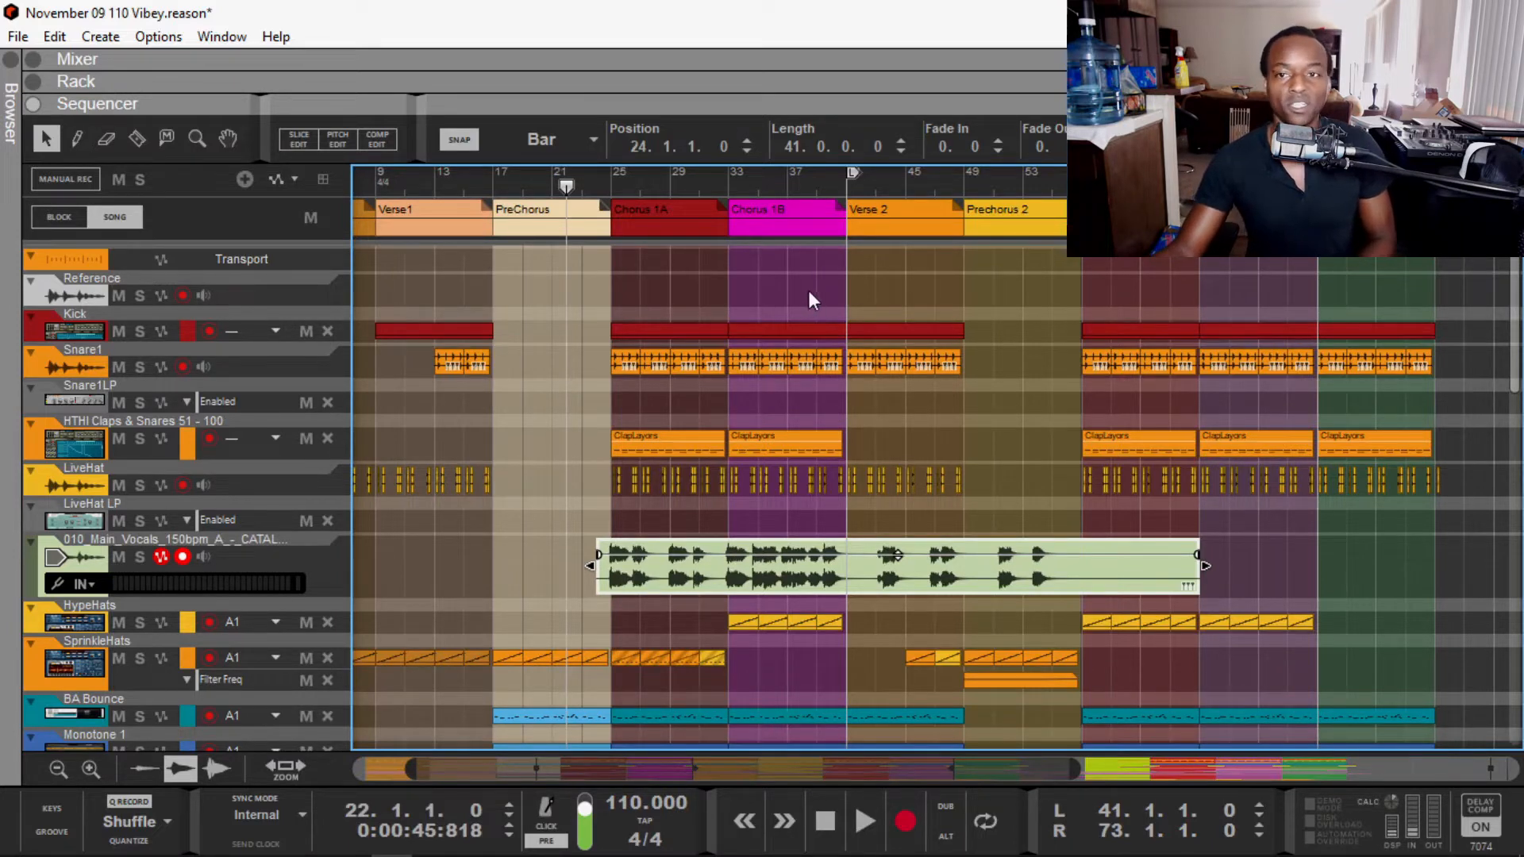
Step: Set the vocal clip's stretch and transpose type to Vocal while playing it with the beat, and listen into Chorus 1B
key(space)
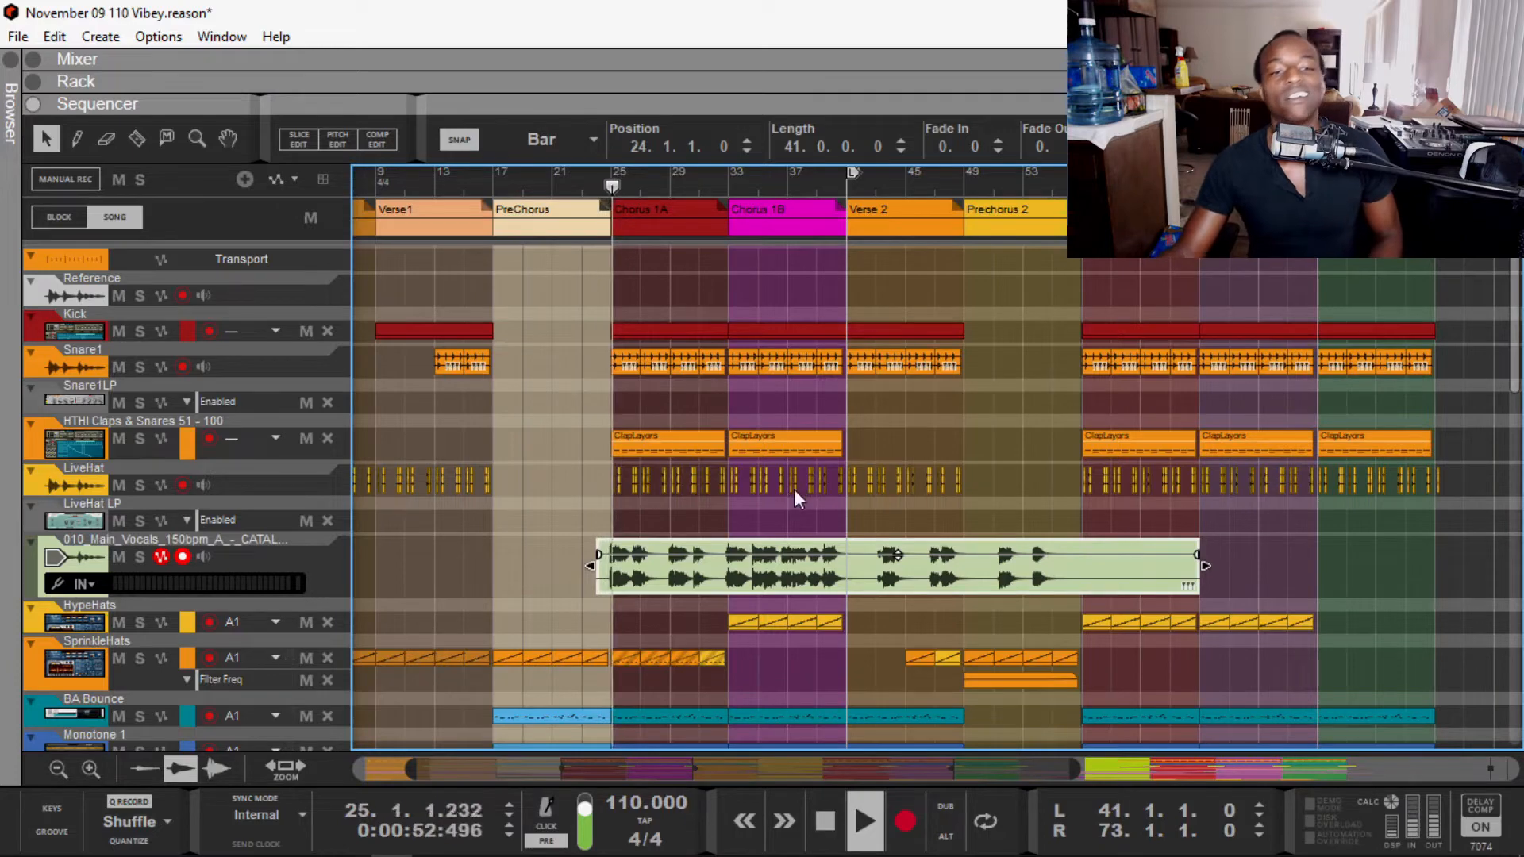
right_click(755, 579)
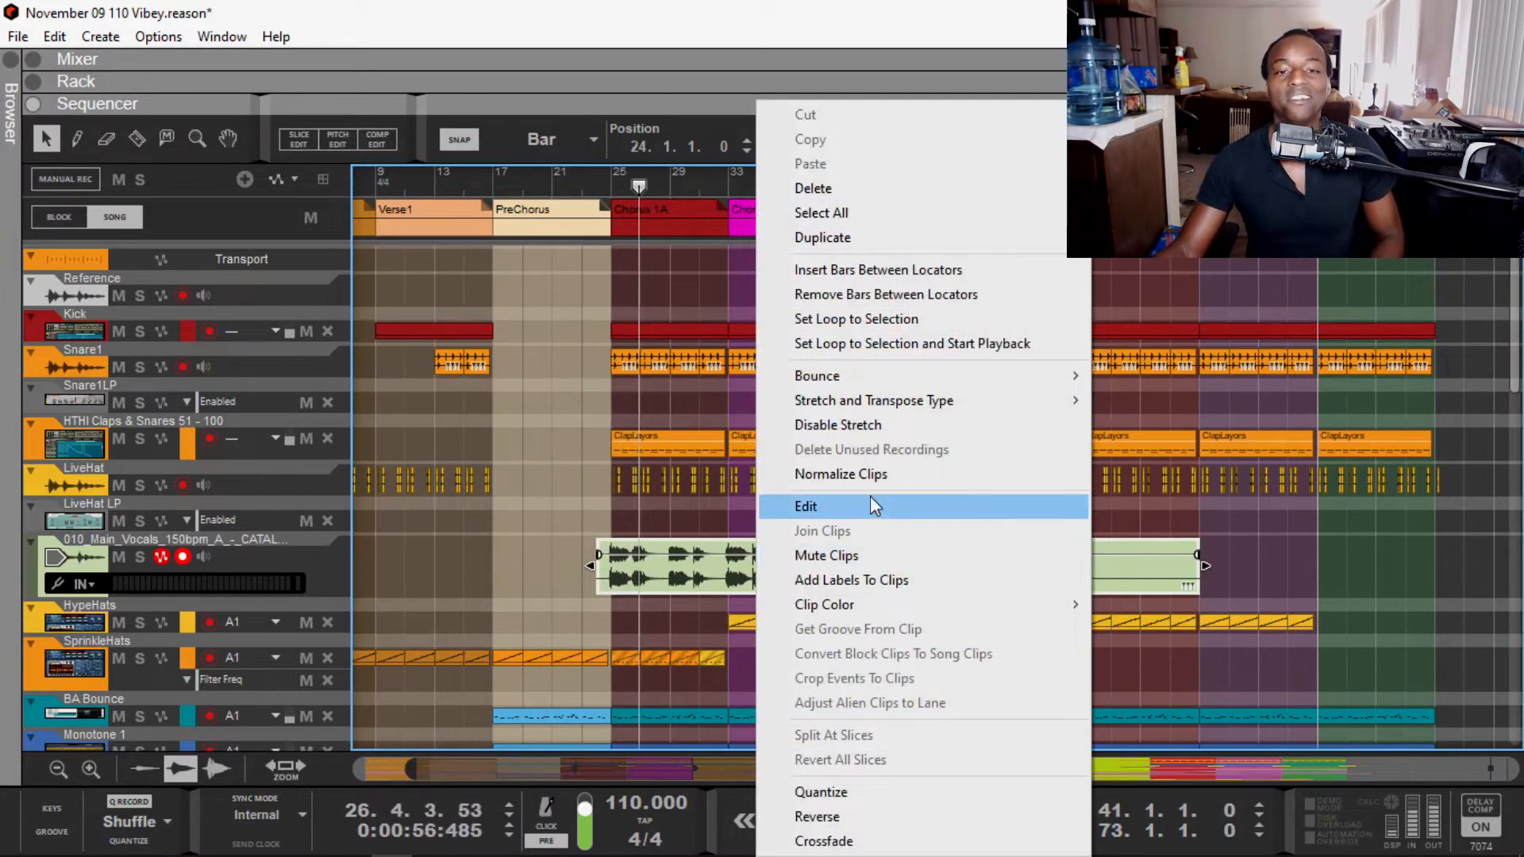
mouse_move(917, 400)
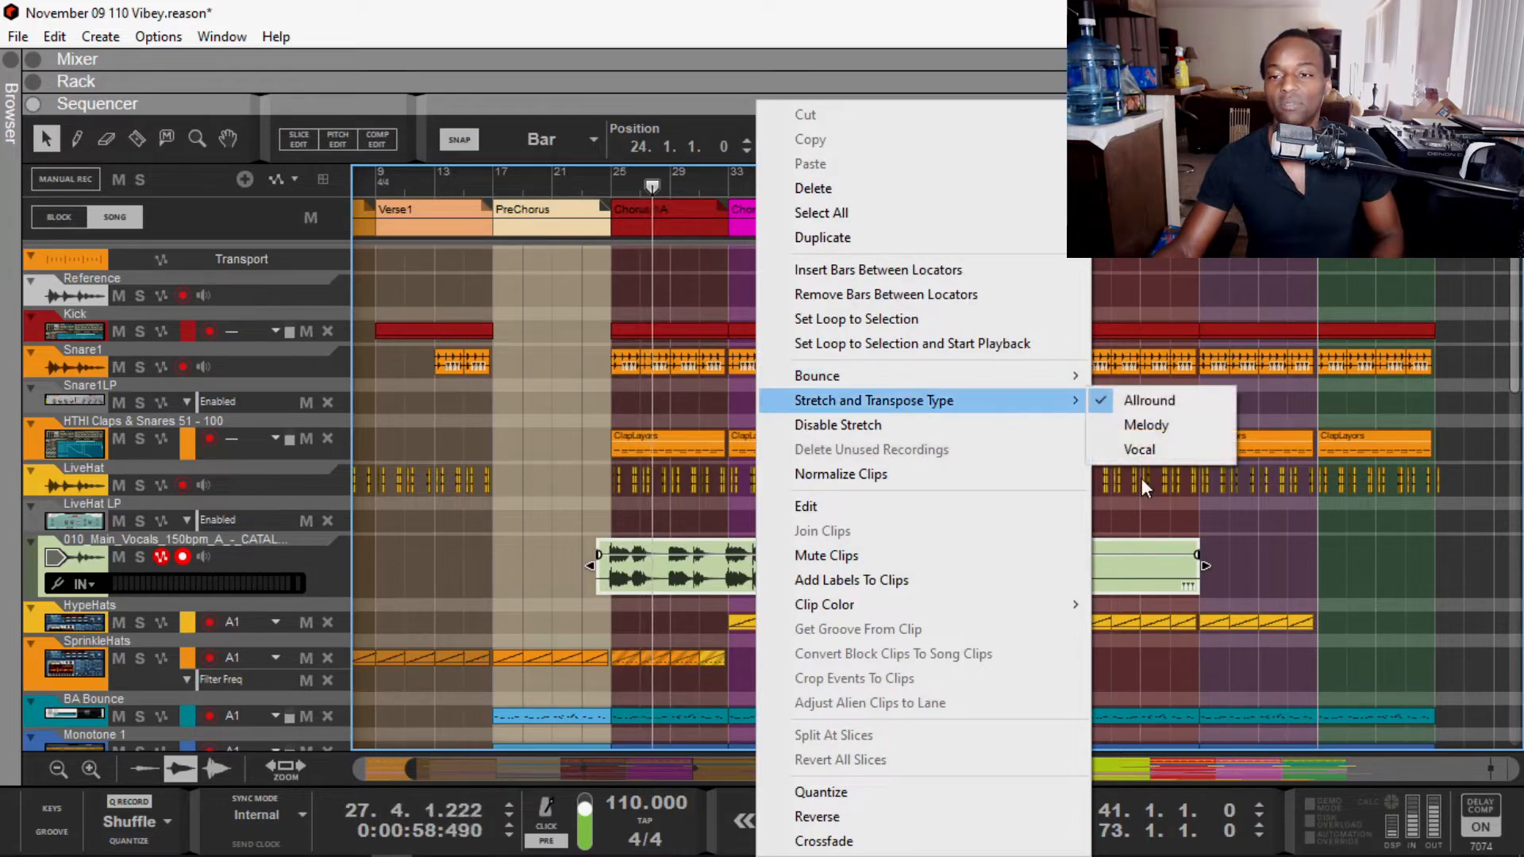
click(1141, 448)
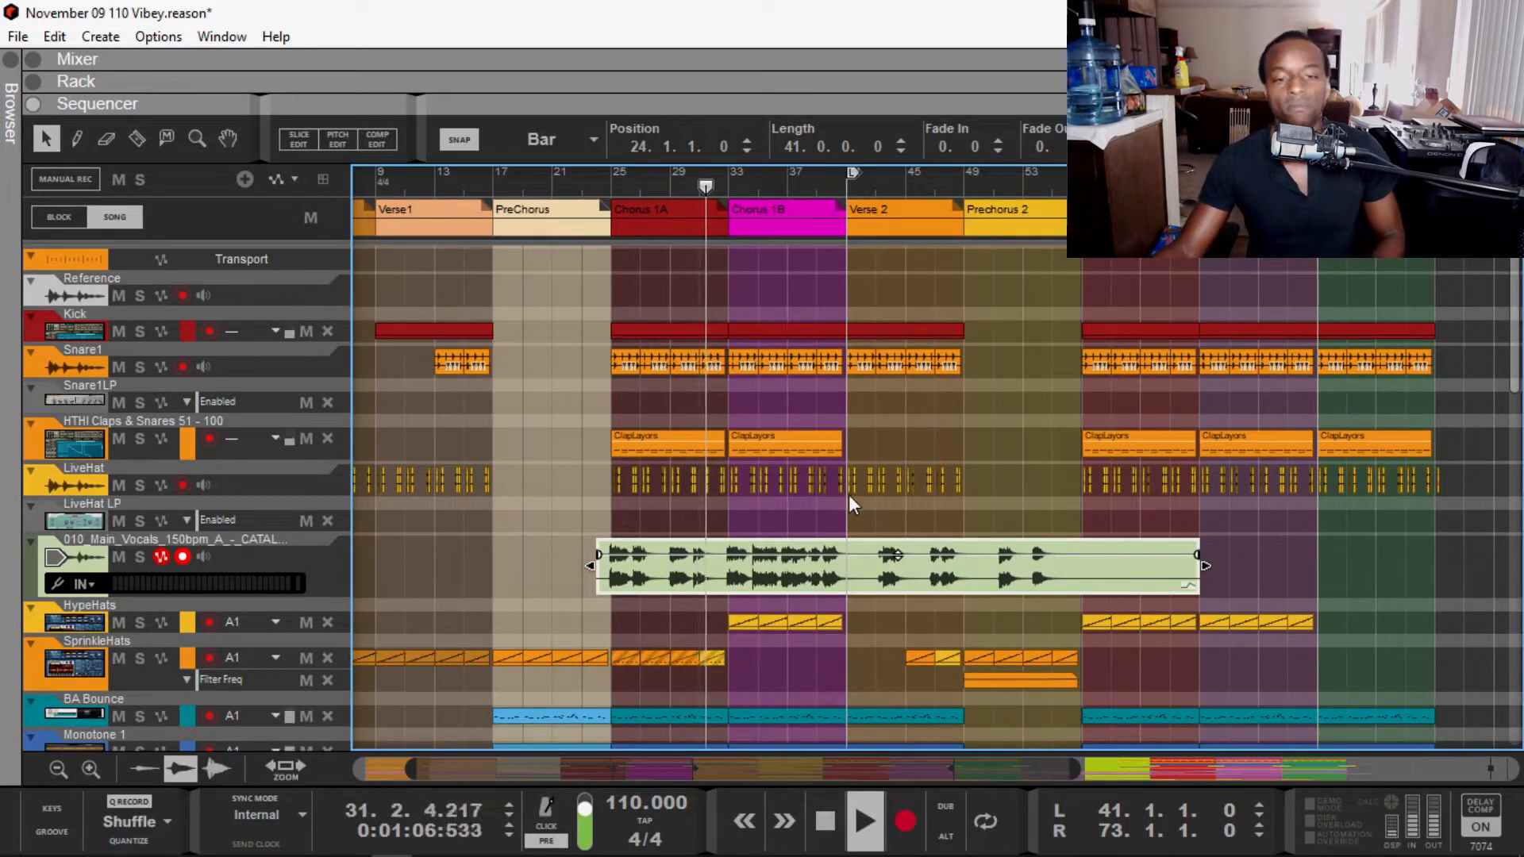
scroll(670, 533, up, 3)
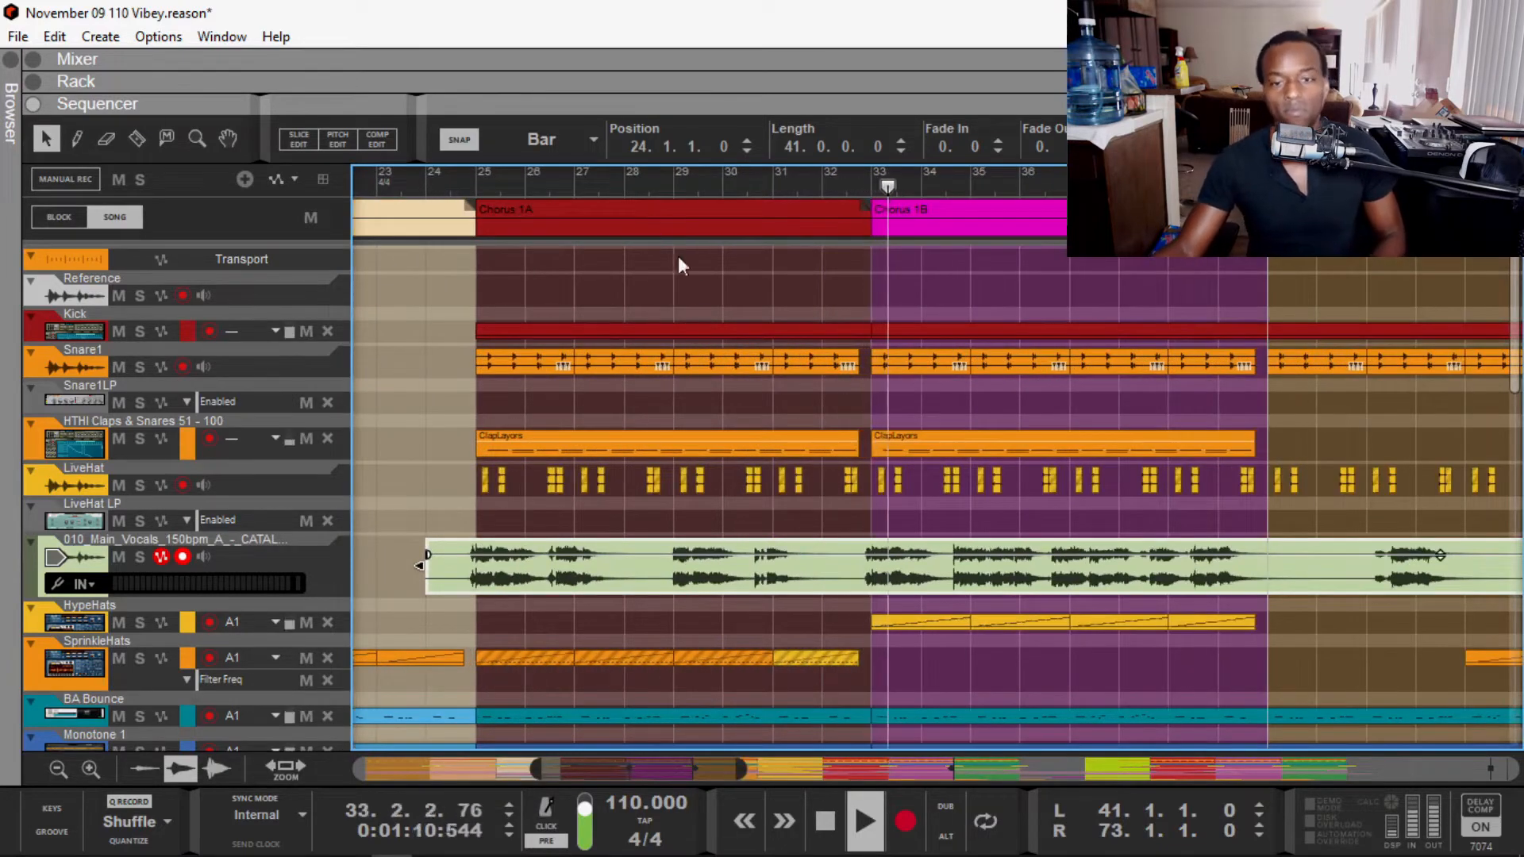
scroll(697, 295, down, 2)
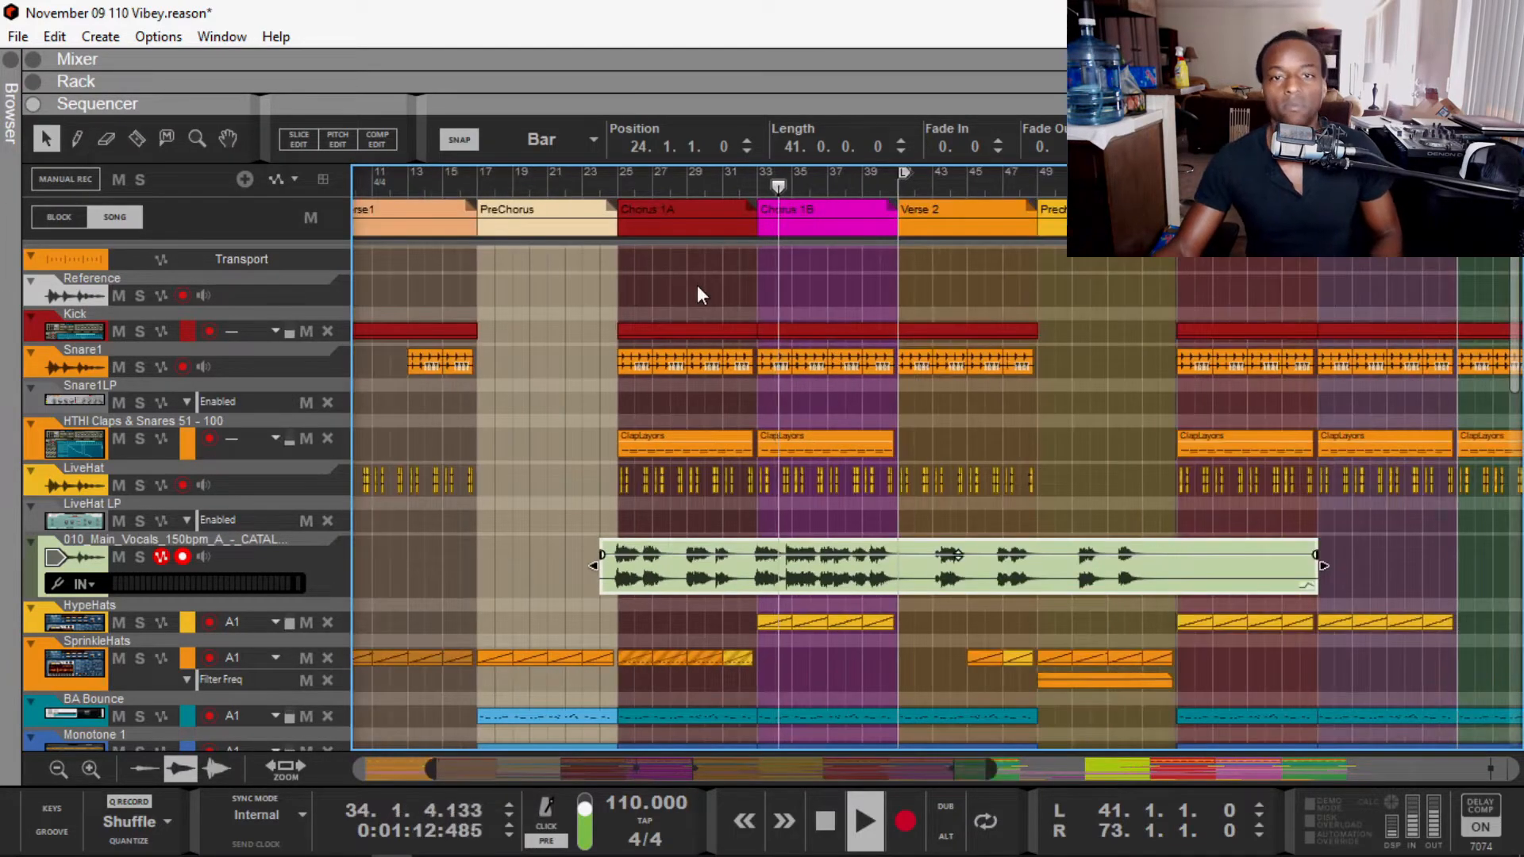
key(space)
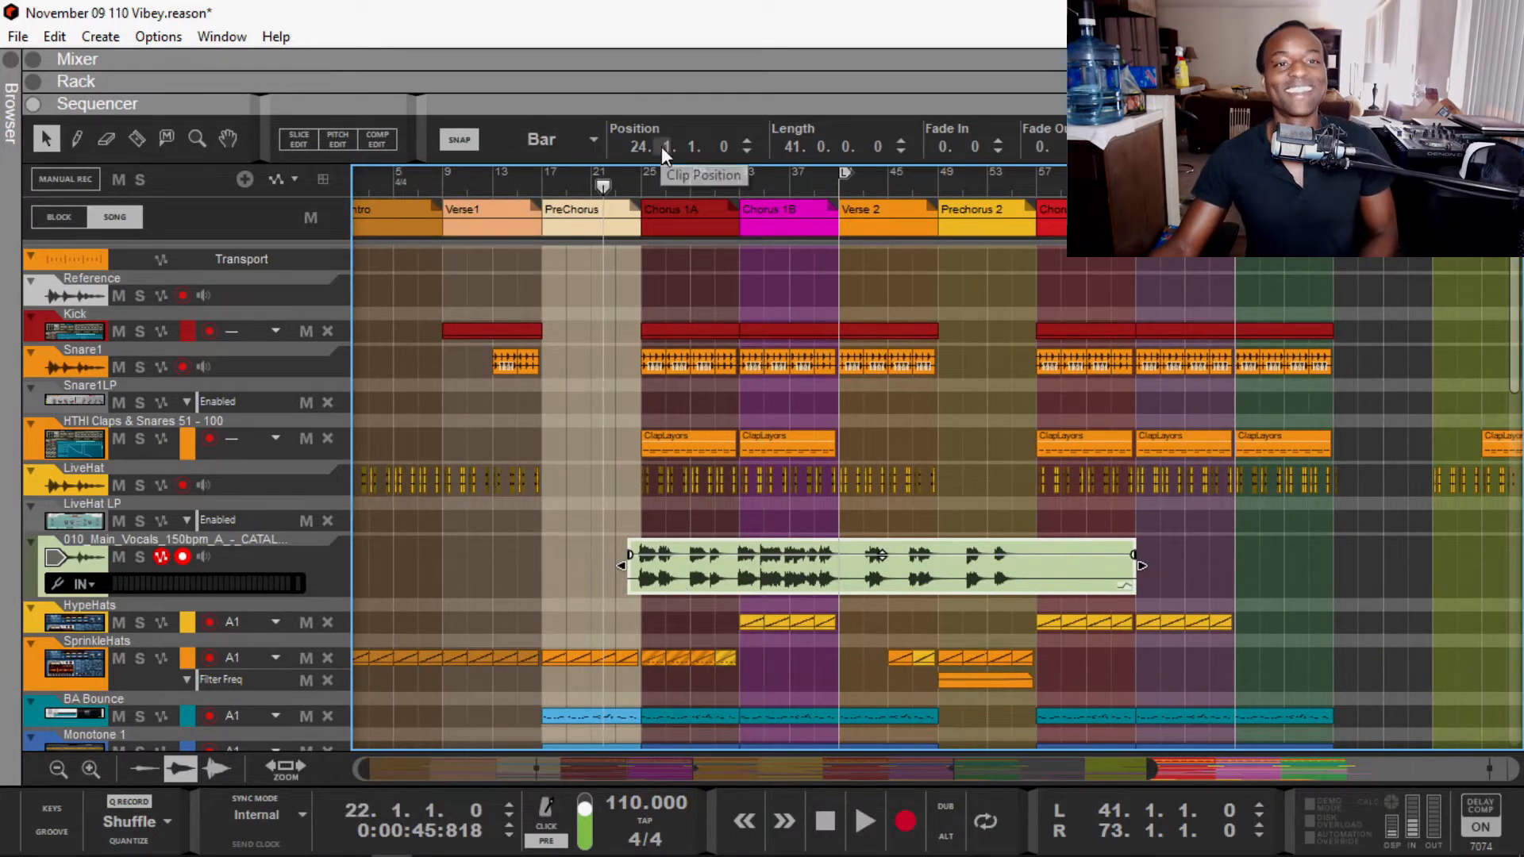
Step: Move the vocal clip to position 40.1.1.0 so its phrases begin at Verse 2
scroll(660, 148, up, 20)
scroll(660, 148, up, 9)
scroll(672, 154, up, 1)
click(729, 170)
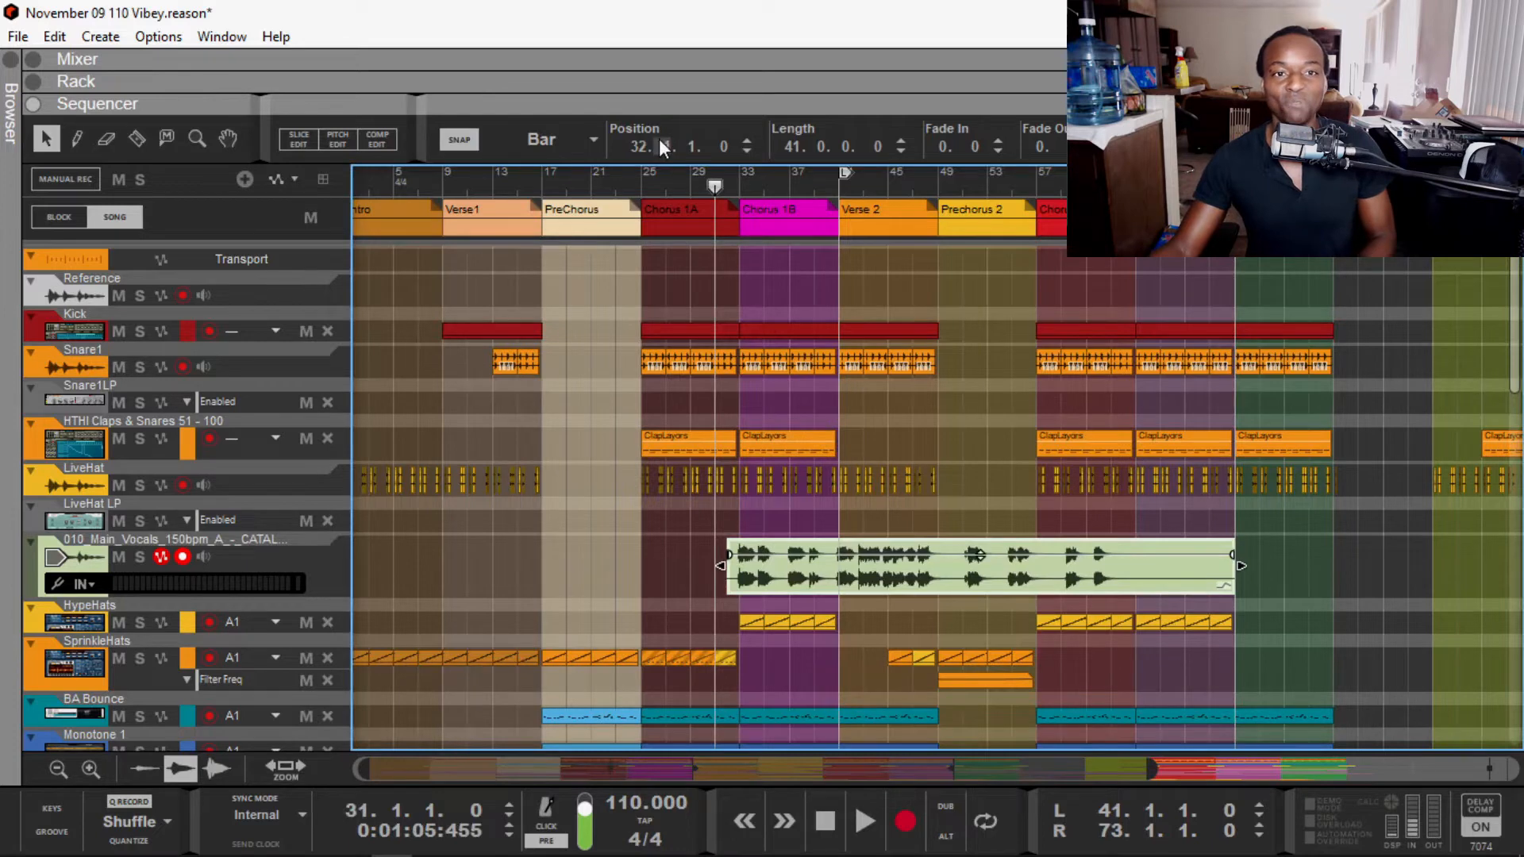
scroll(659, 141, up, 20)
scroll(658, 147, up, 8)
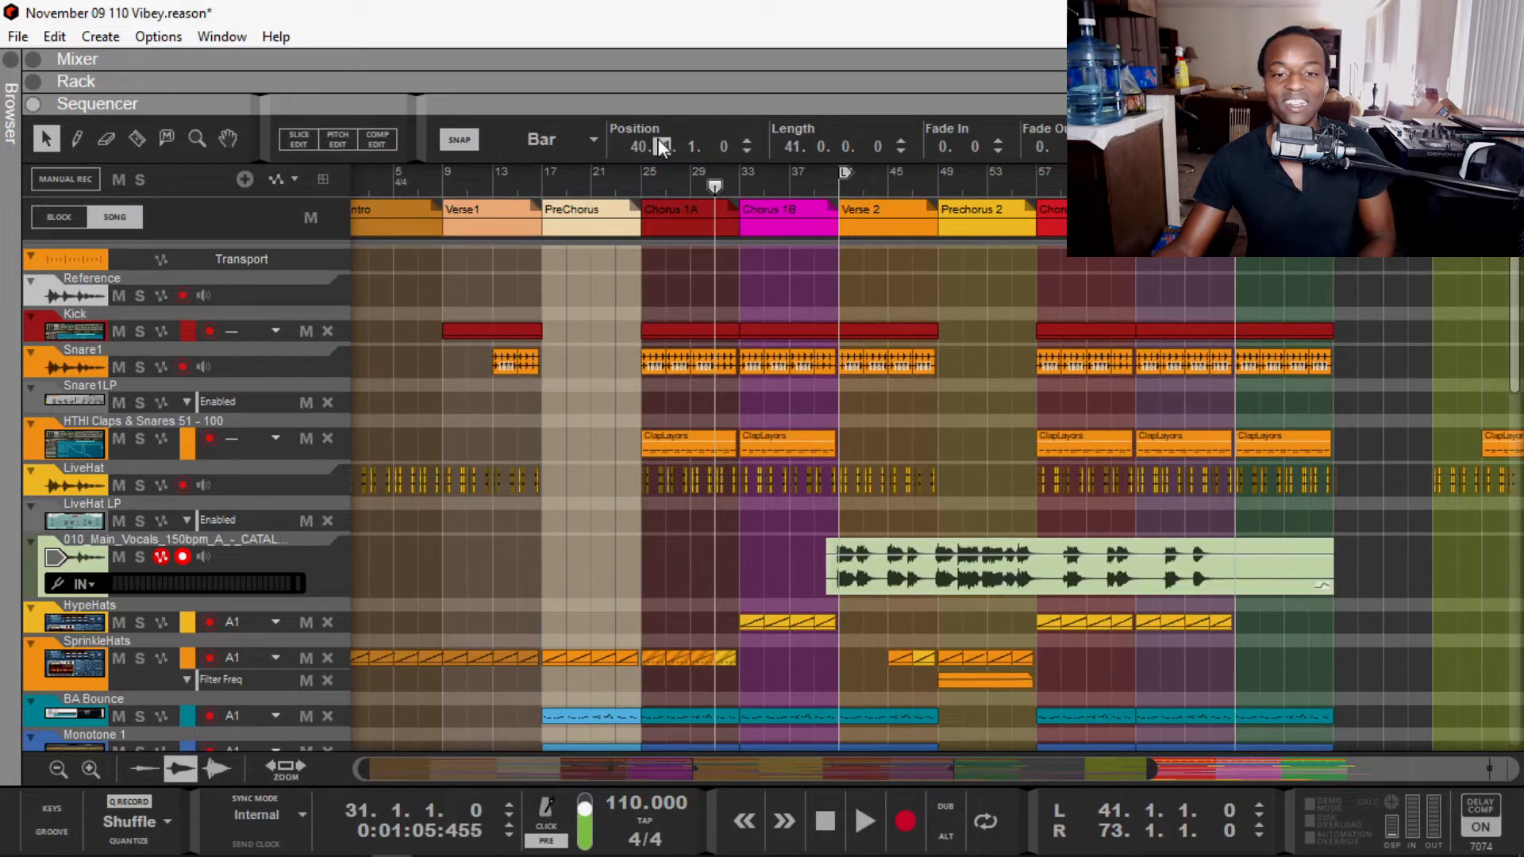
scroll(659, 141, down, 1)
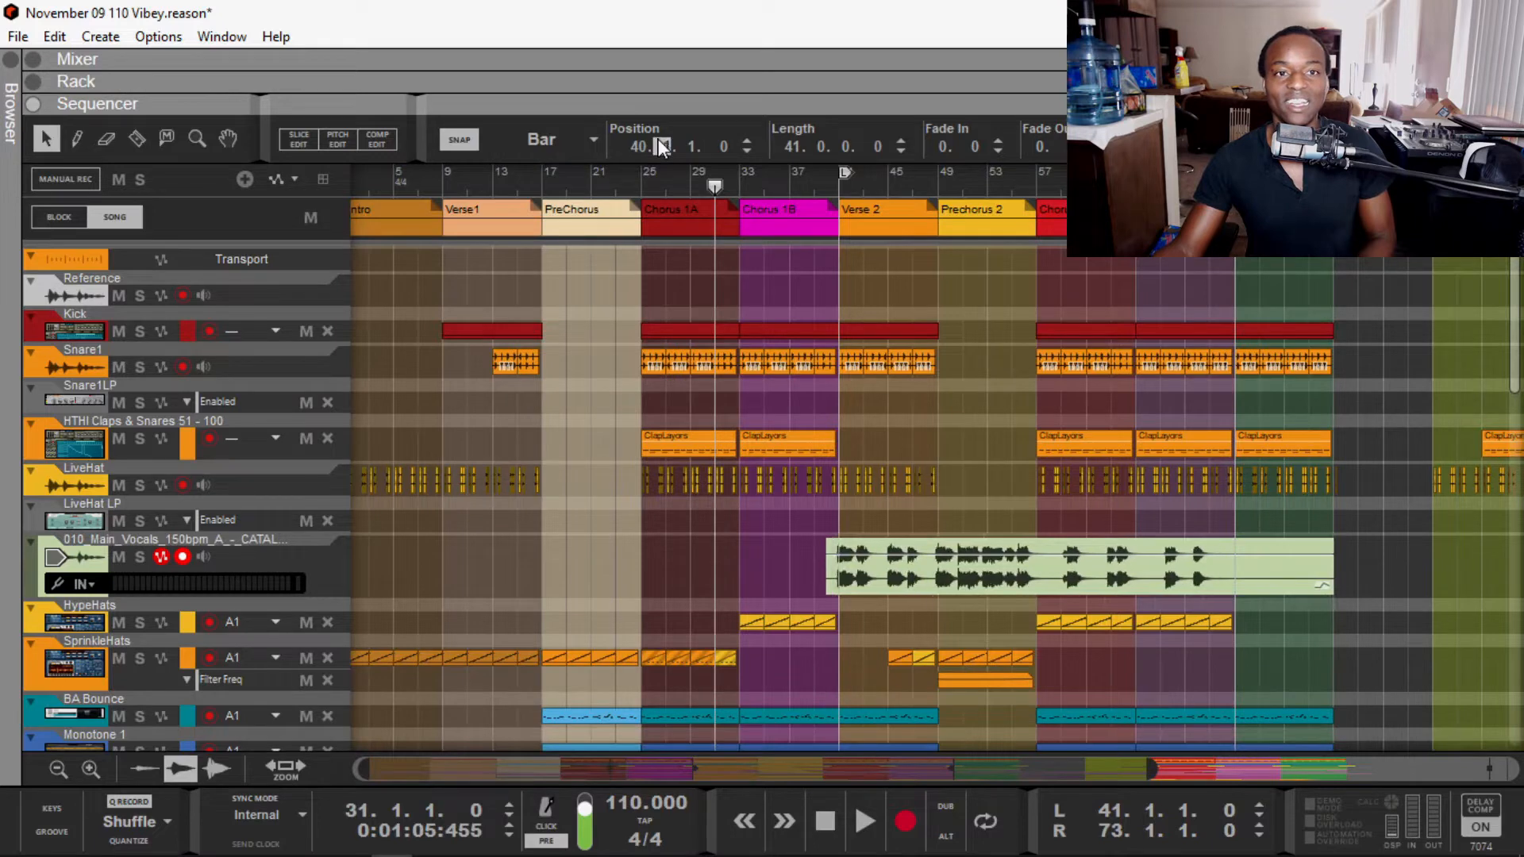
click(786, 269)
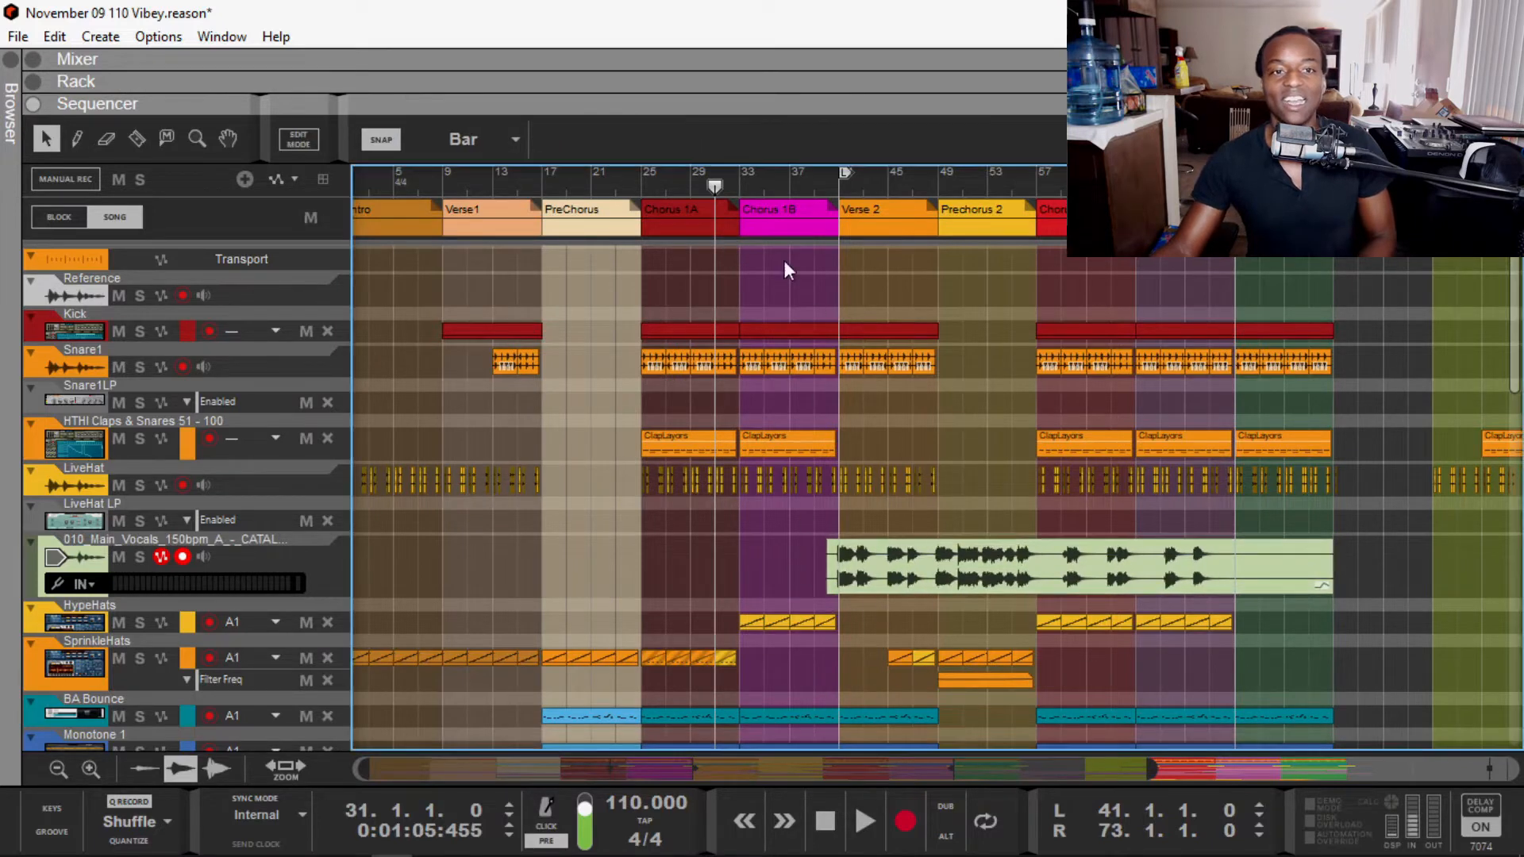
click(911, 582)
click(667, 144)
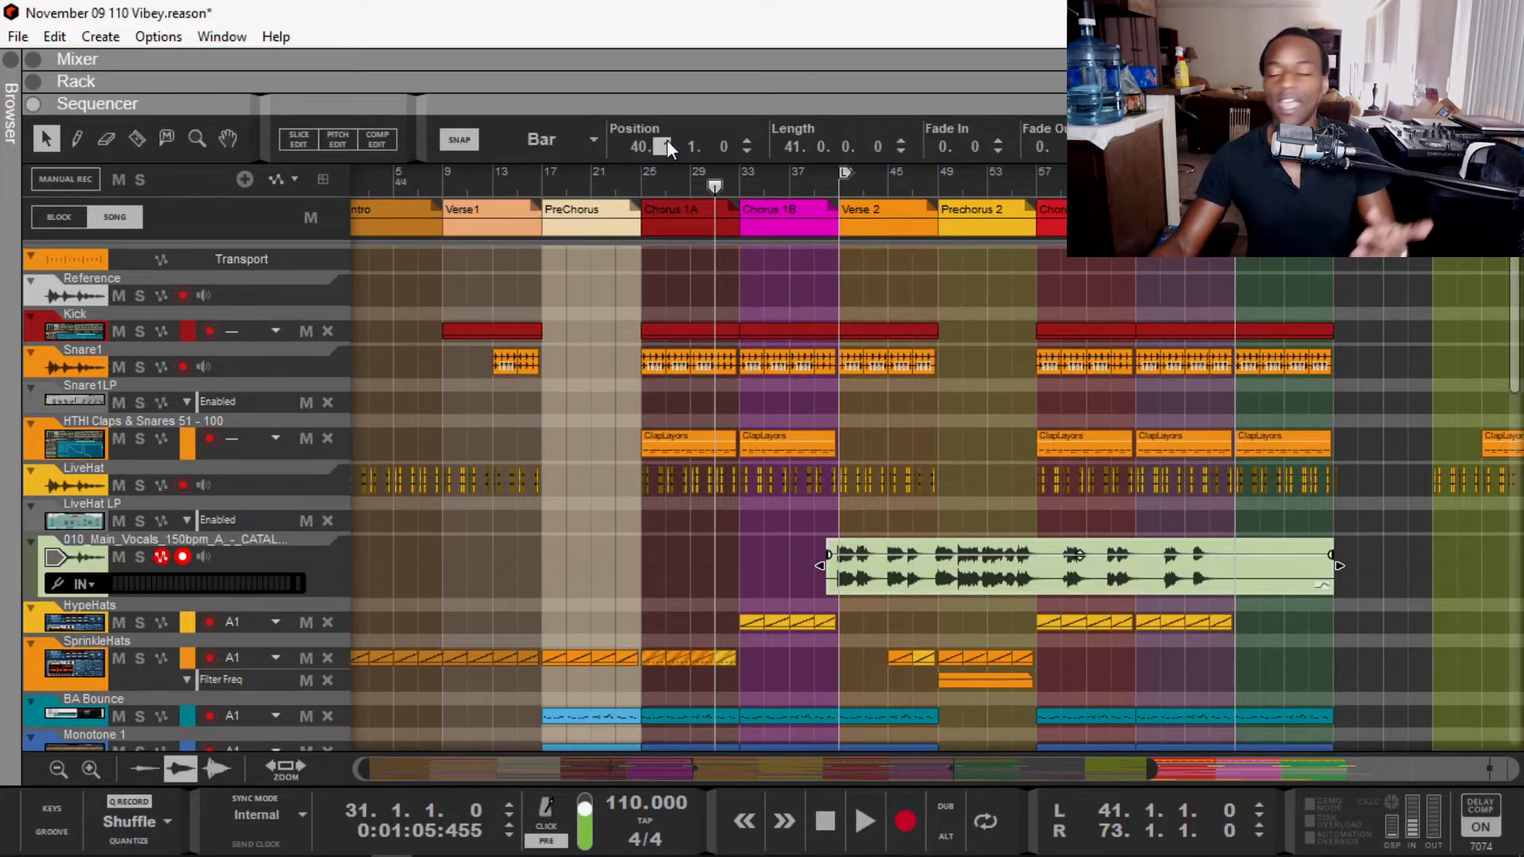
click(803, 541)
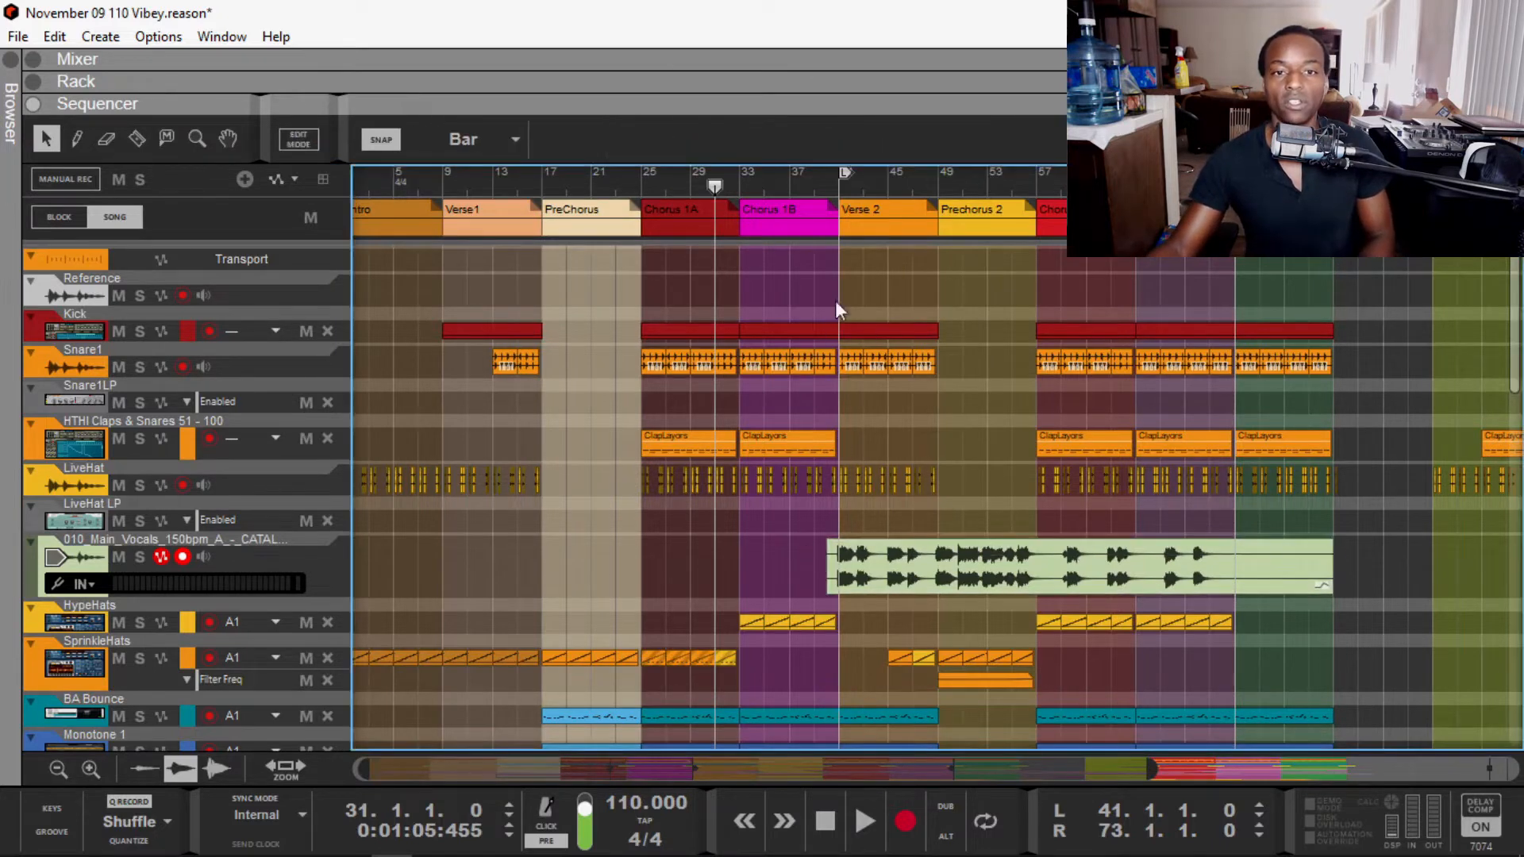
Step: Play the moved vocals from bar 36 into Verse 2 and open the vocal clip for slice editing
click(777, 172)
key(space)
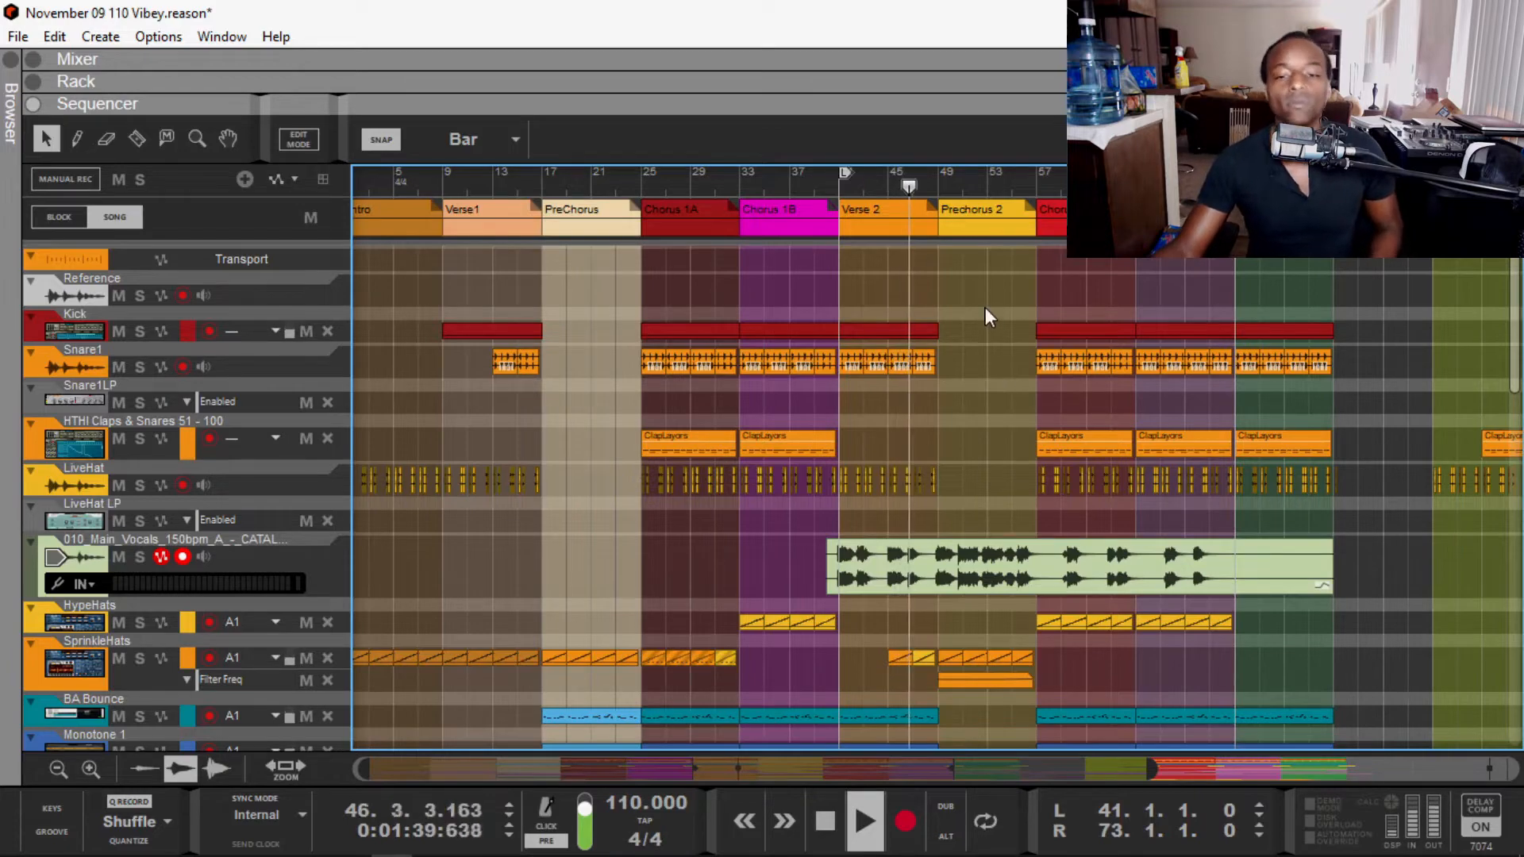
double_click(898, 548)
key(space)
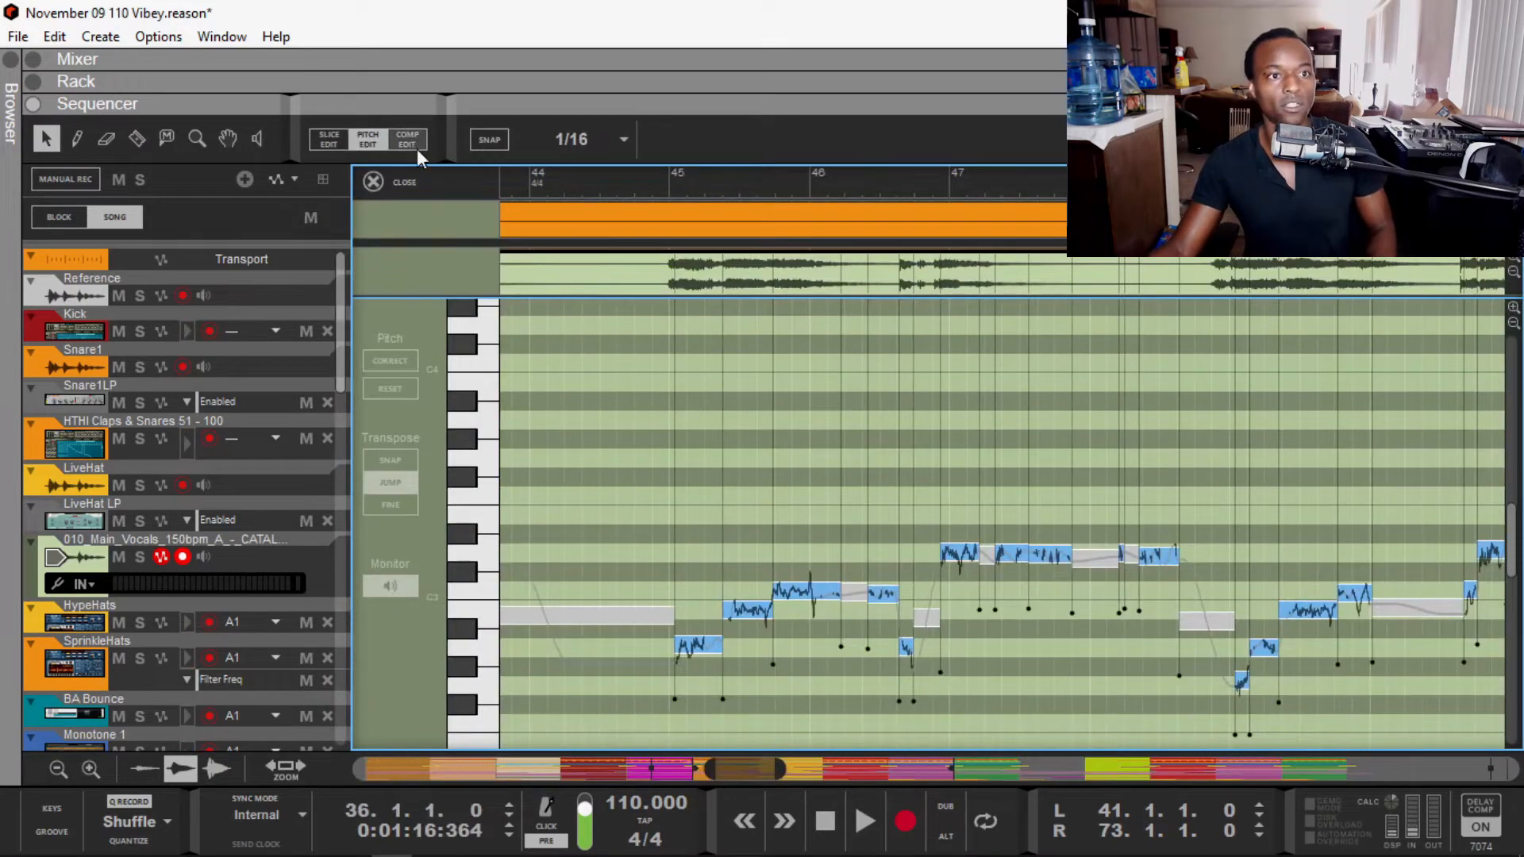
click(330, 139)
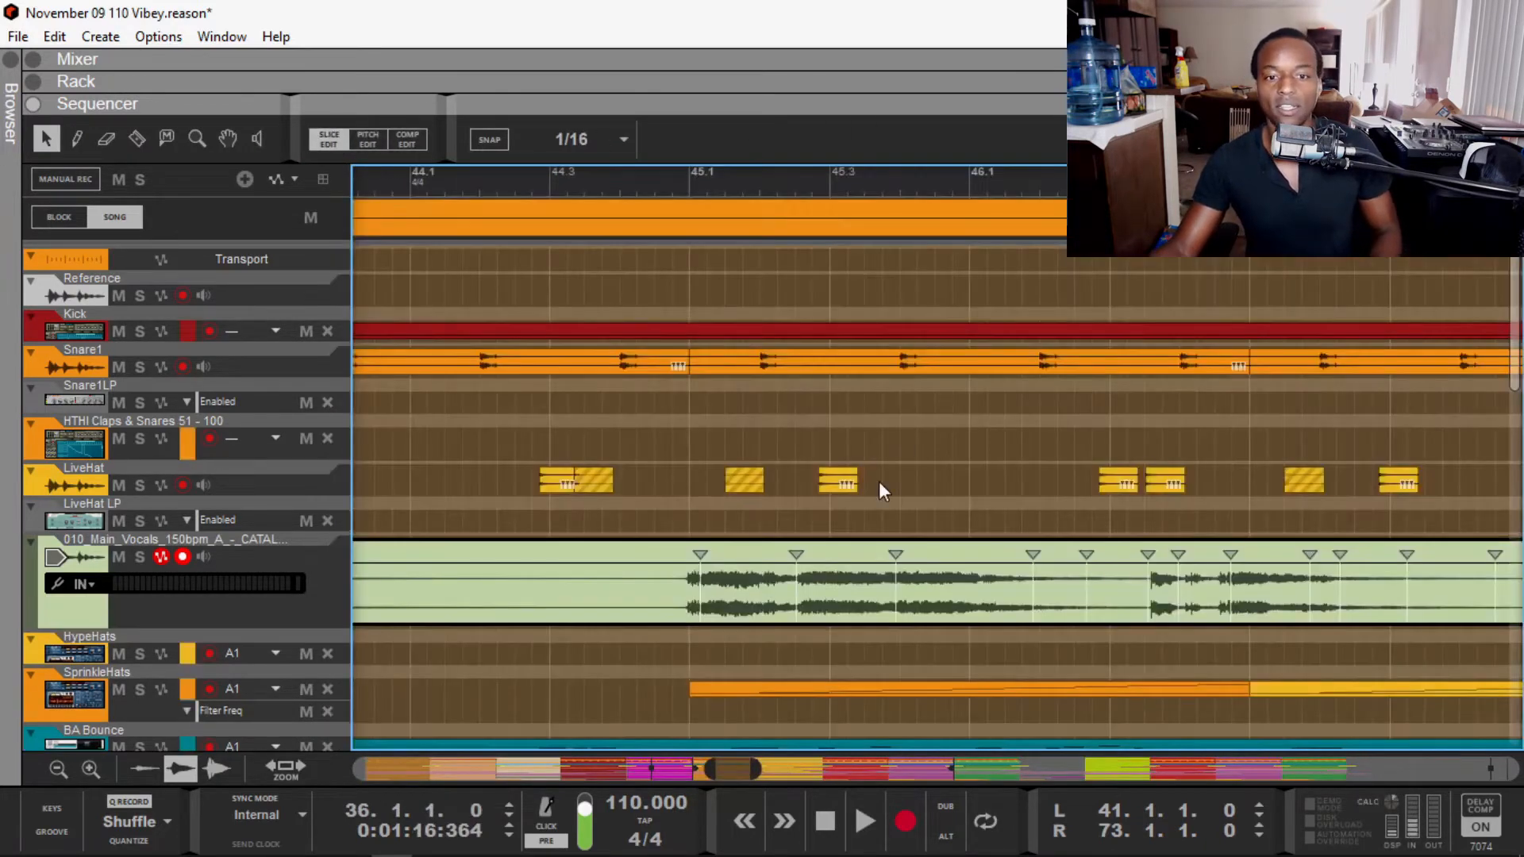
Step: Play the vocal clip with the beat from about bar 44 to check the phrases starting at bars 45 and 46
click(819, 176)
key(space)
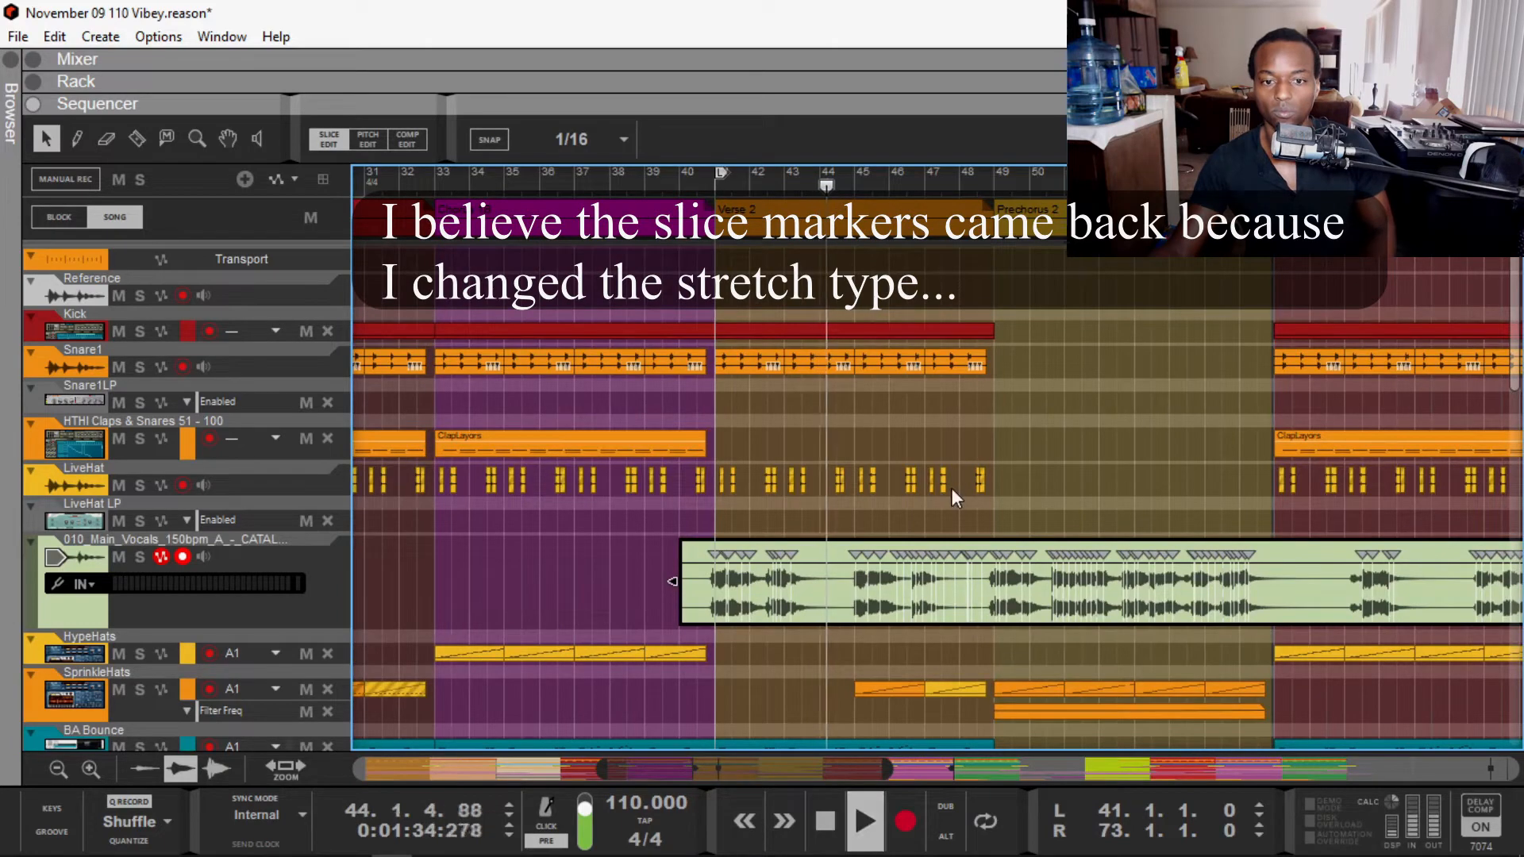
scroll(952, 487, up, 5)
scroll(824, 520, down, 3)
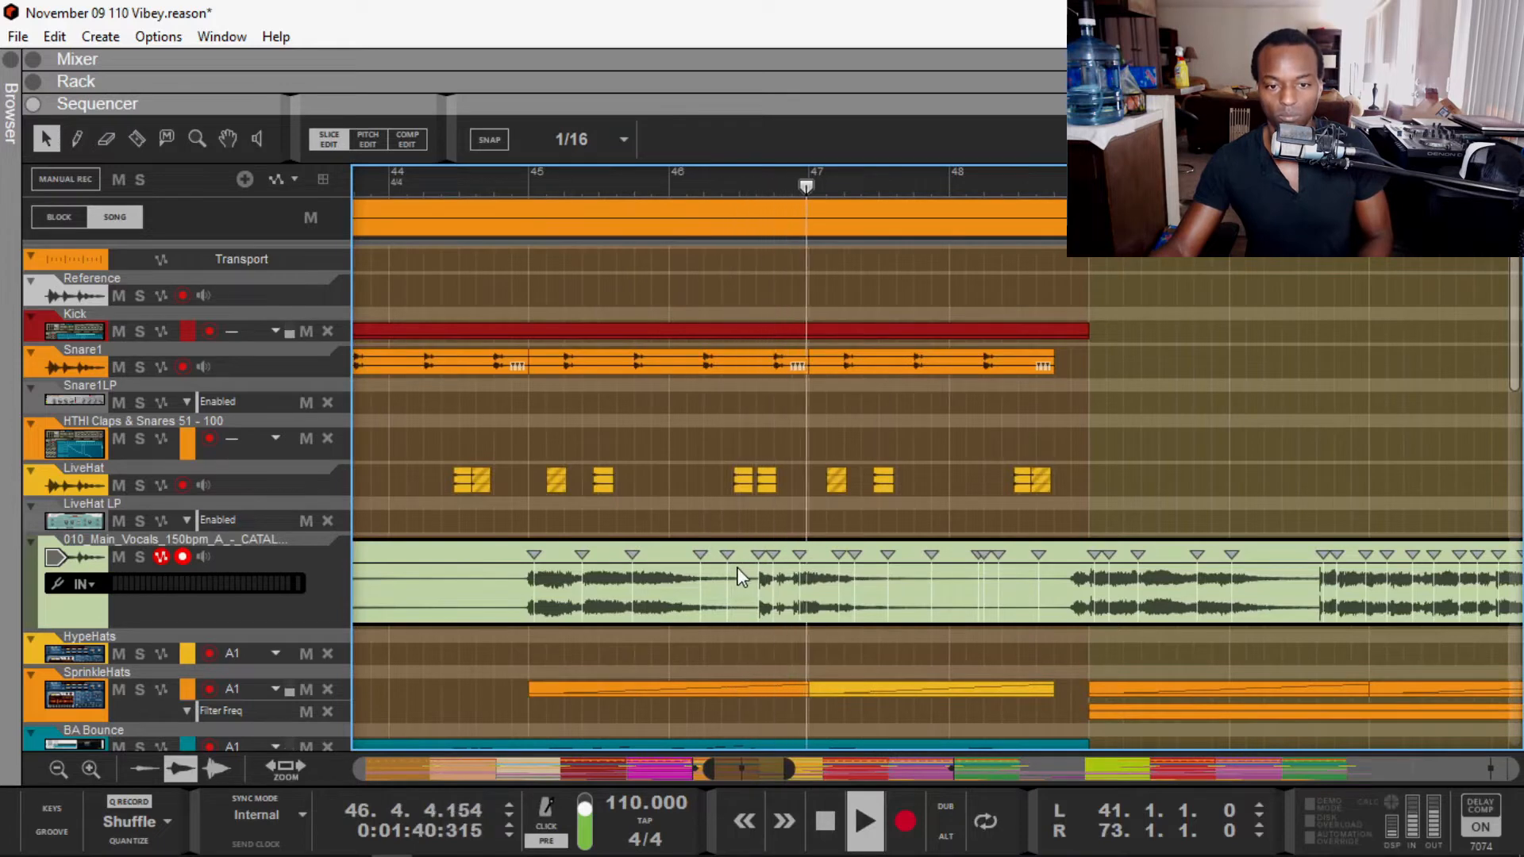
key(space)
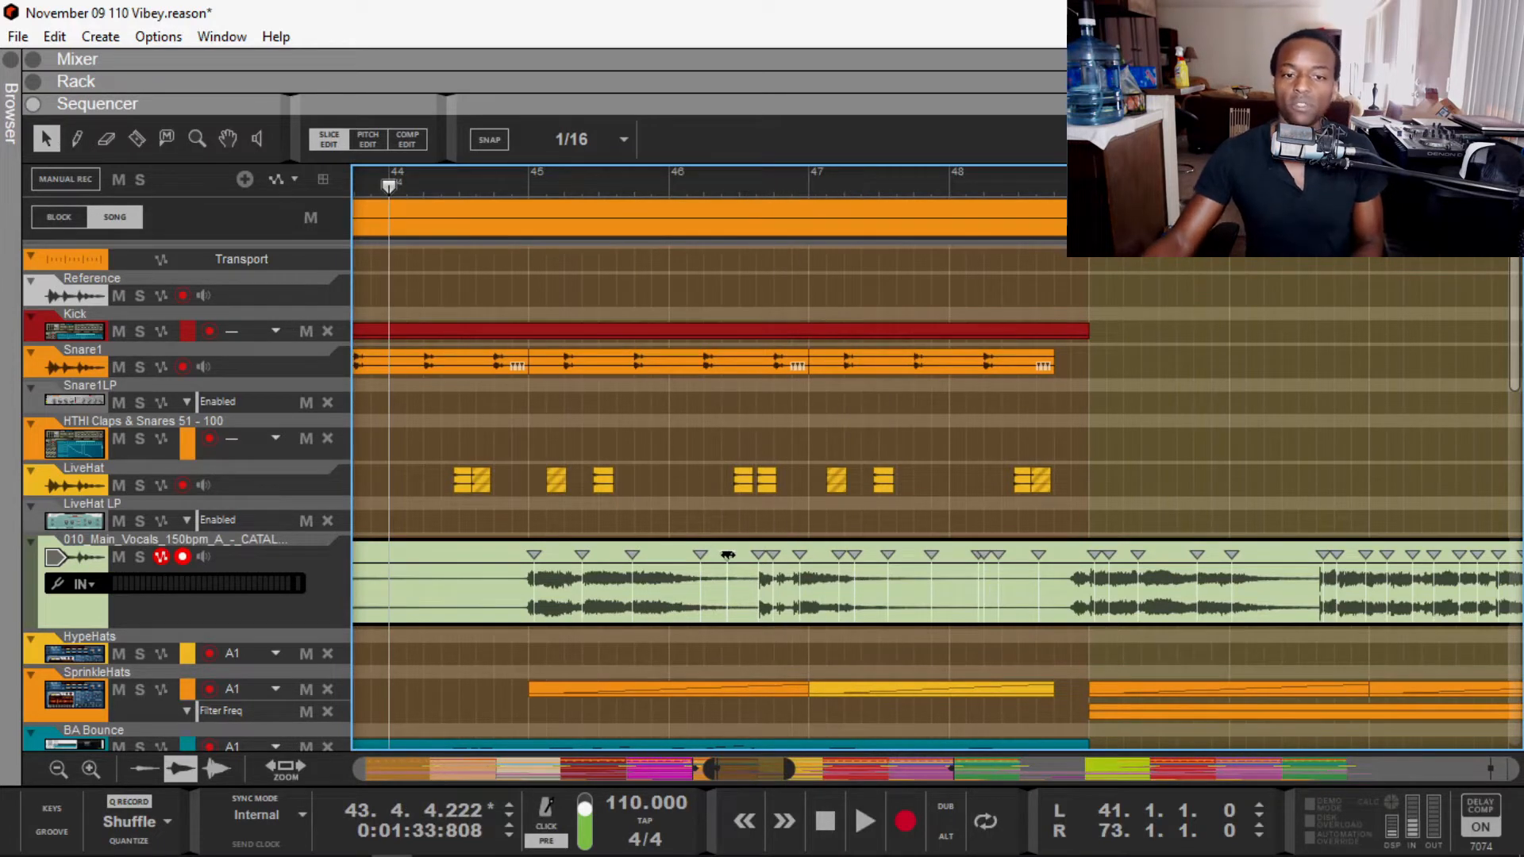
Step: Replace the slice markers on the vocal phrase between about 46.3 and 47.3 with a single marker at its start
click(930, 556)
drag(789, 555, 761, 561)
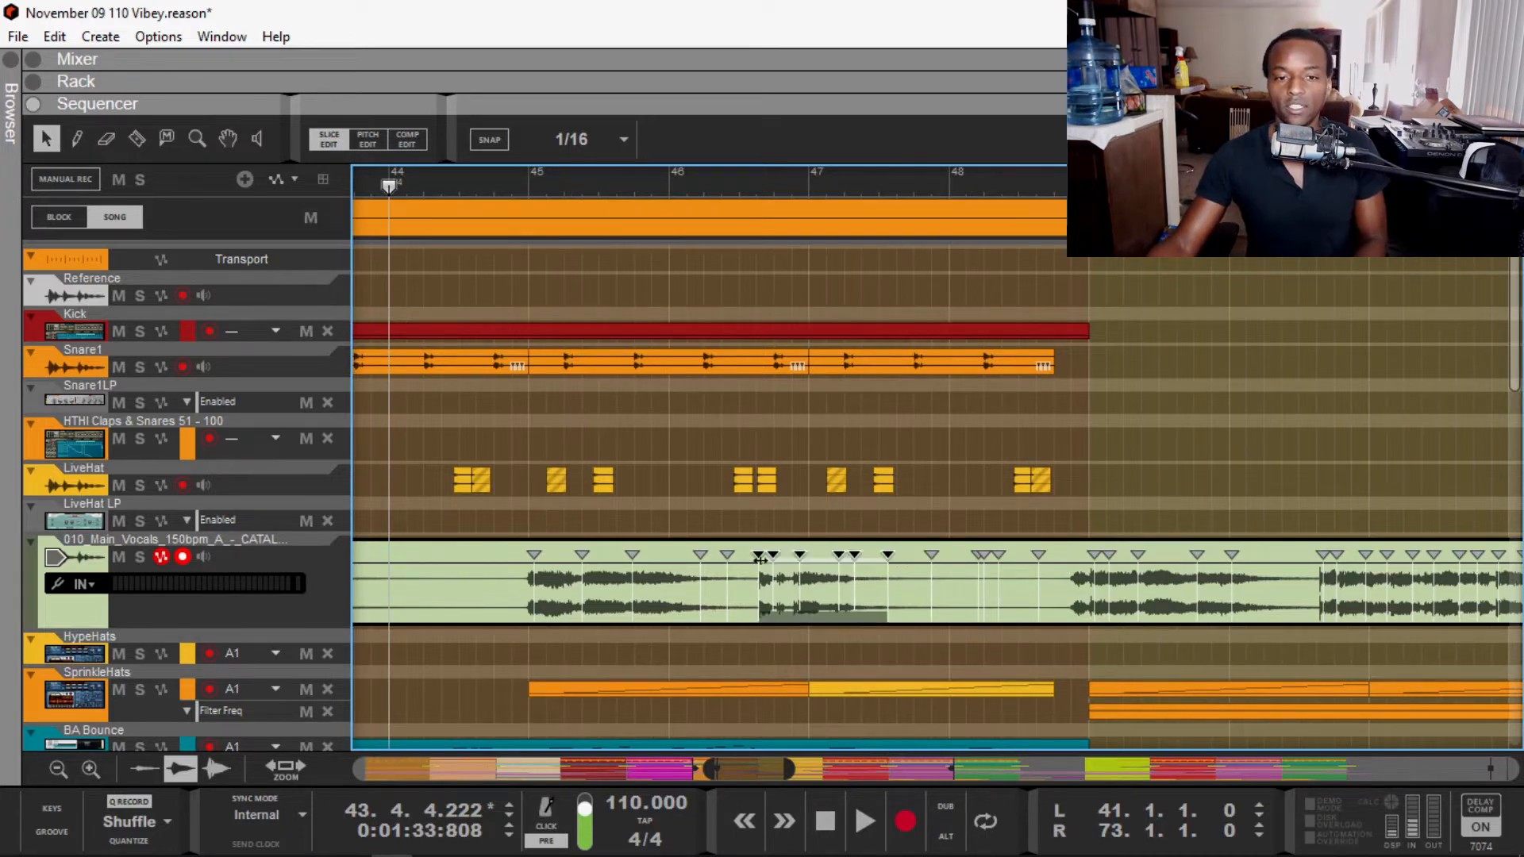
key(Delete)
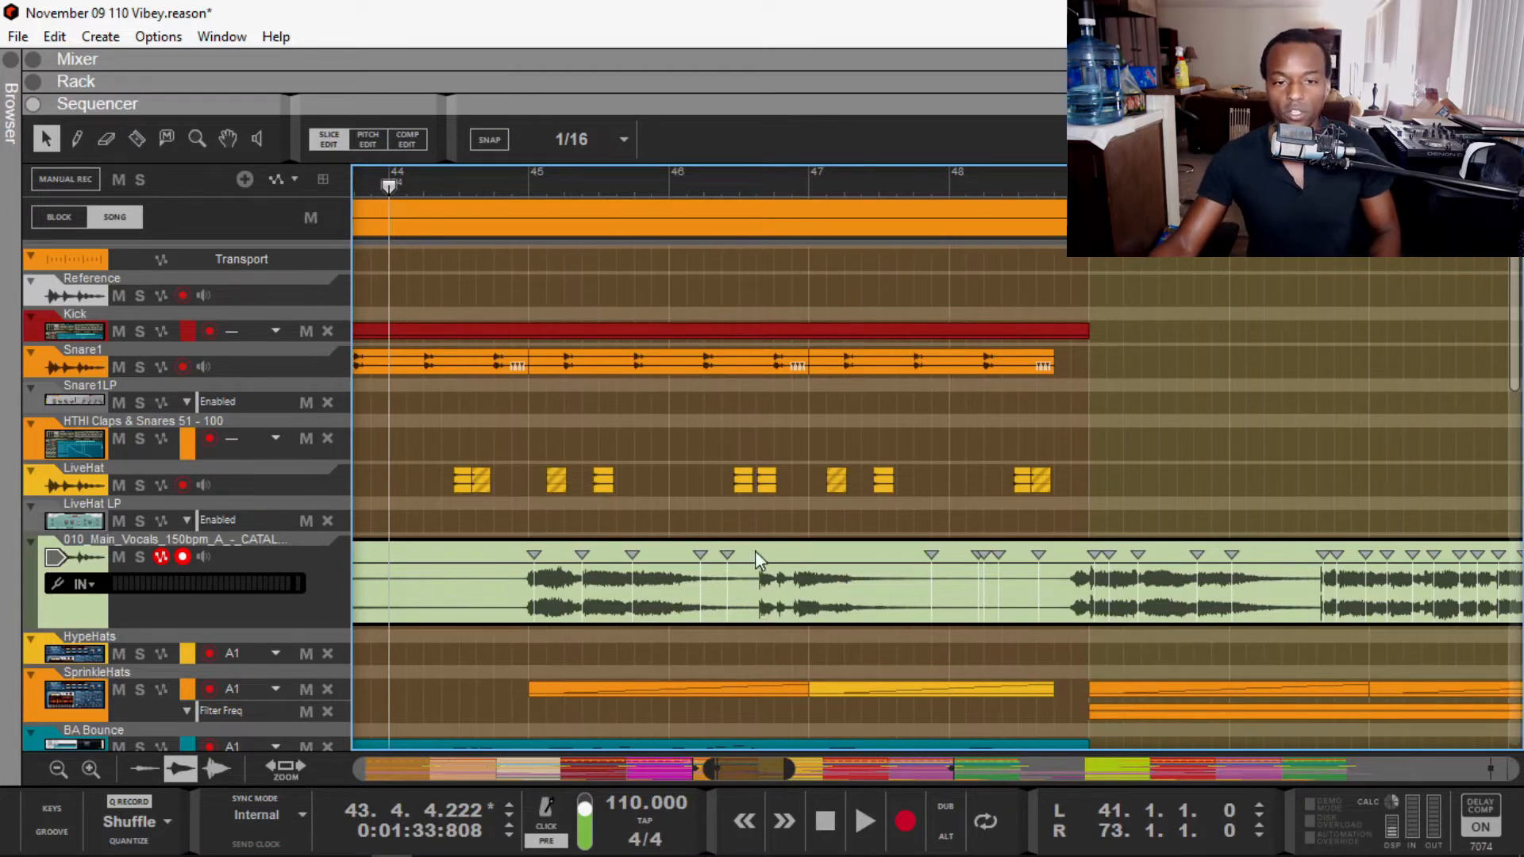
key(w)
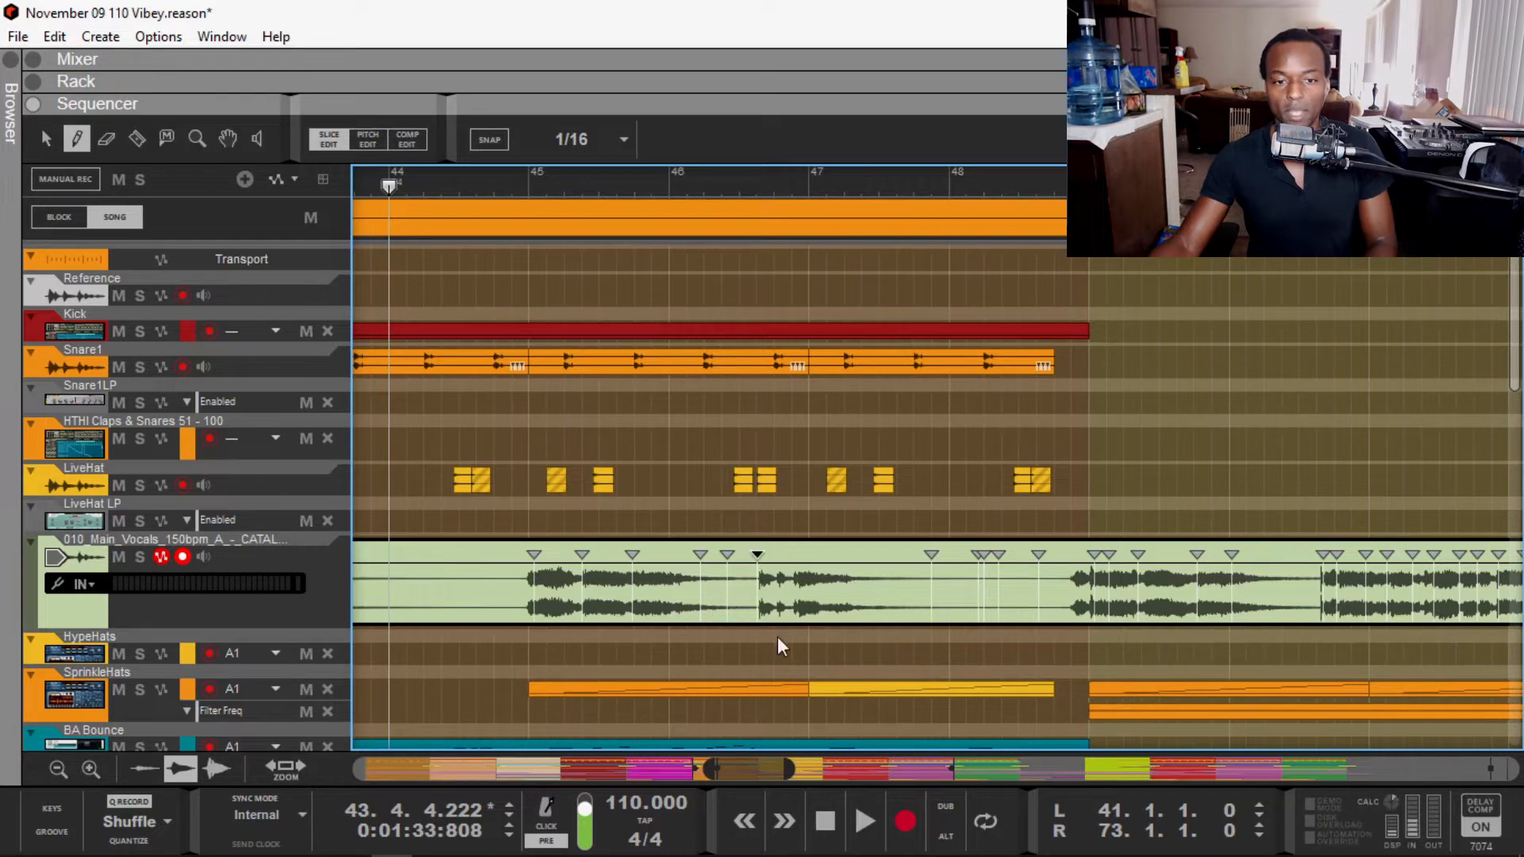
key(q)
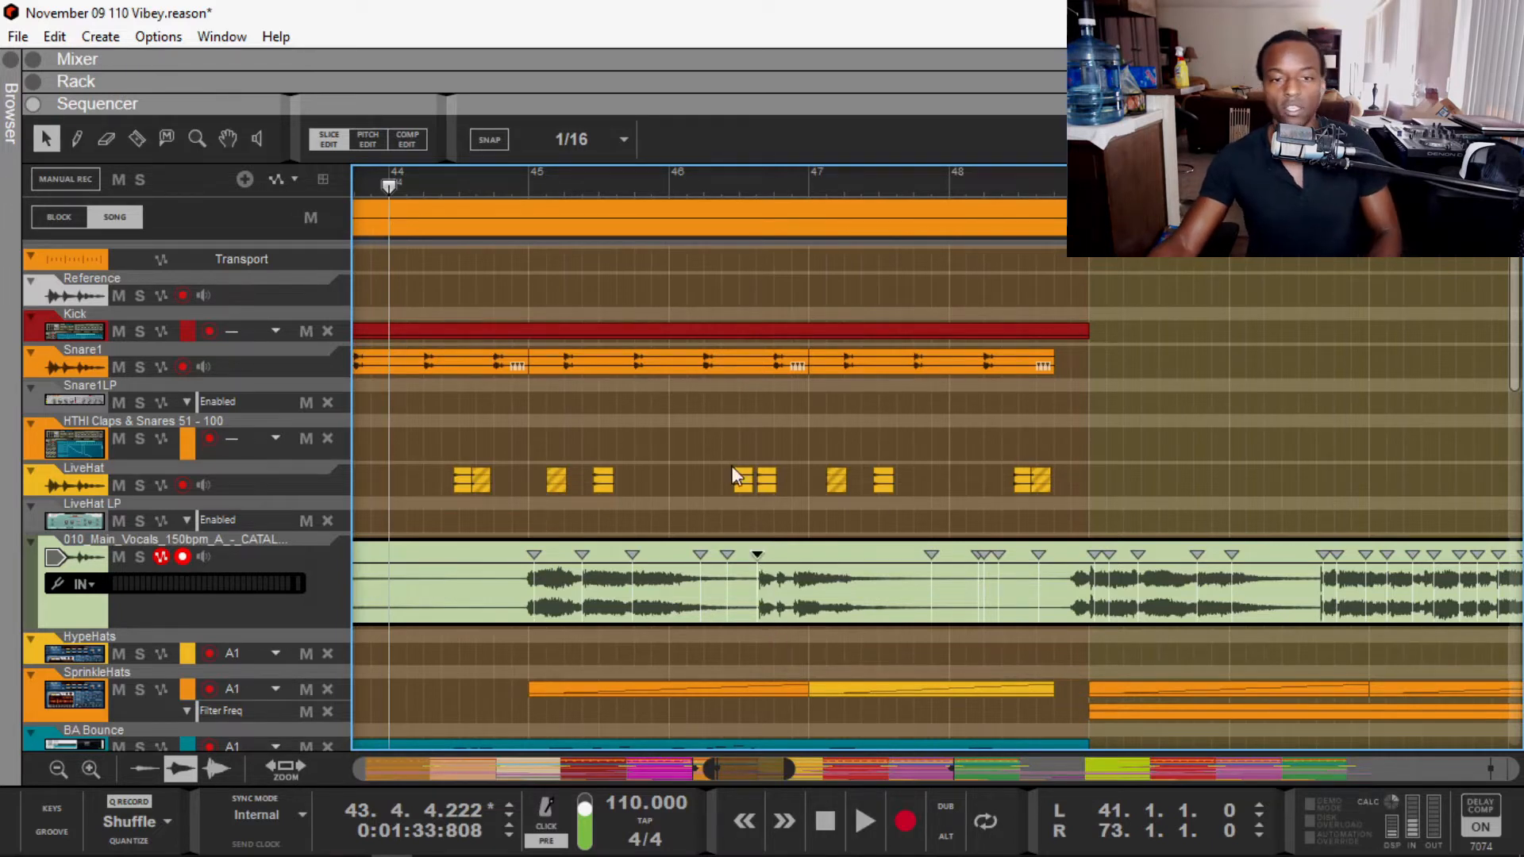
Step: Play the vocals with the beat from just before bar 44 to check the timing of the re-marked phrase
key(space)
key(space)
key(space)
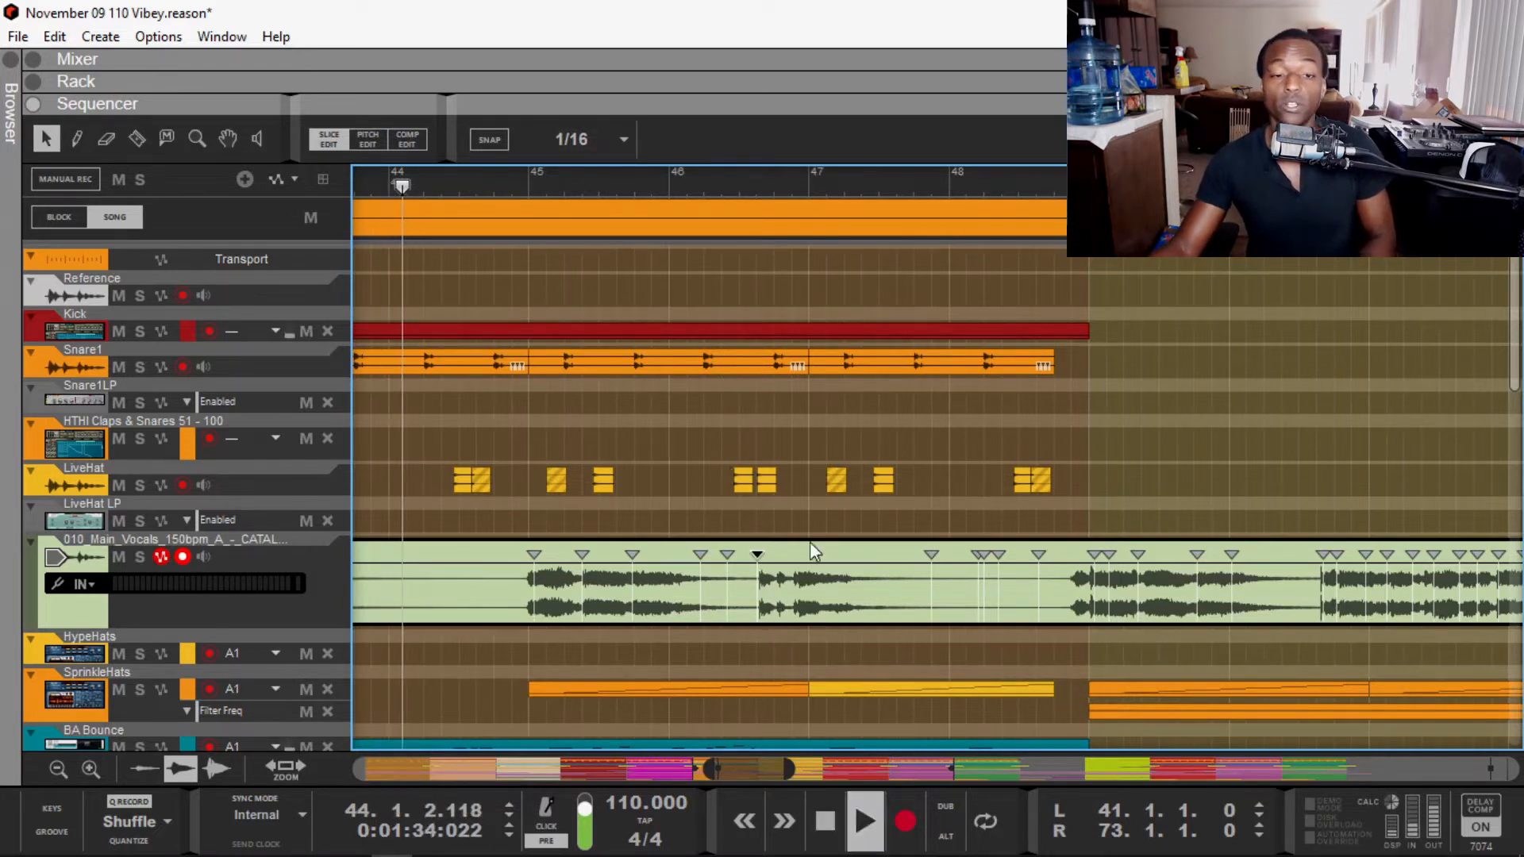
scroll(794, 594, up, 2)
key(space)
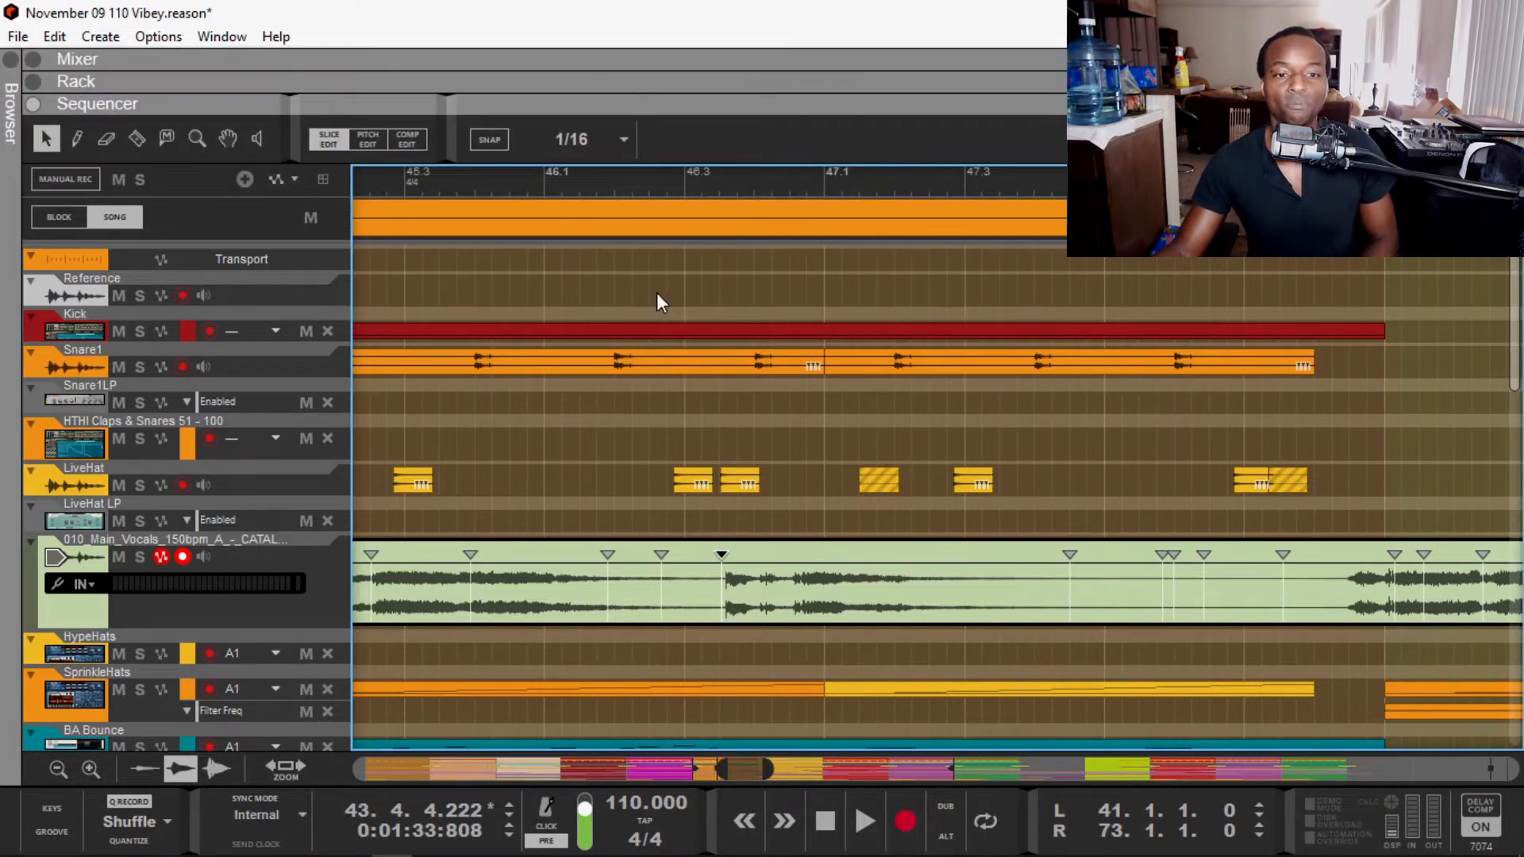
Step: Play the phrase from the end of bar 45 and shift its starting slice marker slightly earlier, to about 46.3.3
click(487, 182)
key(space)
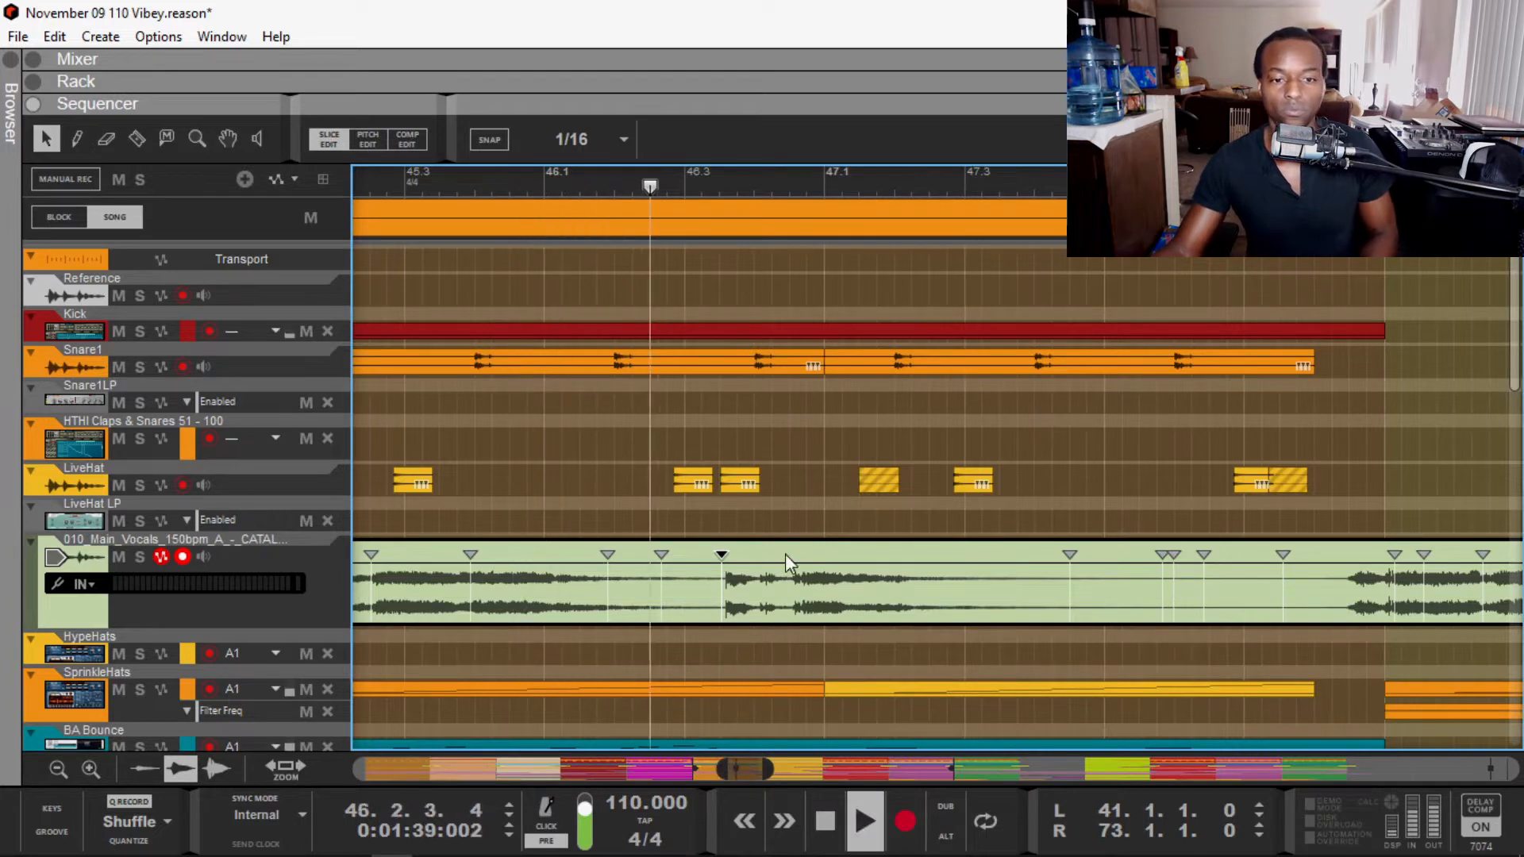
scroll(785, 556, up, 3)
scroll(784, 554, up, 2)
key(space)
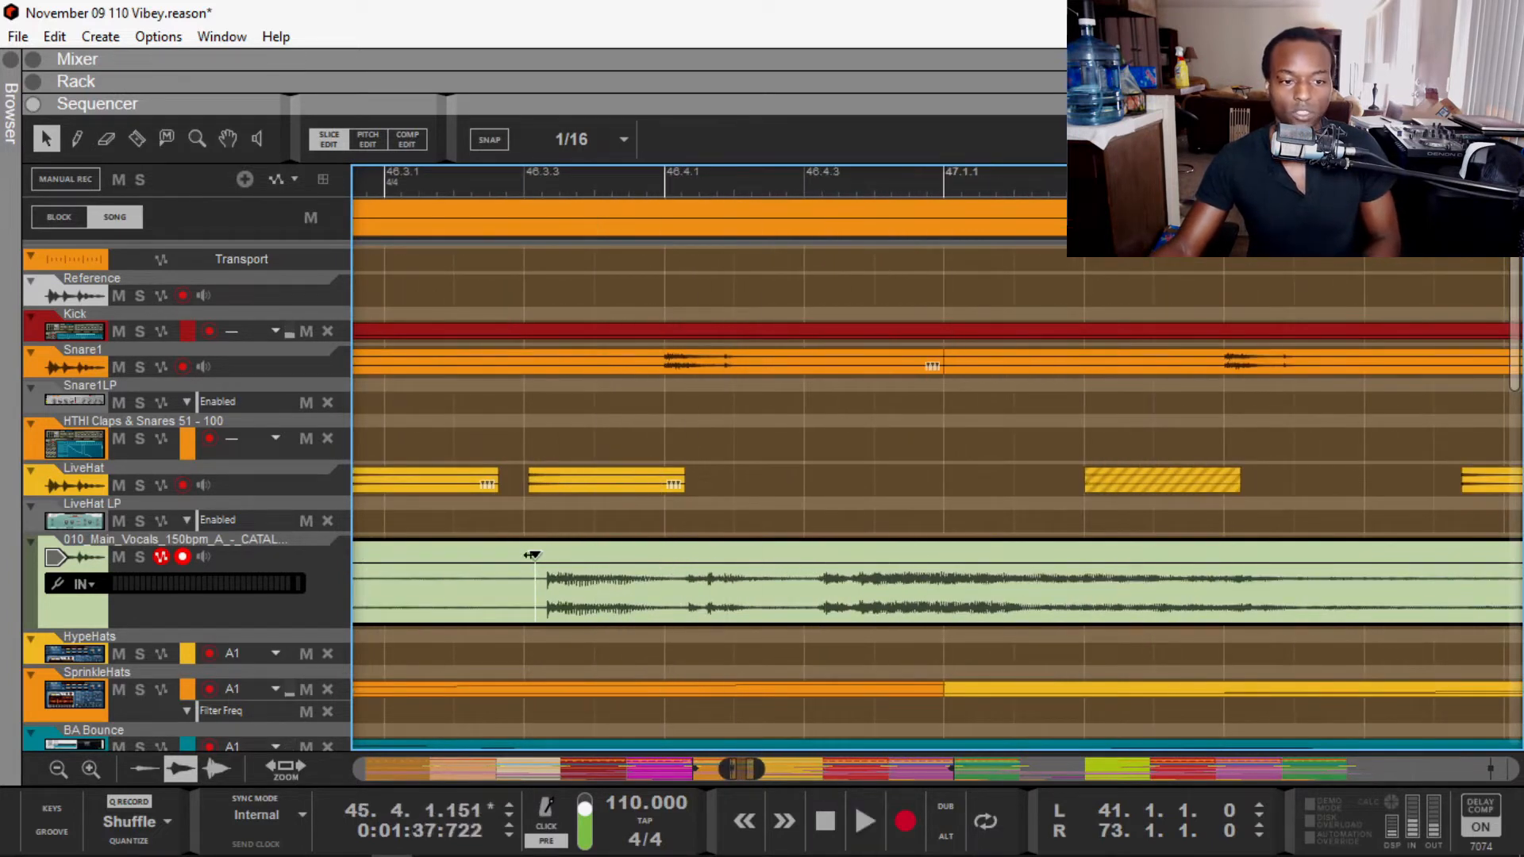
drag(524, 555, 517, 557)
scroll(605, 629, down, 2)
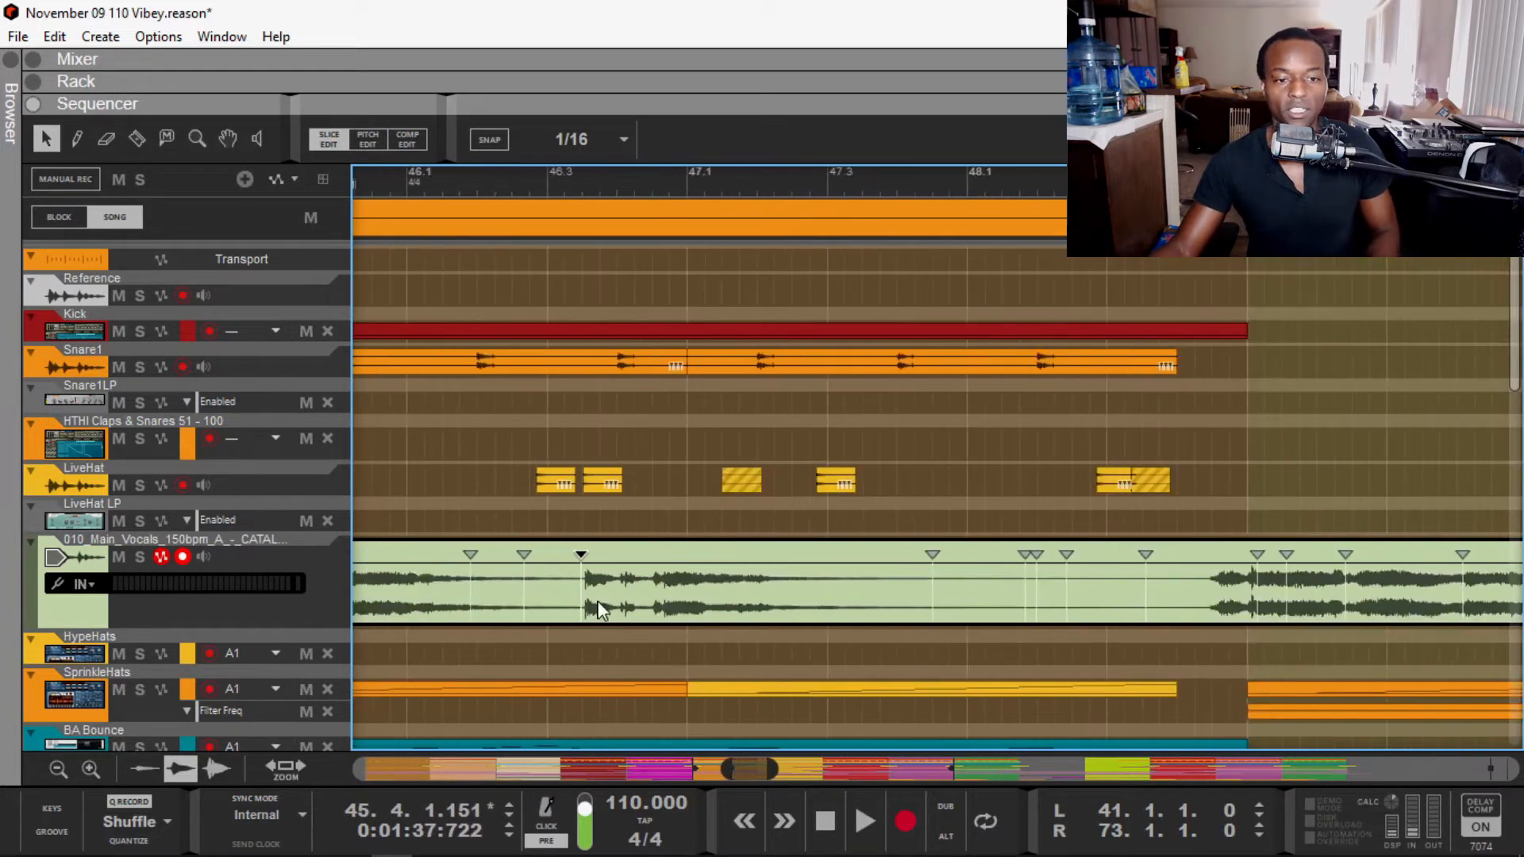
Step: Play the shifted vocal phrase against the beat, including a pass from just before bar 45 into bar 47
key(space)
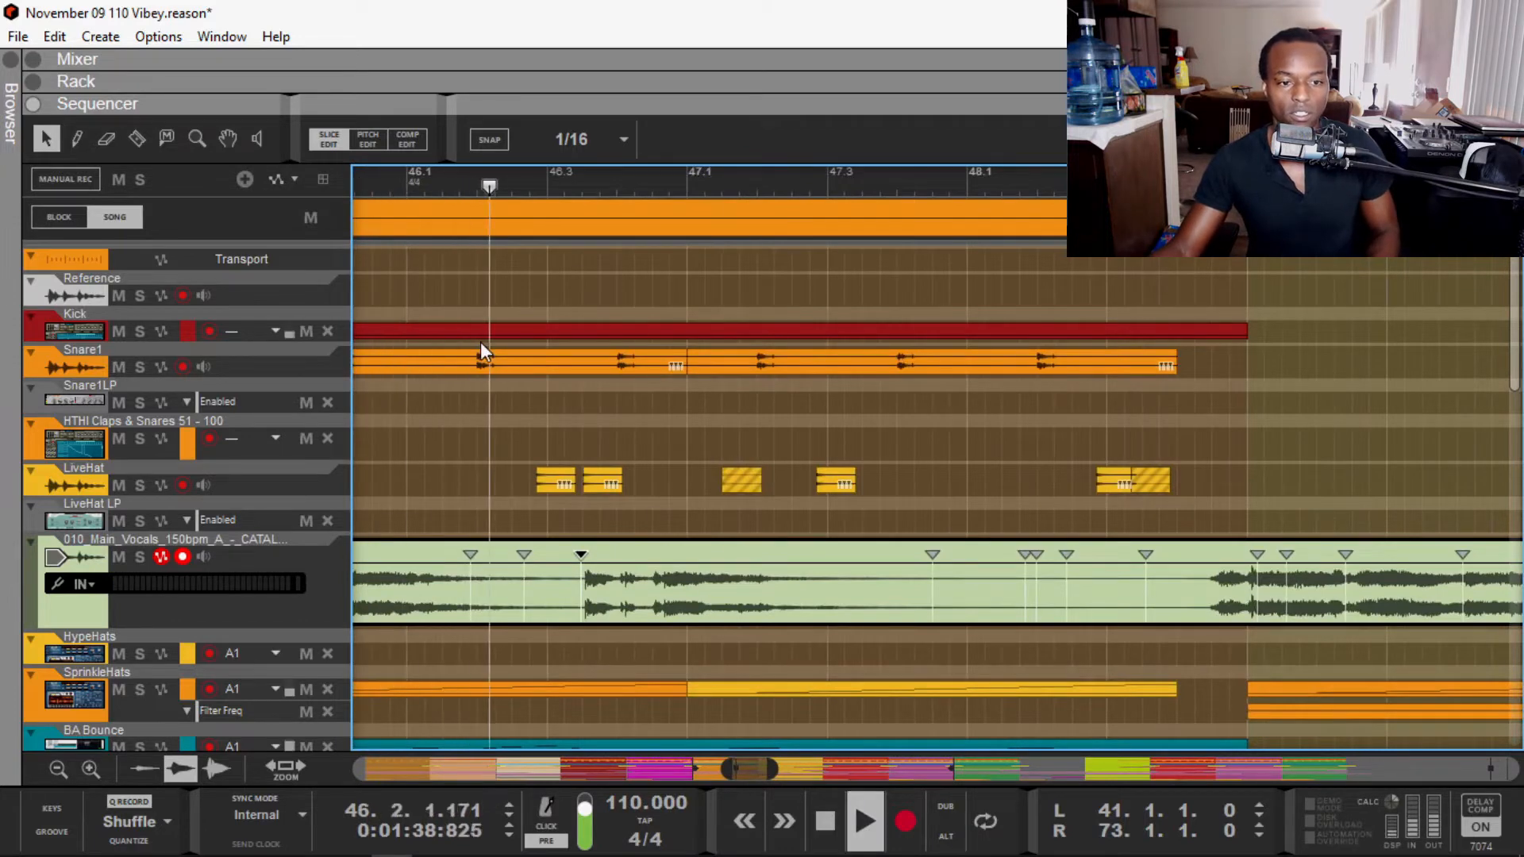
scroll(480, 342, down, 2)
key(space)
scroll(496, 337, left, 4)
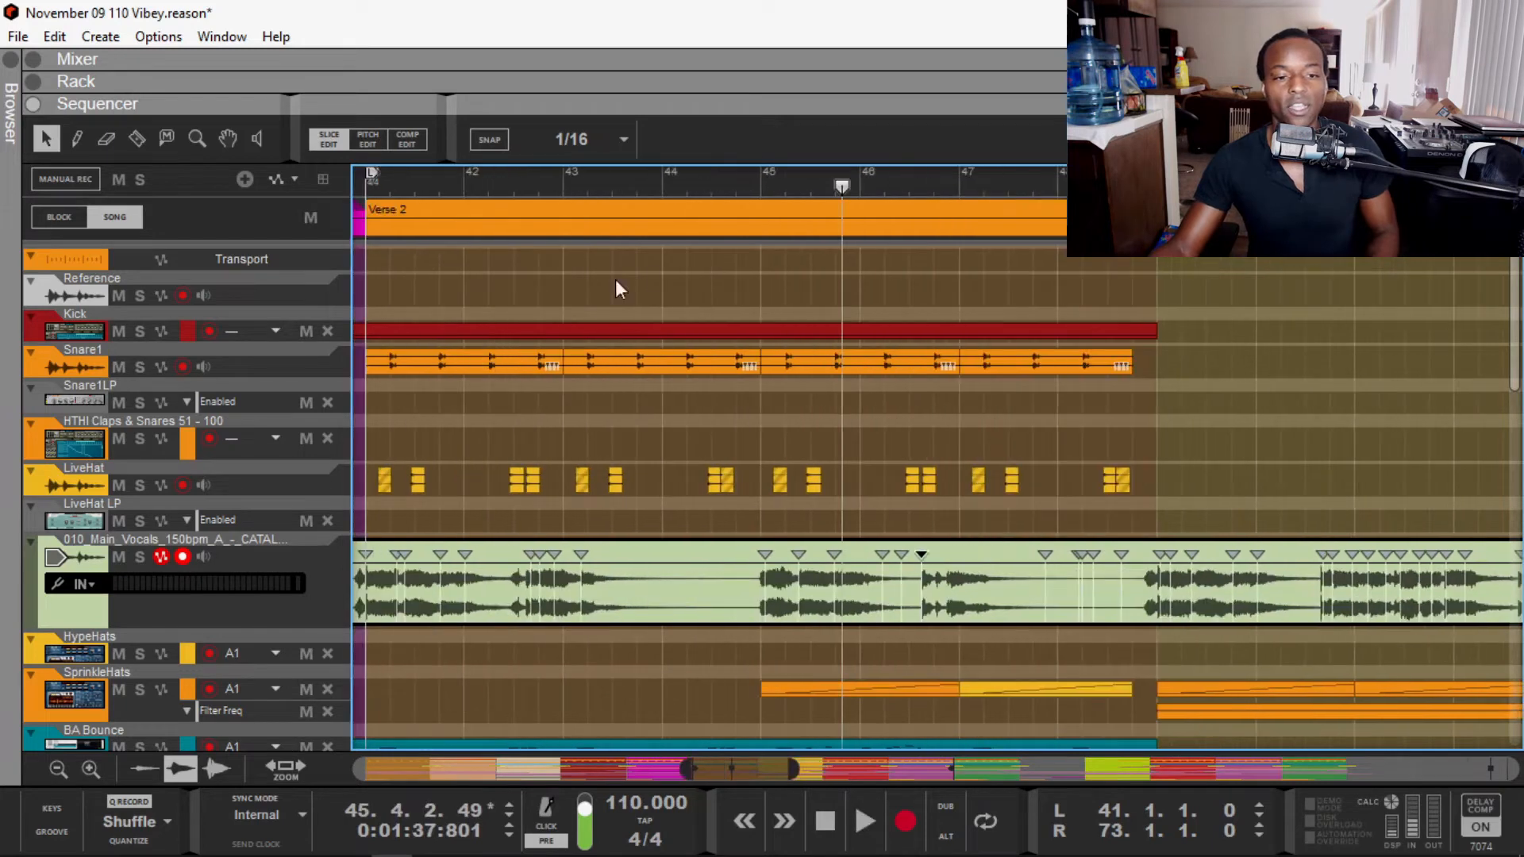
click(746, 174)
key(space)
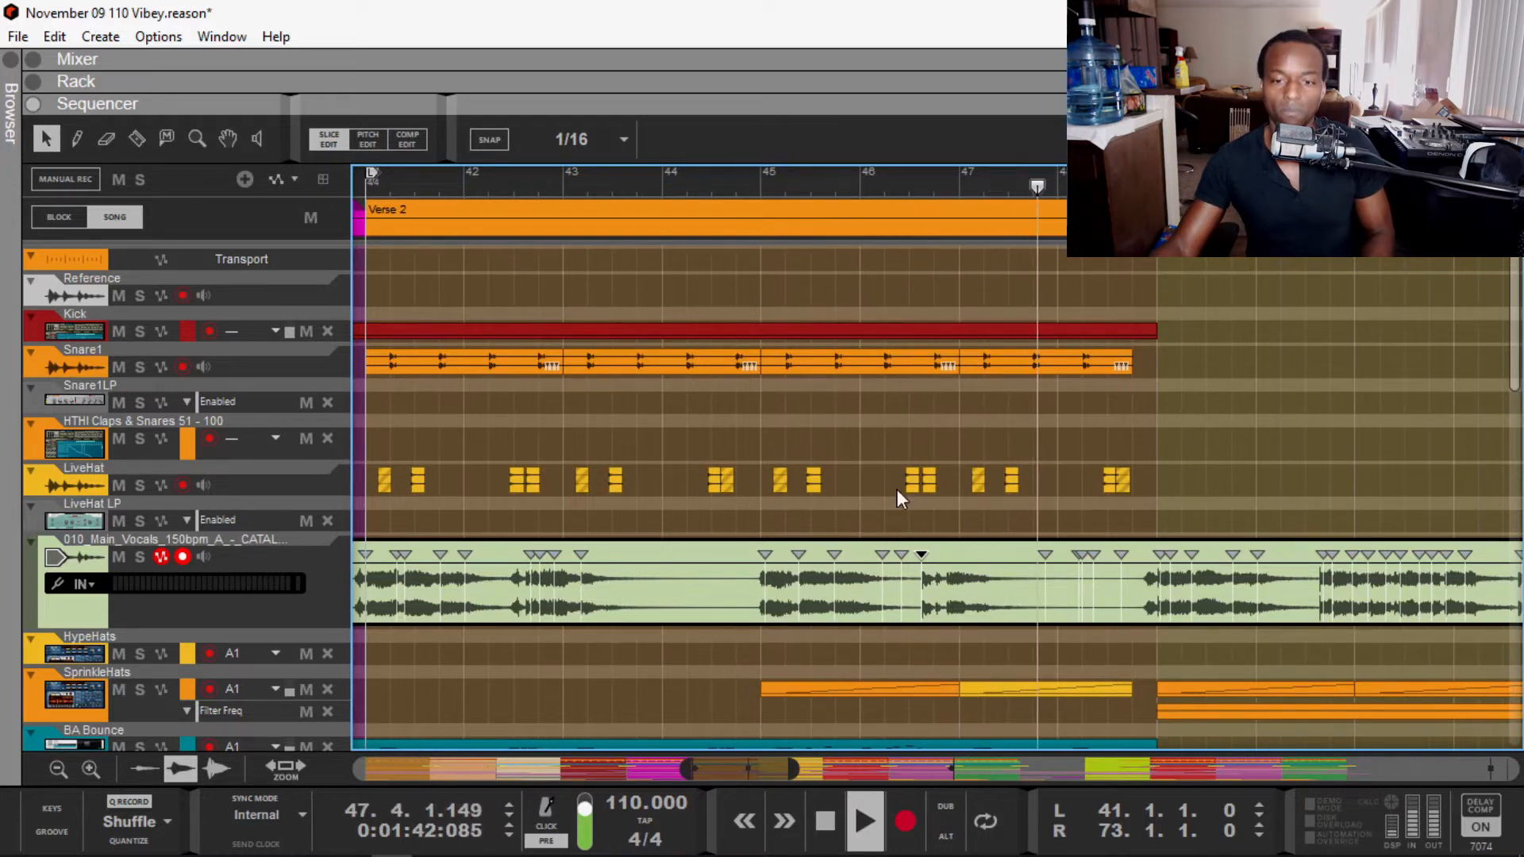
scroll(937, 560, up, 5)
key(space)
Step: Play from about 46.2.3, add a slice marker at the second vocal onset after 46.4, and shift it slightly earlier to about 46.4.3
click(705, 185)
key(space)
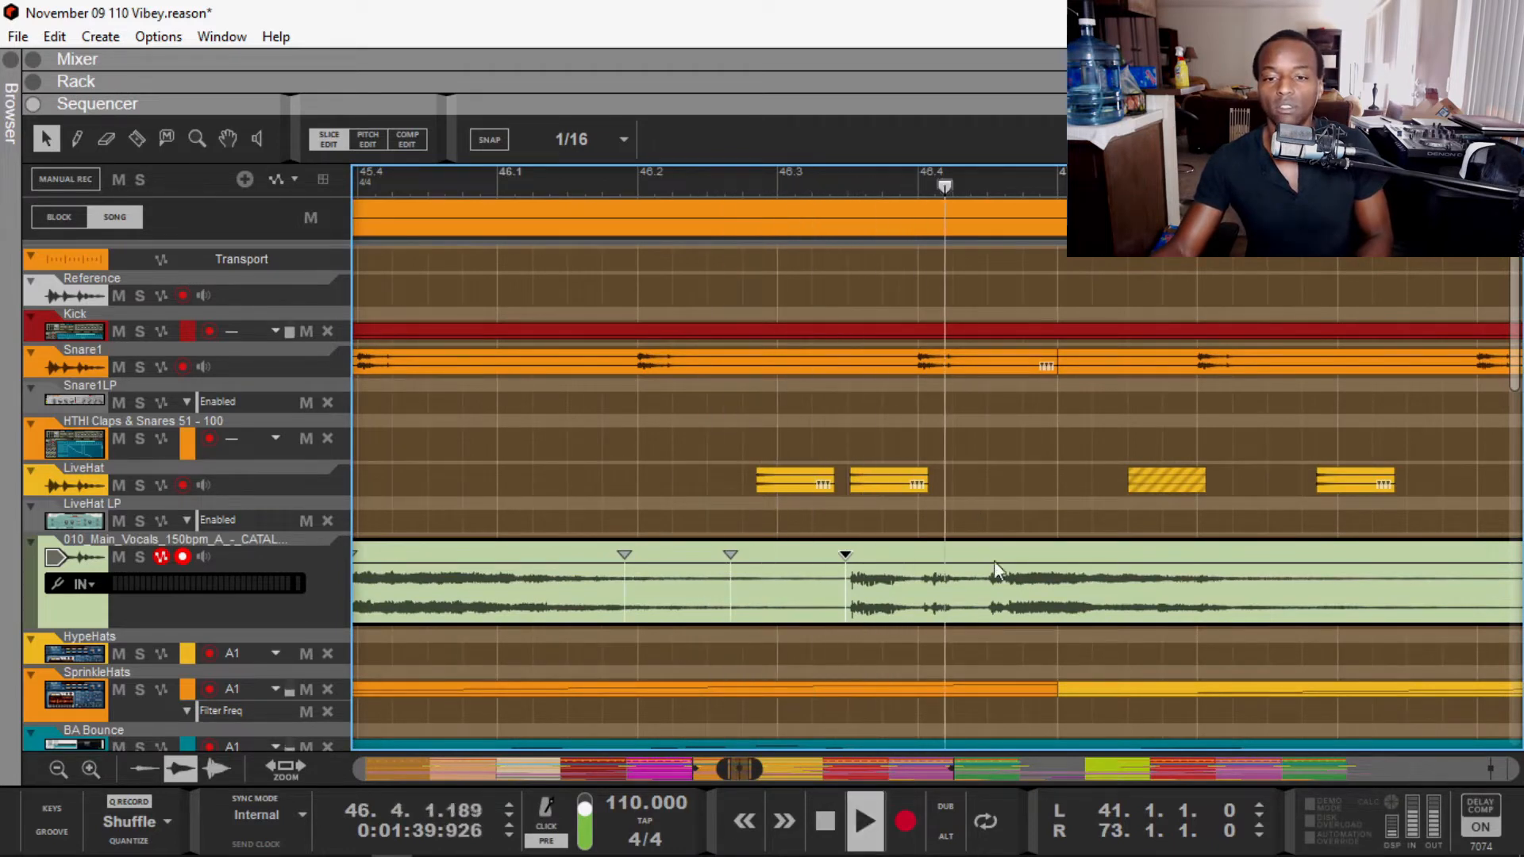
key(space)
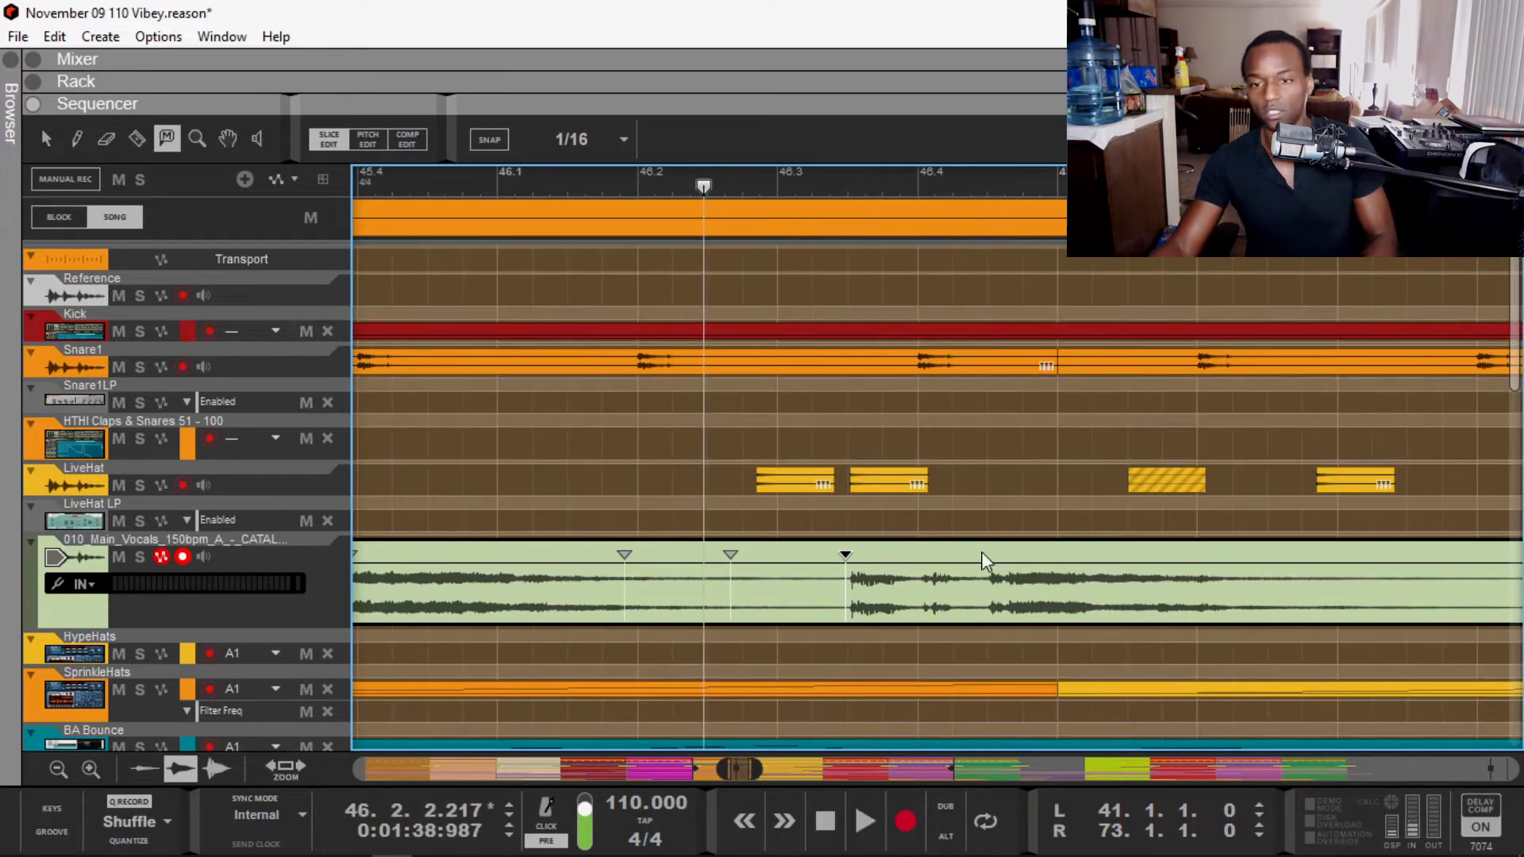
key(w)
click(990, 604)
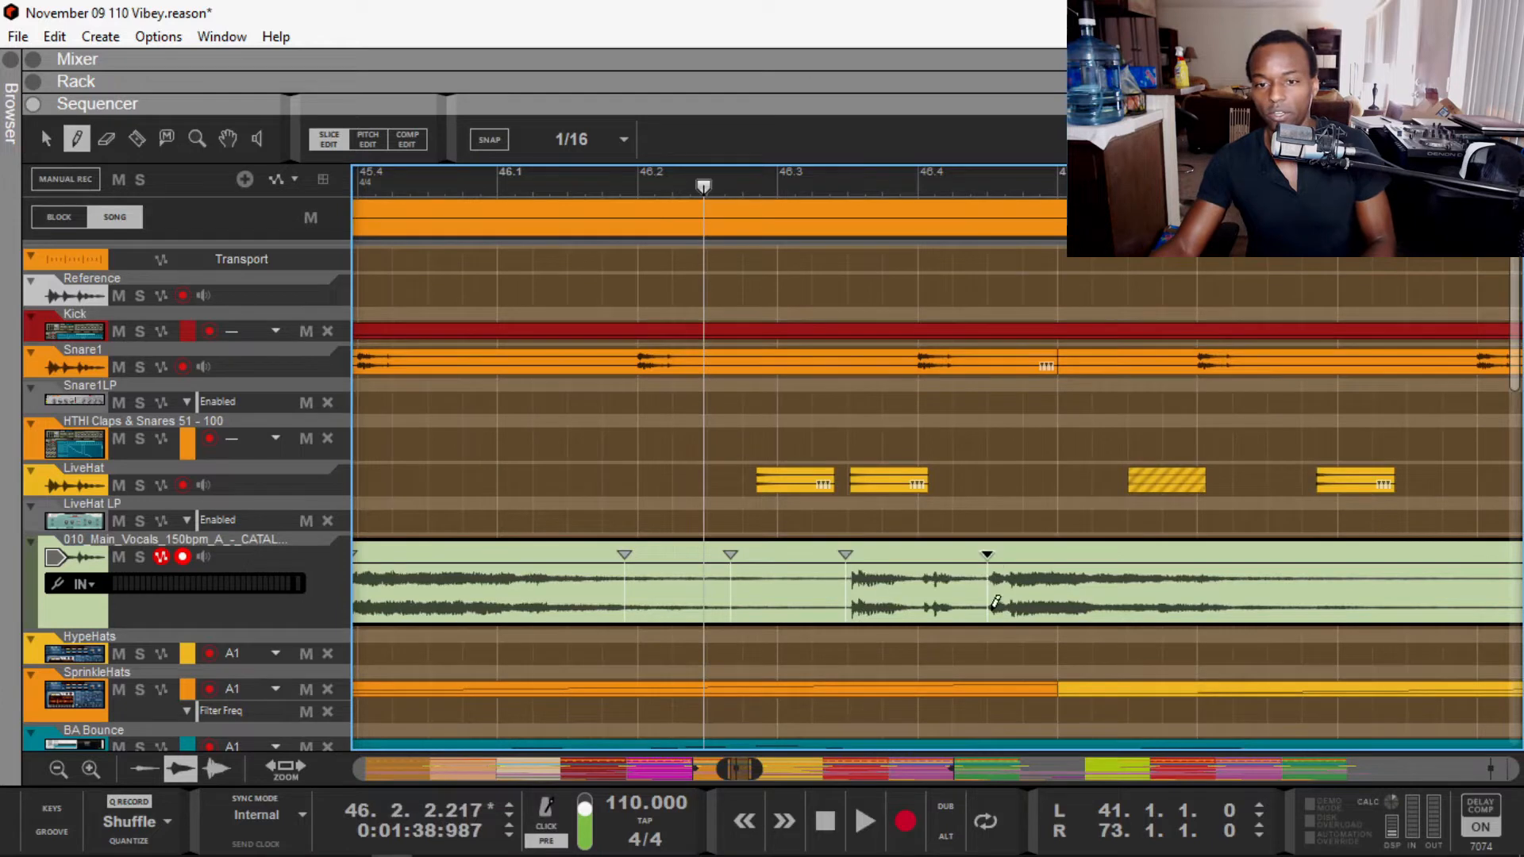
key(q)
drag(986, 555, 981, 558)
Step: Play from about 46.1.3 to check how both adjusted vocal onsets sit against the snare and hats
click(585, 179)
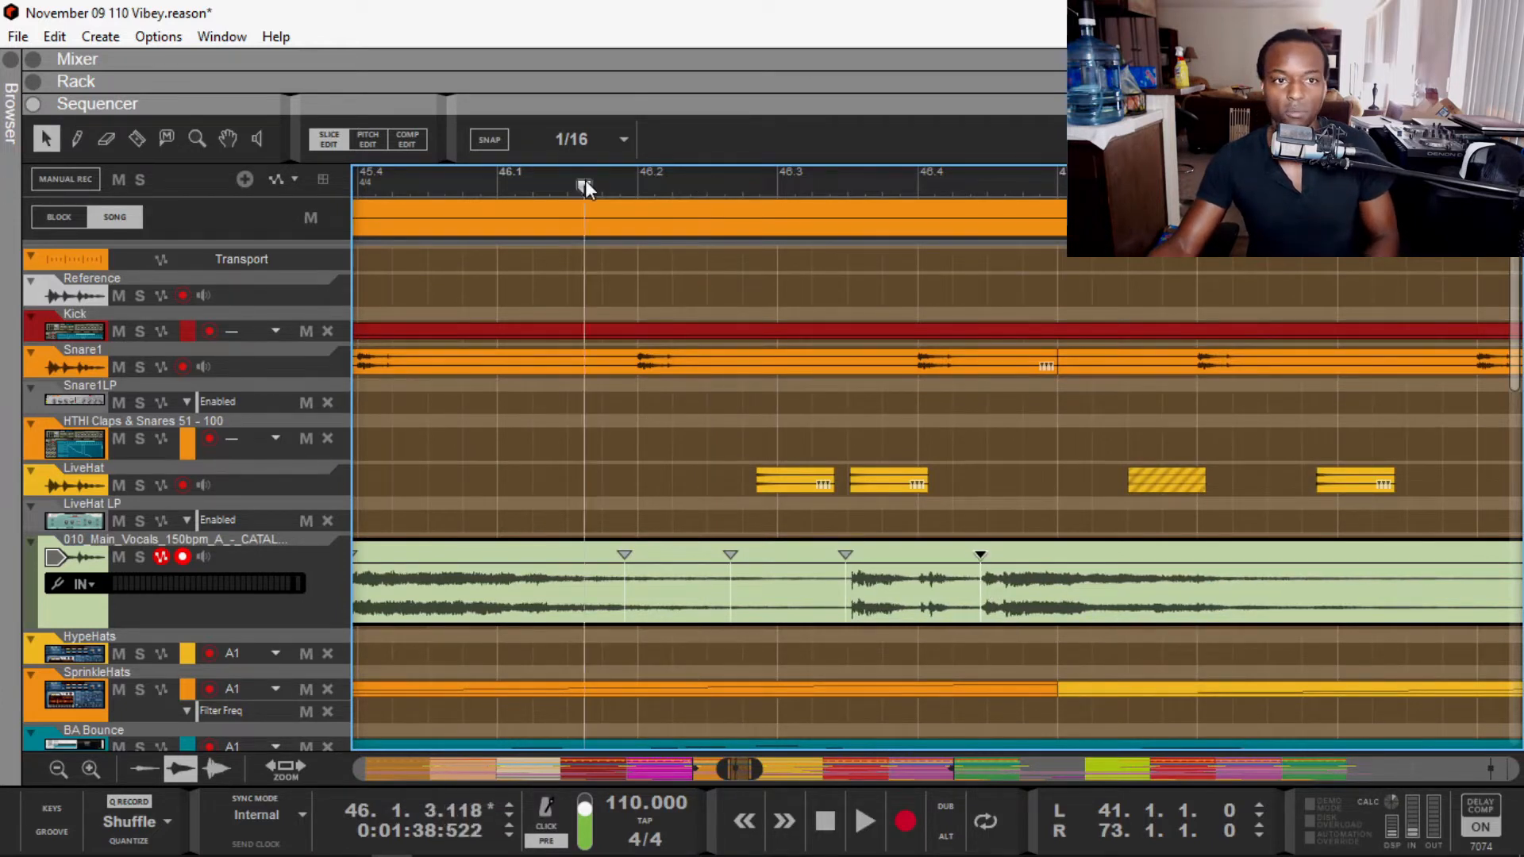
key(space)
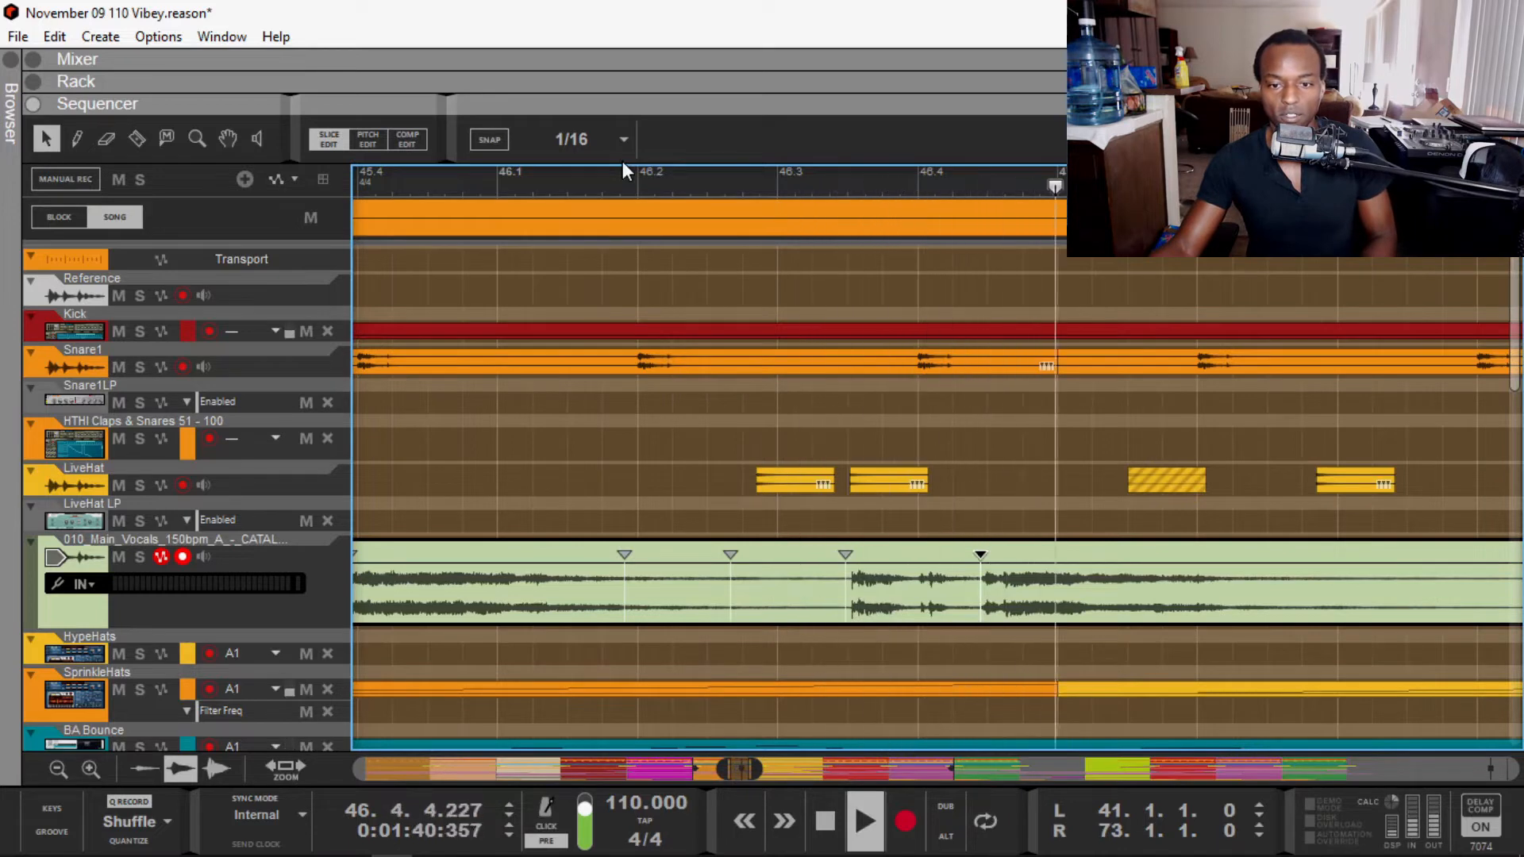
scroll(860, 551, down, 3)
key(space)
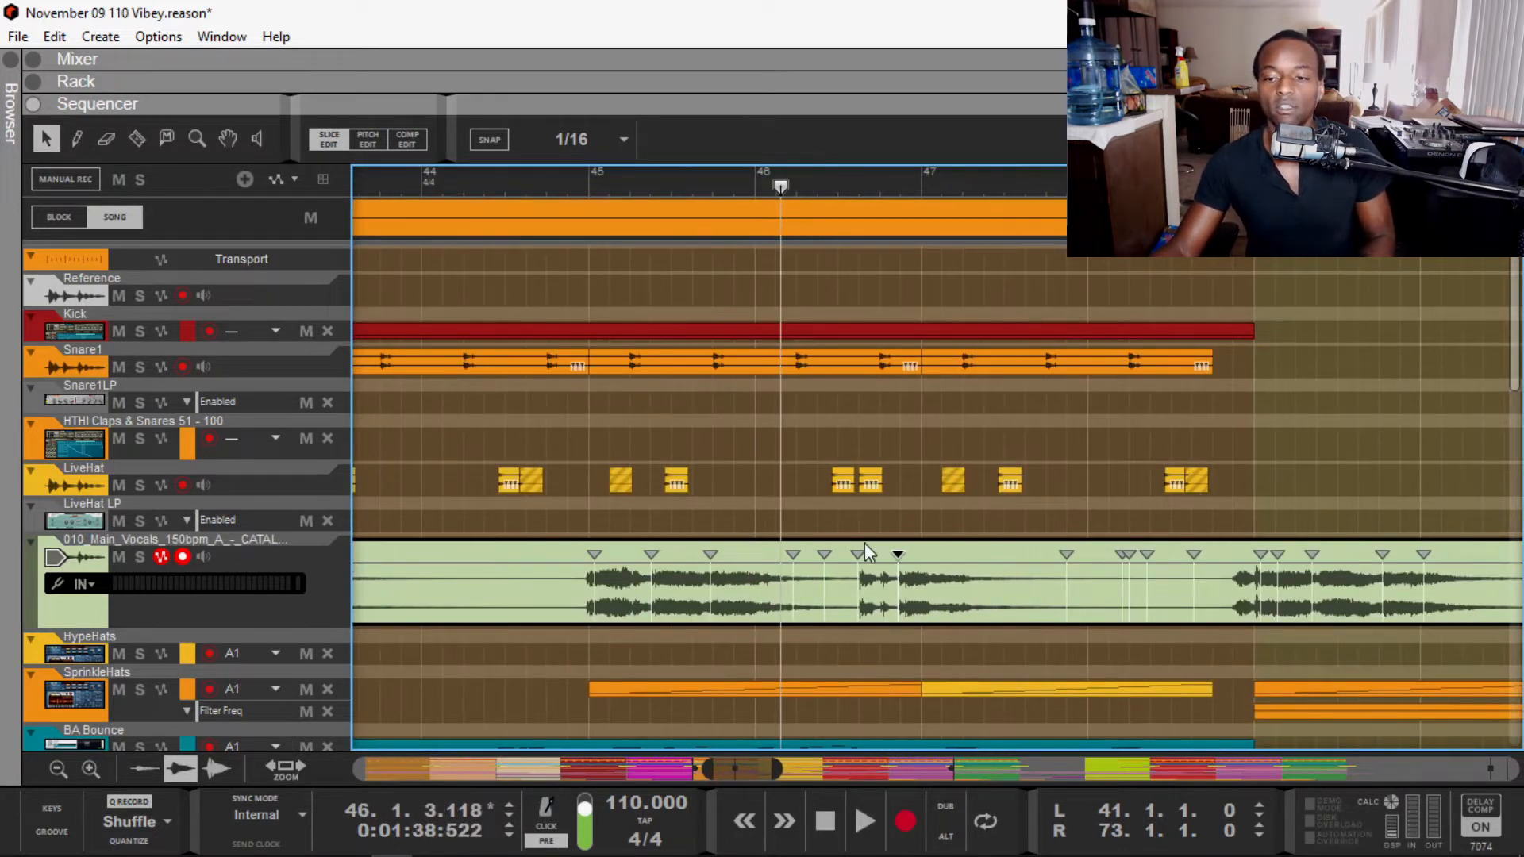
key(space)
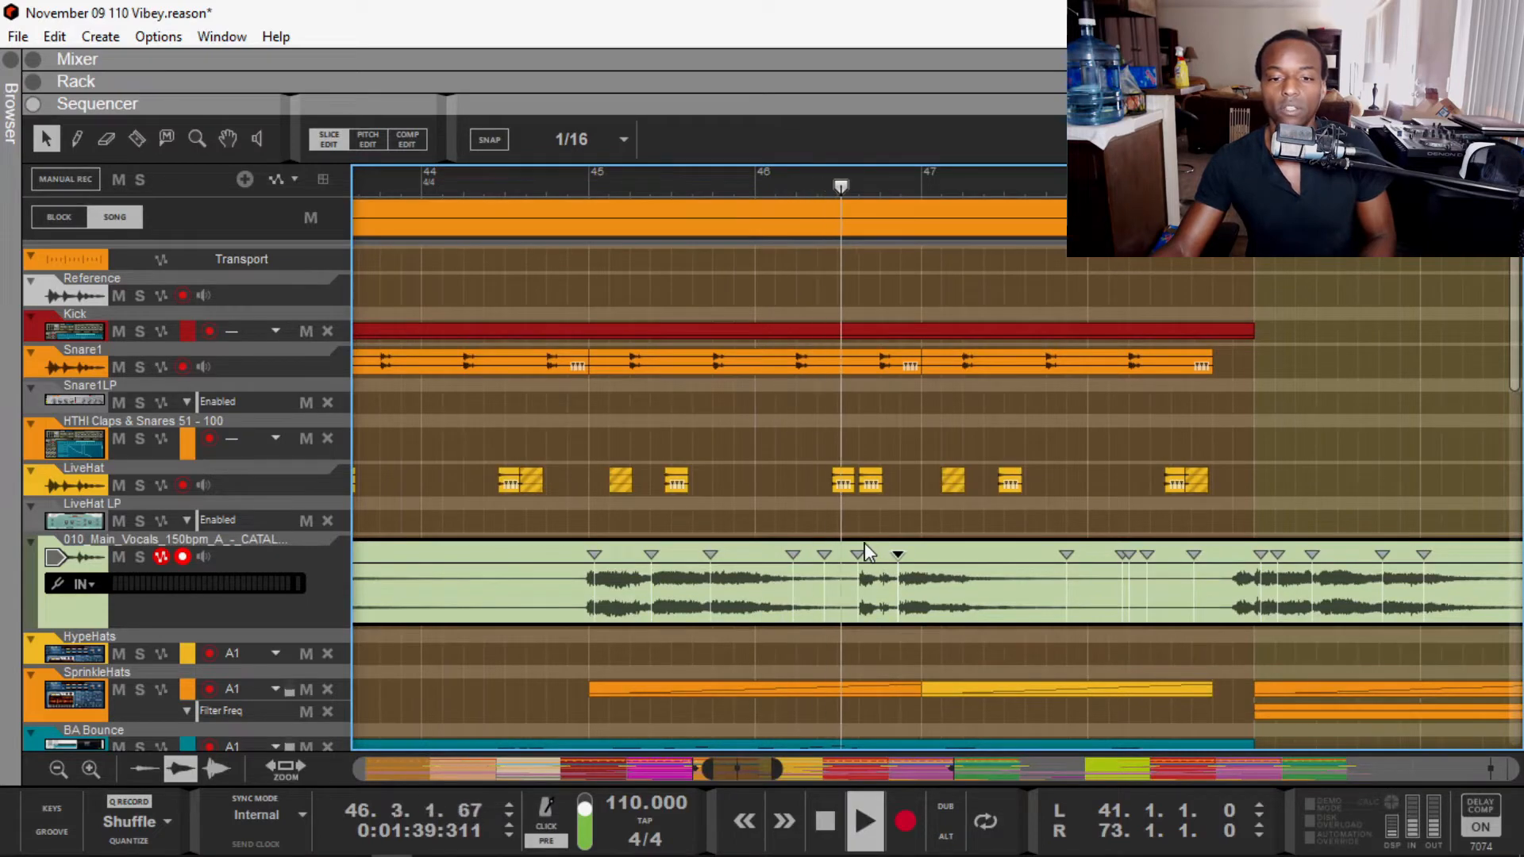
key(space)
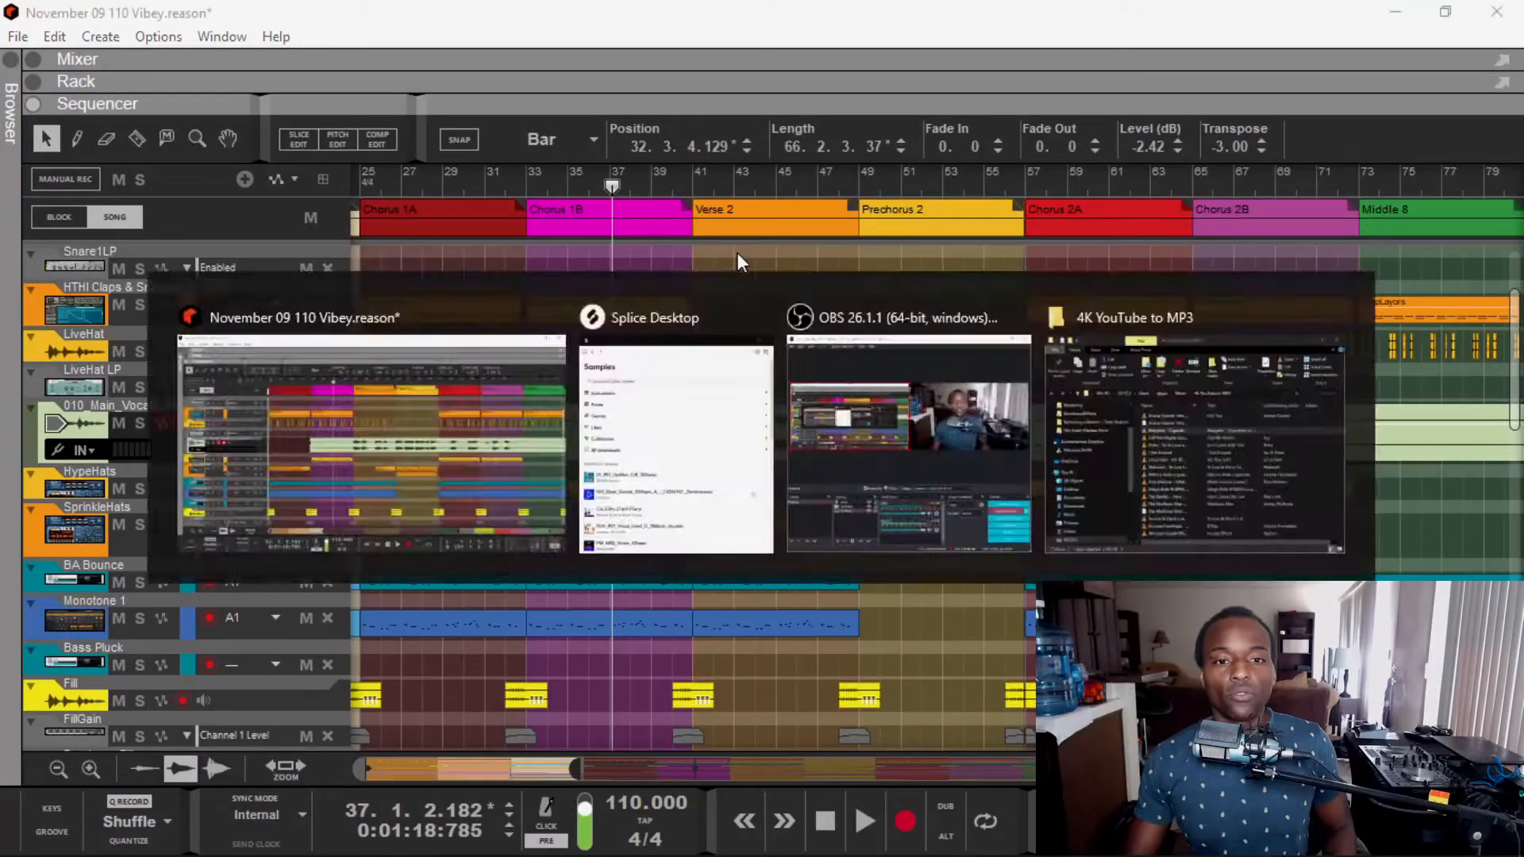
Step: Audition the original 010_Main_Vocals_150bpm sample in Splice Desktop, and play the stretched vocals in Reason from Verse 2 for comparison
key(alt+Tab)
click(798, 641)
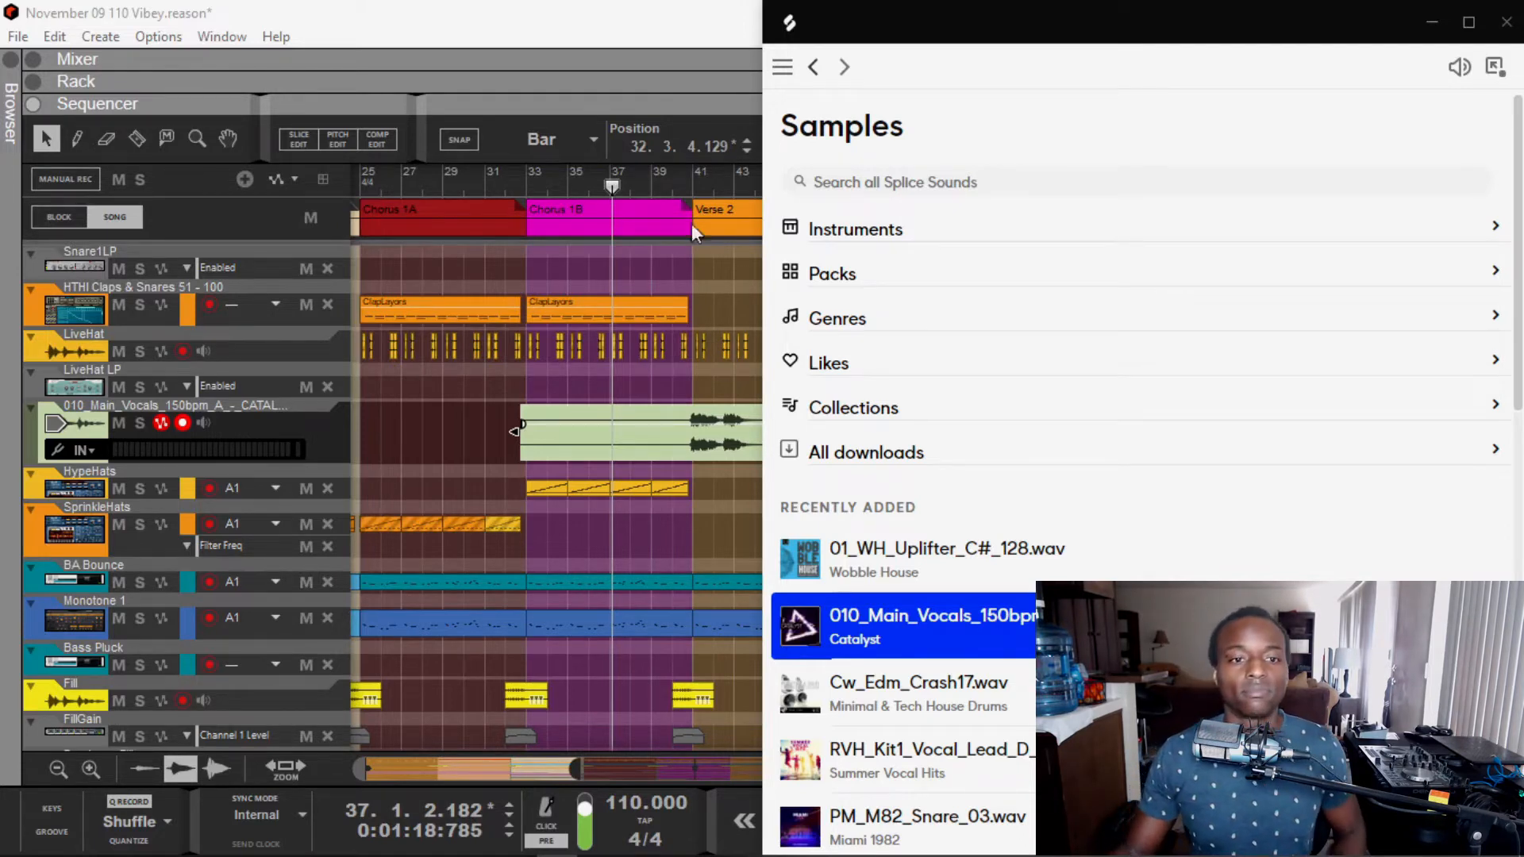
click(690, 184)
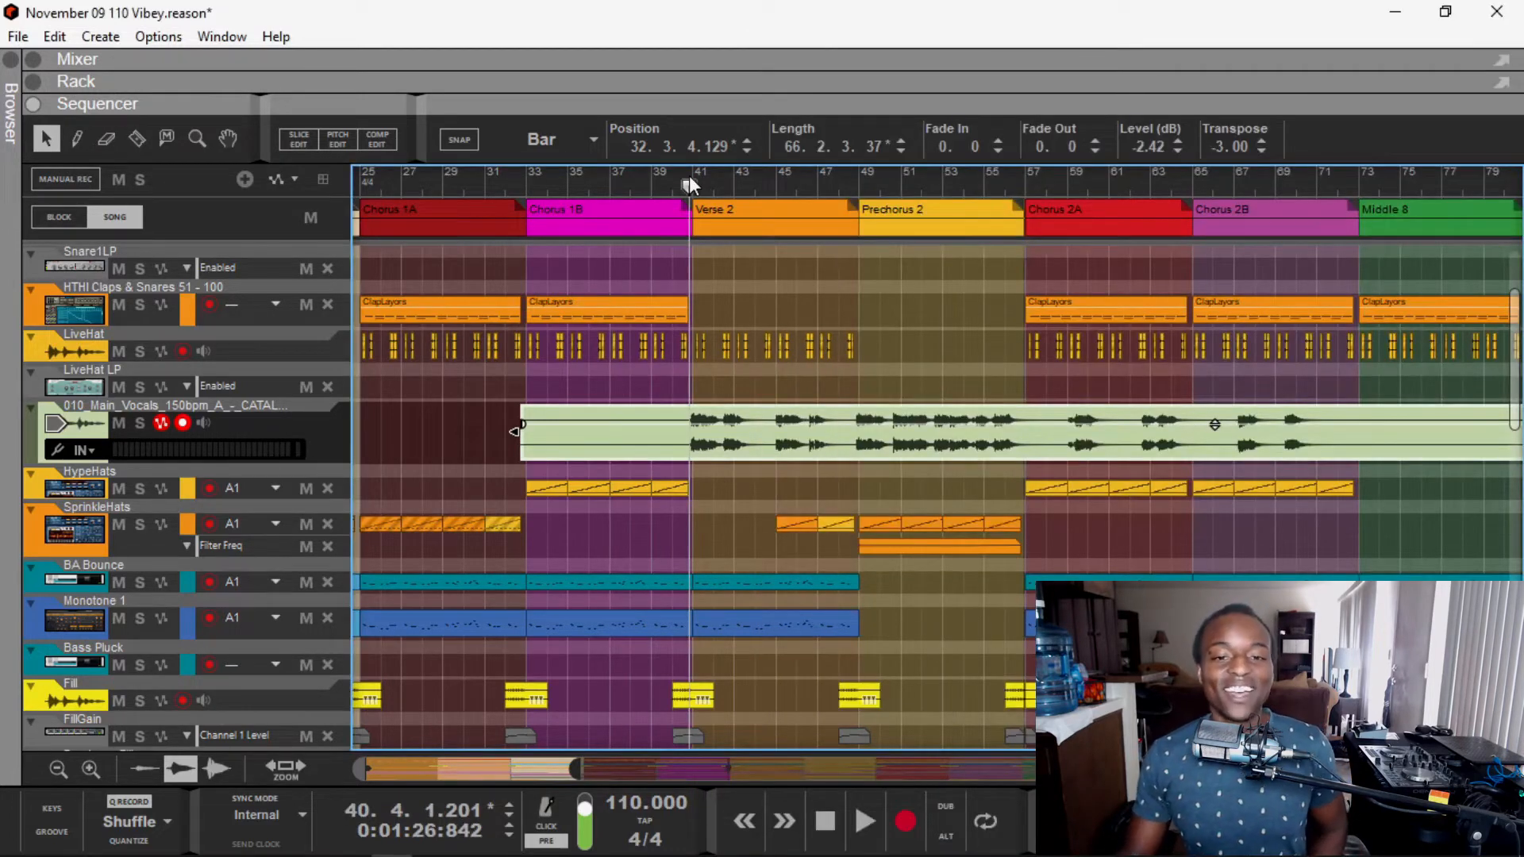
key(space)
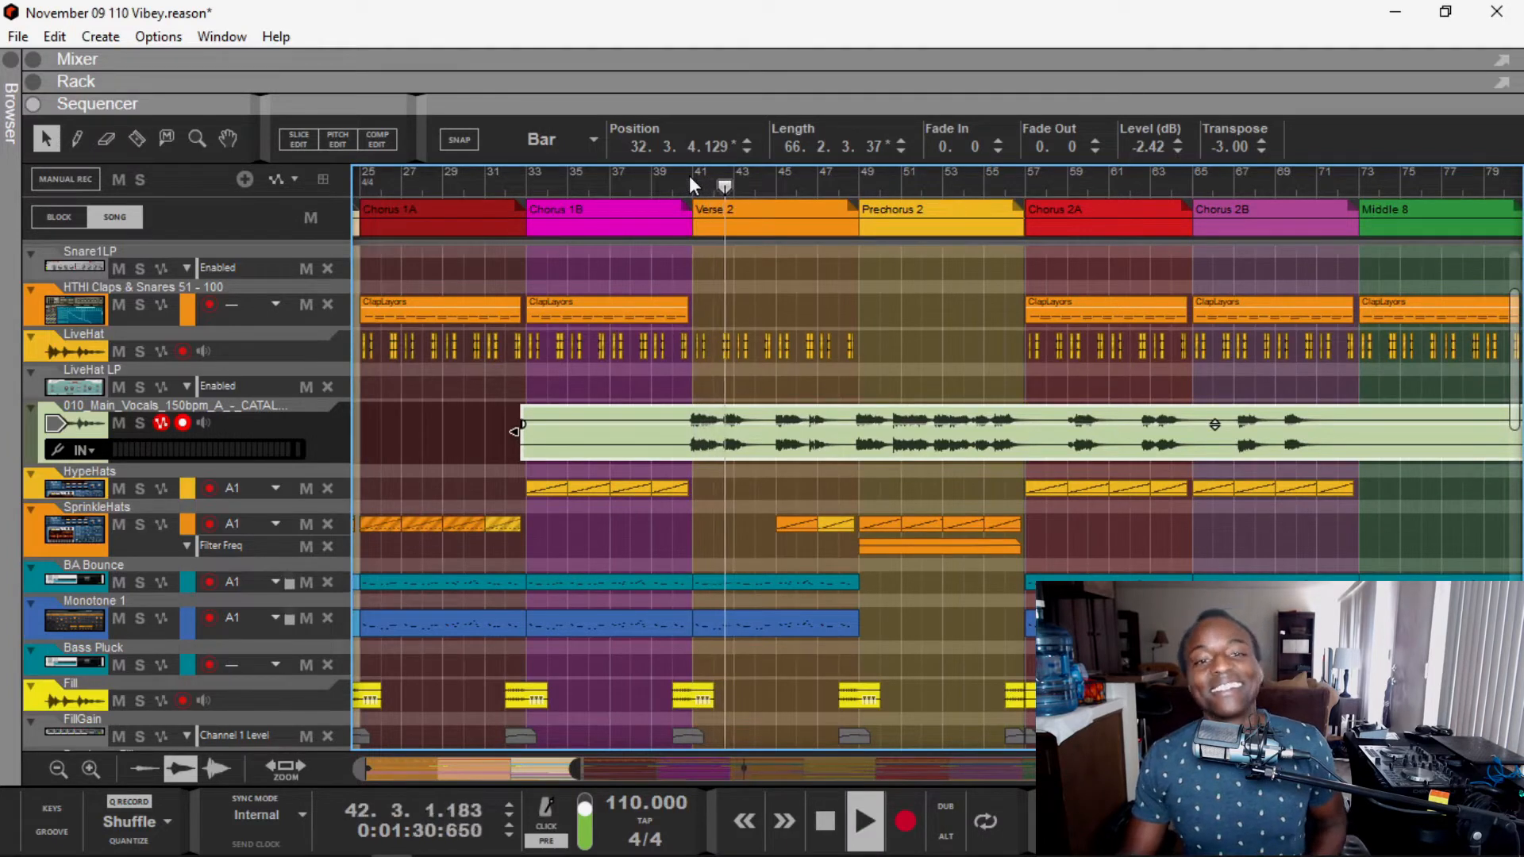
key(space)
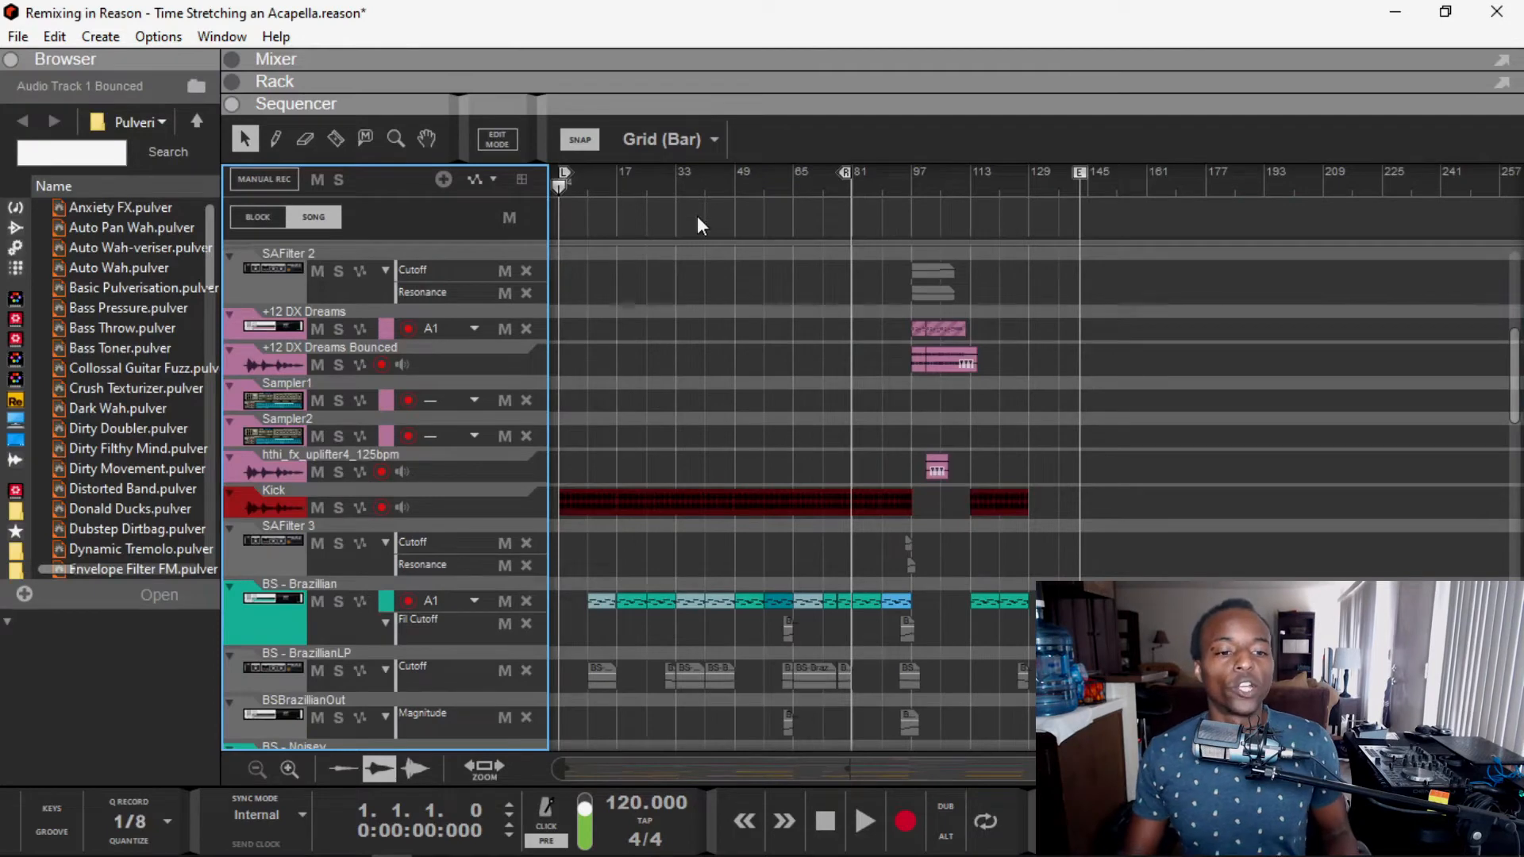
Step: Play the song "Remixing in Reason - Time Stretching an Acapella" from bar 41 and look over its arrangement and tracks
drag(578, 181, 570, 191)
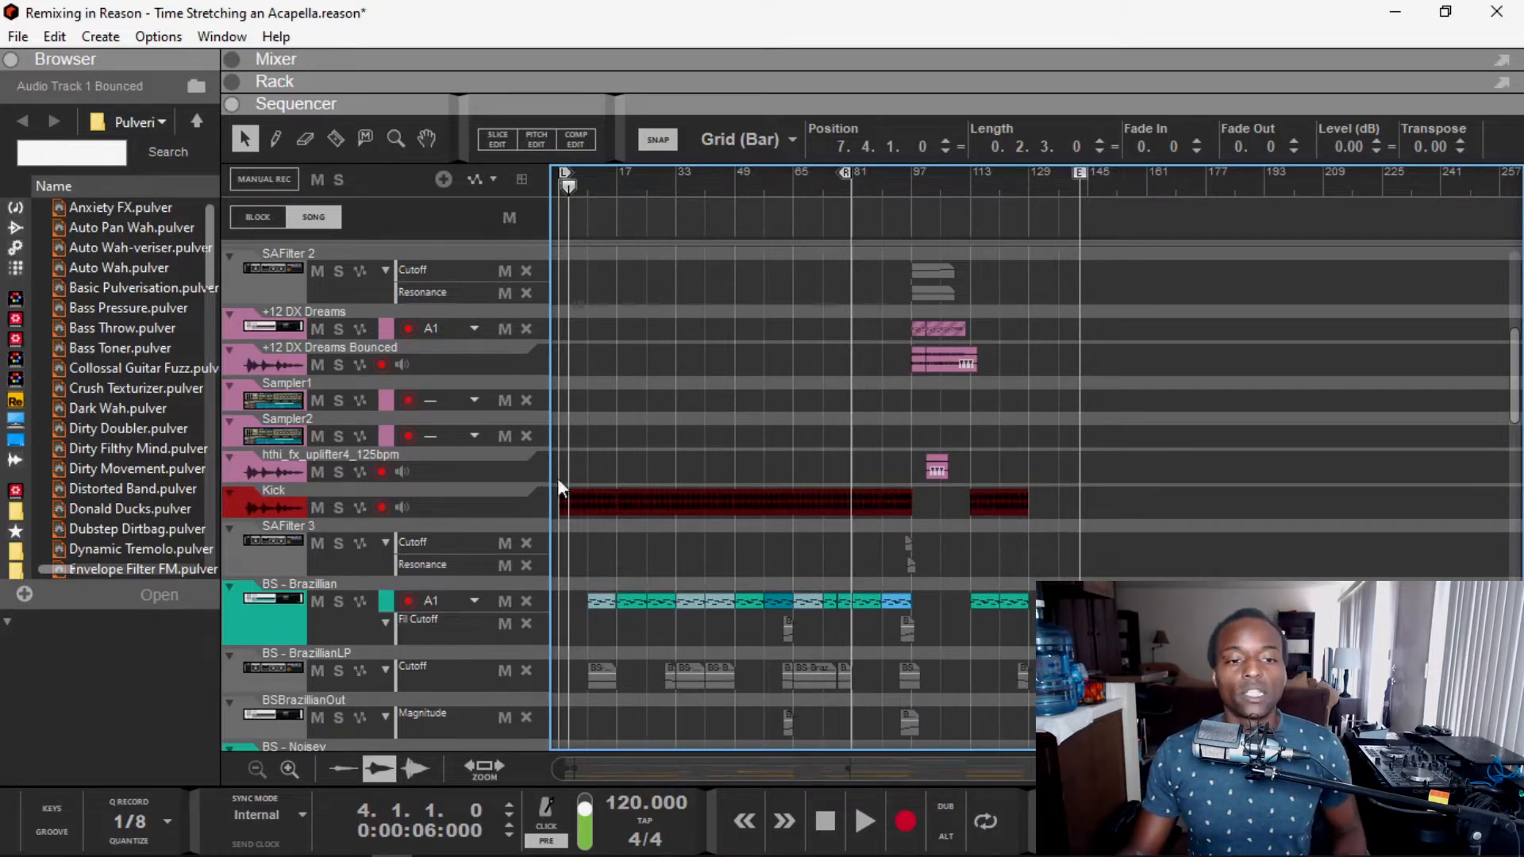
scroll(594, 440, up, 2)
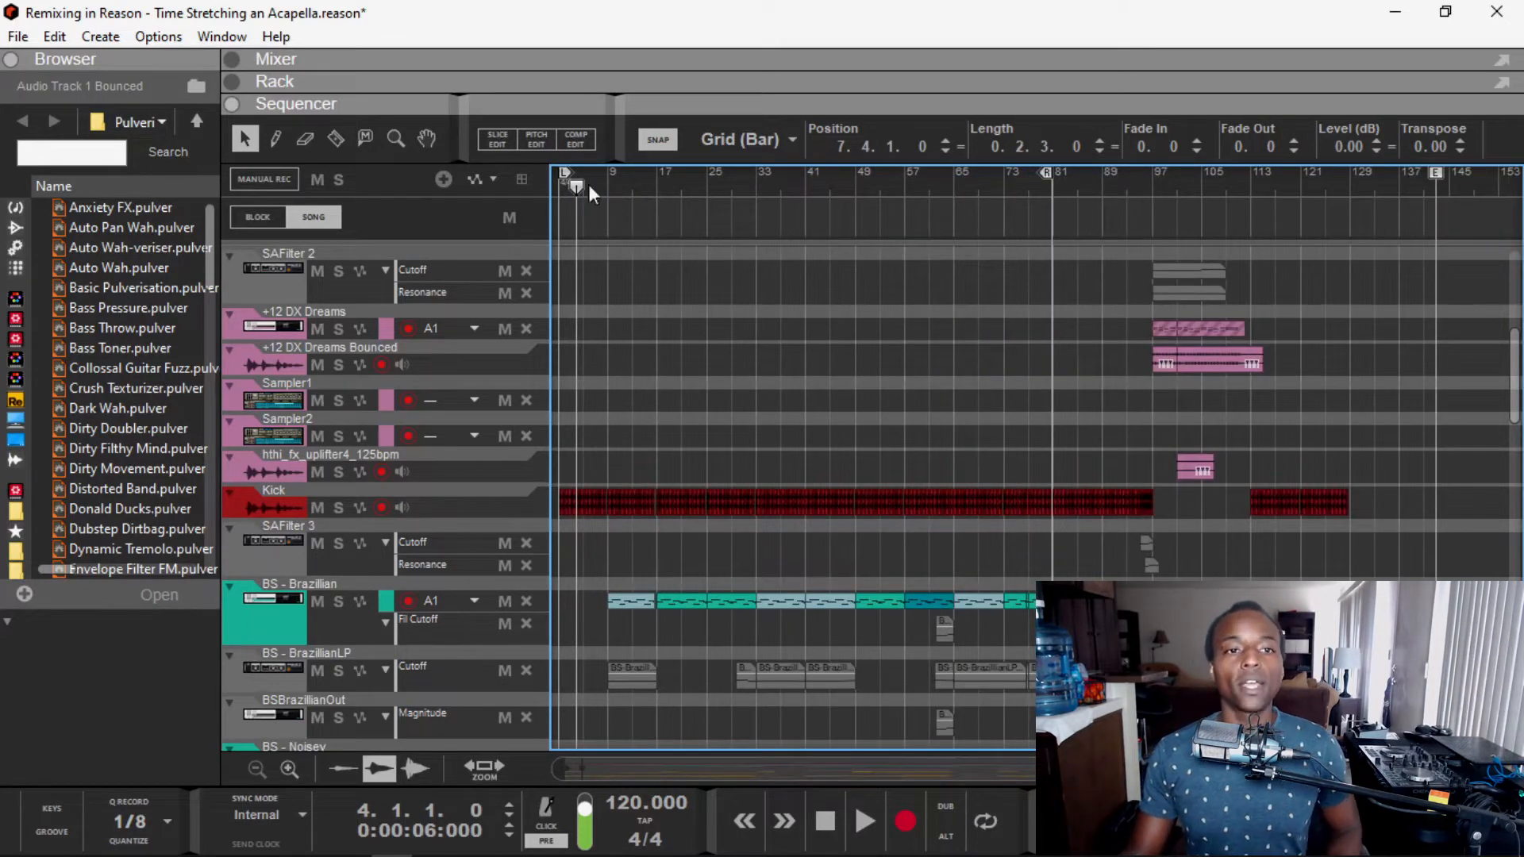
drag(599, 178, 805, 192)
key(space)
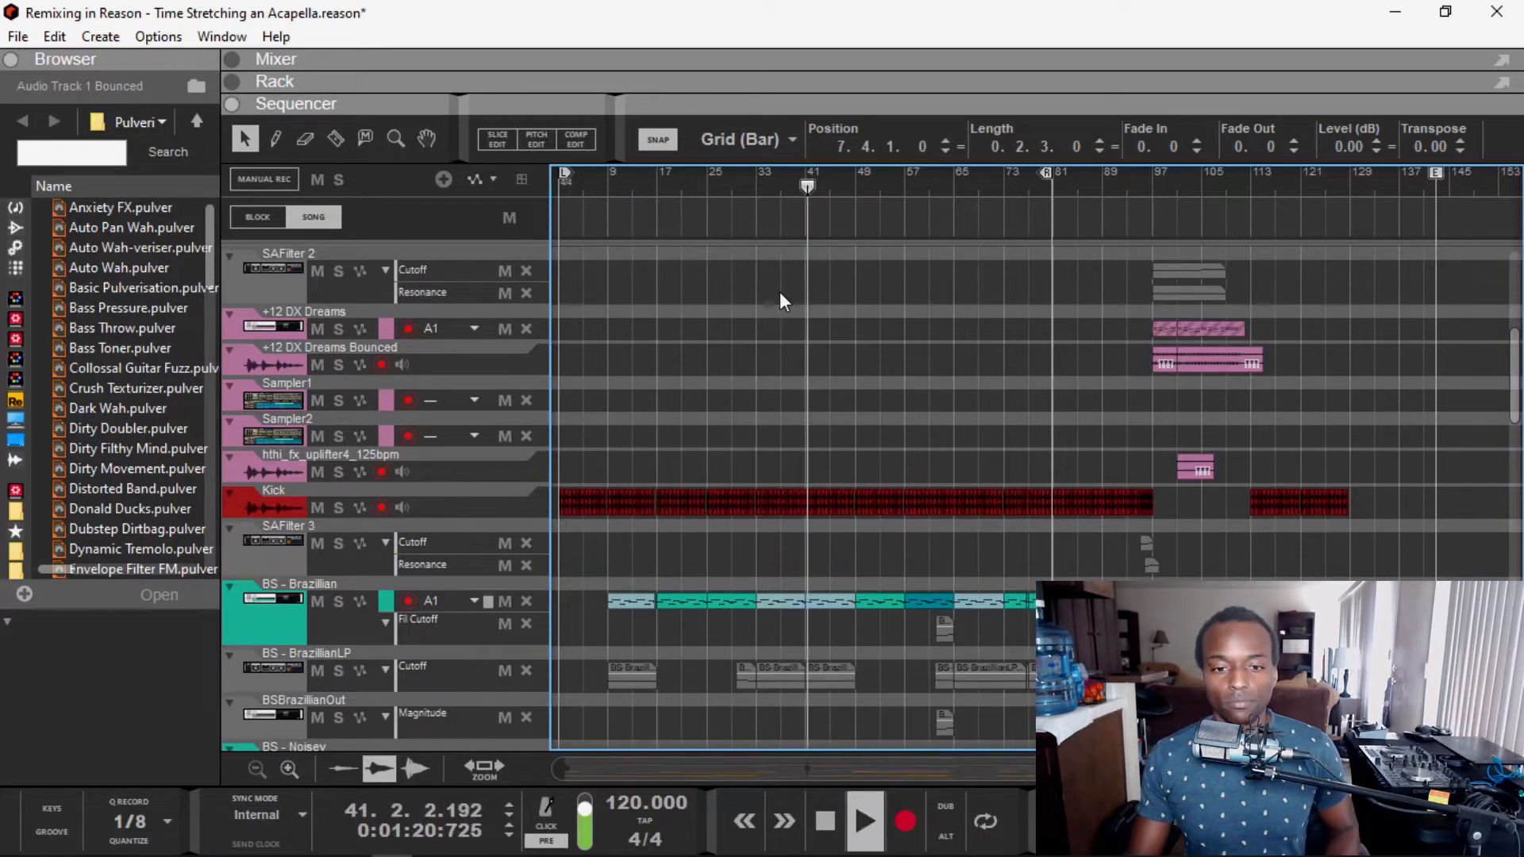
scroll(799, 359, up, 1)
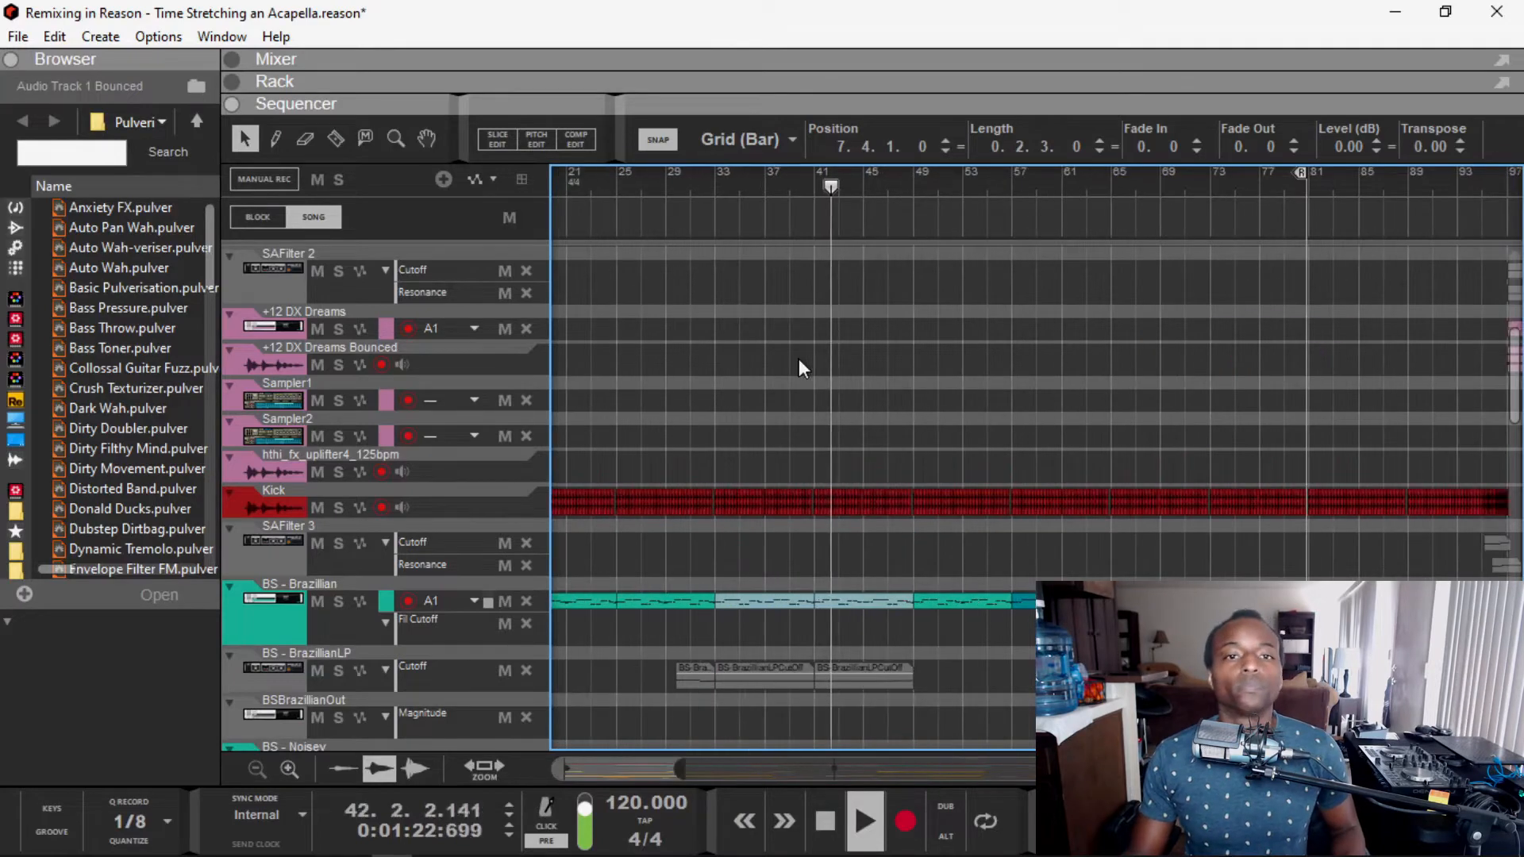
scroll(799, 359, up, 2)
scroll(799, 359, down, 1)
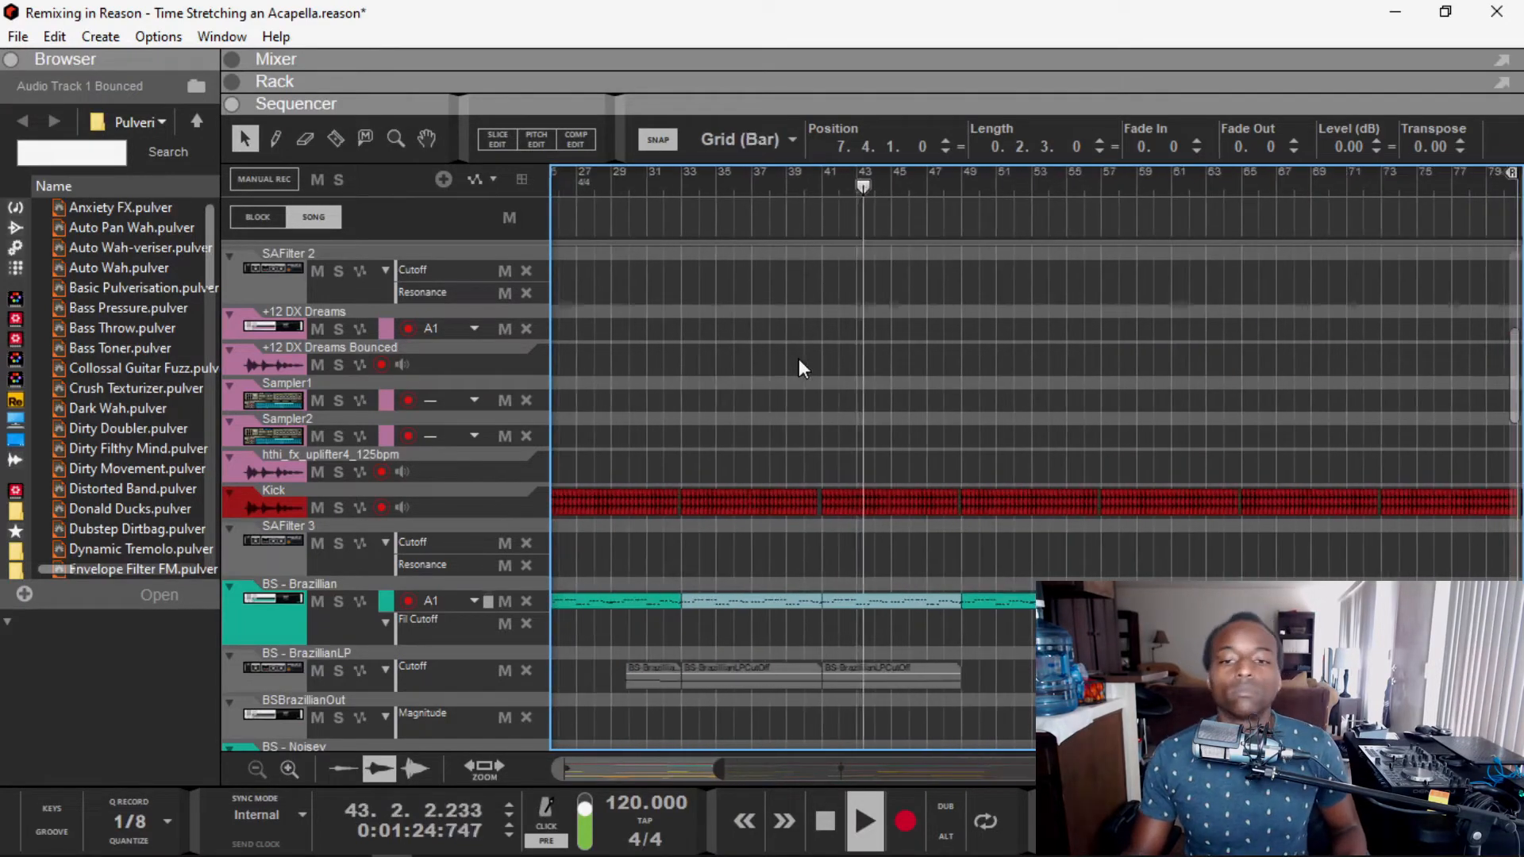
scroll(798, 359, down, 1)
scroll(798, 358, down, 2)
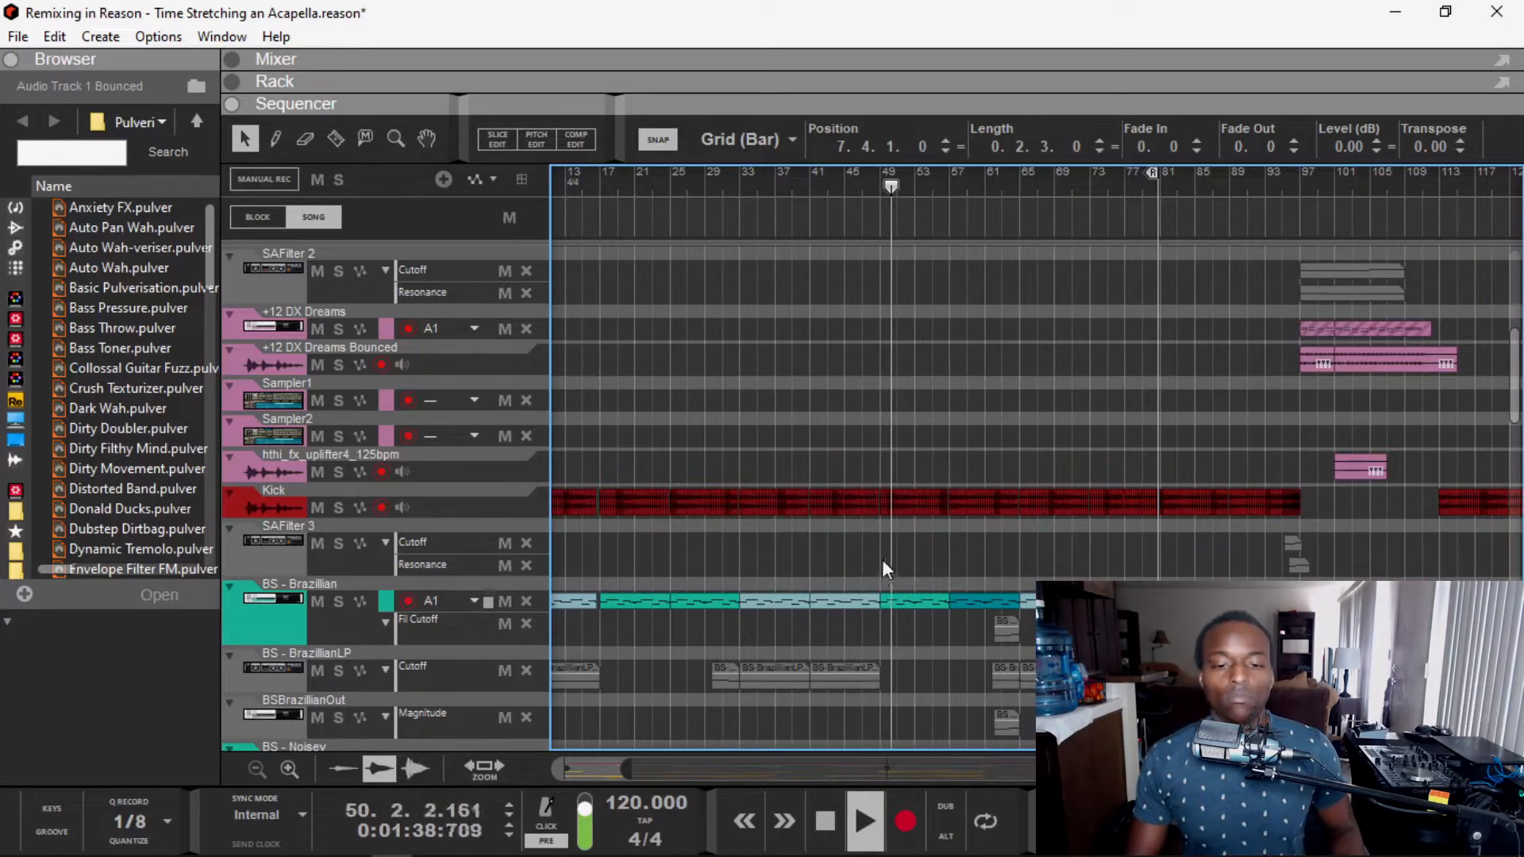
scroll(881, 524, down, 5)
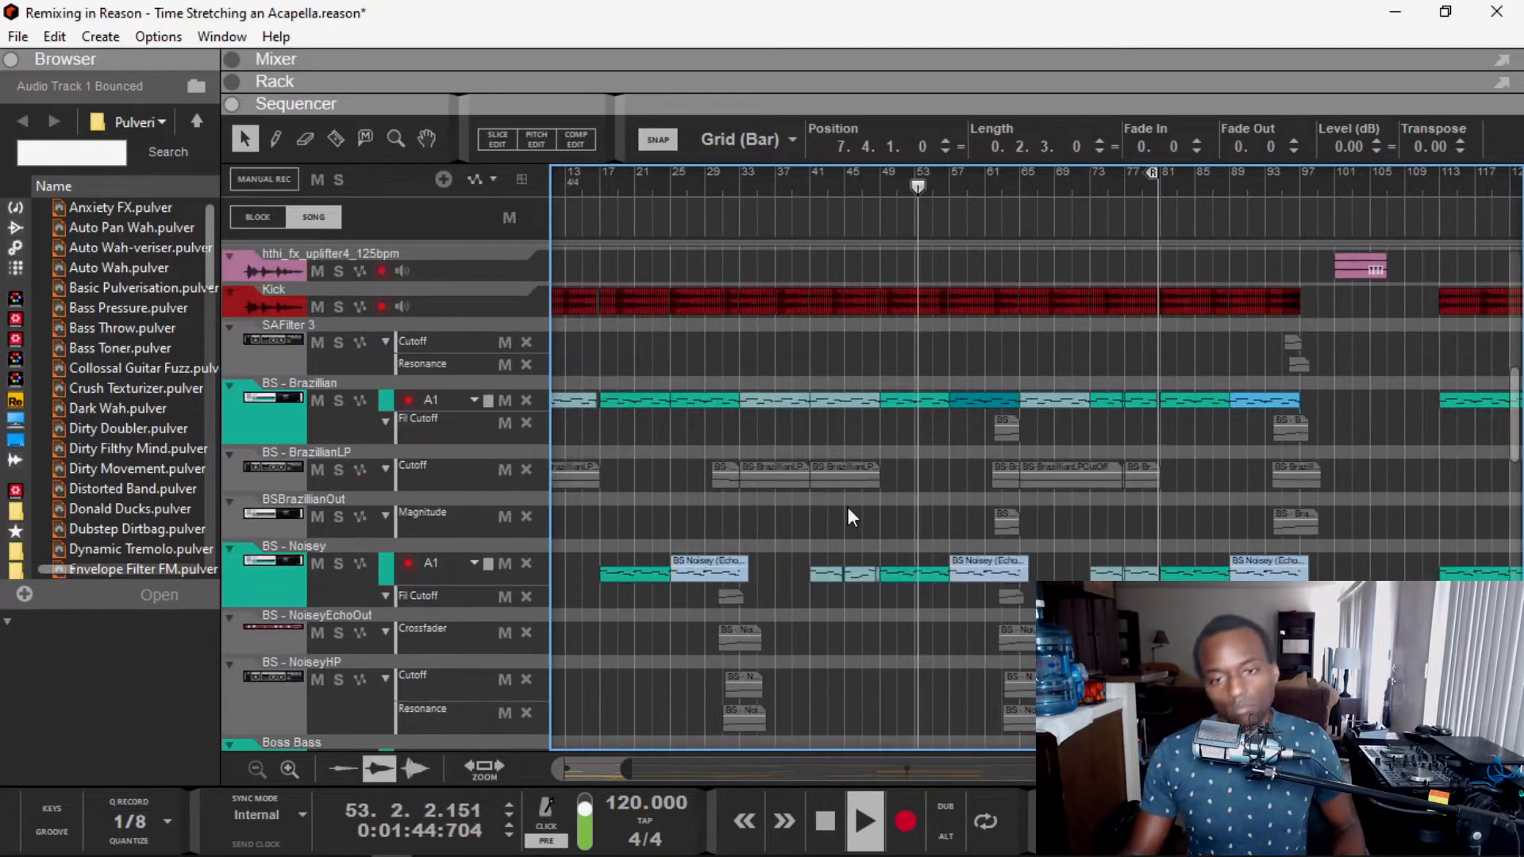
scroll(851, 508, up, 4)
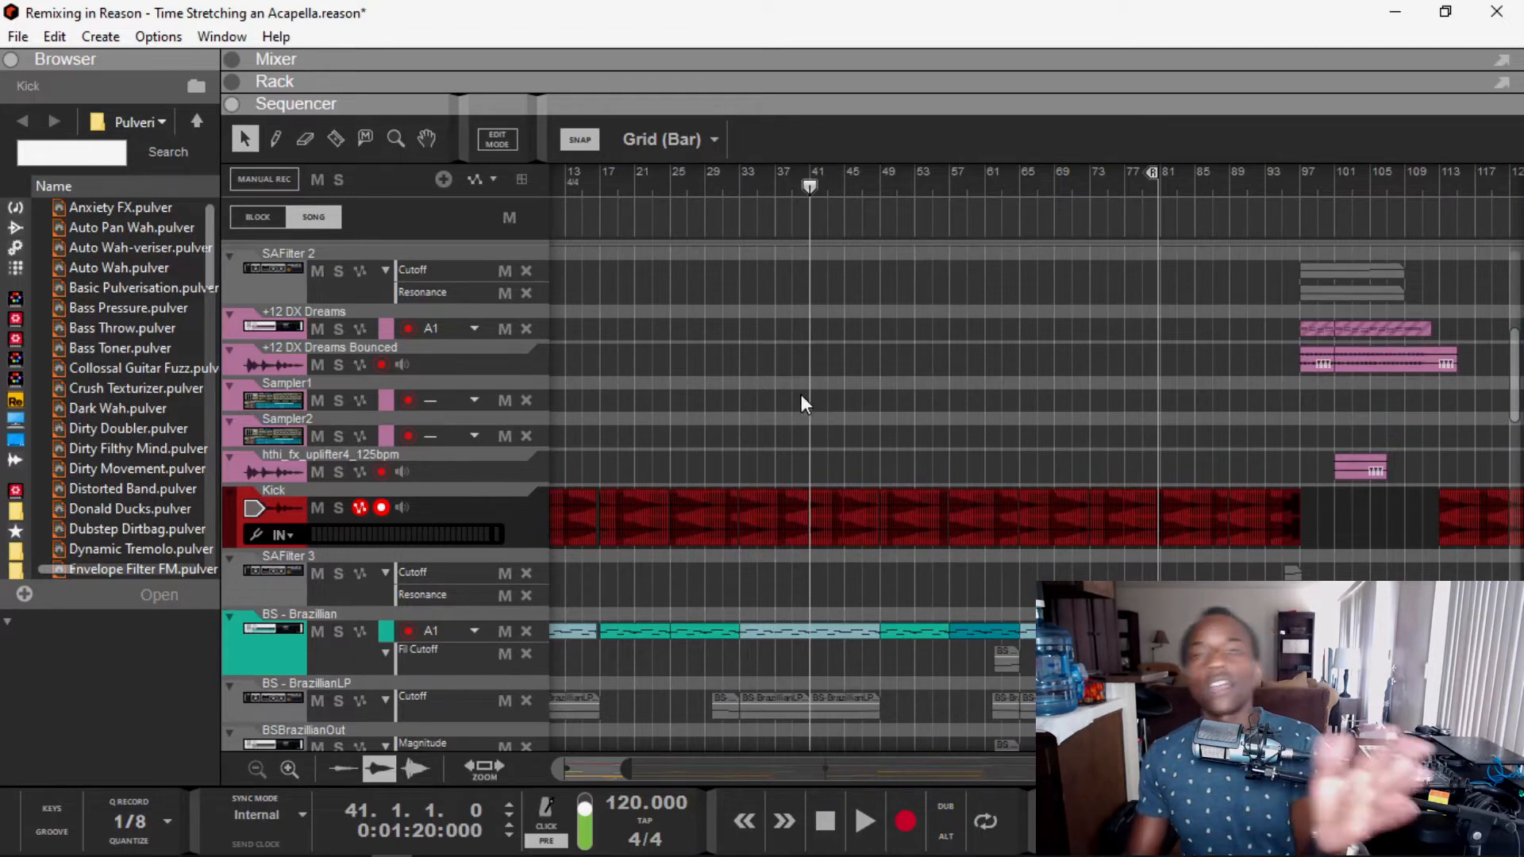
Step: Select the Kick track and collapse the browser to give the sequencer the full window width
scroll(664, 555, down, 3)
scroll(664, 555, up, 3)
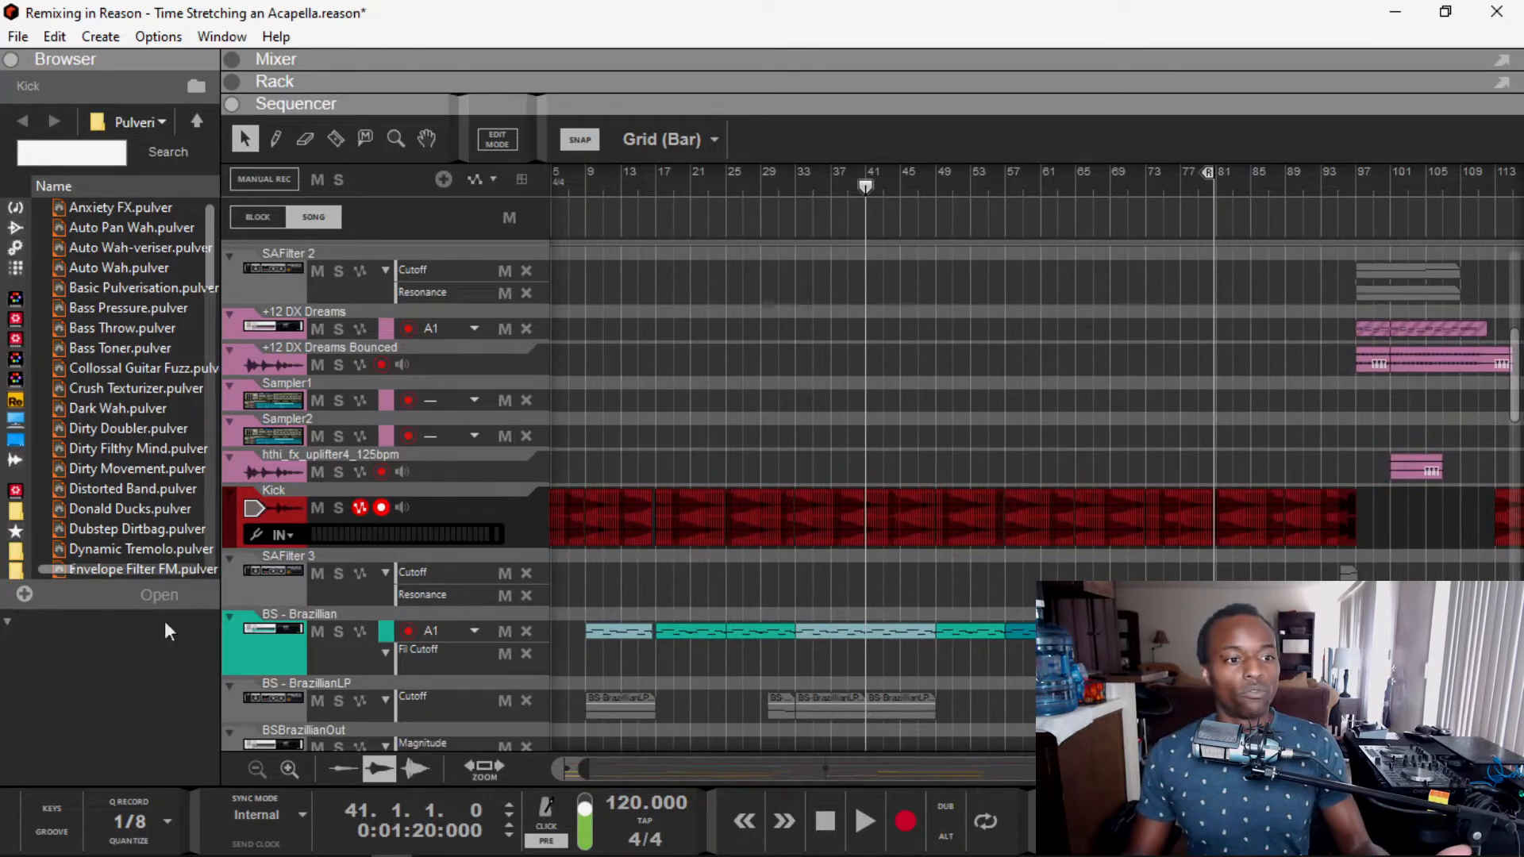
click(283, 502)
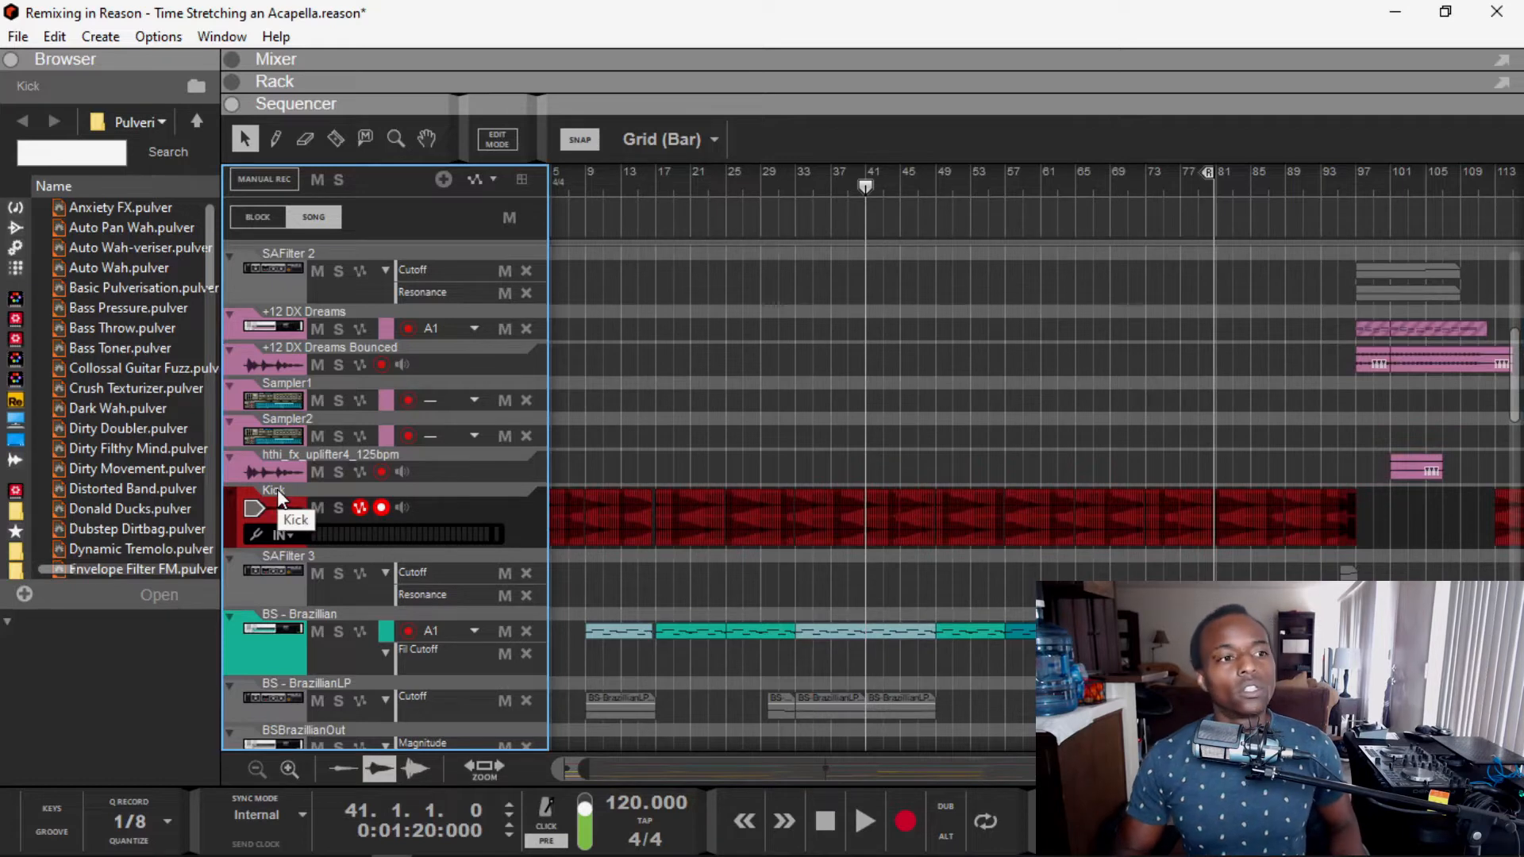
click(16, 62)
scroll(356, 429, left, 1)
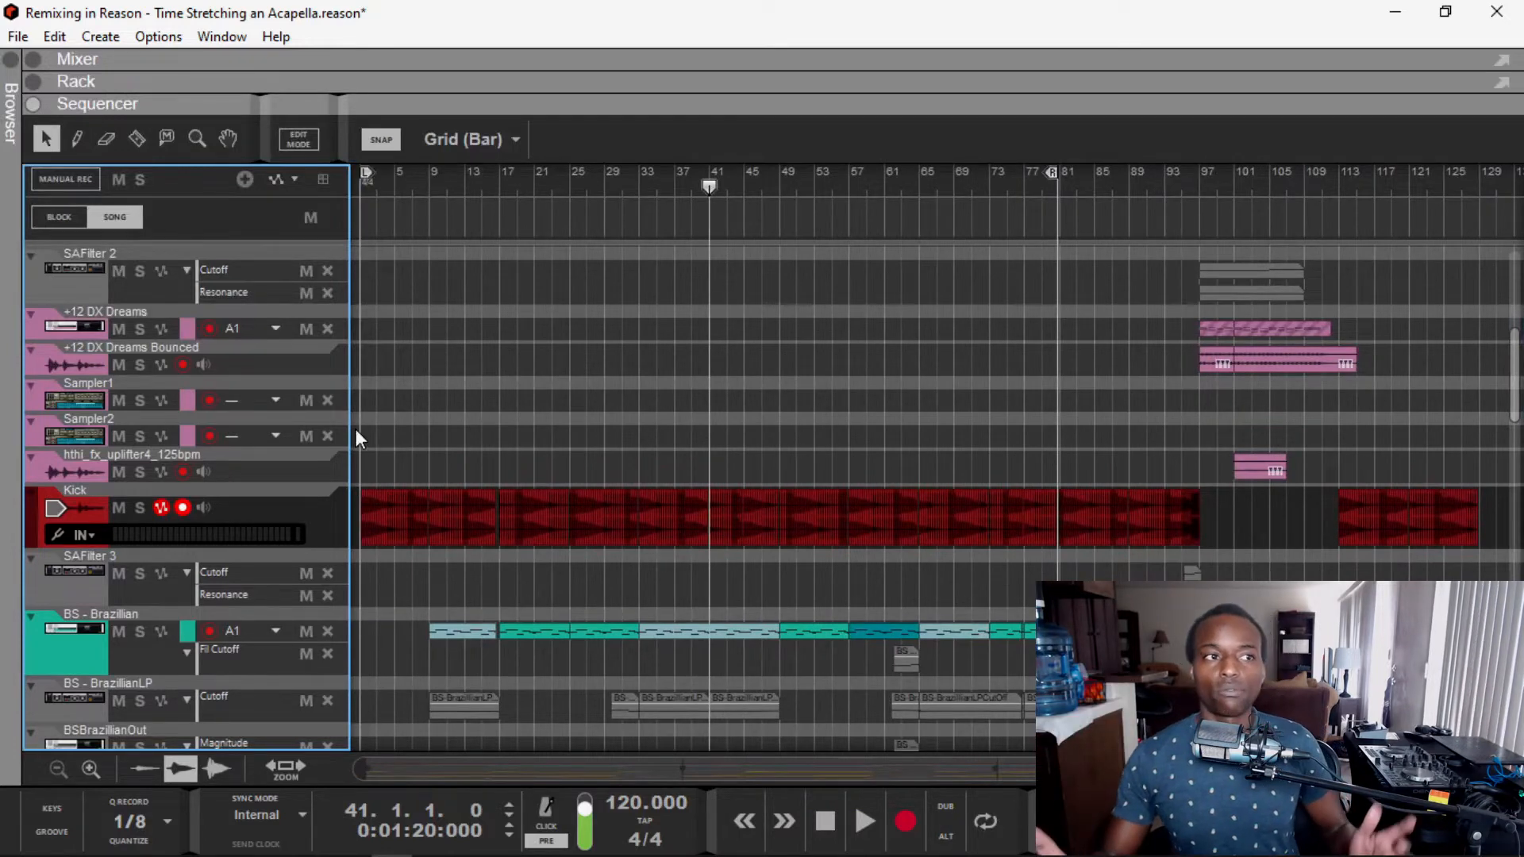
Step: Import the Babyjake "Cigarettes on Patios" acapella from the "4K YouTube to MP3" folder at bar 1, on a new track below SAFilter 3
key(alt+Tab)
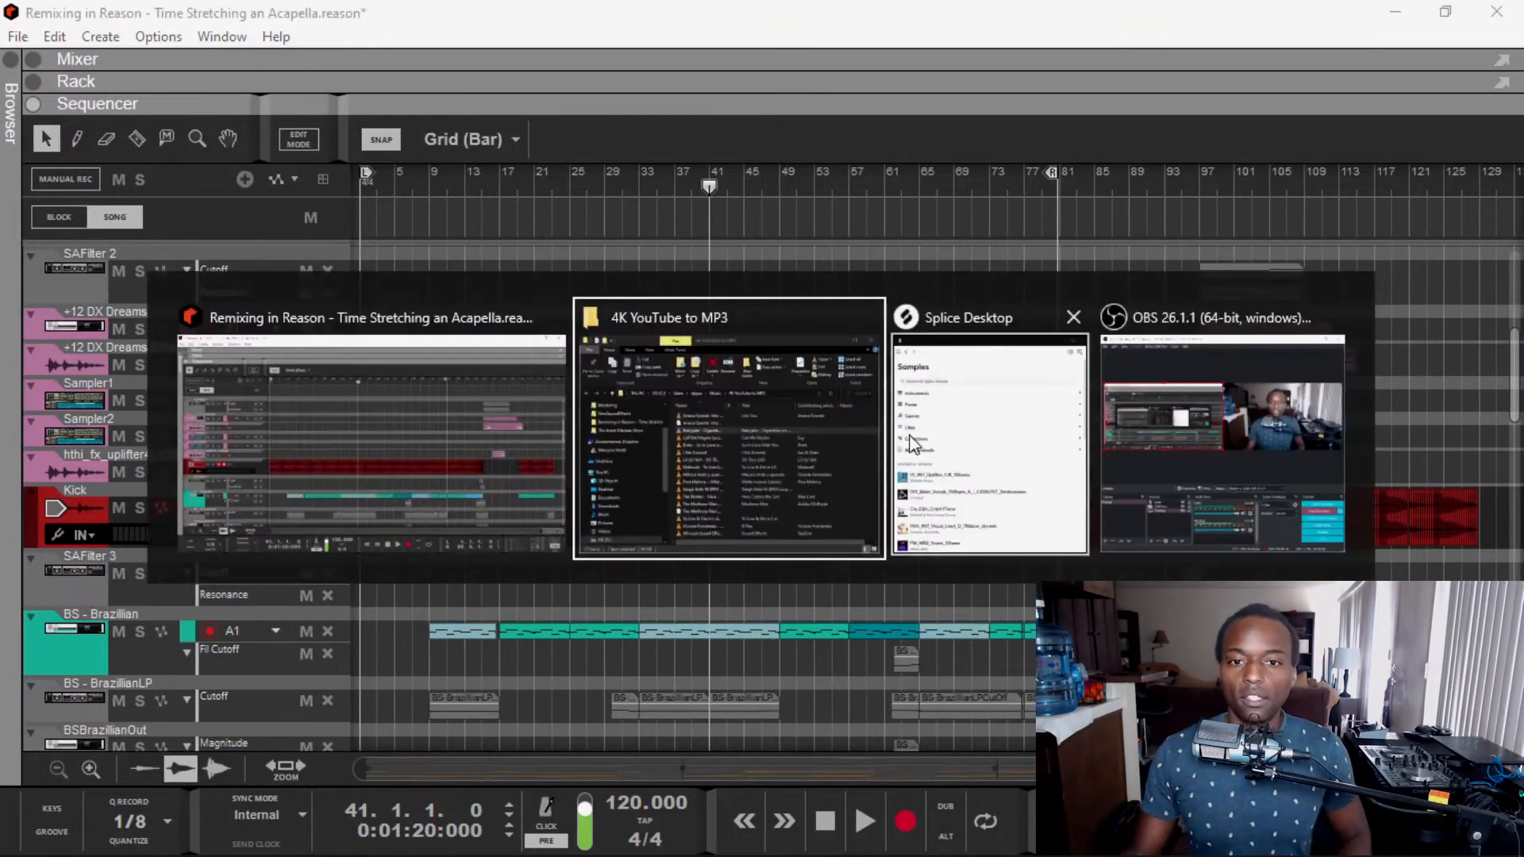
click(818, 460)
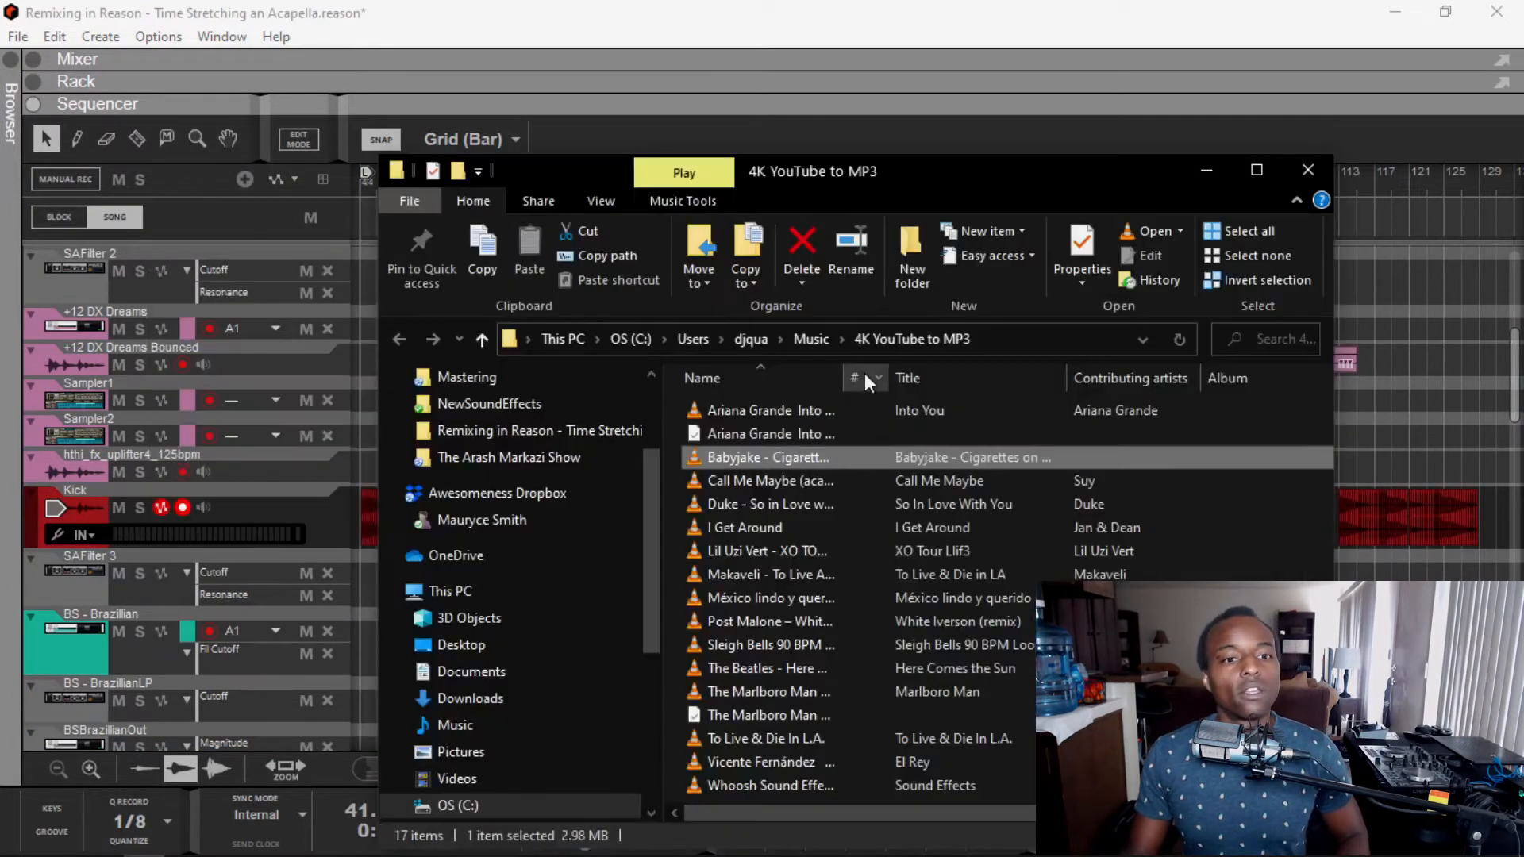
mouse_move(721, 459)
mouse_down()
mouse_move(695, 592)
mouse_move(630, 632)
mouse_move(454, 598)
mouse_up()
key(alt+Tab)
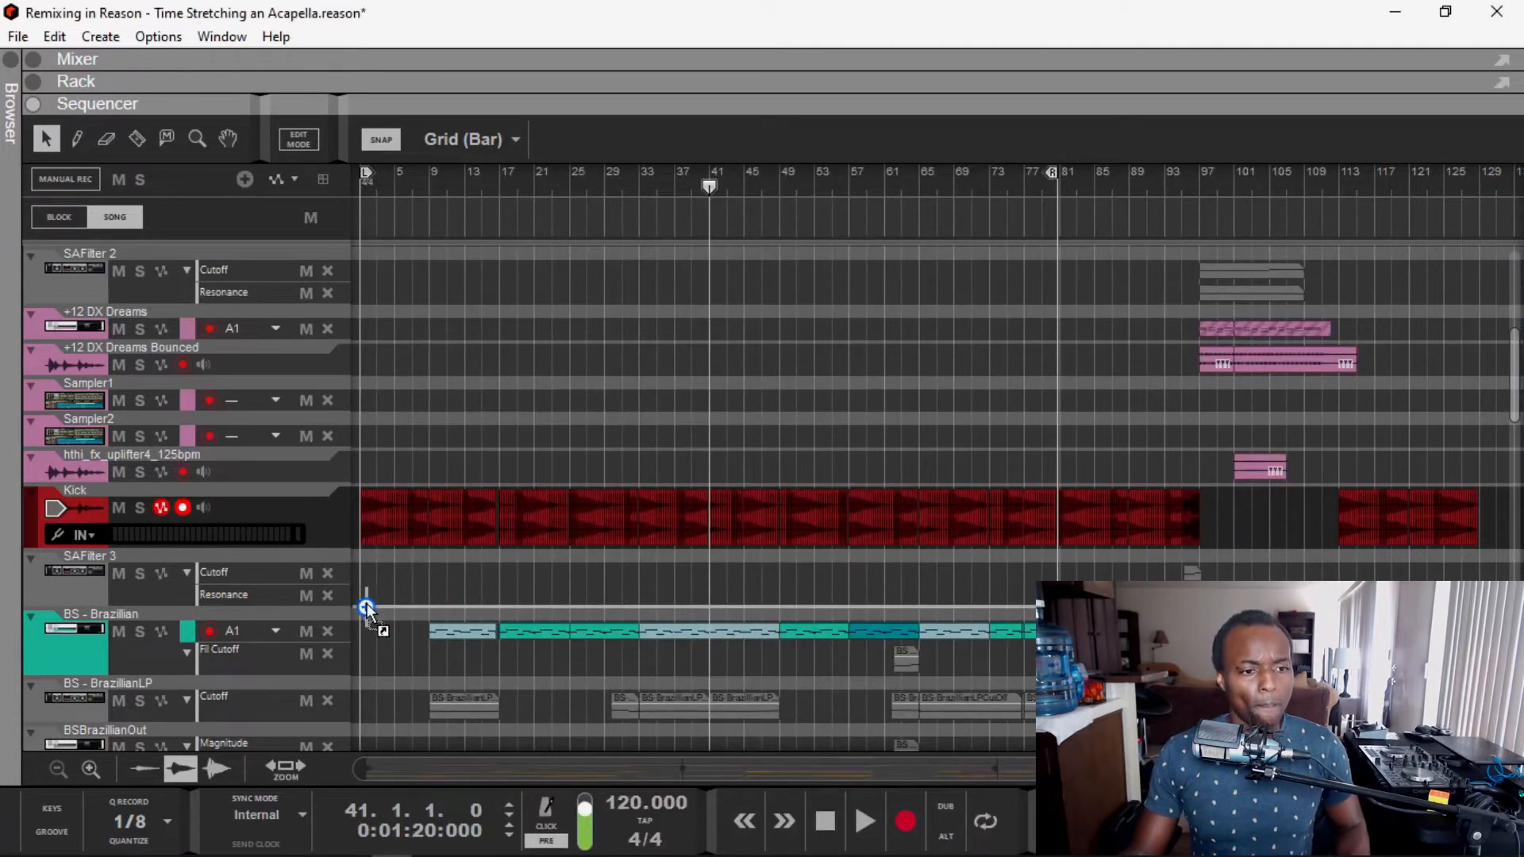
drag(364, 611, 361, 606)
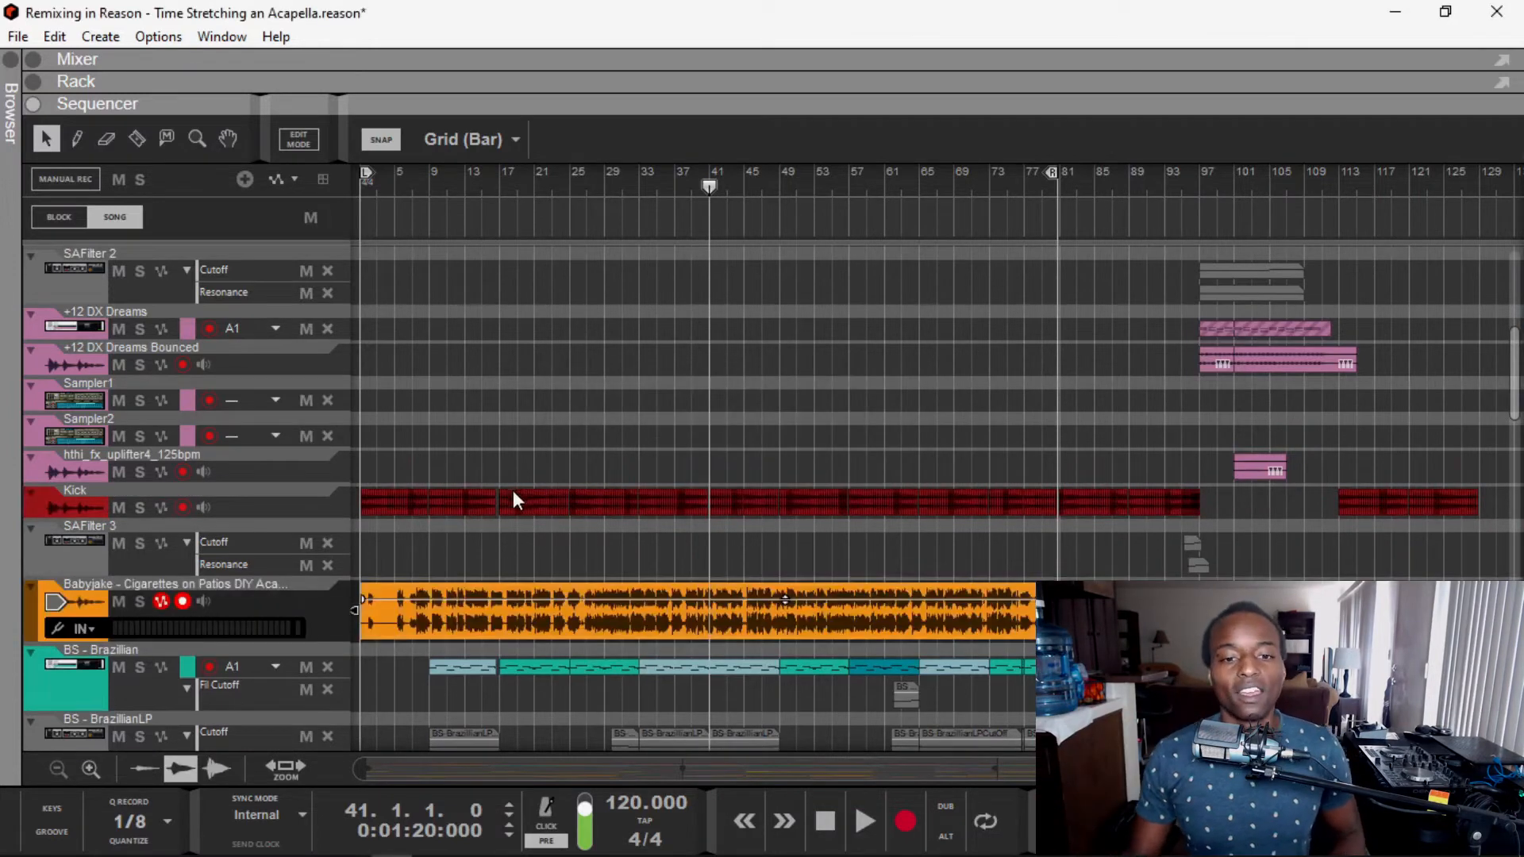
Step: Solo the Babyjake acapella track and inspect its opening bars
click(140, 602)
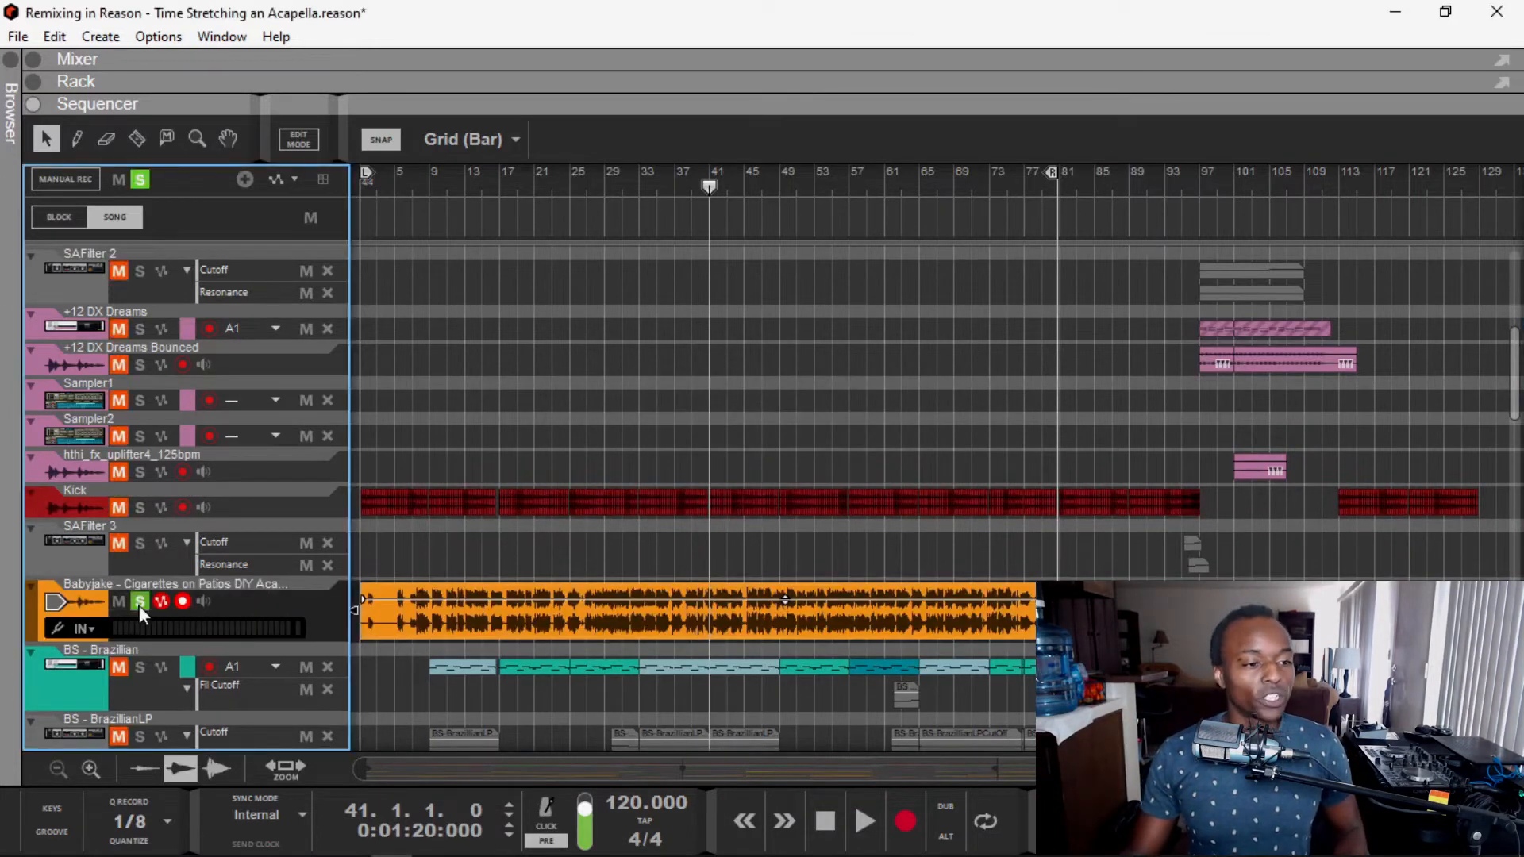
scroll(448, 485, up, 5)
scroll(448, 485, left, 4)
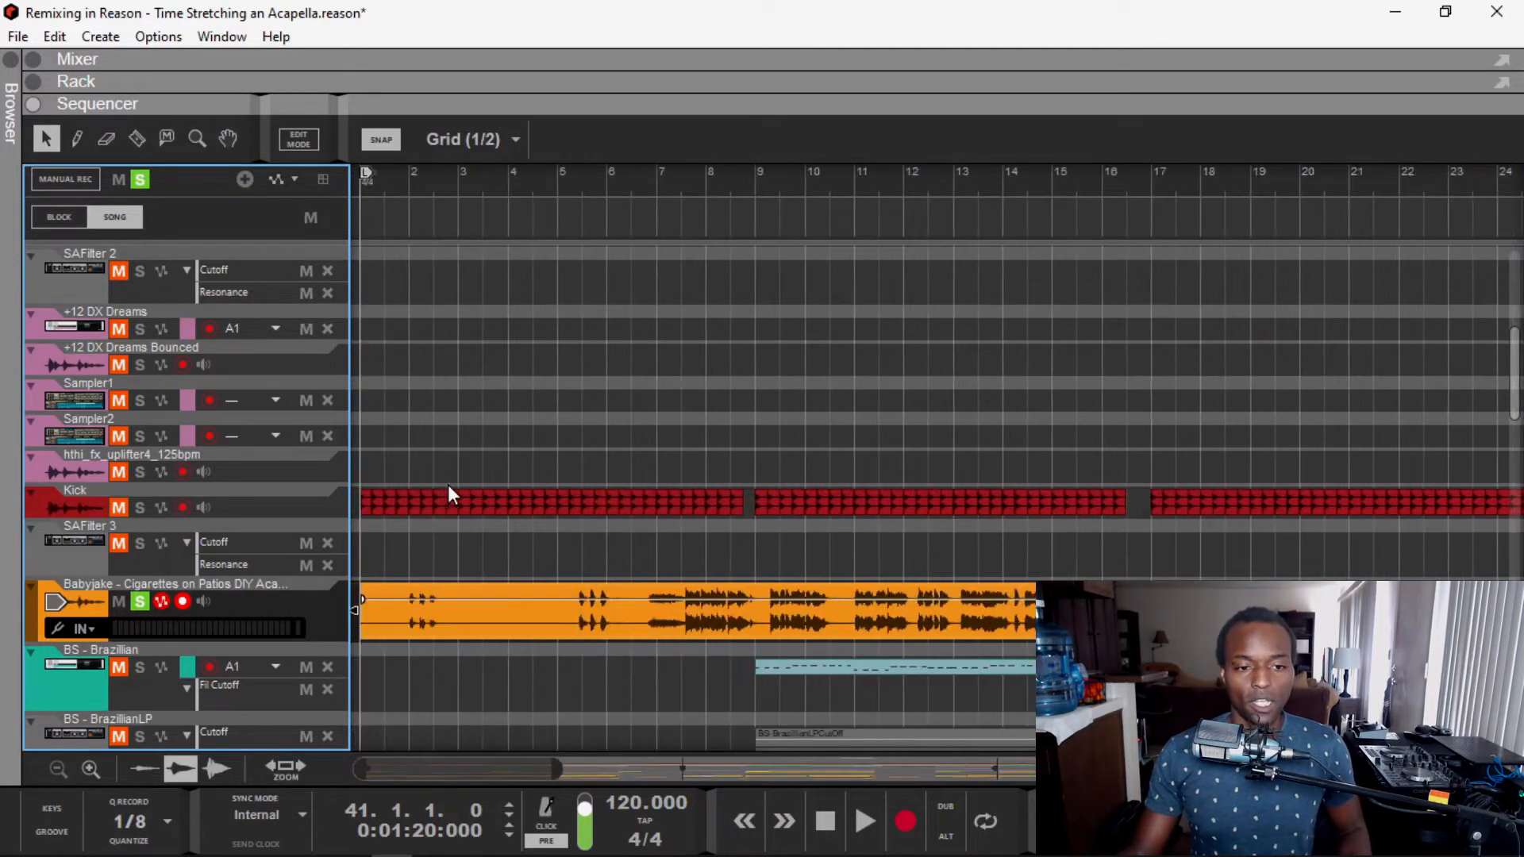
scroll(691, 329, up, 2)
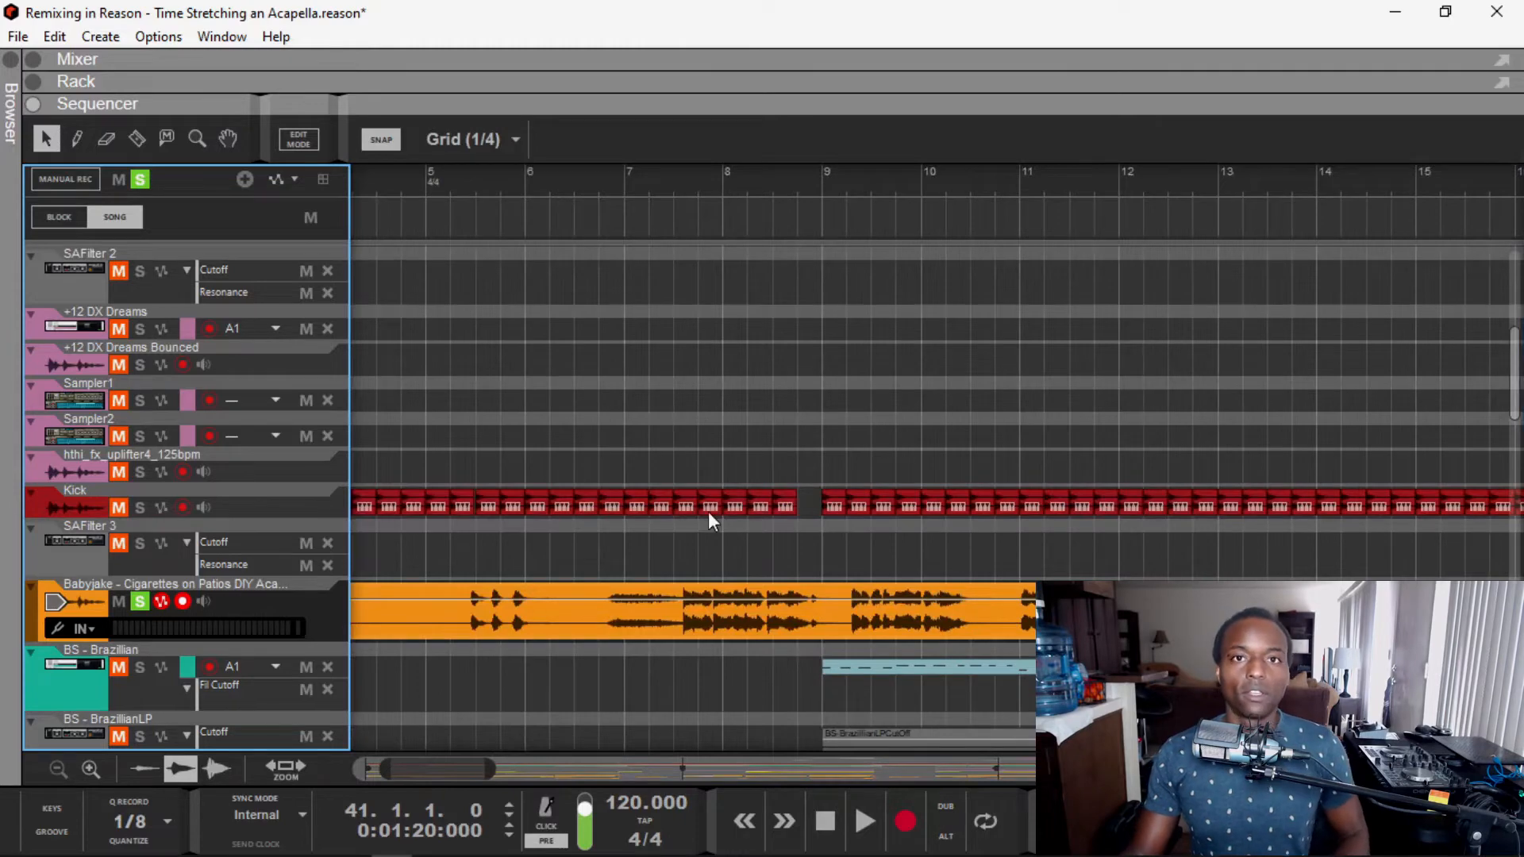
key(alt+Tab)
key(alt+Tab)
key(alt+Tab)
key(alt+Tab)
key(alt+Tab)
key(alt+Tab)
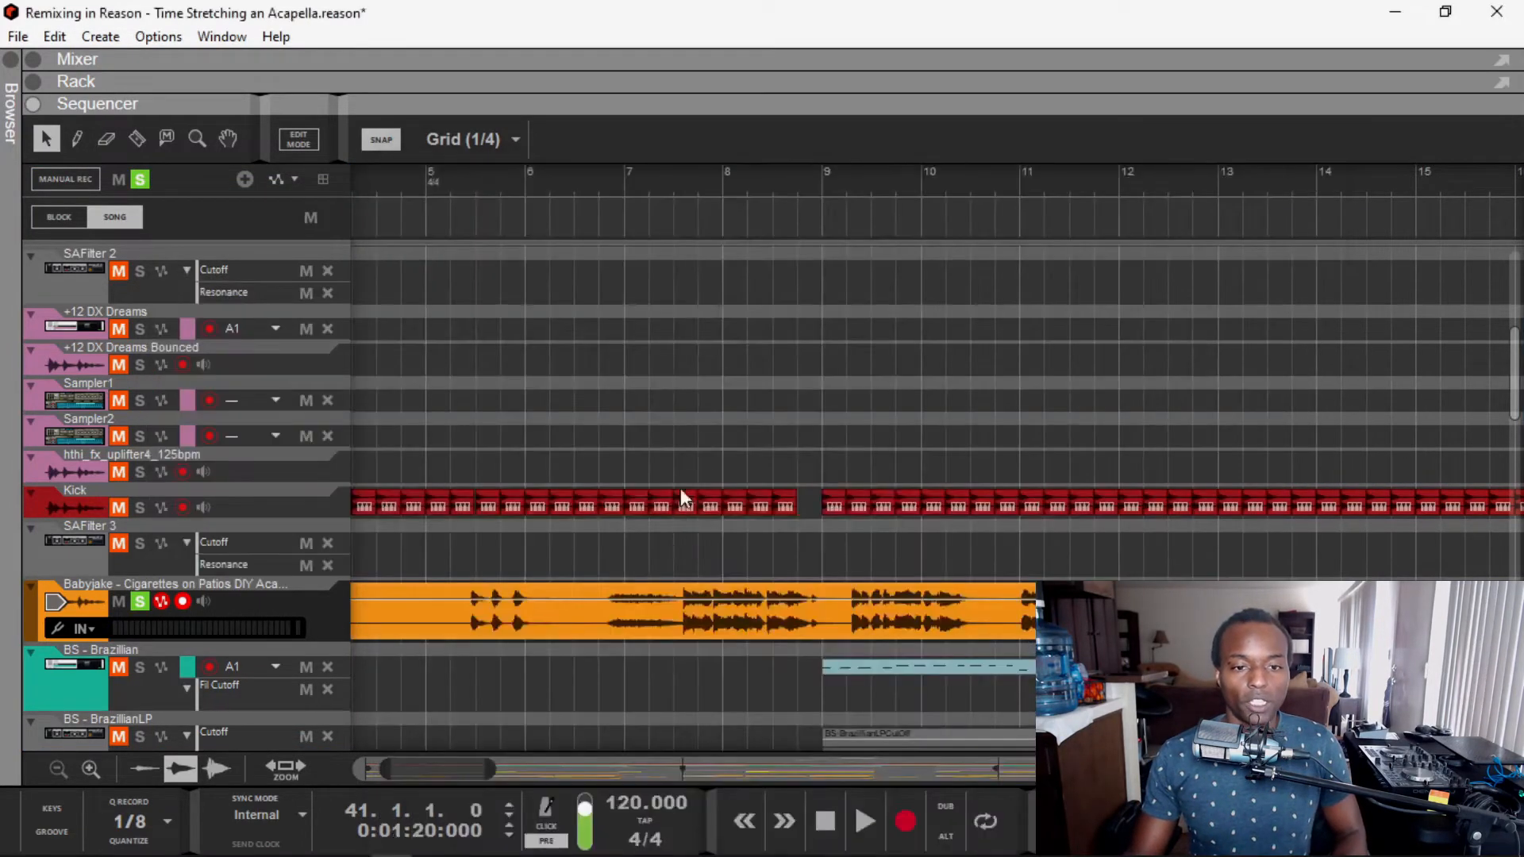
Step: Transpose the acapella clip to -3 and play it from 7.3.1
click(675, 205)
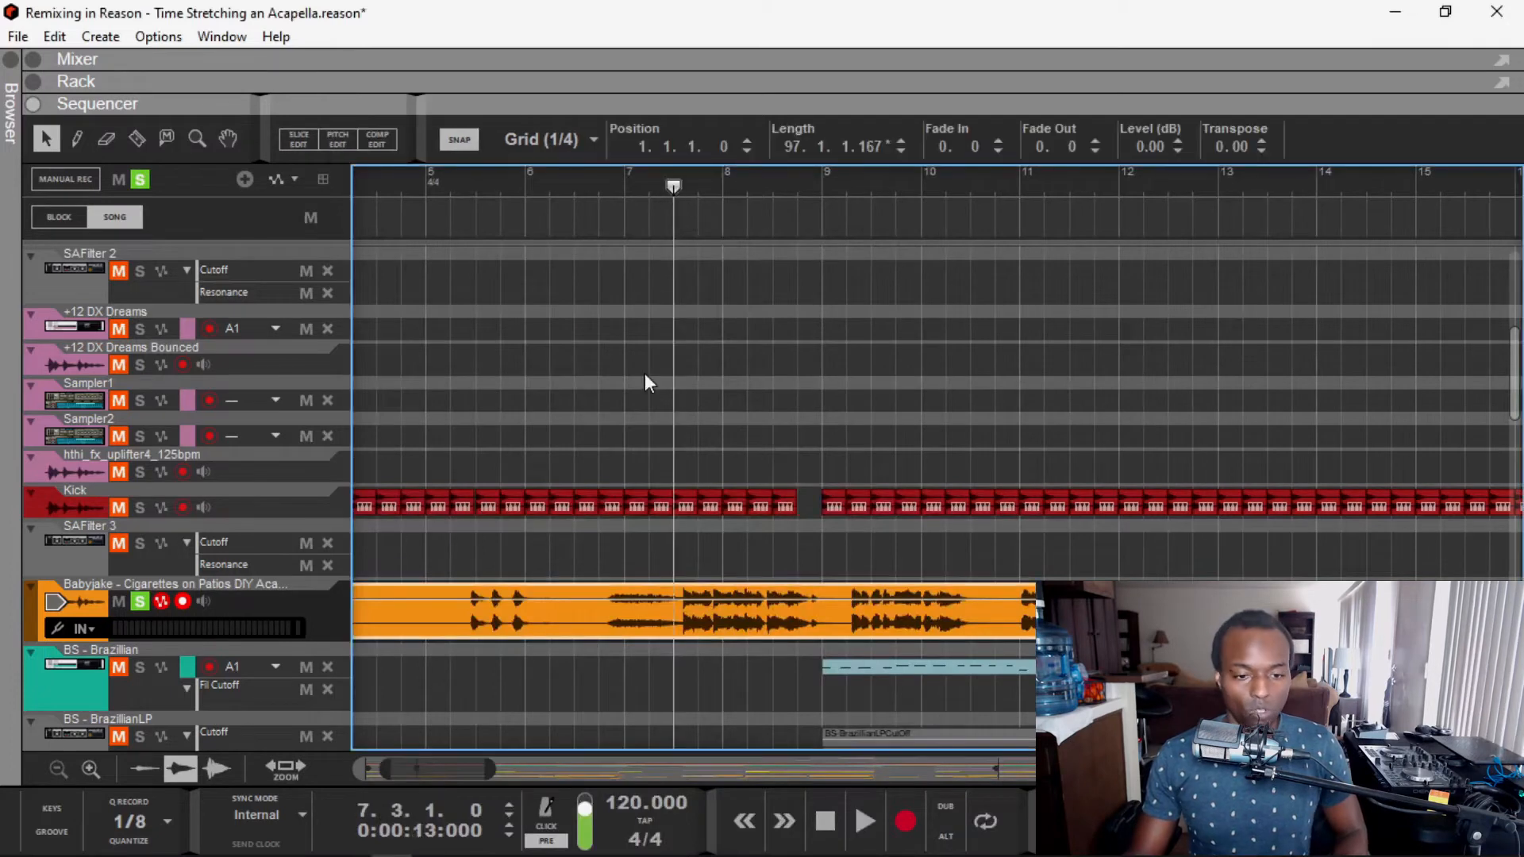
right_click(712, 609)
click(636, 622)
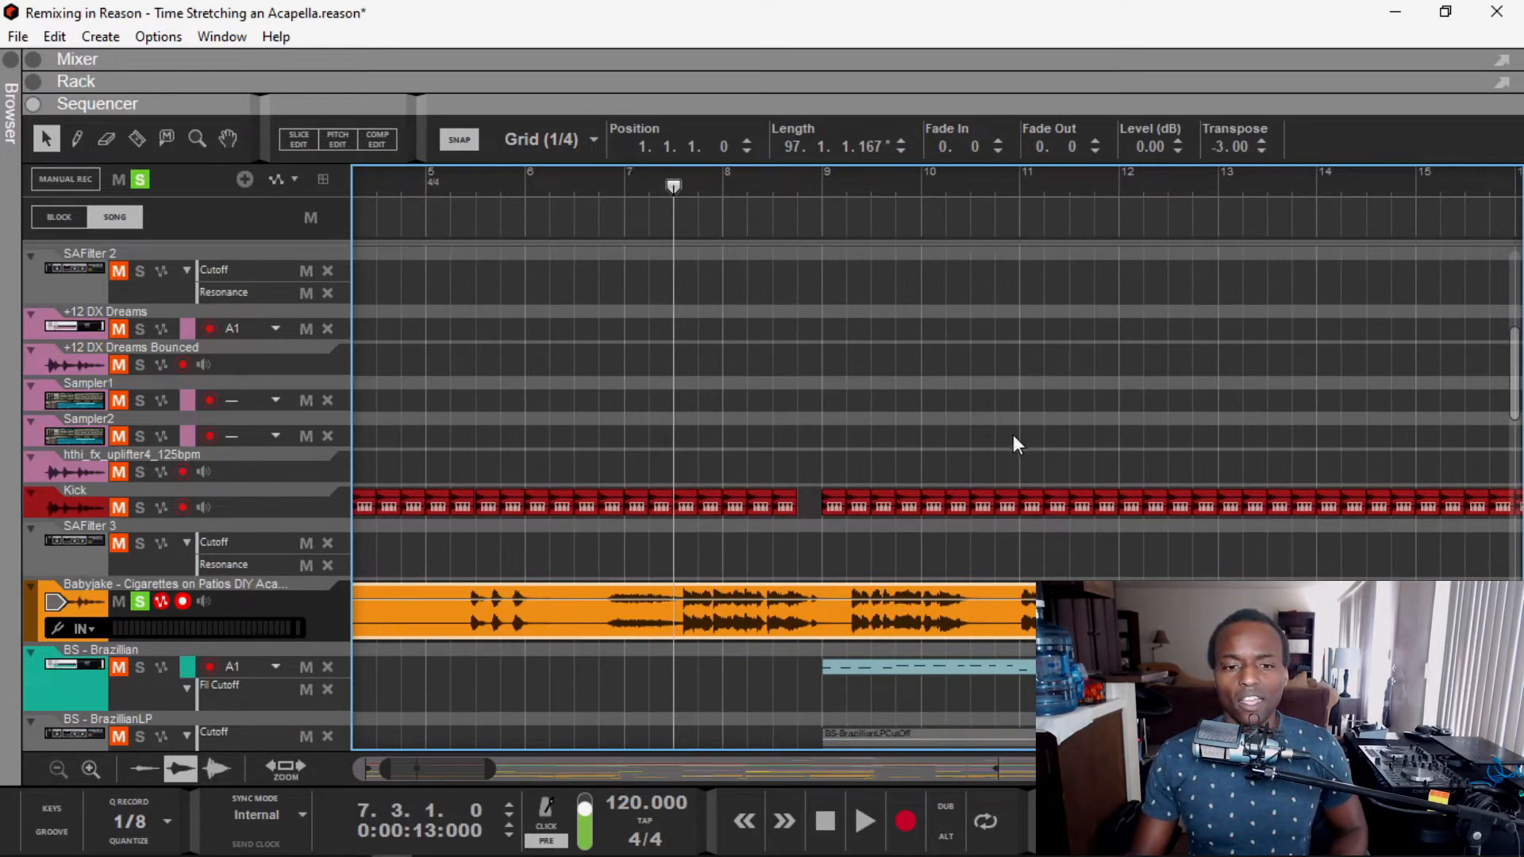
key(space)
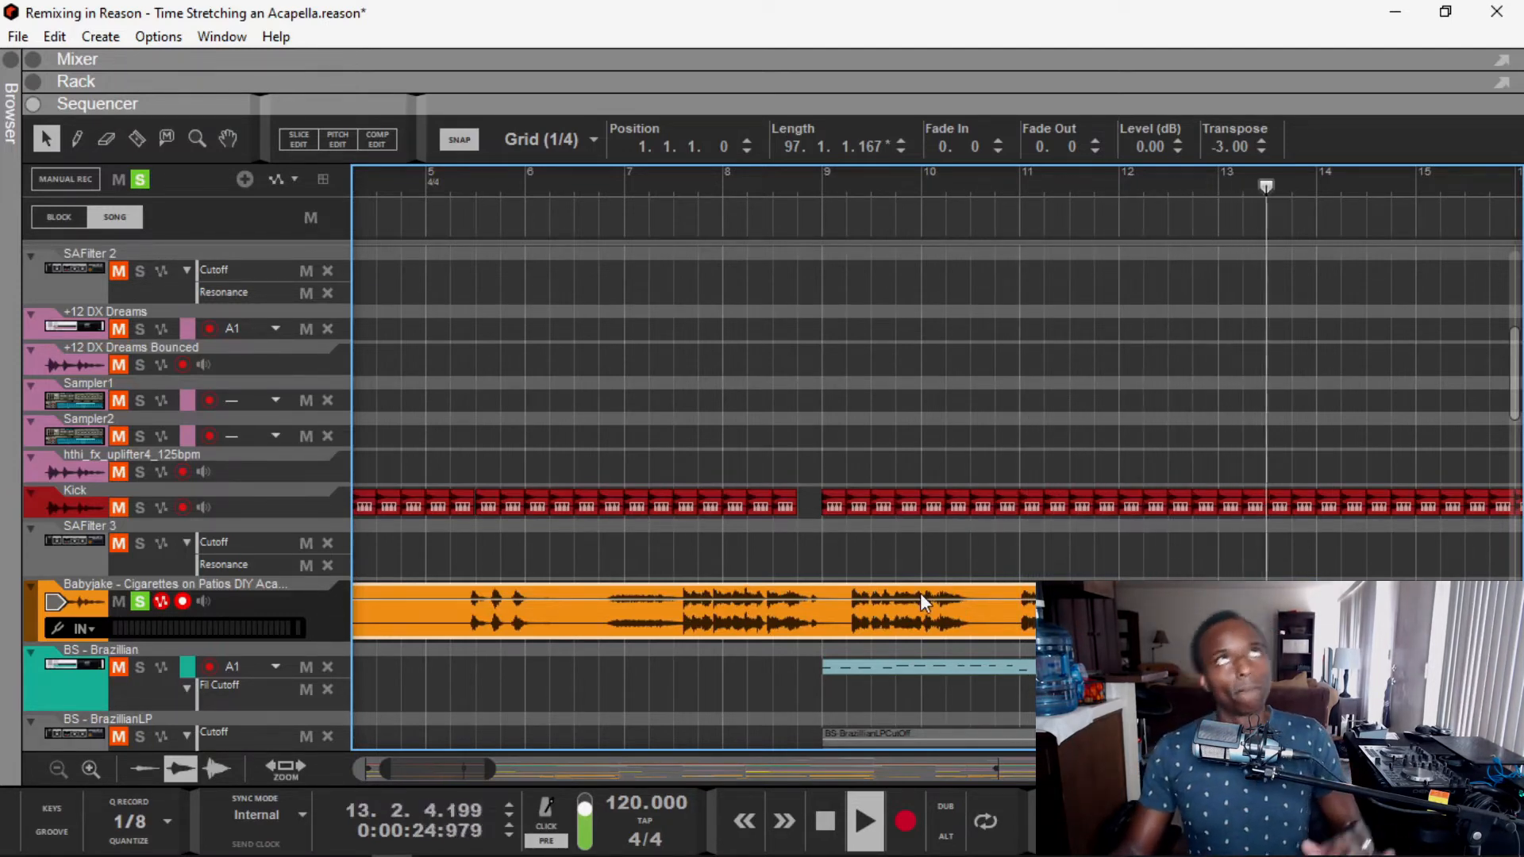
key(space)
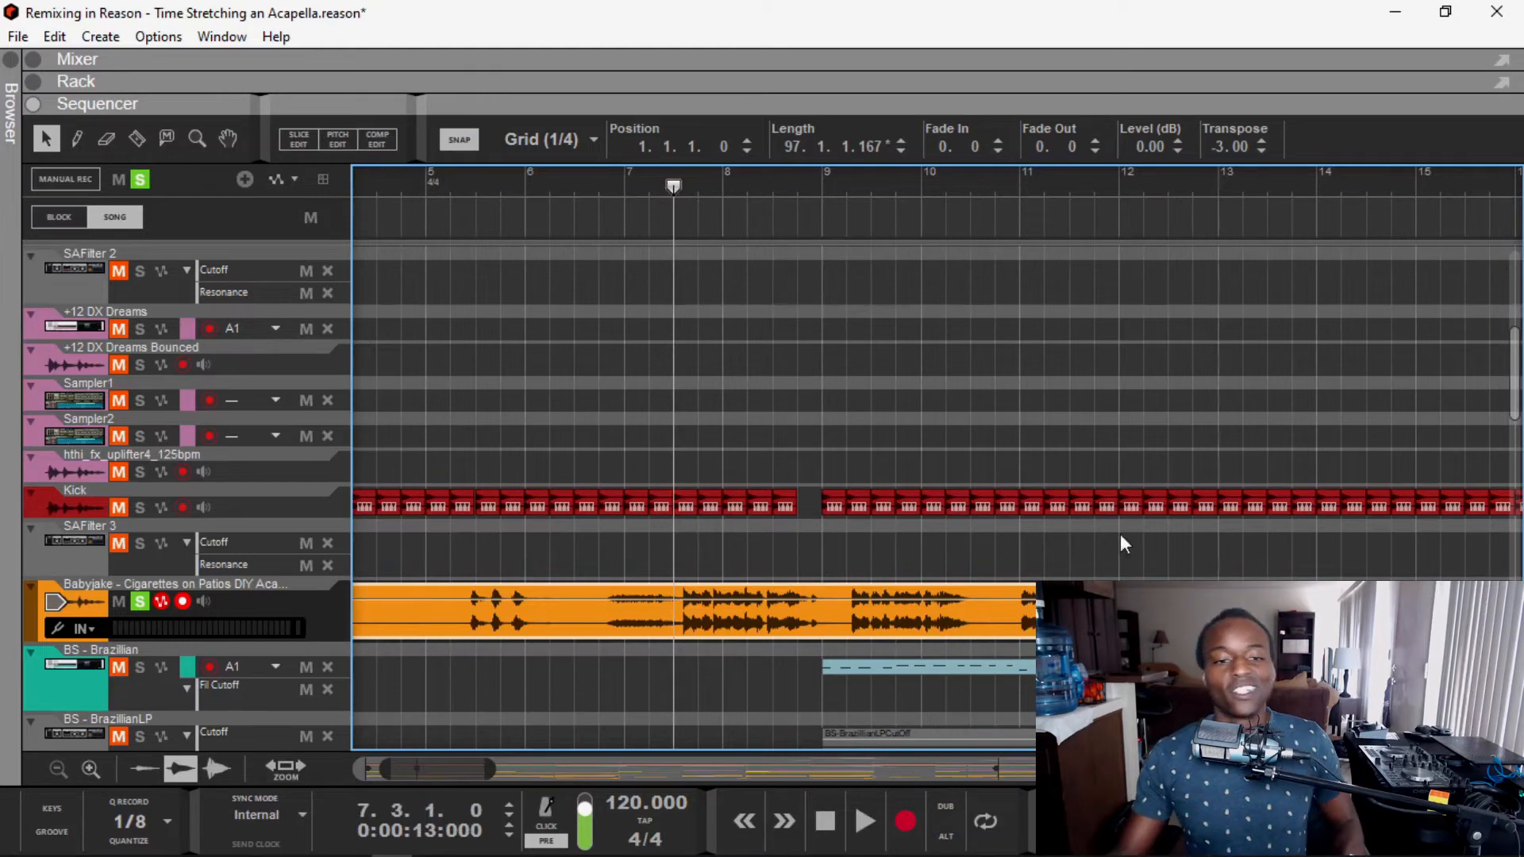
Step: Move the acapella clip later to position 2.2.3 to bring its main vocal entry near bar 9
scroll(816, 572, down, 2)
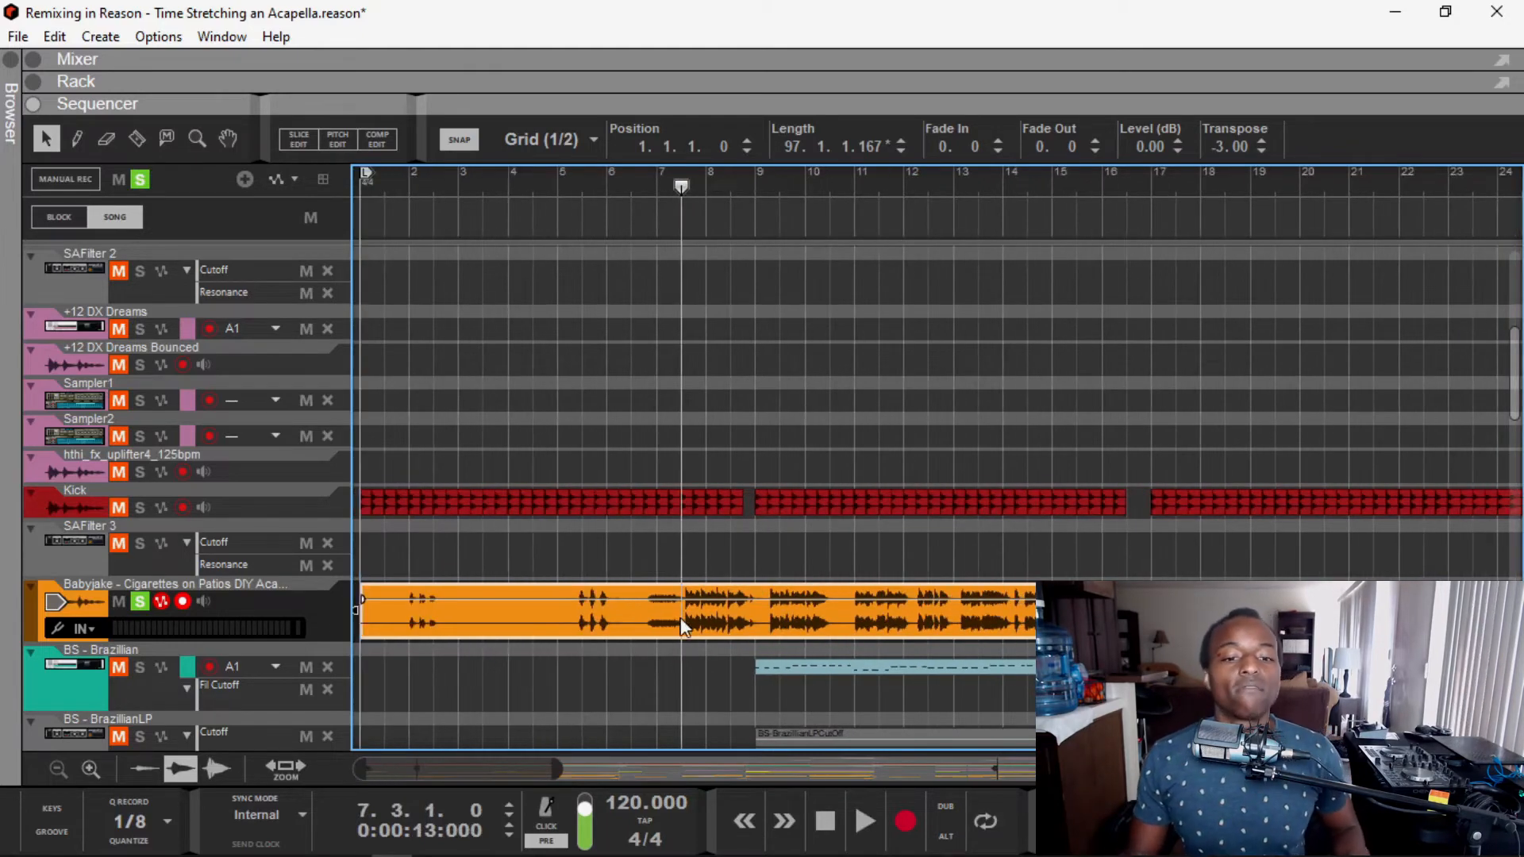
scroll(680, 618, up, 2)
drag(680, 617, 867, 624)
scroll(865, 625, up, 3)
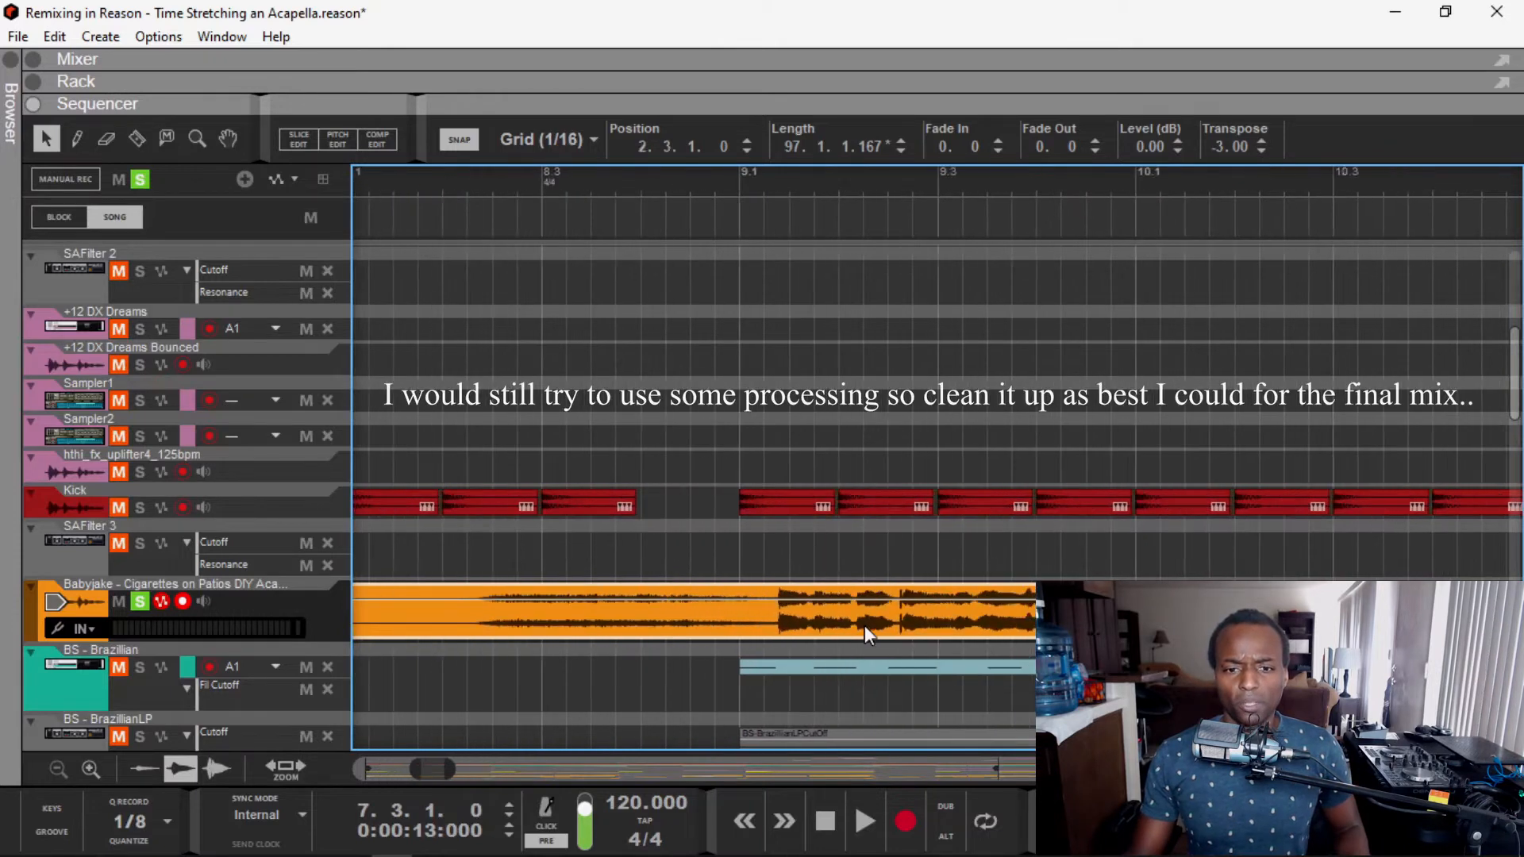
drag(820, 618, 760, 622)
scroll(762, 619, up, 3)
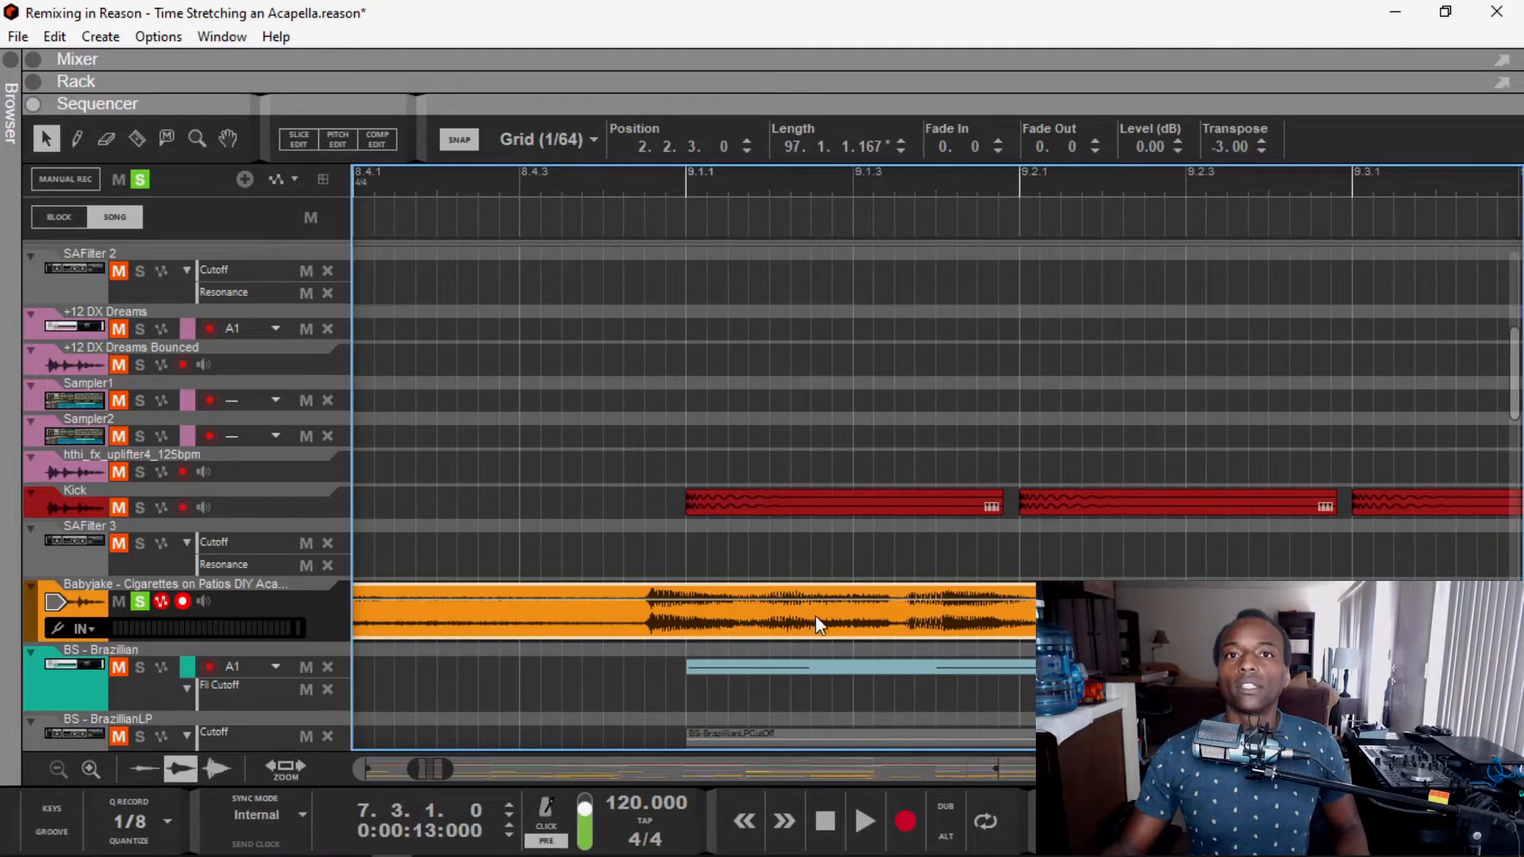
scroll(894, 570, down, 3)
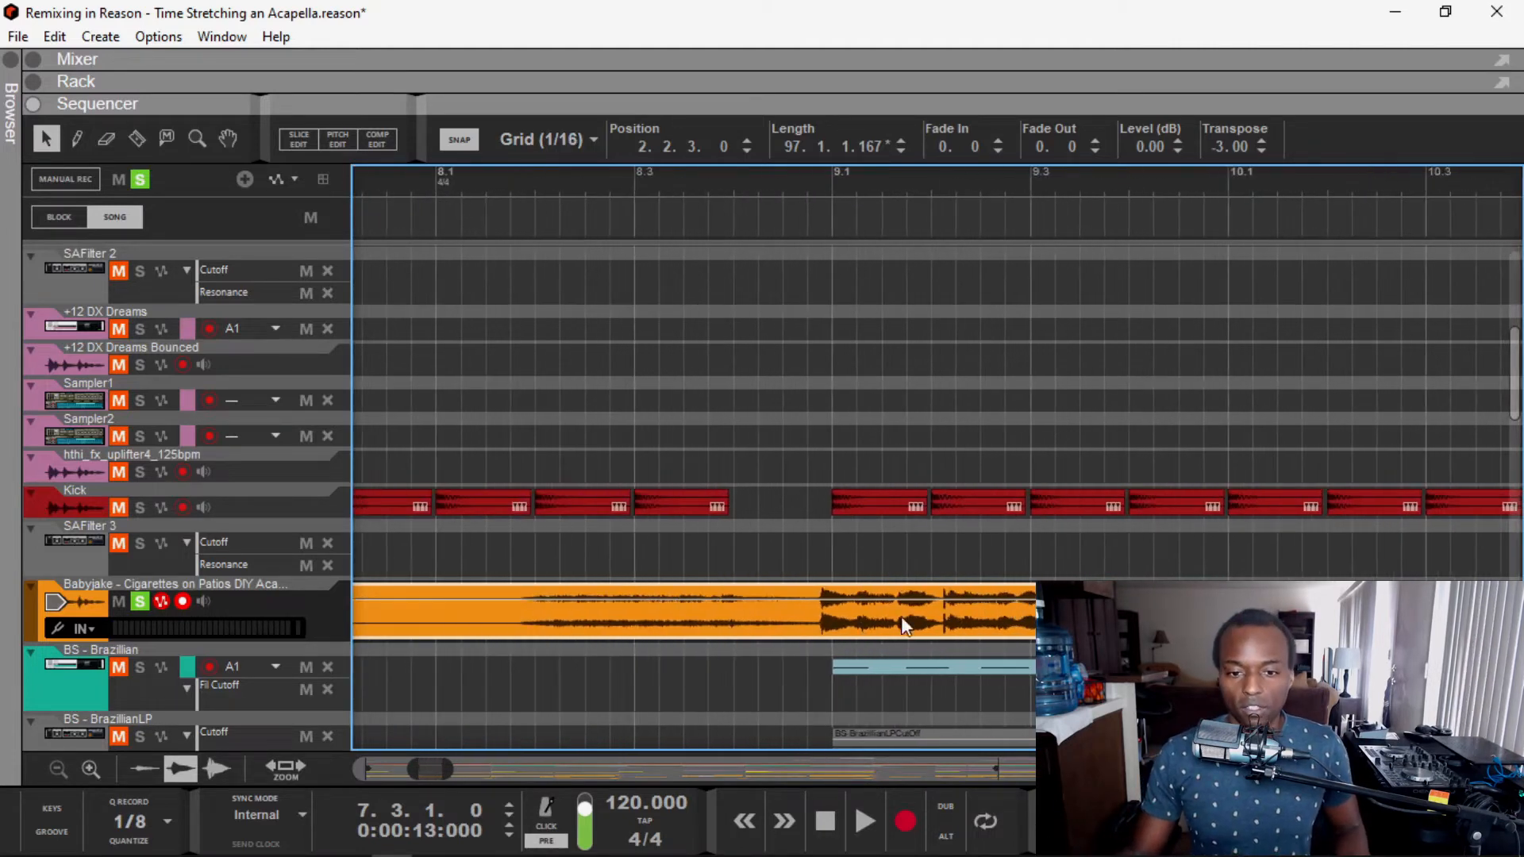
Step: Play the vocal entry from 8.3.4, and move the acapella clip earlier to position 1.4.4
click(701, 210)
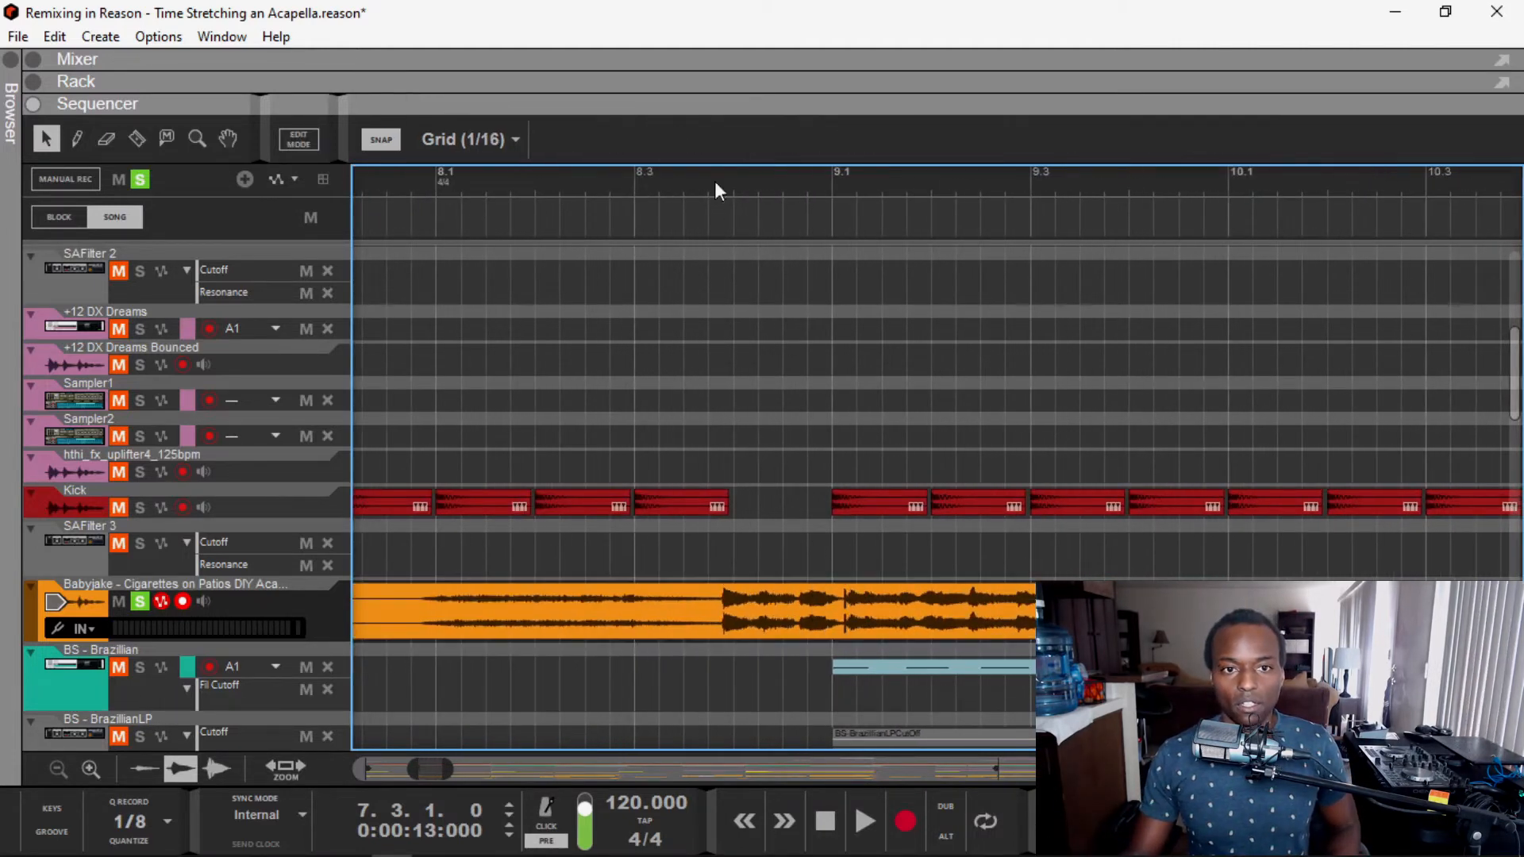
click(712, 186)
key(space)
key(space)
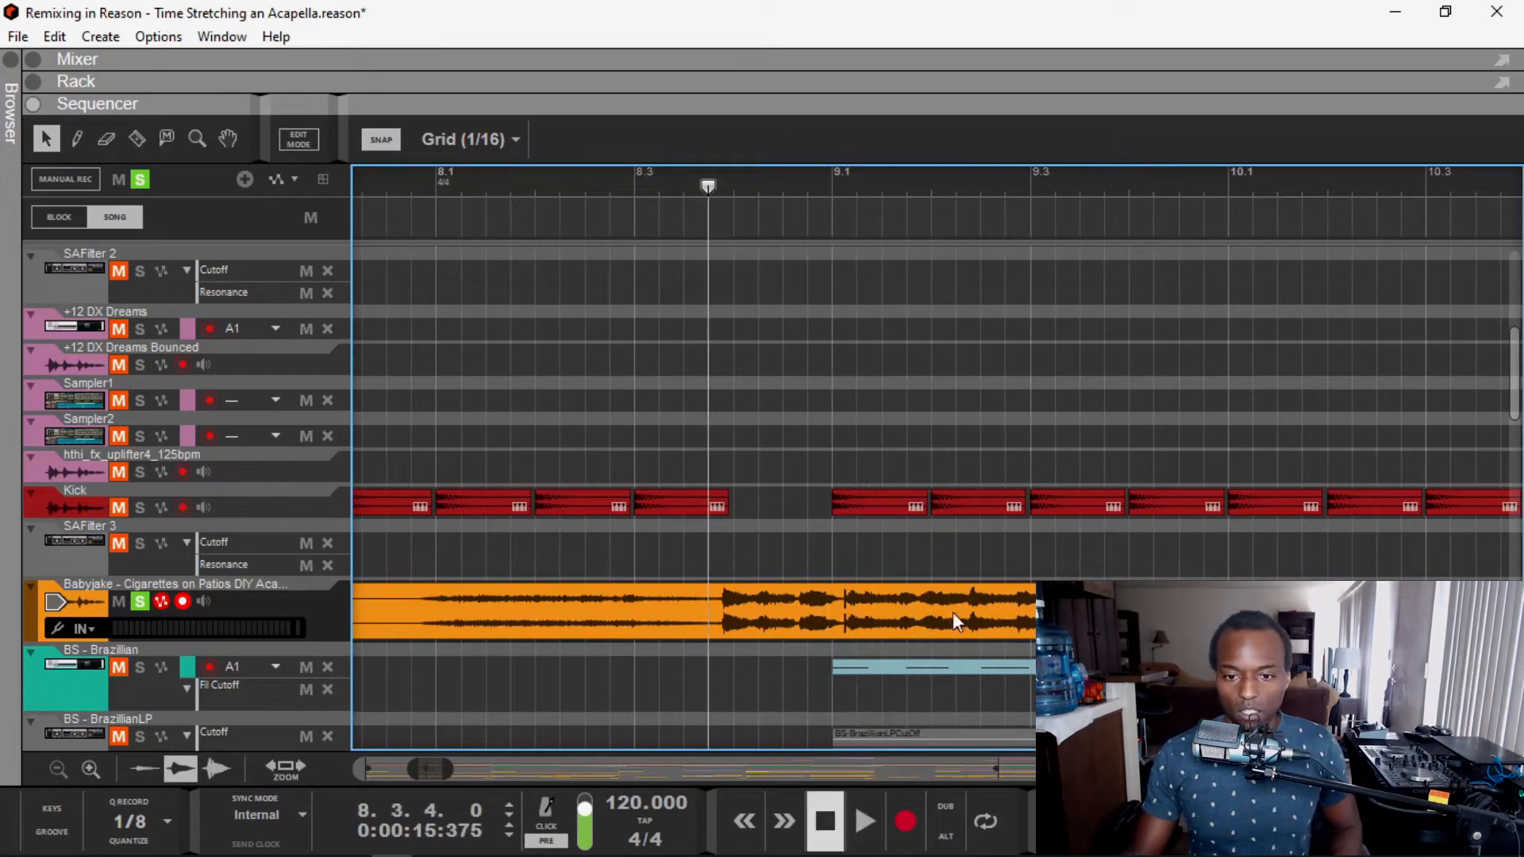
scroll(945, 603, up, 2)
drag(906, 613, 759, 599)
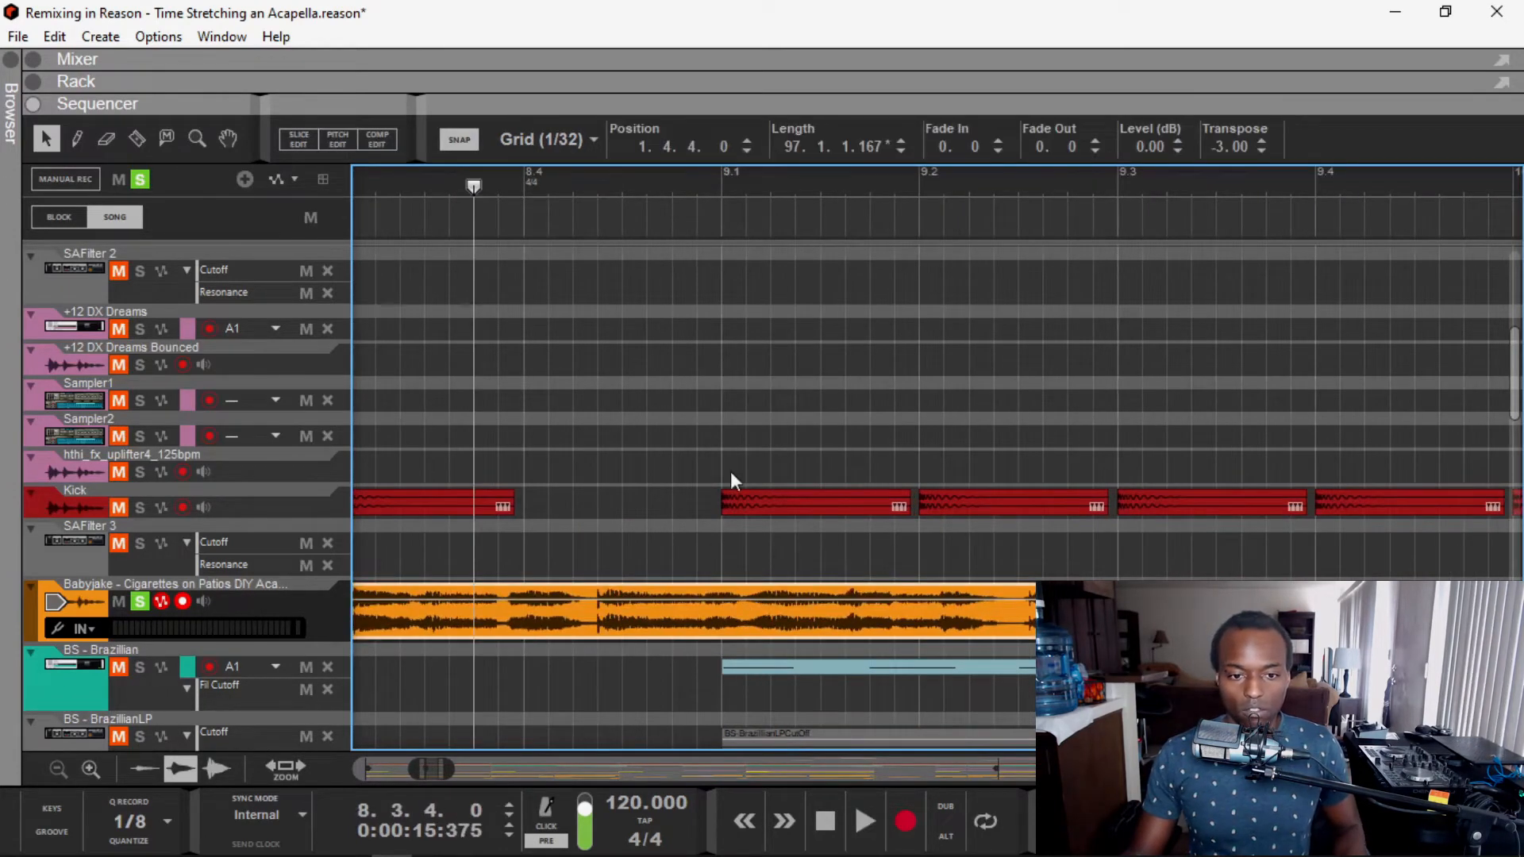
Step: Turn on the metronome click and play the soloed acapella from 9.1.1 and from just before 8.4
click(722, 185)
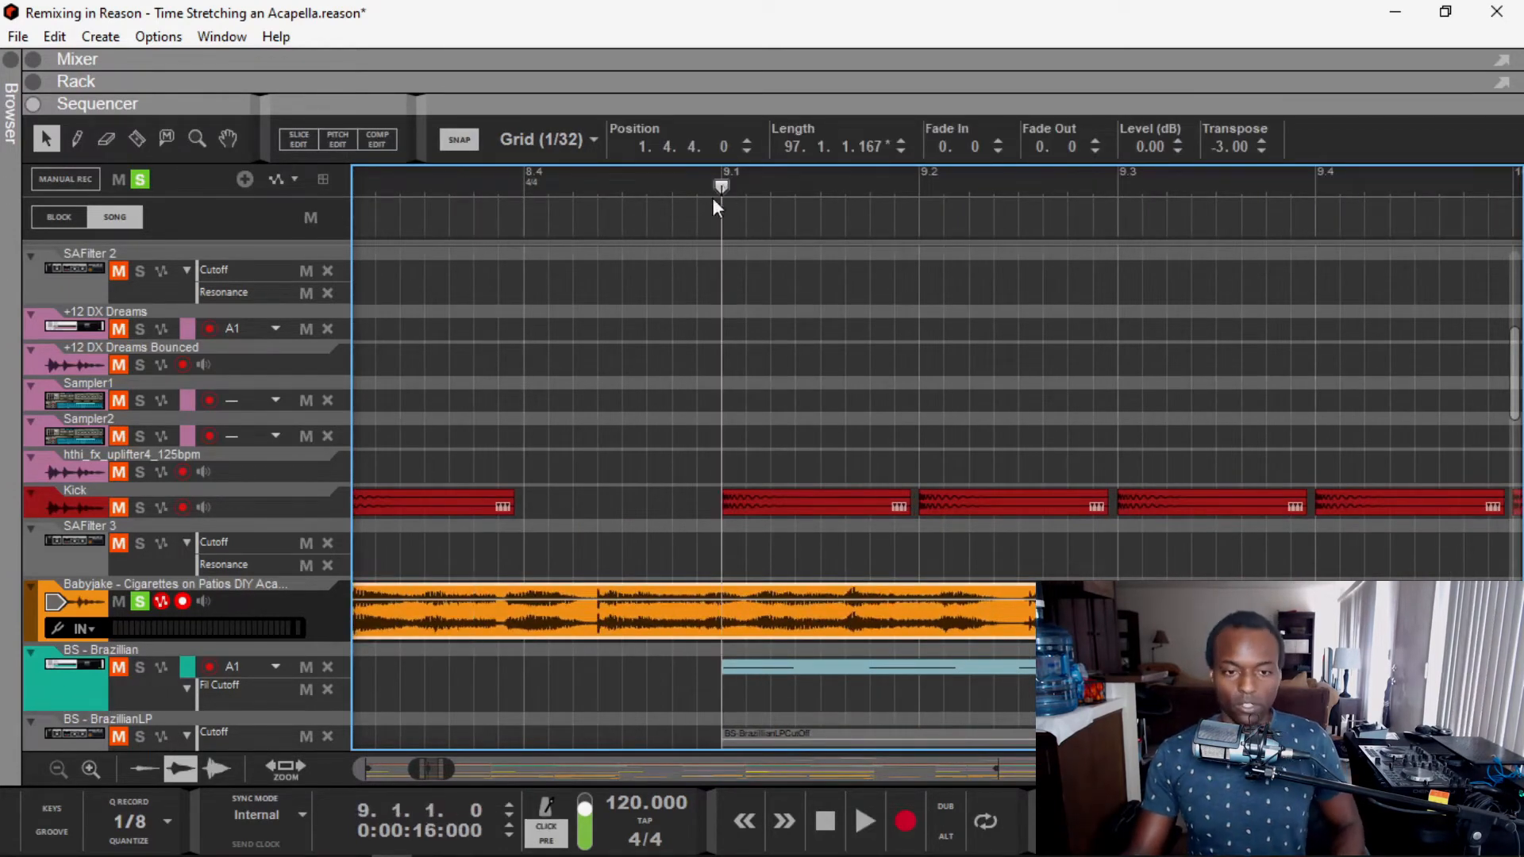
key(space)
key(space)
click(498, 184)
key(space)
key(space)
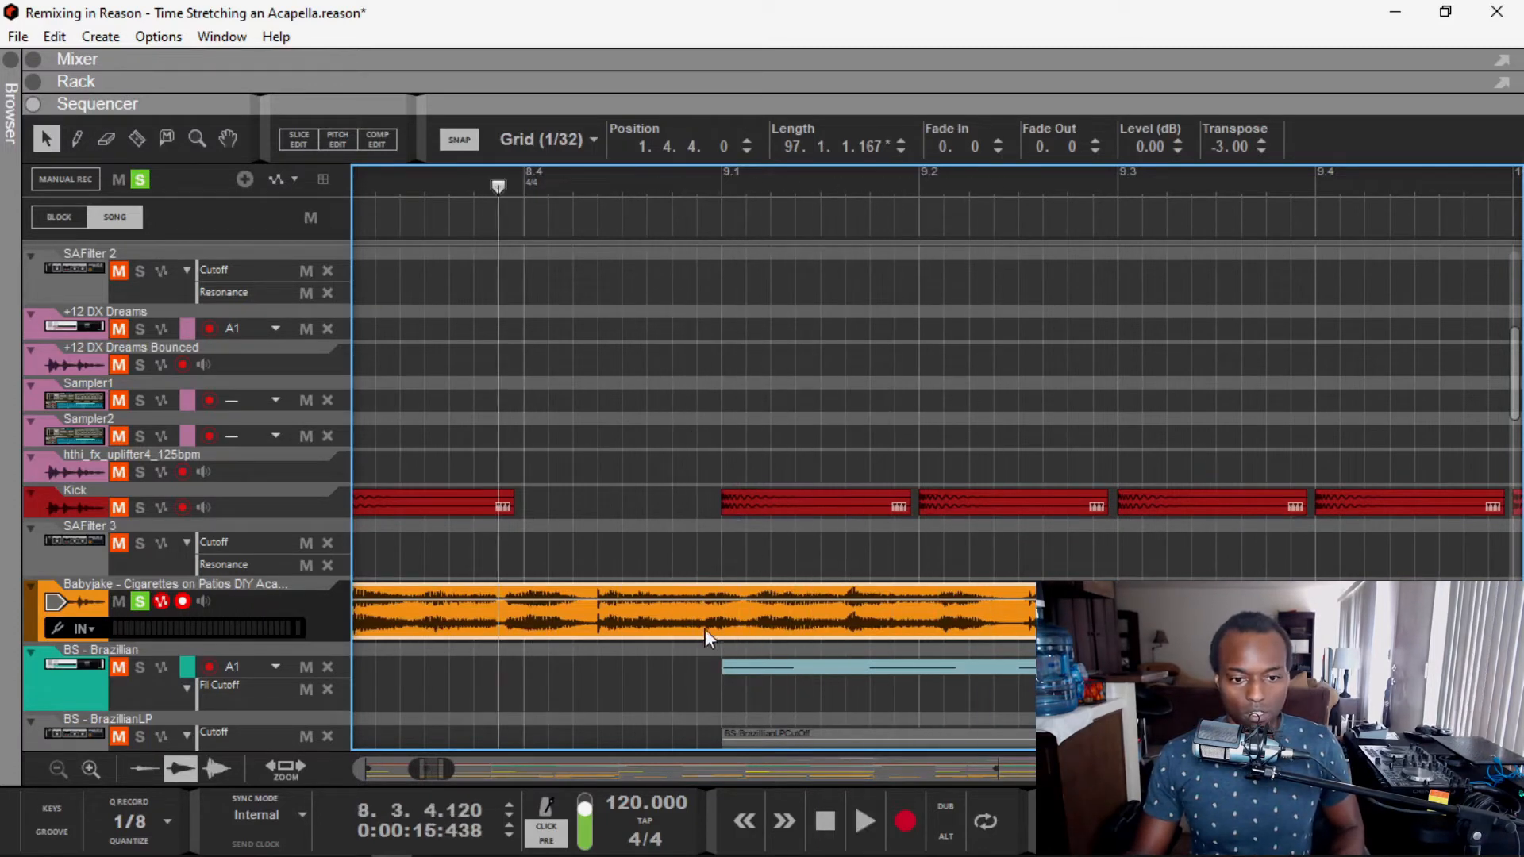
scroll(705, 621, up, 4)
double_click(695, 623)
scroll(741, 627, up, 2)
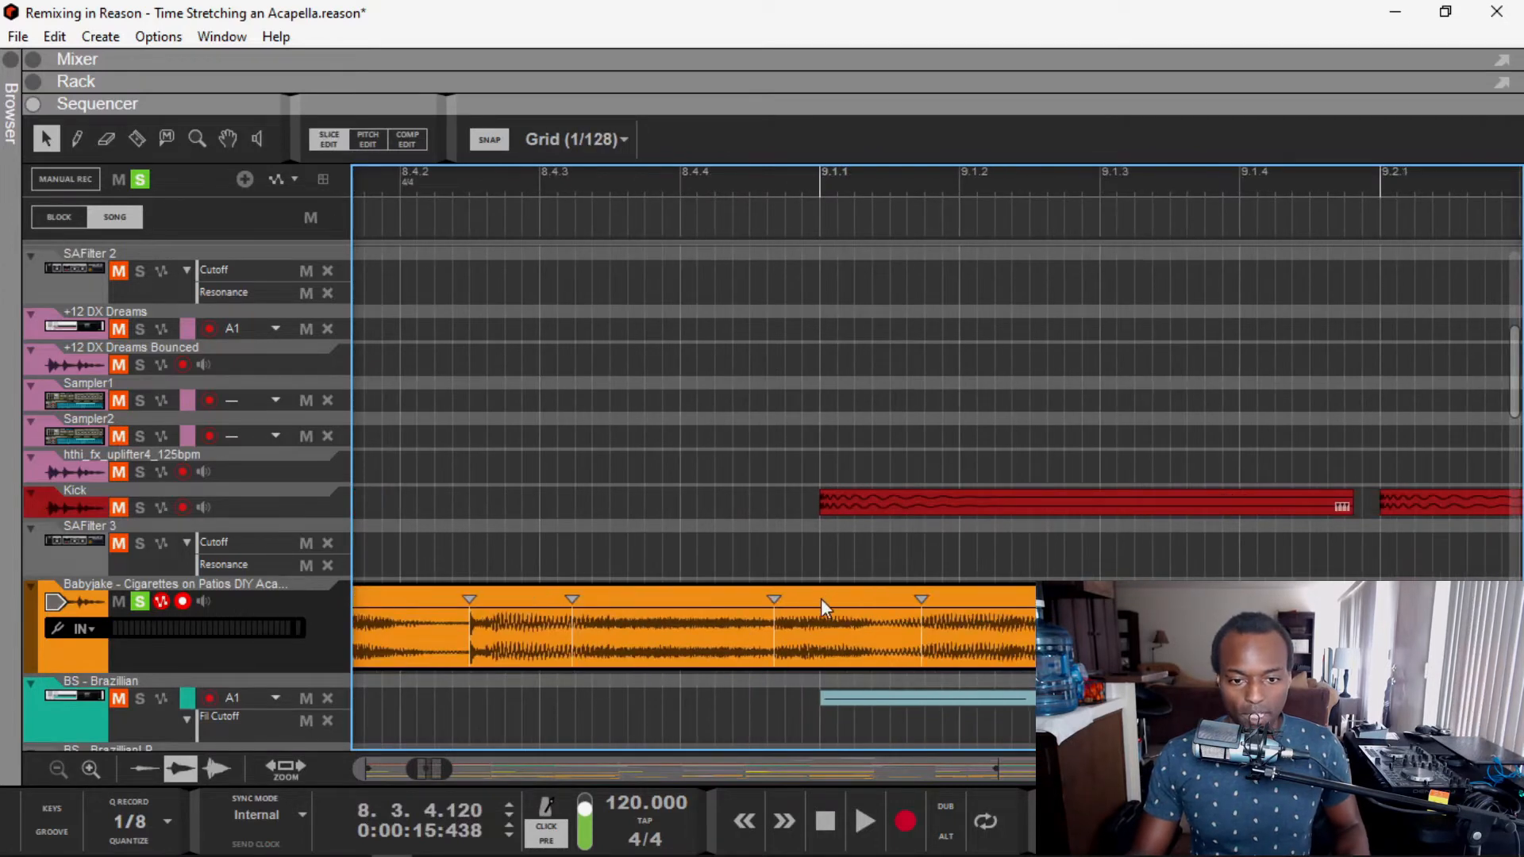
key(Escape)
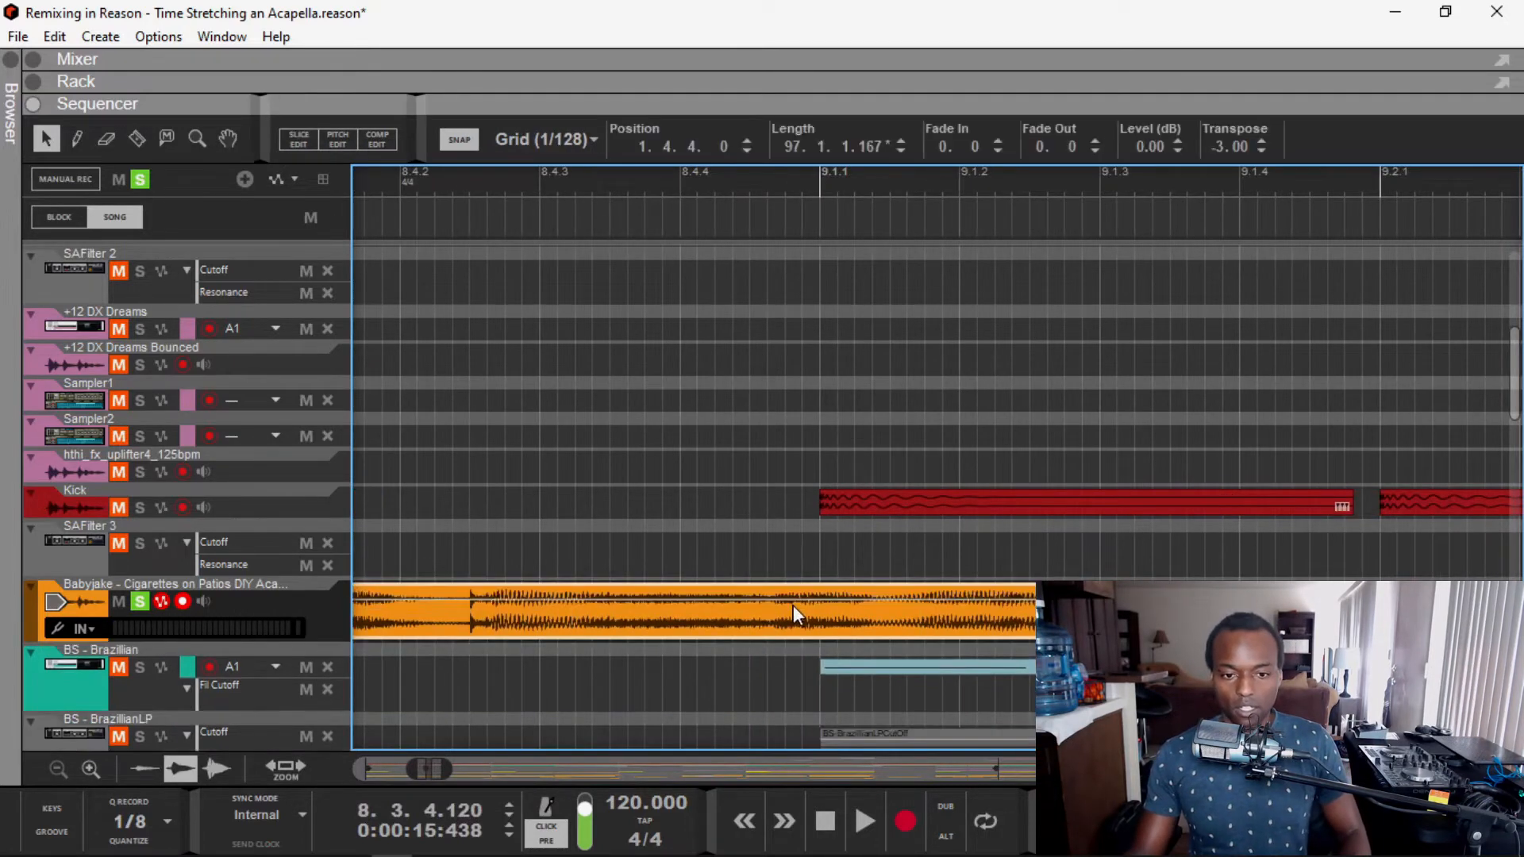
Step: Move the acapella clip to position 2.1.1 and play it from bar 9 against the metronome click
drag(797, 607, 841, 612)
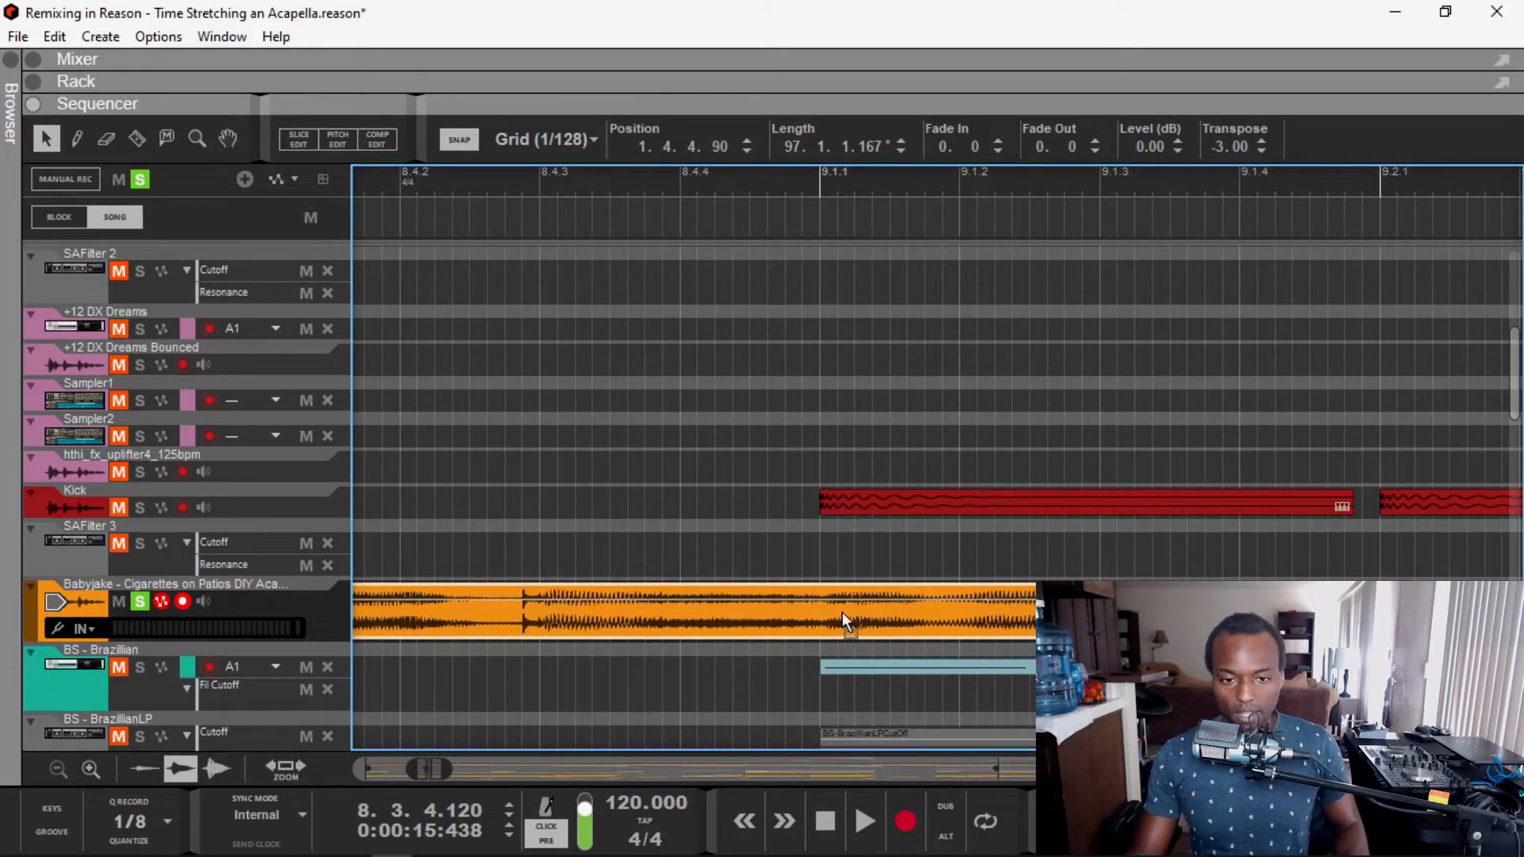
key(space)
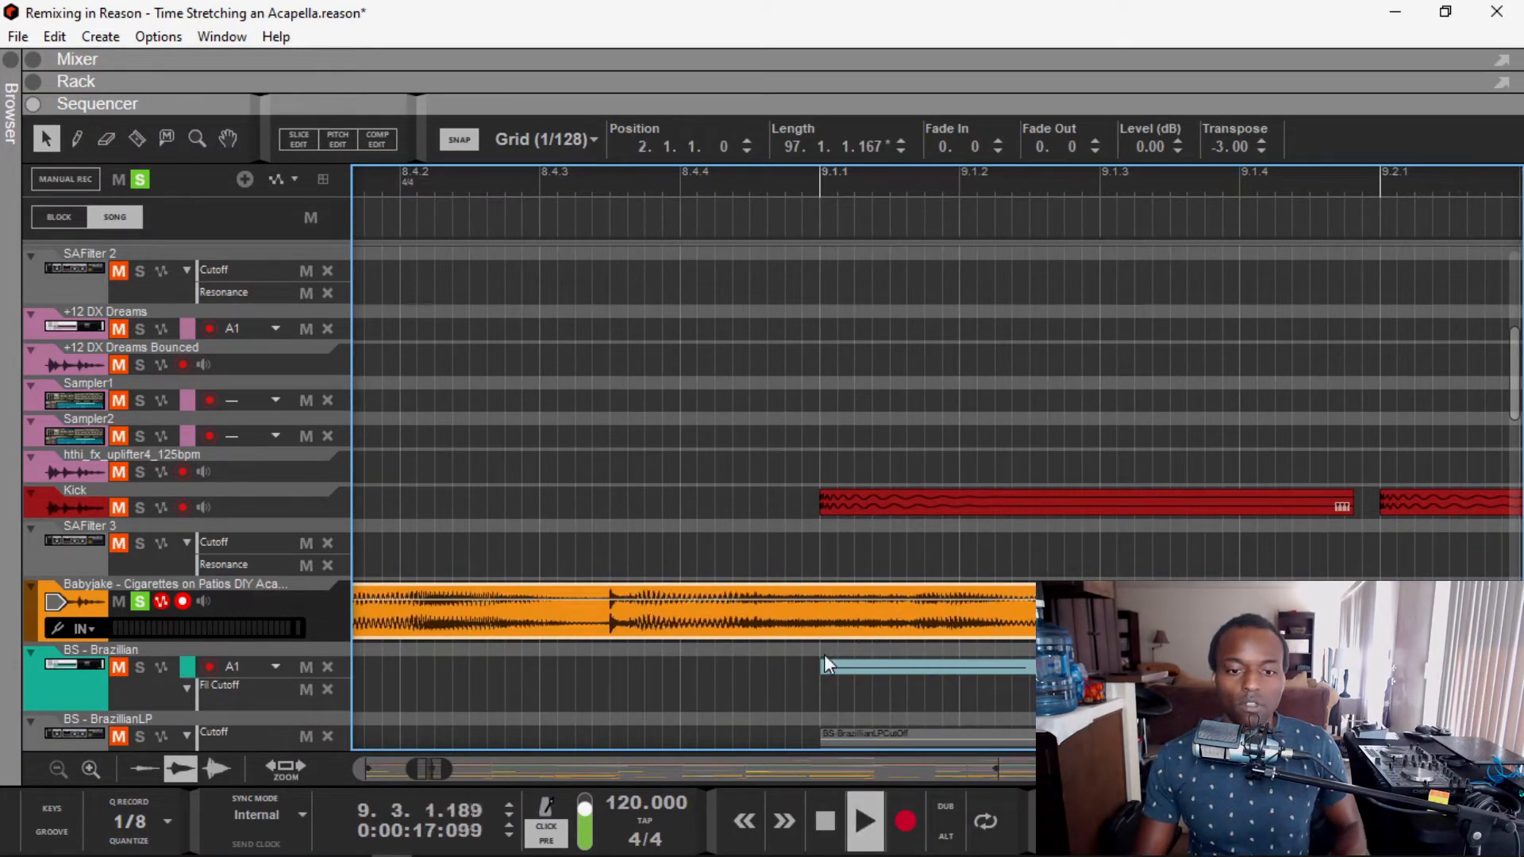
key(space)
scroll(816, 635, down, 3)
scroll(817, 635, down, 6)
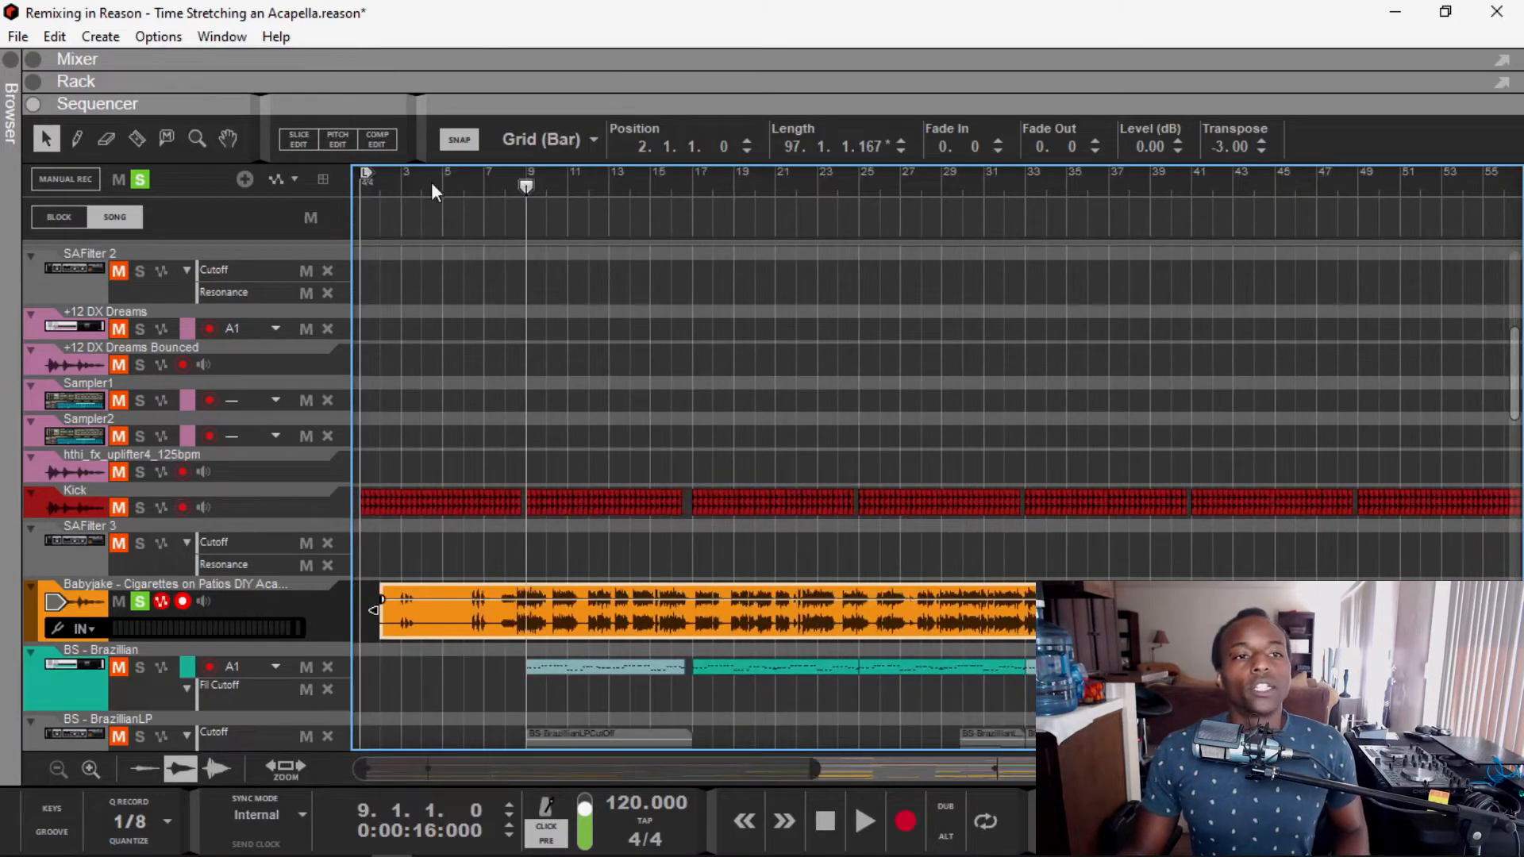
key(space)
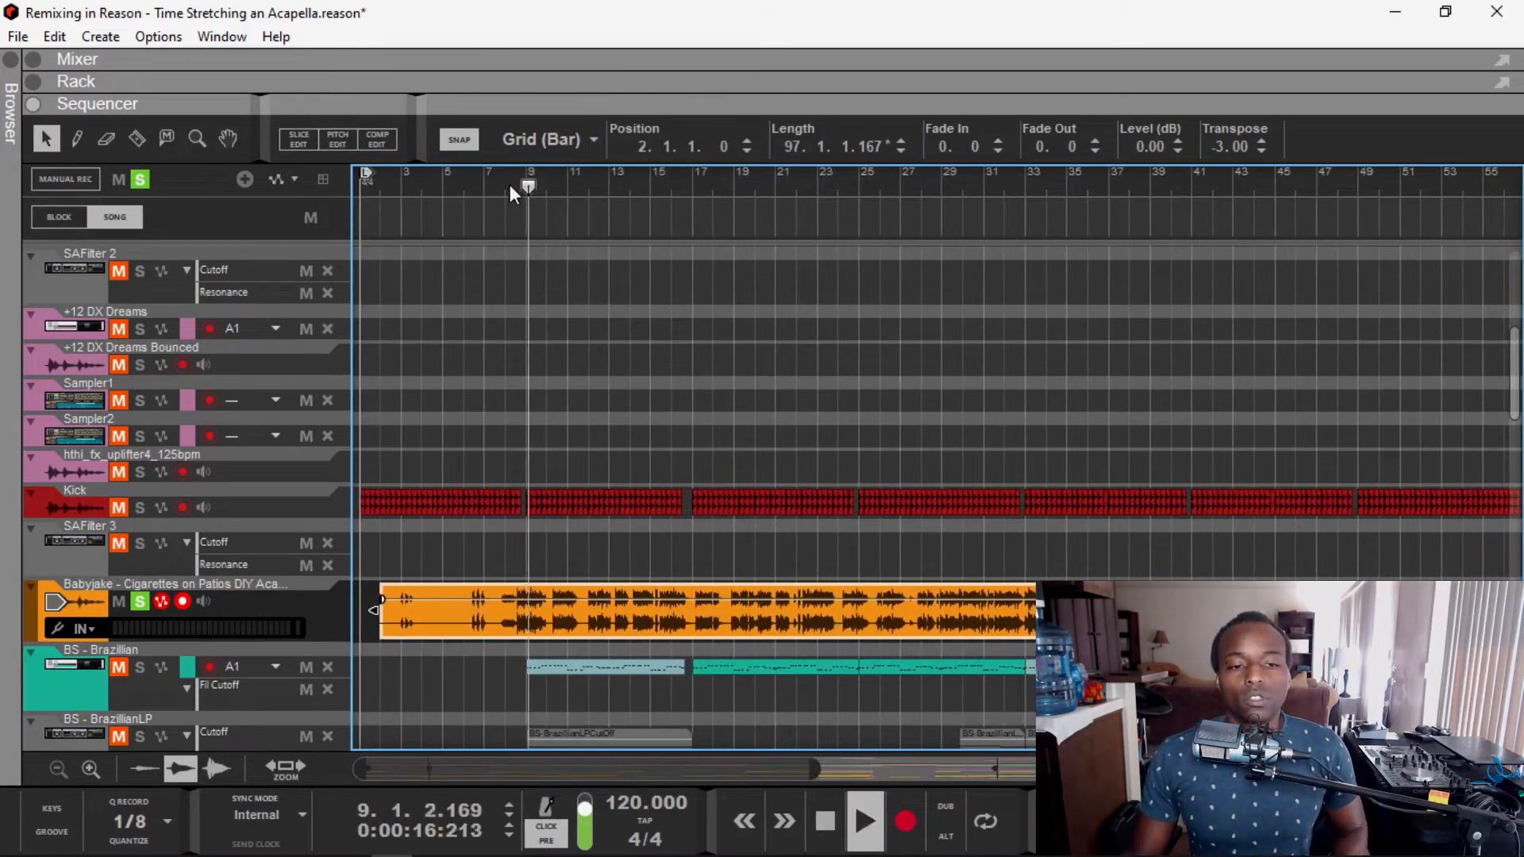
key(space)
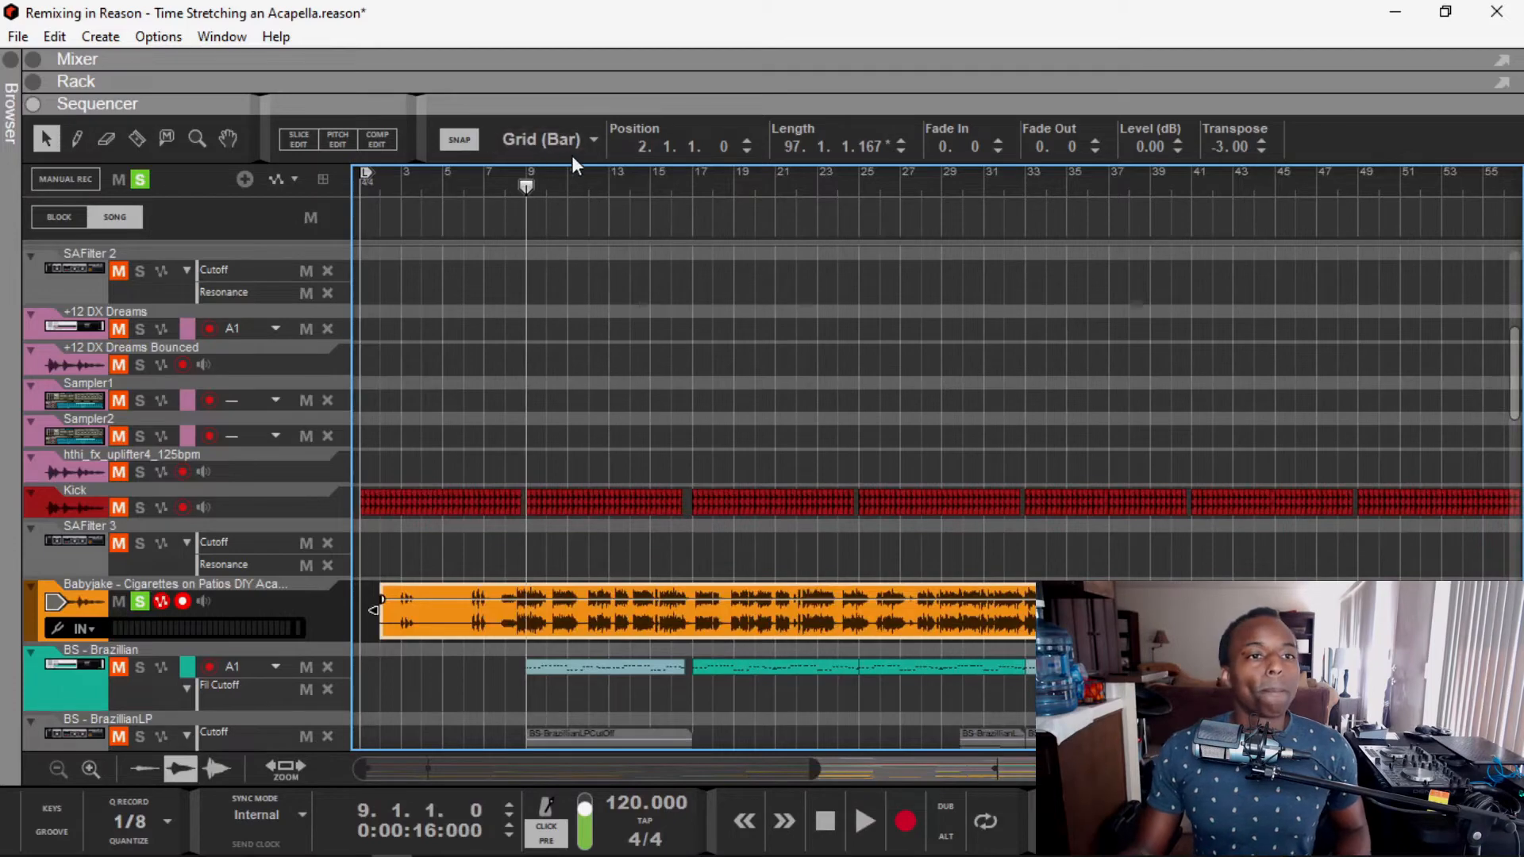
Step: Open the acapella clip in Slice Edit and look over its slice markers around bar 9 and across the song
click(311, 140)
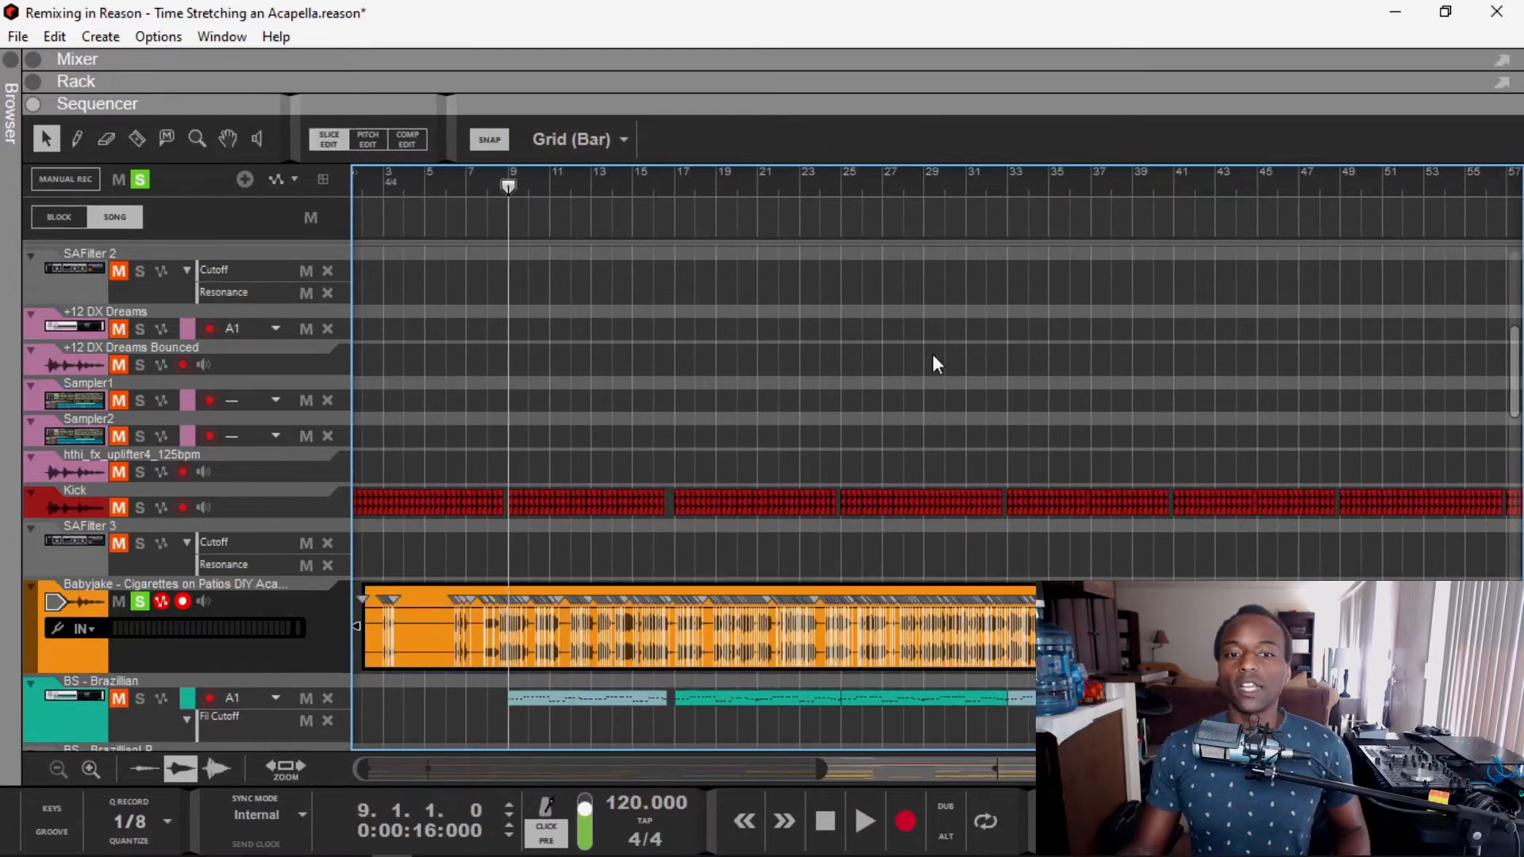
scroll(913, 599, down, 6)
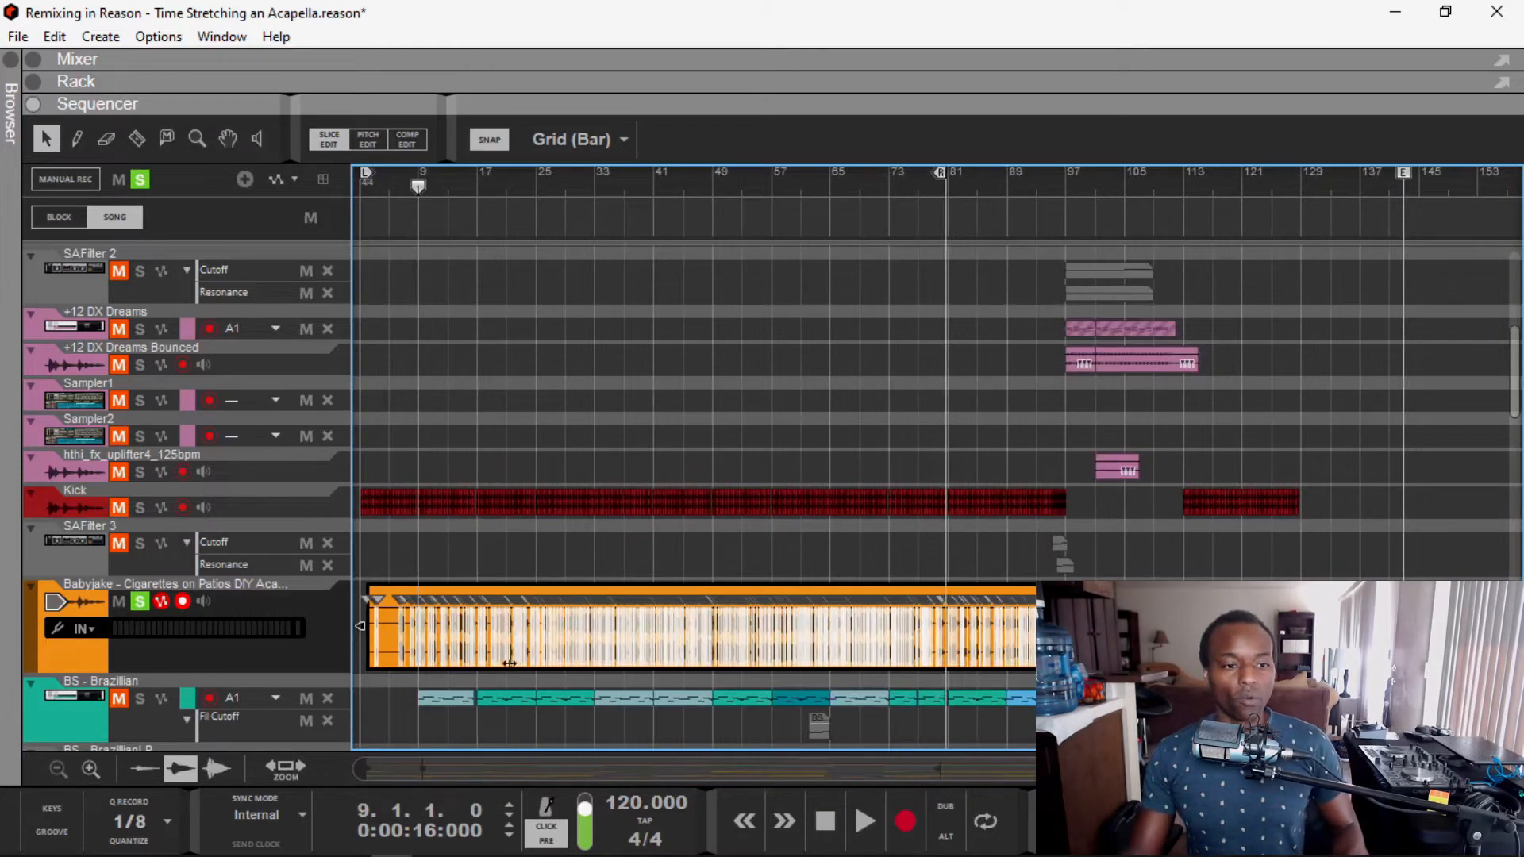
scroll(434, 621, up, 4)
scroll(434, 621, down, 2)
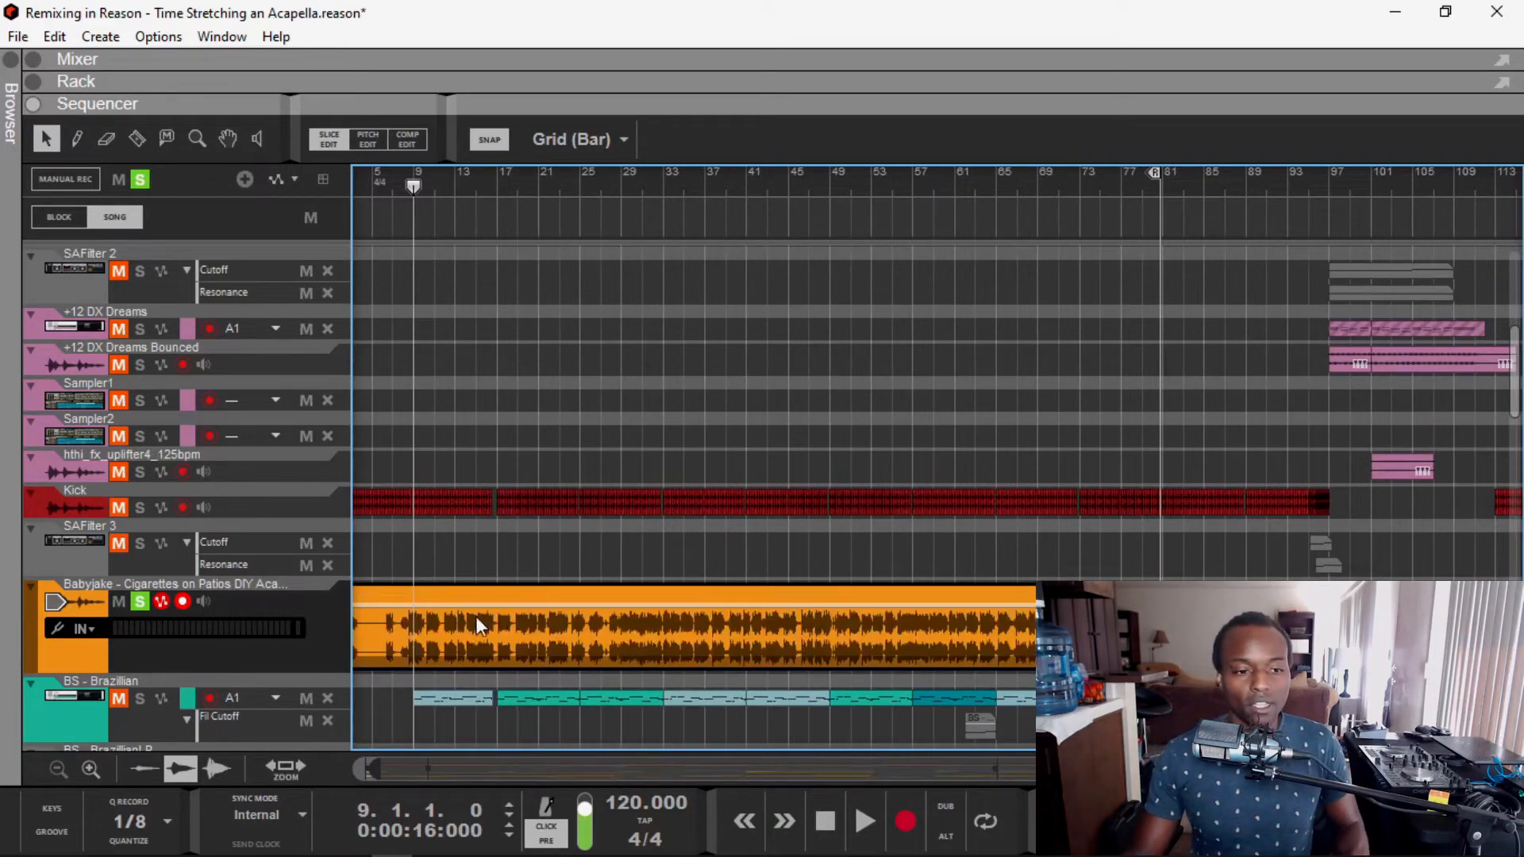
scroll(445, 619, up, 5)
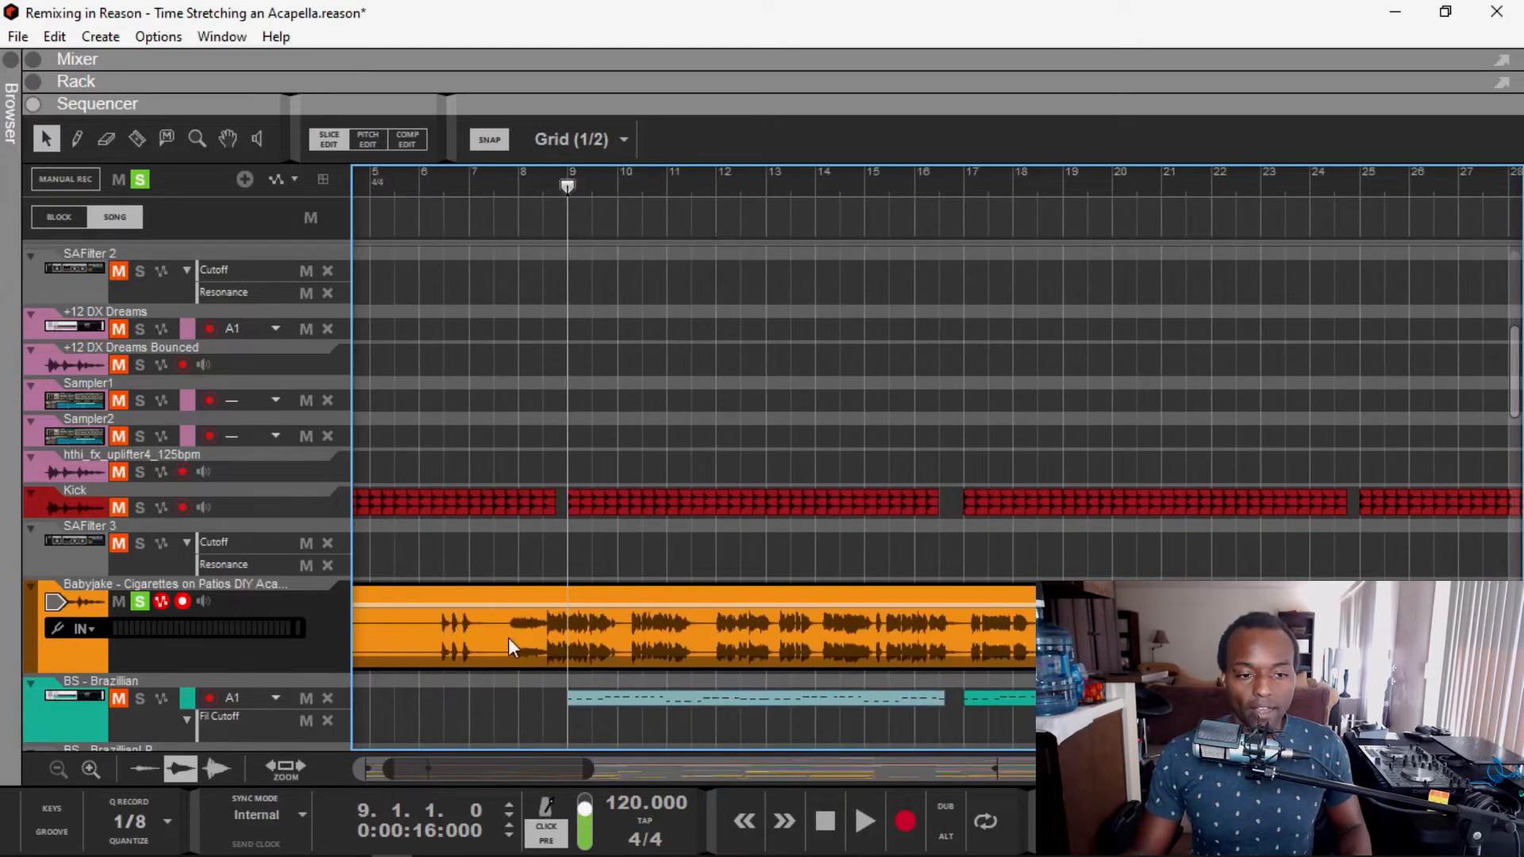
Step: Draw slice markers in the acapella clip at bar 9 and just after the vocal ends near bar 98
scroll(508, 637, up, 5)
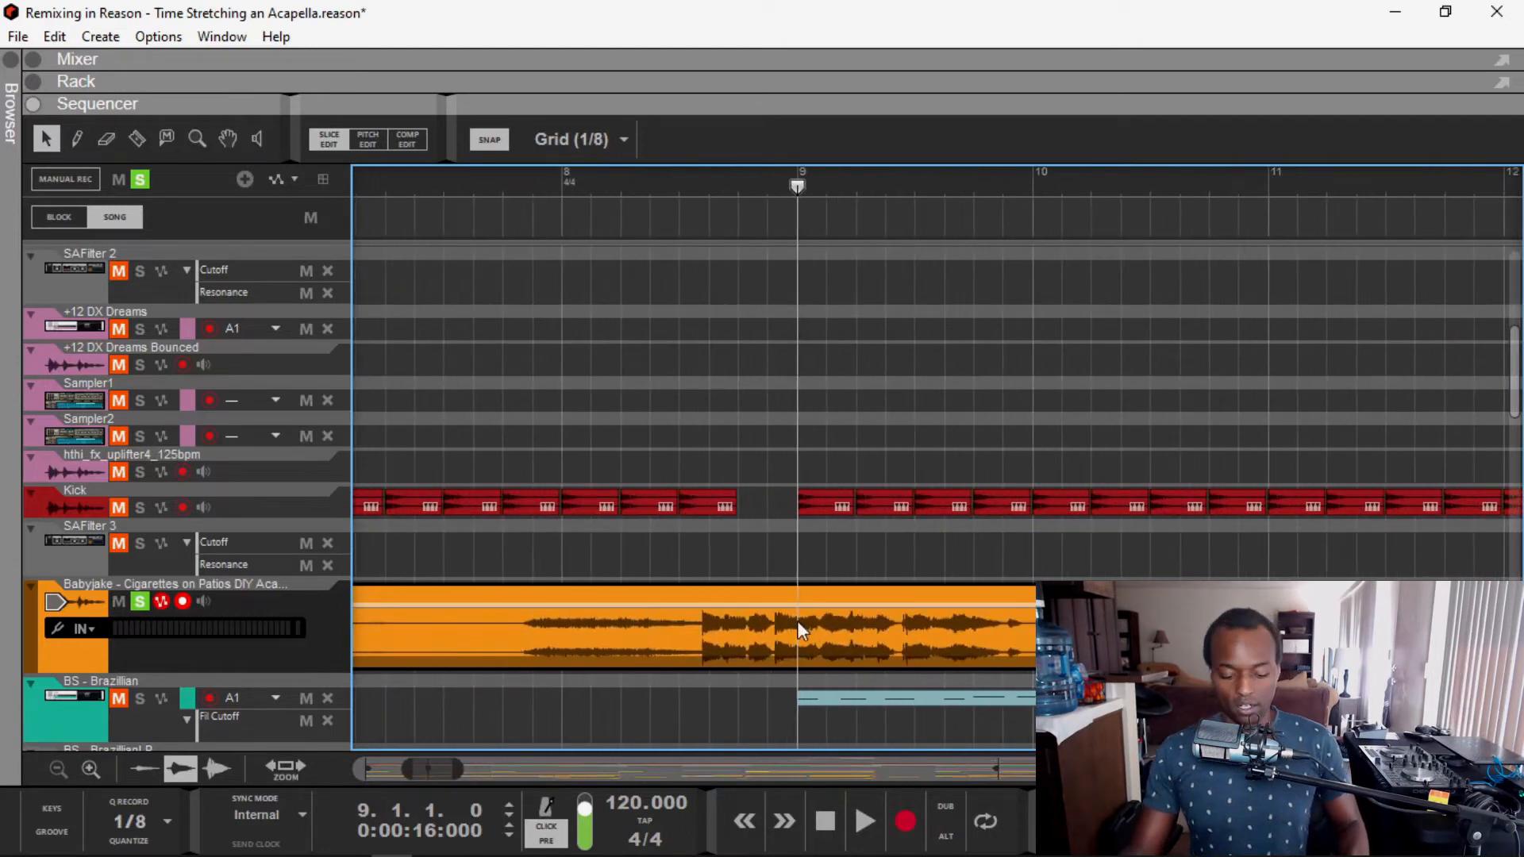
key(w)
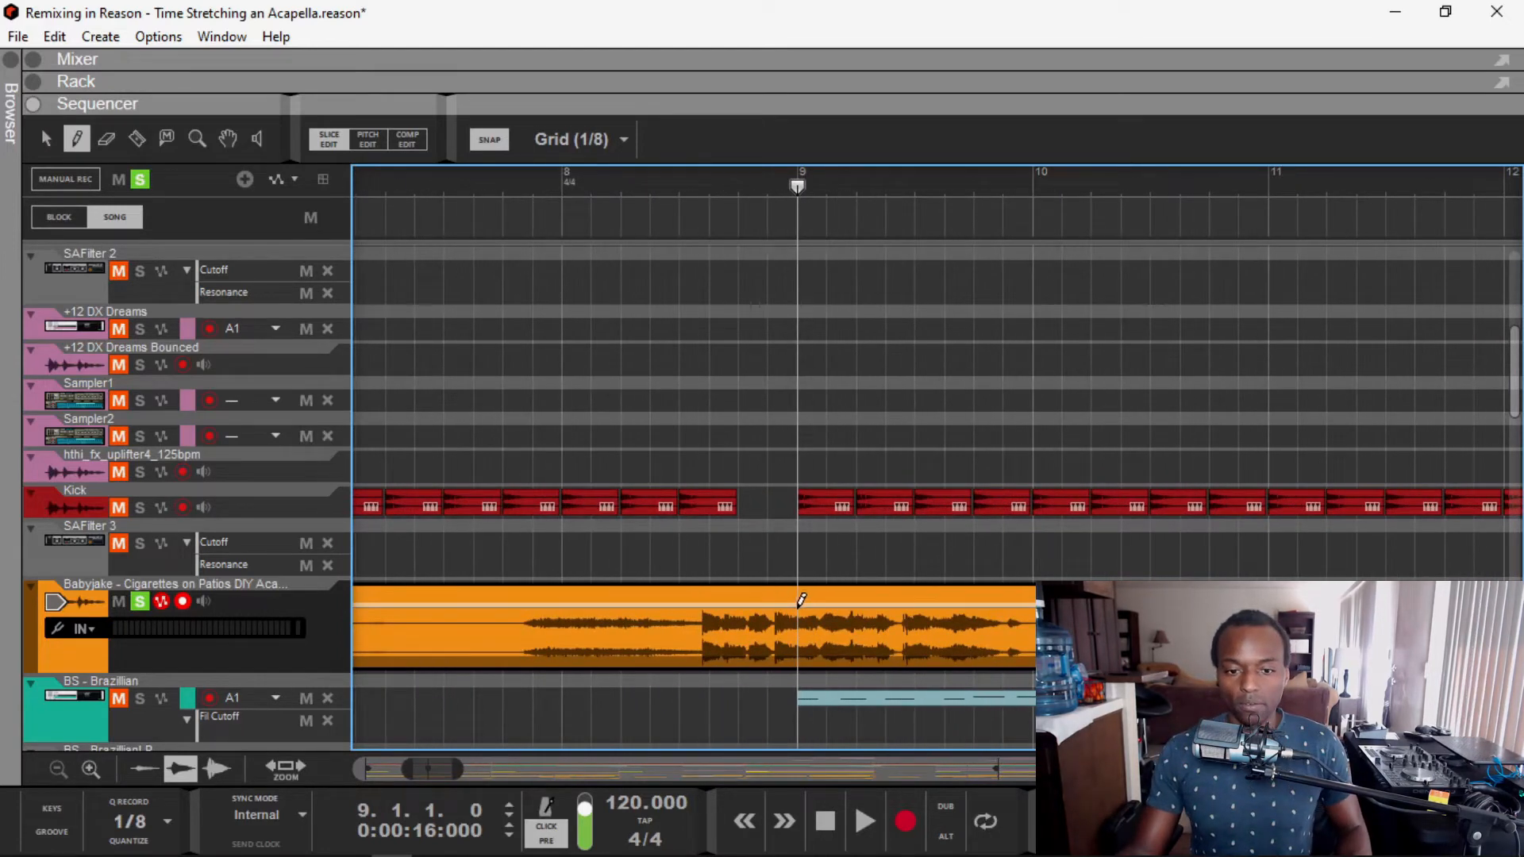
scroll(805, 699, down, 5)
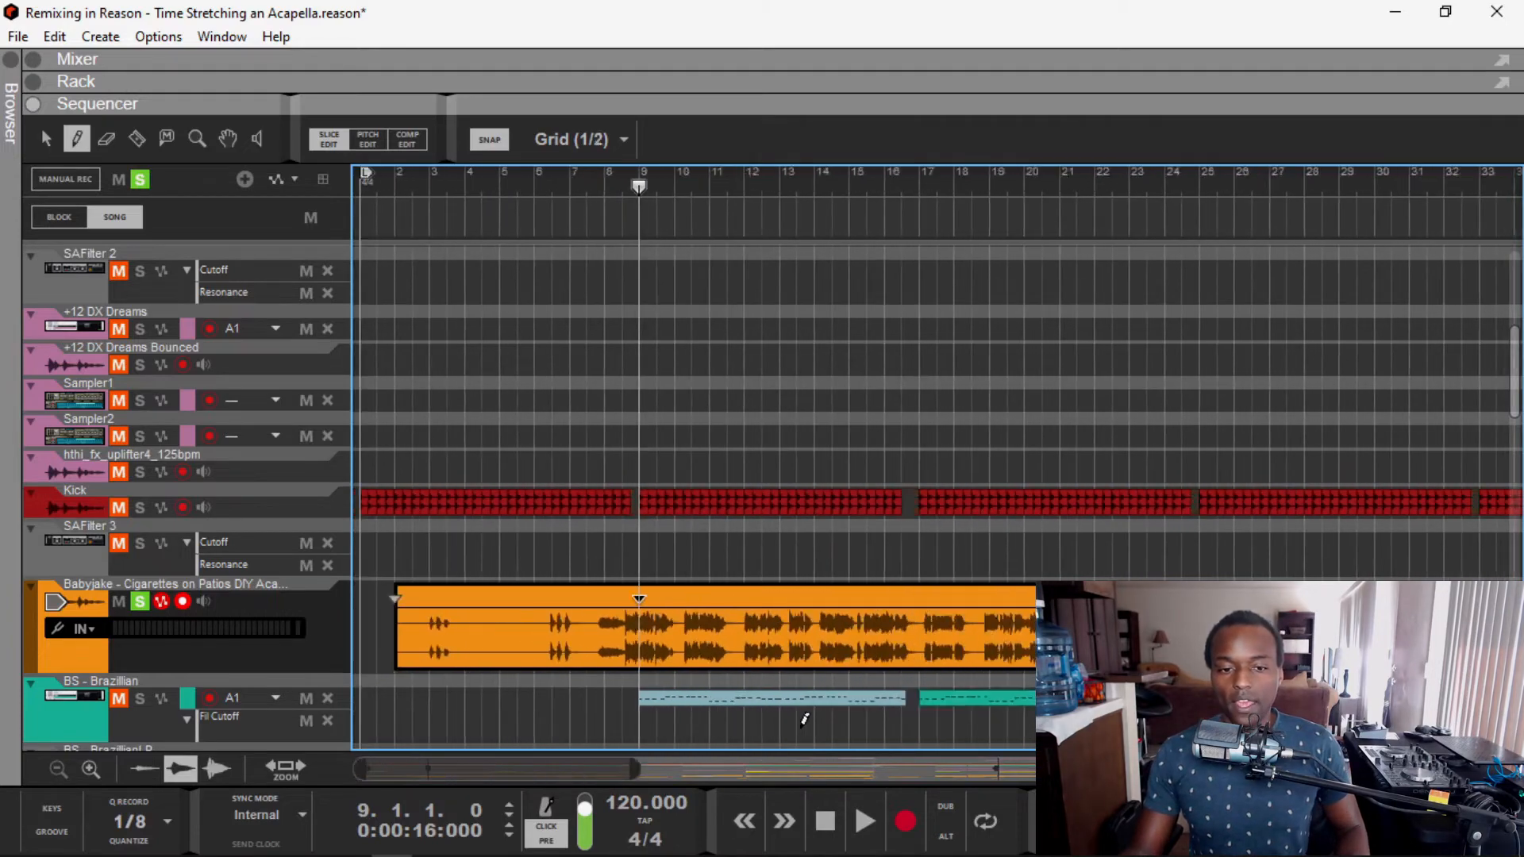
scroll(805, 720, down, 6)
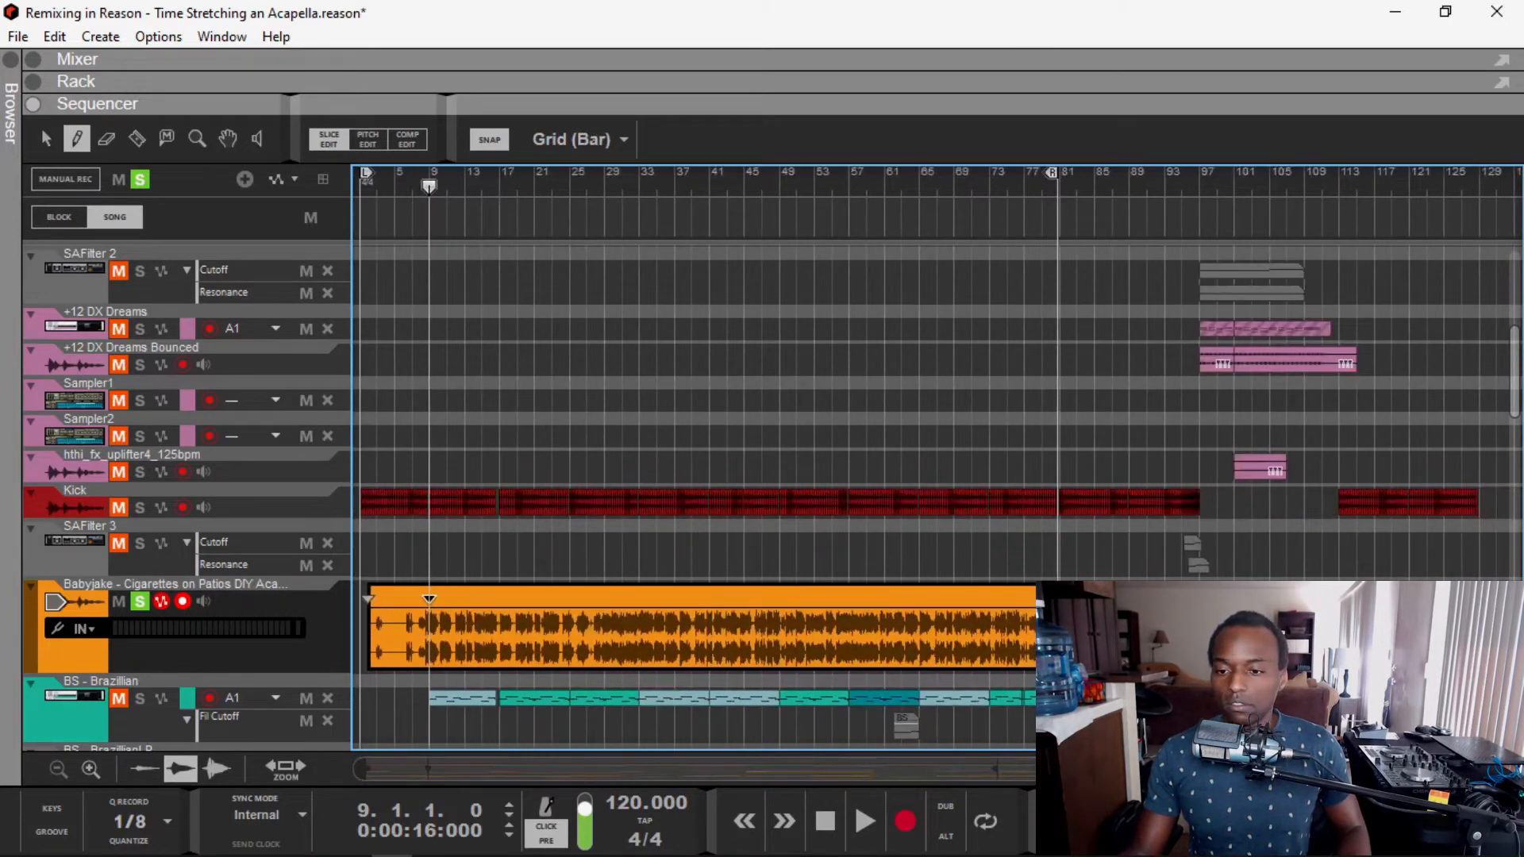
scroll(1237, 710, up, 6)
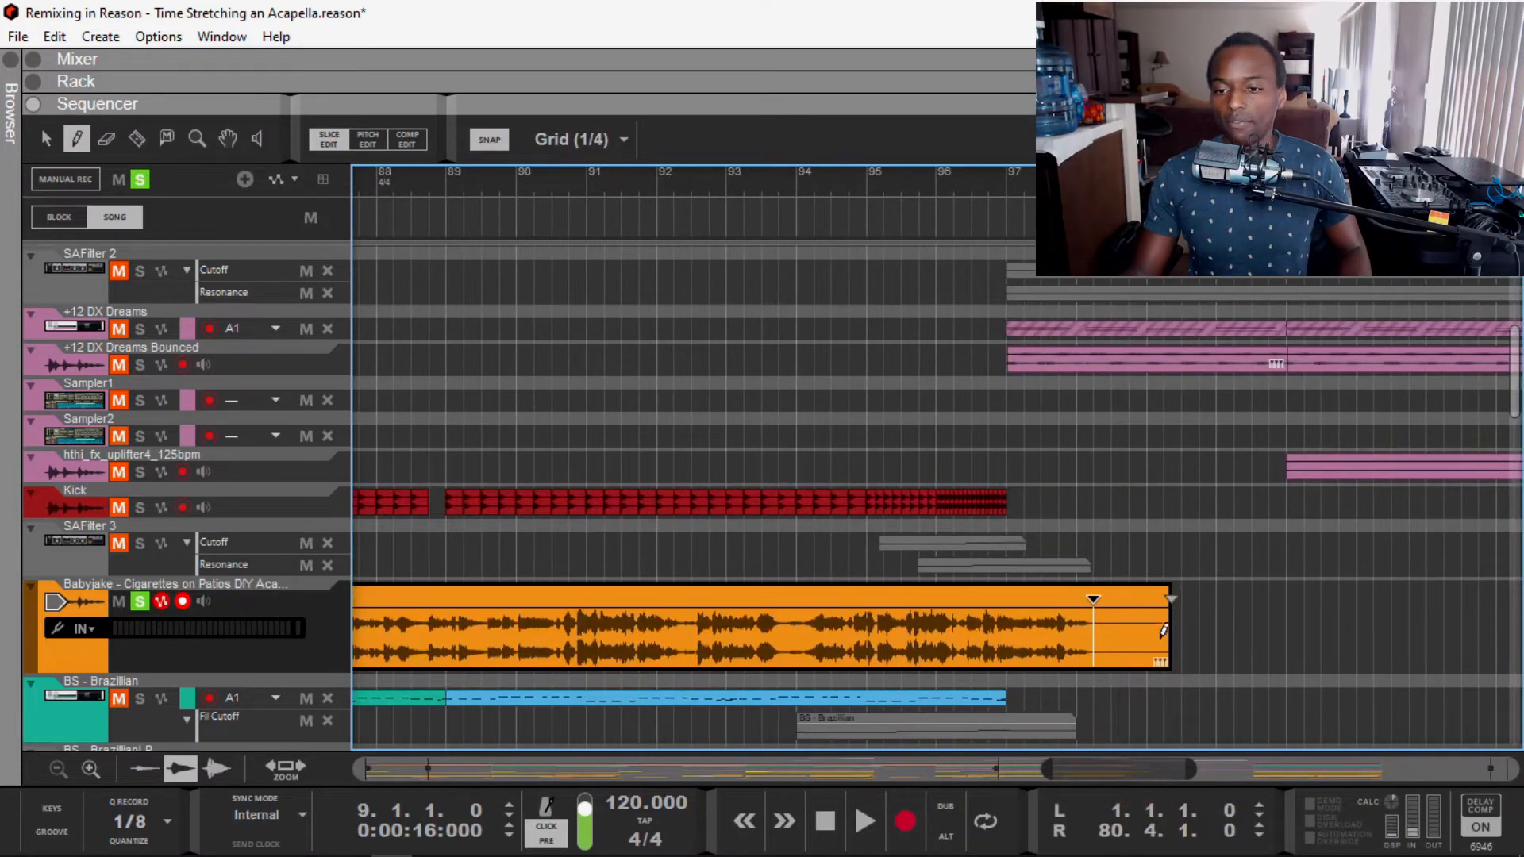
Step: Leave Slice Edit and extend the end of the acapella clip to a length of 143.0.0
click(1178, 620)
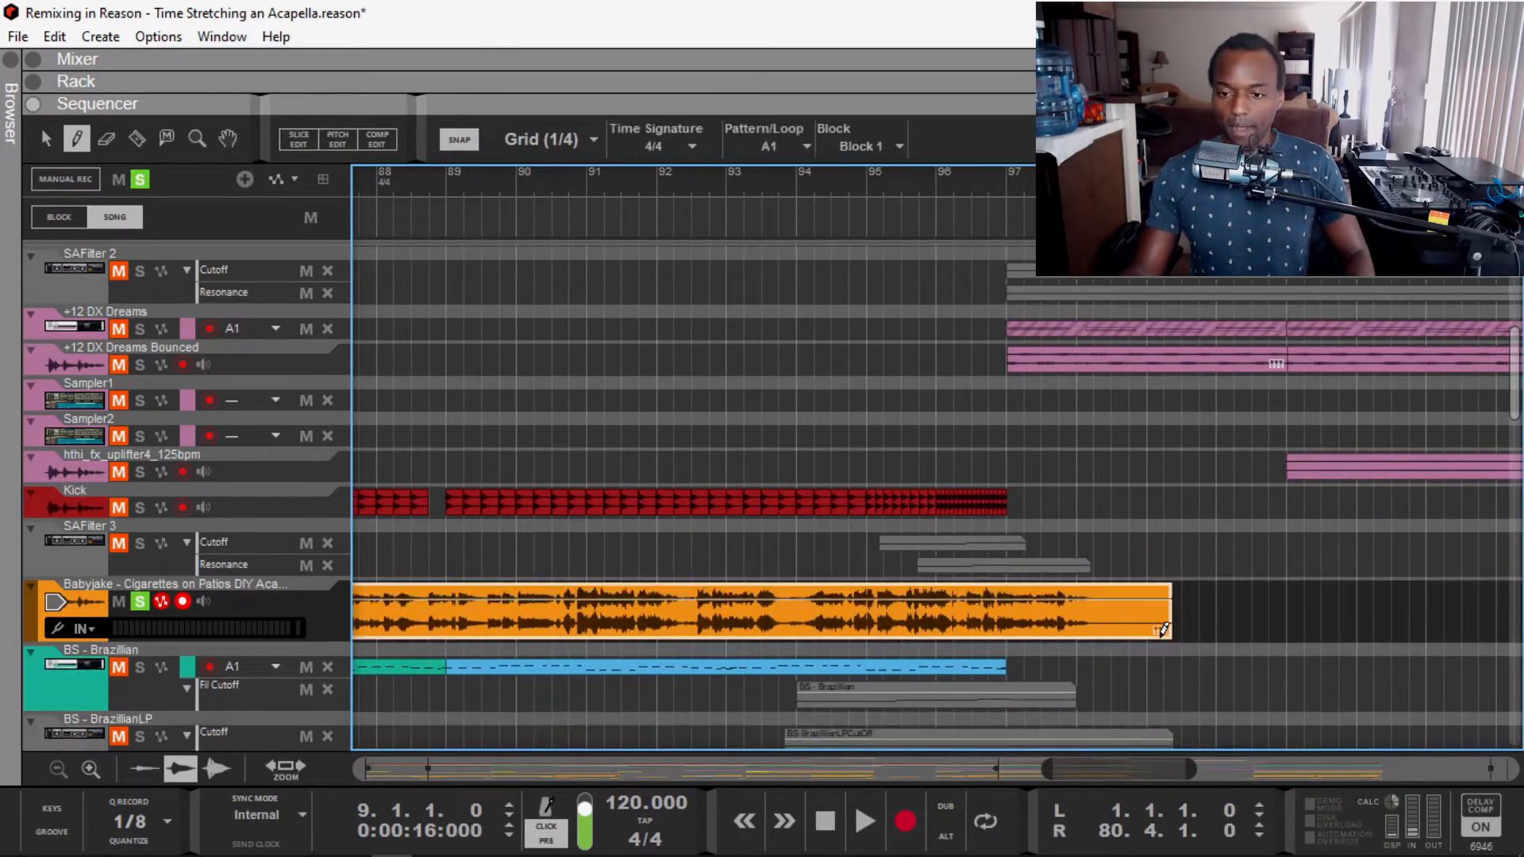
click(1146, 626)
key(ctrl+z)
key(q)
click(1158, 607)
drag(1186, 608, 1478, 603)
scroll(1479, 604, down, 10)
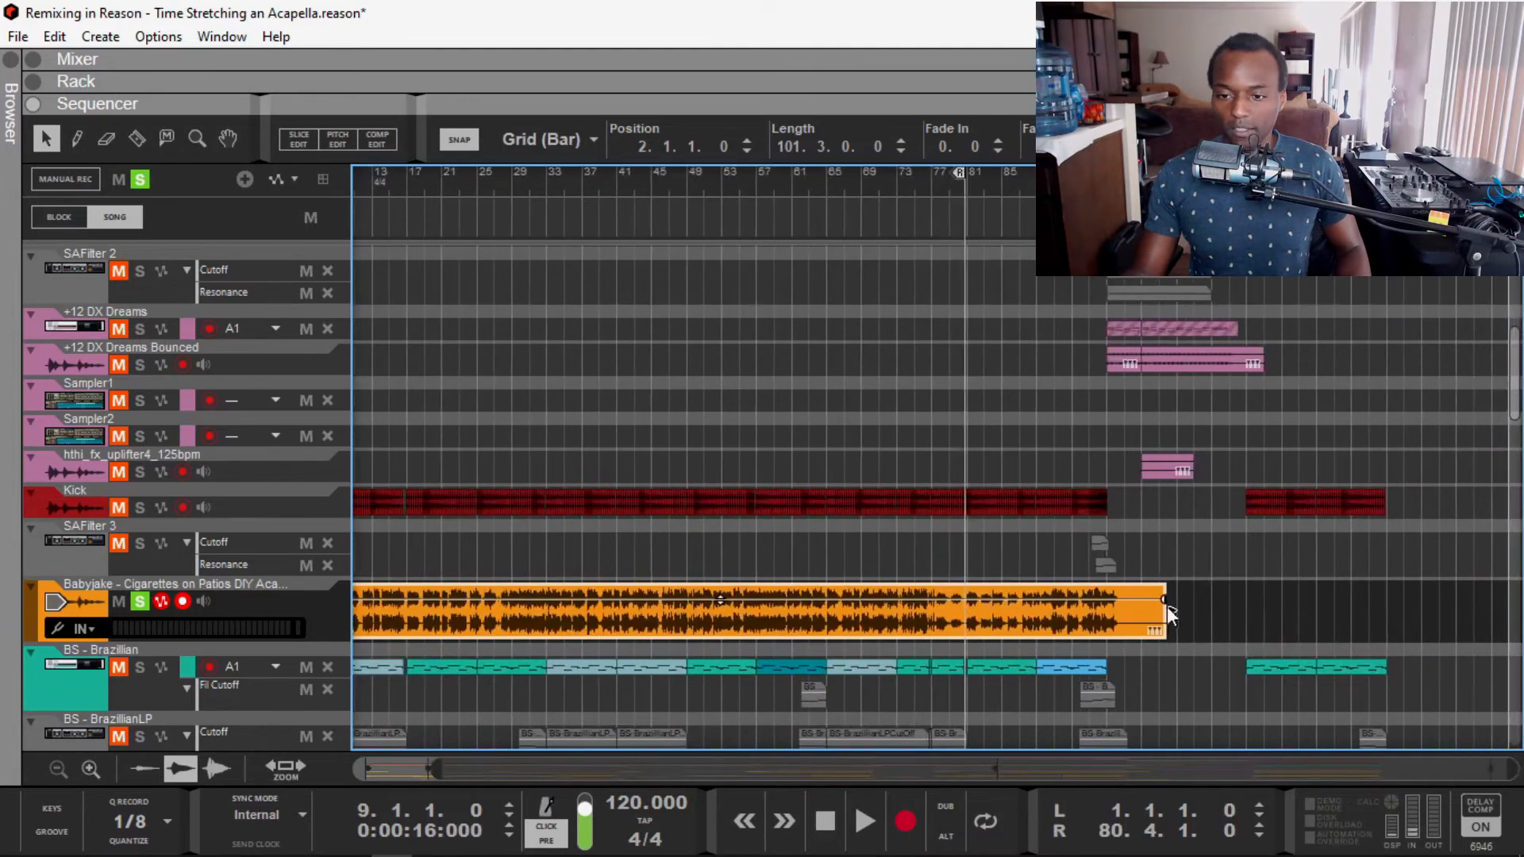
drag(1165, 606, 1483, 604)
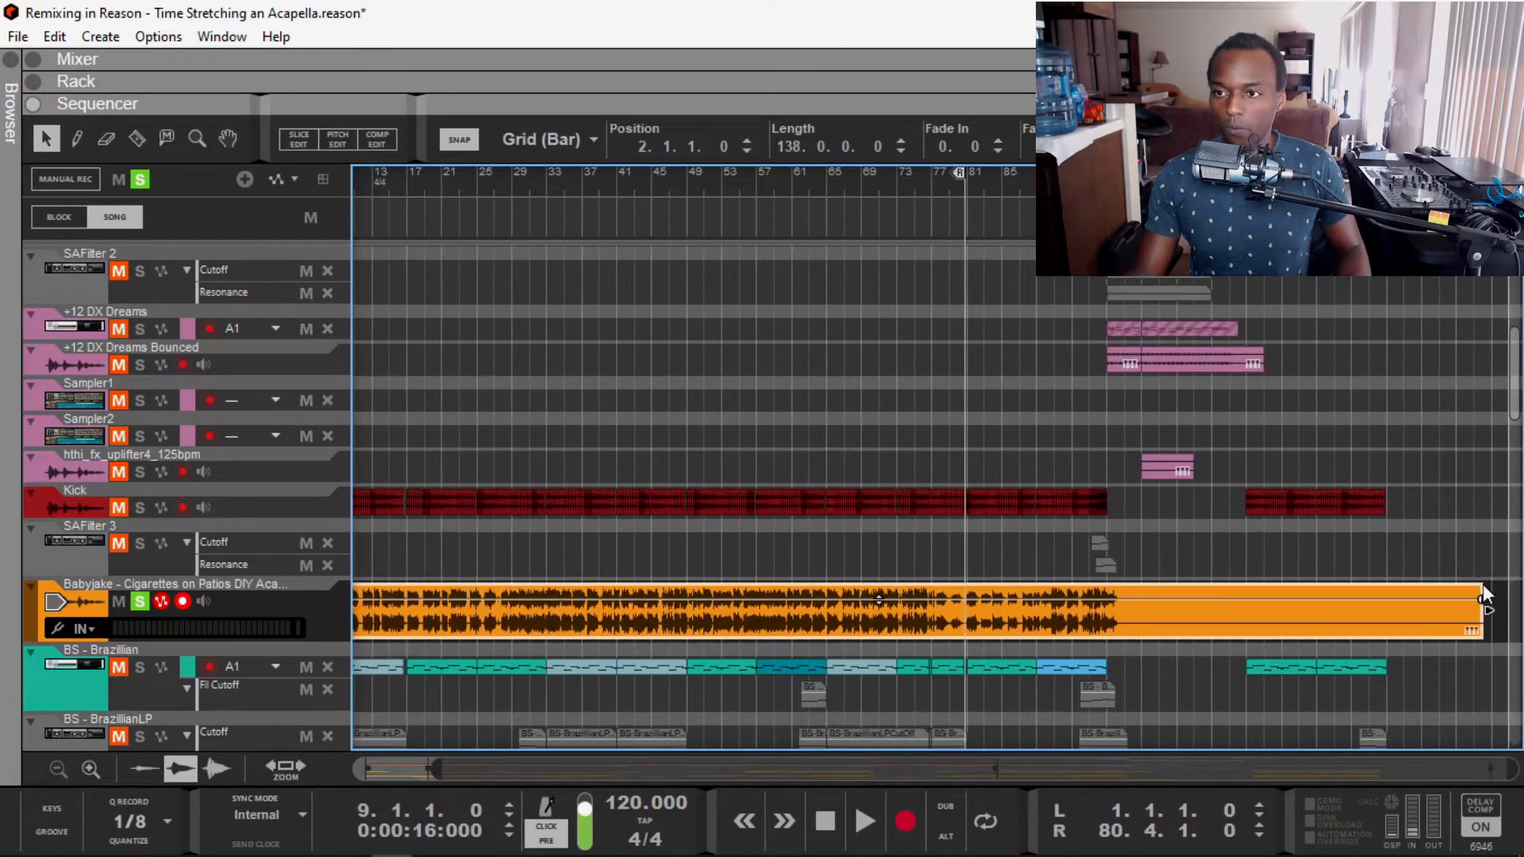
scroll(1483, 584, down, 5)
drag(795, 610, 808, 609)
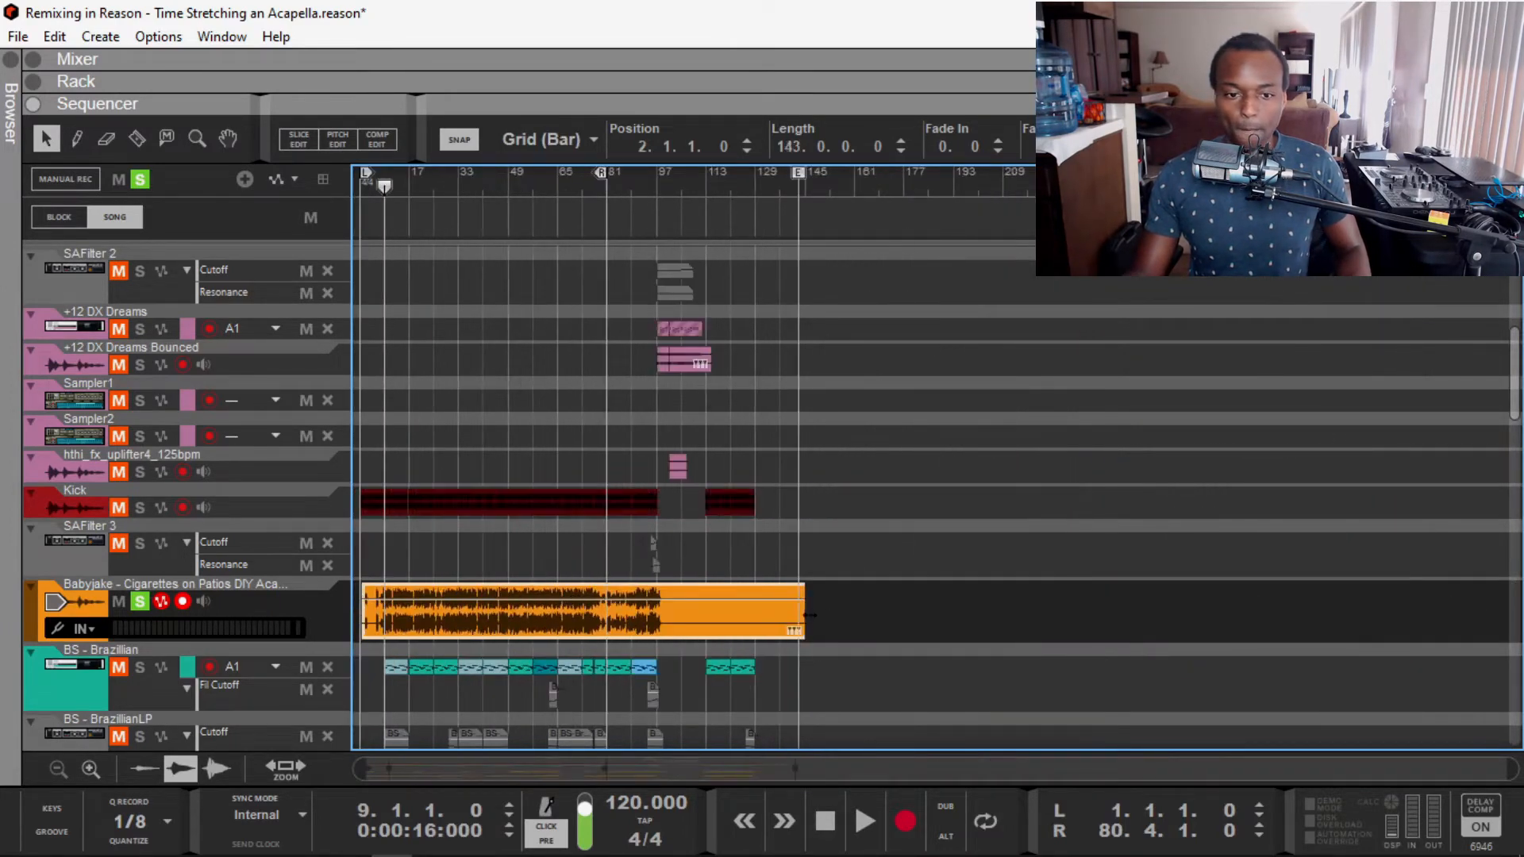
scroll(517, 587, up, 5)
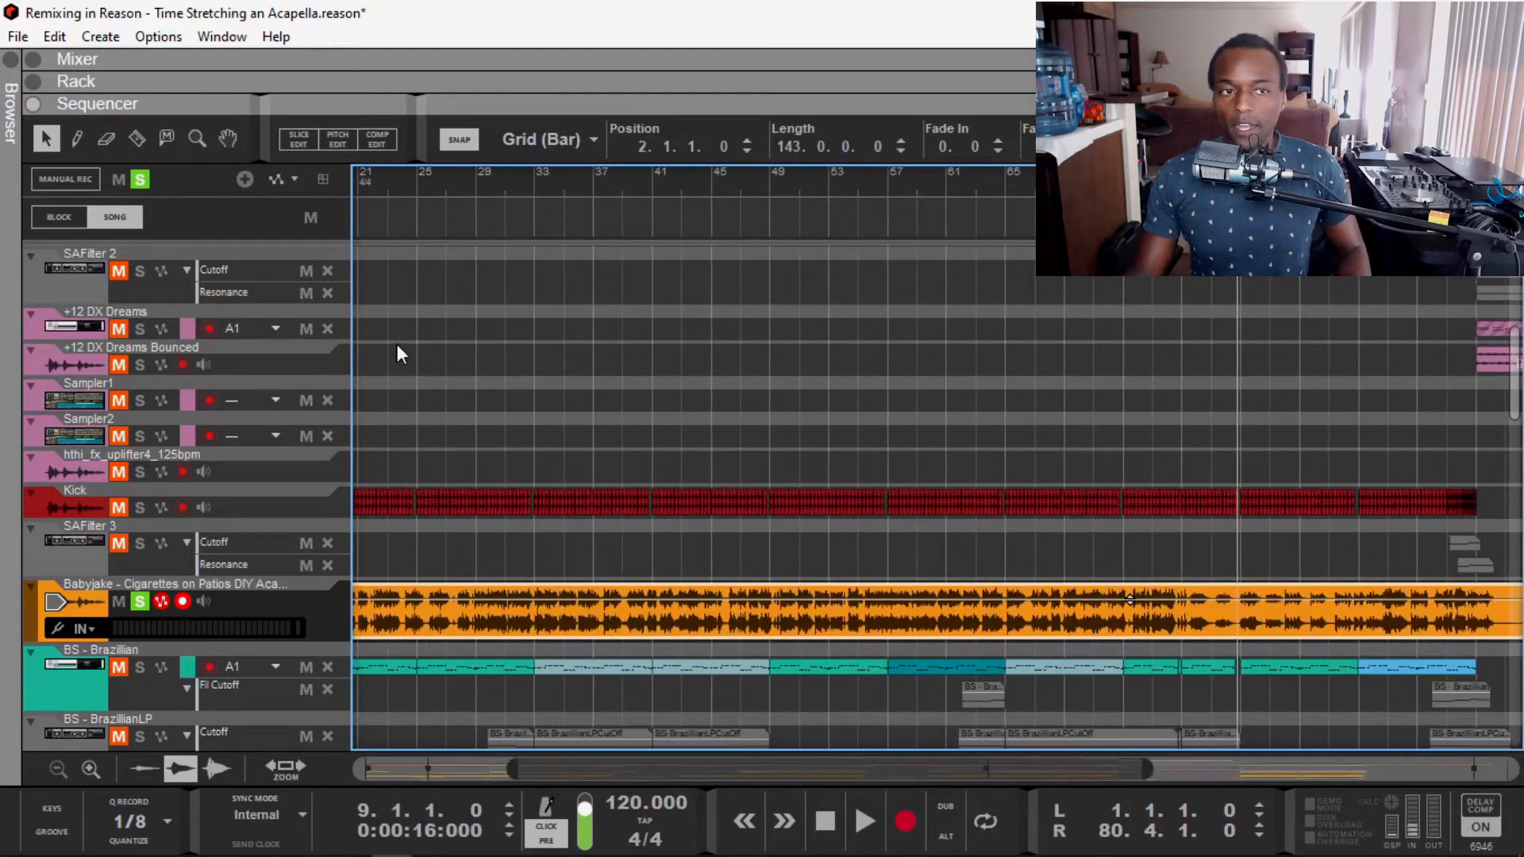
Step: Reopen the acapella clip in Slice Edit and remove the extra slice marker near bar 98
click(313, 147)
scroll(1098, 696, down, 5)
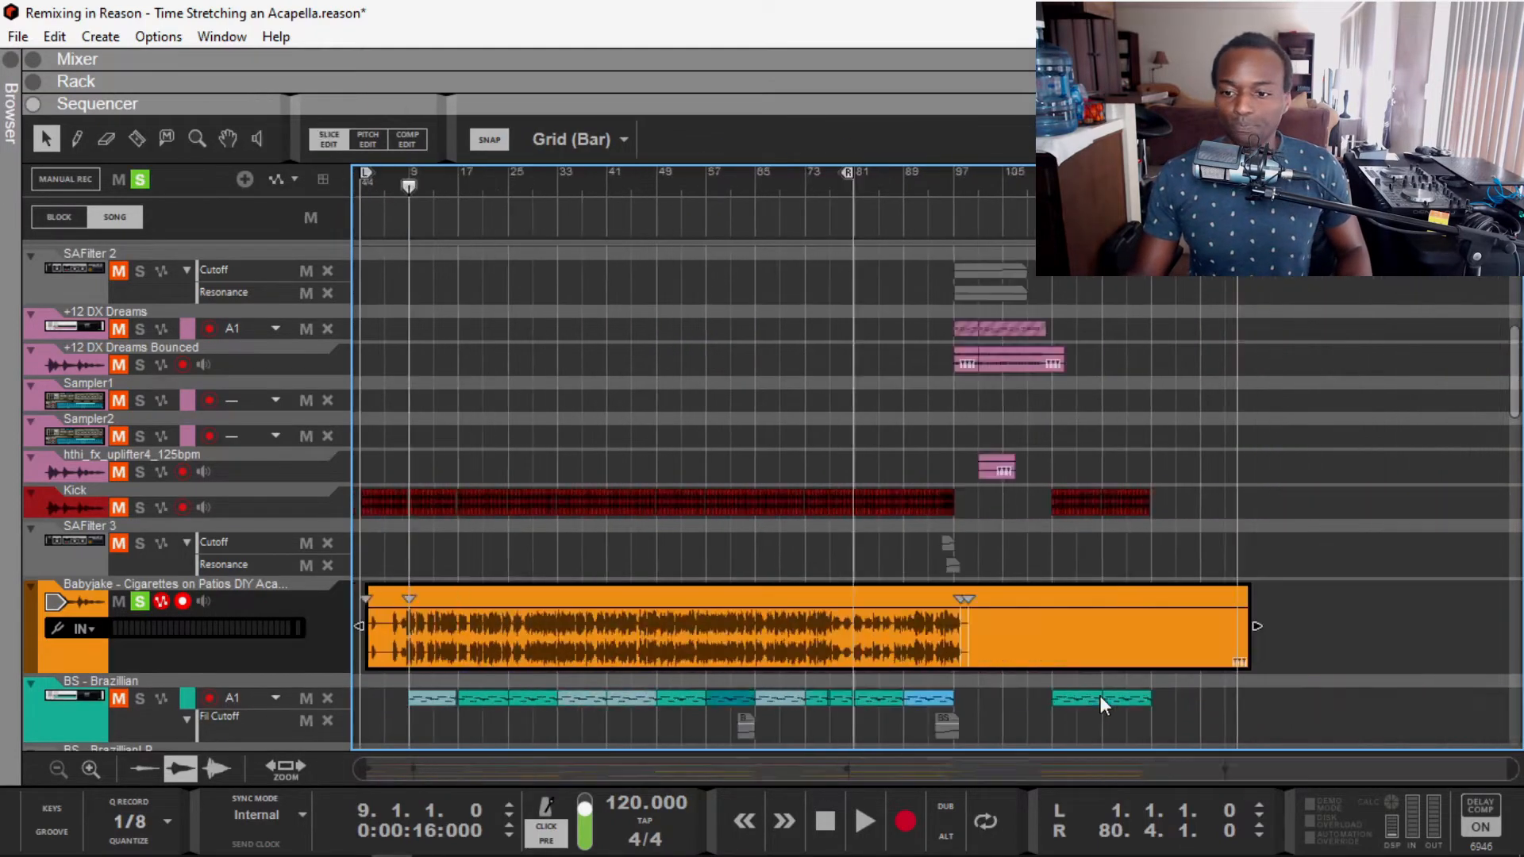
scroll(545, 636, up, 8)
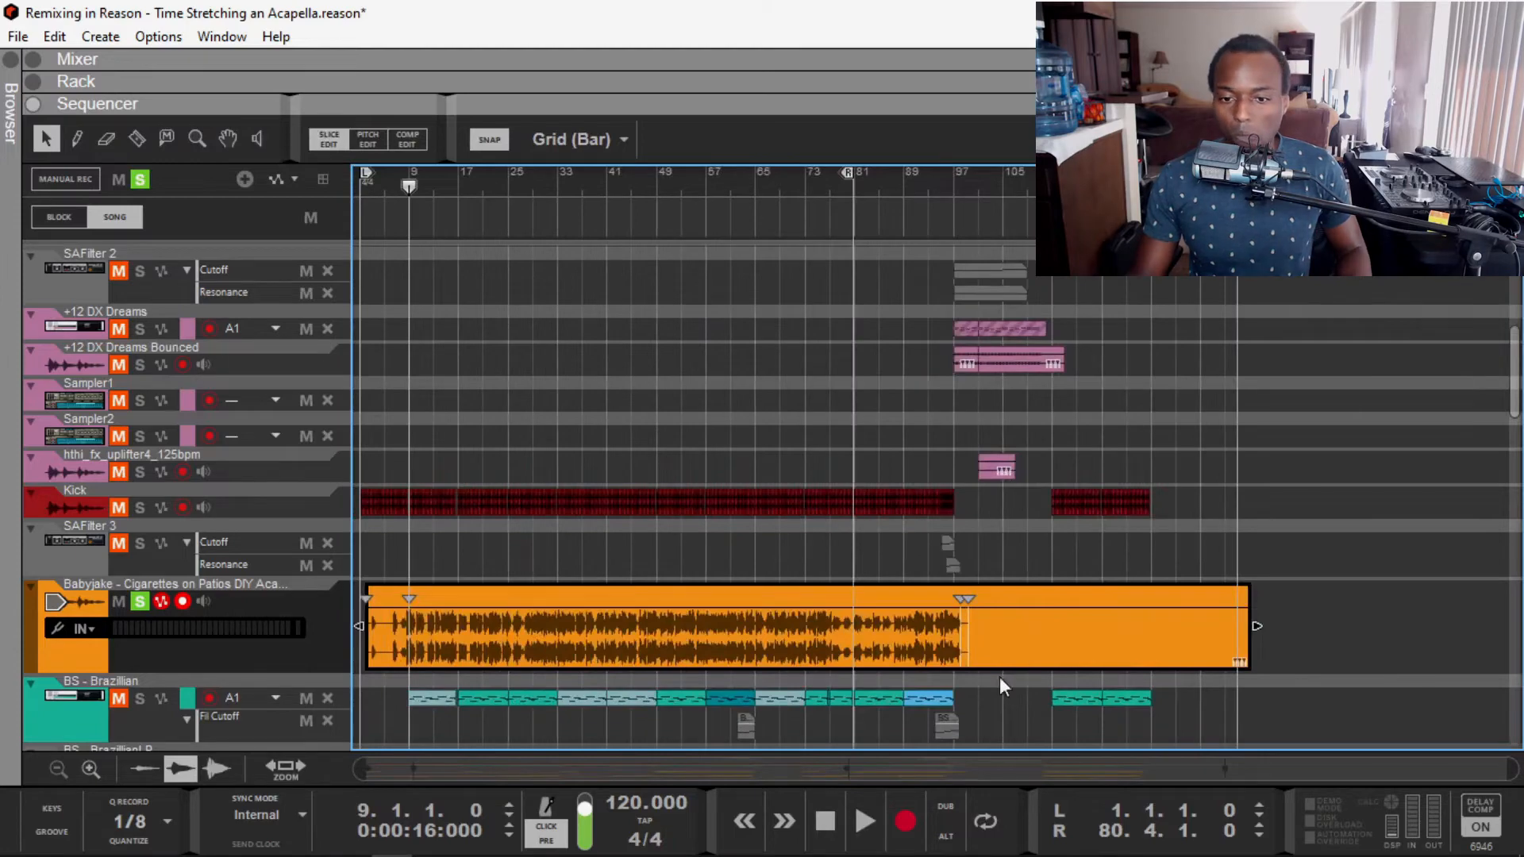
scroll(1186, 627, up, 3)
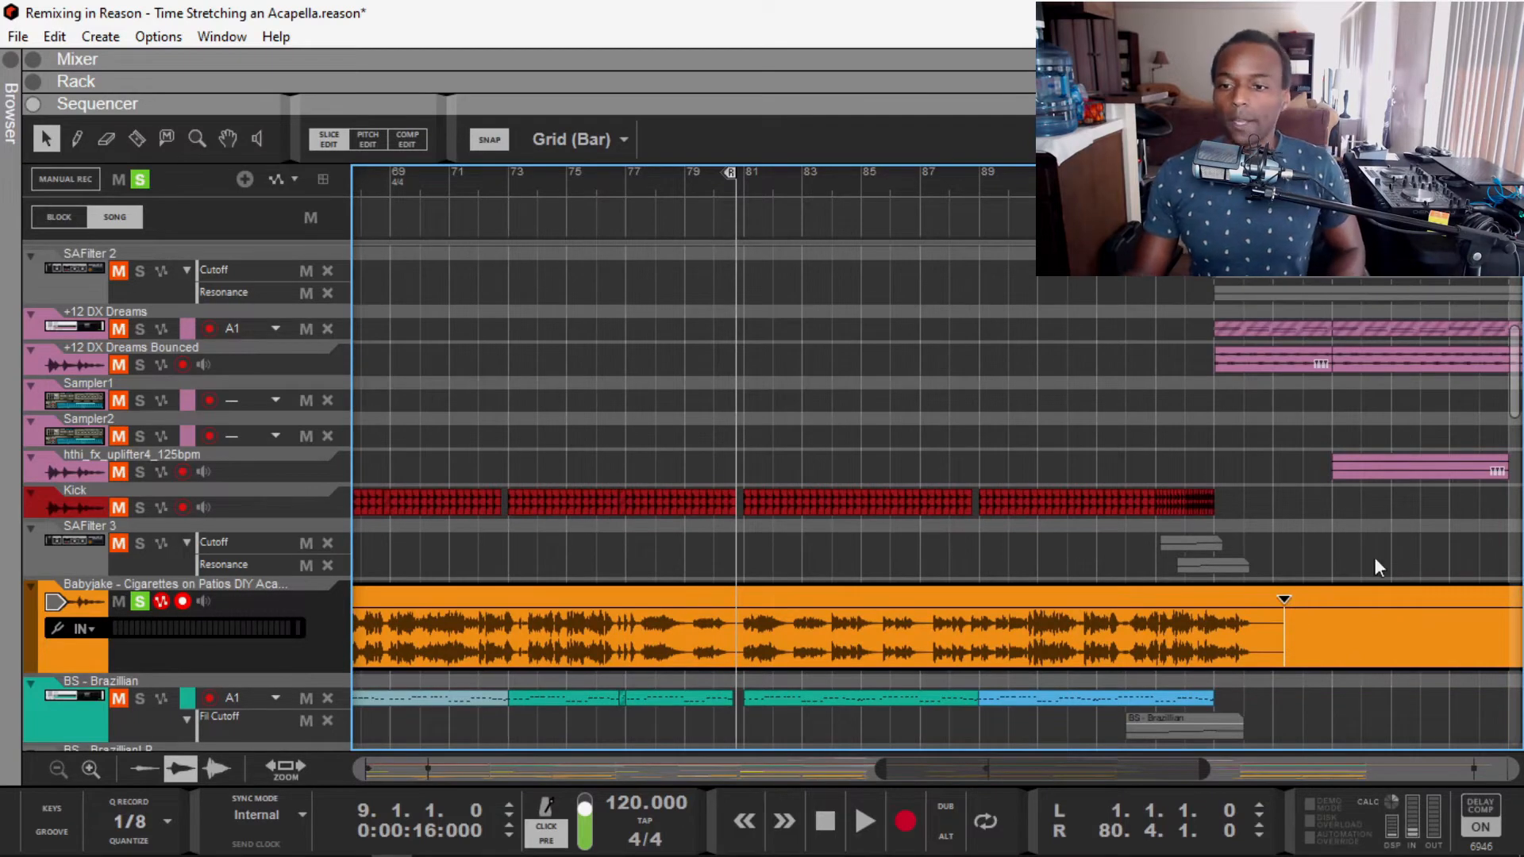
key(space)
key(space)
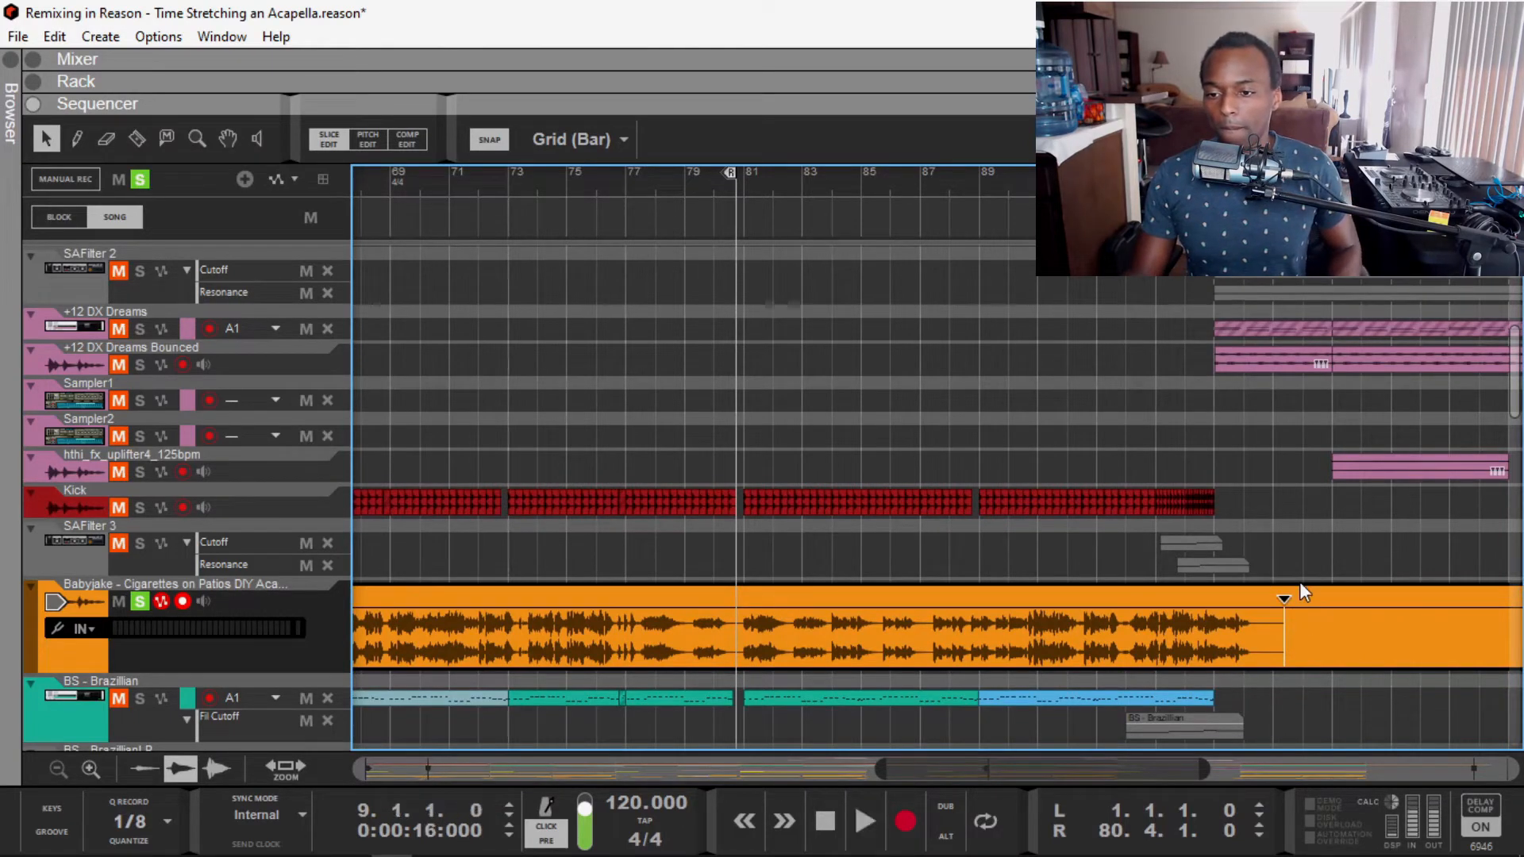
Step: Stretch the vocal by moving its last slice marker to bar 113, and start playback from bar 9
scroll(1286, 604, down, 5)
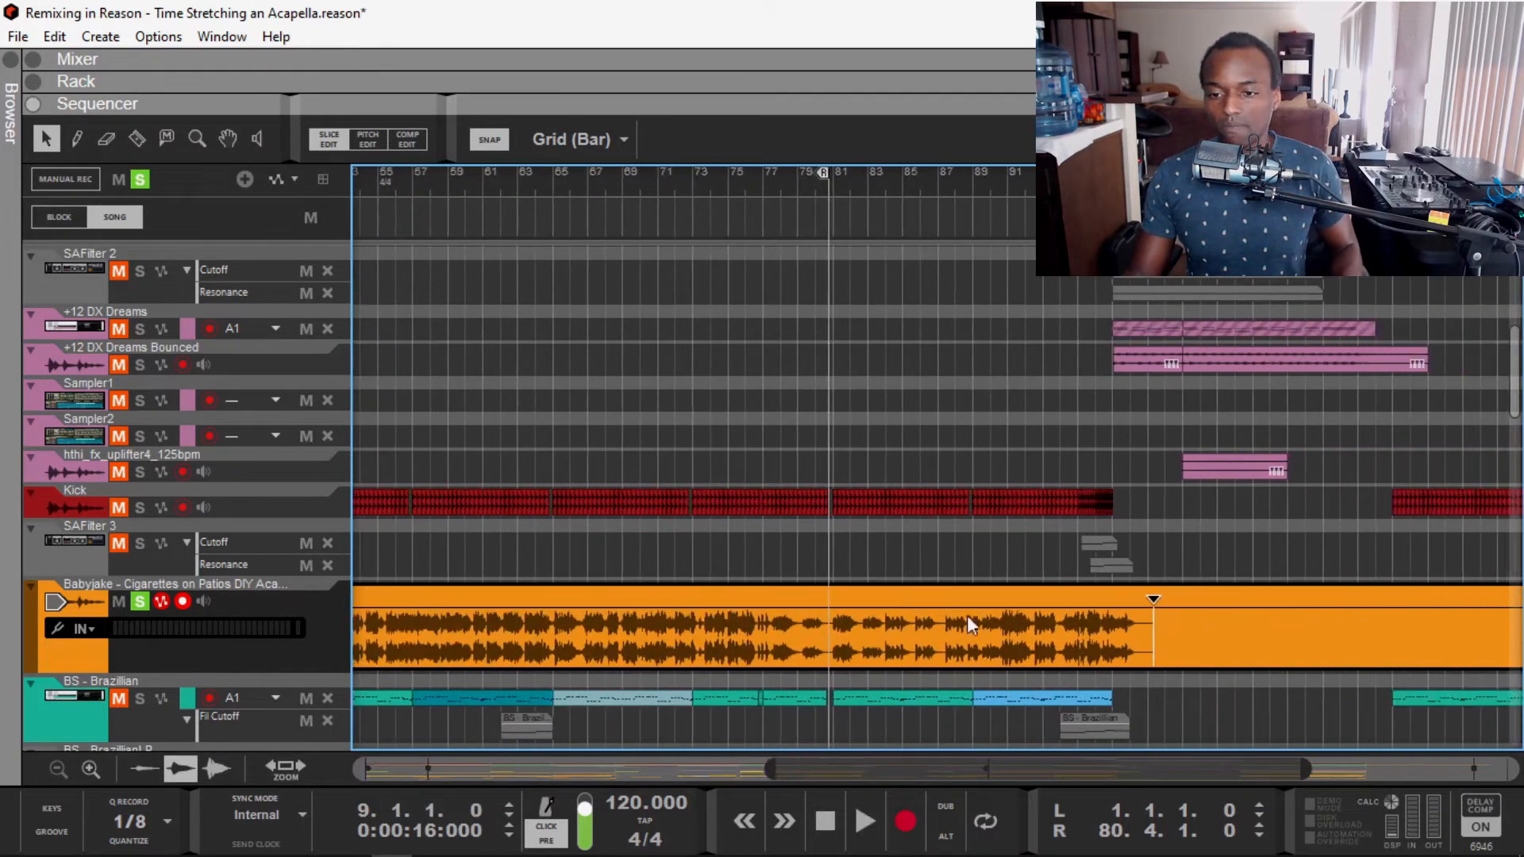
drag(1147, 600, 1392, 601)
key(space)
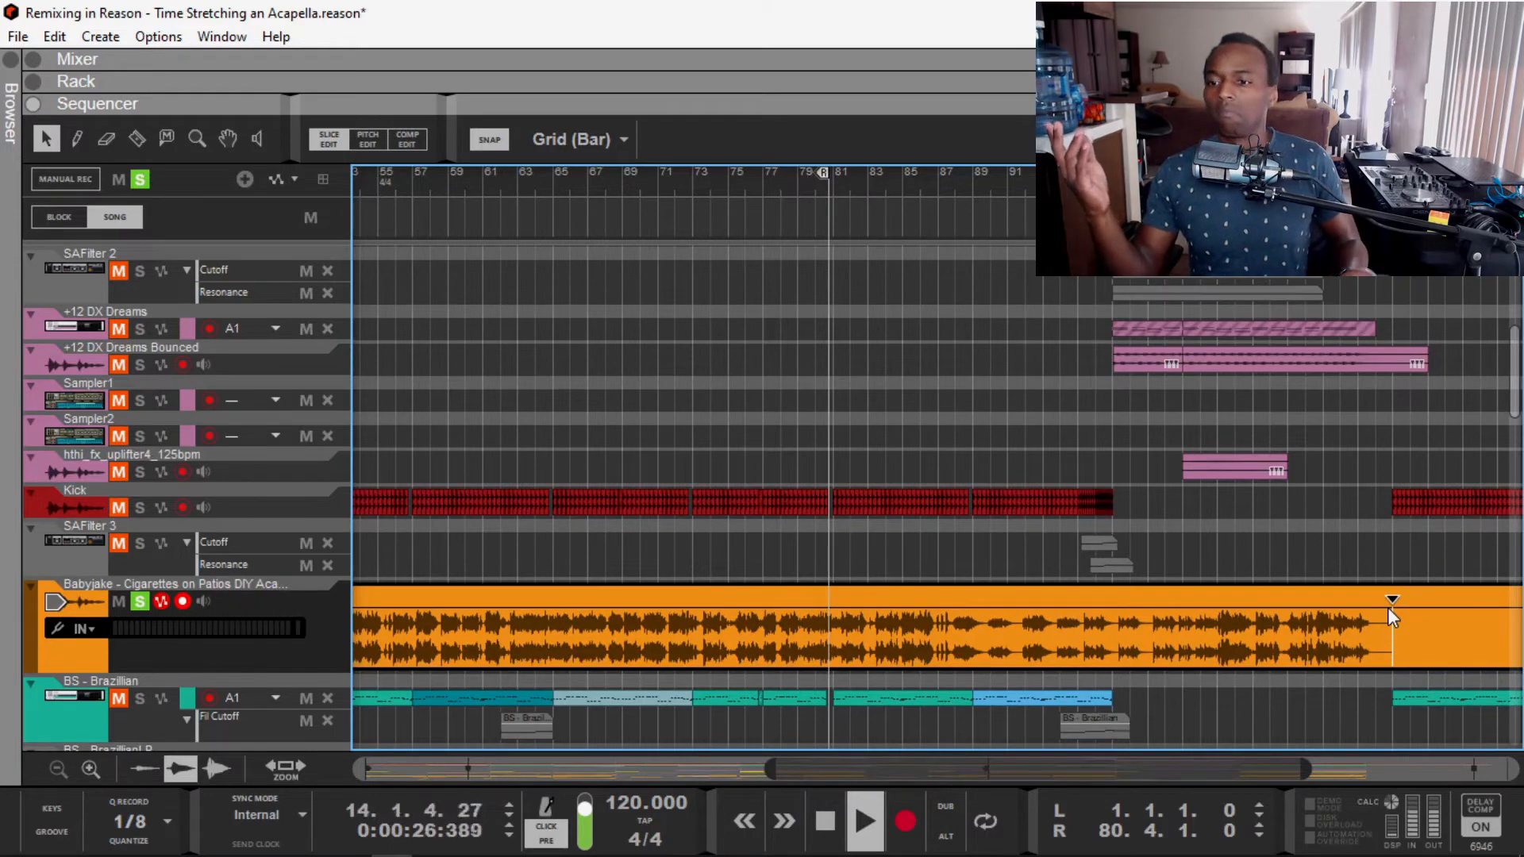
Step: Fine-tune the stretch during playback by moving the last slice marker to just after bar 114, and stop playback
scroll(1432, 629, up, 3)
scroll(1398, 655, up, 3)
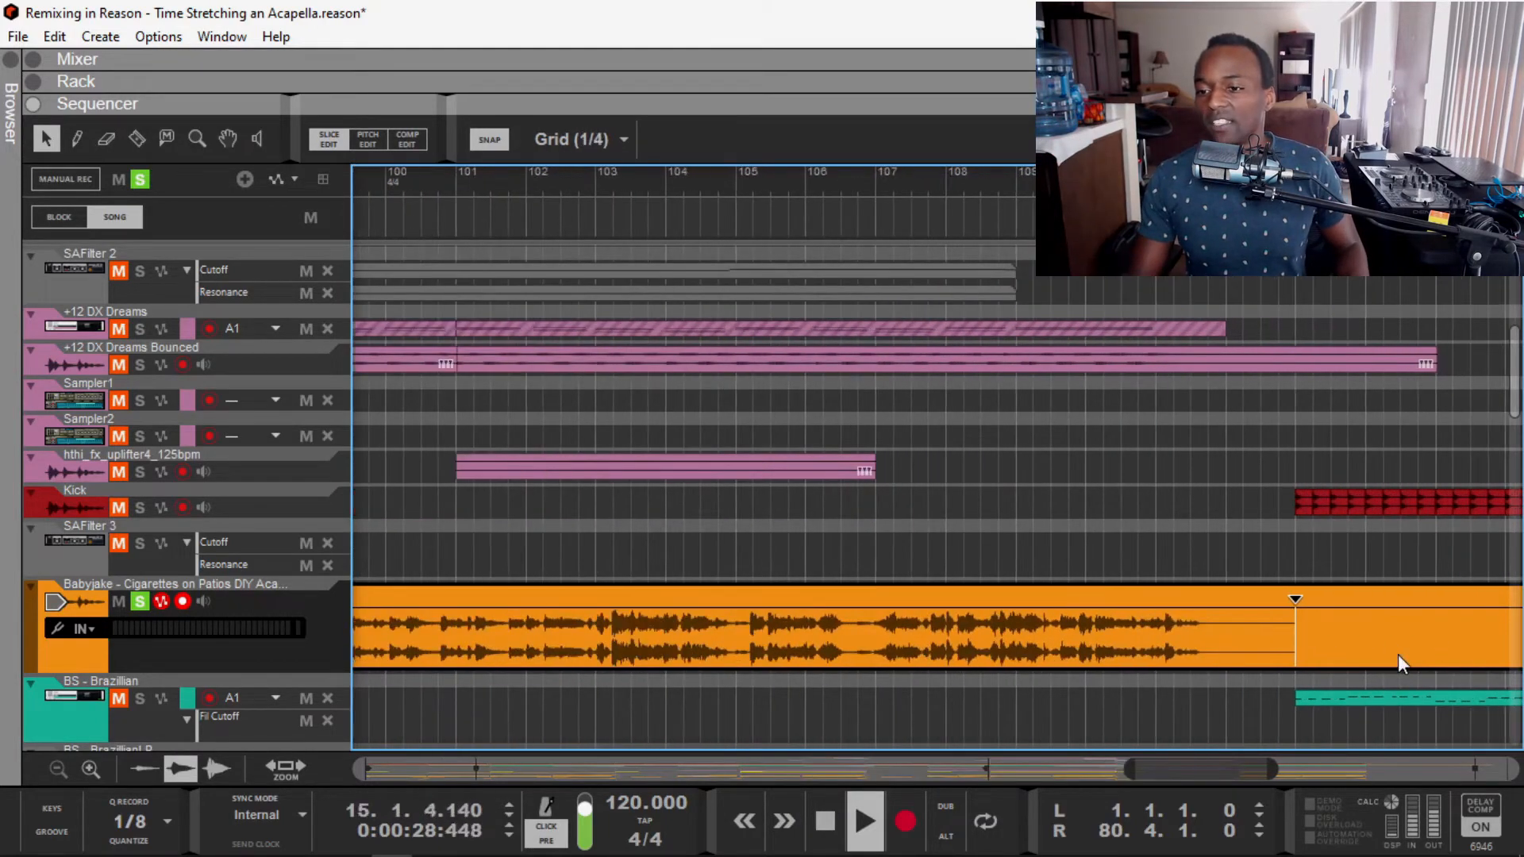
drag(1304, 601, 1315, 625)
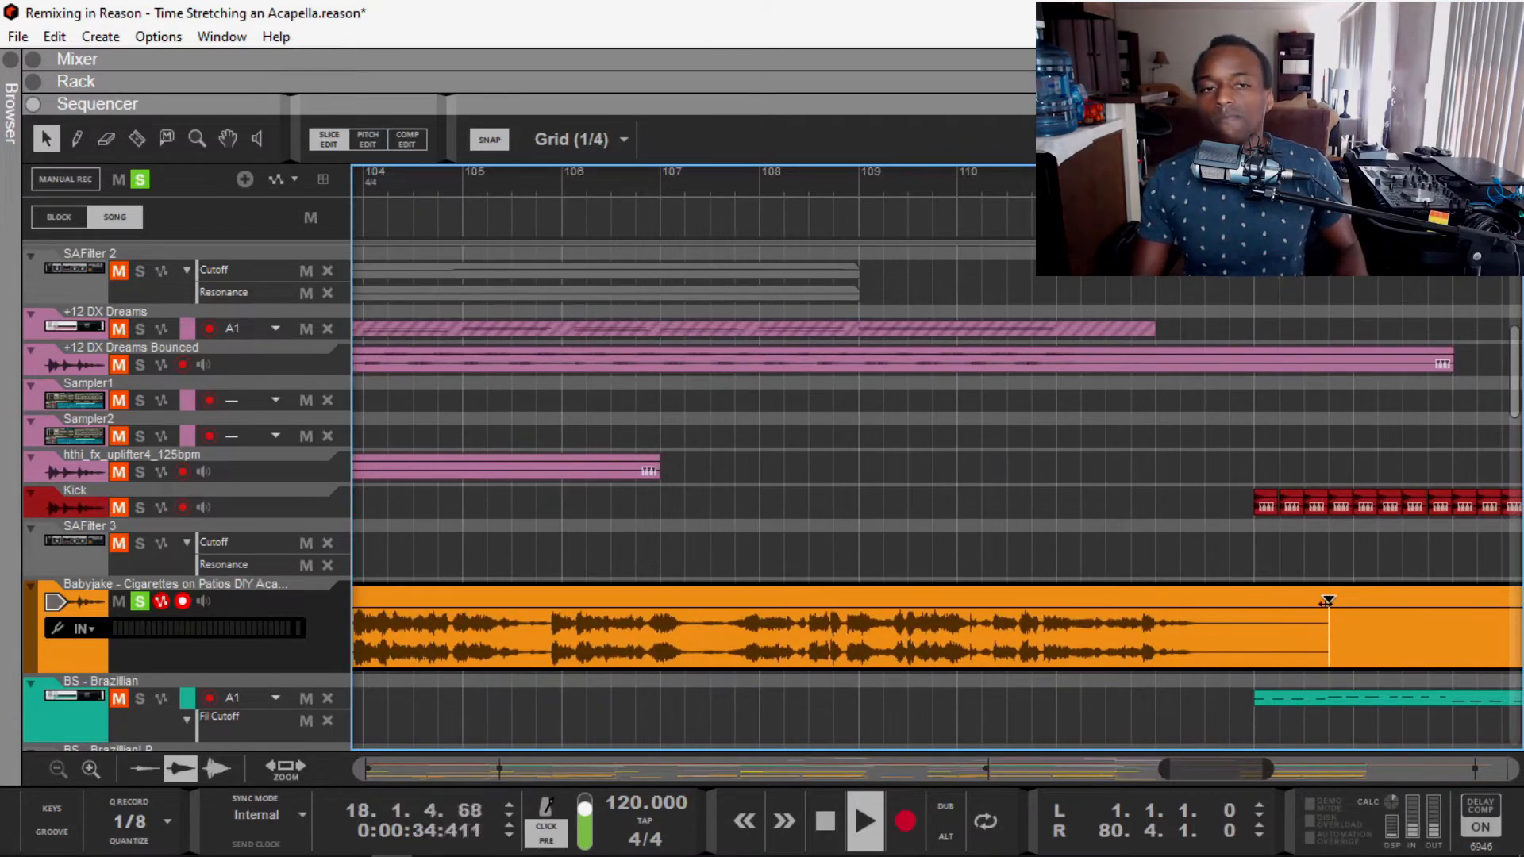
scroll(1339, 611, up, 4)
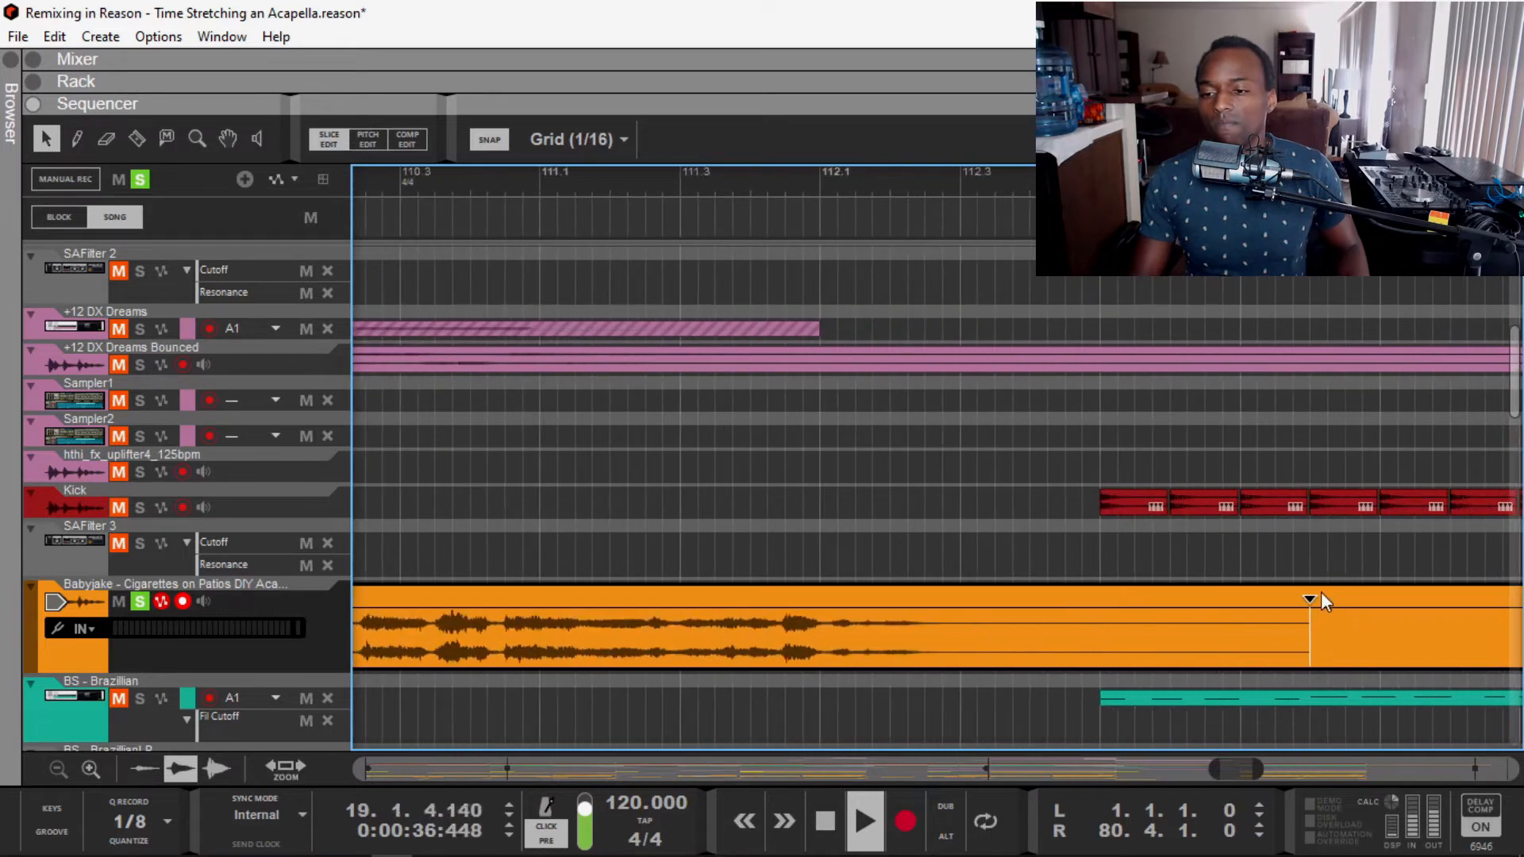
drag(1314, 601, 1381, 624)
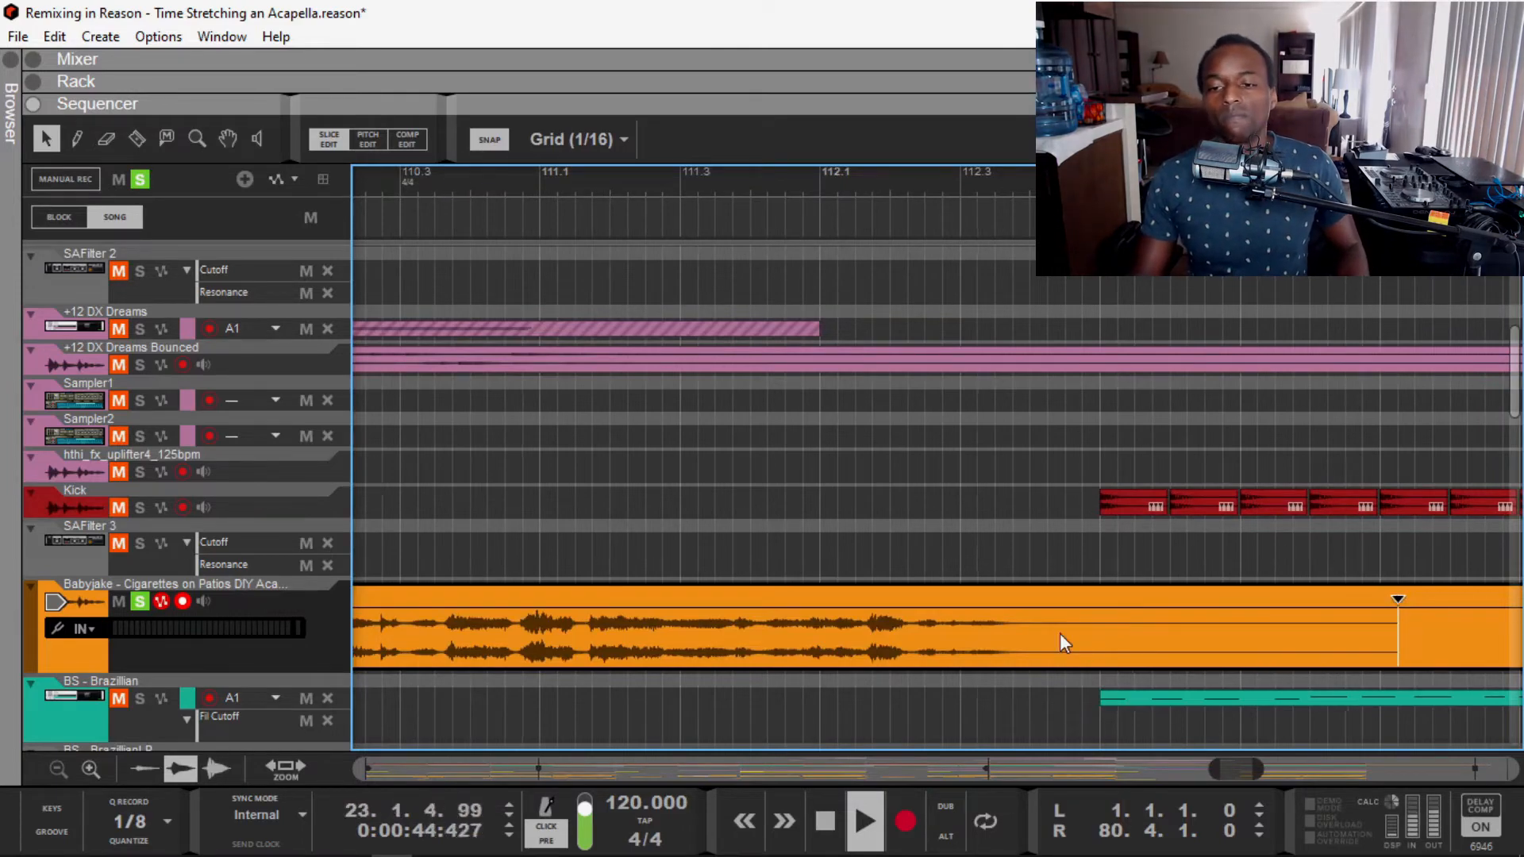
scroll(1060, 632, down, 6)
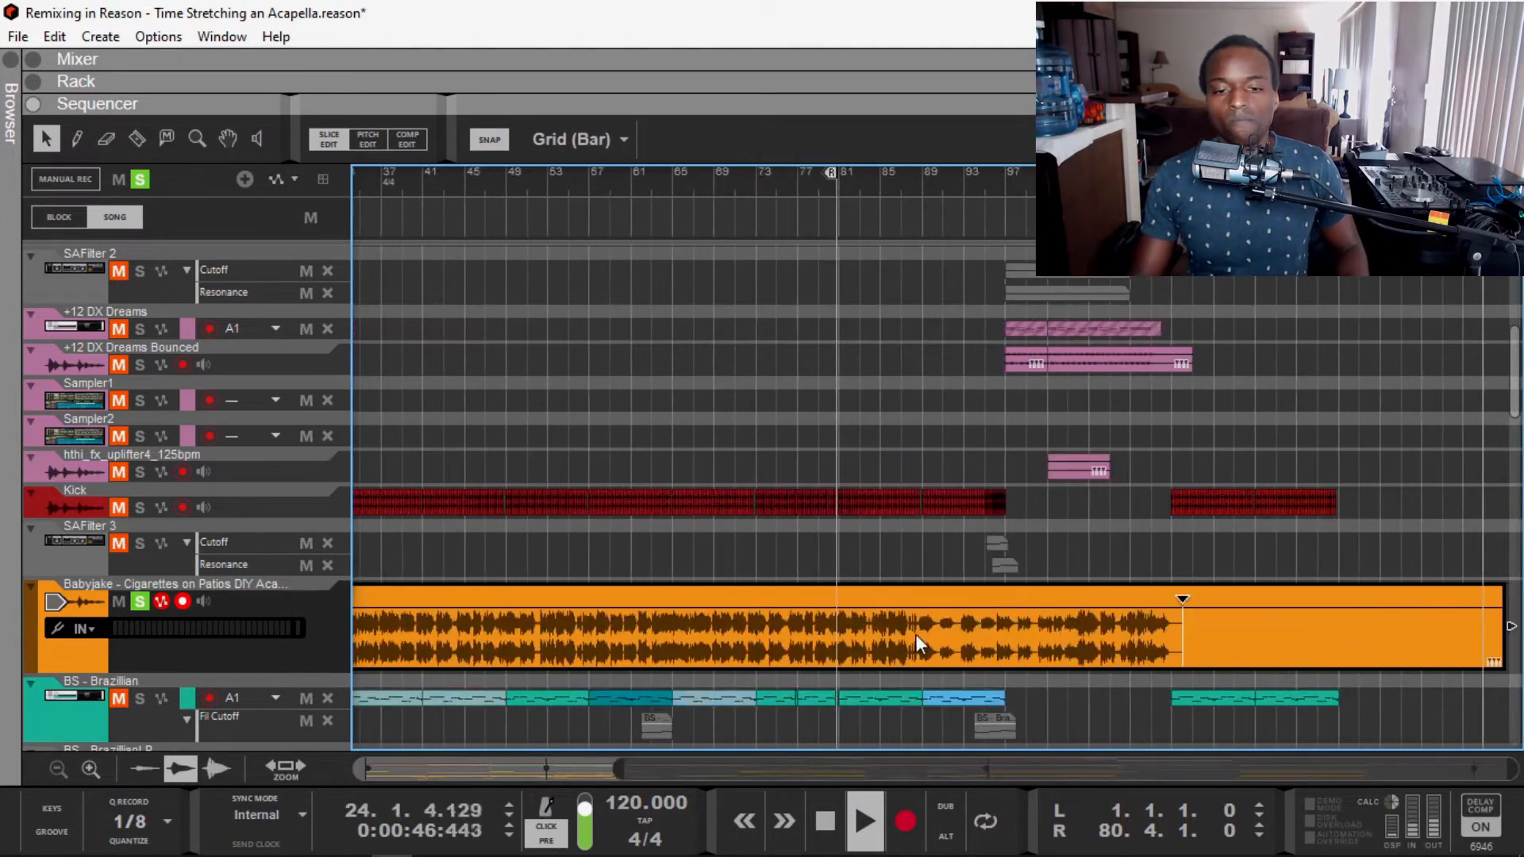
scroll(917, 569, down, 2)
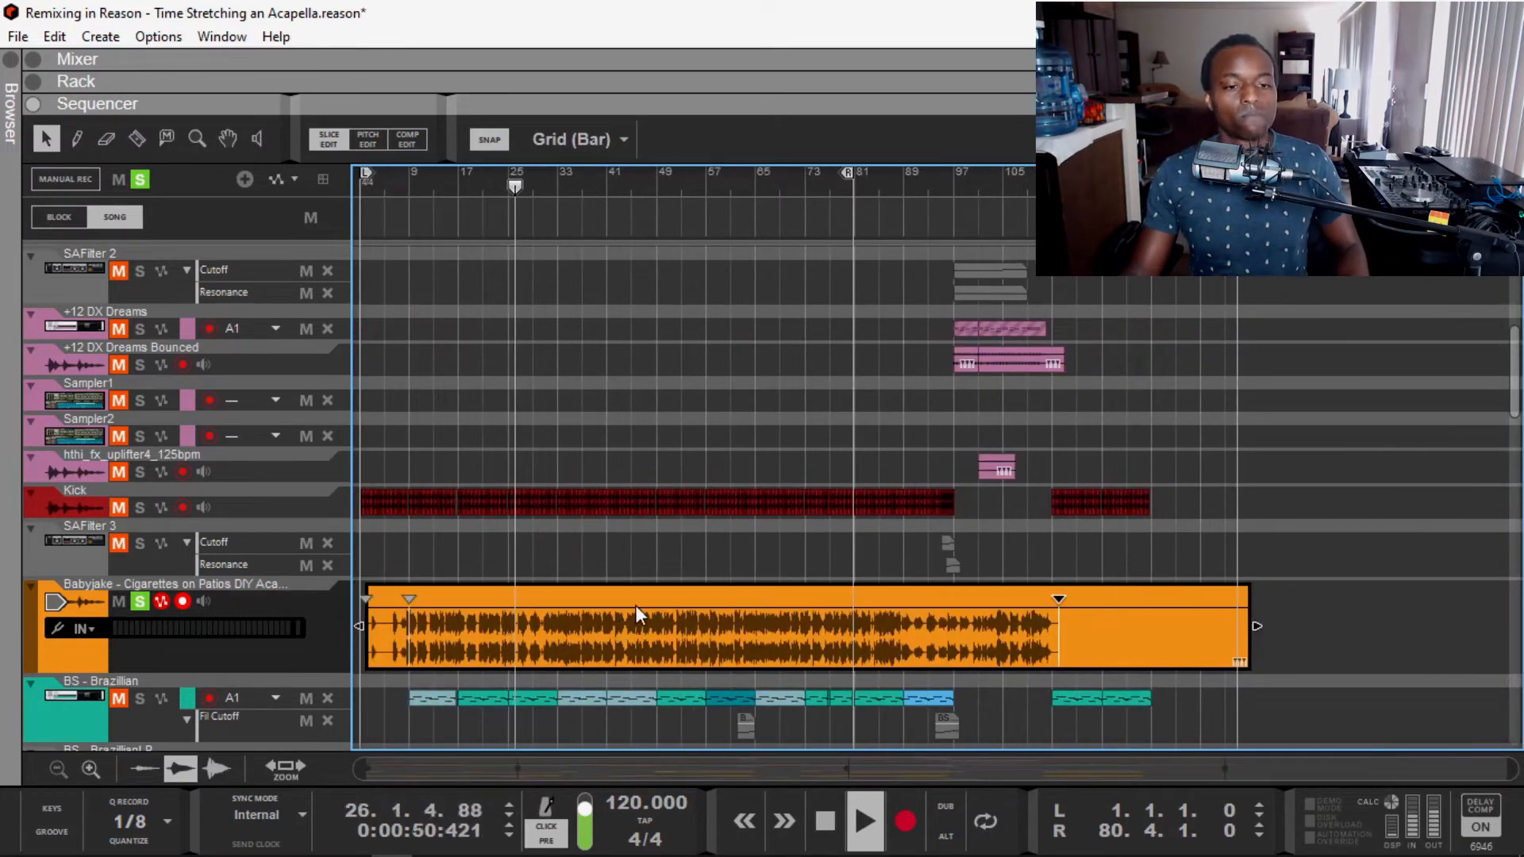
key(space)
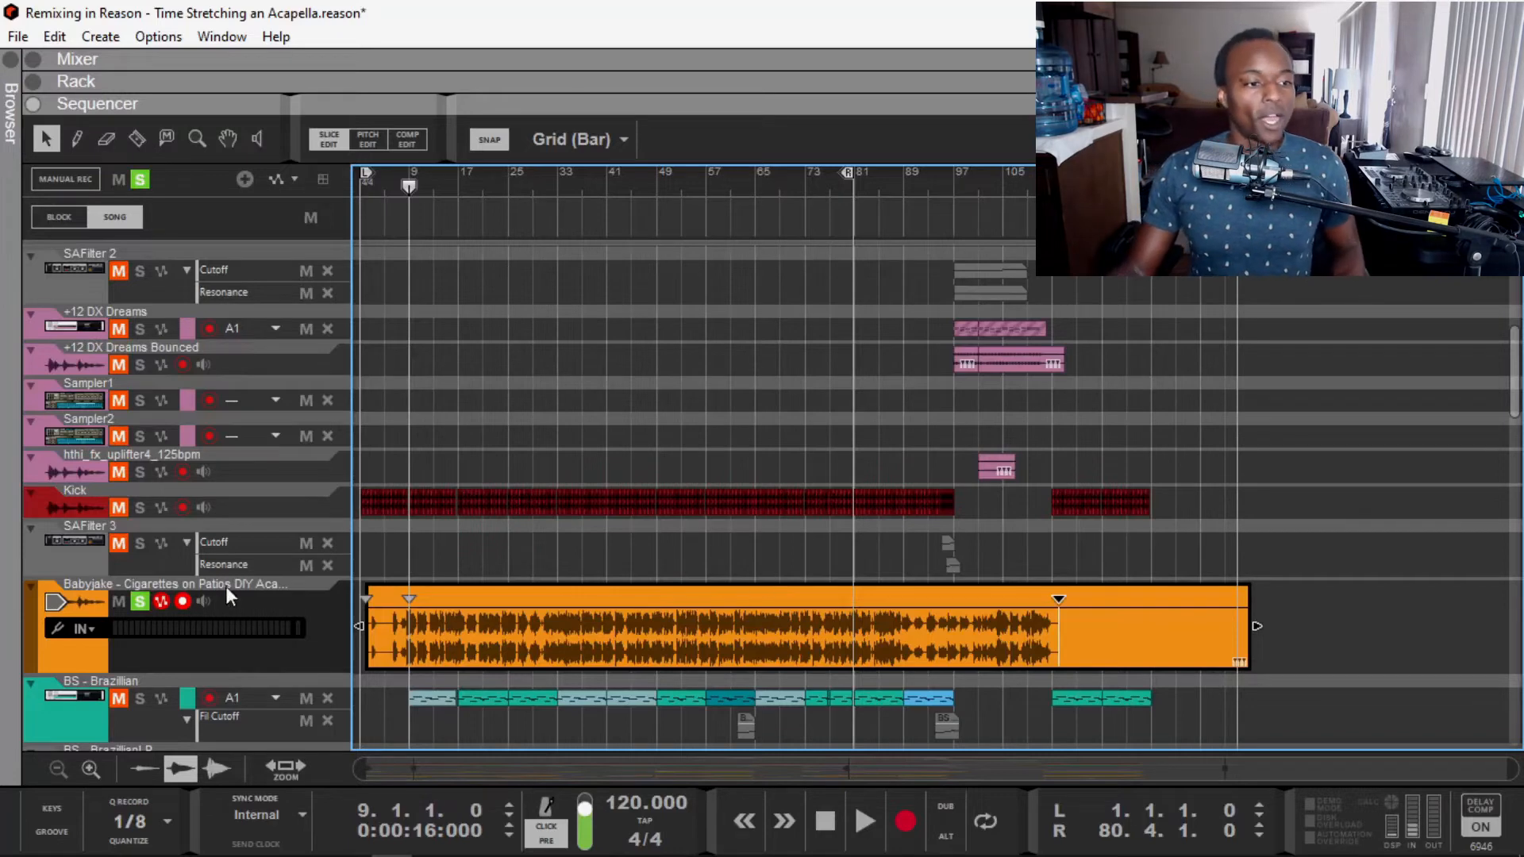
Step: Unsolo and mute the acapella track, and play the instrumental briefly from bar 17
click(140, 604)
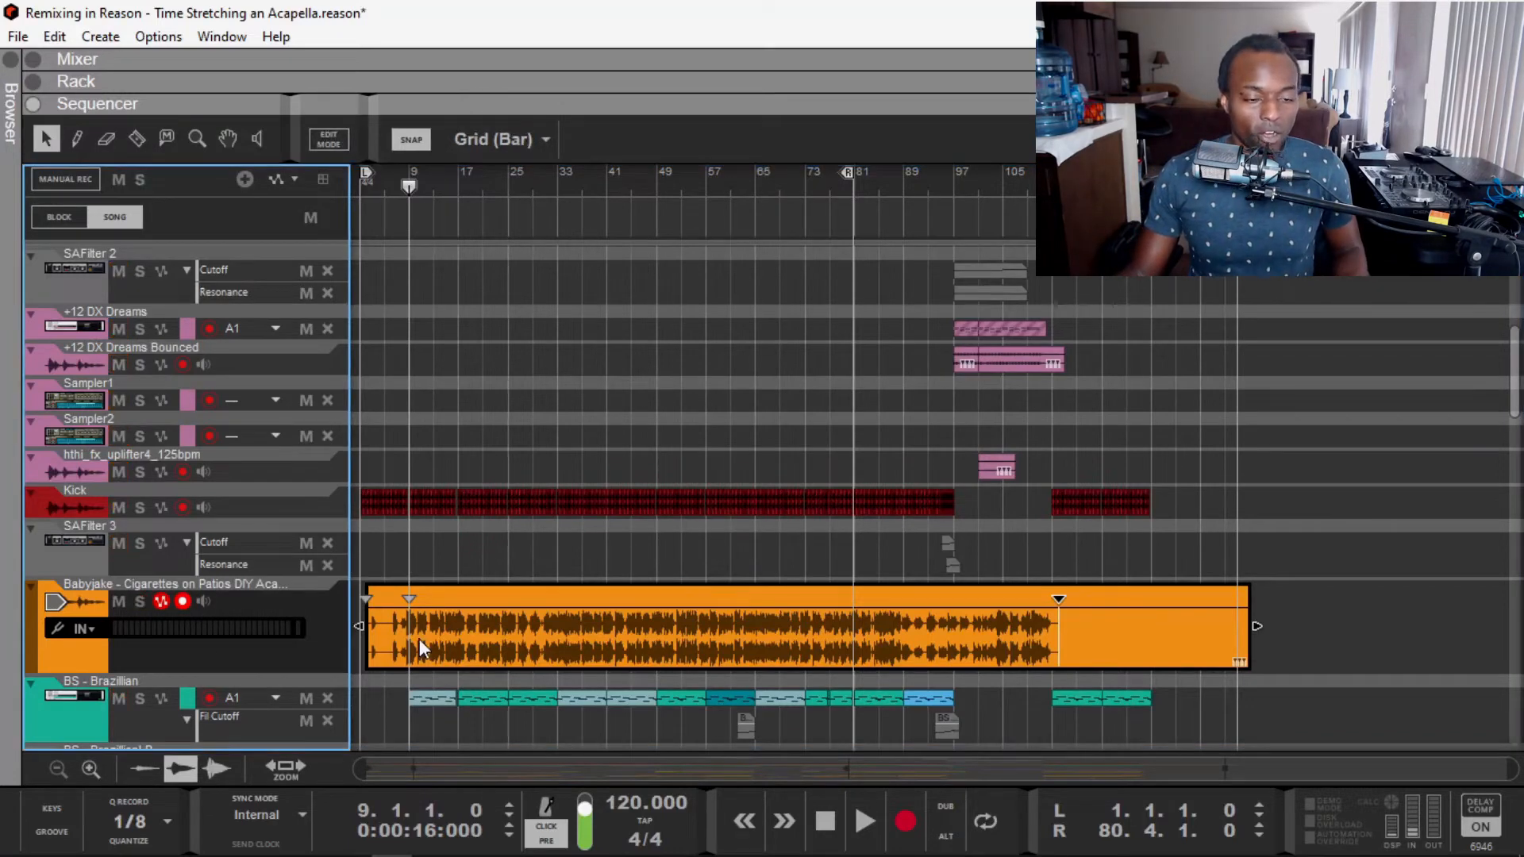
click(141, 602)
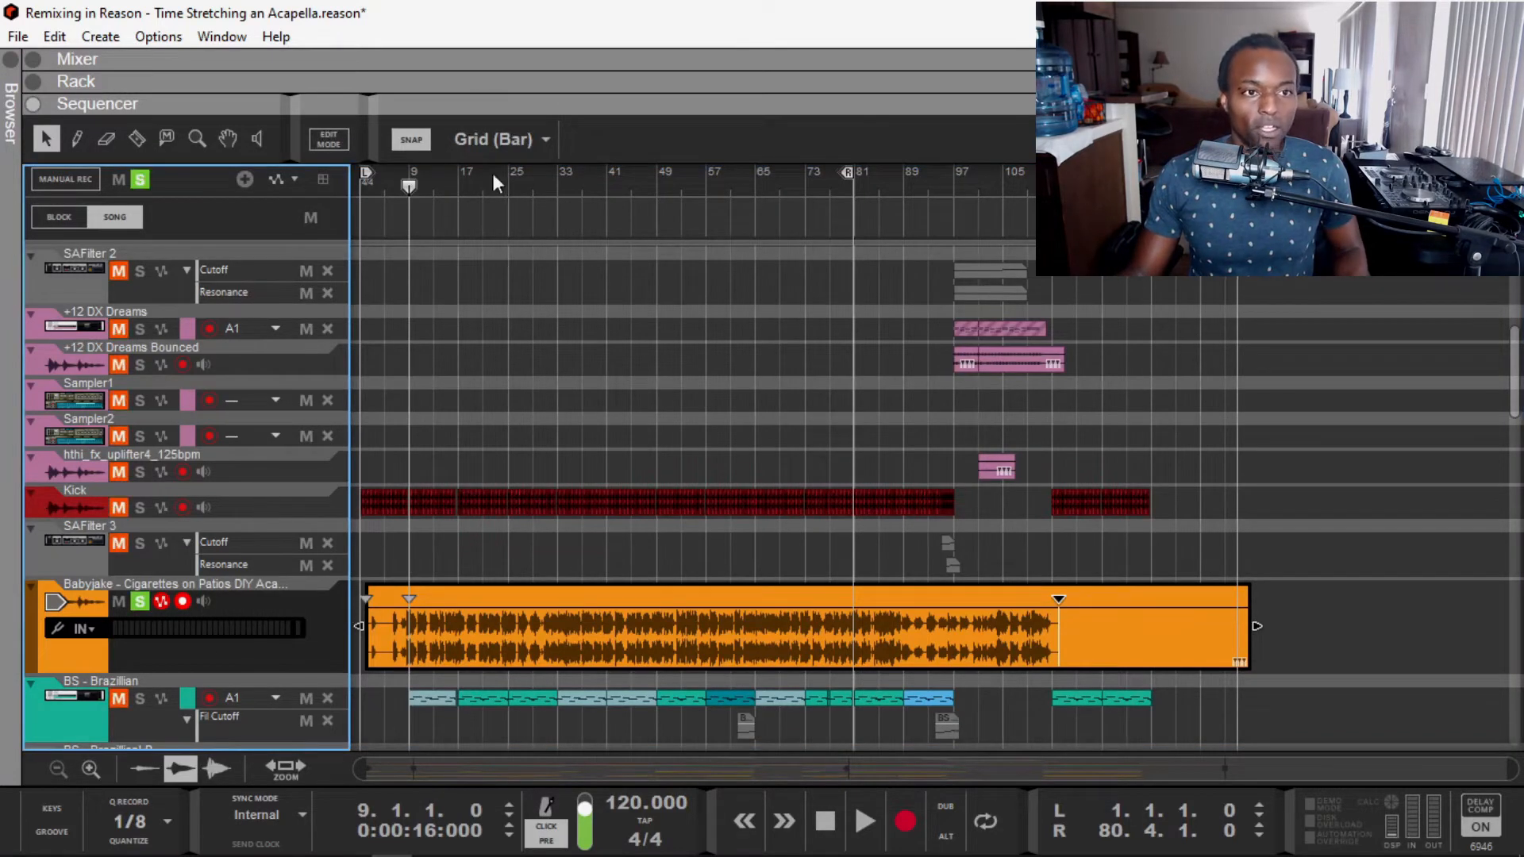
click(459, 174)
click(140, 601)
click(119, 602)
key(space)
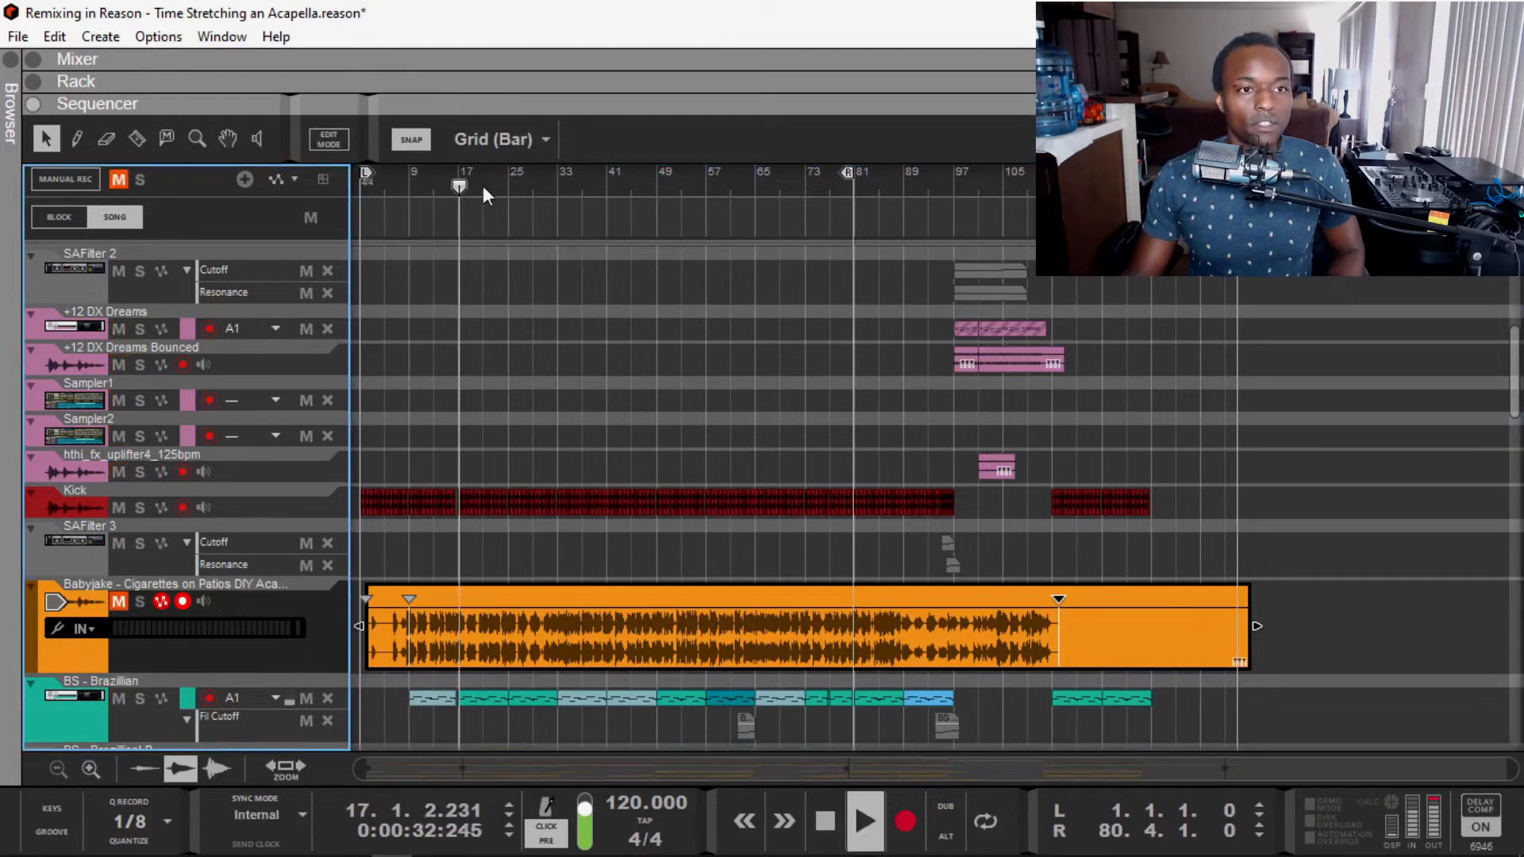
scroll(444, 209, up, 3)
scroll(528, 171, left, 3)
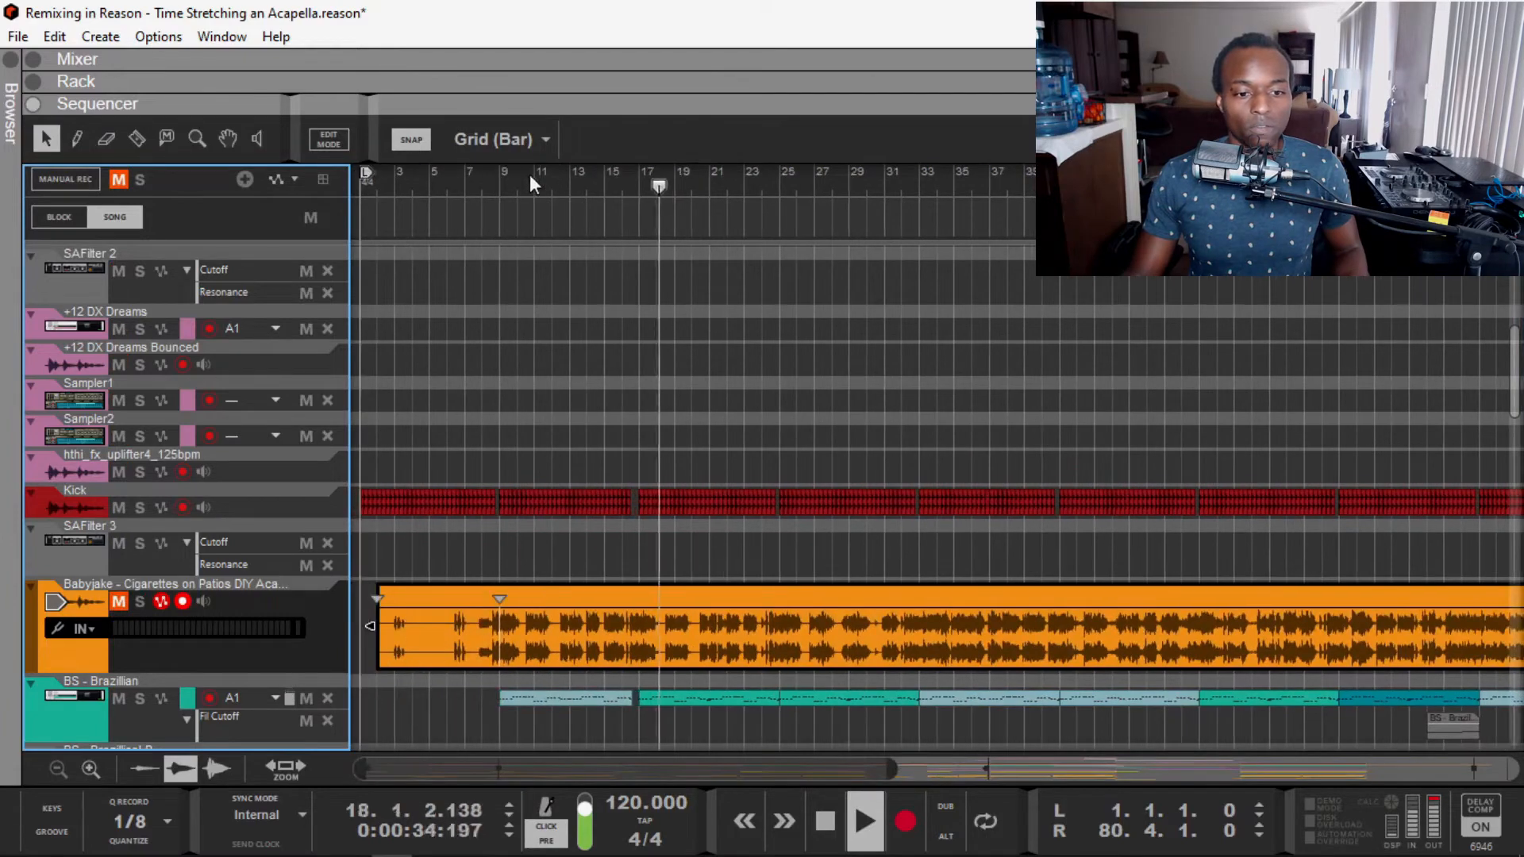
key(space)
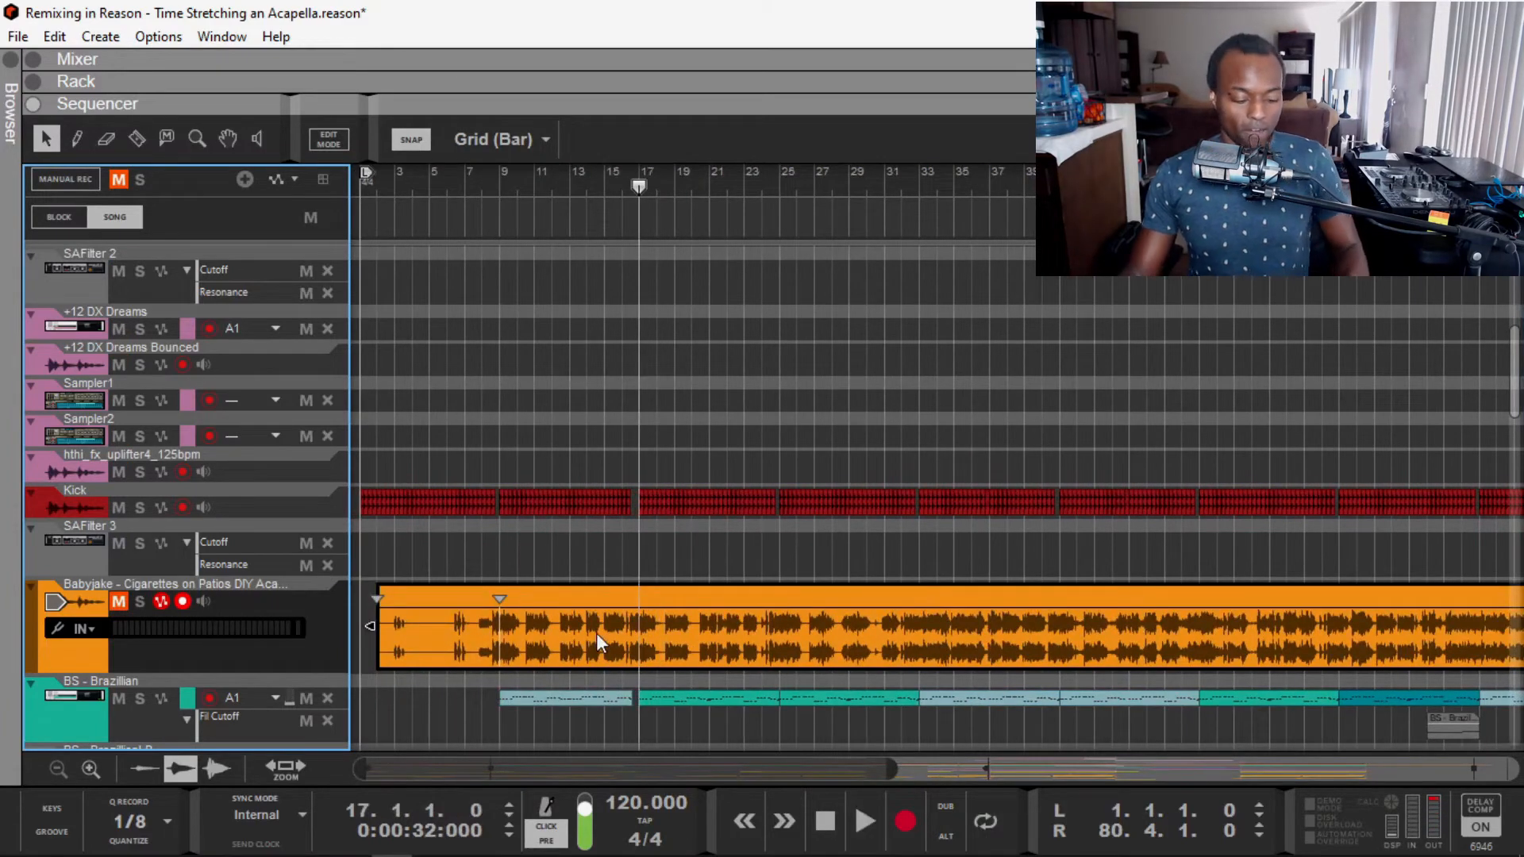
Step: Leave Slice Edit and move the acapella clip to position 10.1.1
key(Escape)
drag(532, 624, 675, 635)
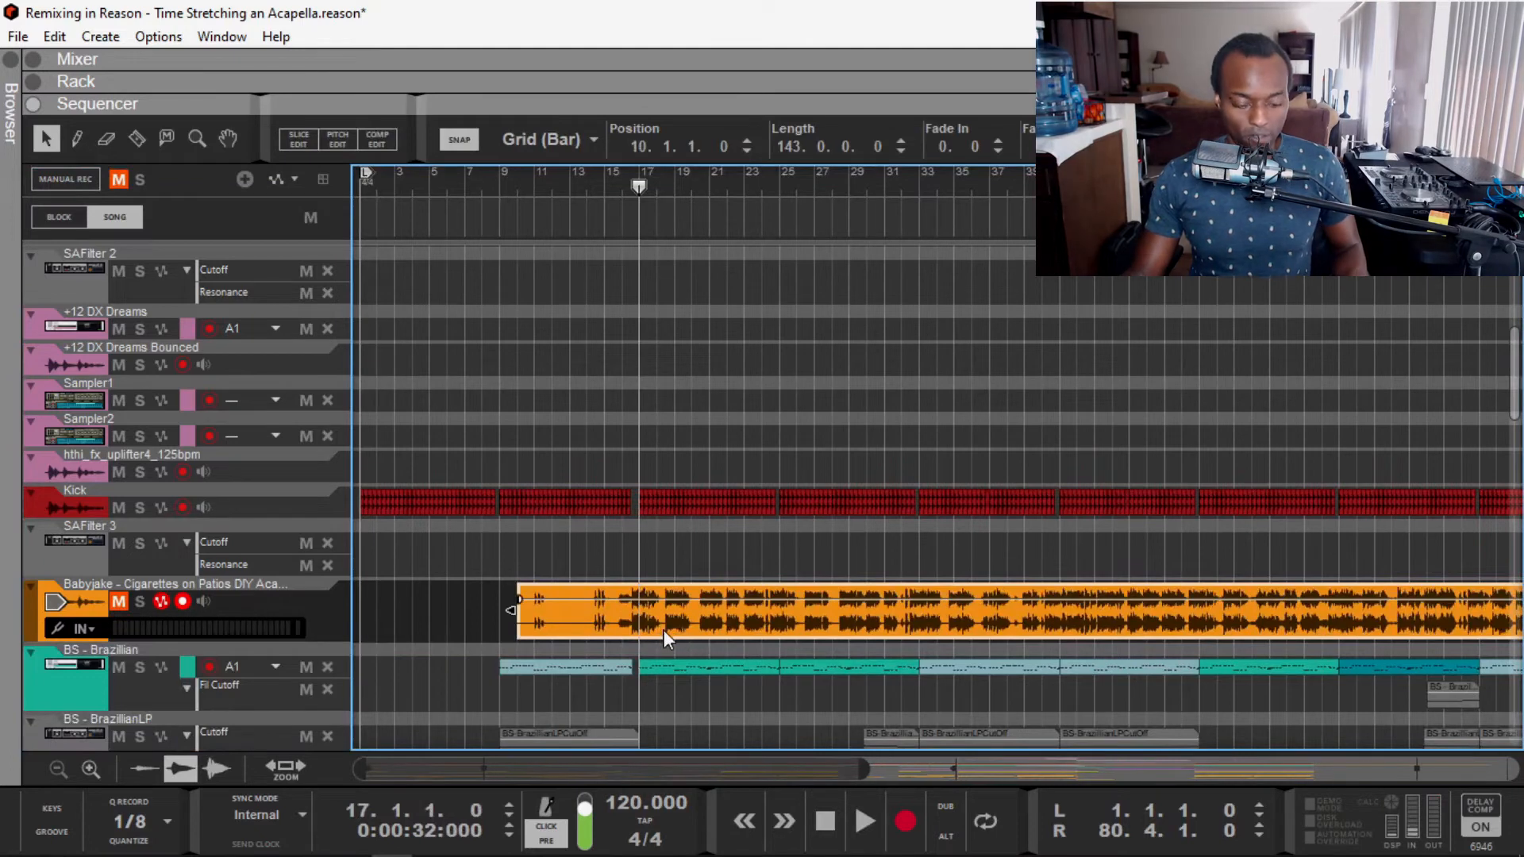
key(ctrl+z)
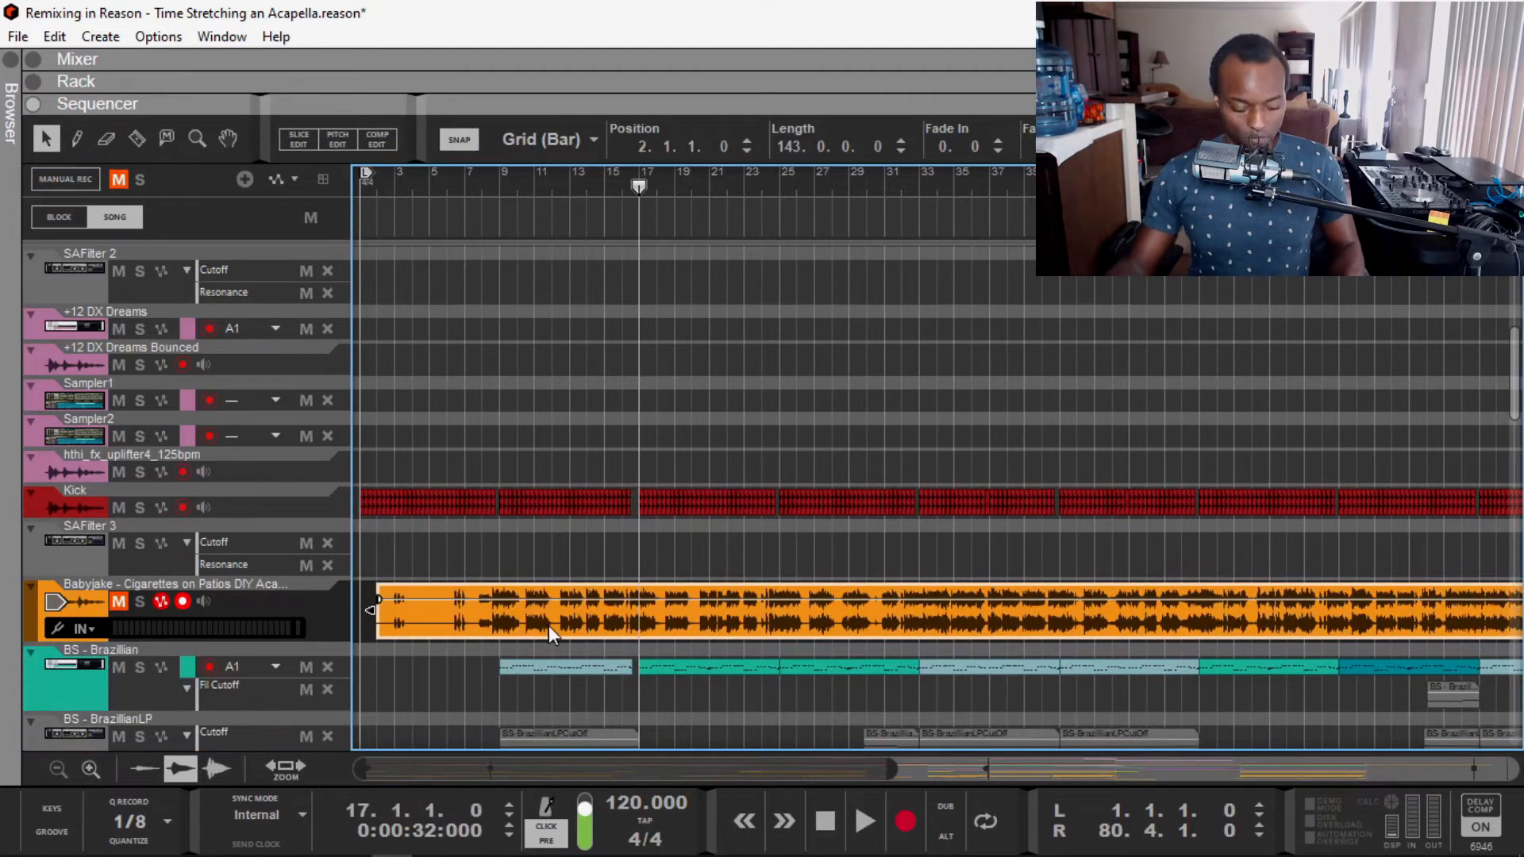
key(ctrl+Right)
key(ctrl+Right)
key(ctrl+Right)
key(ctrl+Right)
key(ctrl+Right)
key(ctrl+Right)
key(ctrl+Right)
key(ctrl+Right)
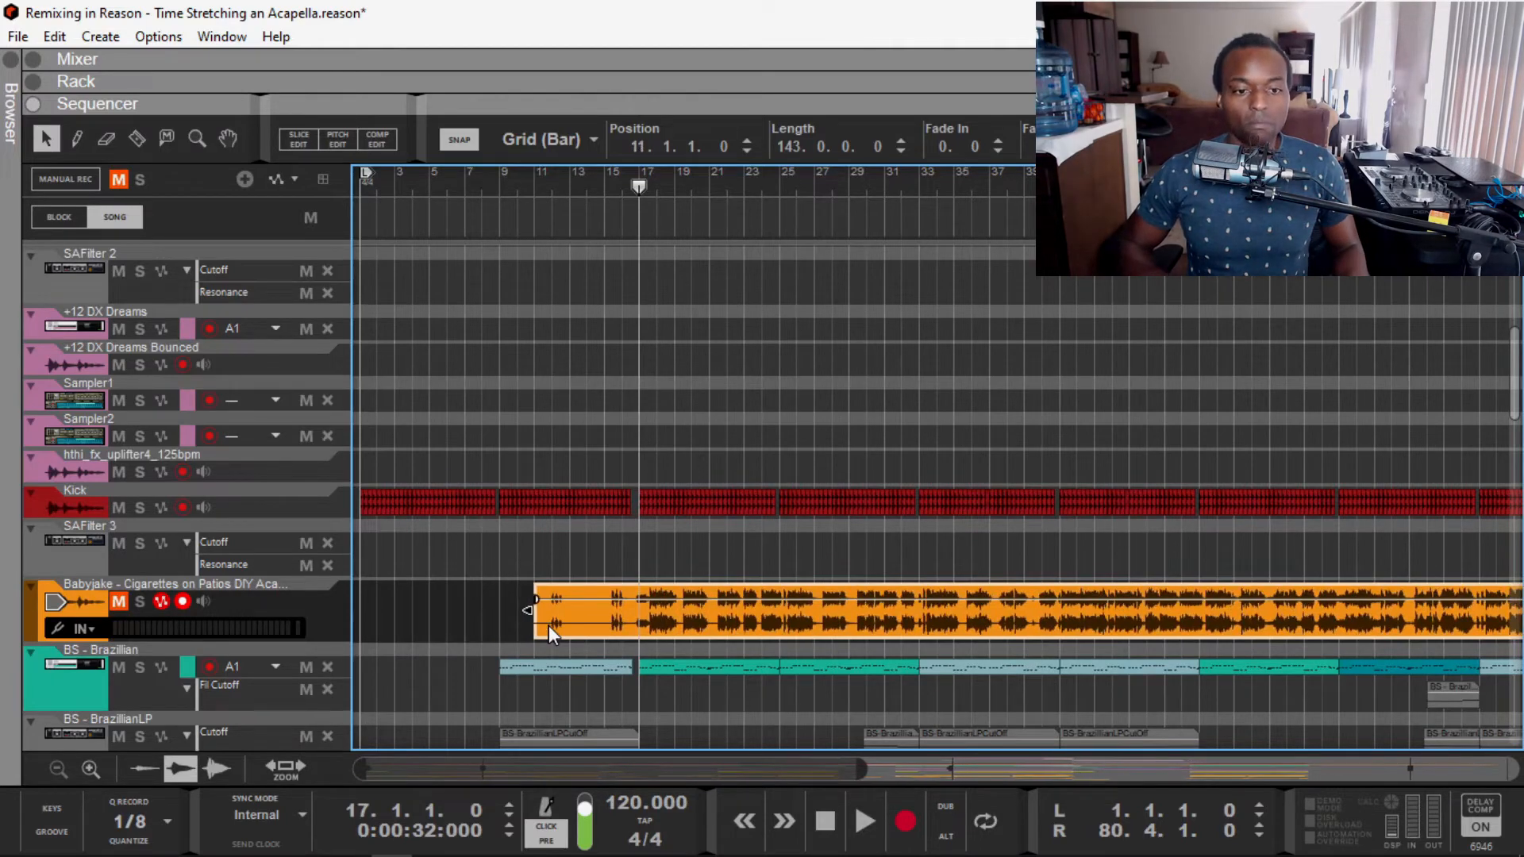
scroll(651, 497, up, 5)
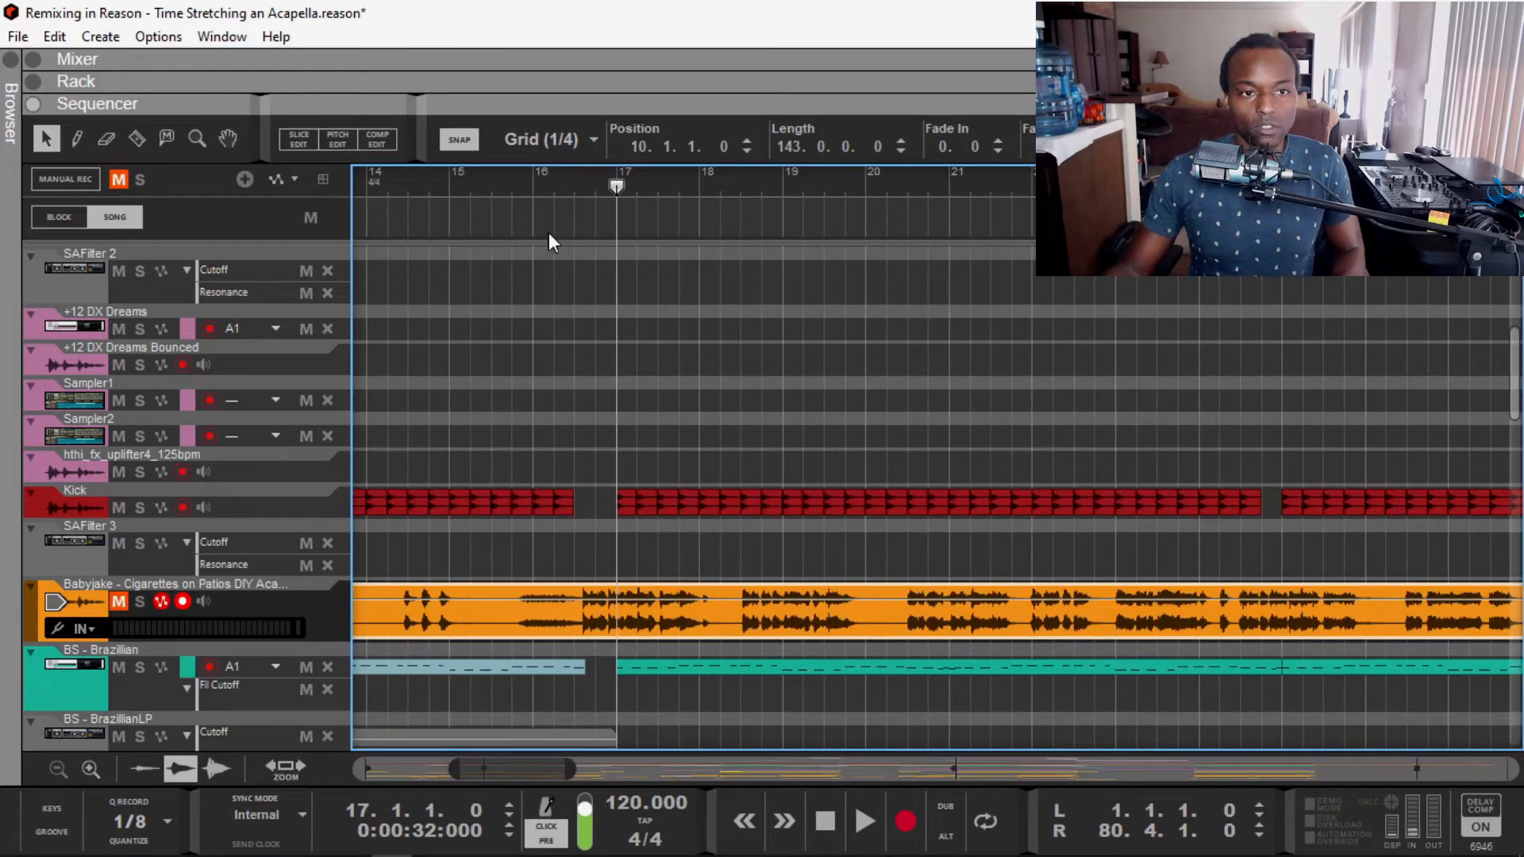
Step: Unmute and solo the acapella track, and play its vocal entry from bar 16
click(140, 602)
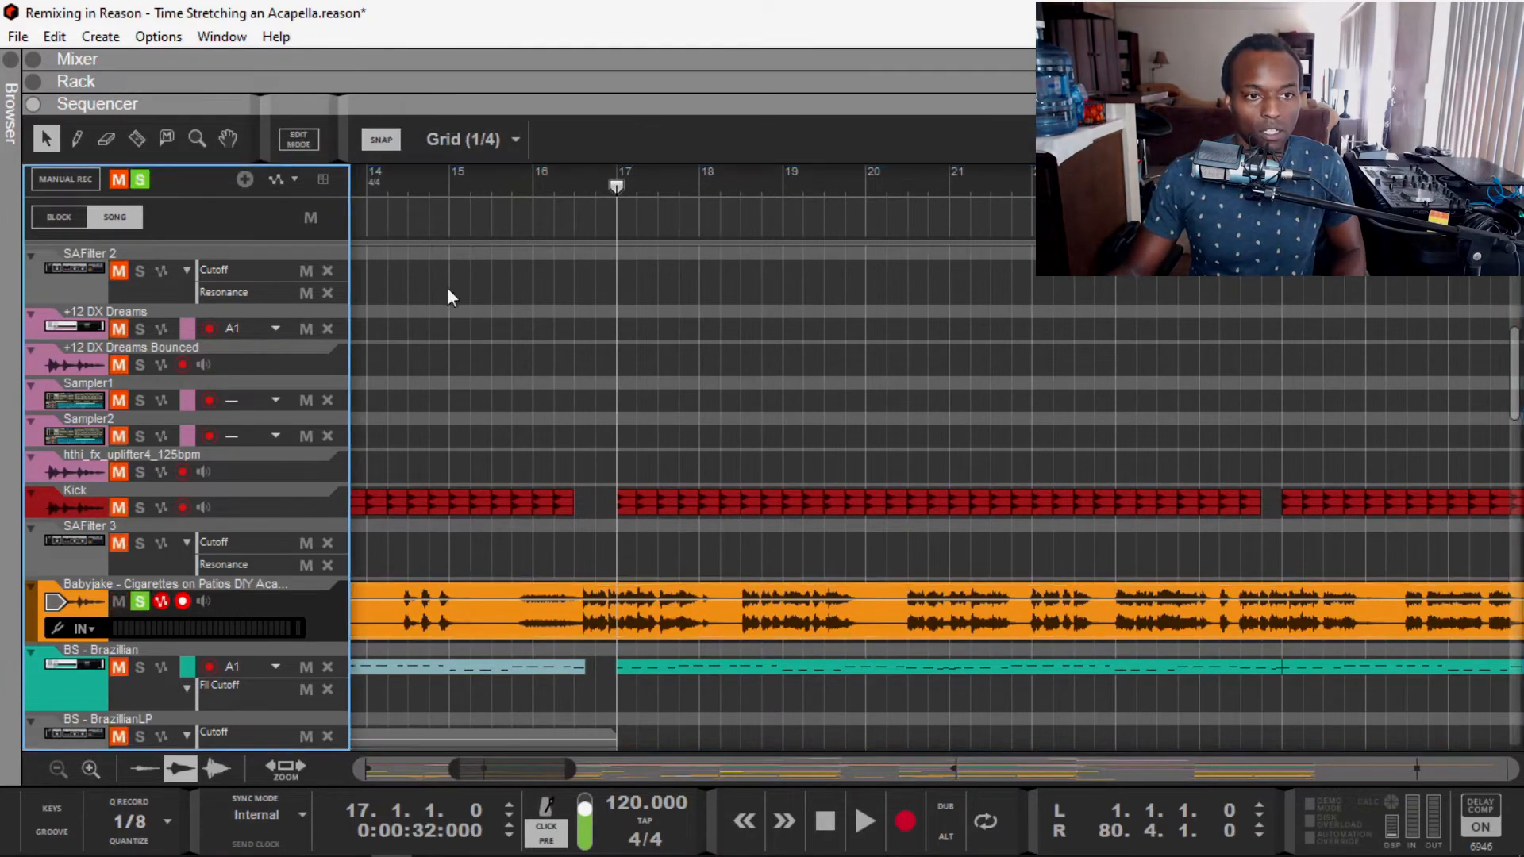
click(527, 184)
key(space)
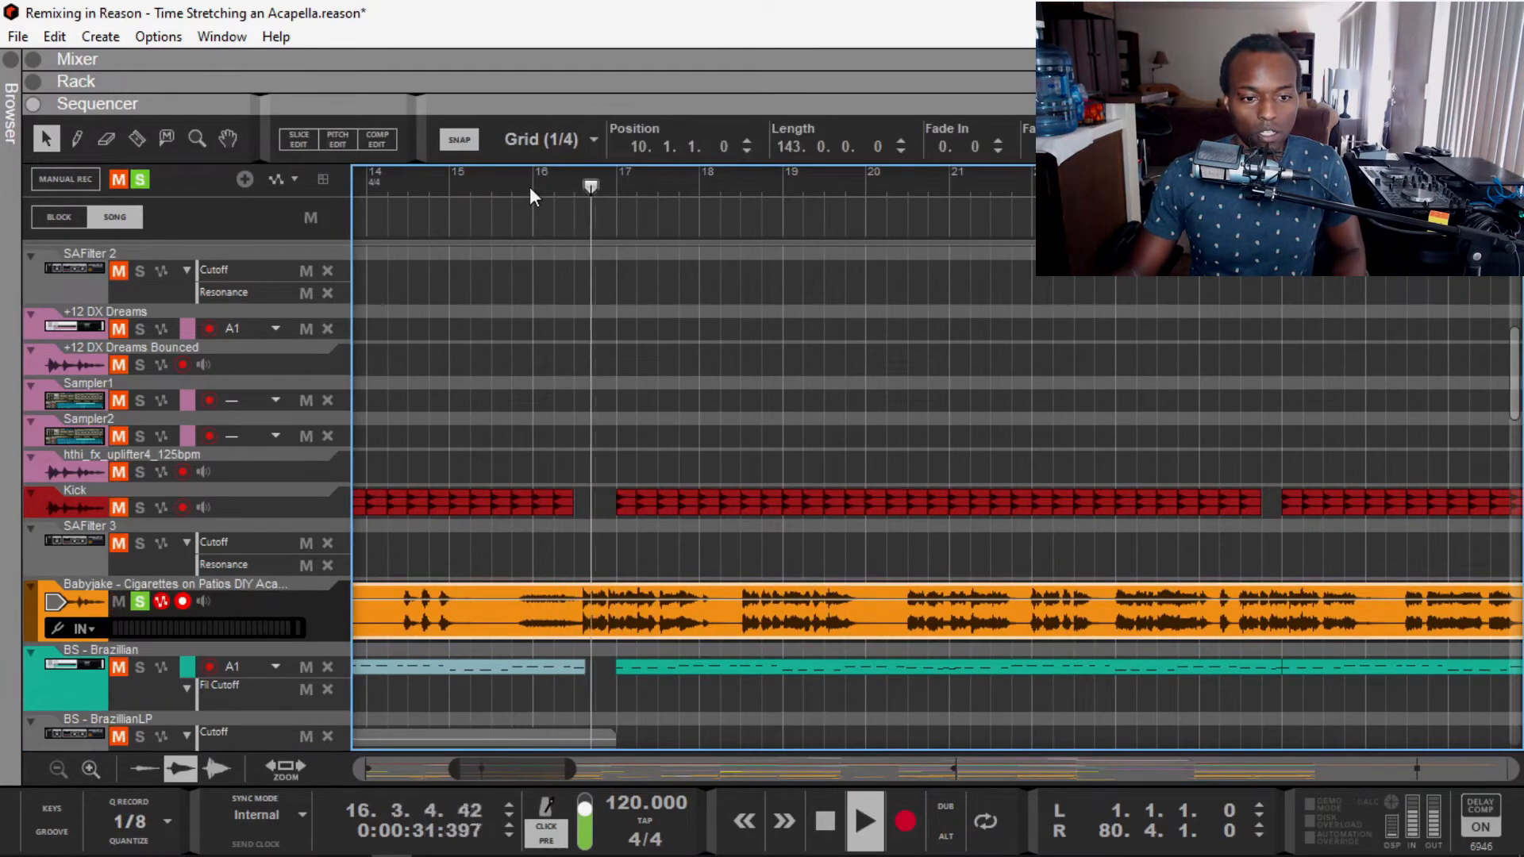
key(space)
scroll(578, 540, up, 1)
scroll(578, 540, left, 2)
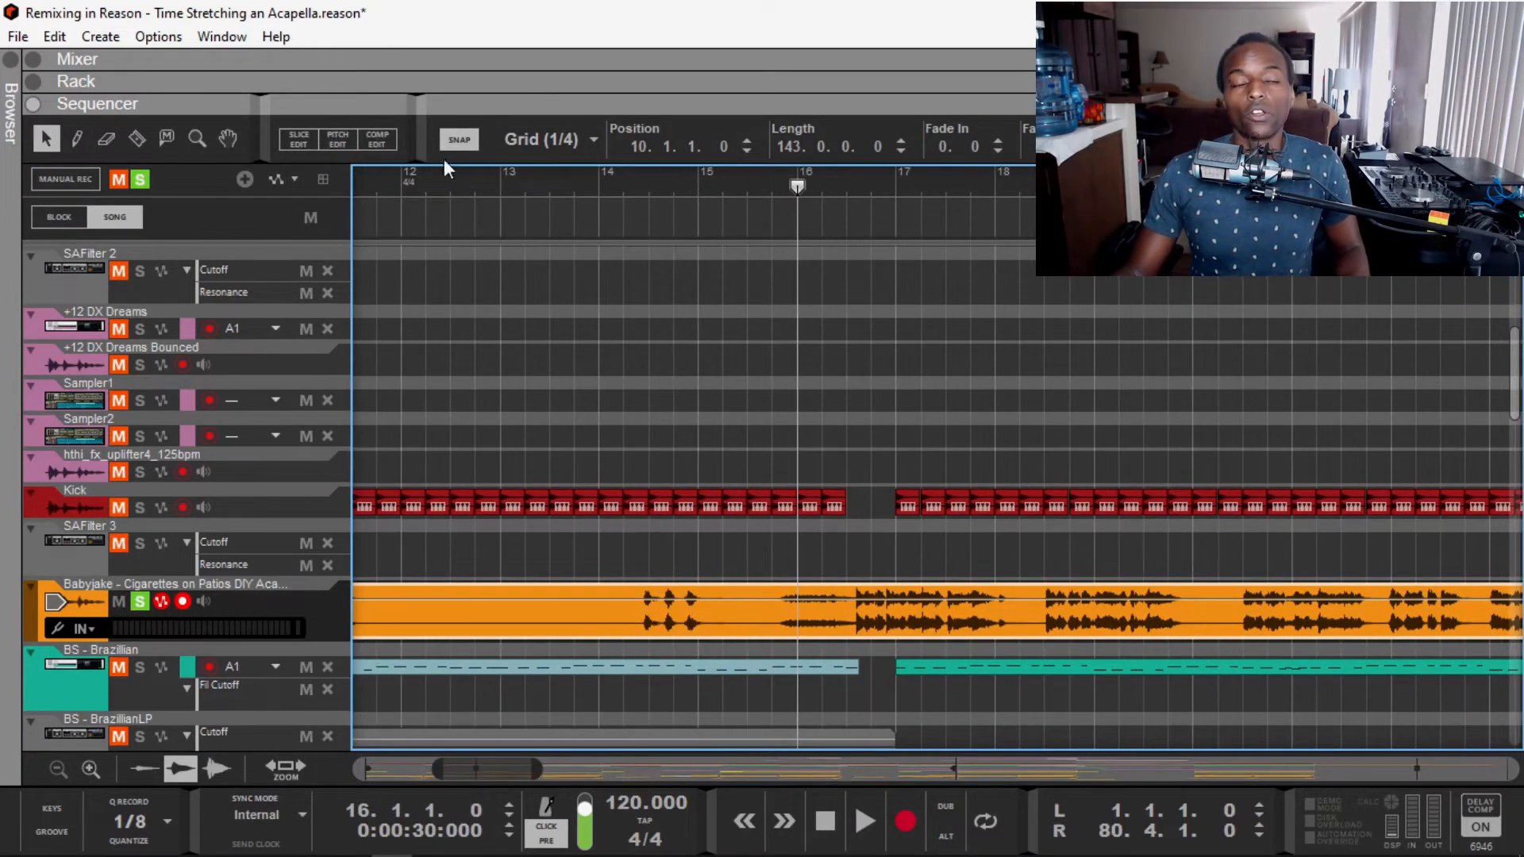
Step: In Slice Edit, add a slice marker at about 14.2 before the short vocal hits and move it to 13.4 during playback
click(307, 143)
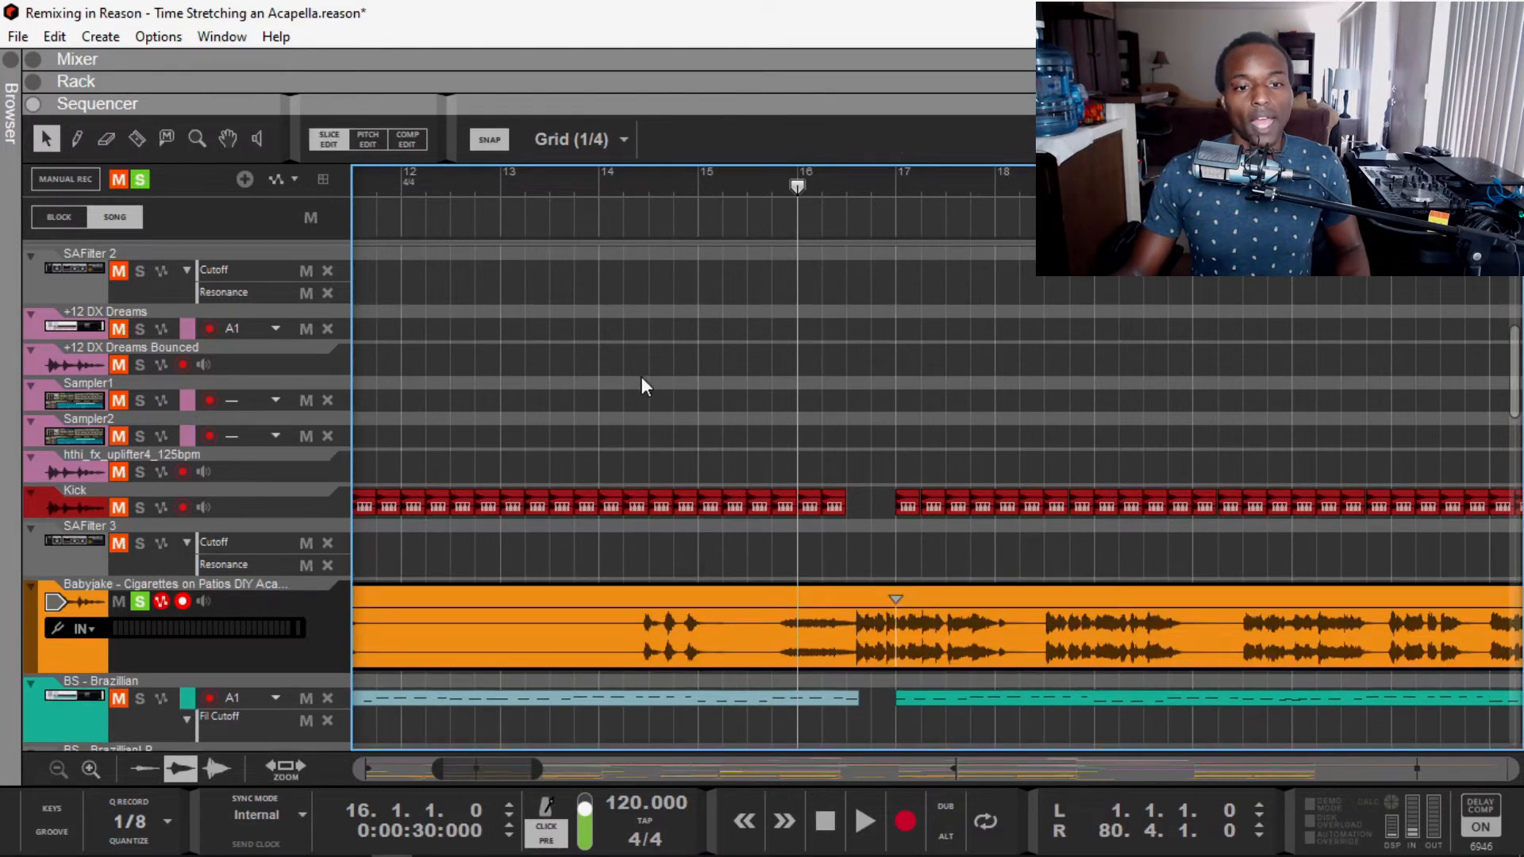
key(p)
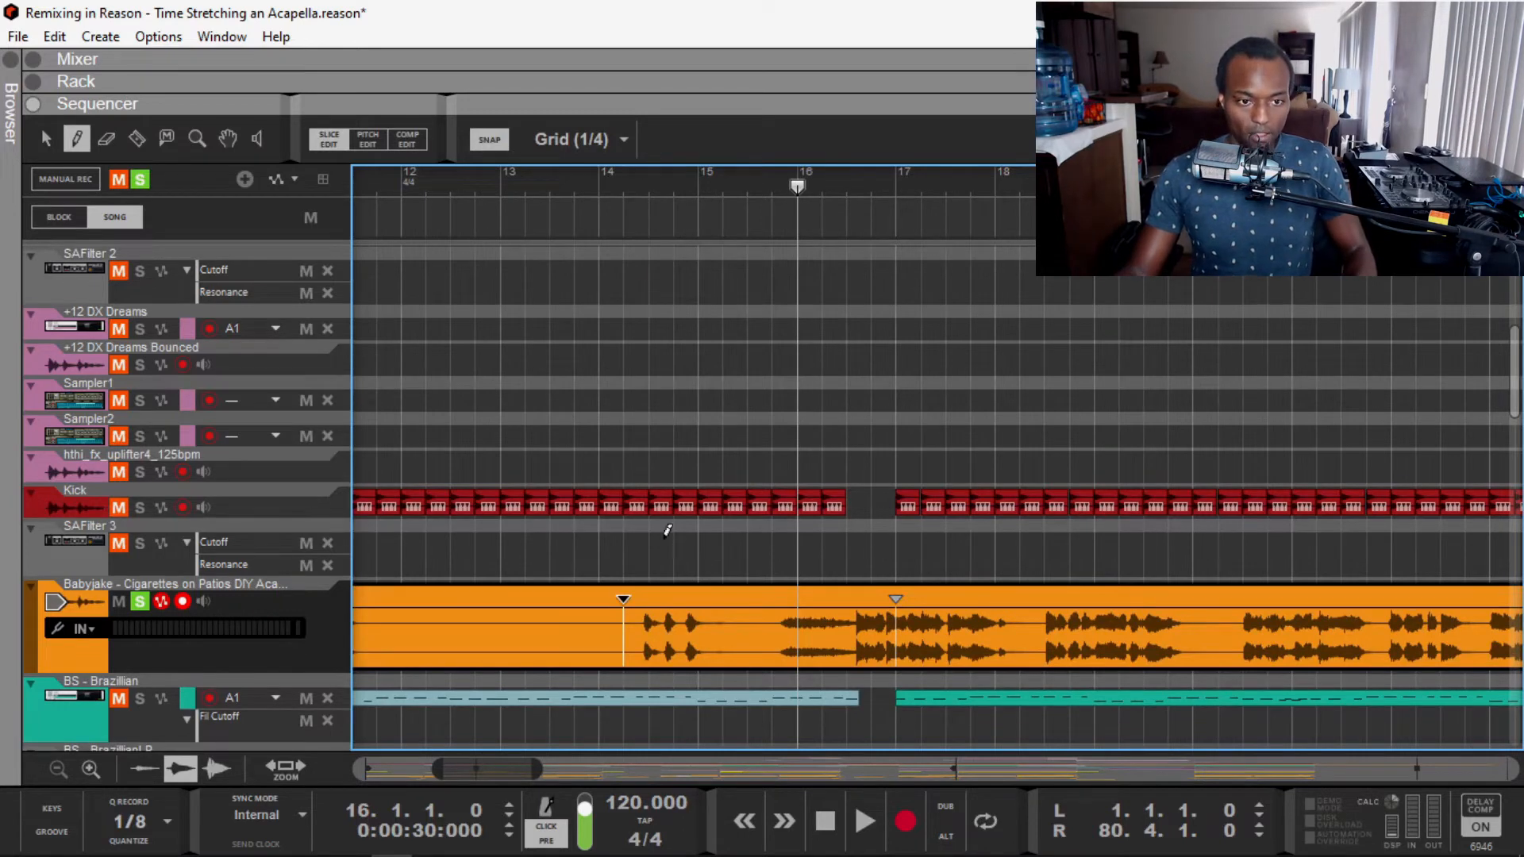
key(q)
click(442, 197)
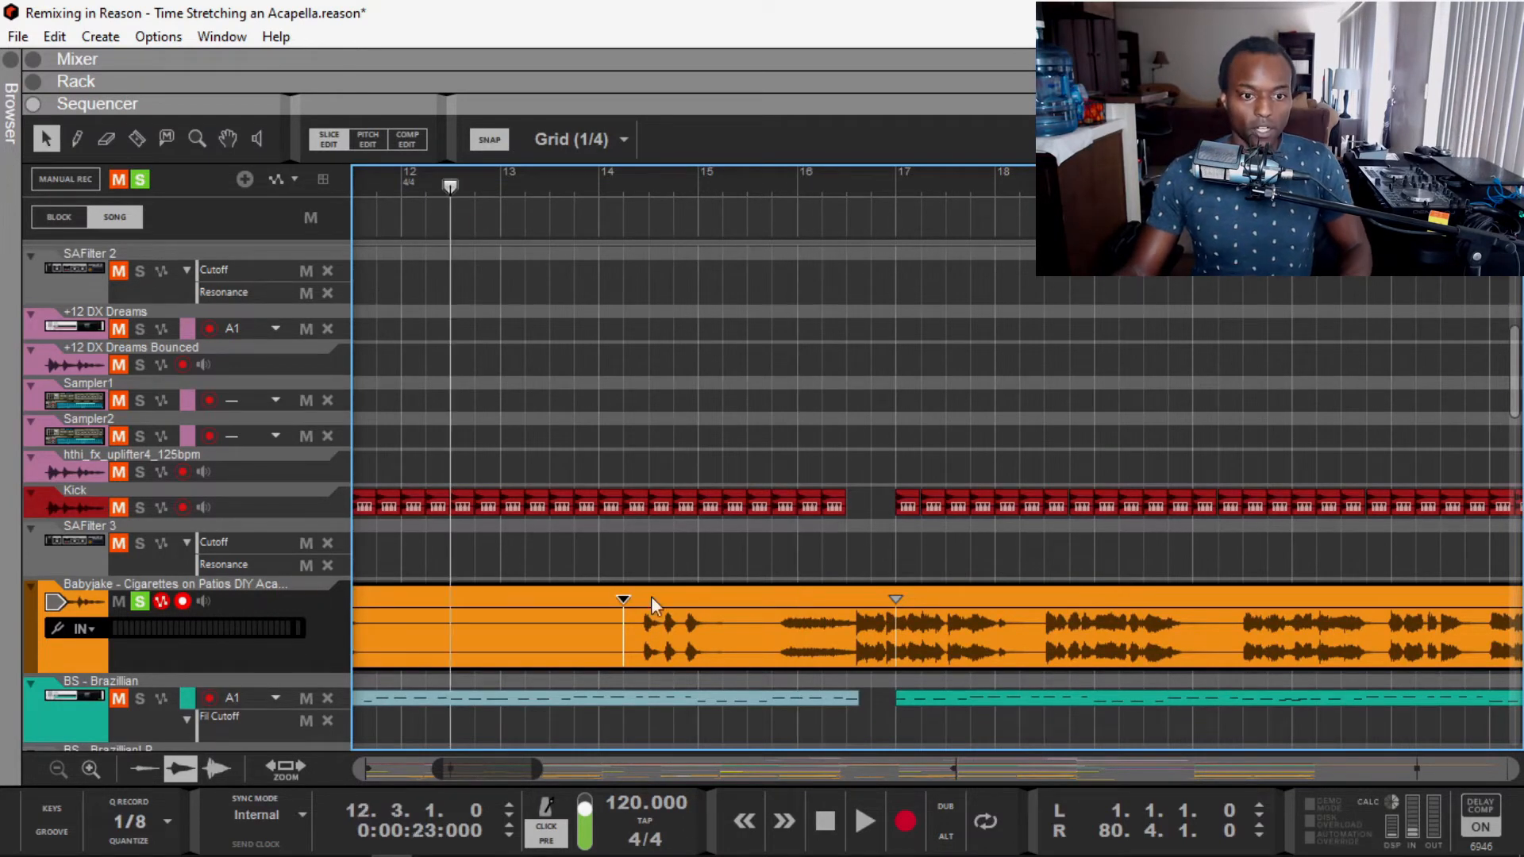
key(space)
drag(624, 600, 575, 601)
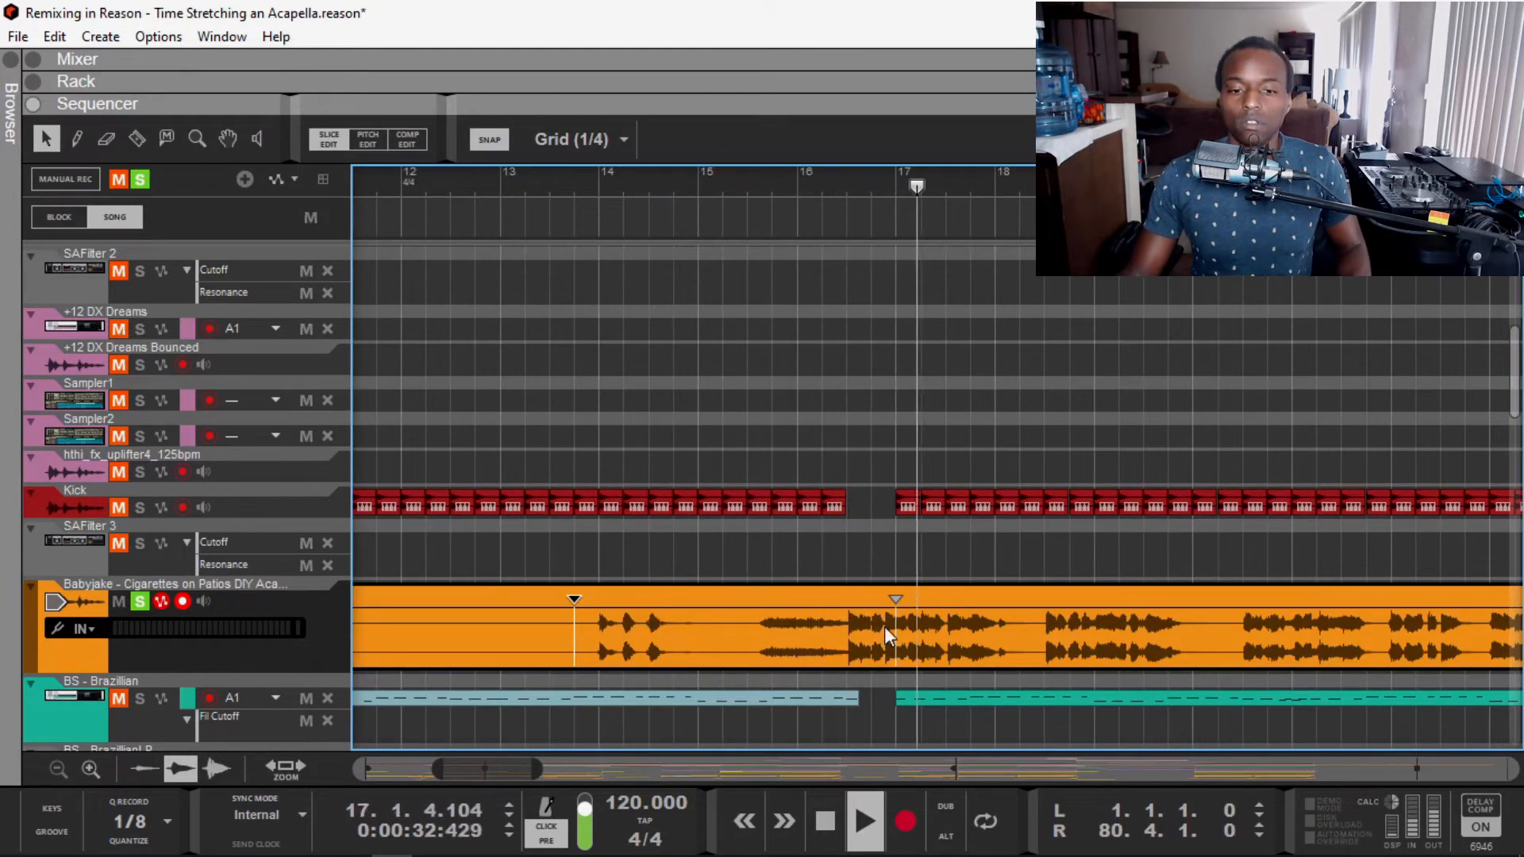
scroll(884, 627, up, 4)
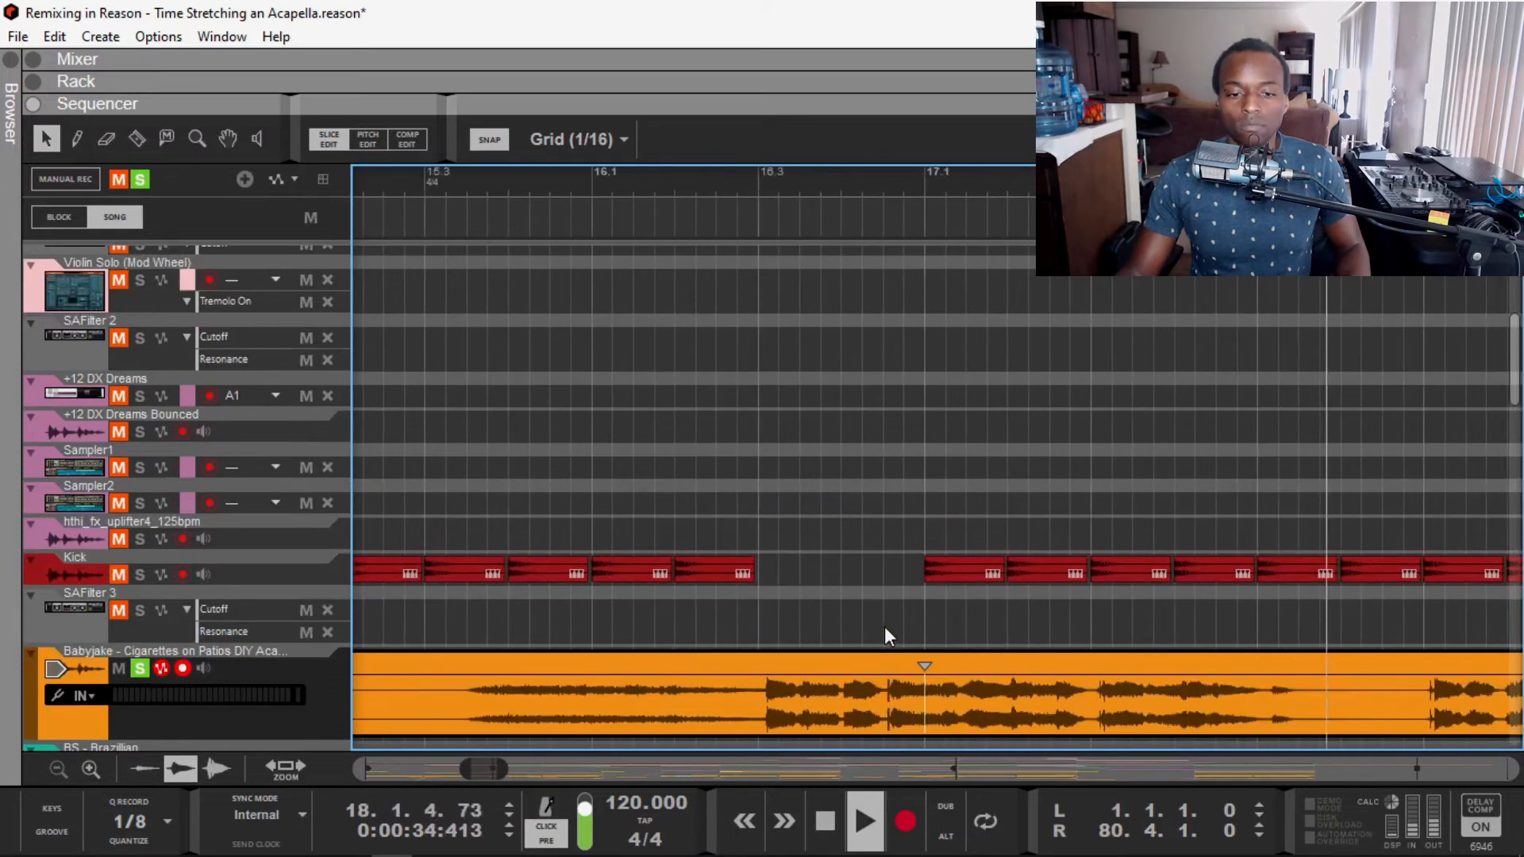
key(space)
Step: Add a slice marker at 16.3 where the main vocal enters and move it slightly earlier so the vocal starts closer to the beat
scroll(750, 565, down, 3)
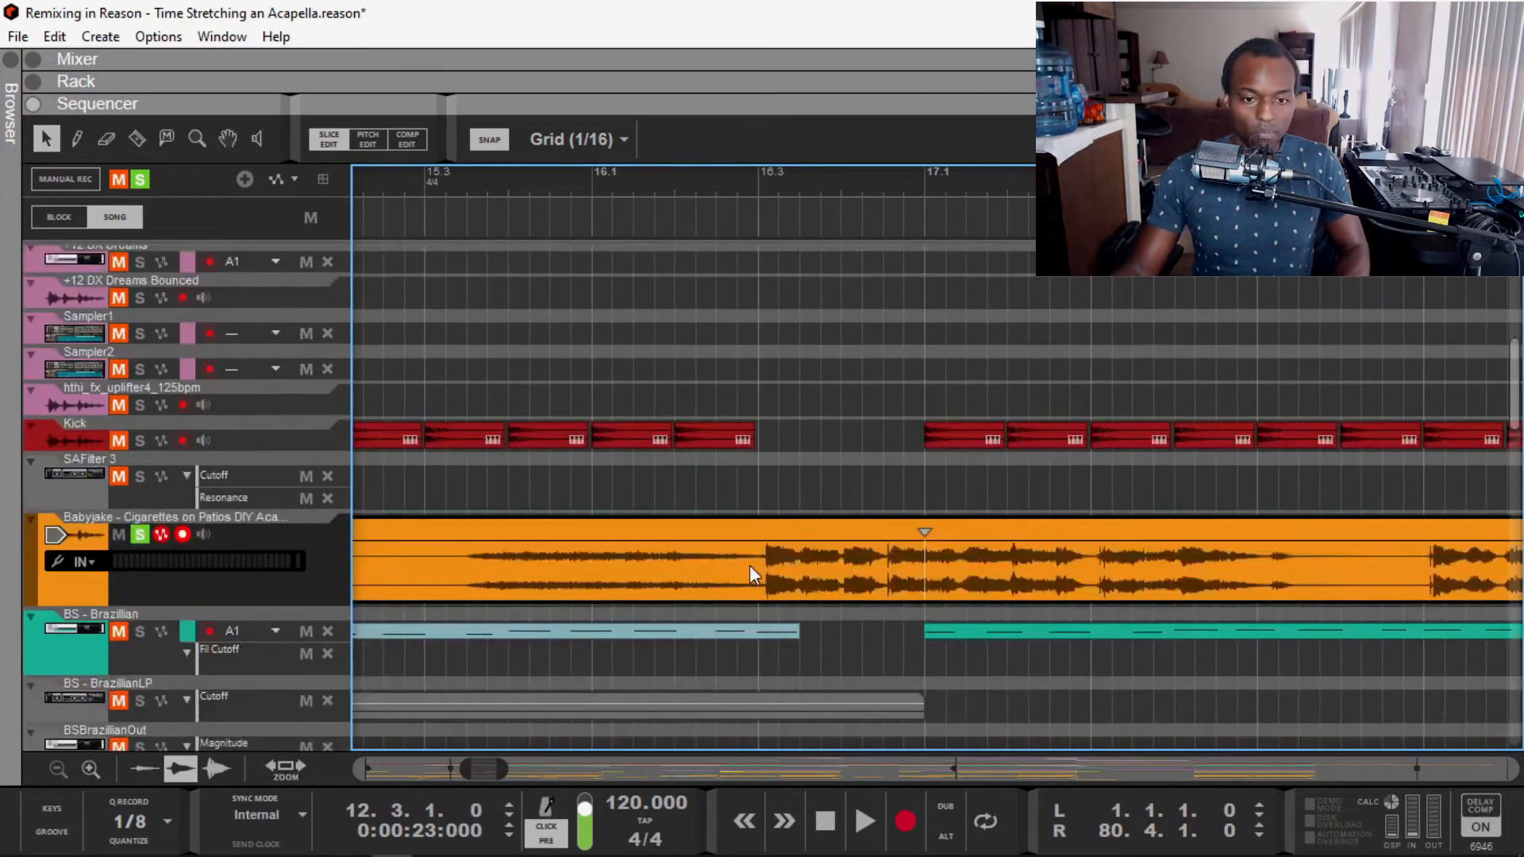
key(w)
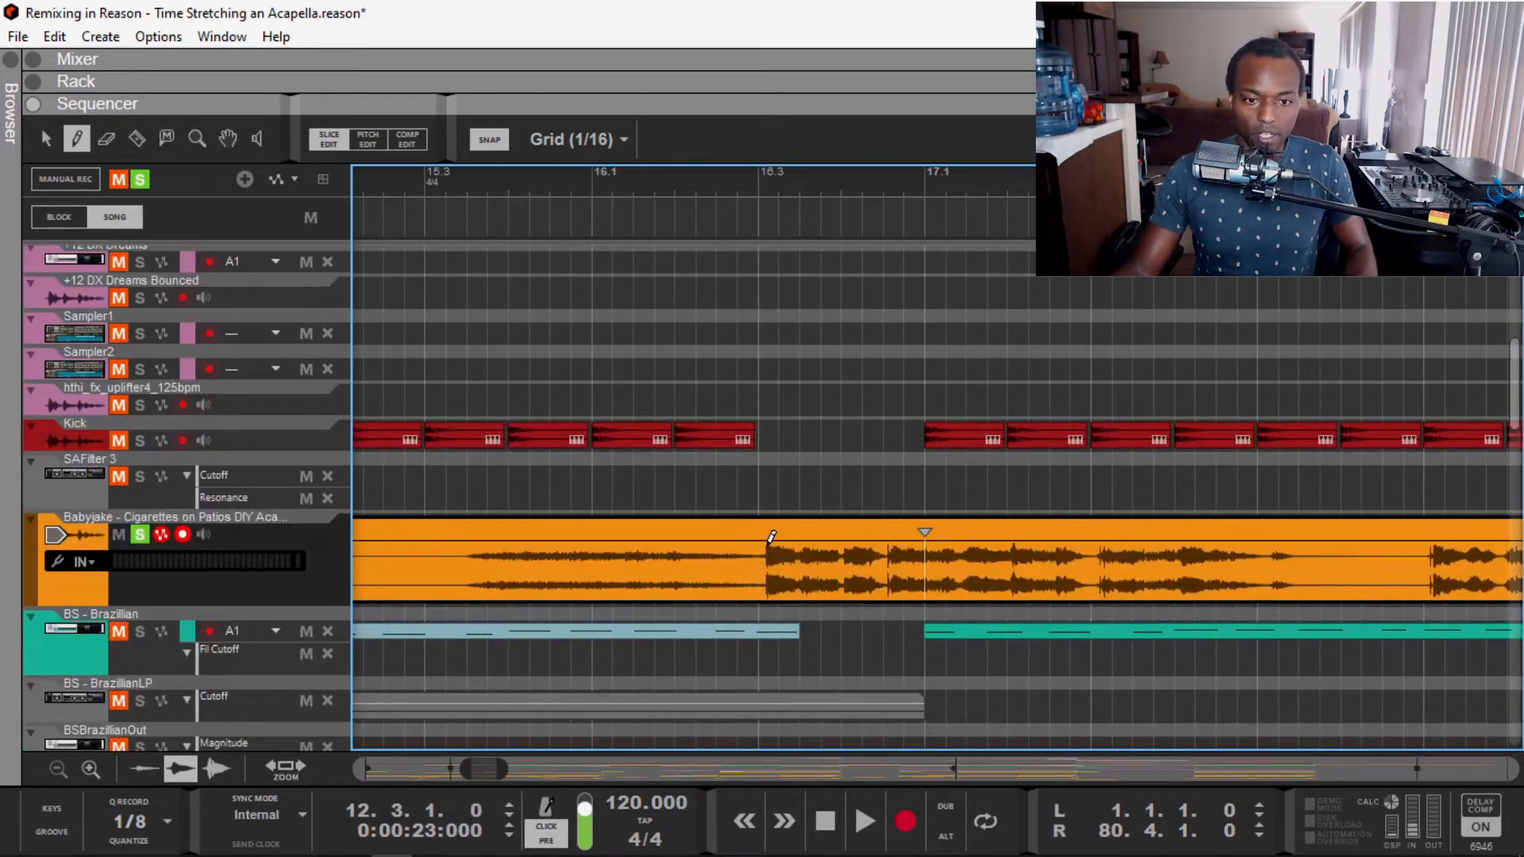
click(772, 537)
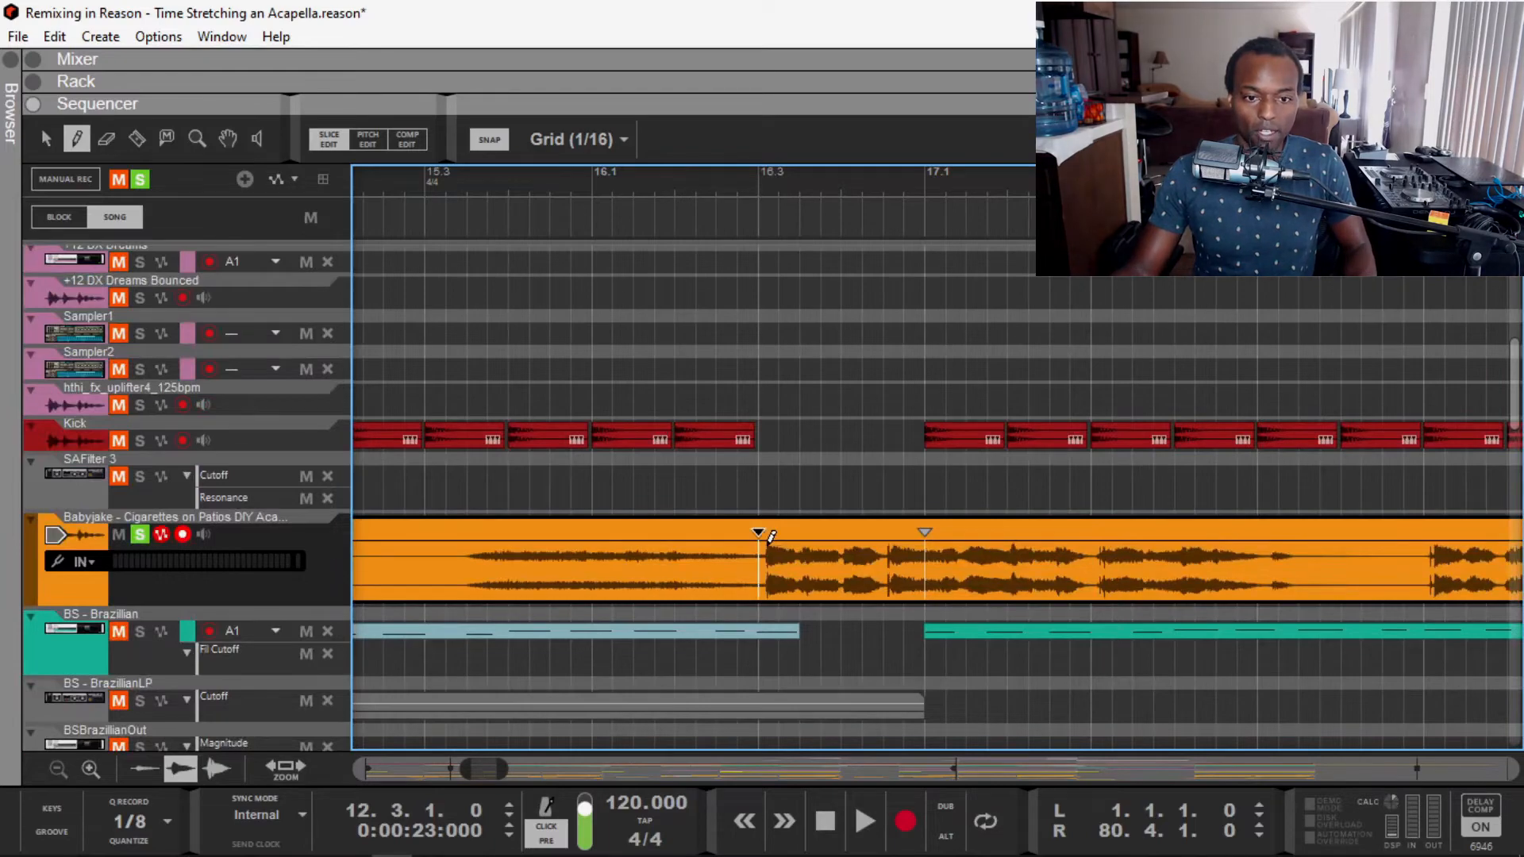
scroll(771, 537, up, 2)
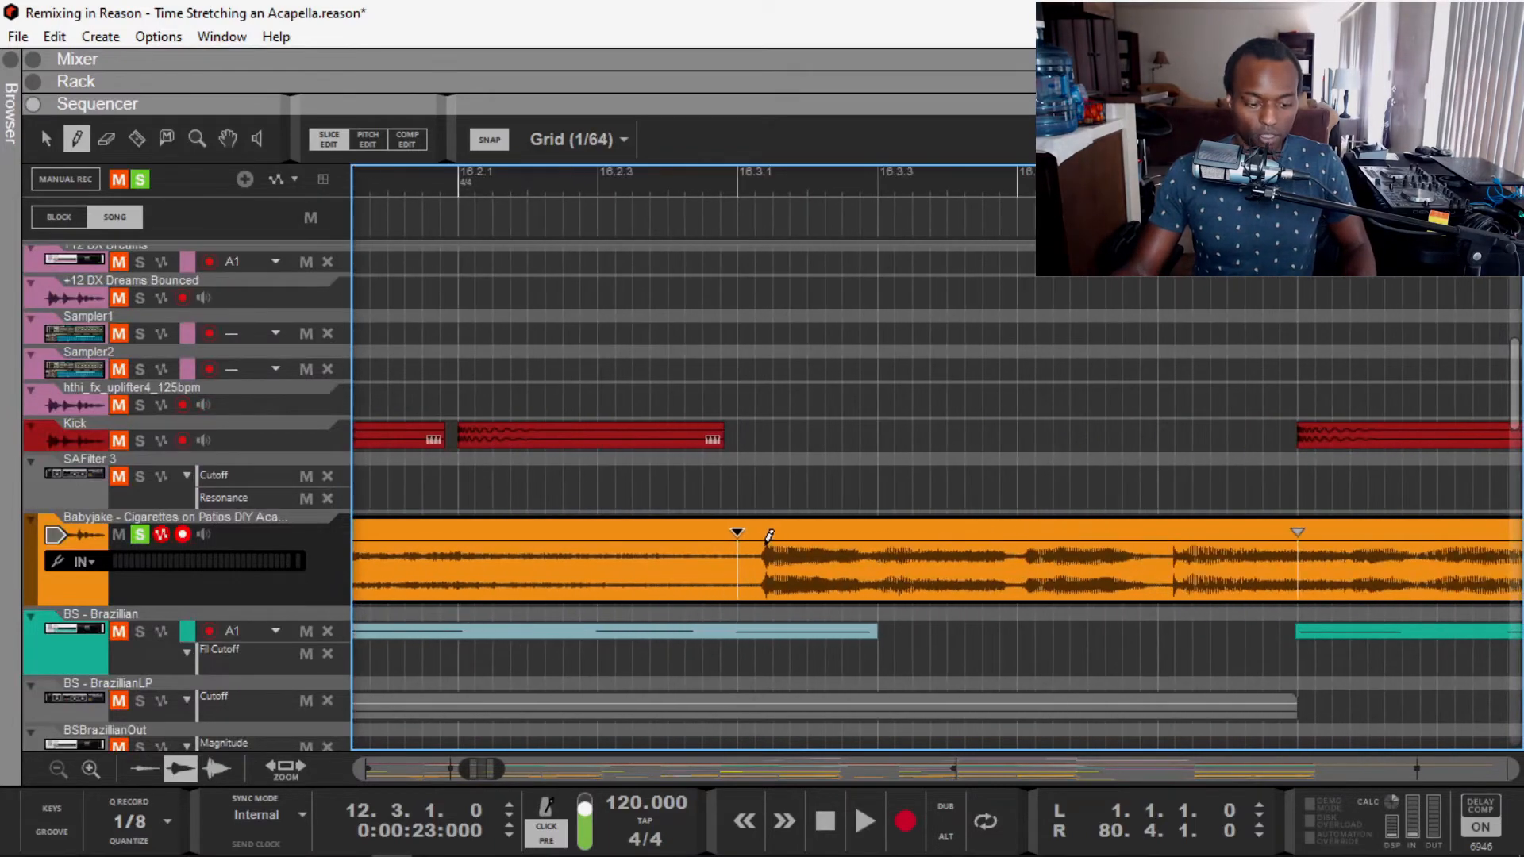
key(q)
drag(737, 532, 718, 530)
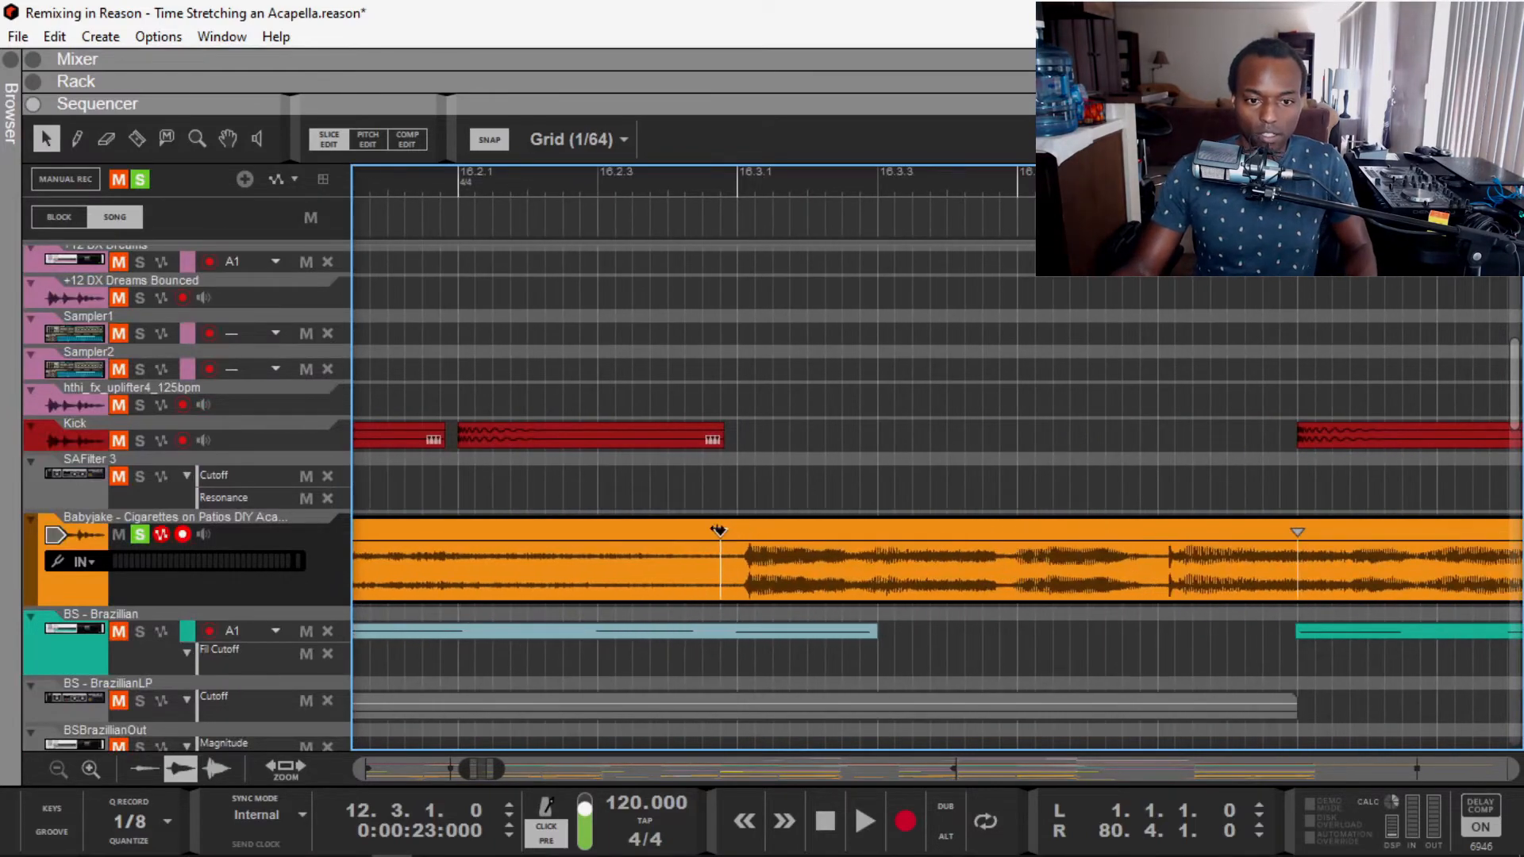
Step: Play the soloed acapella briefly from 13.4.1 to check the short vocal hits
scroll(713, 540, down, 4)
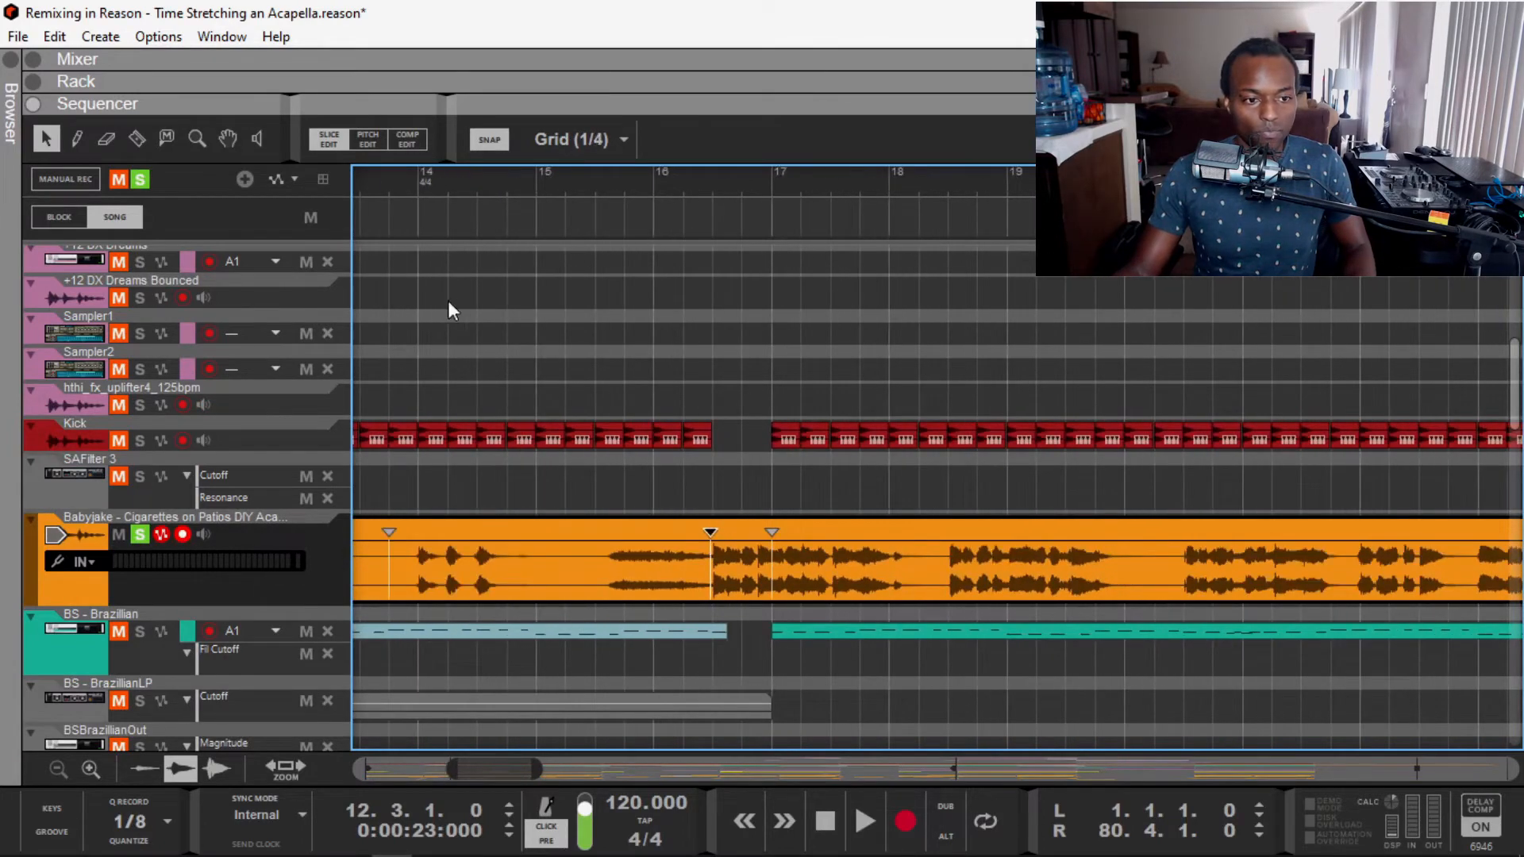
click(386, 198)
key(space)
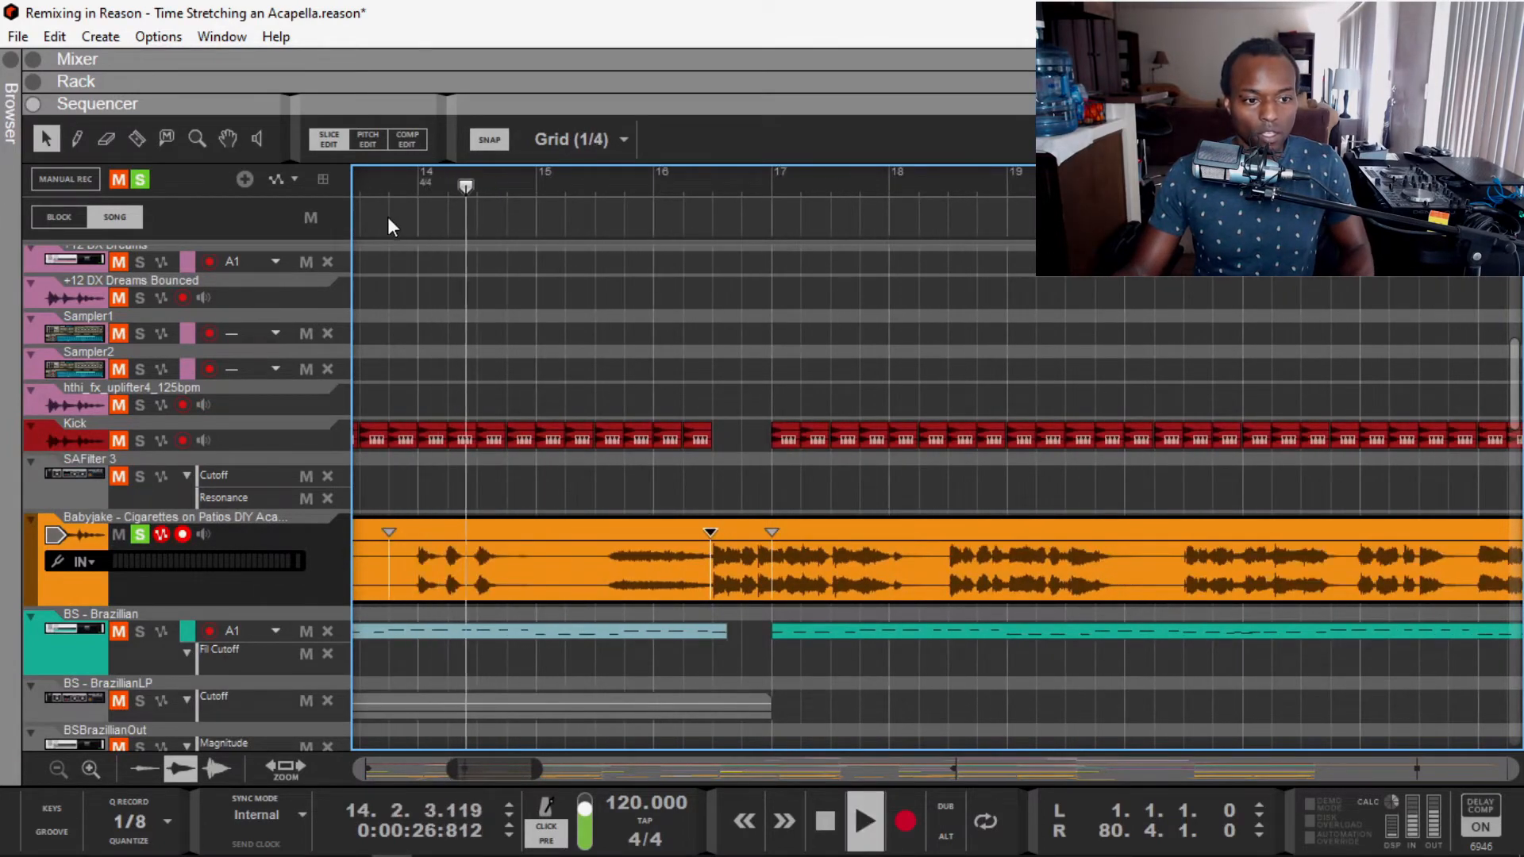
scroll(532, 516, up, 3)
key(space)
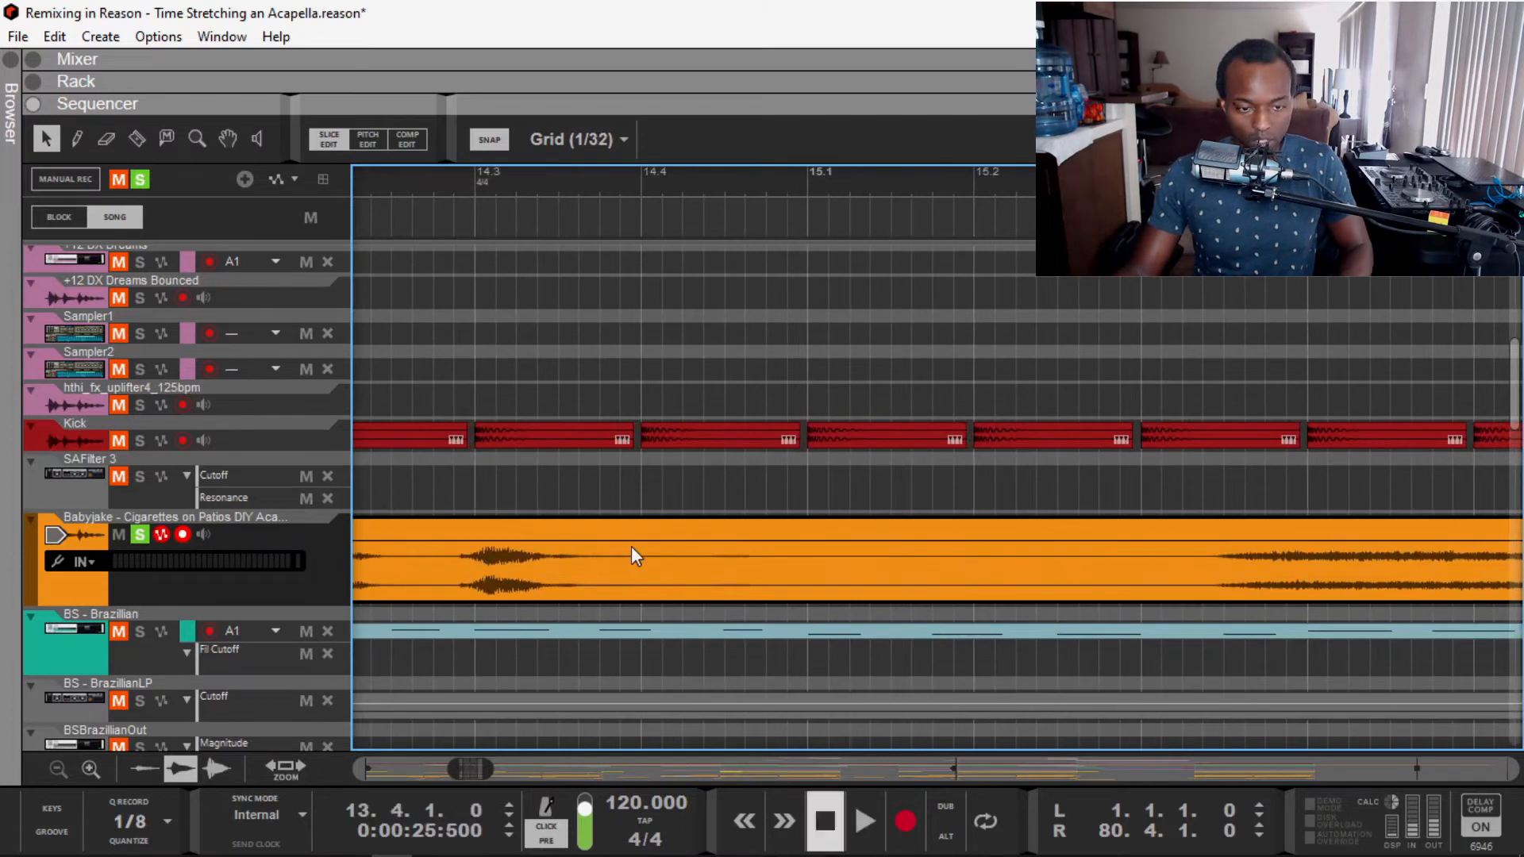
Step: Add a slice marker at 14.4 in the silence after the short vocal hits, and play the acapella from 13.4.1
key(p)
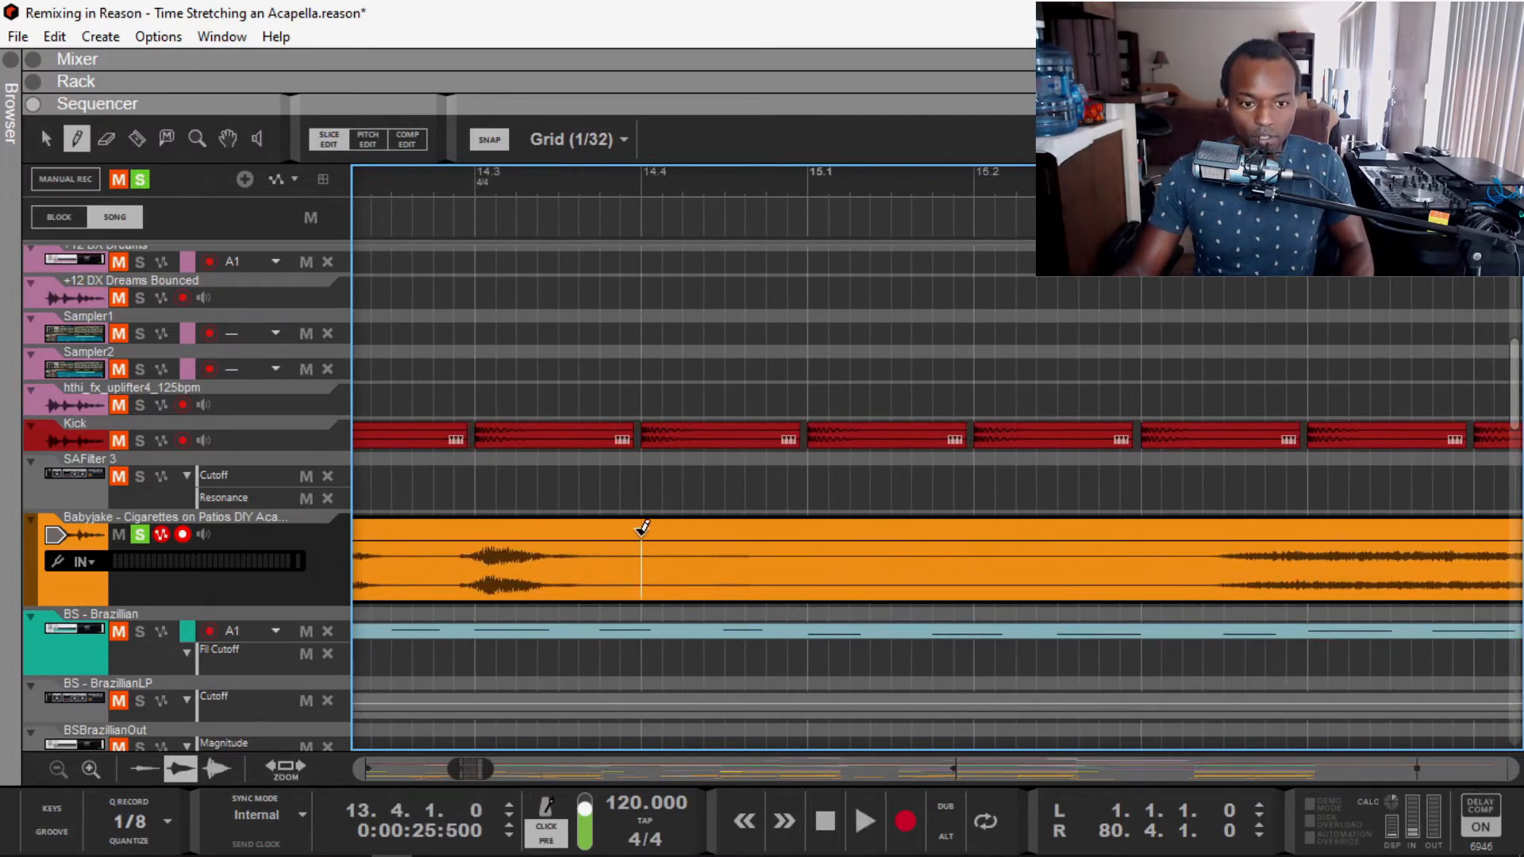
key(q)
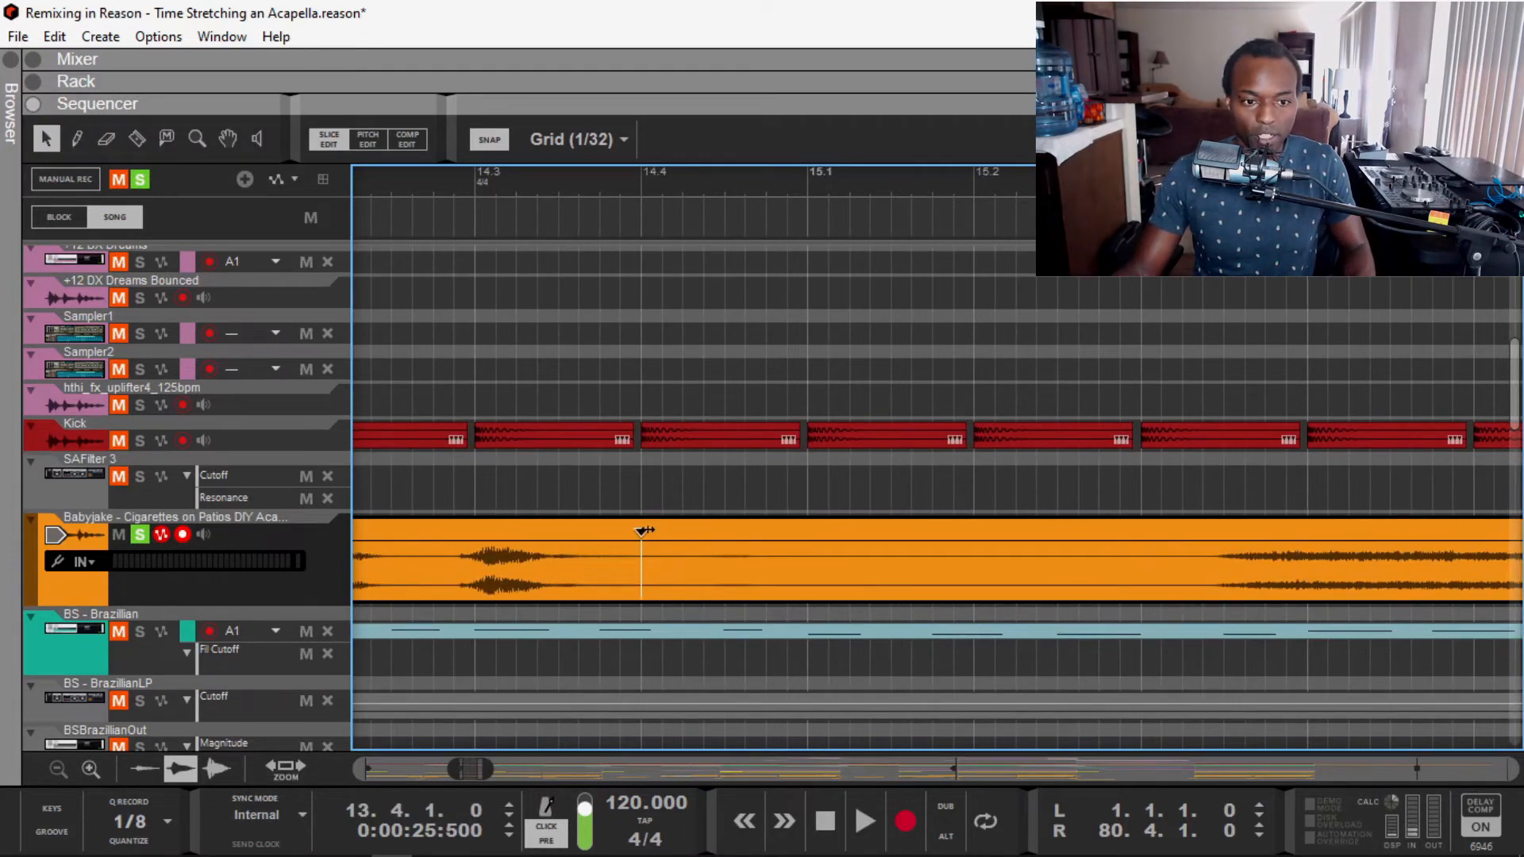
scroll(644, 529, down, 3)
key(space)
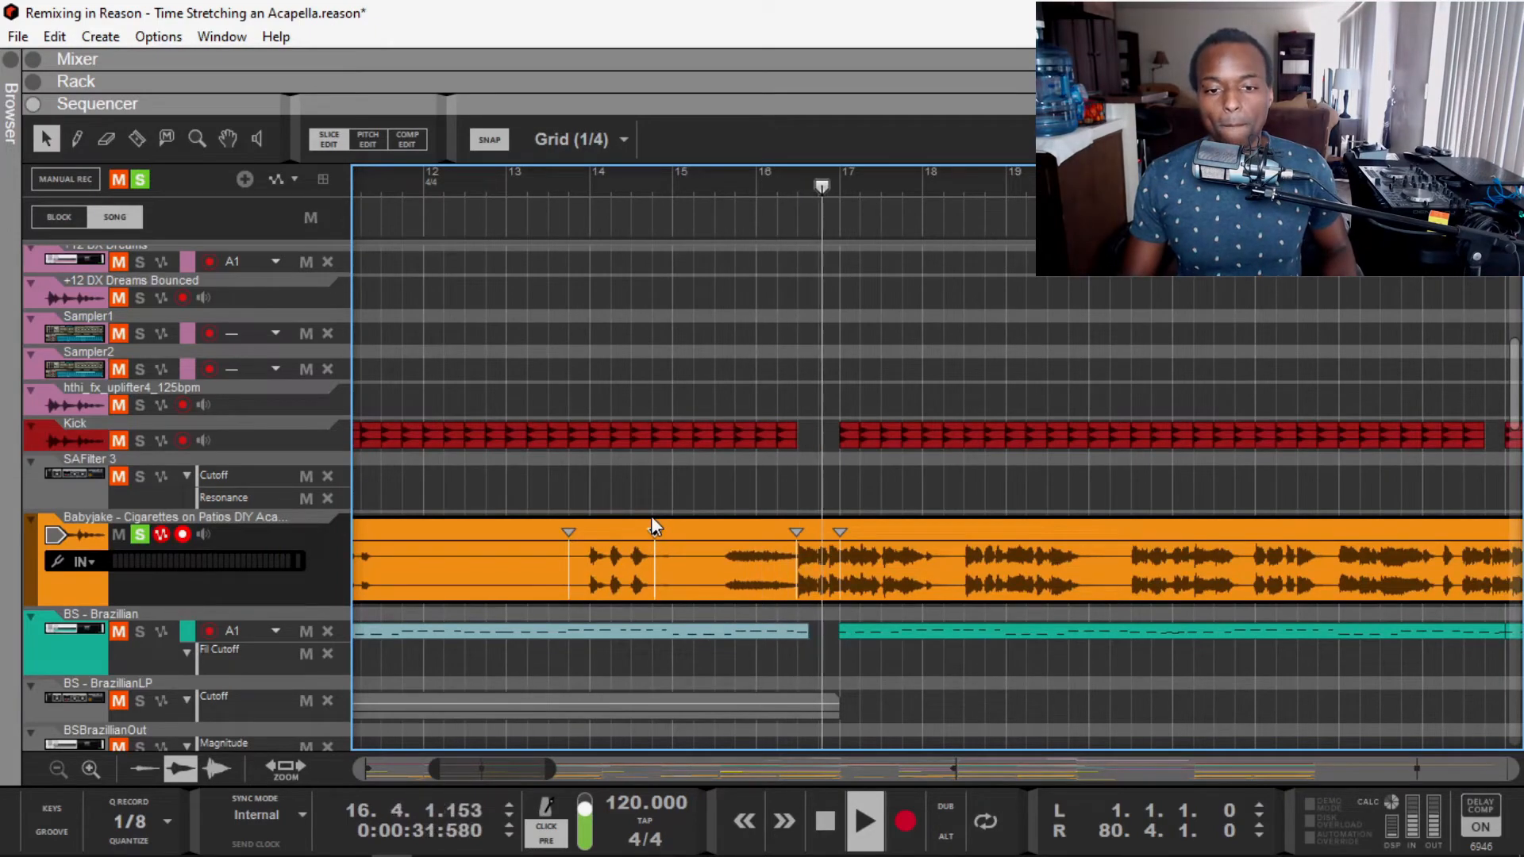
scroll(651, 517, down, 3)
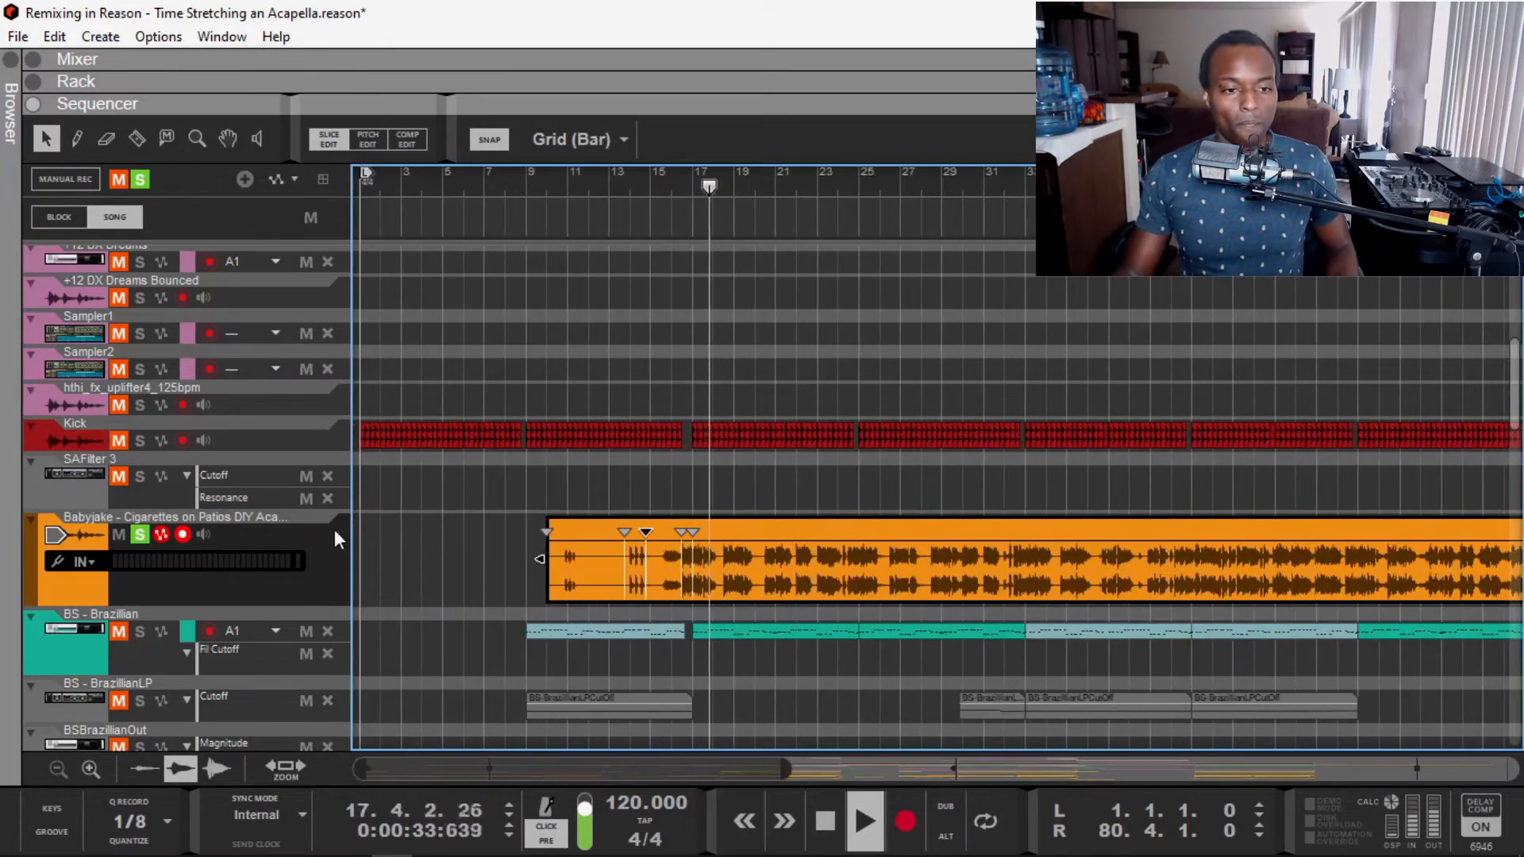
key(space)
Step: Unsolo and mute the acapella track, and play the instrumental from 13.4.1
click(140, 535)
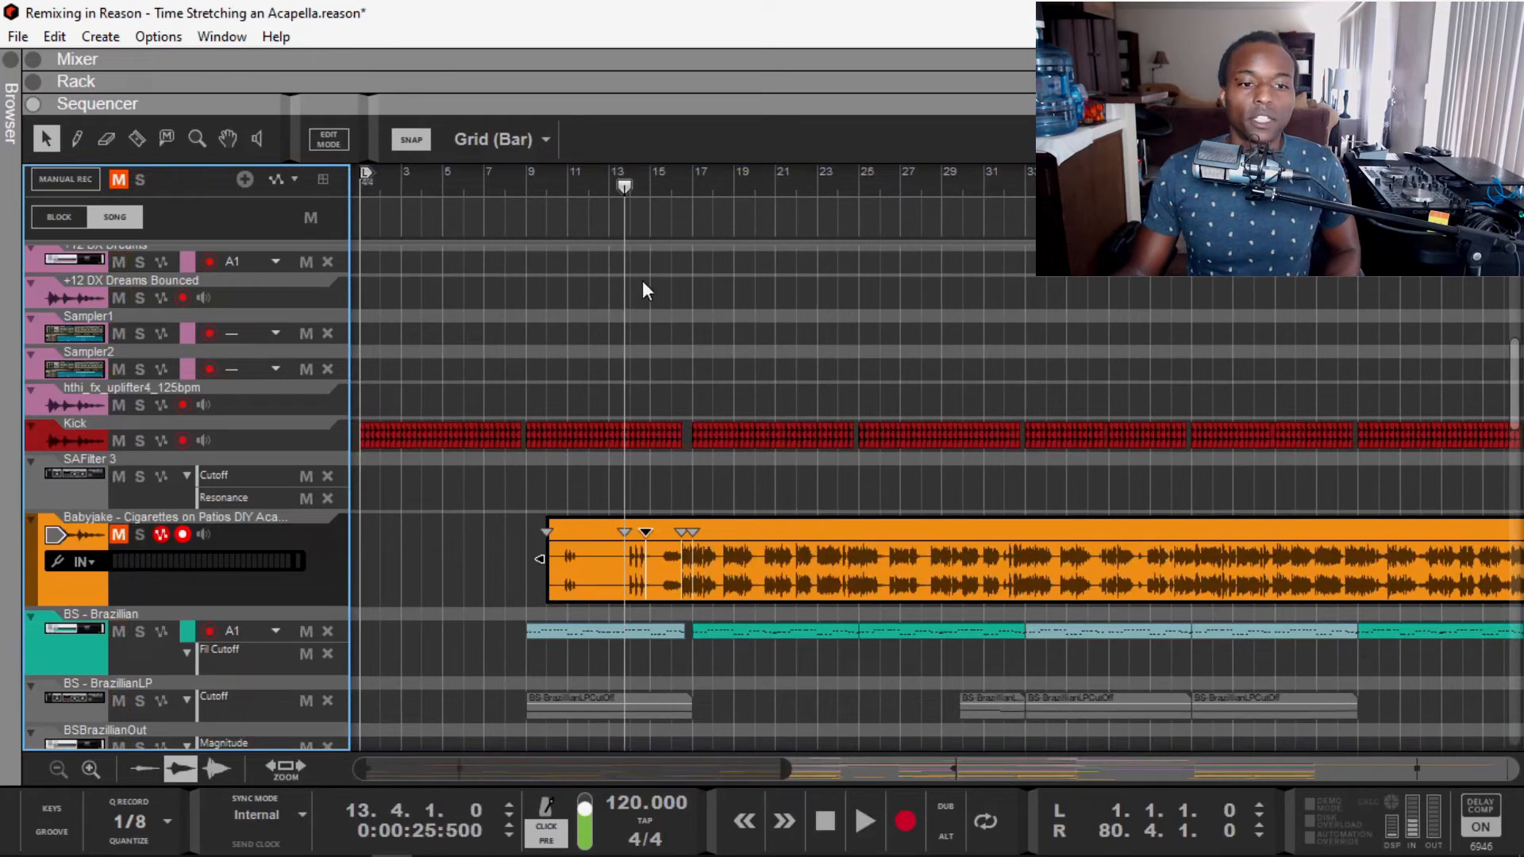
key(space)
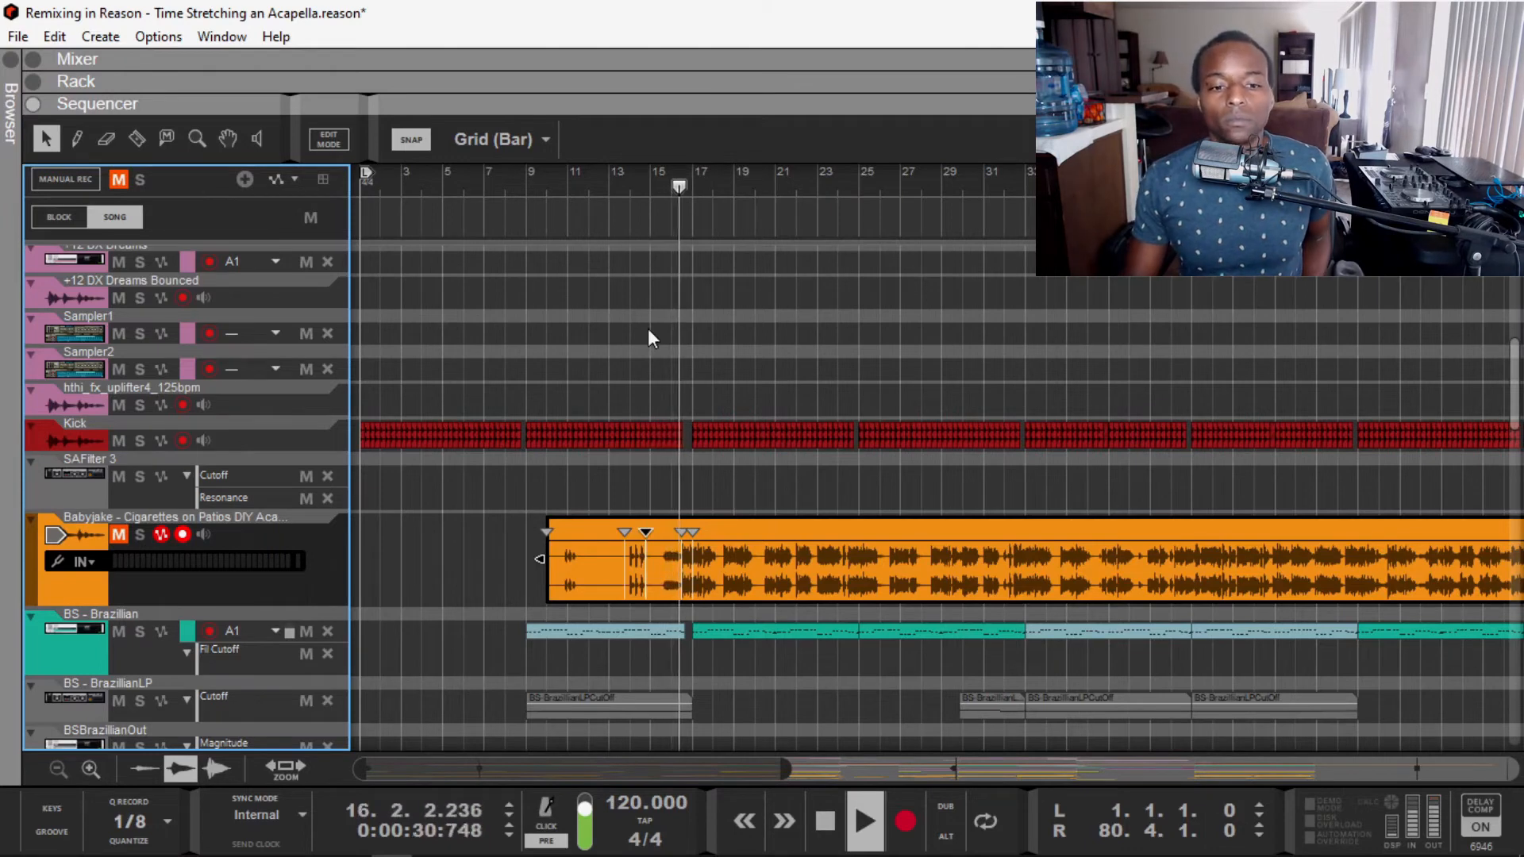
key(space)
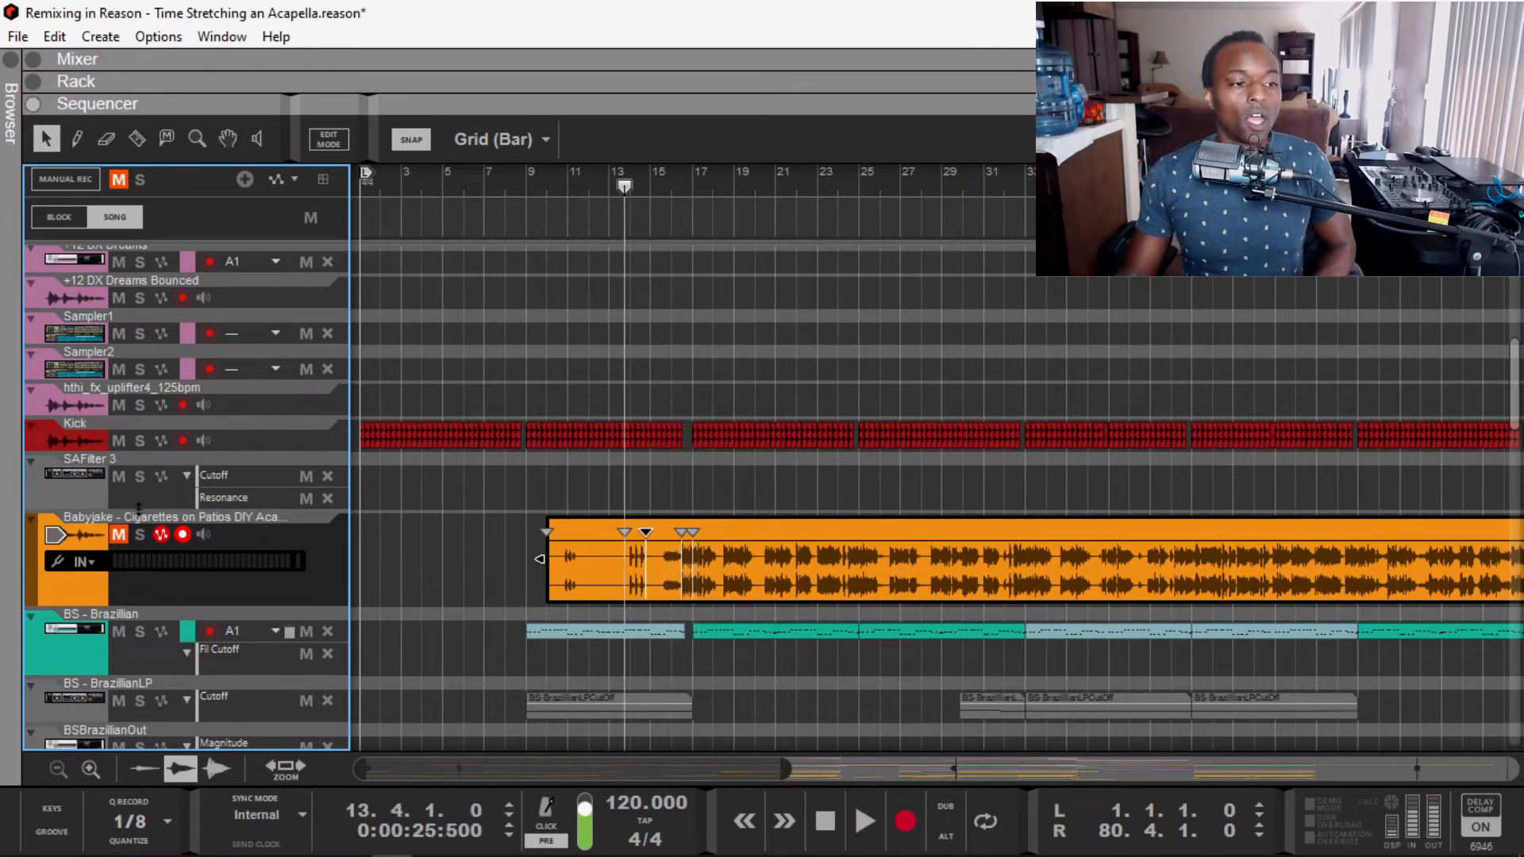
Step: Unmute the acapella, play it with the instrumental from 13.4.1, and return to the song start with Slice Edit closed
click(119, 535)
key(space)
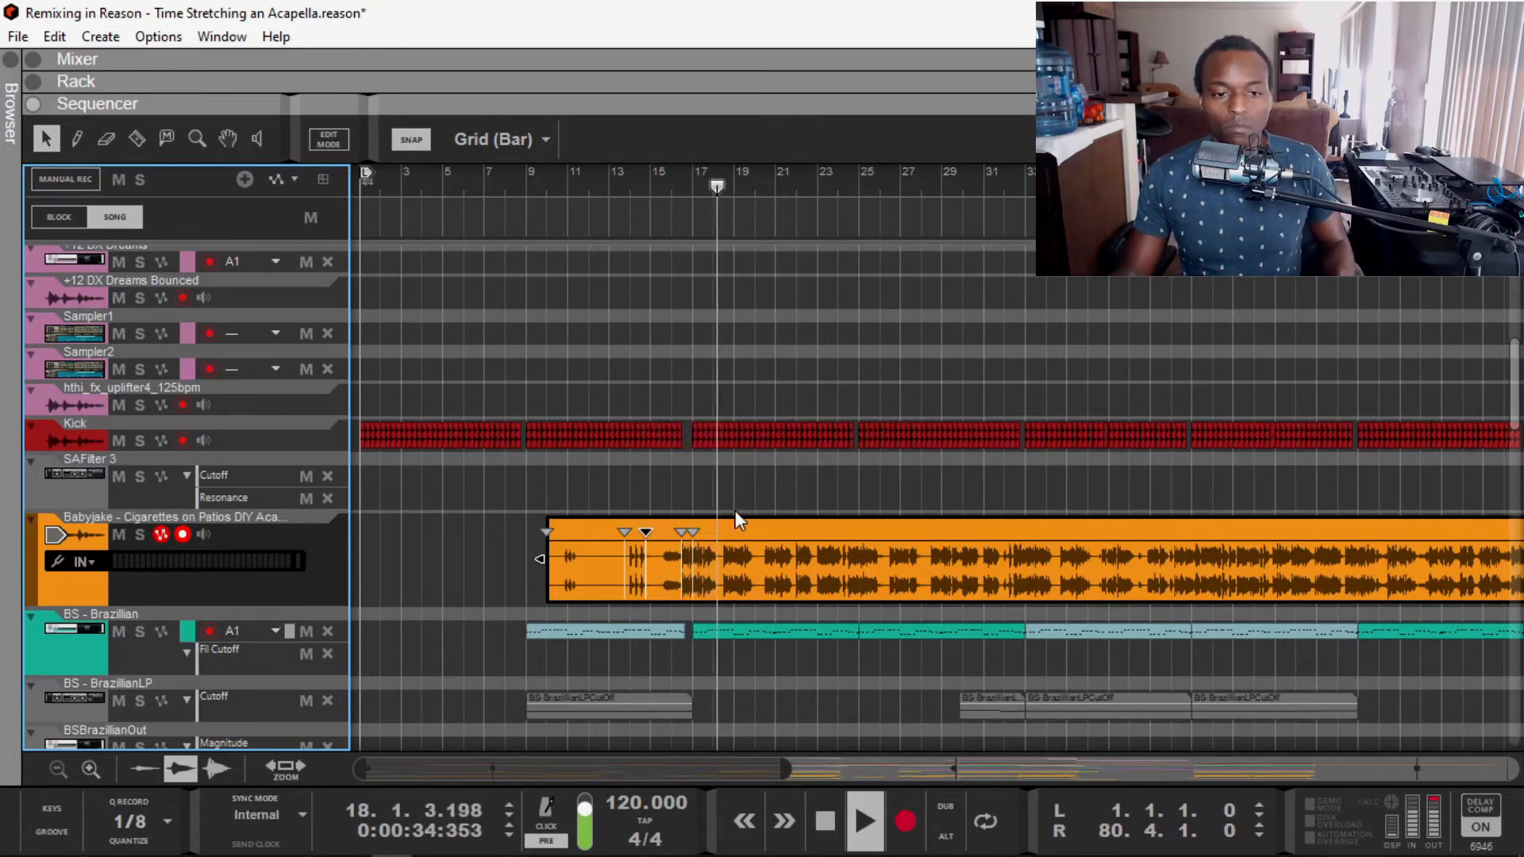
key(space)
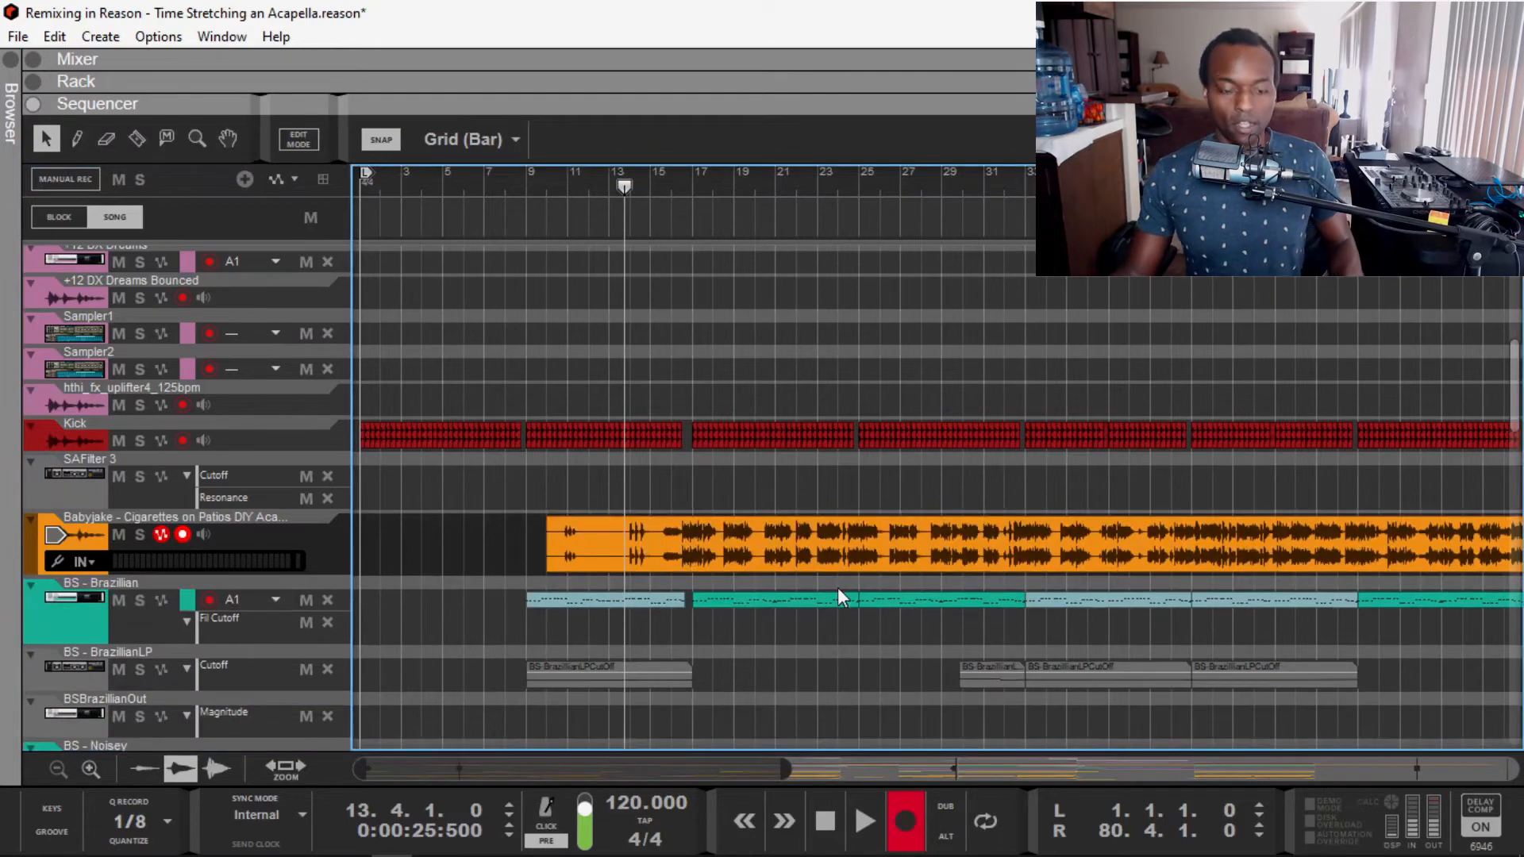
key(KP_0)
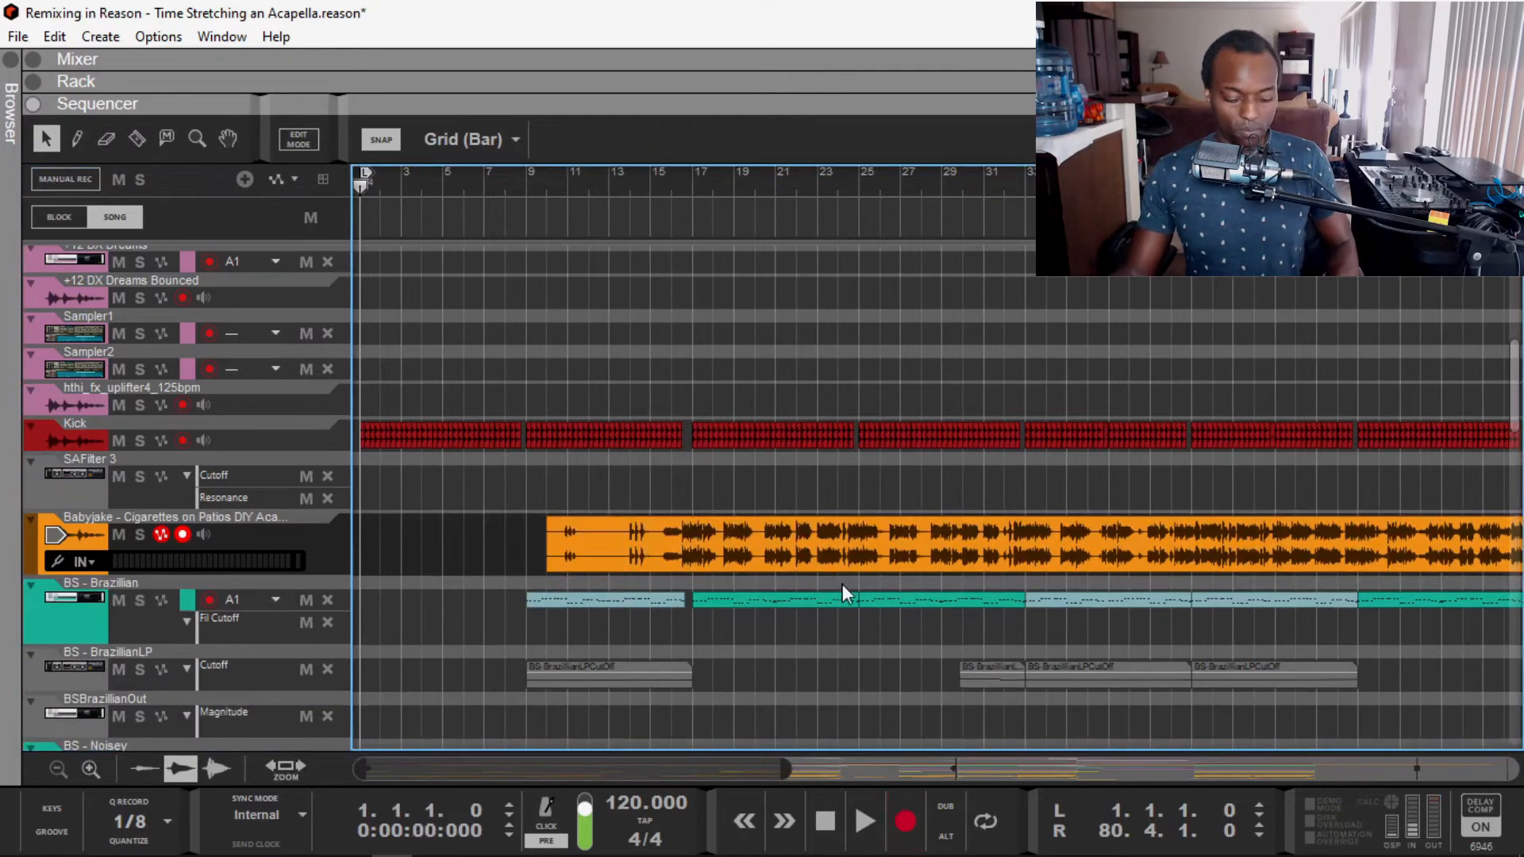
Step: Select the clips on the Piano BigDrama, HousePiano and RevPiano tracks together
scroll(826, 621, down, 5)
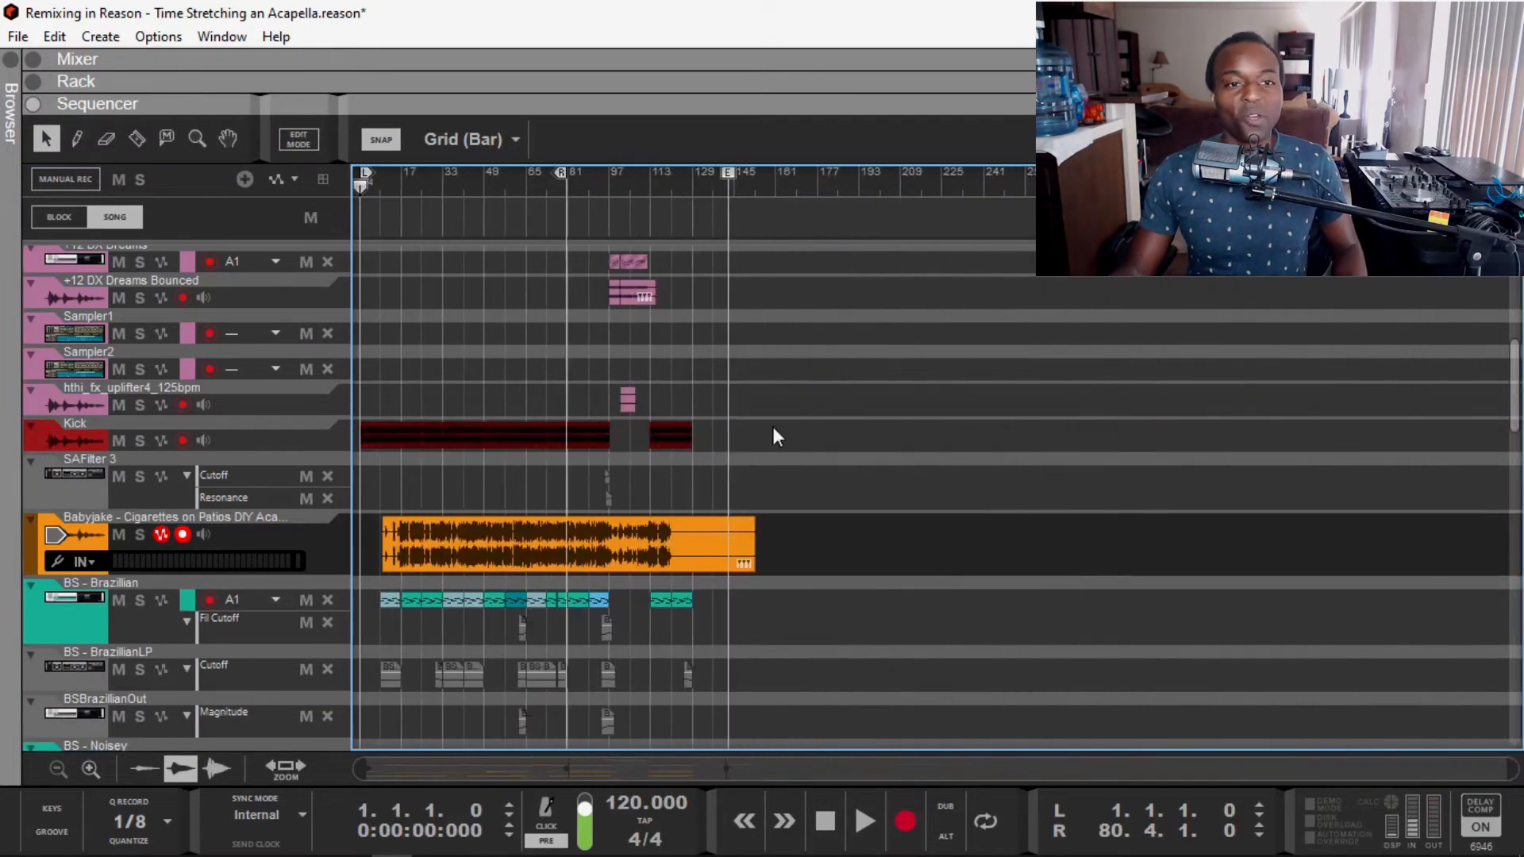
click(642, 560)
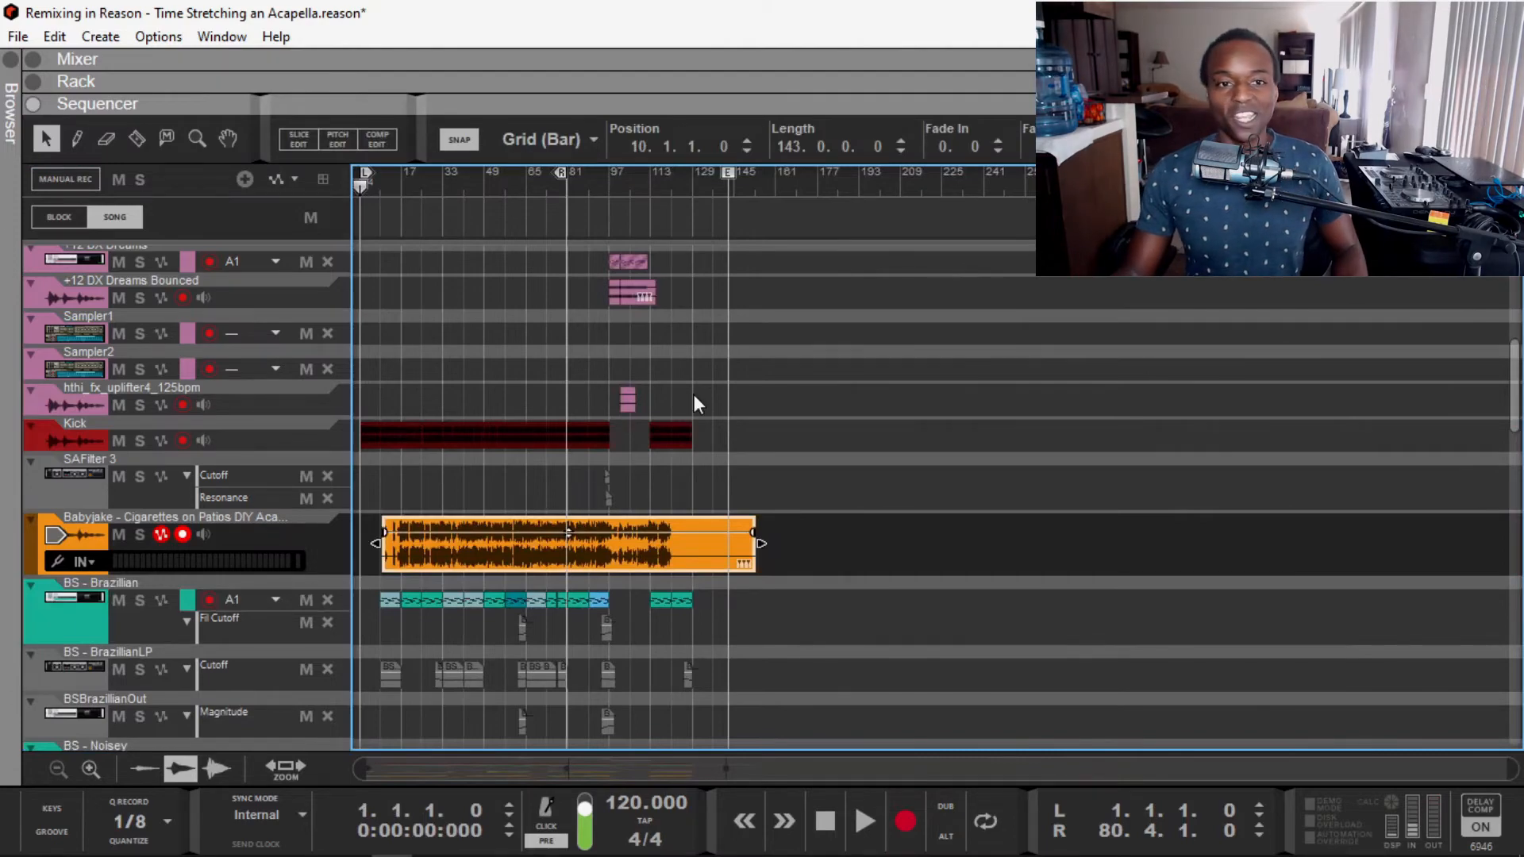
scroll(701, 393, up, 10)
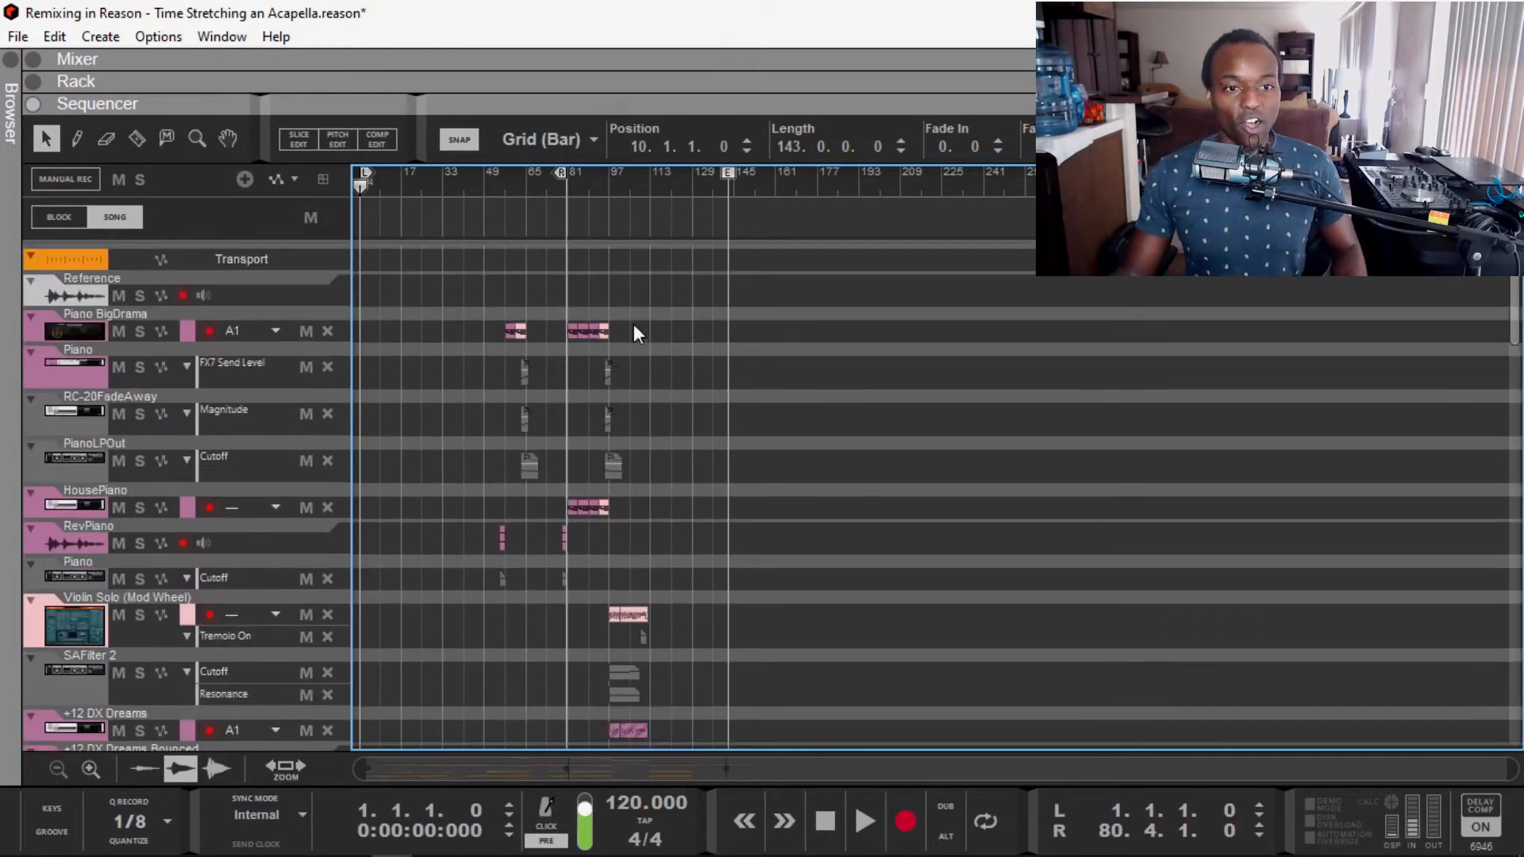
drag(634, 324, 494, 319)
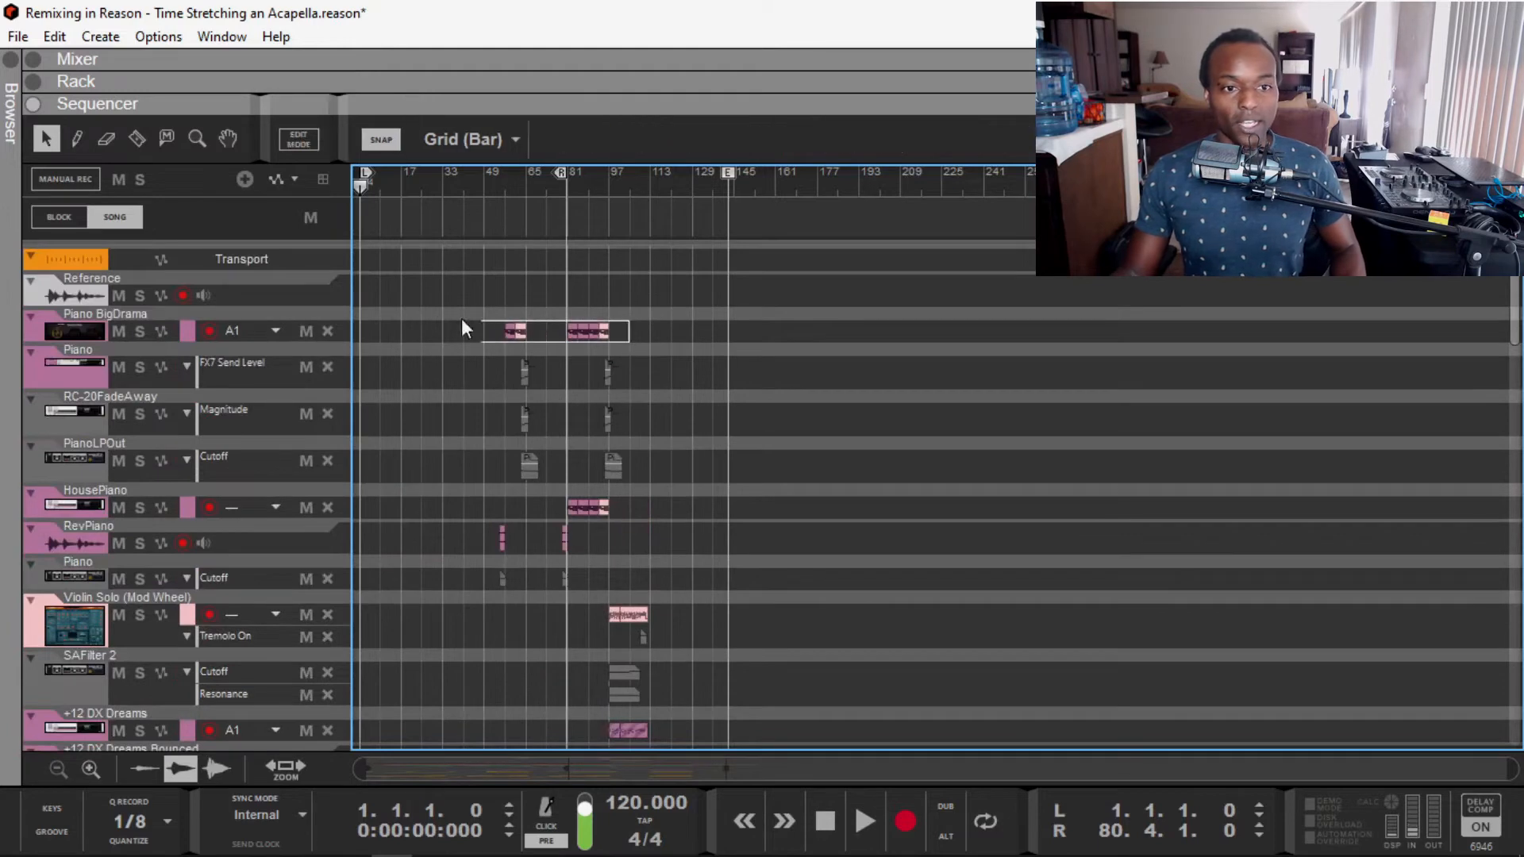
drag(636, 506, 460, 540)
Step: Add the Violin Solo, +12 DX Dreams, +12 DX Dreams Bounced and hthi_fx_uplifter4_125bpm clips to the selection
scroll(685, 597, down, 3)
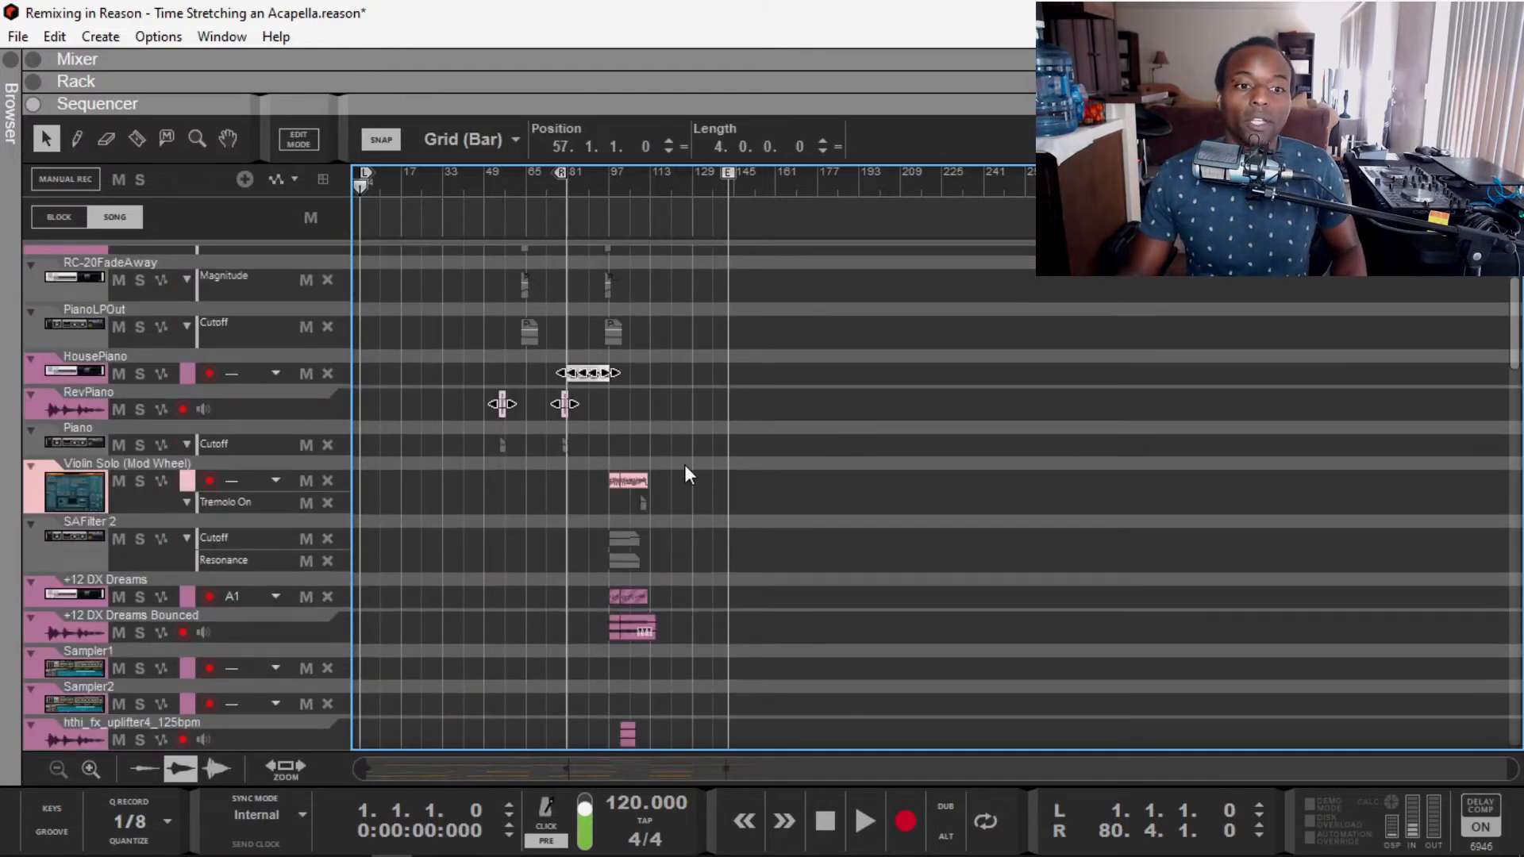
drag(674, 483, 569, 493)
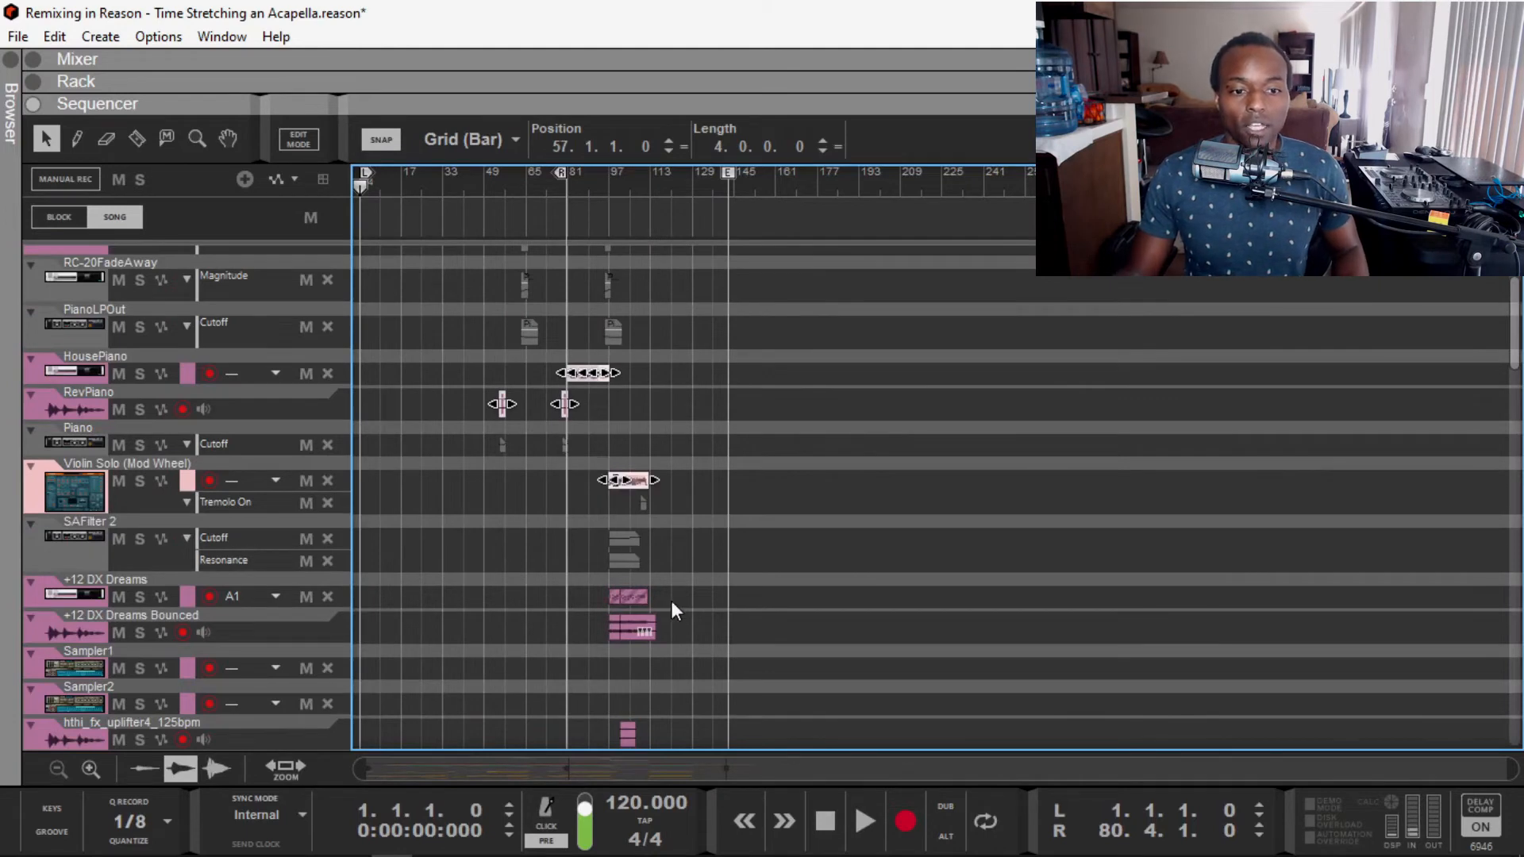
scroll(675, 563, down, 2)
drag(686, 522, 586, 577)
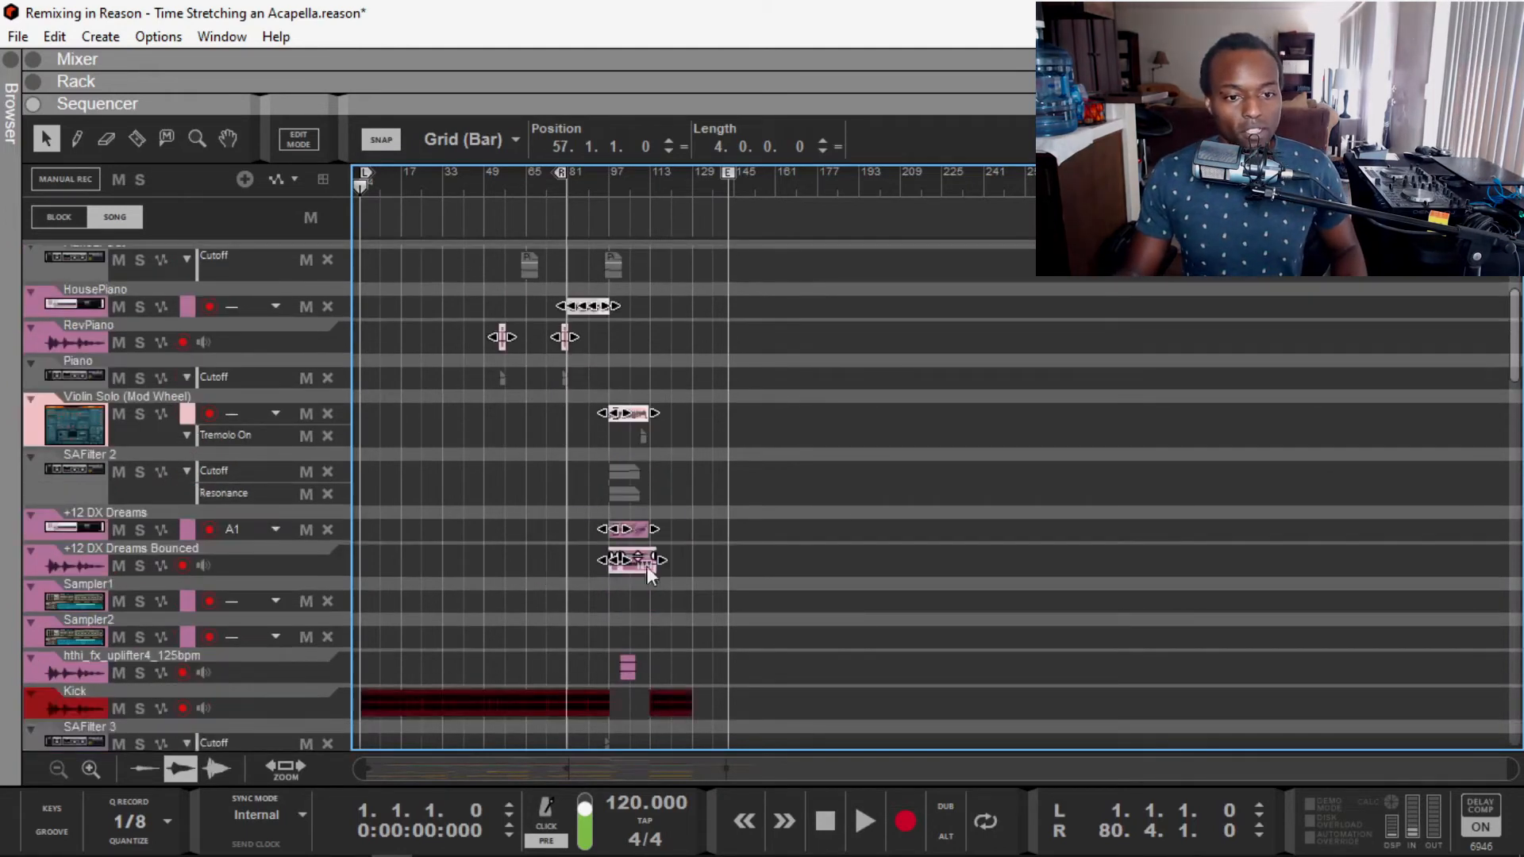
scroll(666, 599, down, 3)
drag(673, 516, 595, 553)
Step: Add all clips on the BS - Brazilian and BS - Noisey bass tracks to the selection
scroll(725, 569, down, 3)
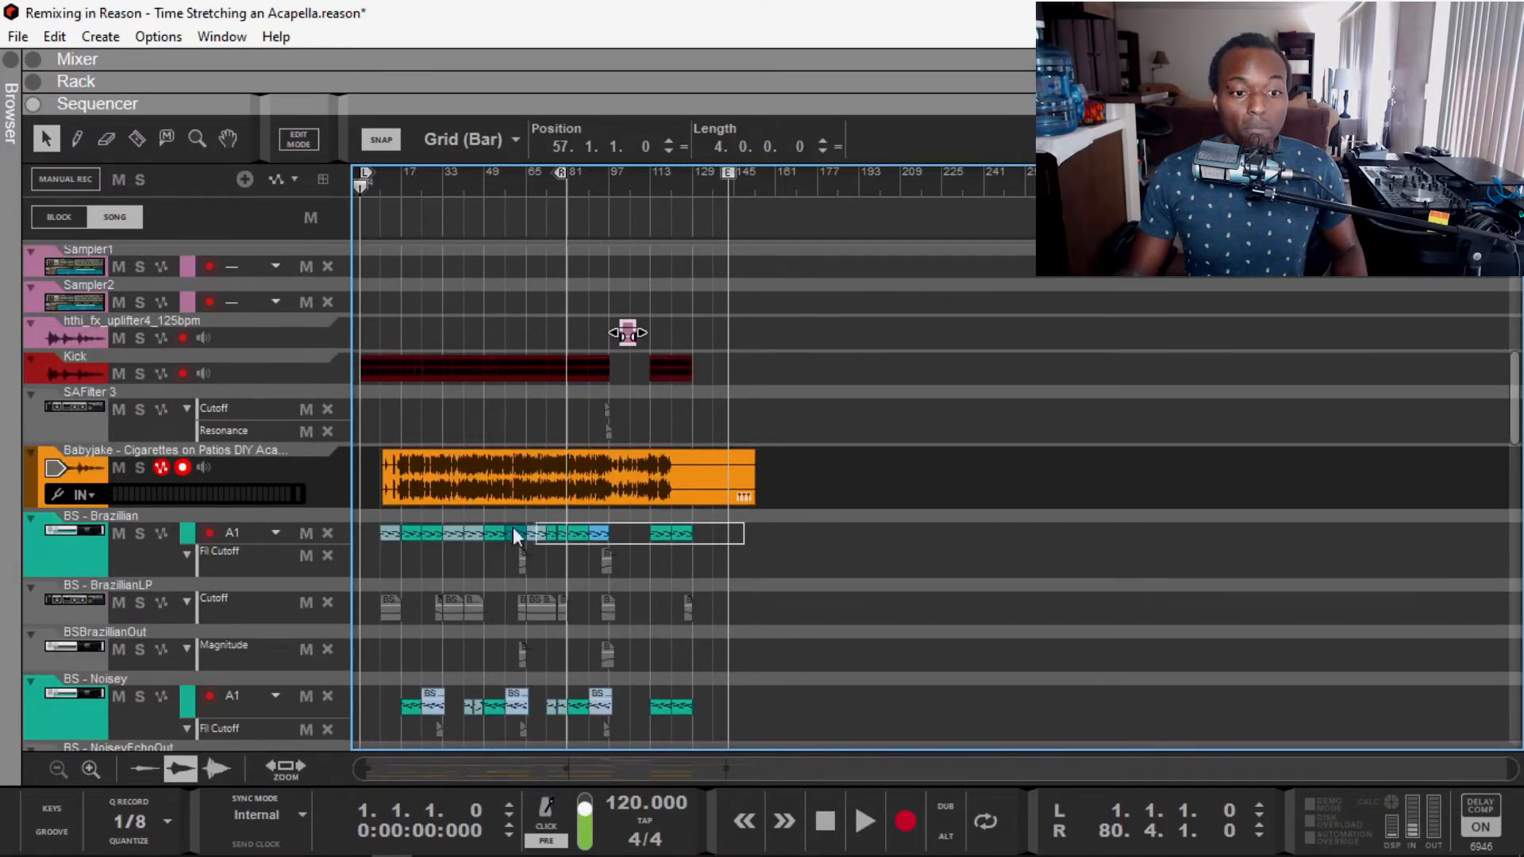
drag(360, 532, 360, 532)
scroll(673, 607, down, 3)
drag(721, 516, 557, 508)
drag(399, 515, 400, 514)
Step: Extend the selection with the Boss Bass, HighCounter, +34 Changing Lanes and FmAmbience clips, and check the drum tracks below
scroll(561, 613, down, 2)
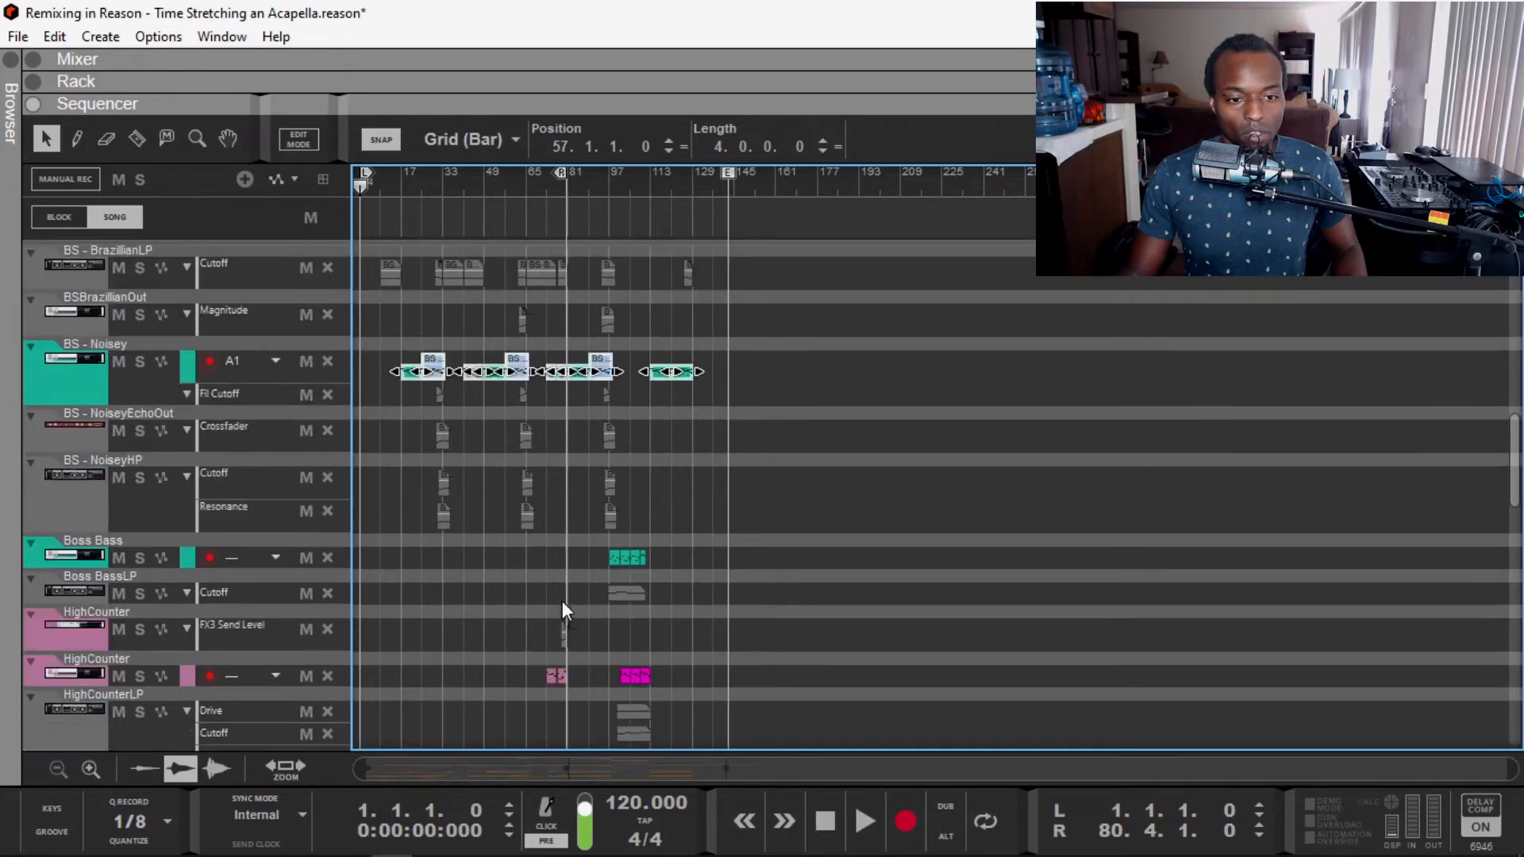
drag(670, 569, 553, 576)
scroll(694, 645, down, 2)
drag(675, 546, 497, 546)
scroll(741, 608, down, 2)
drag(721, 571, 408, 508)
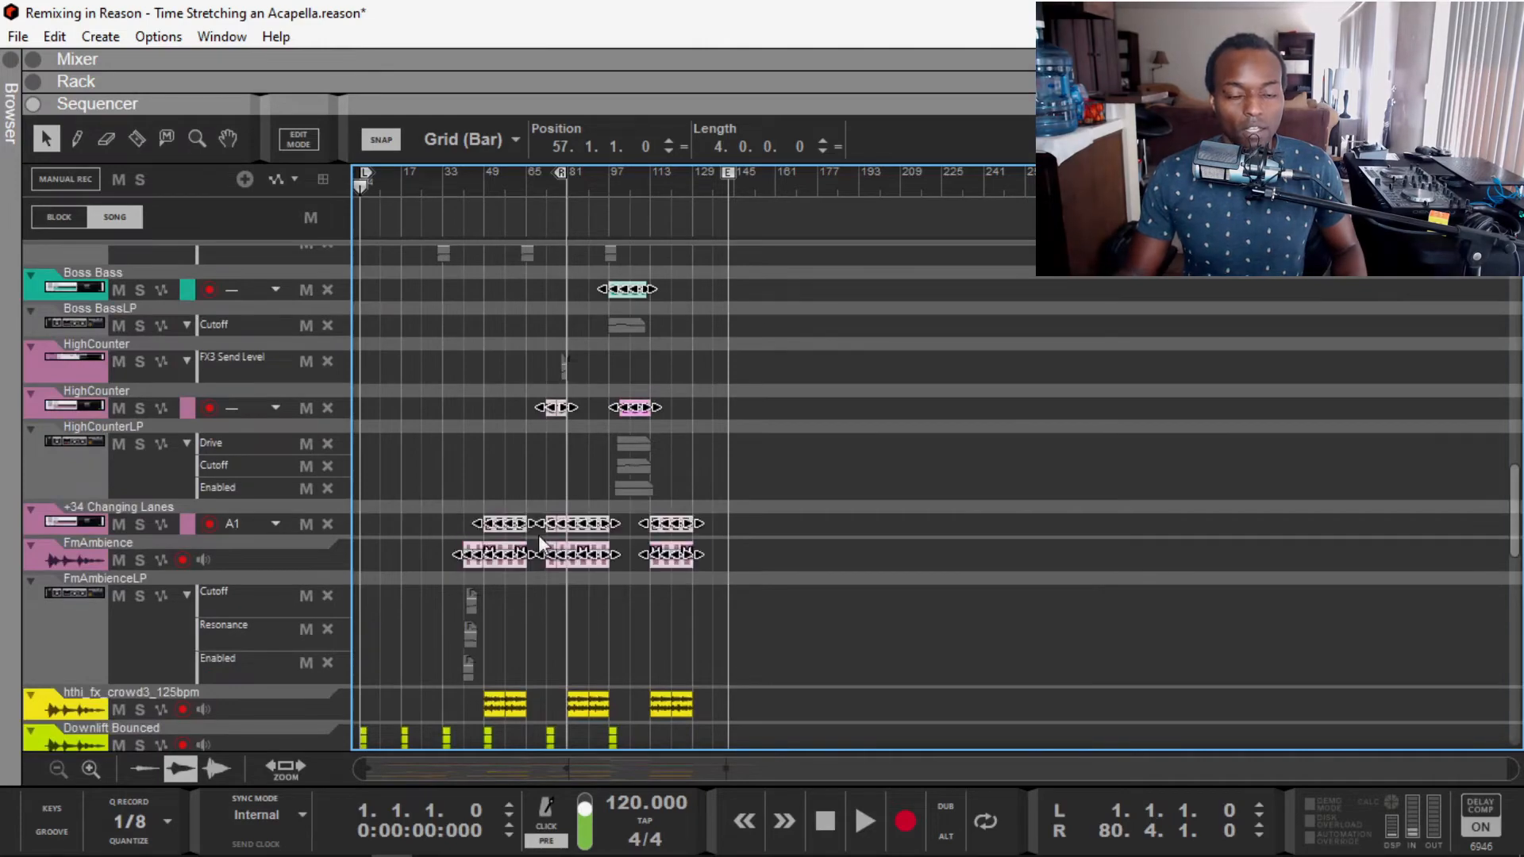
scroll(538, 535, down, 4)
scroll(539, 538, down, 5)
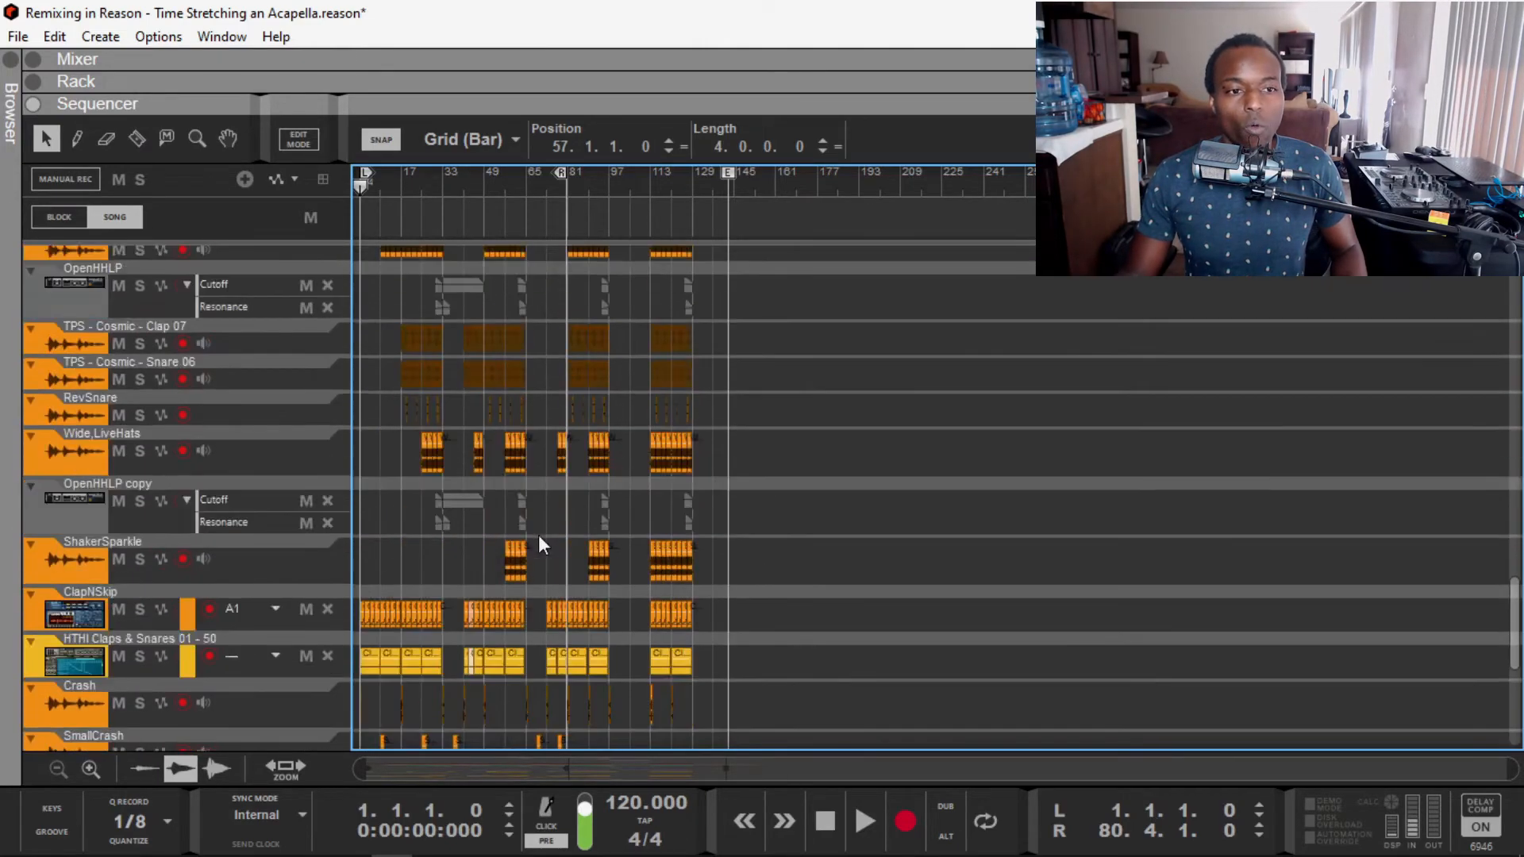
scroll(539, 535, up, 3)
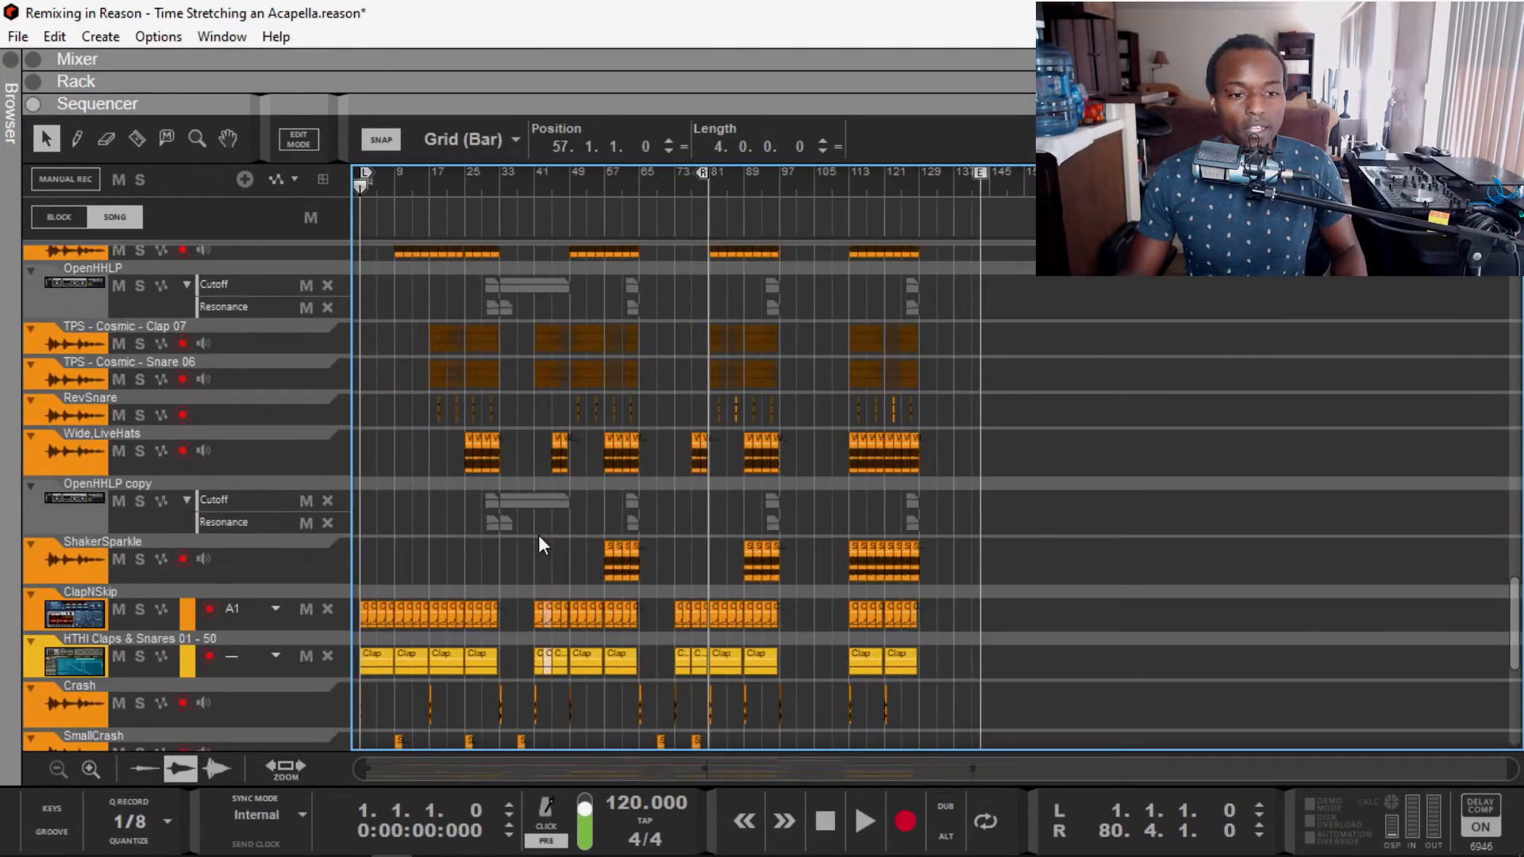
Step: Add all clips on the Boop track to the selection and check the selected clips from the piano to the drum tracks
scroll(539, 538, down, 4)
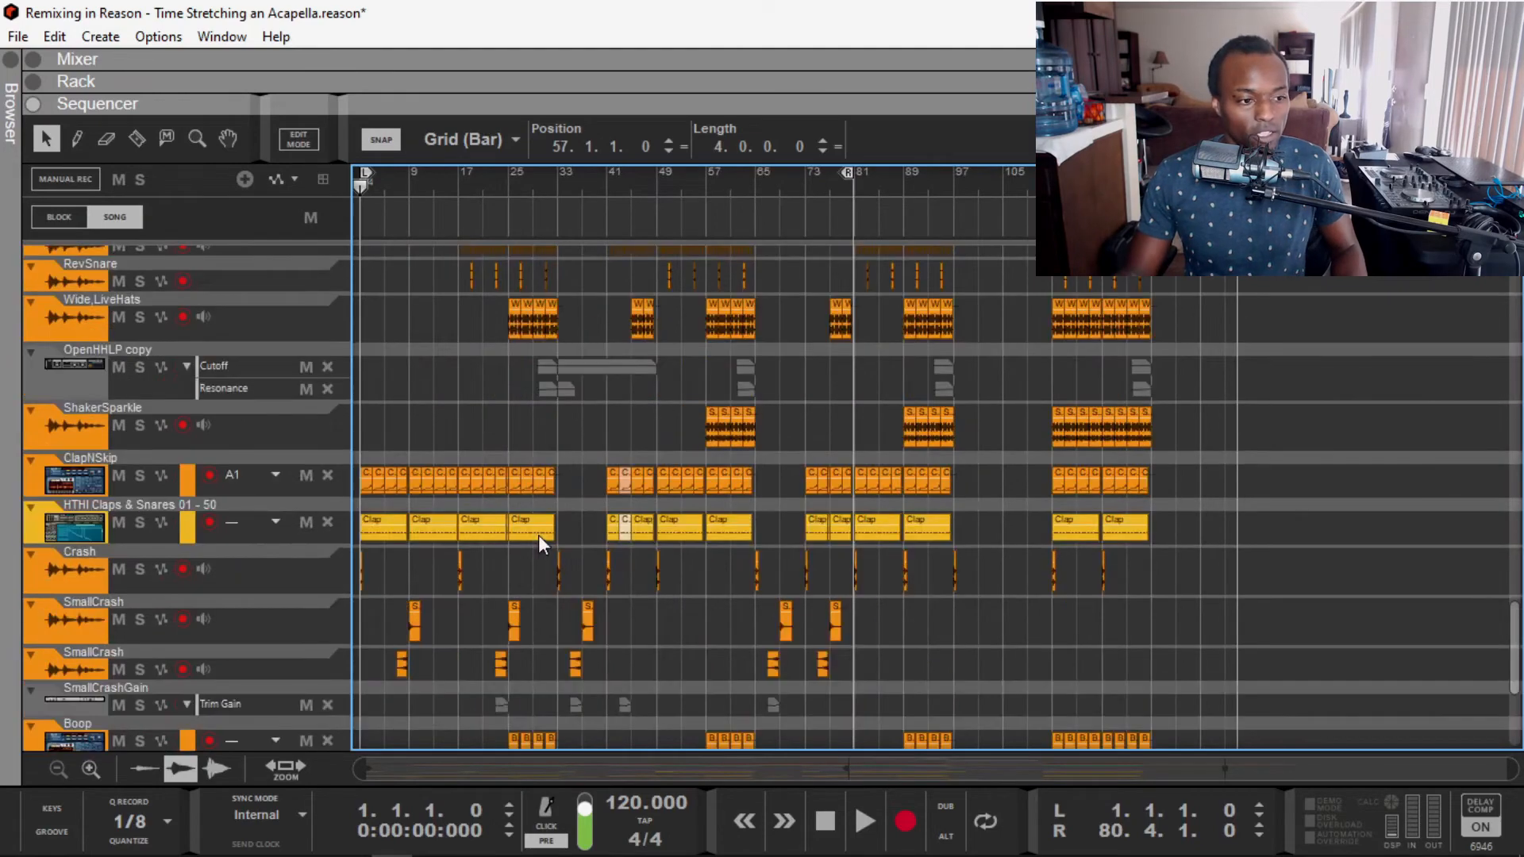
drag(484, 617, 1244, 612)
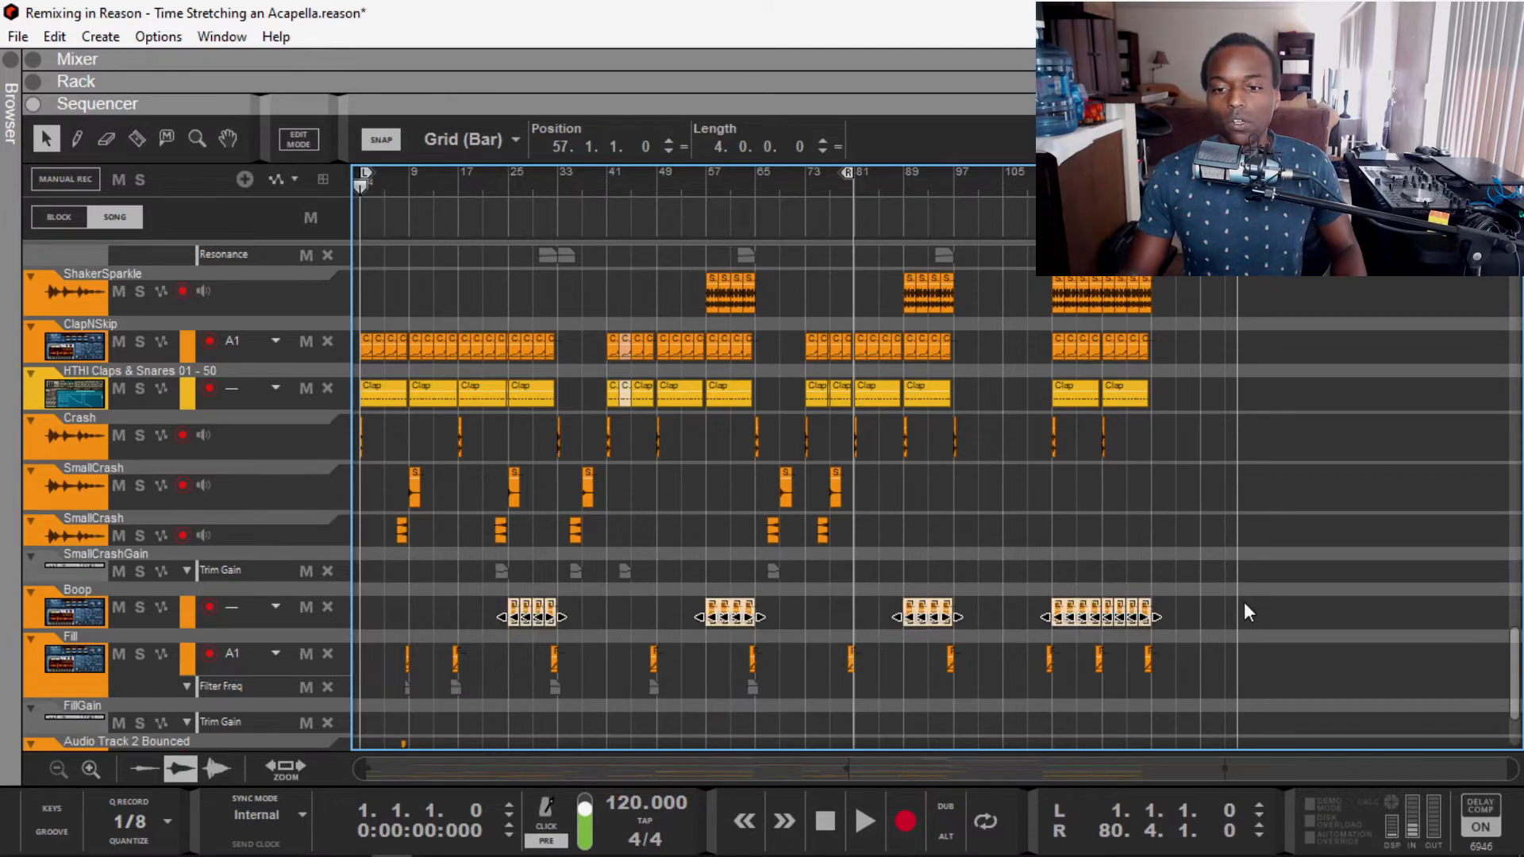
scroll(1245, 605, down, 12)
scroll(1245, 605, up, 20)
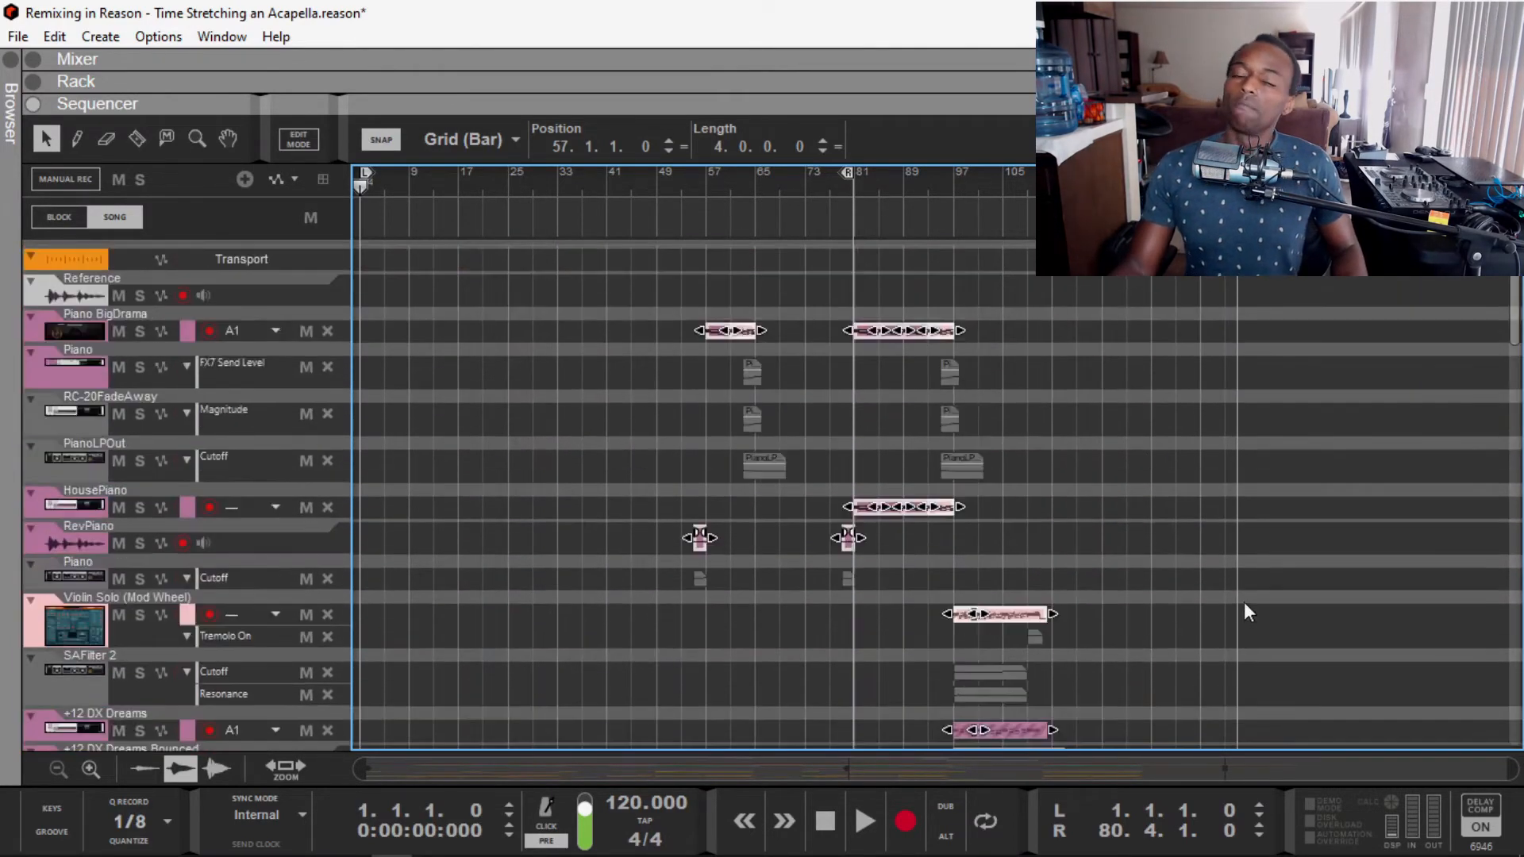
scroll(1245, 605, down, 20)
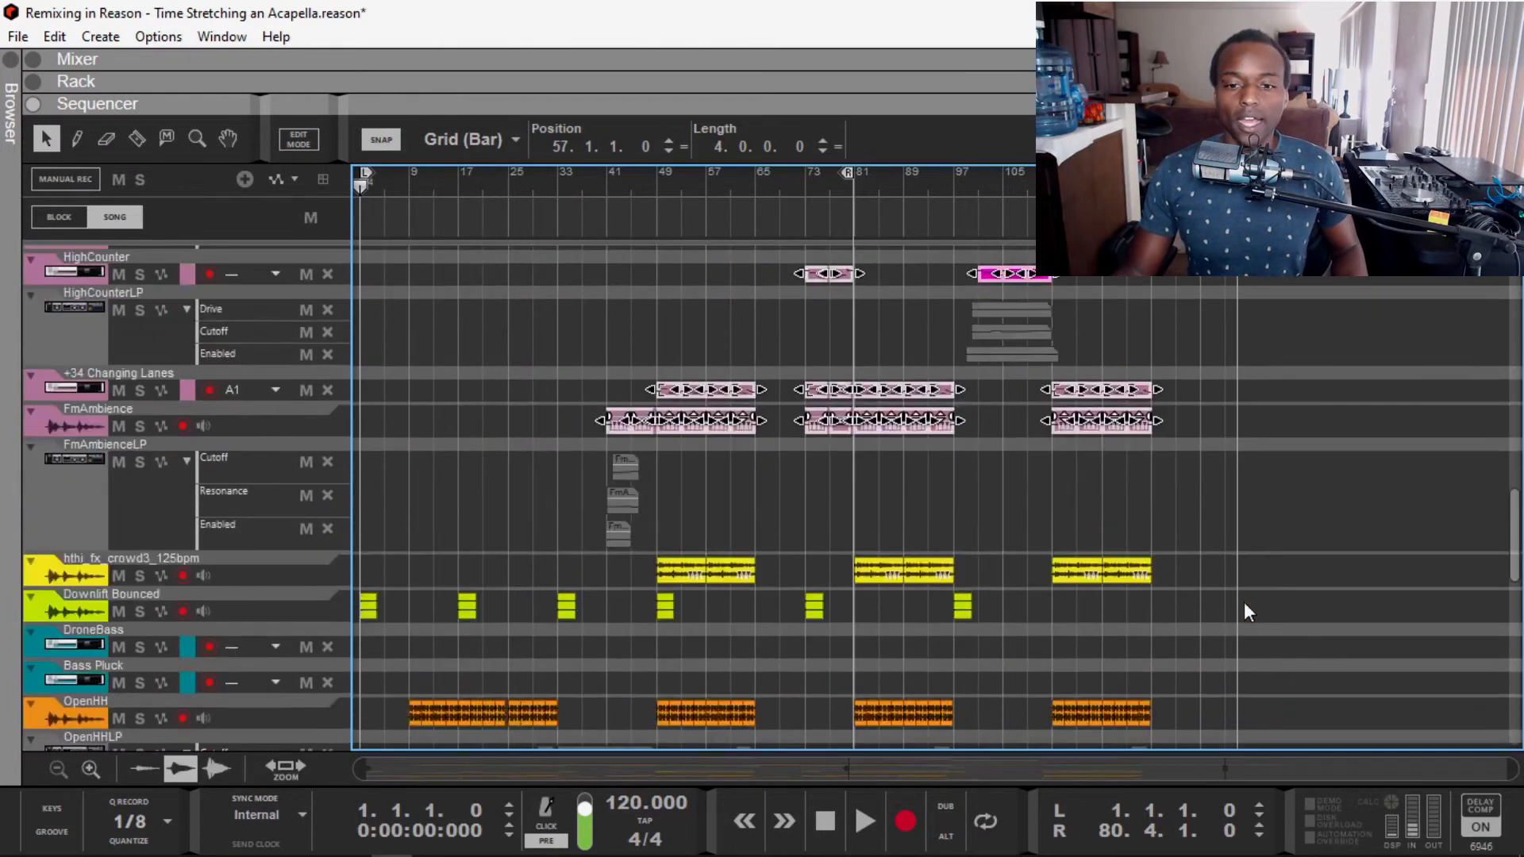
scroll(1245, 605, up, 15)
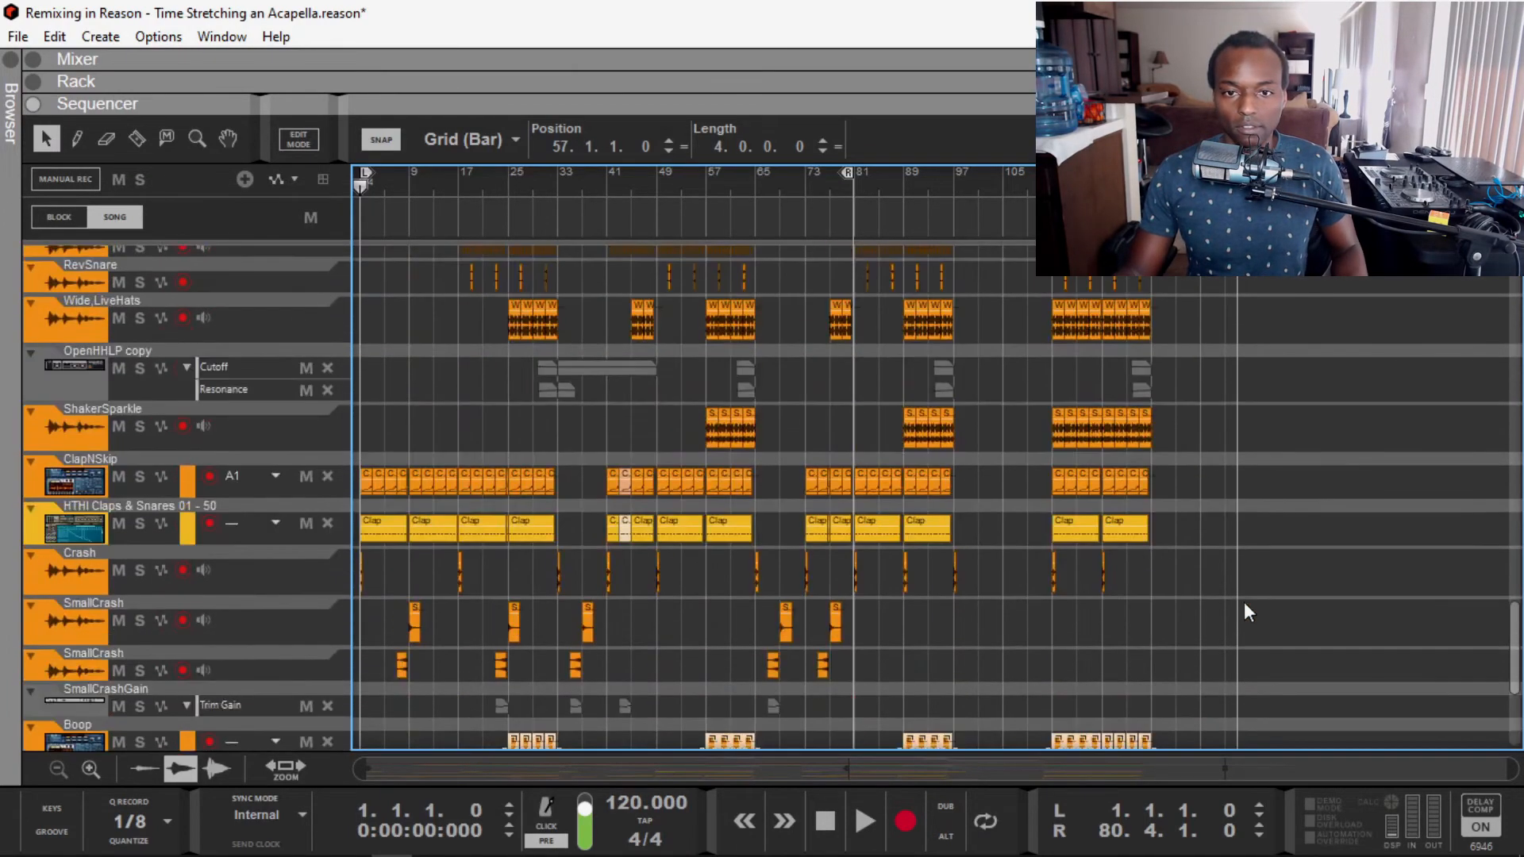
scroll(1245, 604, up, 15)
scroll(1245, 611, up, 2)
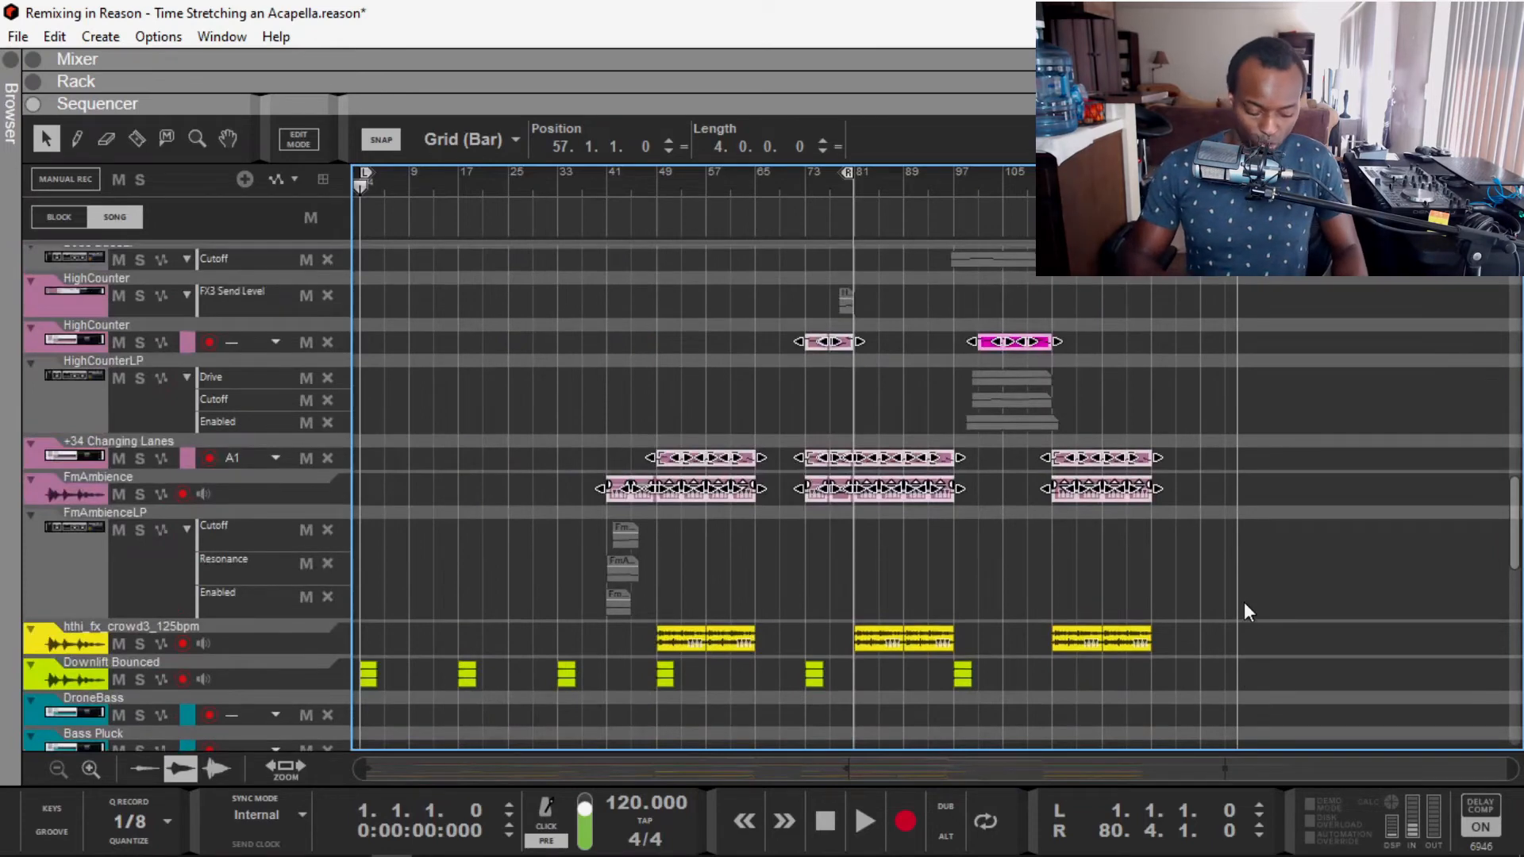
Step: Transpose all the selected clips by -3 semitones
key(F8)
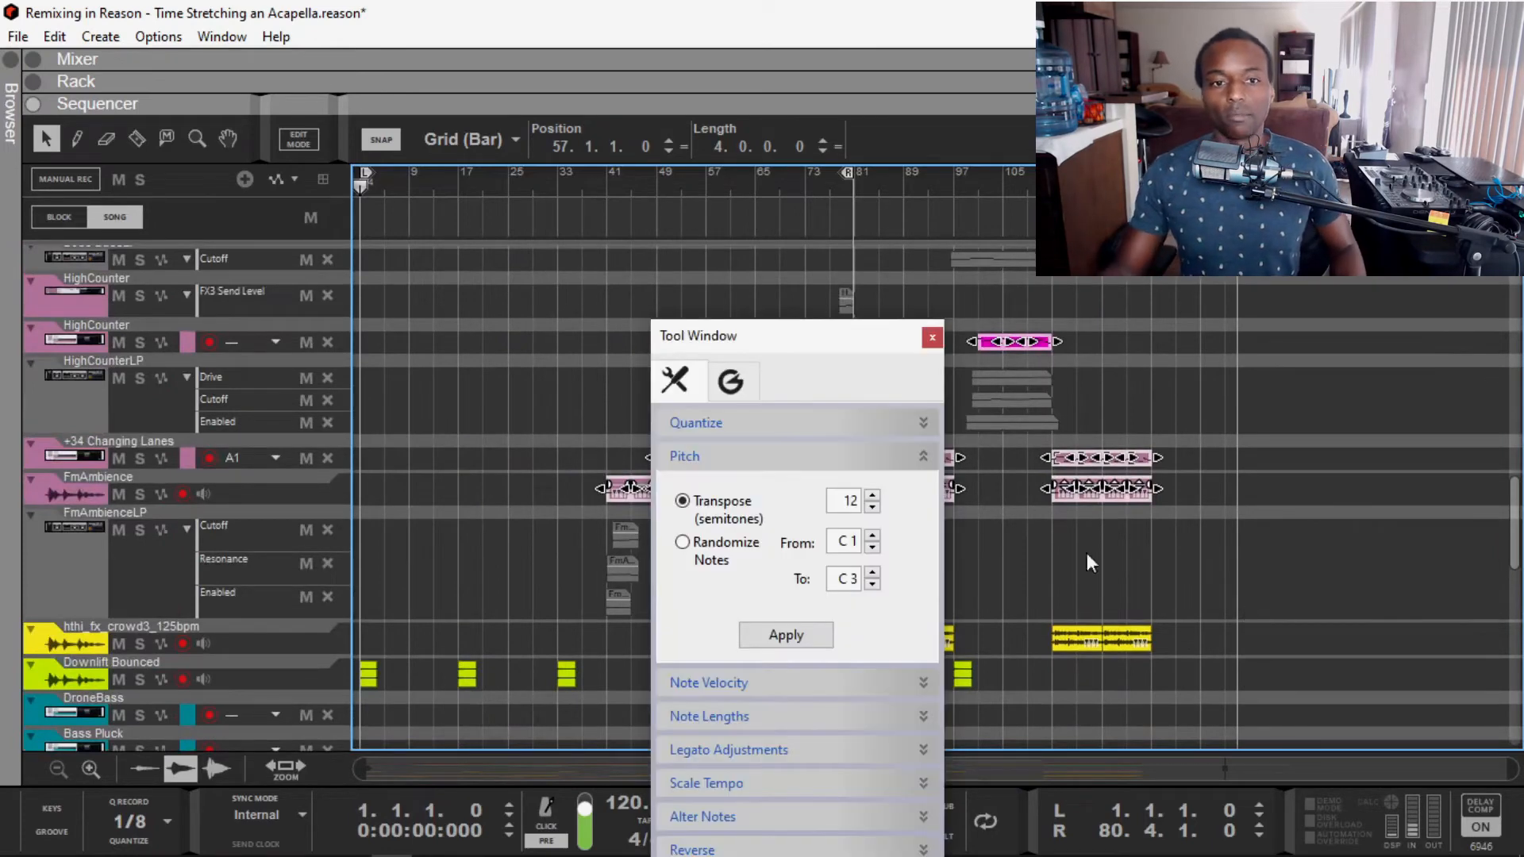
drag(848, 508, 845, 592)
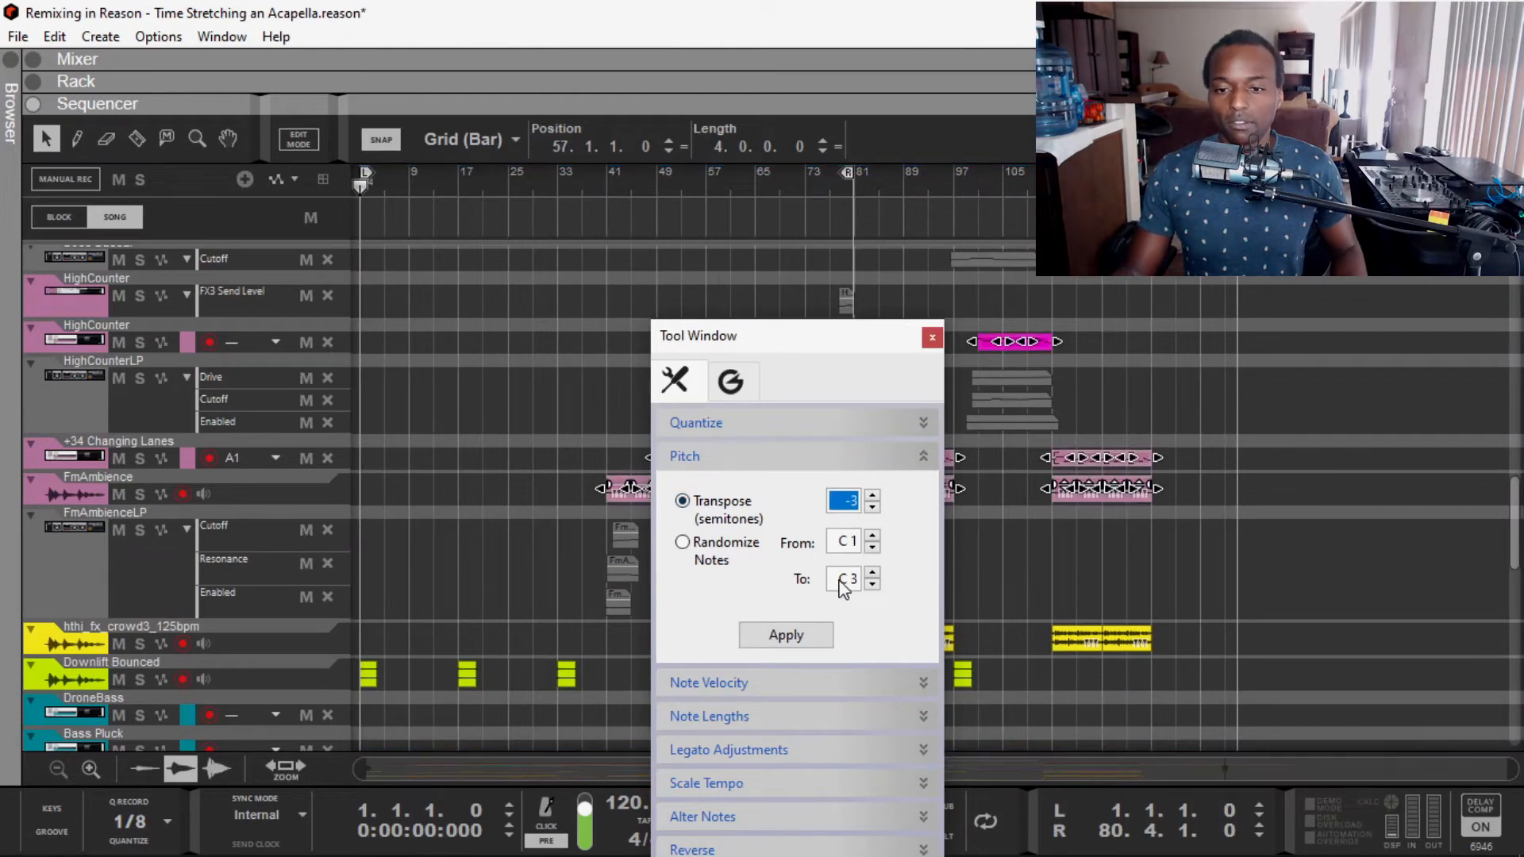
drag(832, 344, 497, 489)
scroll(935, 610, down, 3)
scroll(937, 608, down, 10)
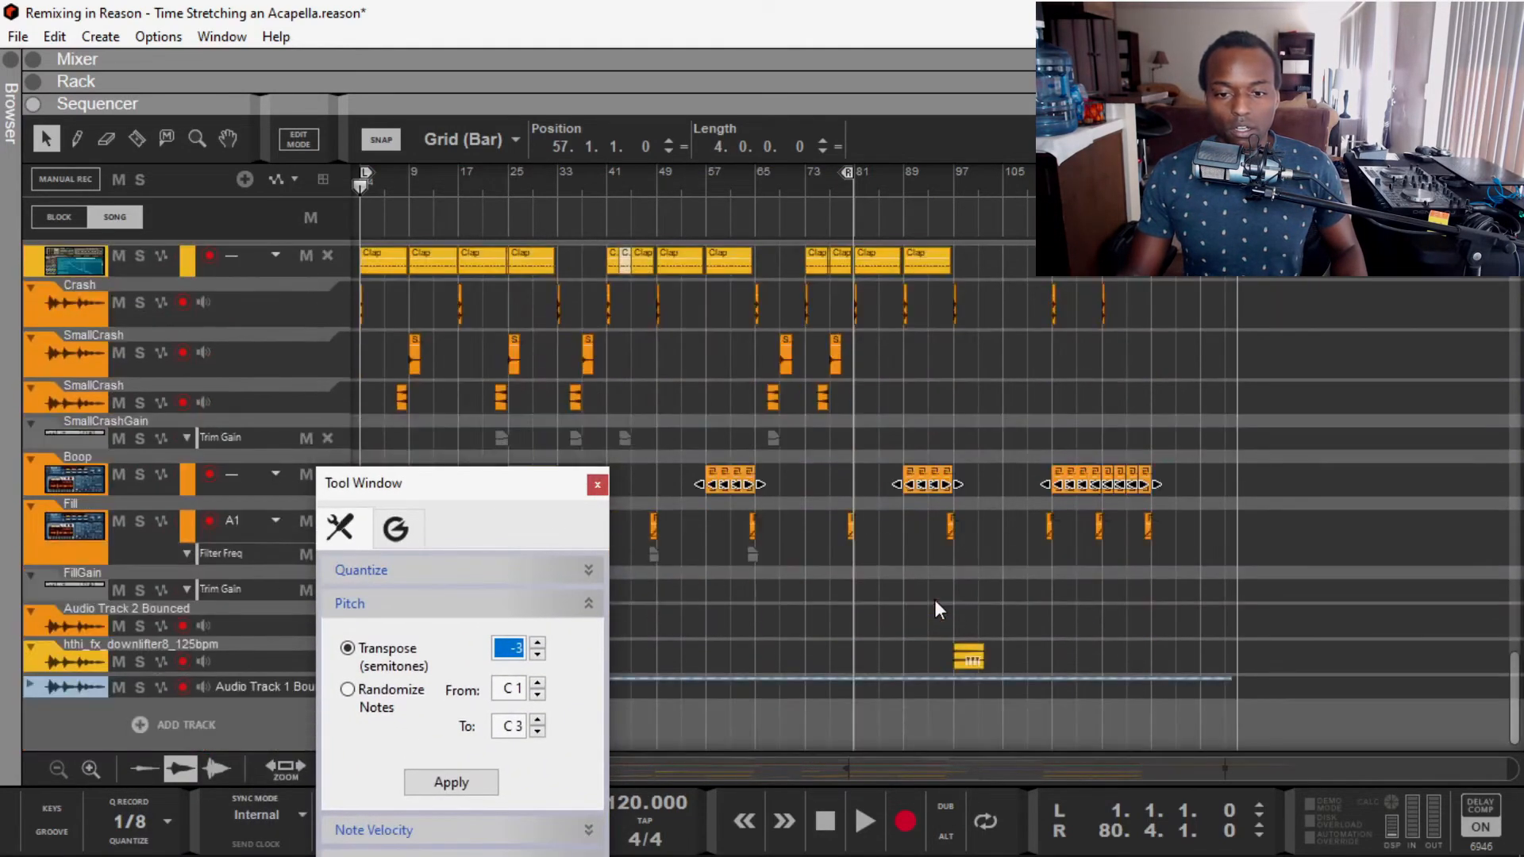
scroll(936, 607, up, 10)
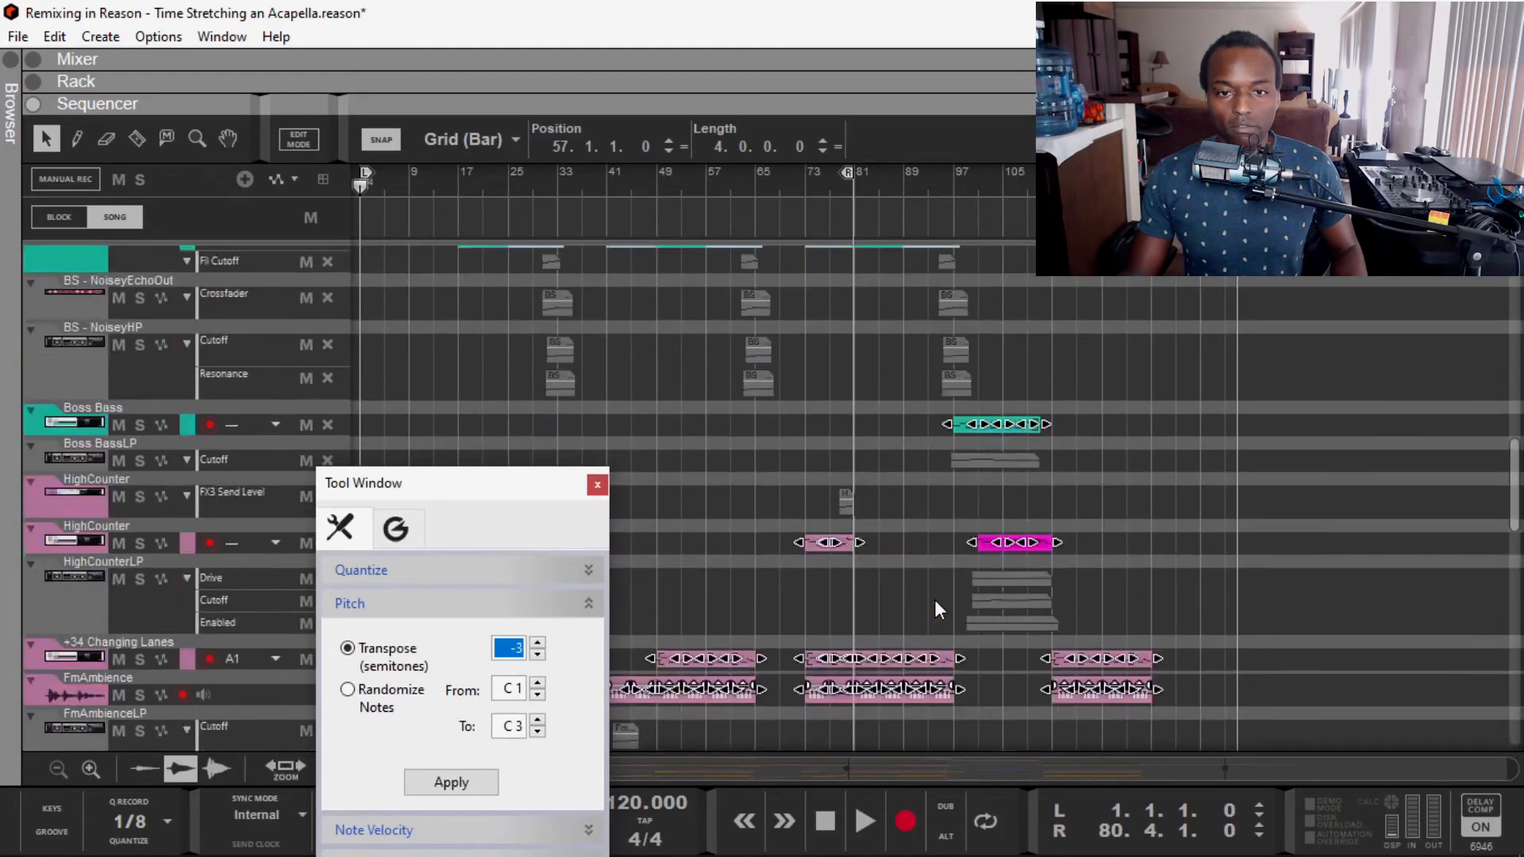
scroll(937, 607, up, 8)
scroll(937, 607, down, 5)
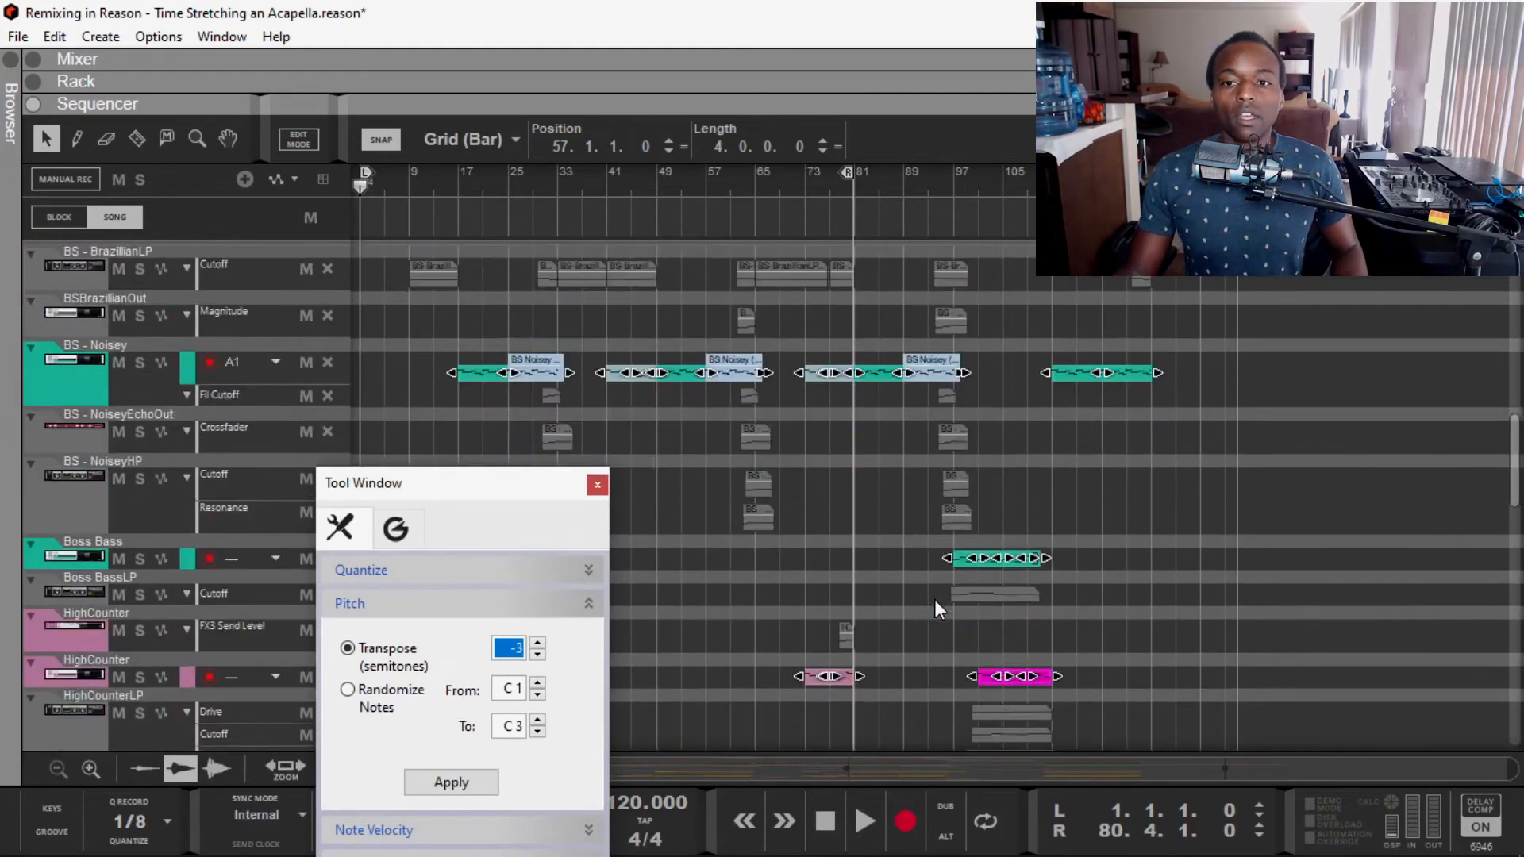
click(449, 776)
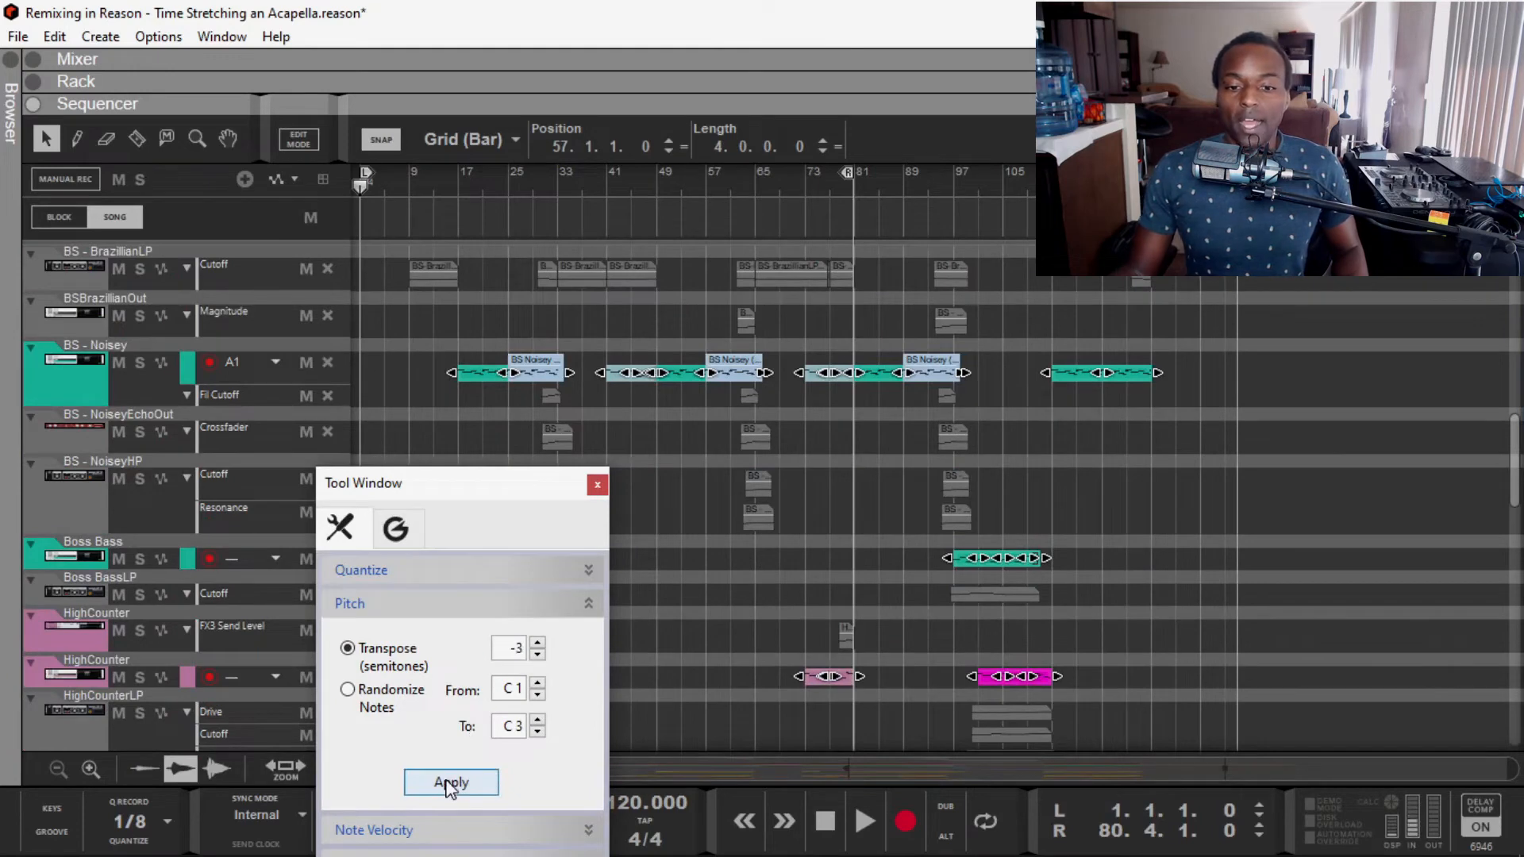
Step: Close the pitch tool, deselect the clips and play the song from bar 10
click(597, 485)
click(598, 421)
scroll(598, 421, down, 10)
click(420, 187)
key(space)
key(space)
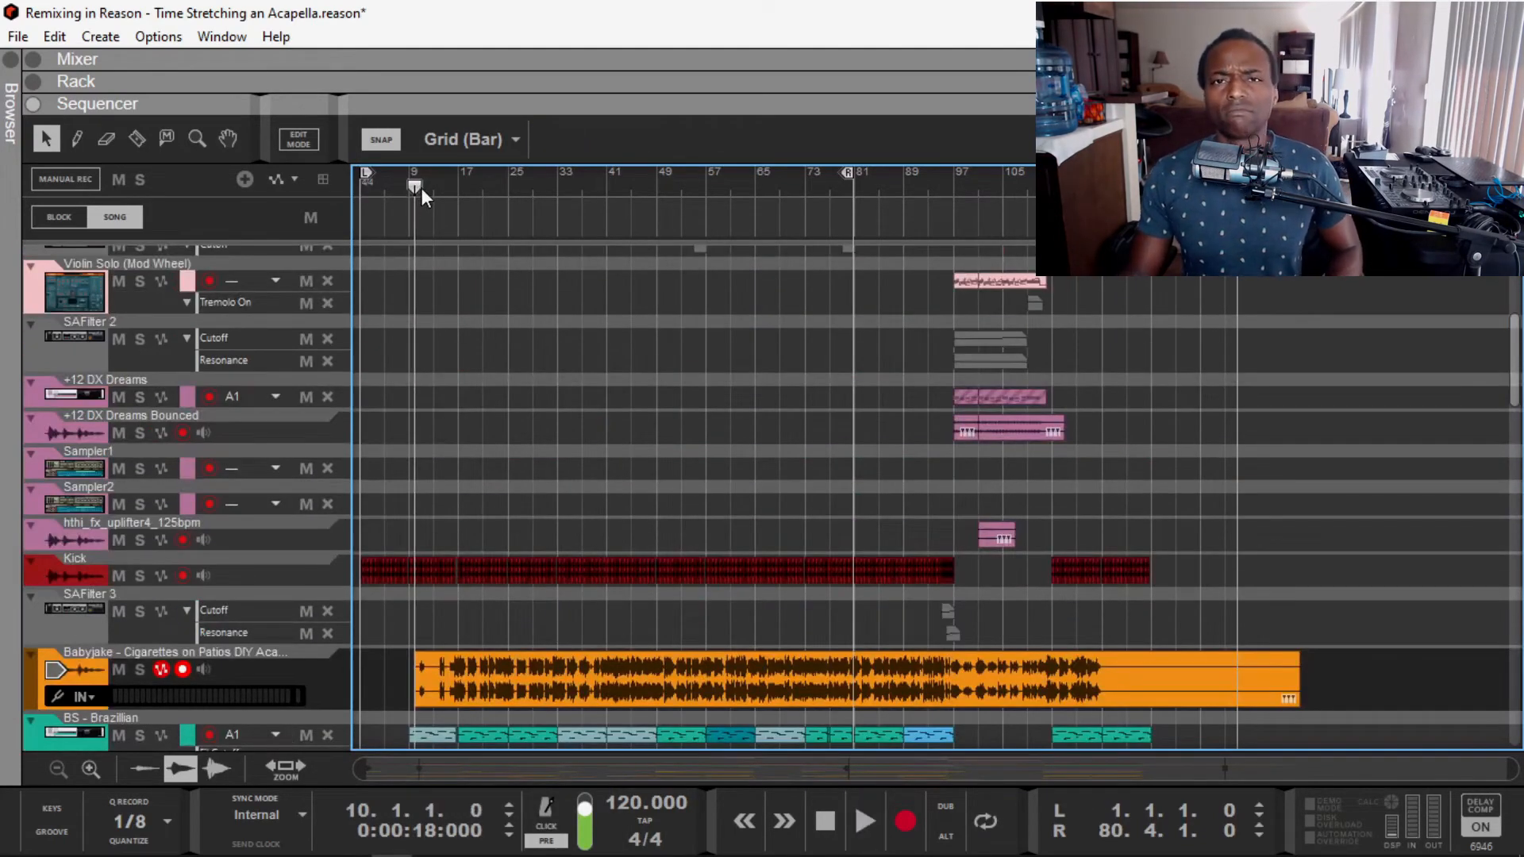
key(space)
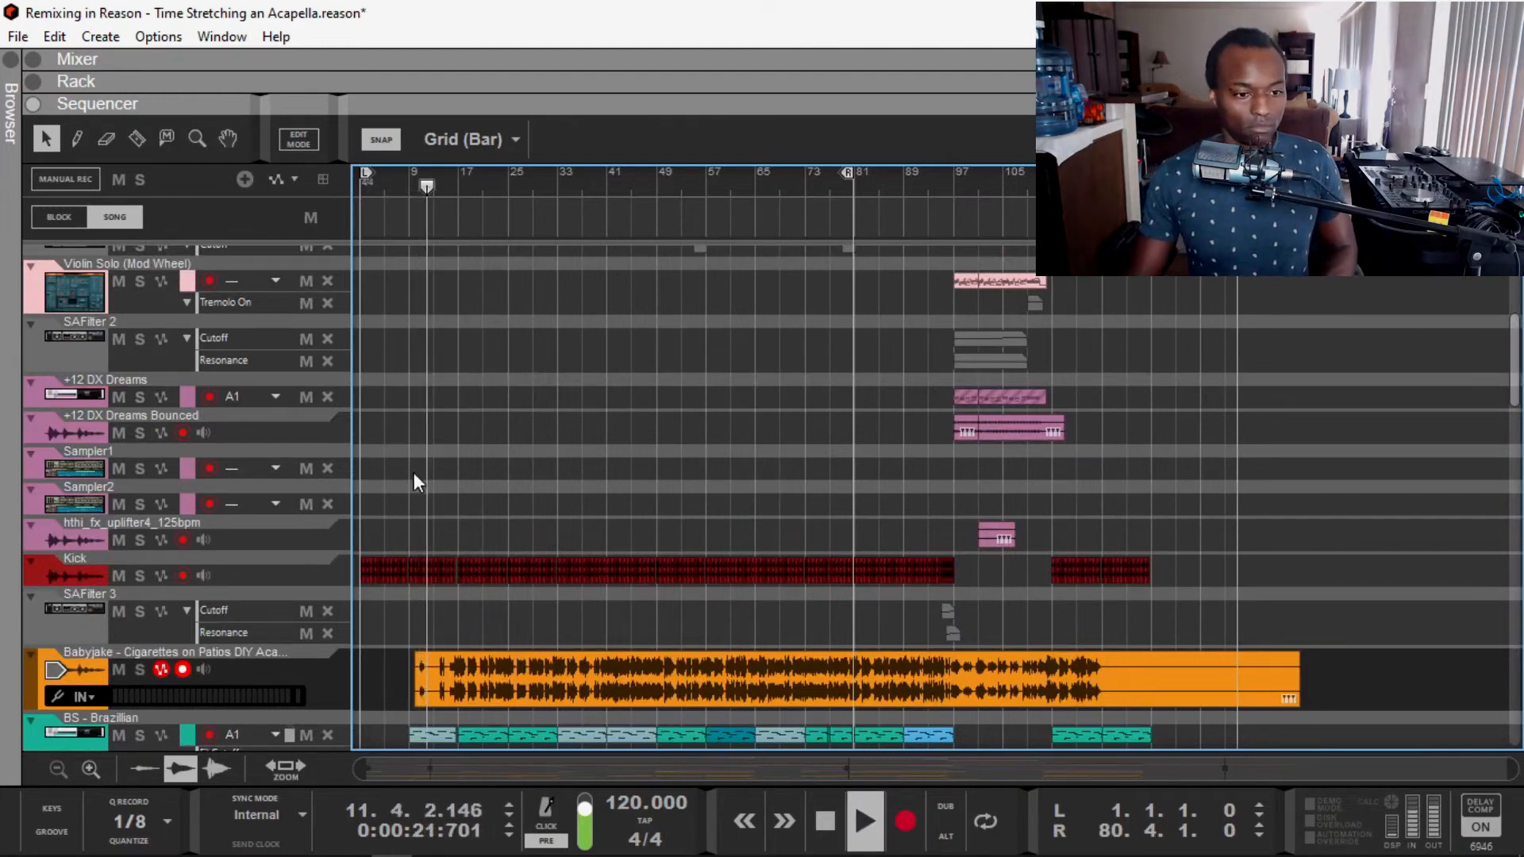
Step: Nudge the acapella clip slightly earlier, to position 9.4.4.216, while the song plays
scroll(456, 608, up, 2)
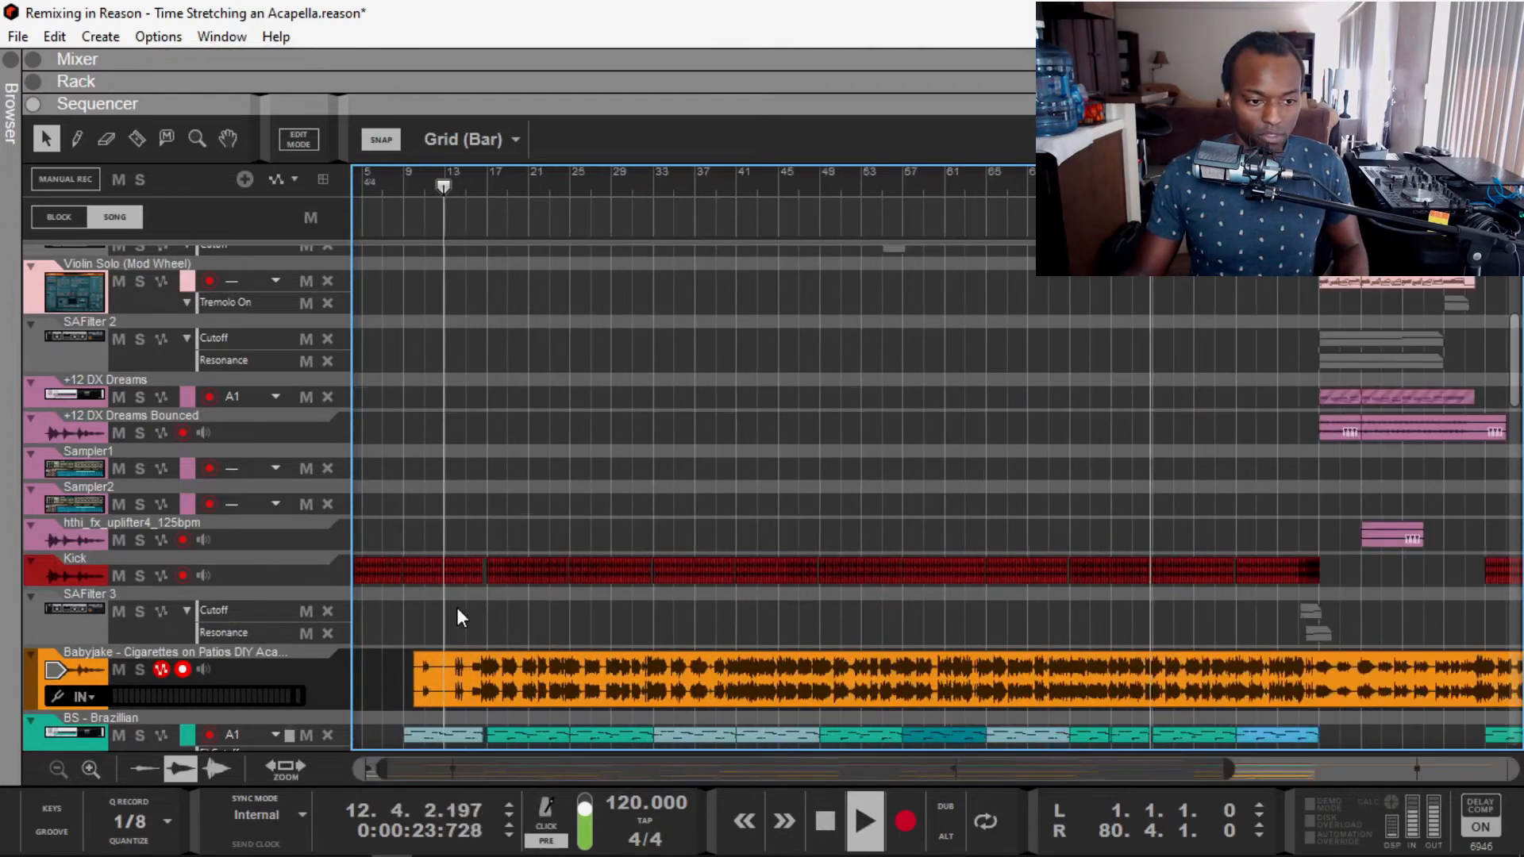
scroll(456, 607, up, 4)
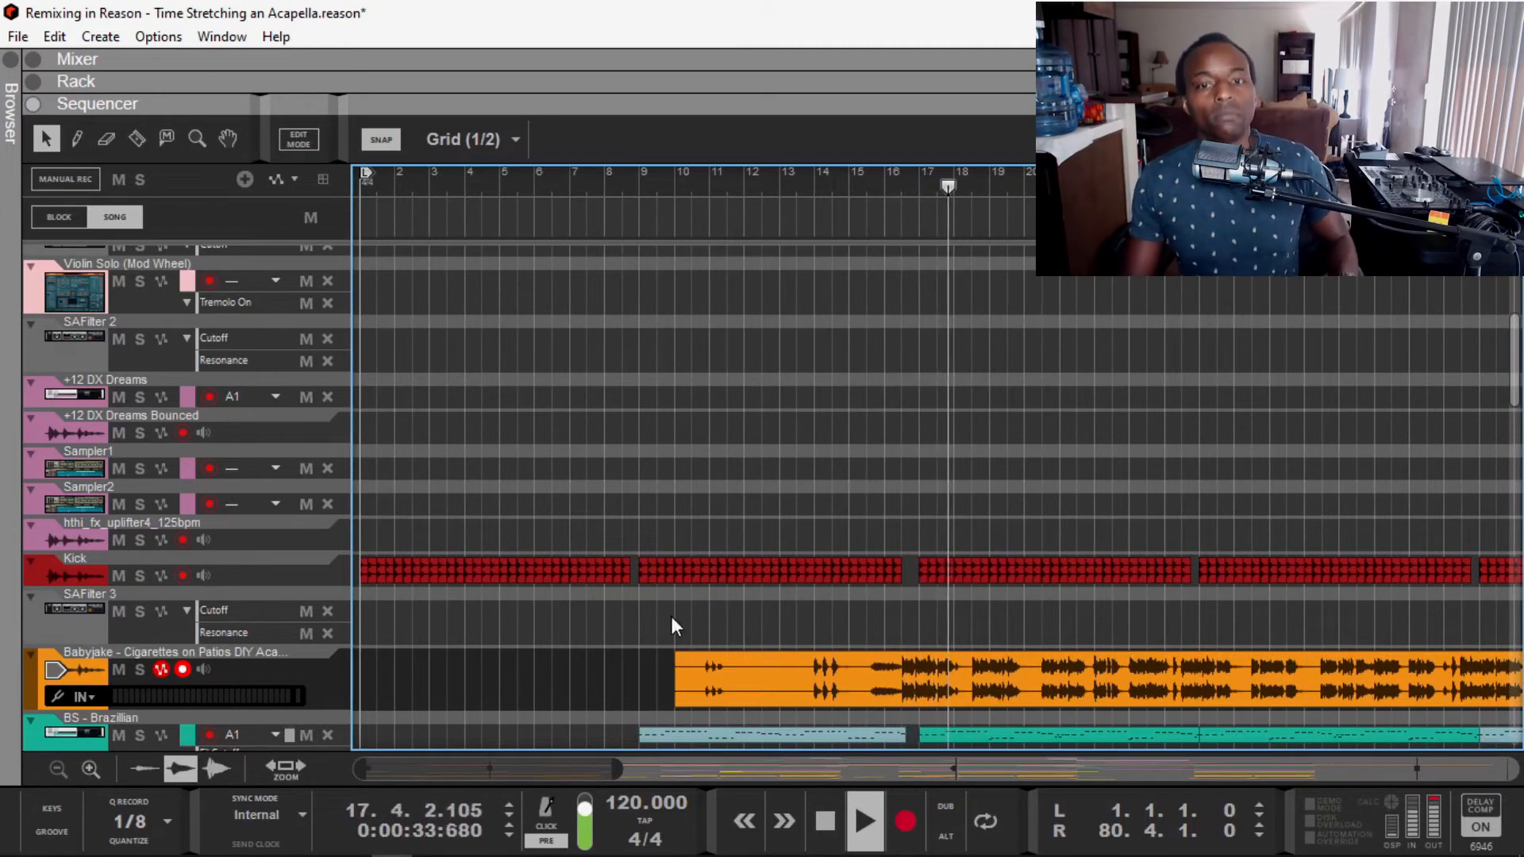
scroll(1021, 684, down, 1)
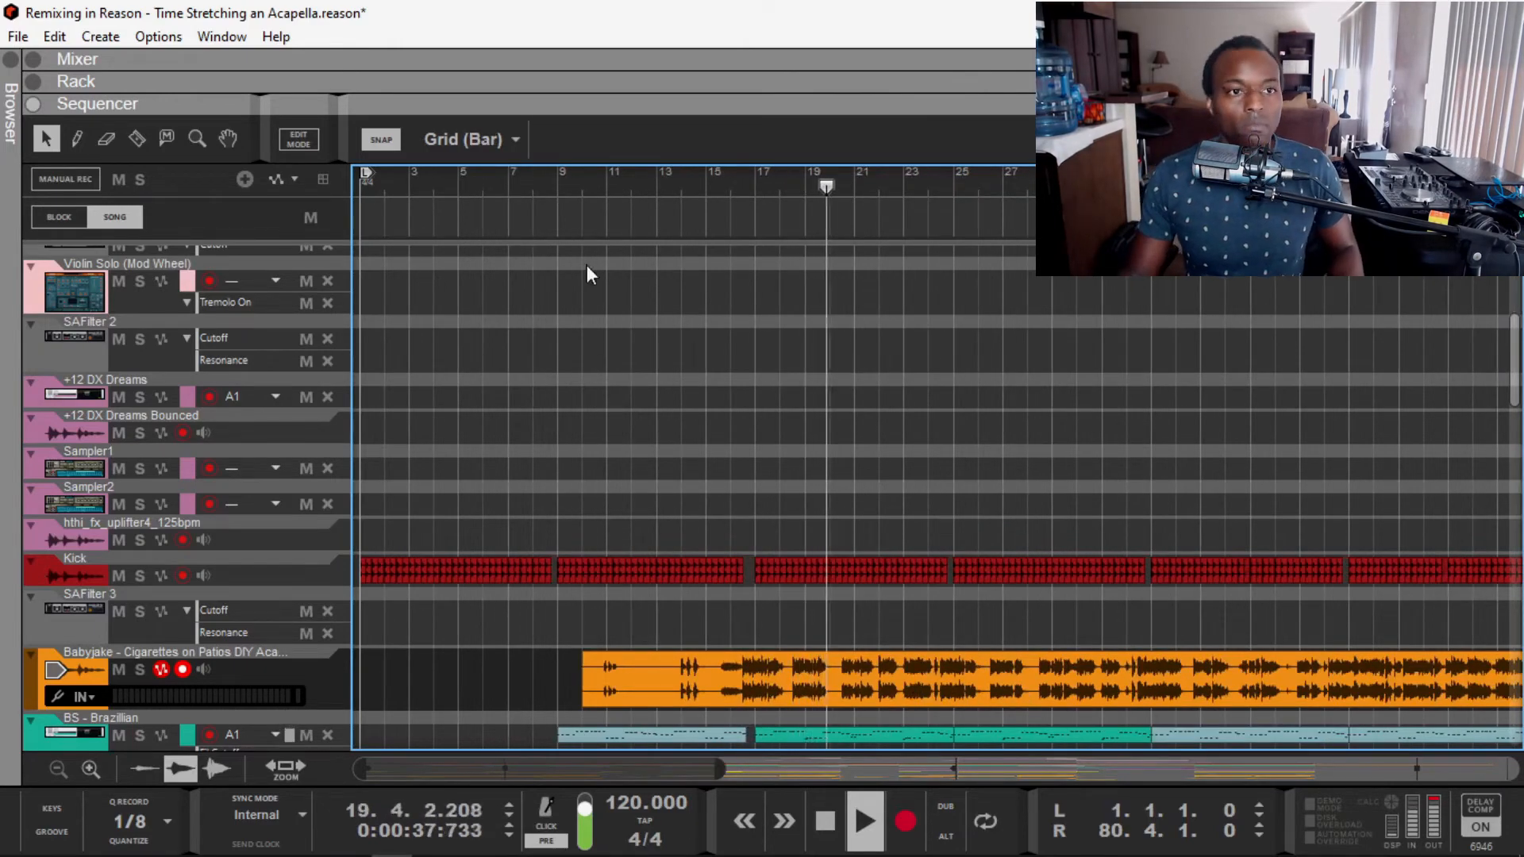
click(650, 676)
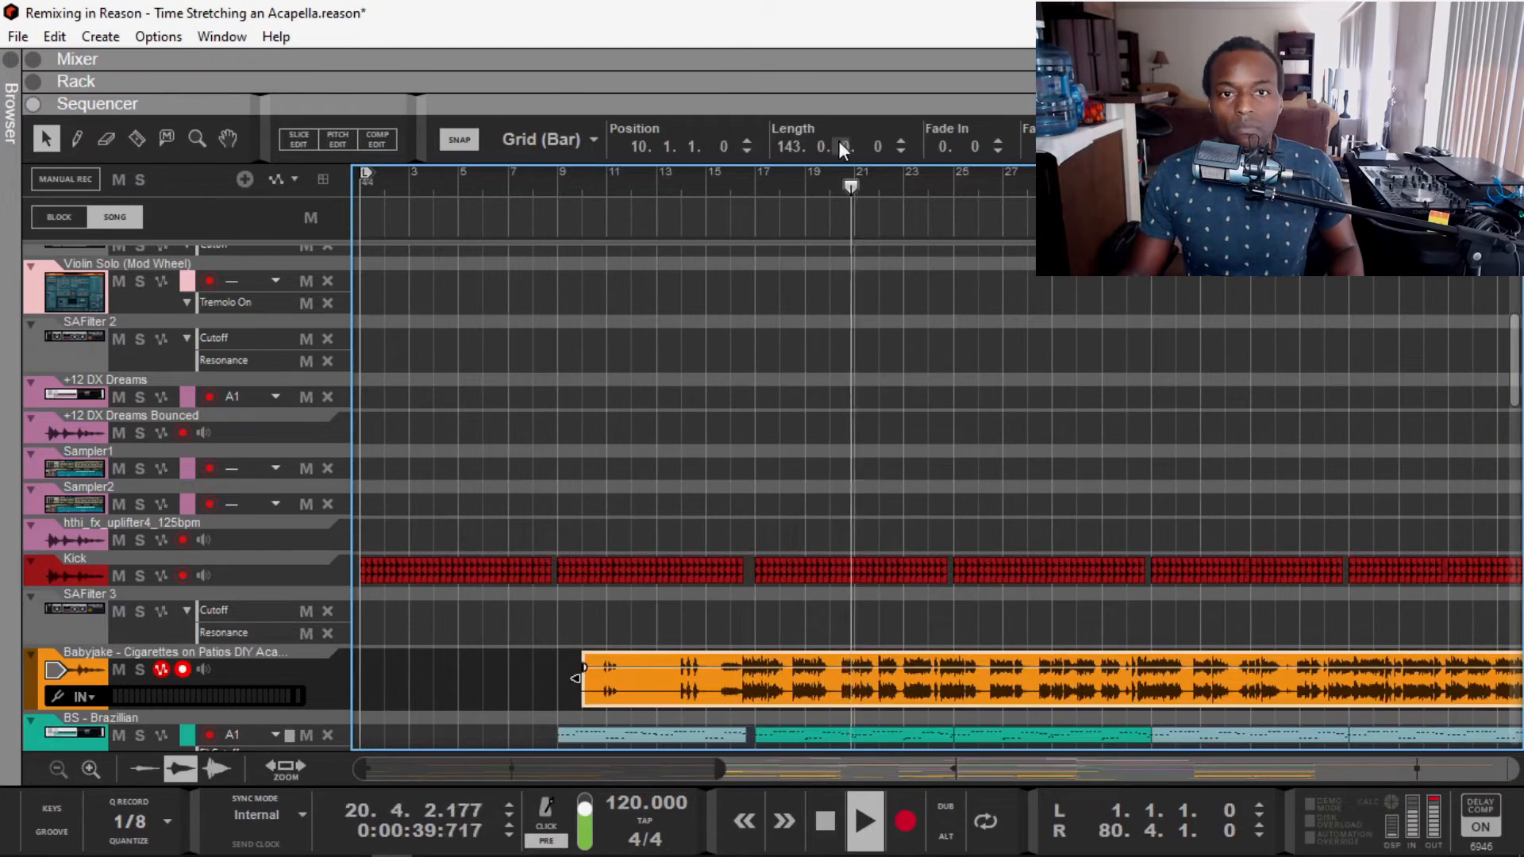
drag(719, 154, 709, 176)
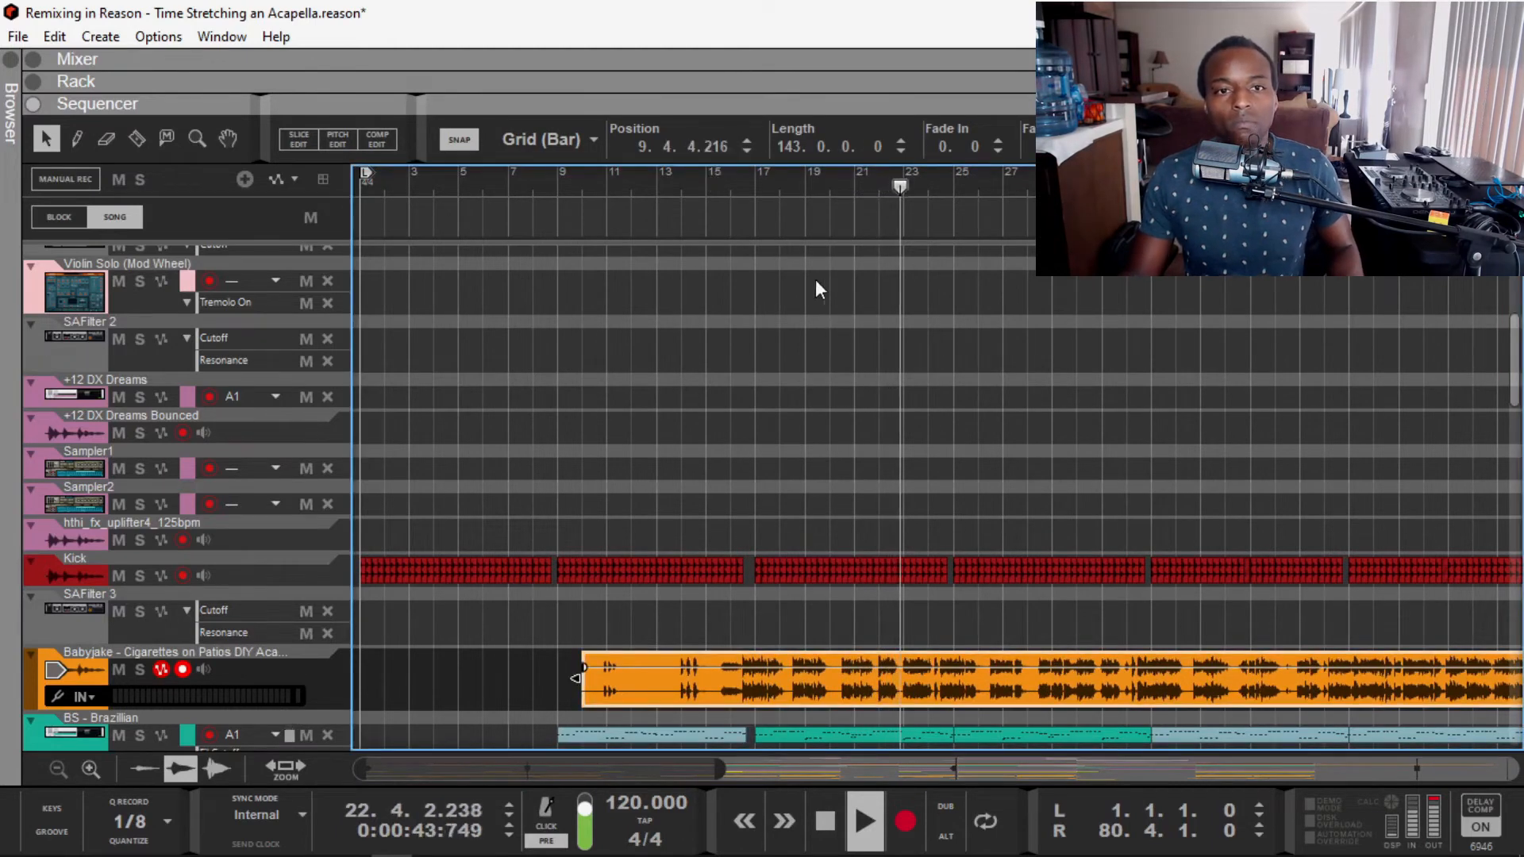
scroll(1036, 633, down, 2)
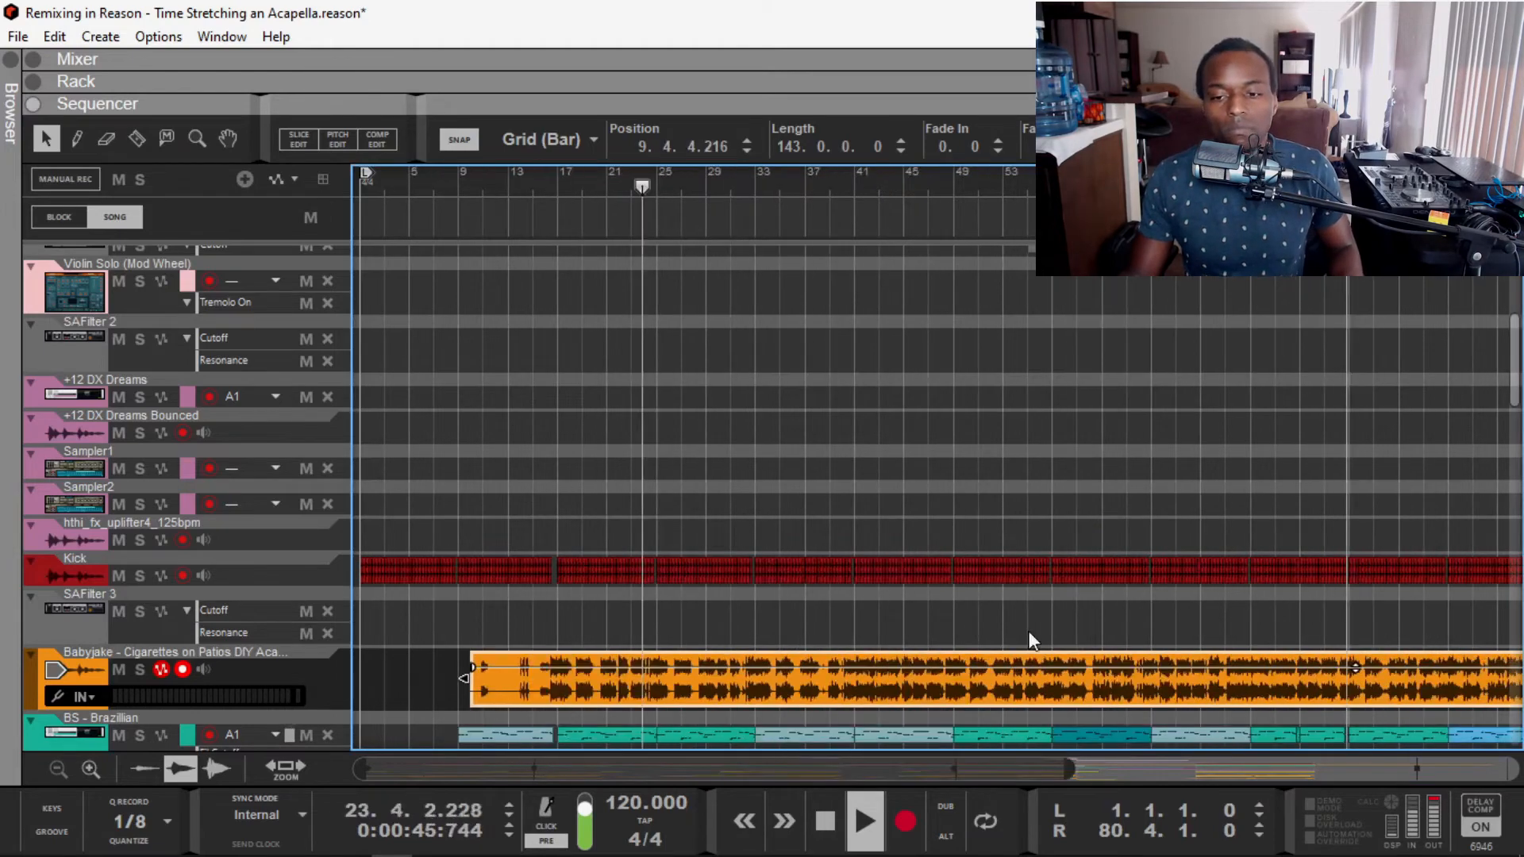
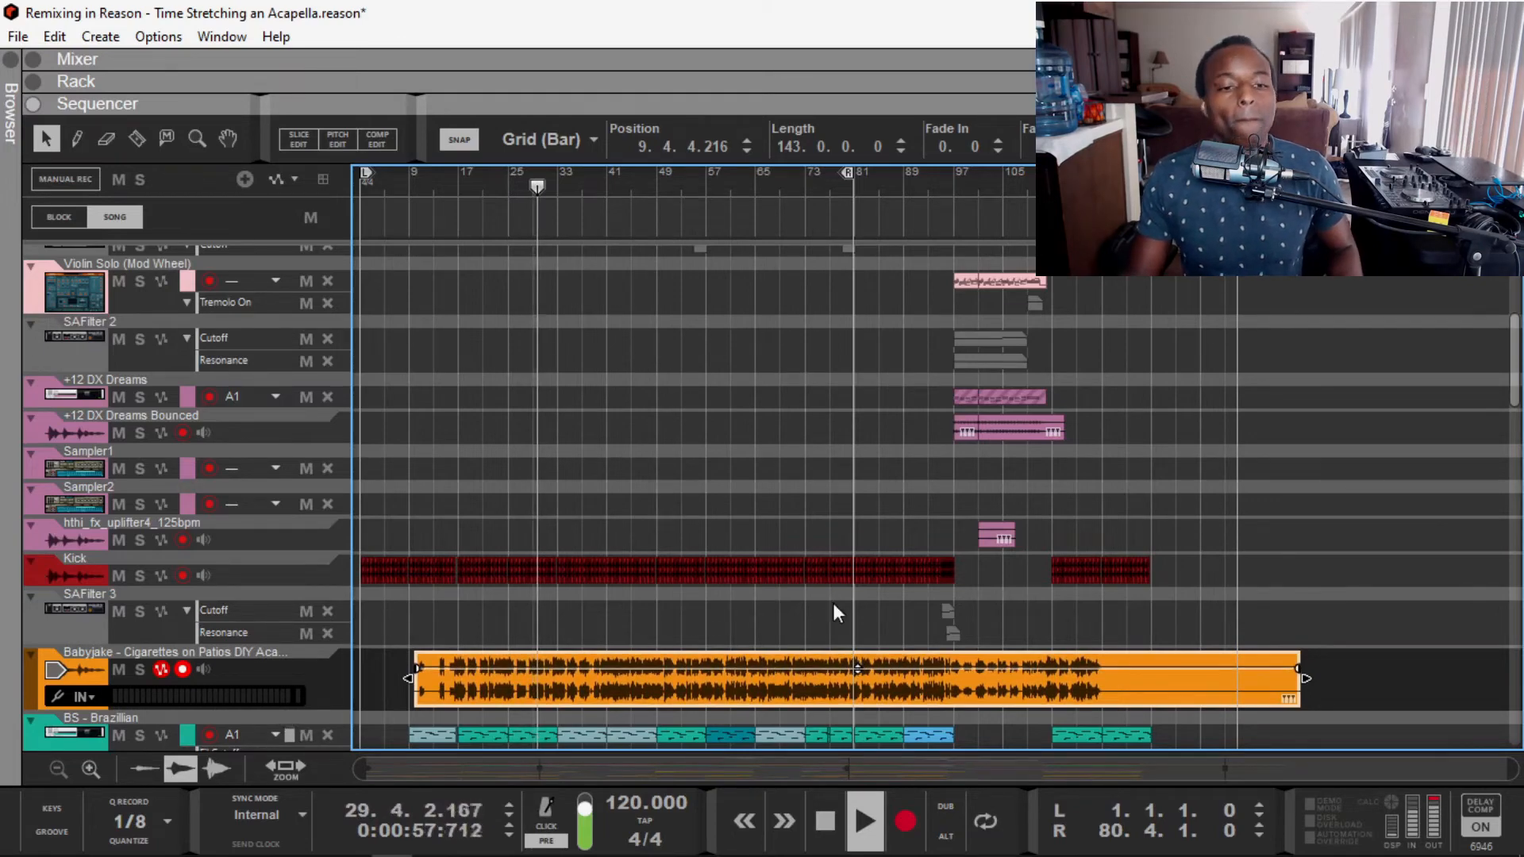
Step: Open the acapella clip for slice editing and draw two slice markers close together at about bar 28
scroll(656, 453, down, 5)
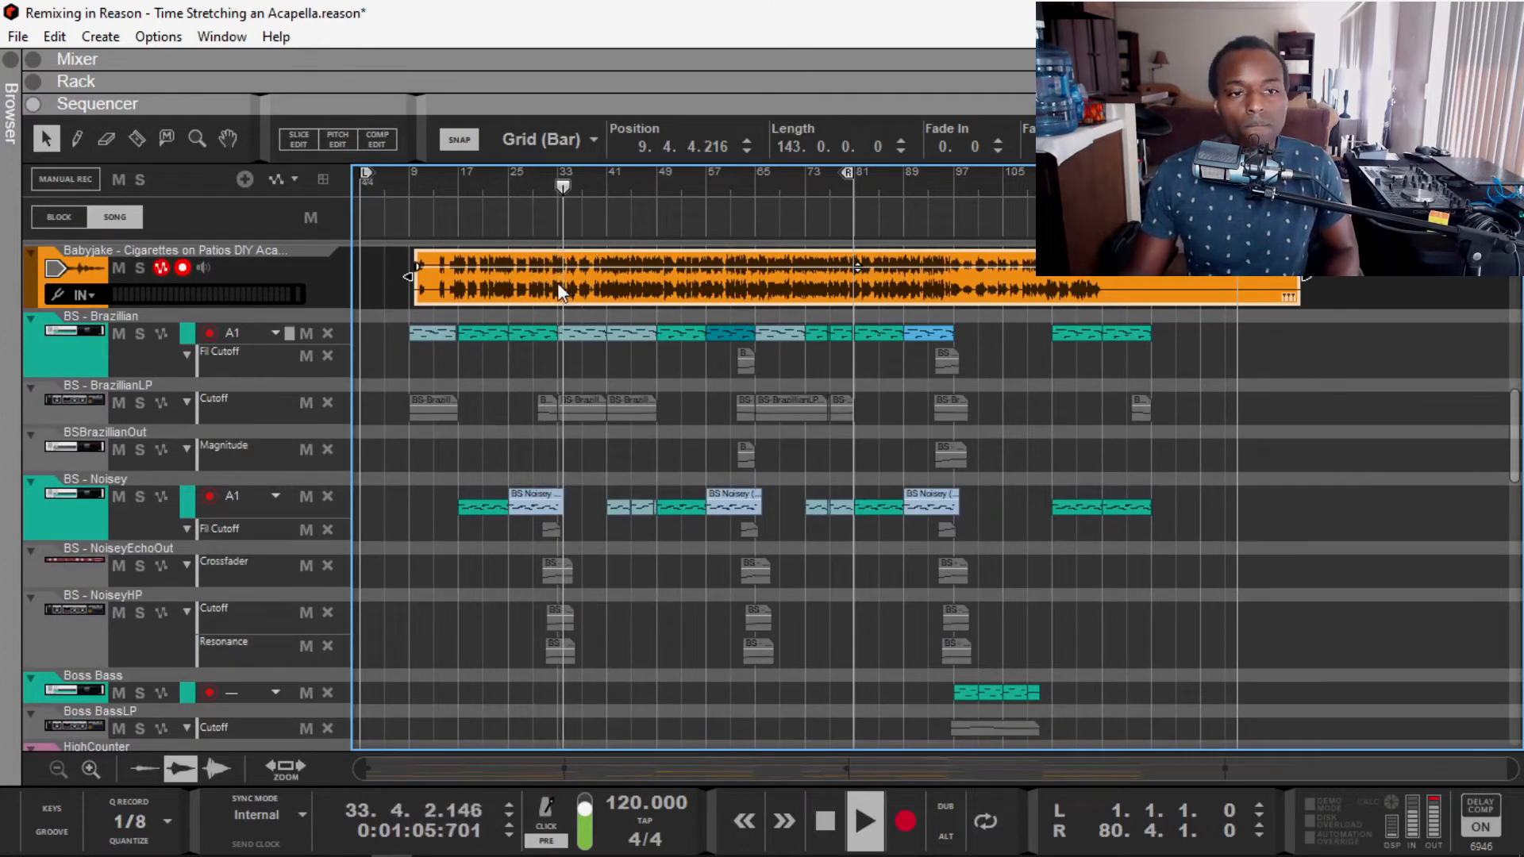
scroll(532, 280, up, 5)
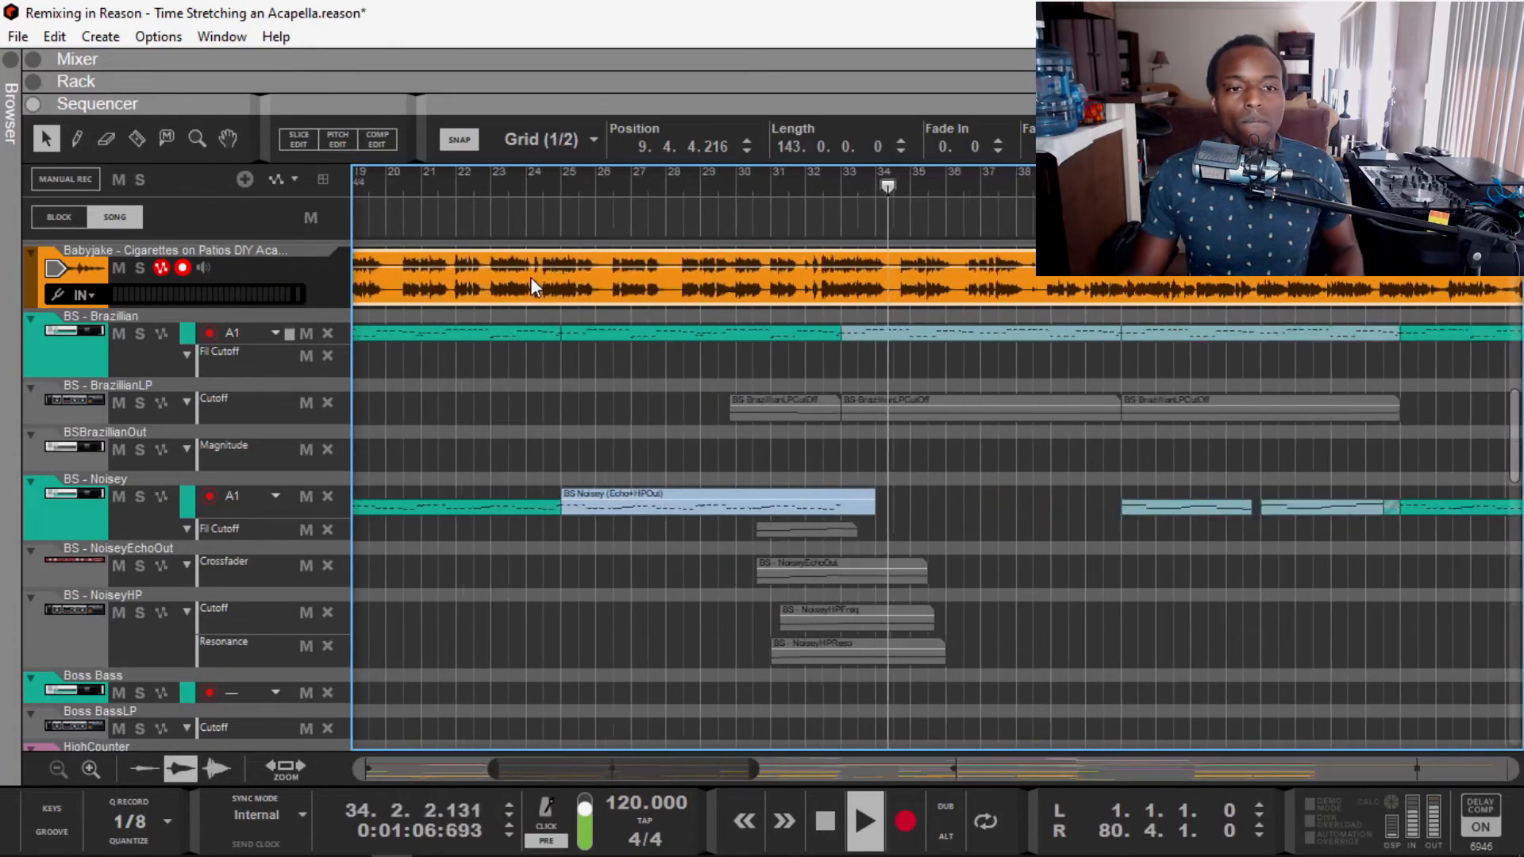
double_click(640, 286)
scroll(670, 325, up, 4)
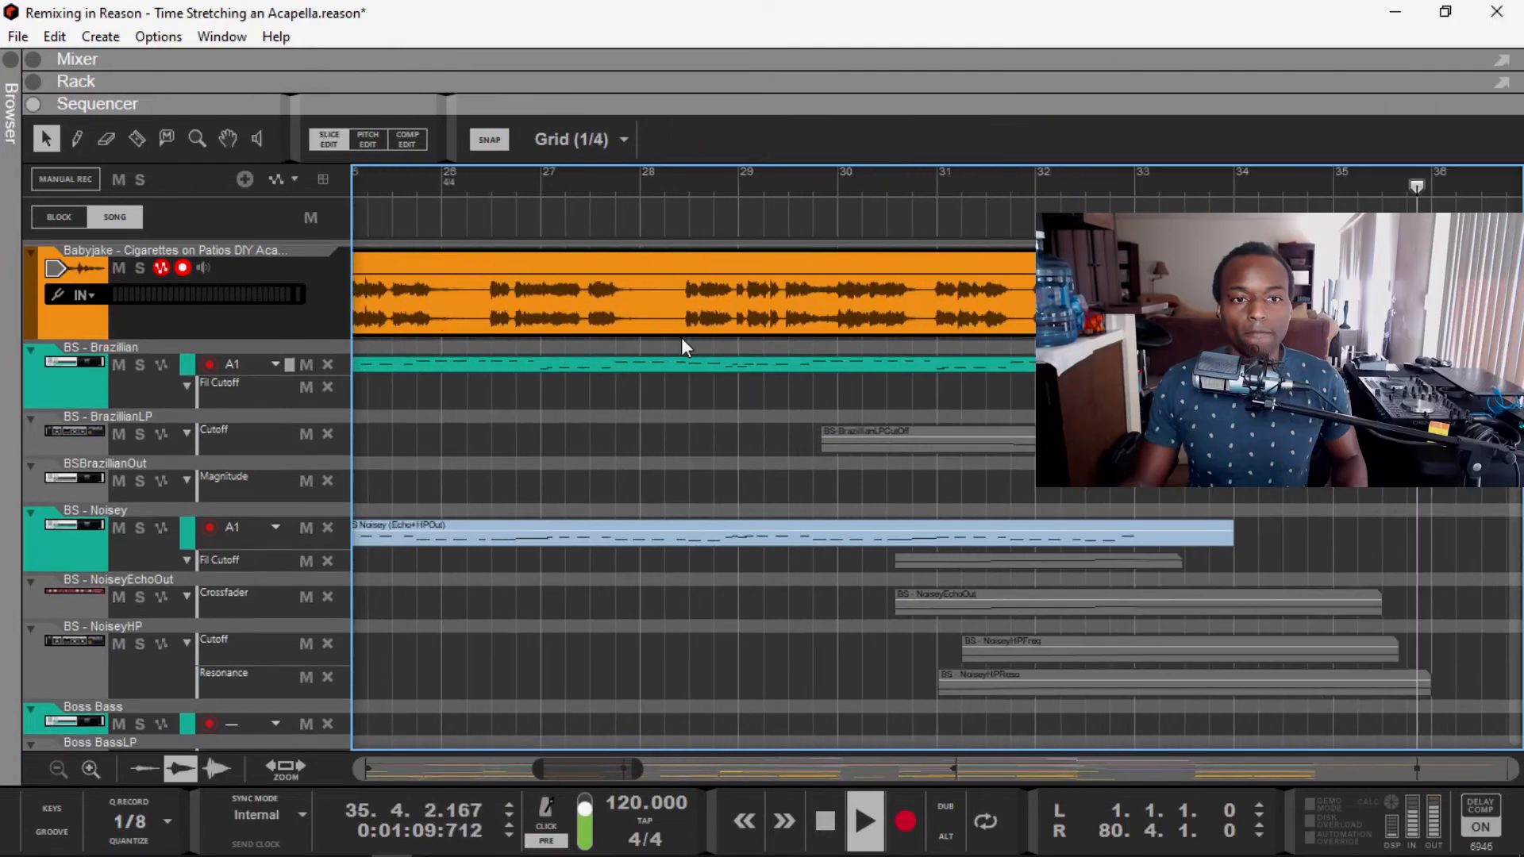
key(p)
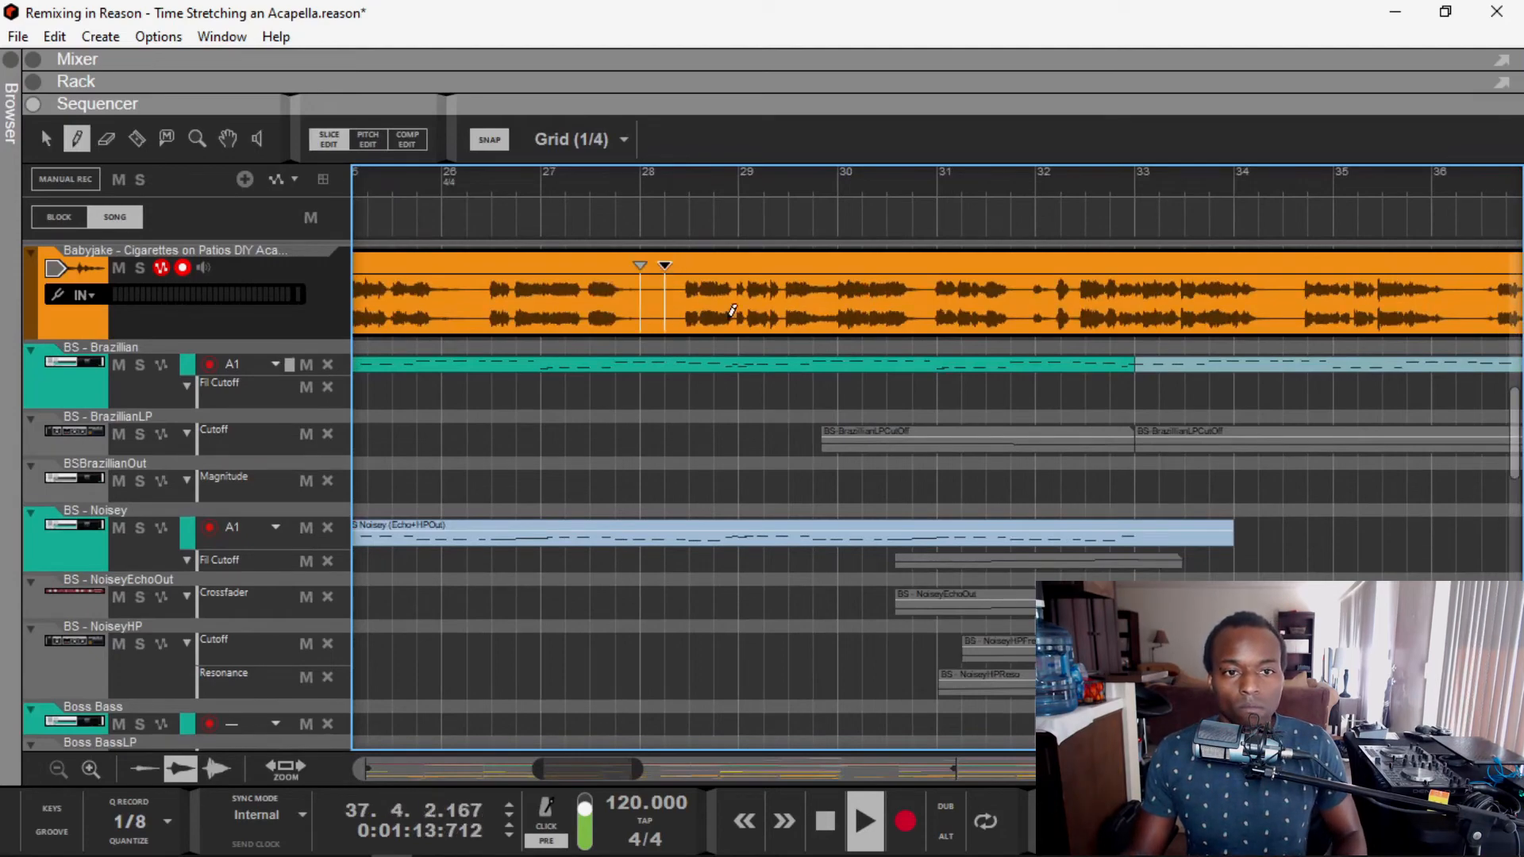
scroll(732, 310, down, 4)
Step: Add a slice marker after the final vocal phrase at about bar 122 and move it about half a bar later
scroll(703, 262, up, 6)
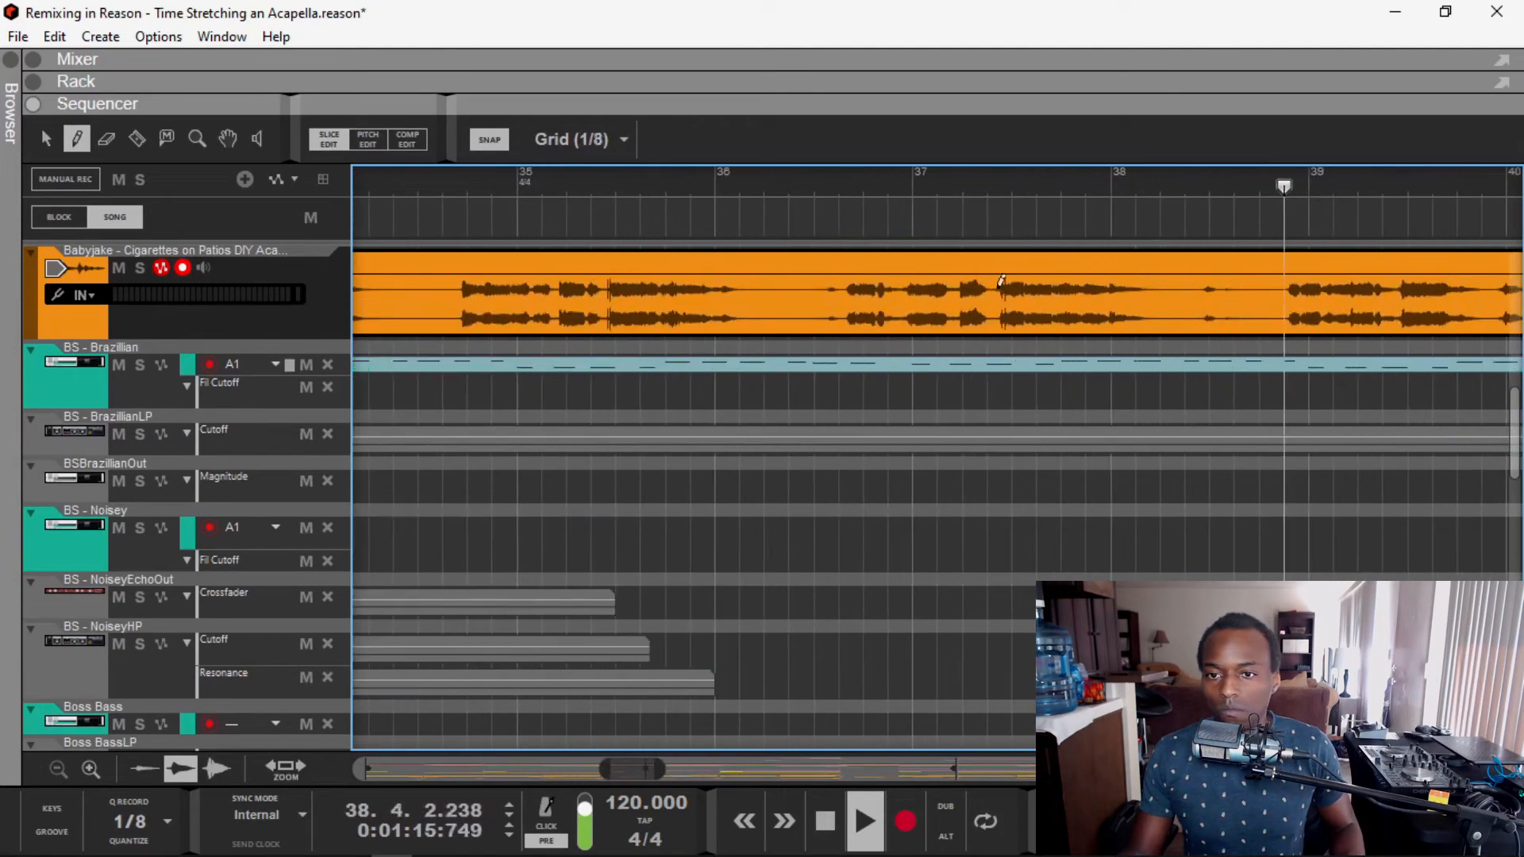
scroll(1232, 296, down, 8)
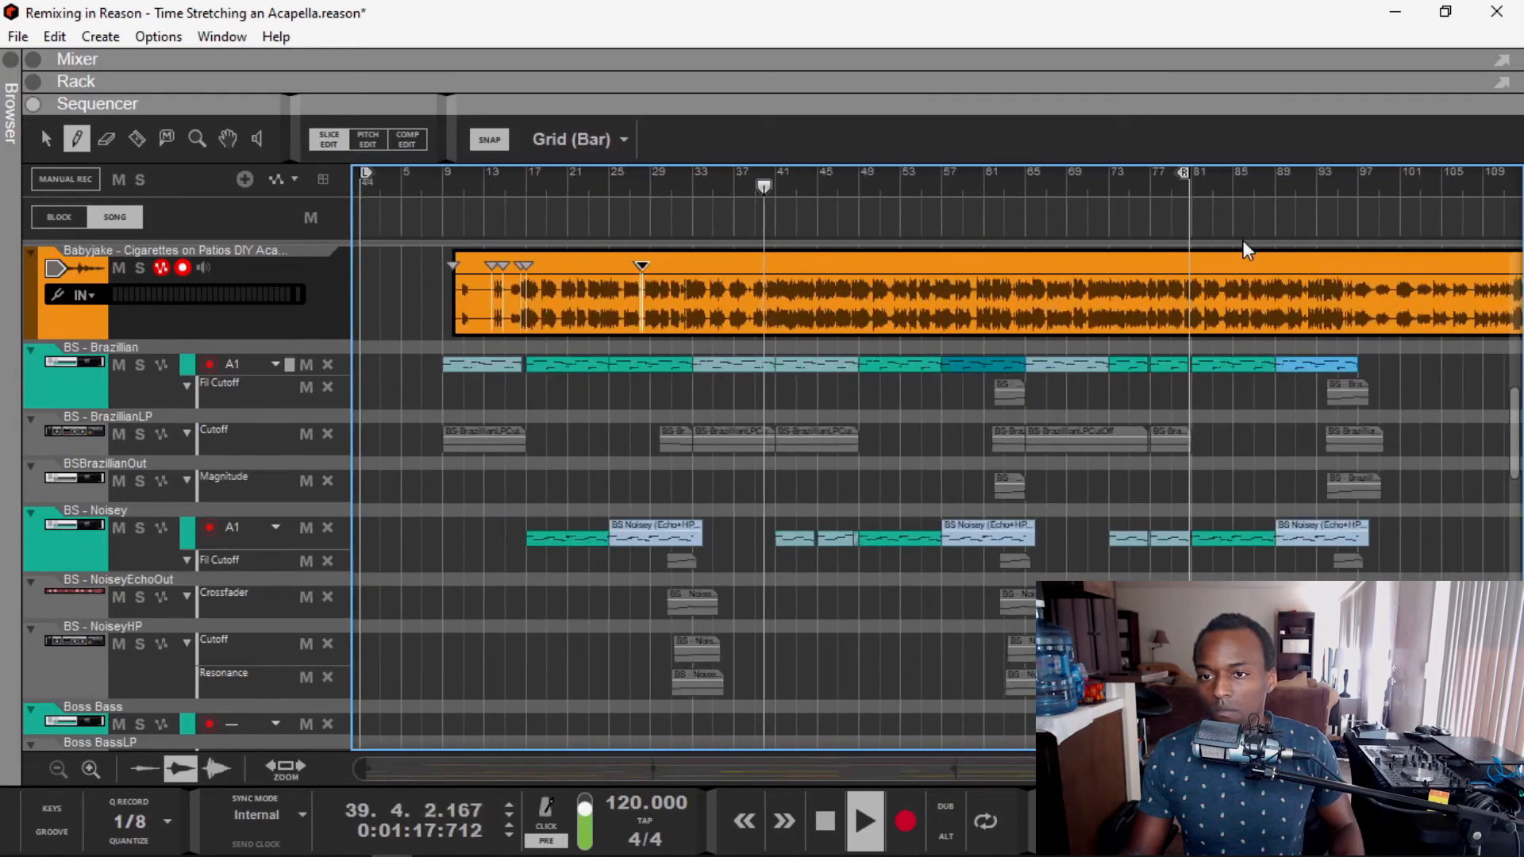
scroll(778, 274, up, 6)
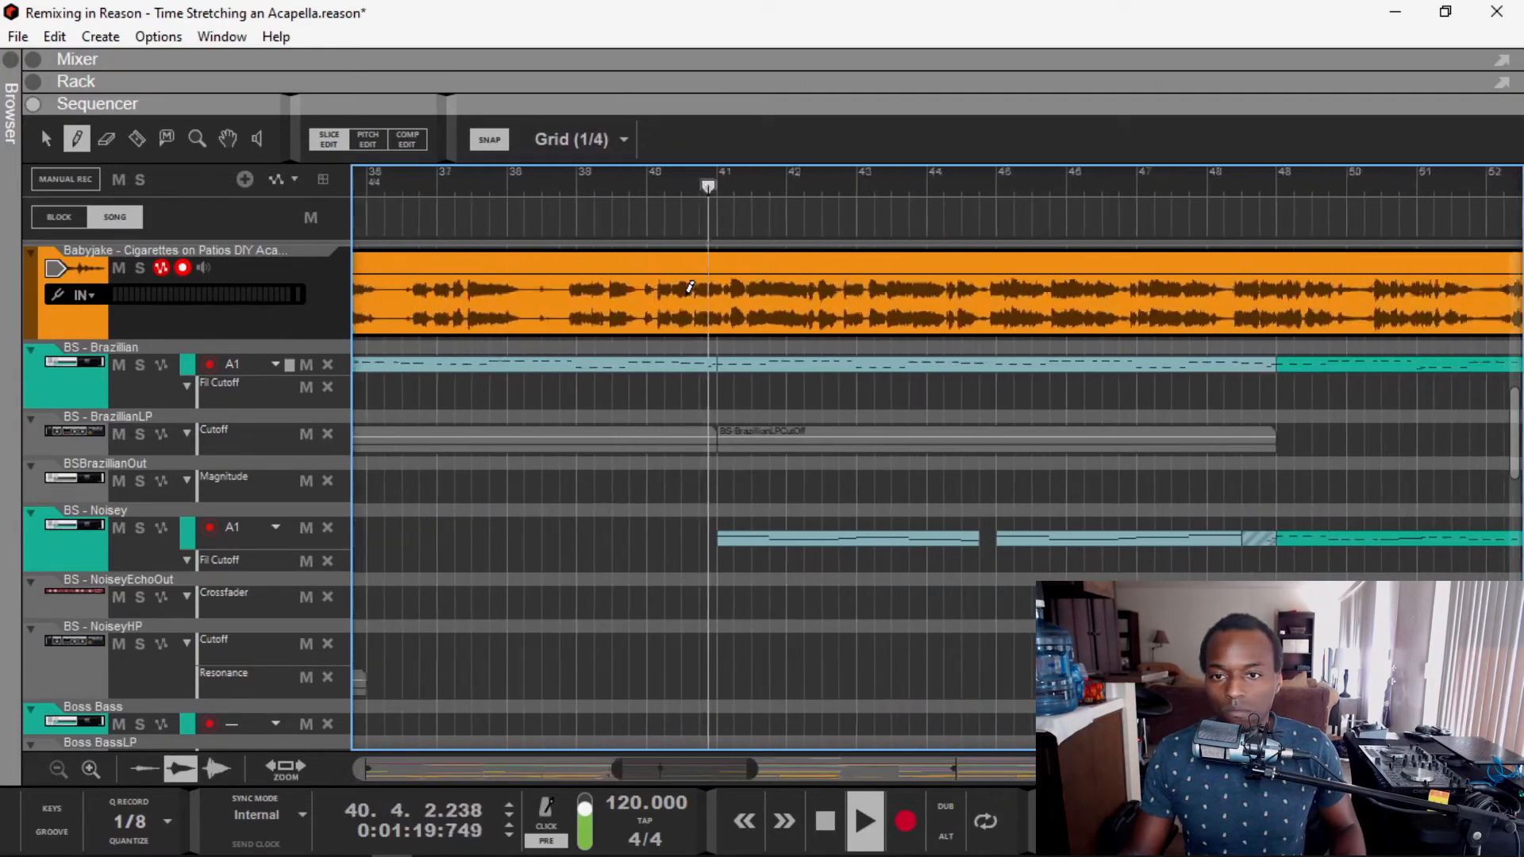
scroll(796, 270, up, 3)
scroll(776, 262, down, 4)
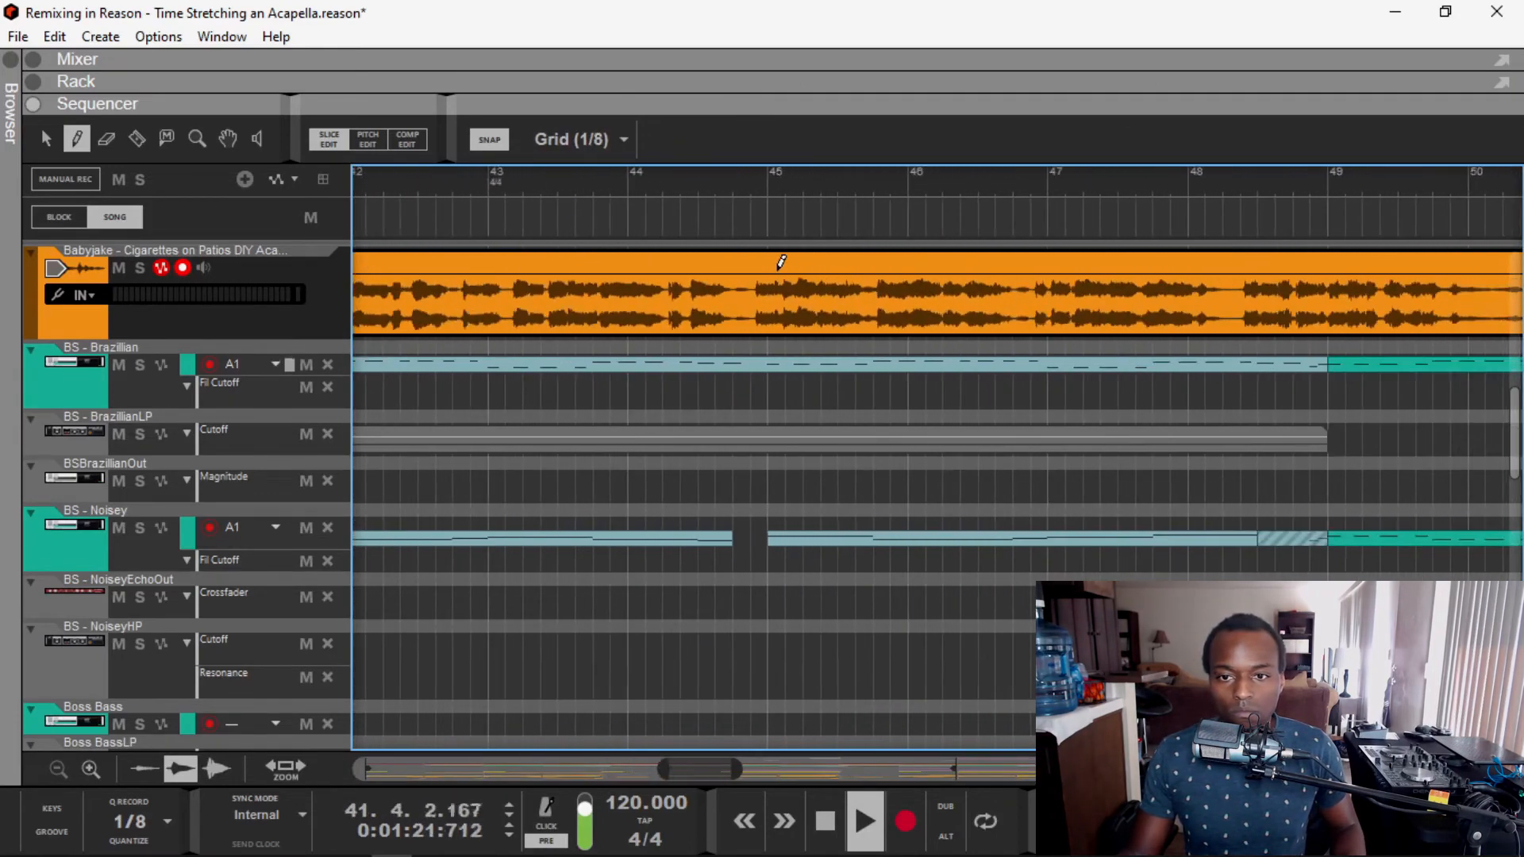
scroll(778, 261, down, 5)
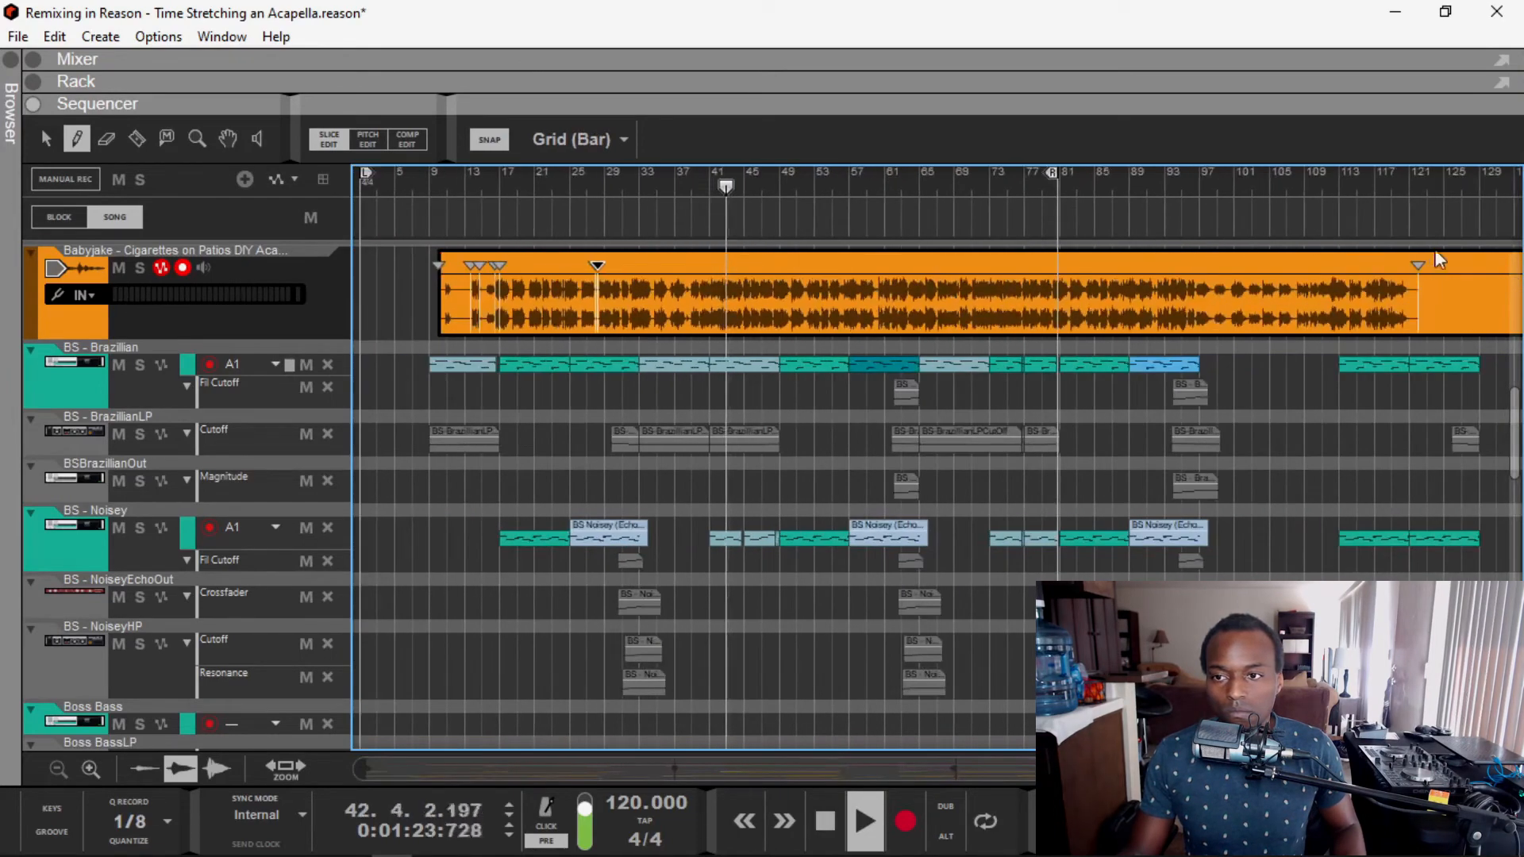
scroll(1450, 260, up, 6)
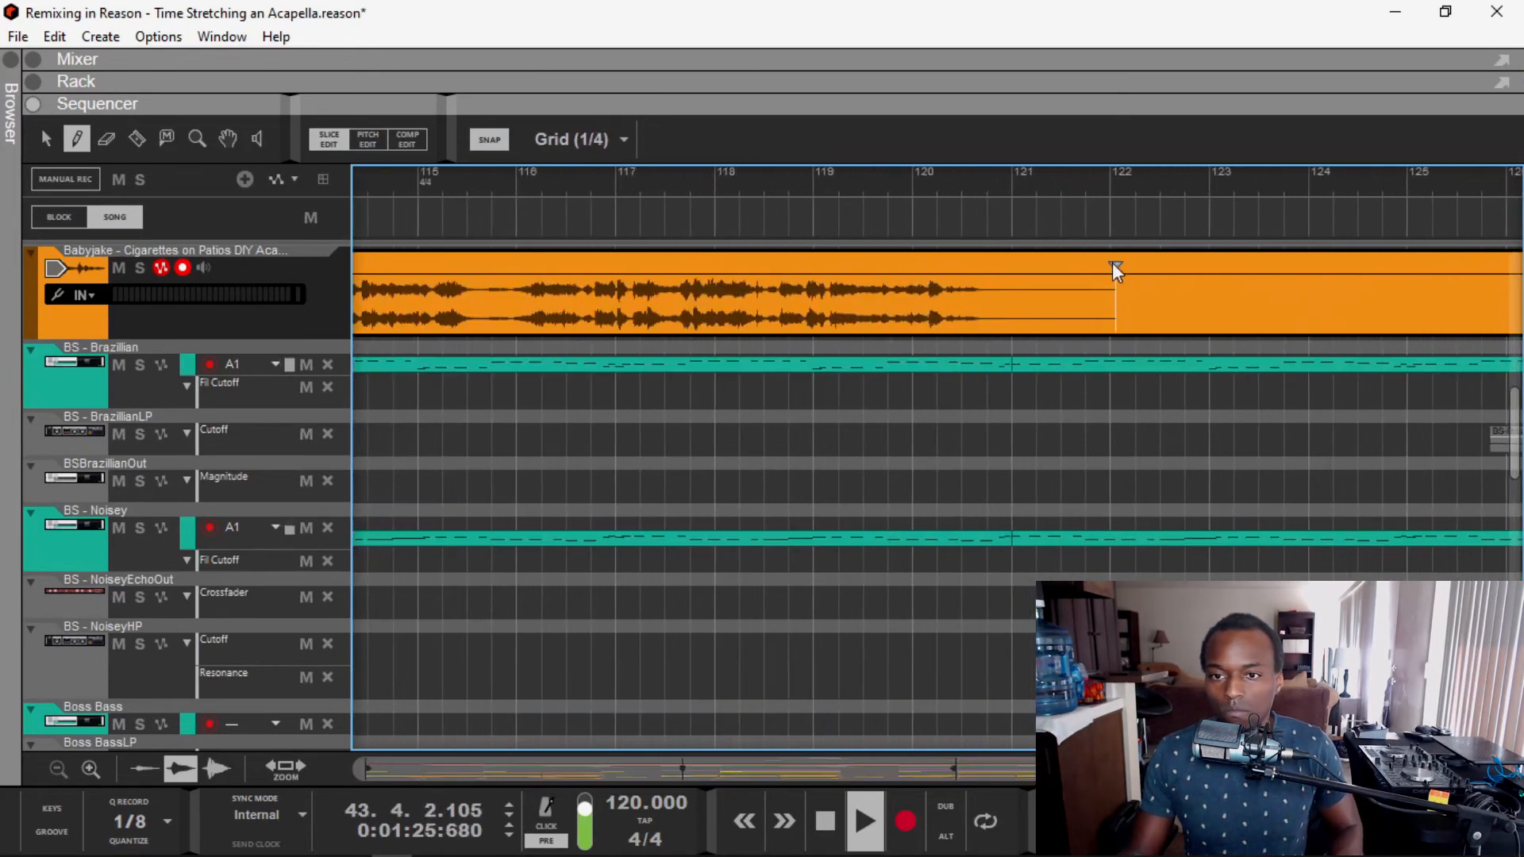
drag(1113, 264, 1159, 274)
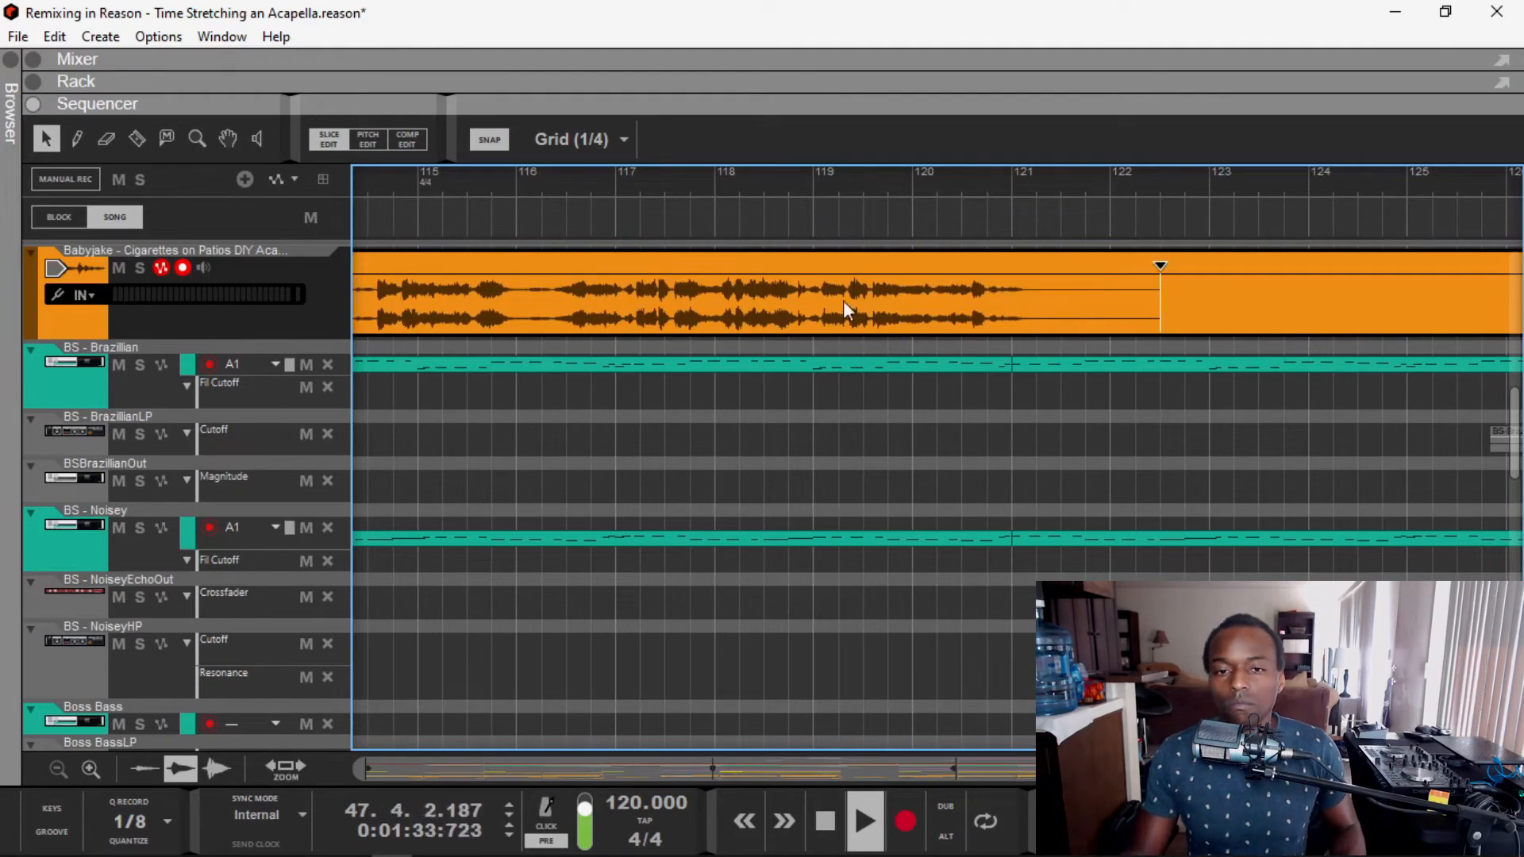
Step: Listen to the stretched acapella against the song and check its alignment from about bar 52 to 59
scroll(840, 300, down, 2)
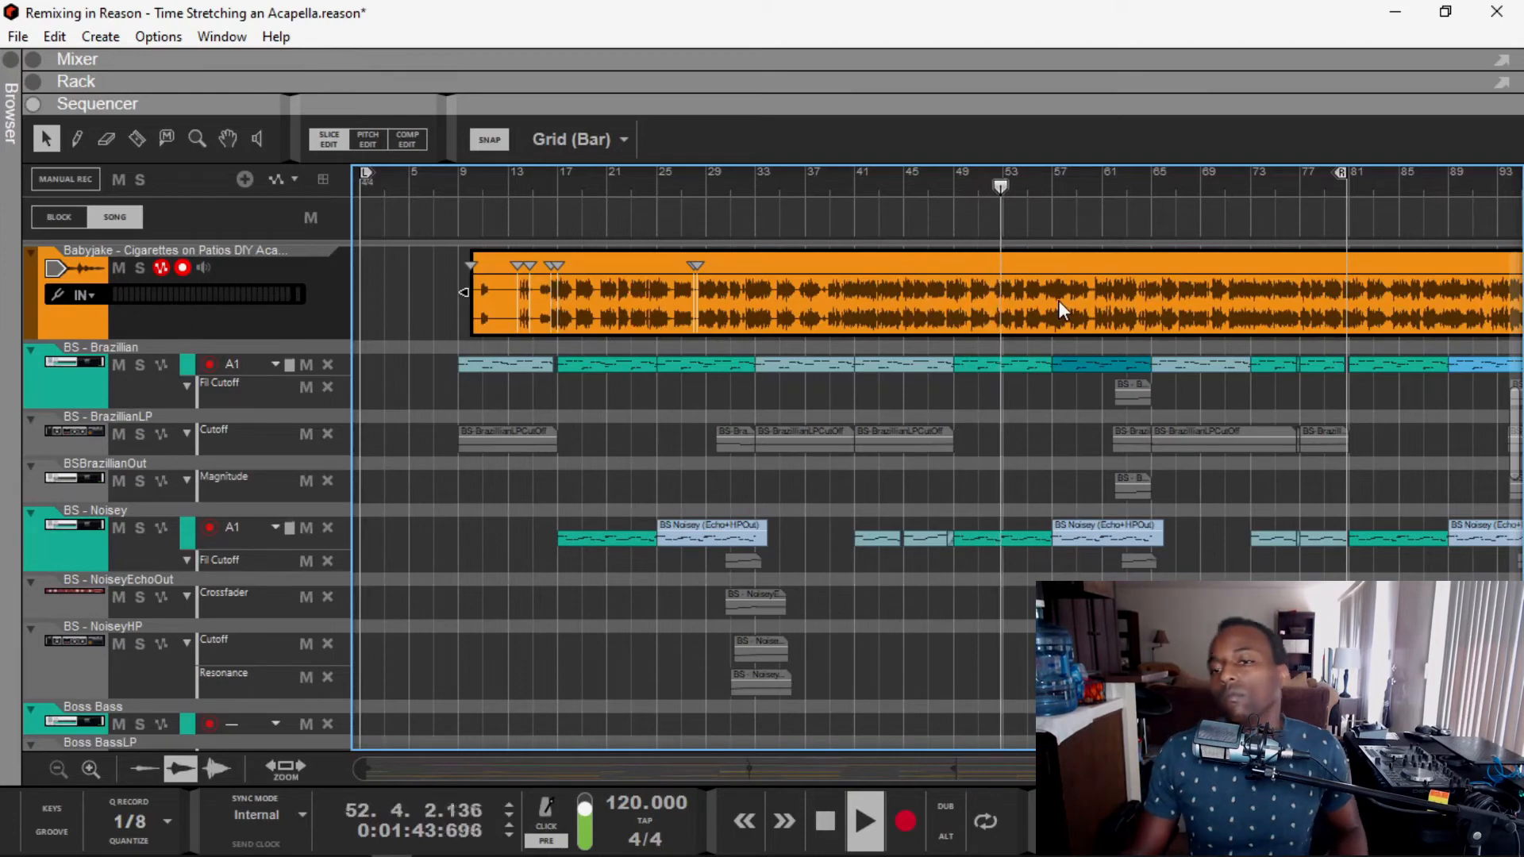
scroll(1059, 298, down, 1)
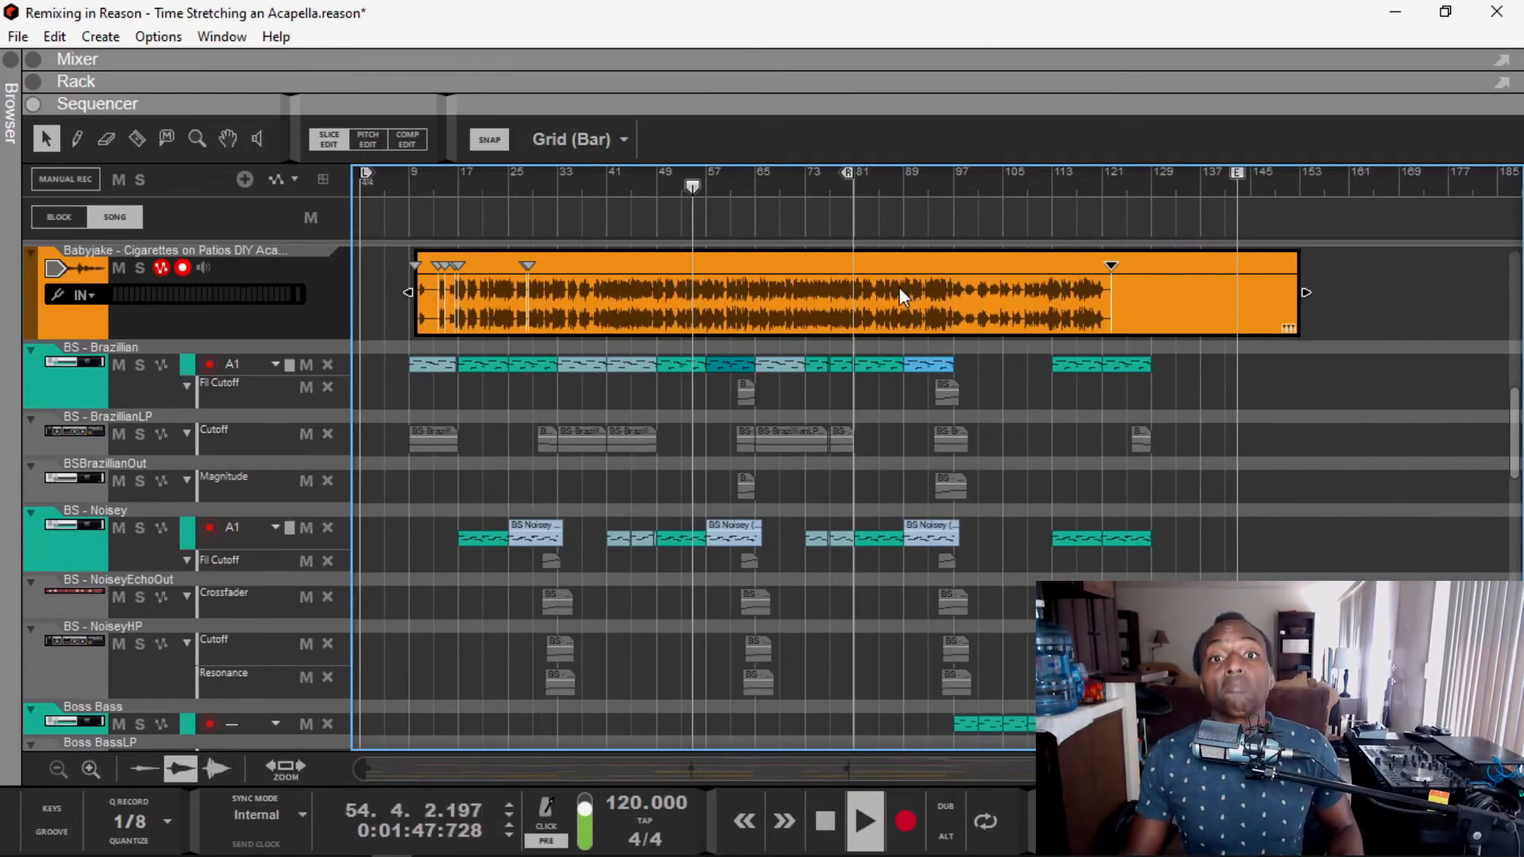
scroll(899, 288, up, 4)
scroll(898, 287, down, 2)
scroll(899, 287, right, 2)
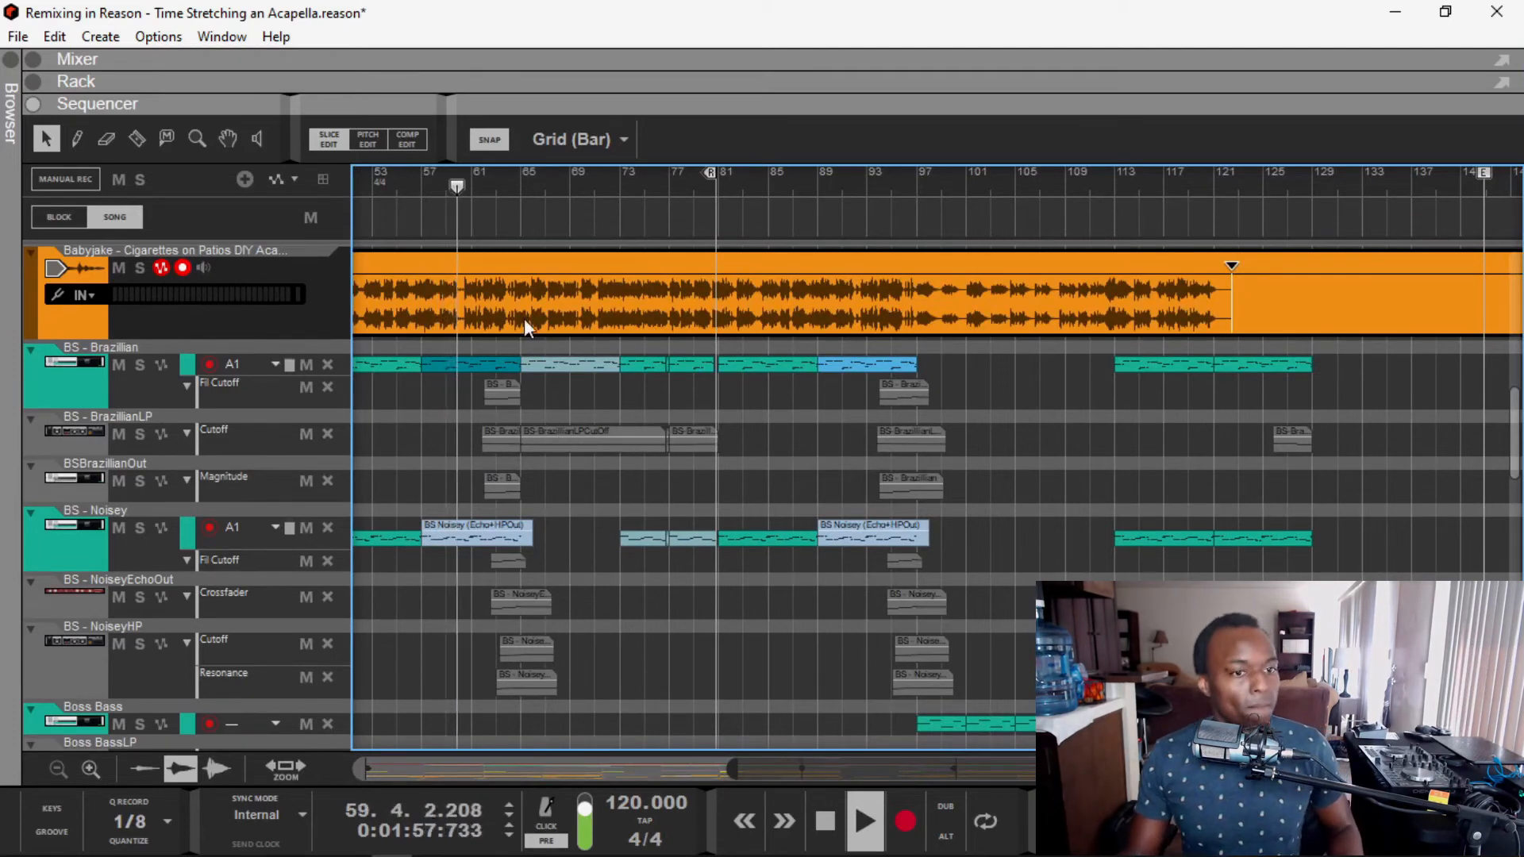
Step: Draw two slice markers in the acapella's silent gap in bar 60, at about 60.1.4 and 60.2.2
scroll(524, 317, down, 2)
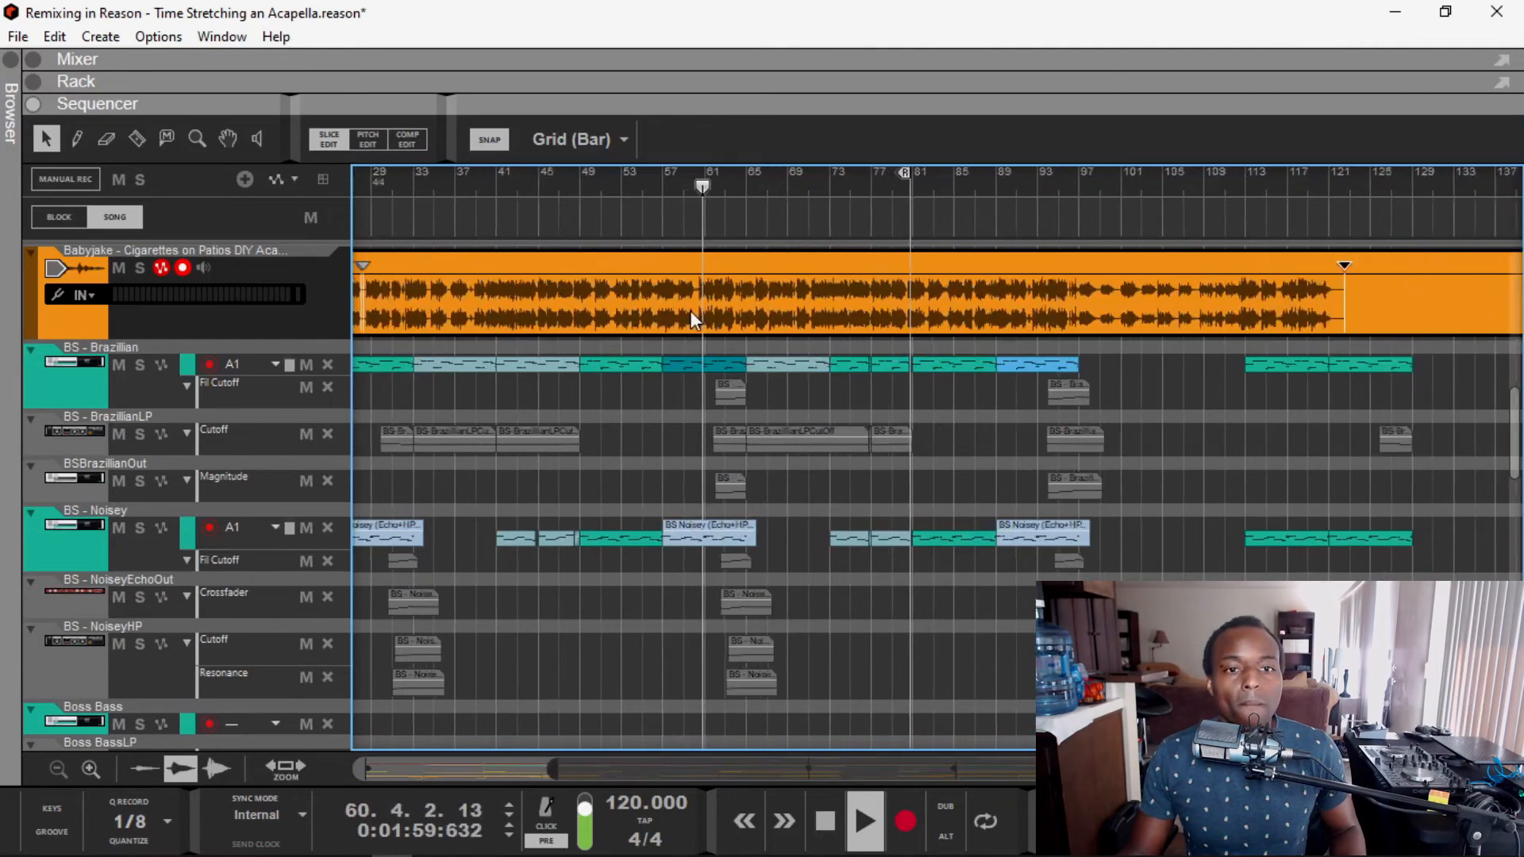
scroll(689, 311, up, 5)
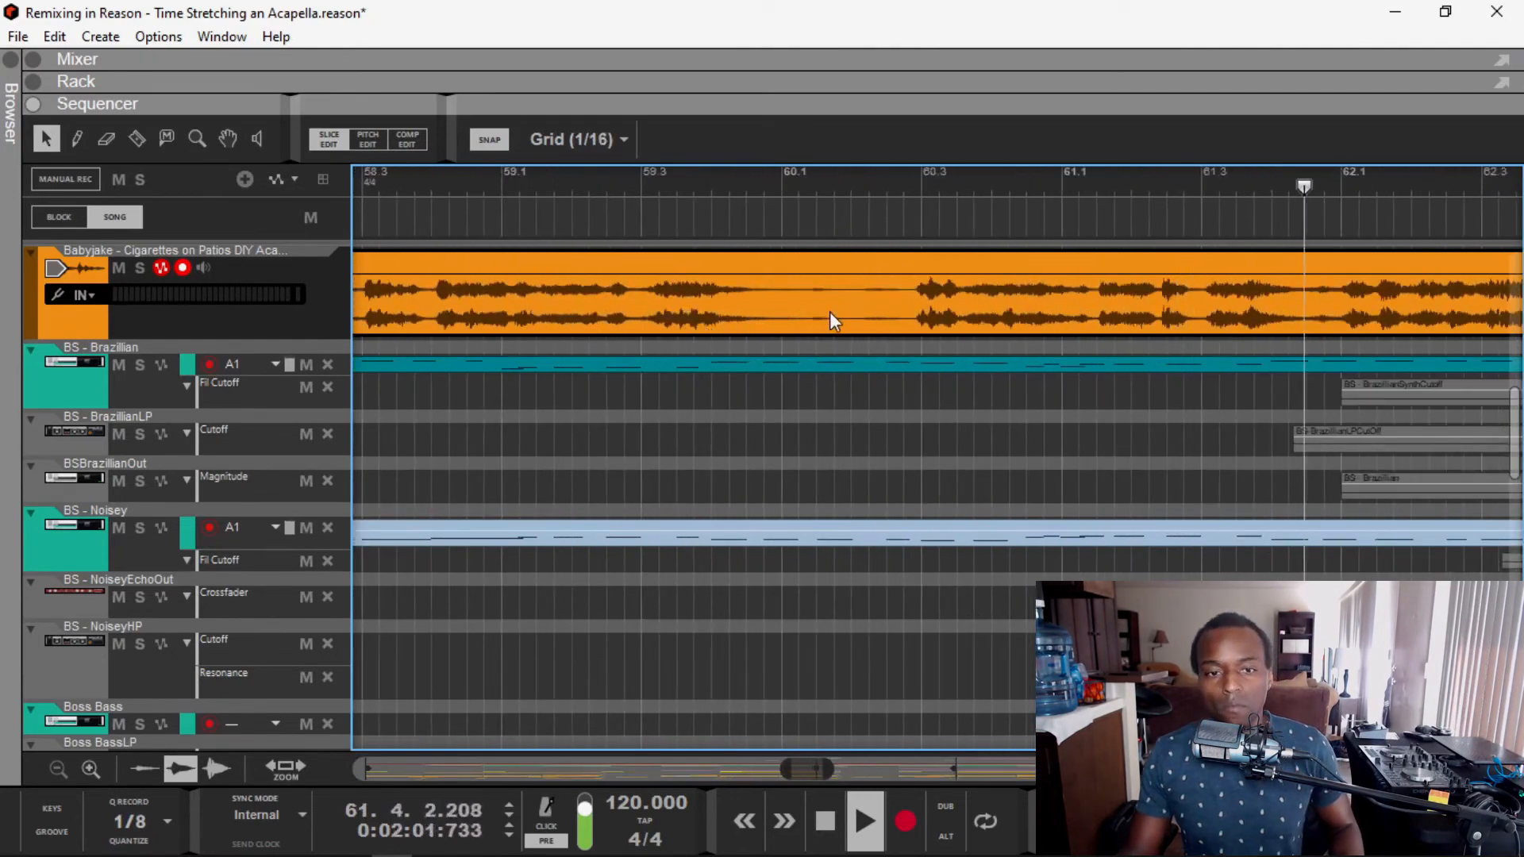
key(w)
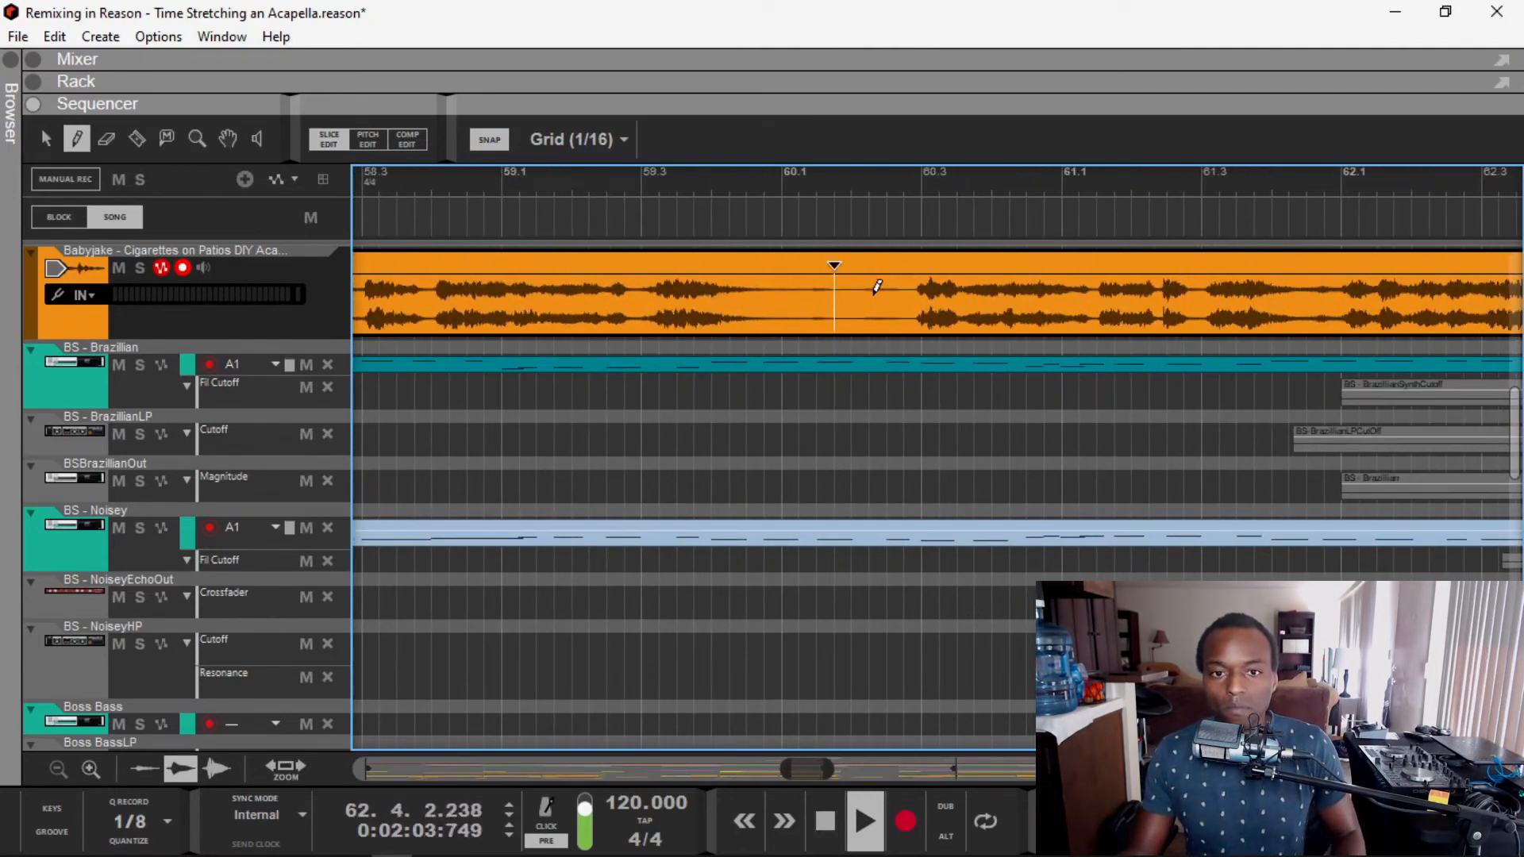
scroll(924, 273, up, 2)
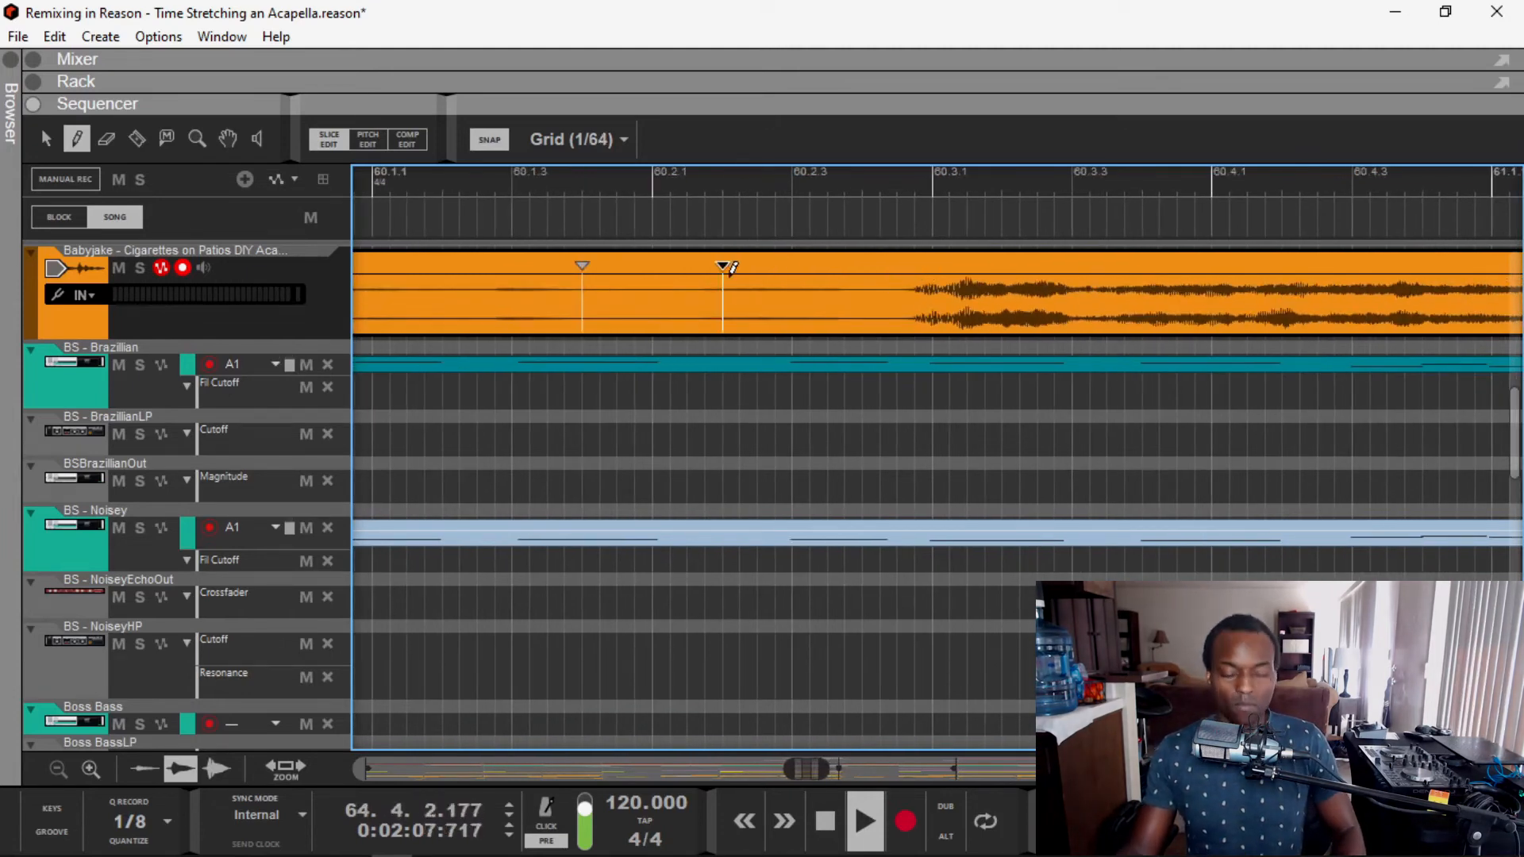
Step: Replay bar 60 and shift the second slice marker in the gap slightly earlier, to just before 60.2.2
key(q)
click(712, 195)
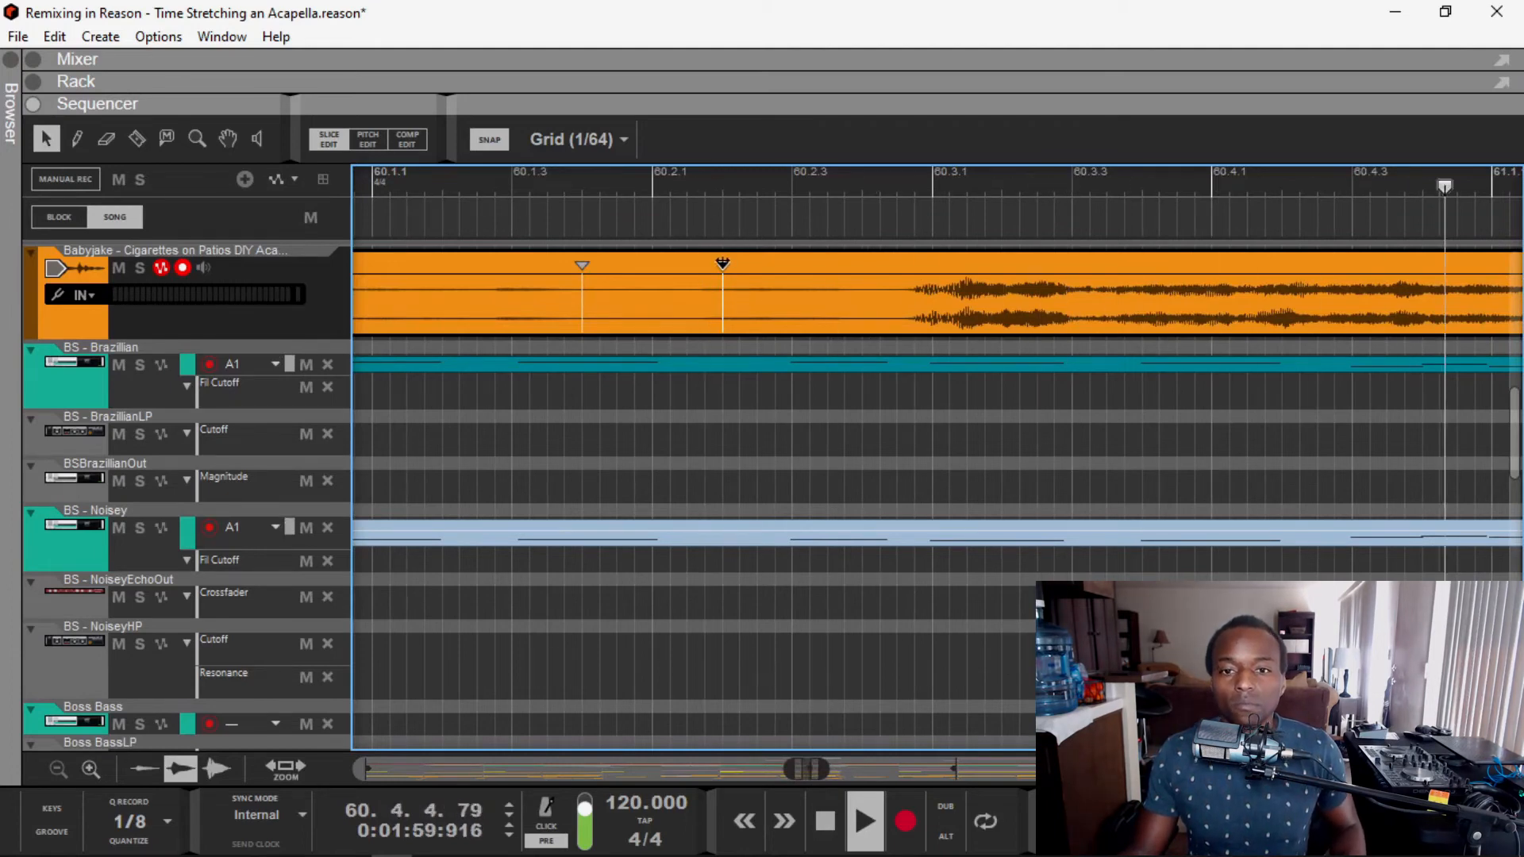
drag(722, 263, 735, 262)
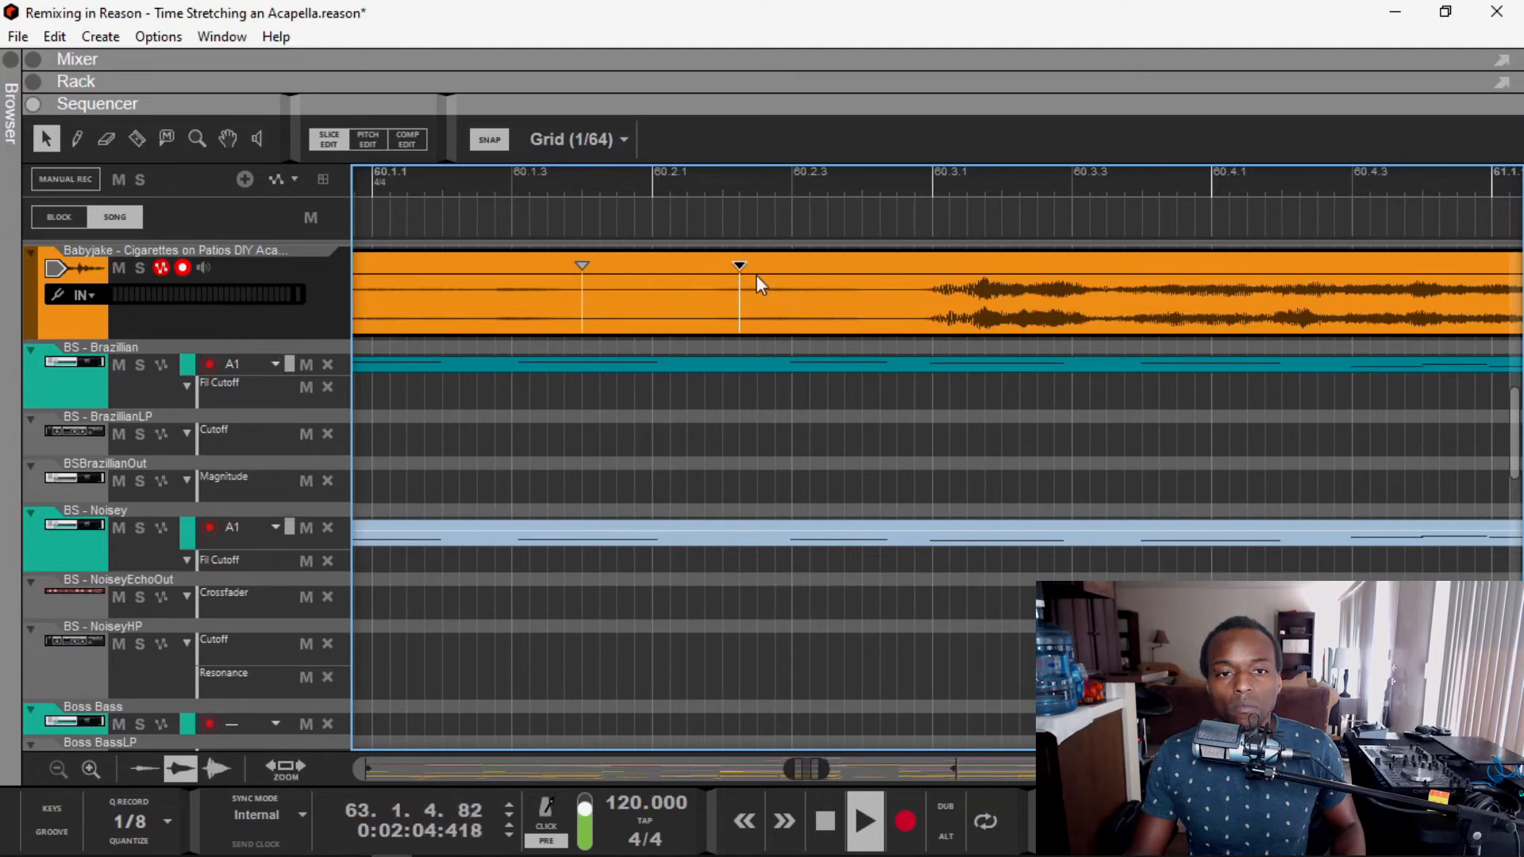
click(732, 183)
drag(738, 264, 683, 263)
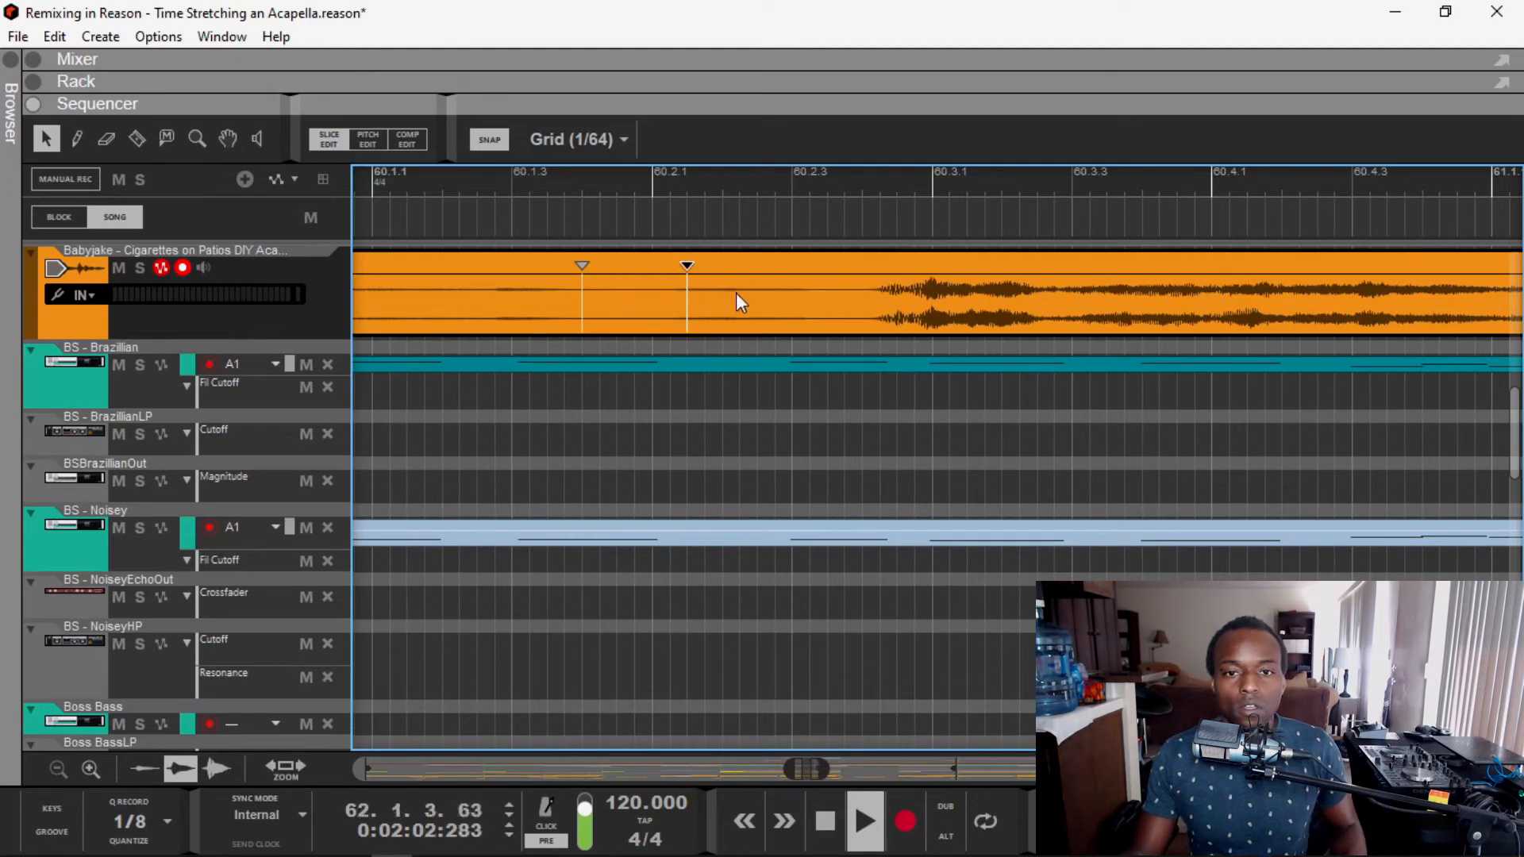
drag(686, 266, 704, 266)
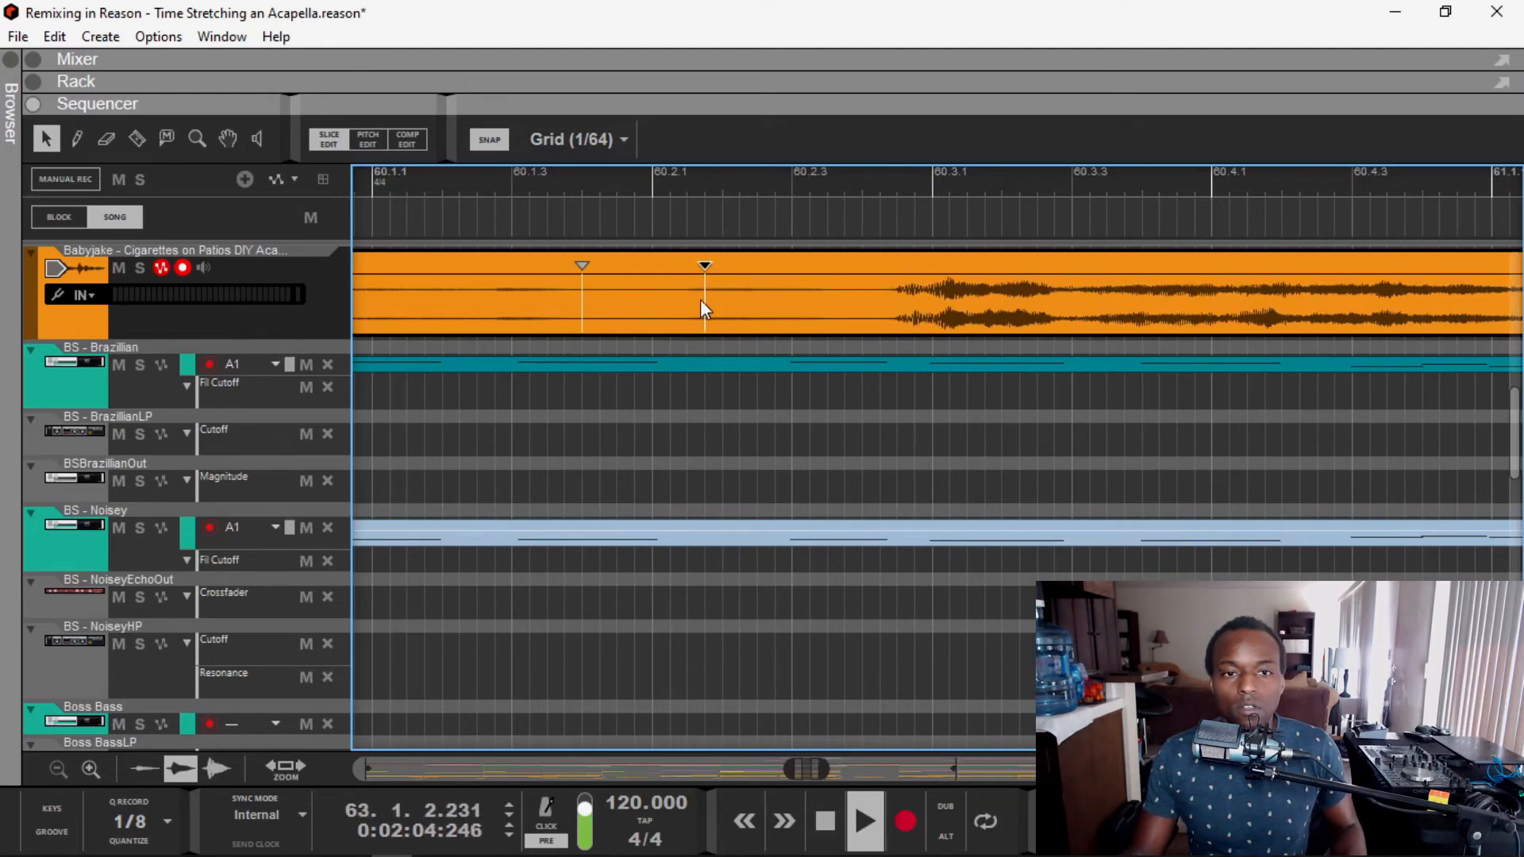
click(667, 194)
Step: Listen to the acapella against the song from about bar 60 to 70 and check the vocal phrases' alignment
scroll(902, 296, down, 6)
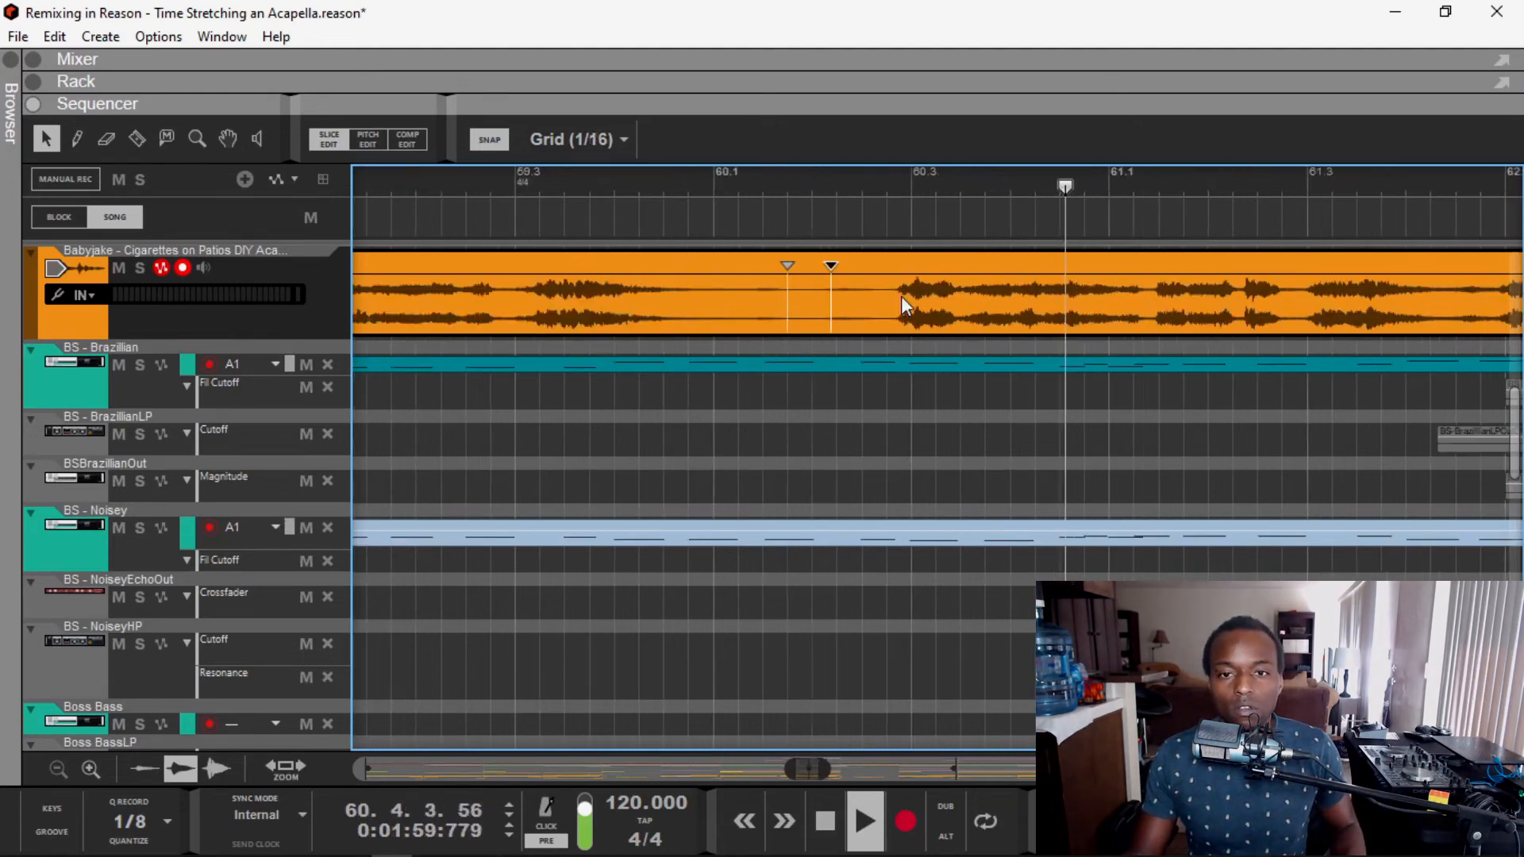
scroll(902, 297, down, 3)
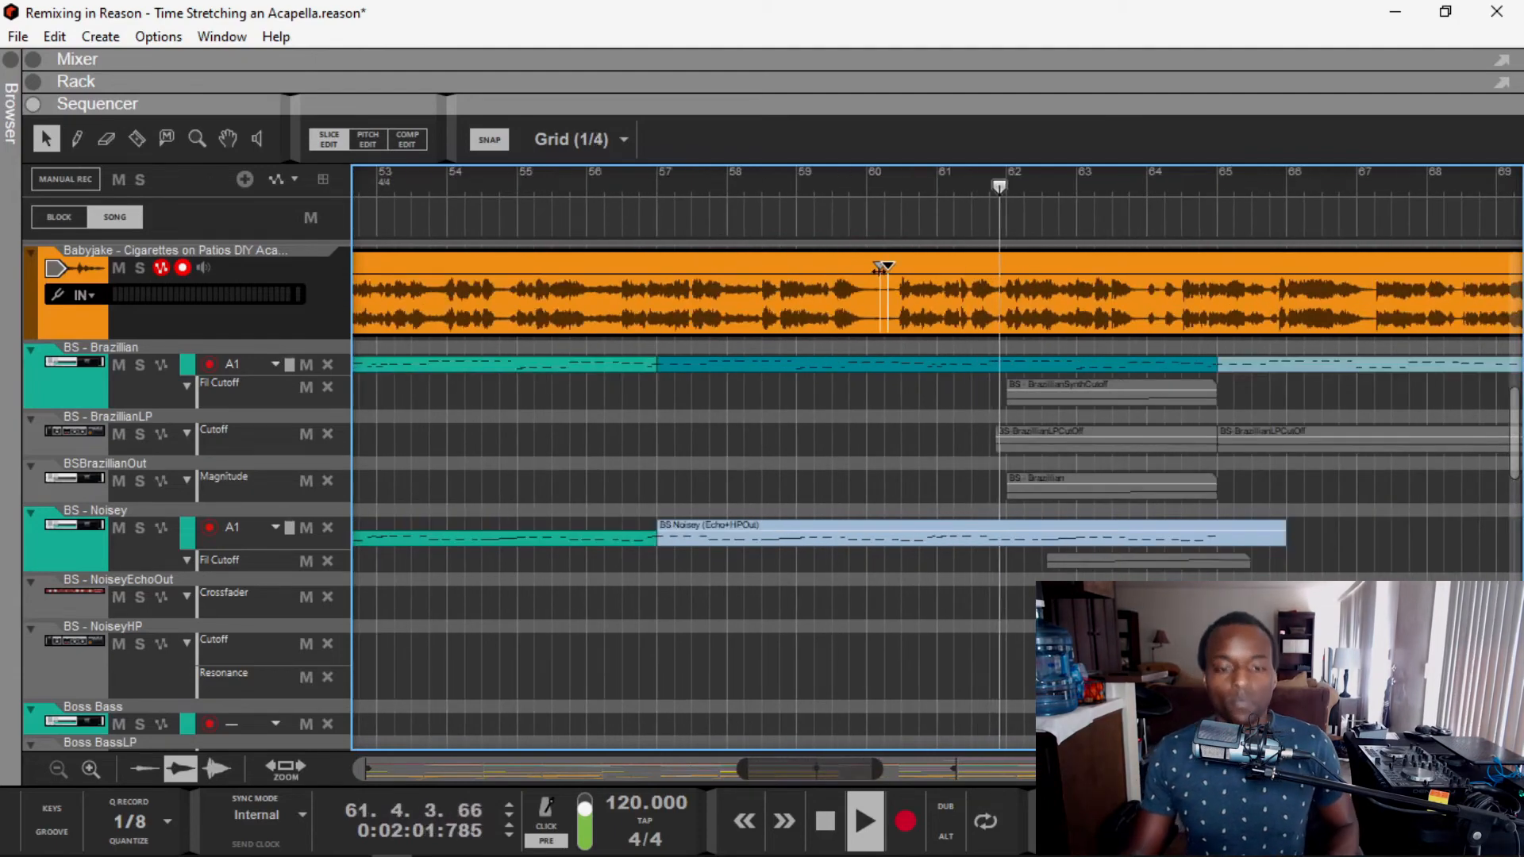
key(space)
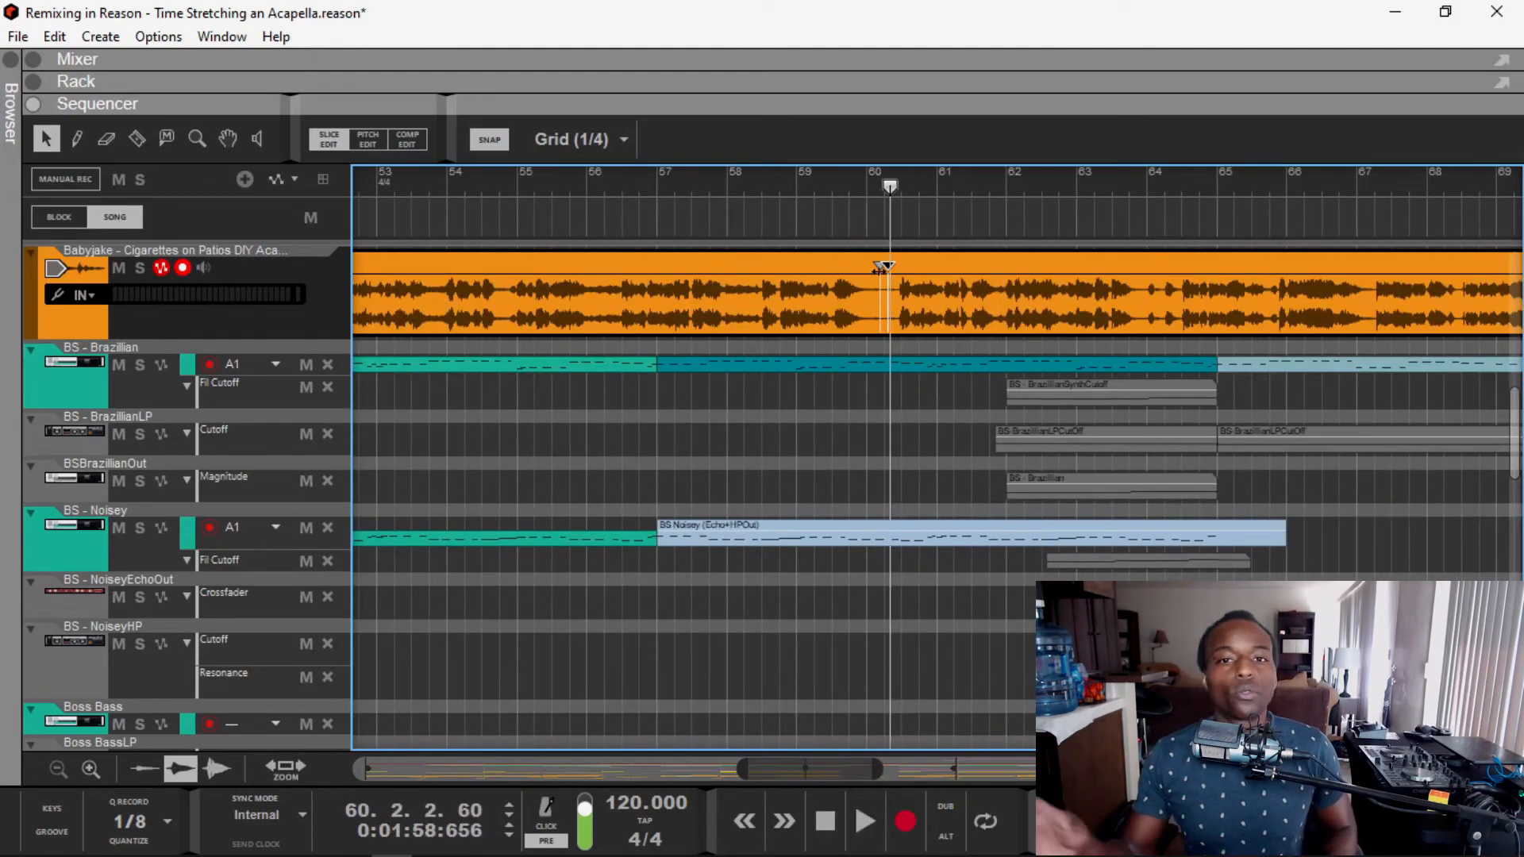
key(space)
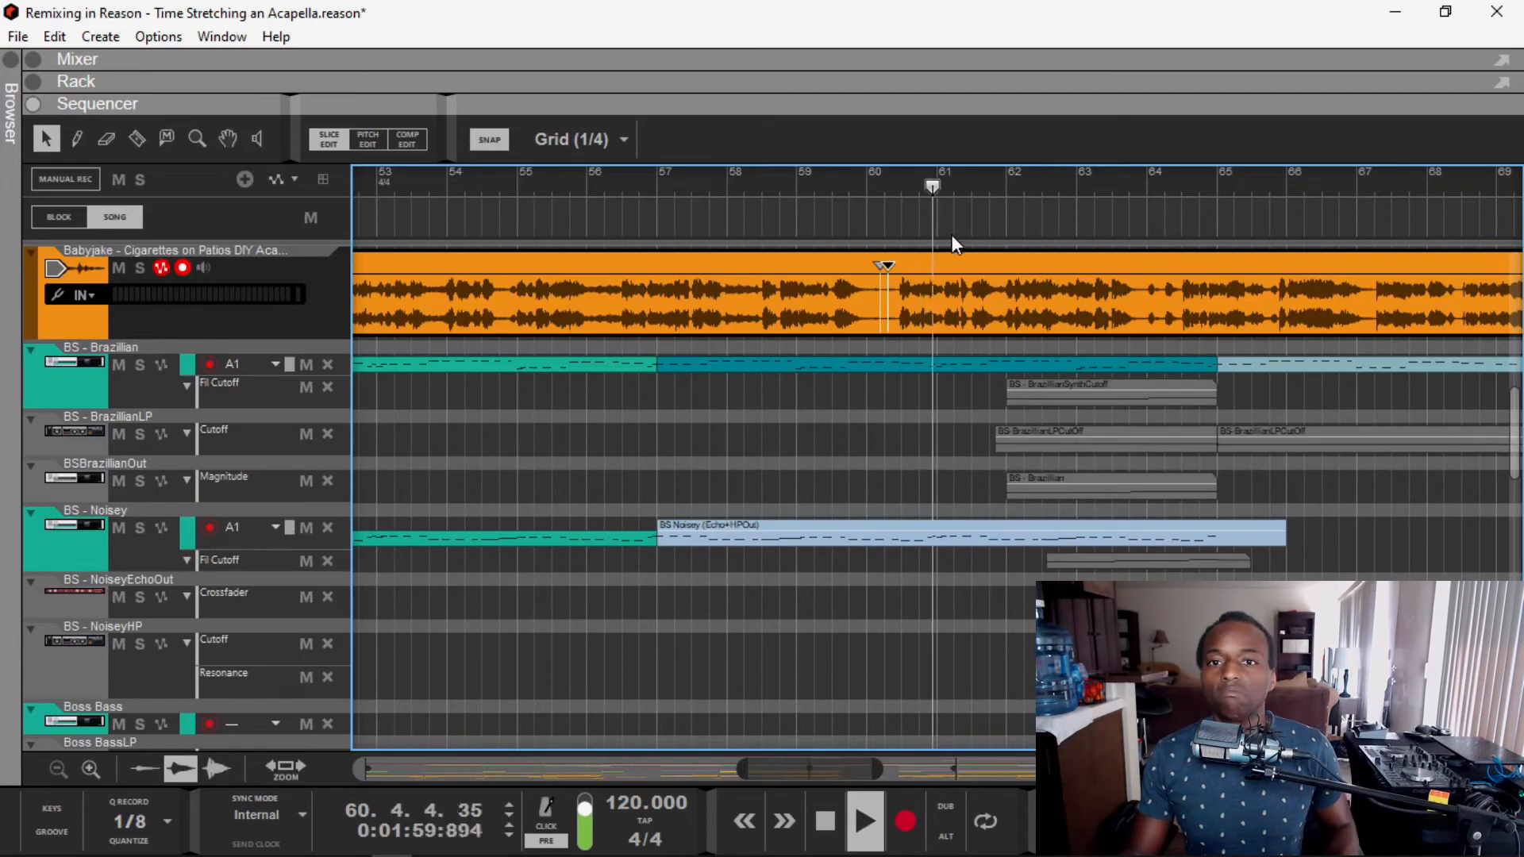
scroll(951, 235, down, 2)
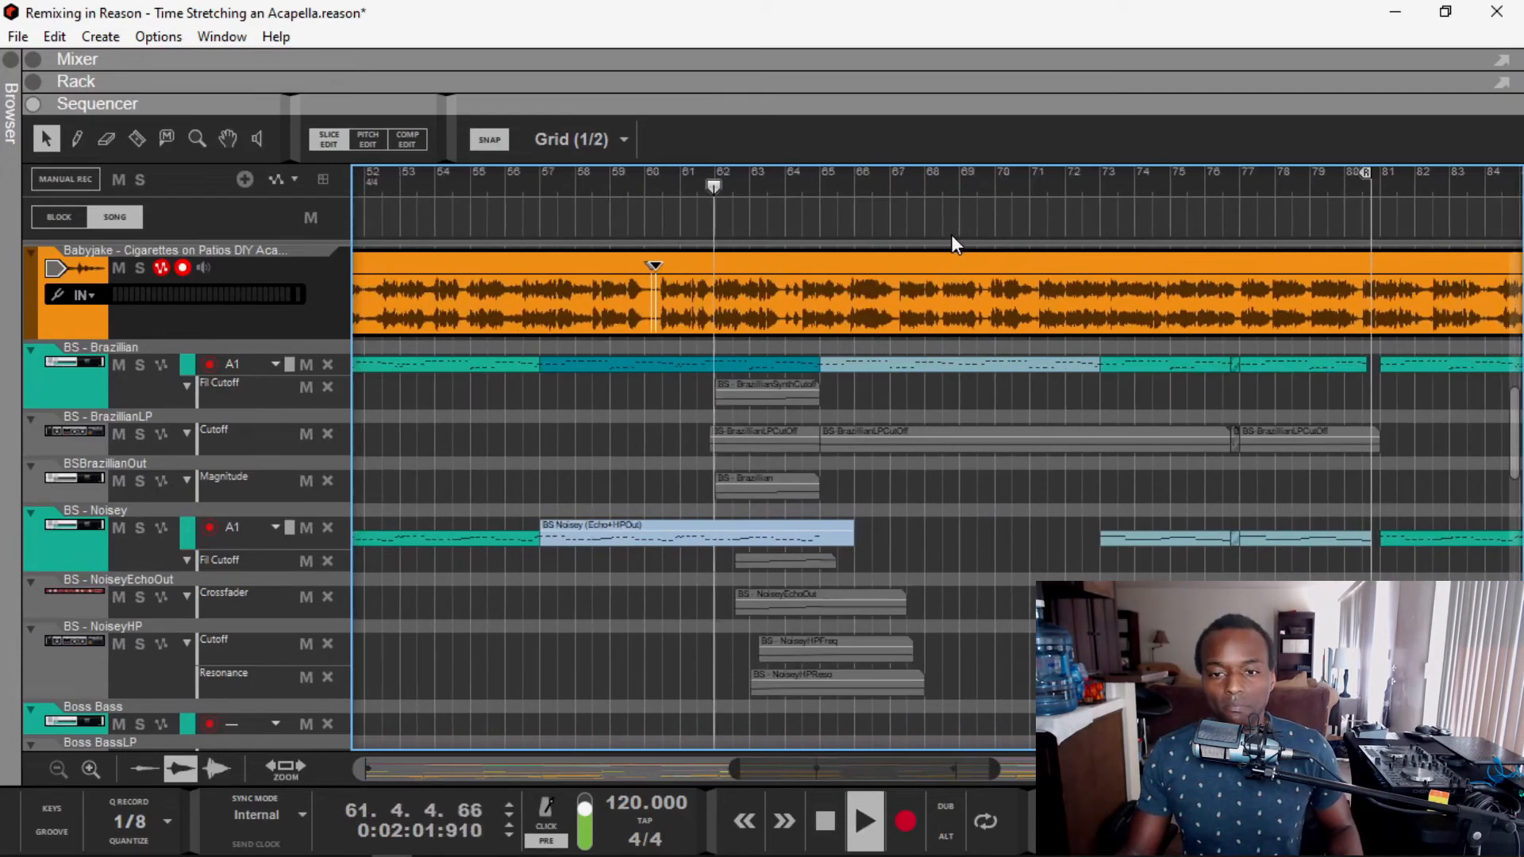
scroll(951, 235, down, 2)
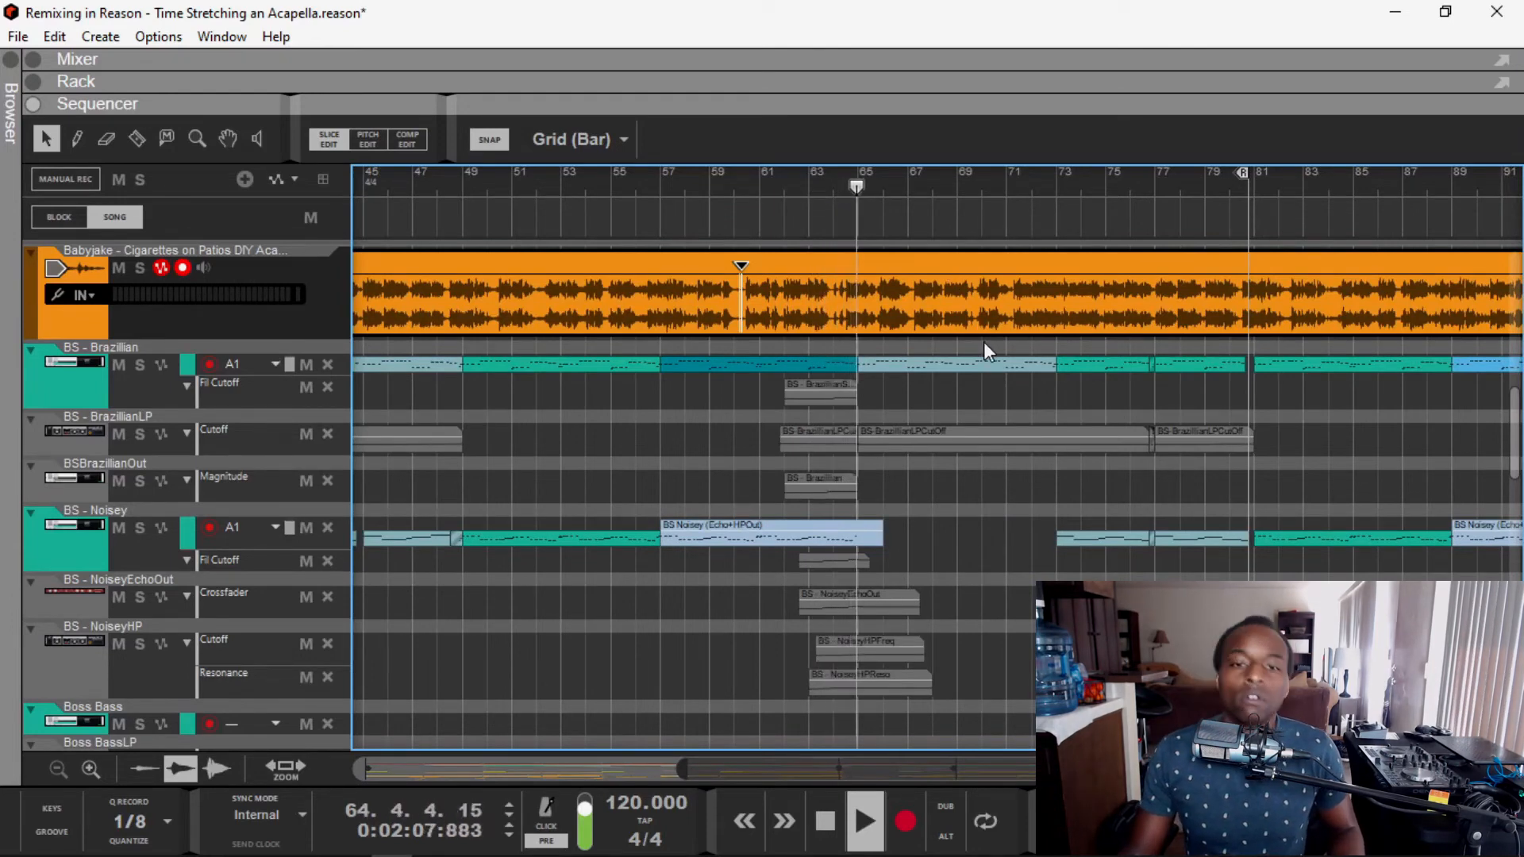
scroll(984, 341, down, 1)
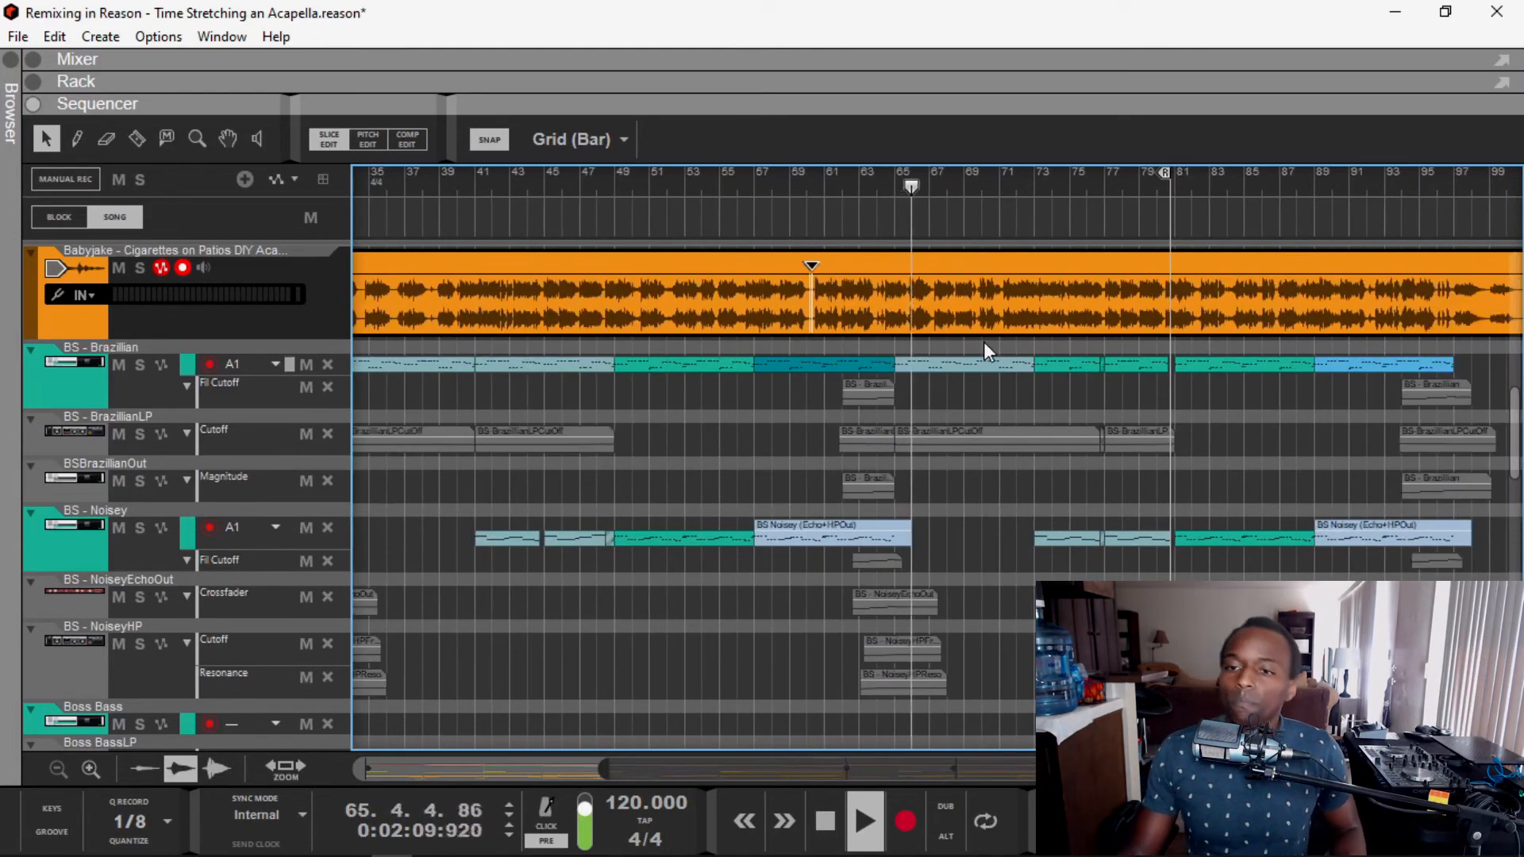
scroll(1170, 251, up, 2)
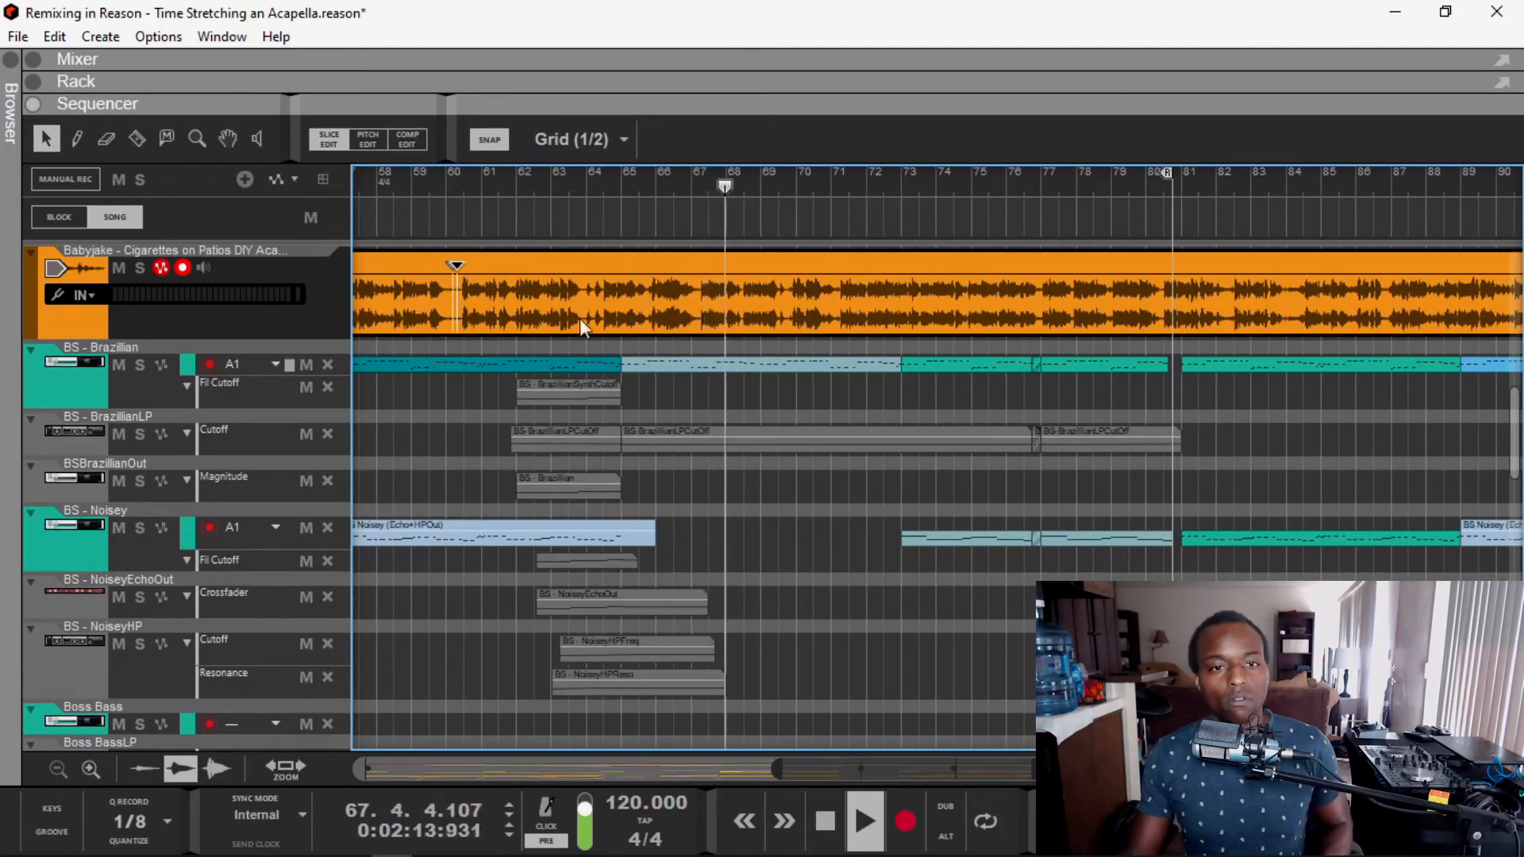
scroll(668, 284, up, 2)
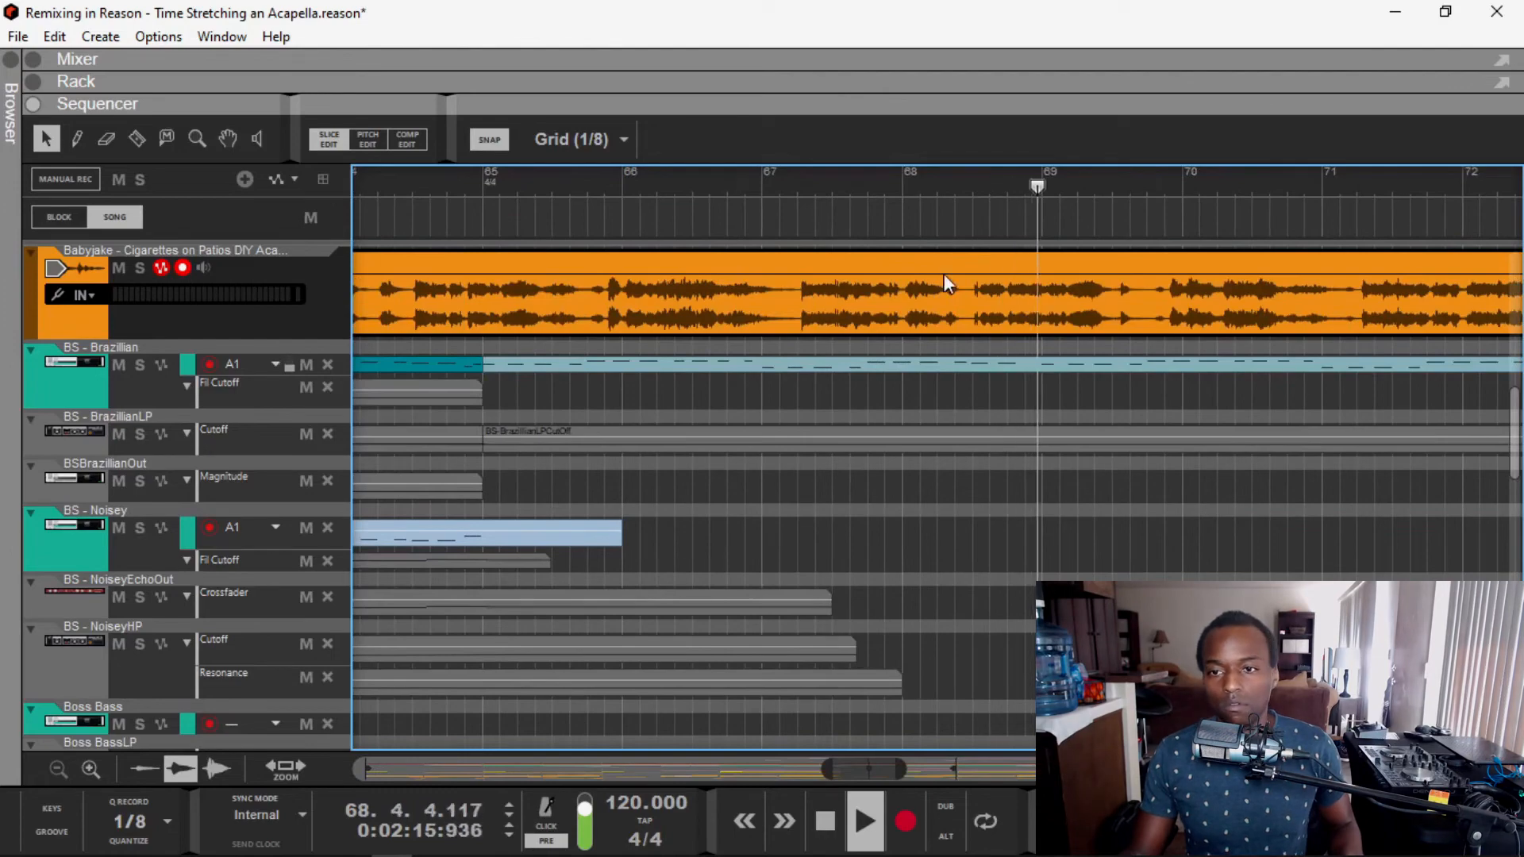
scroll(944, 274, down, 1)
scroll(945, 273, down, 1)
scroll(1050, 270, up, 2)
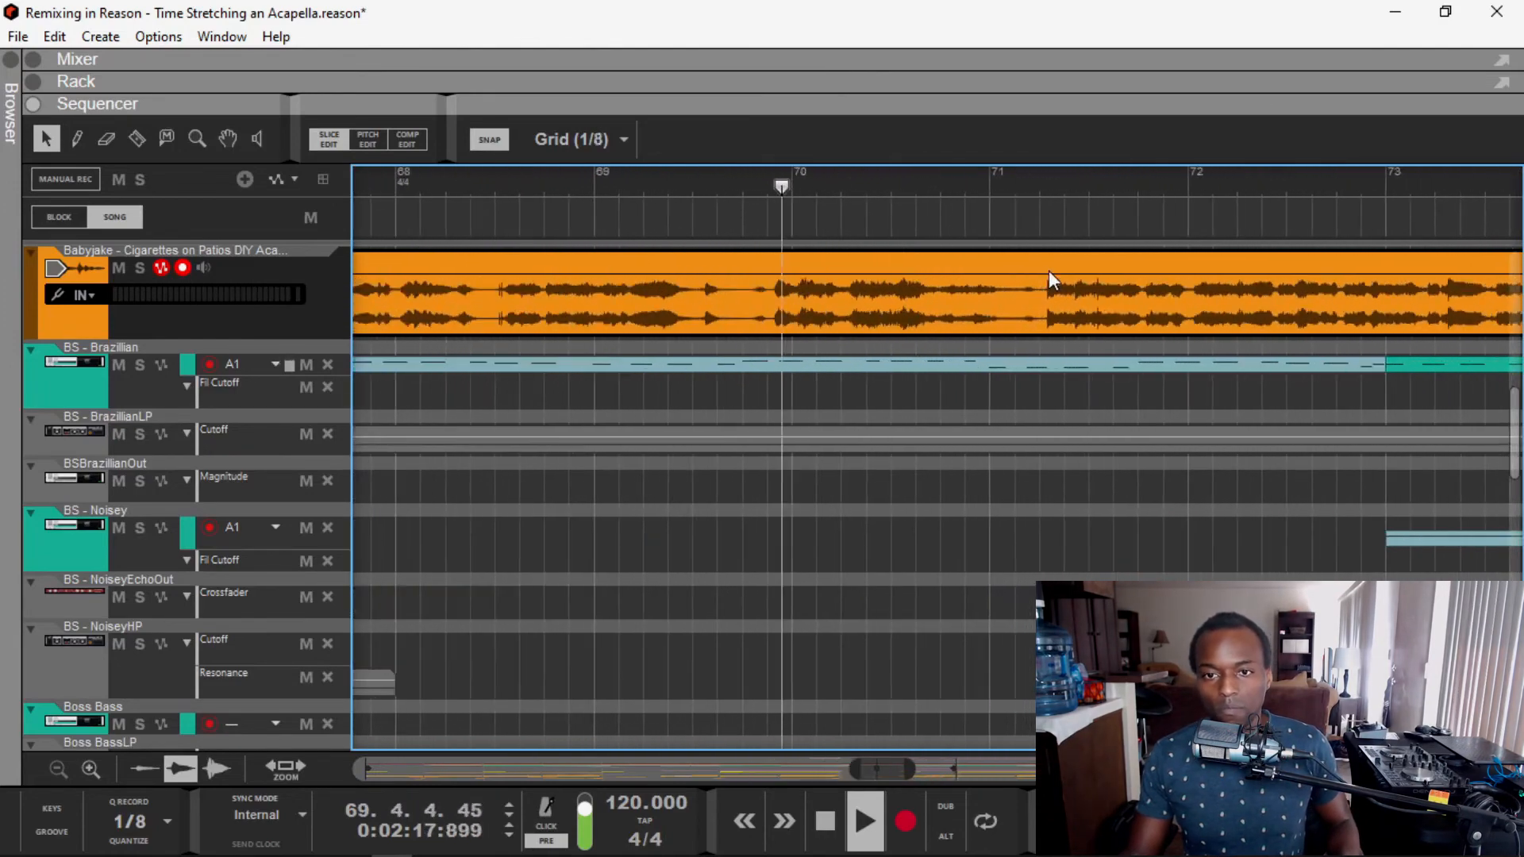
Step: Try adding a slice marker just before the vocal phrase at about bar 71.2
scroll(1016, 407, up, 2)
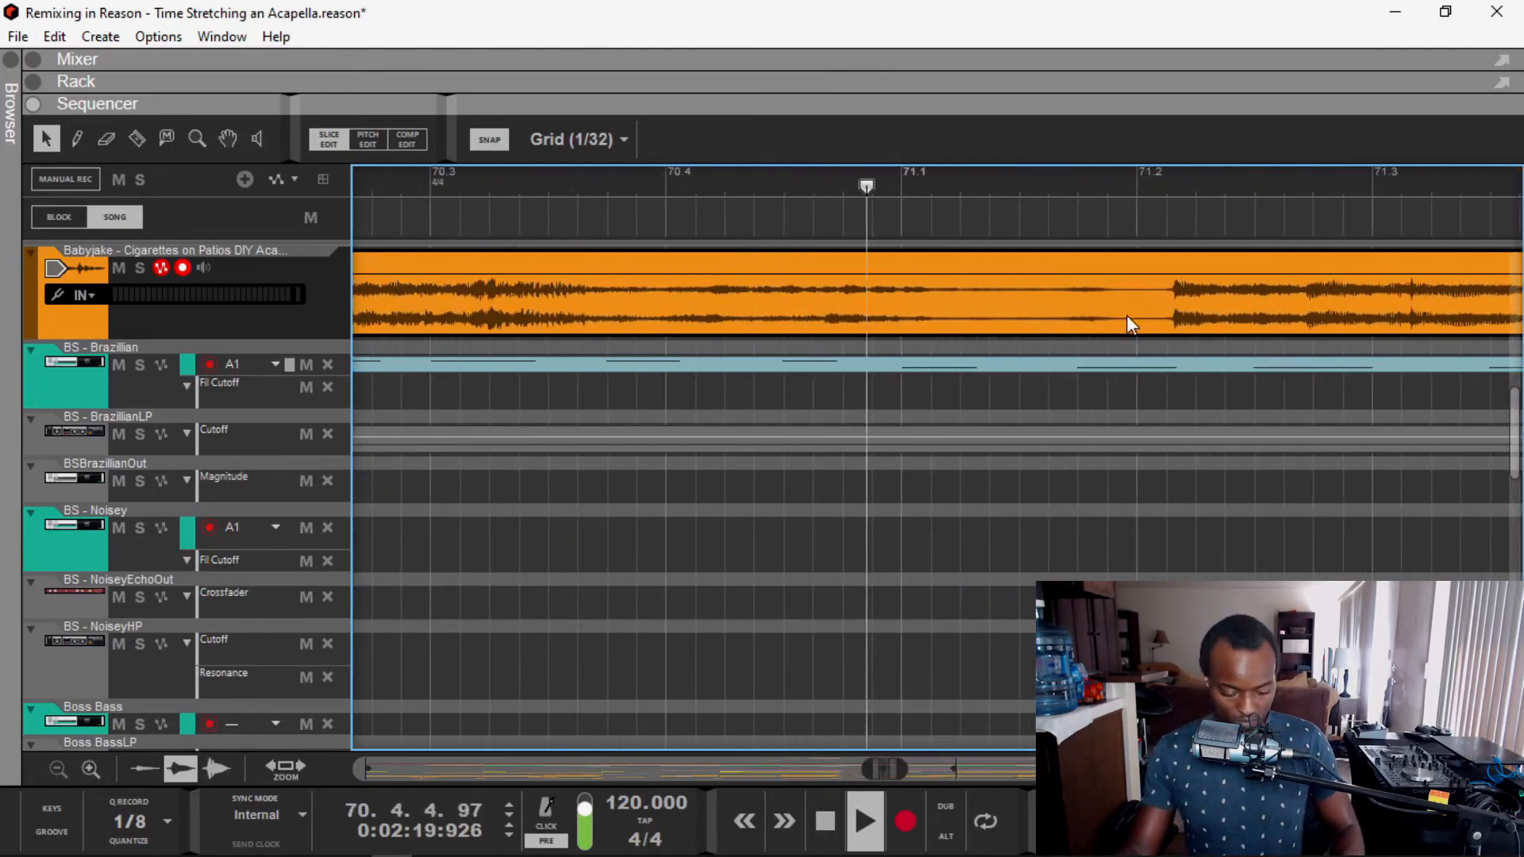
key(w)
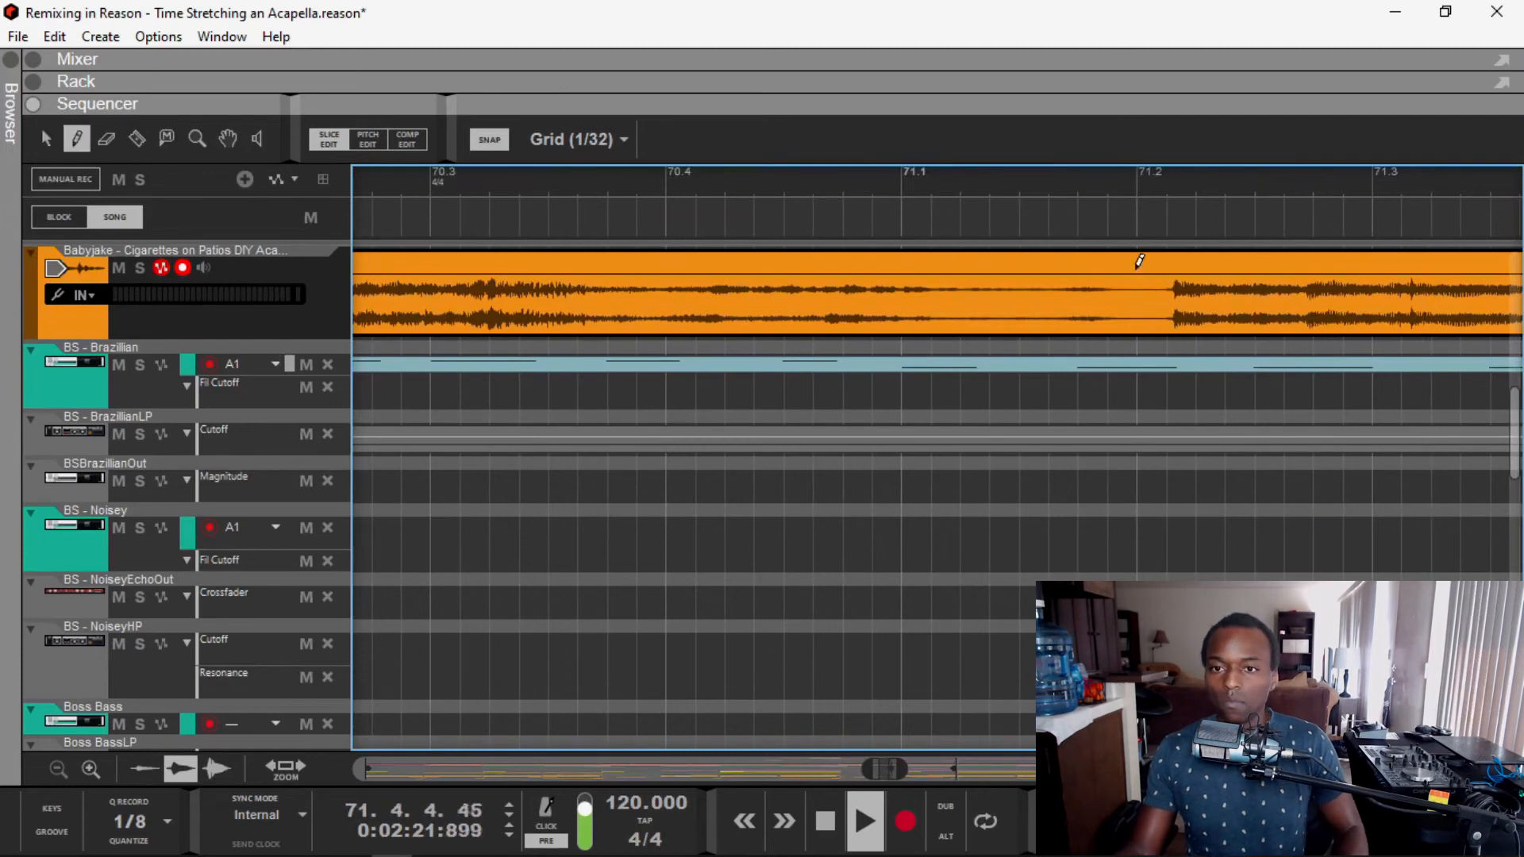
scroll(1143, 268, down, 4)
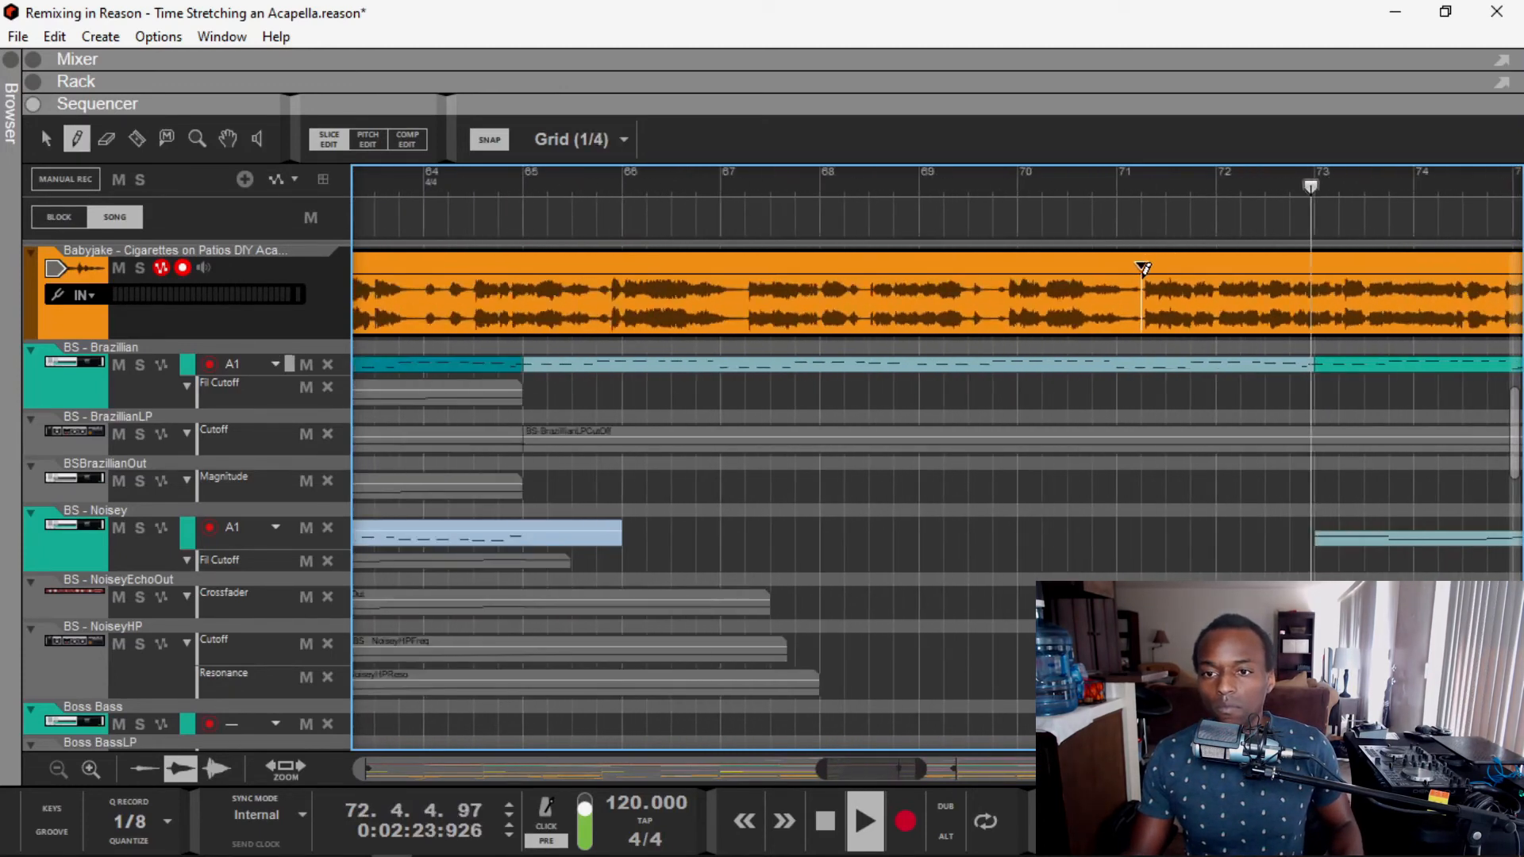
key(space)
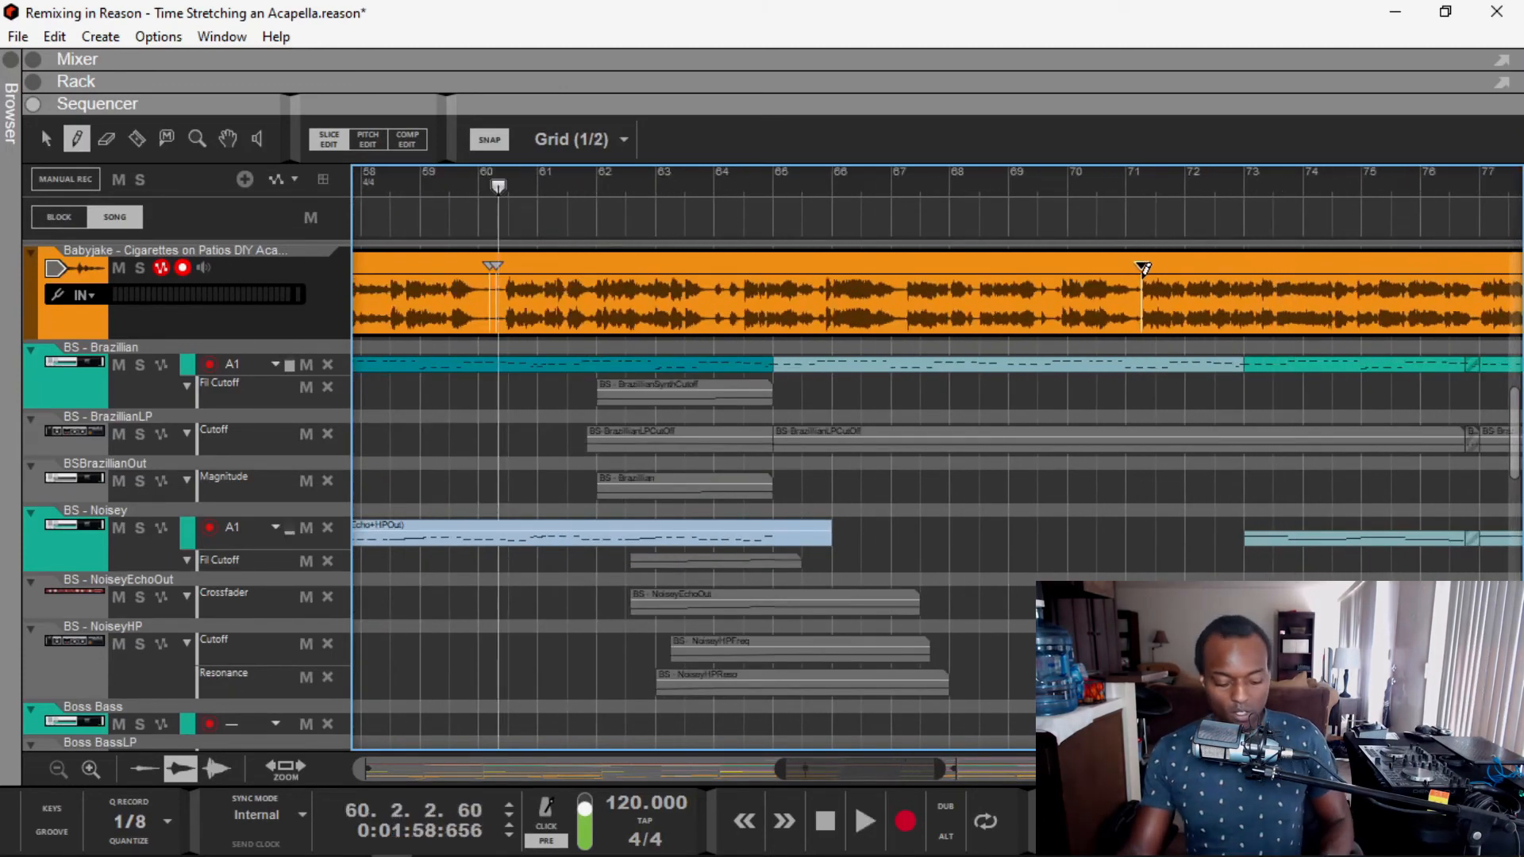
scroll(1233, 266, up, 3)
scroll(1222, 286, down, 6)
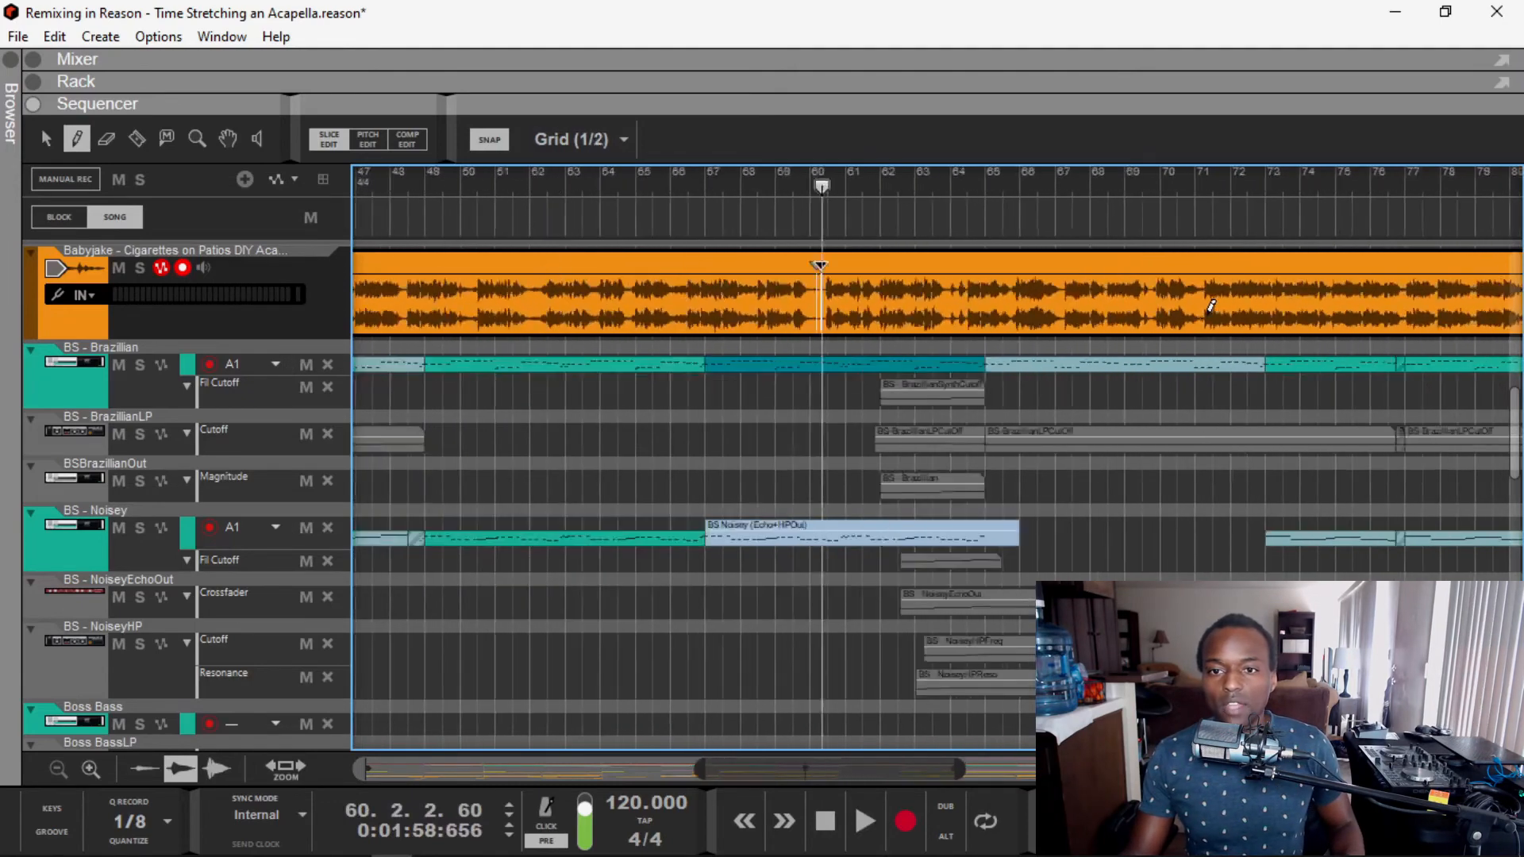
Step: Review the acapella up to its end marker and replay it from about bars 60 and 70 to check its timing
scroll(1212, 306, right, 10)
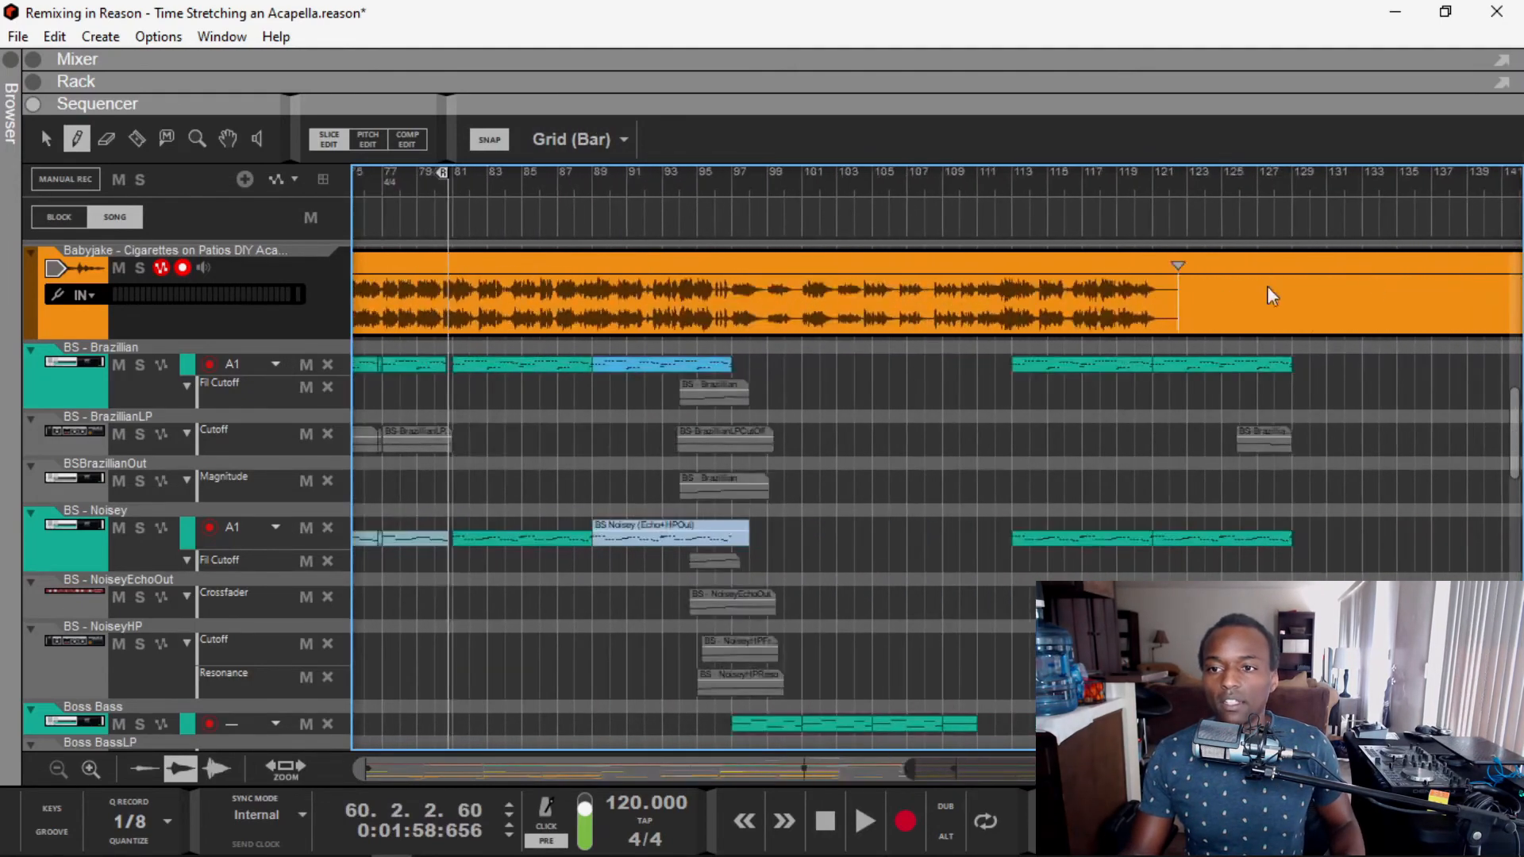
scroll(828, 278, up, 2)
scroll(786, 271, left, 15)
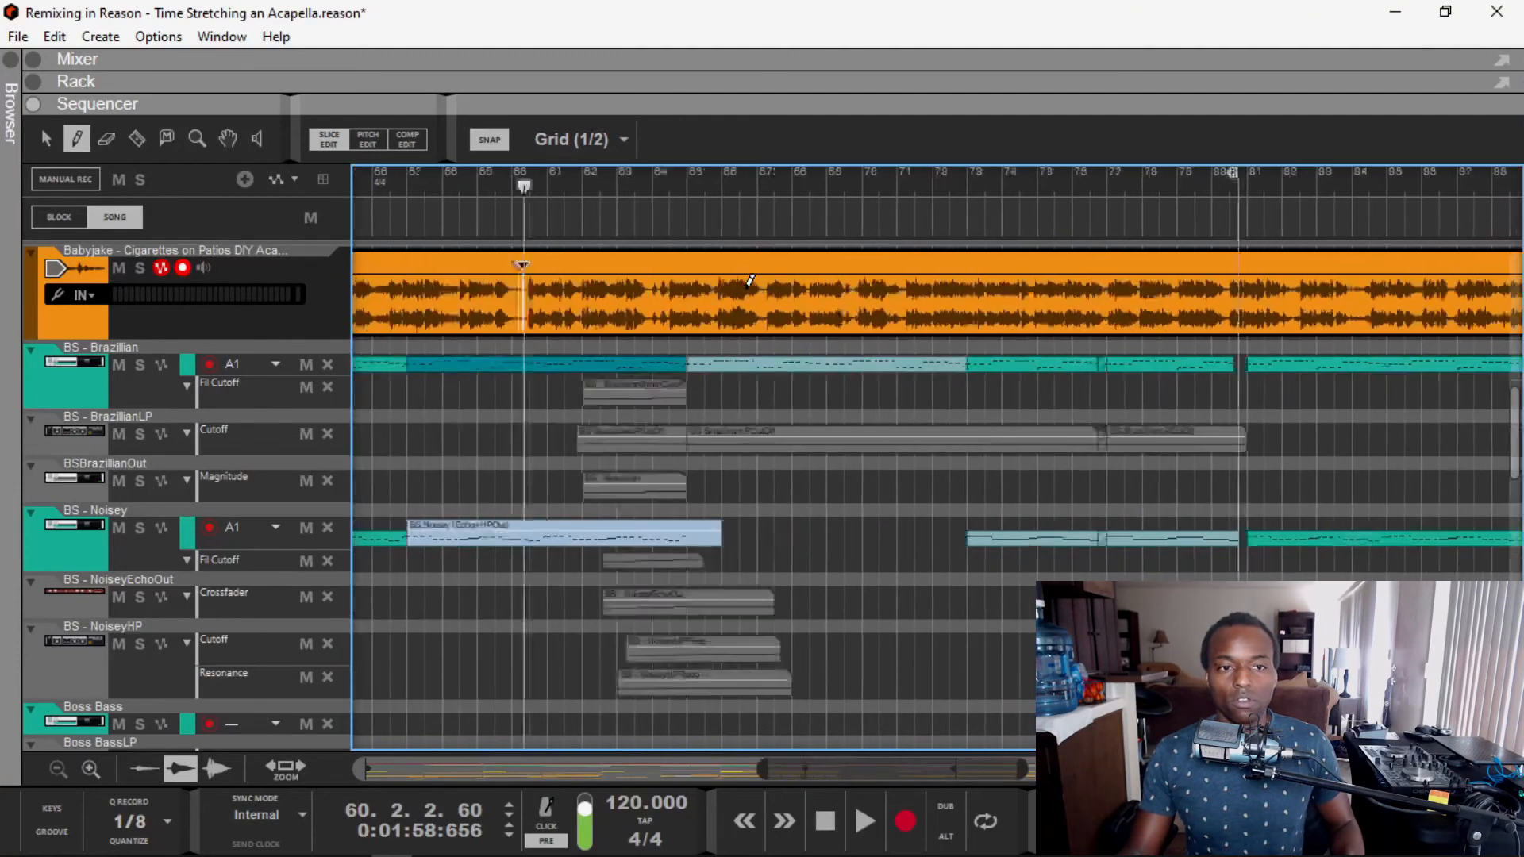
key(space)
scroll(975, 276, right, 7)
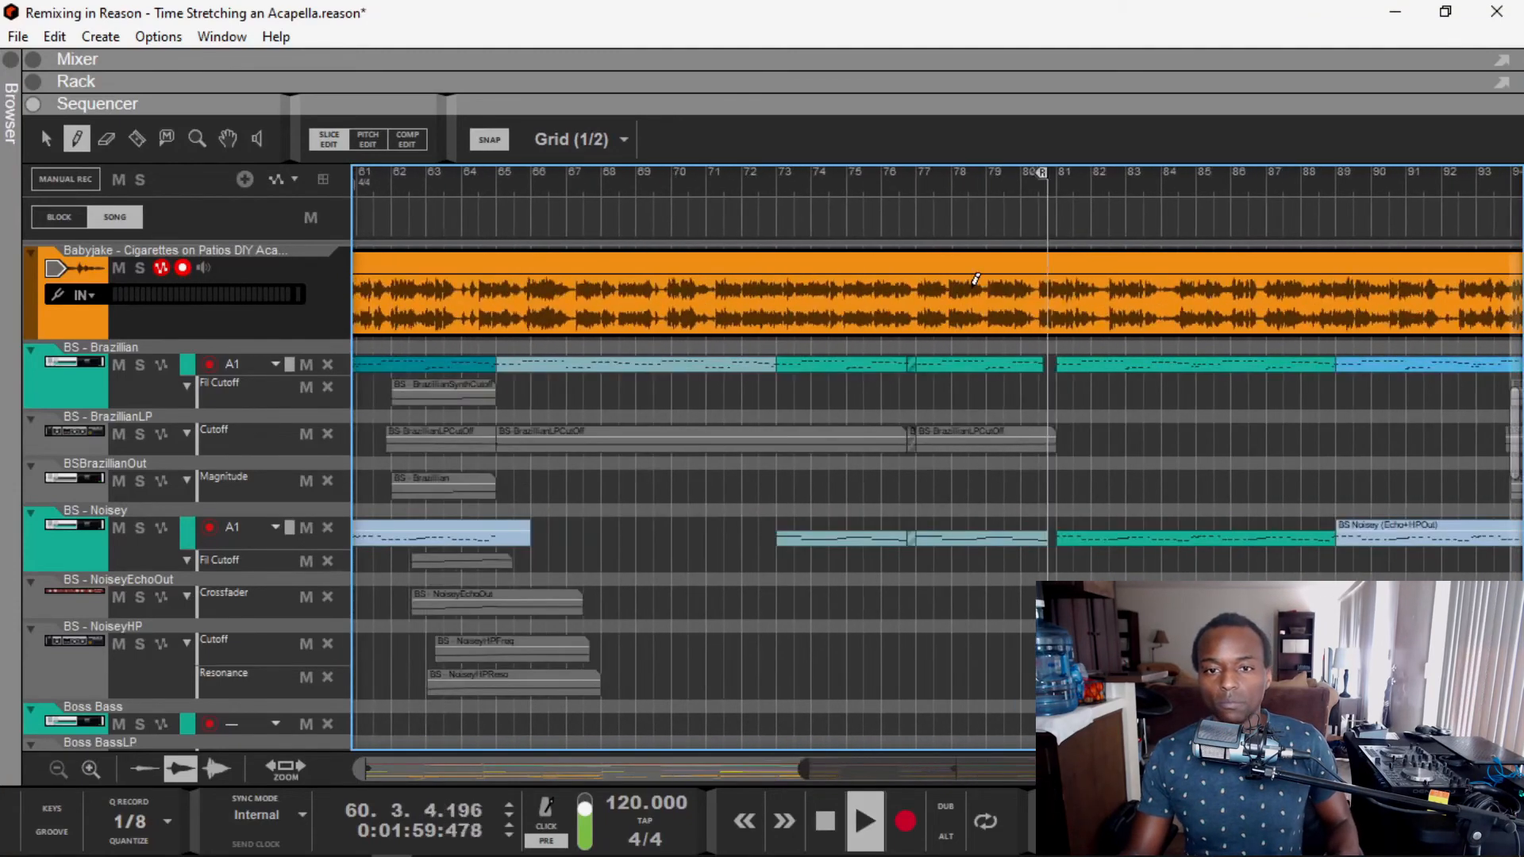
key(space)
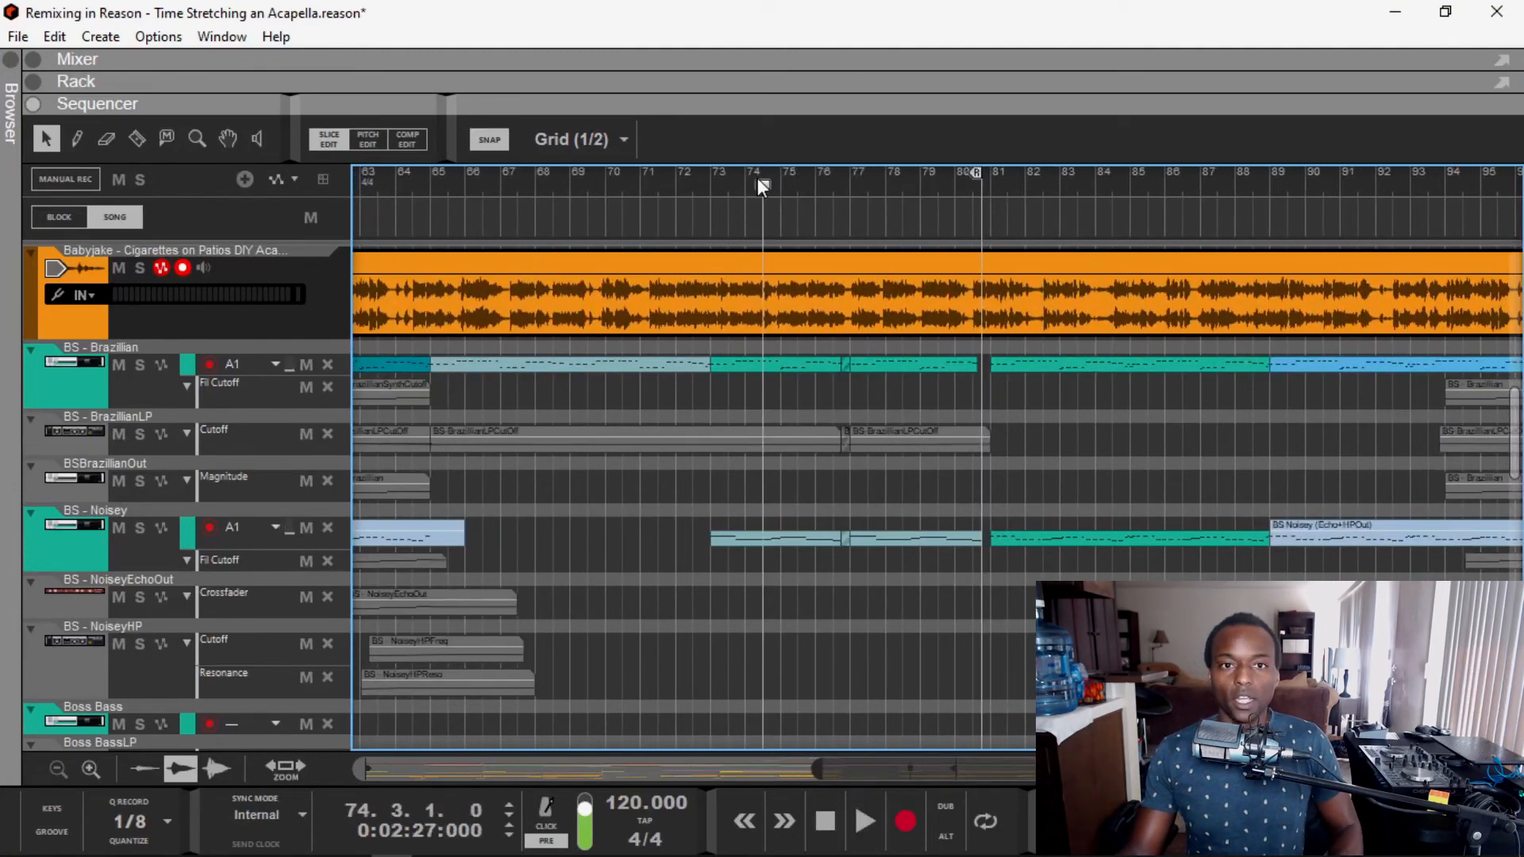
key(space)
click(624, 181)
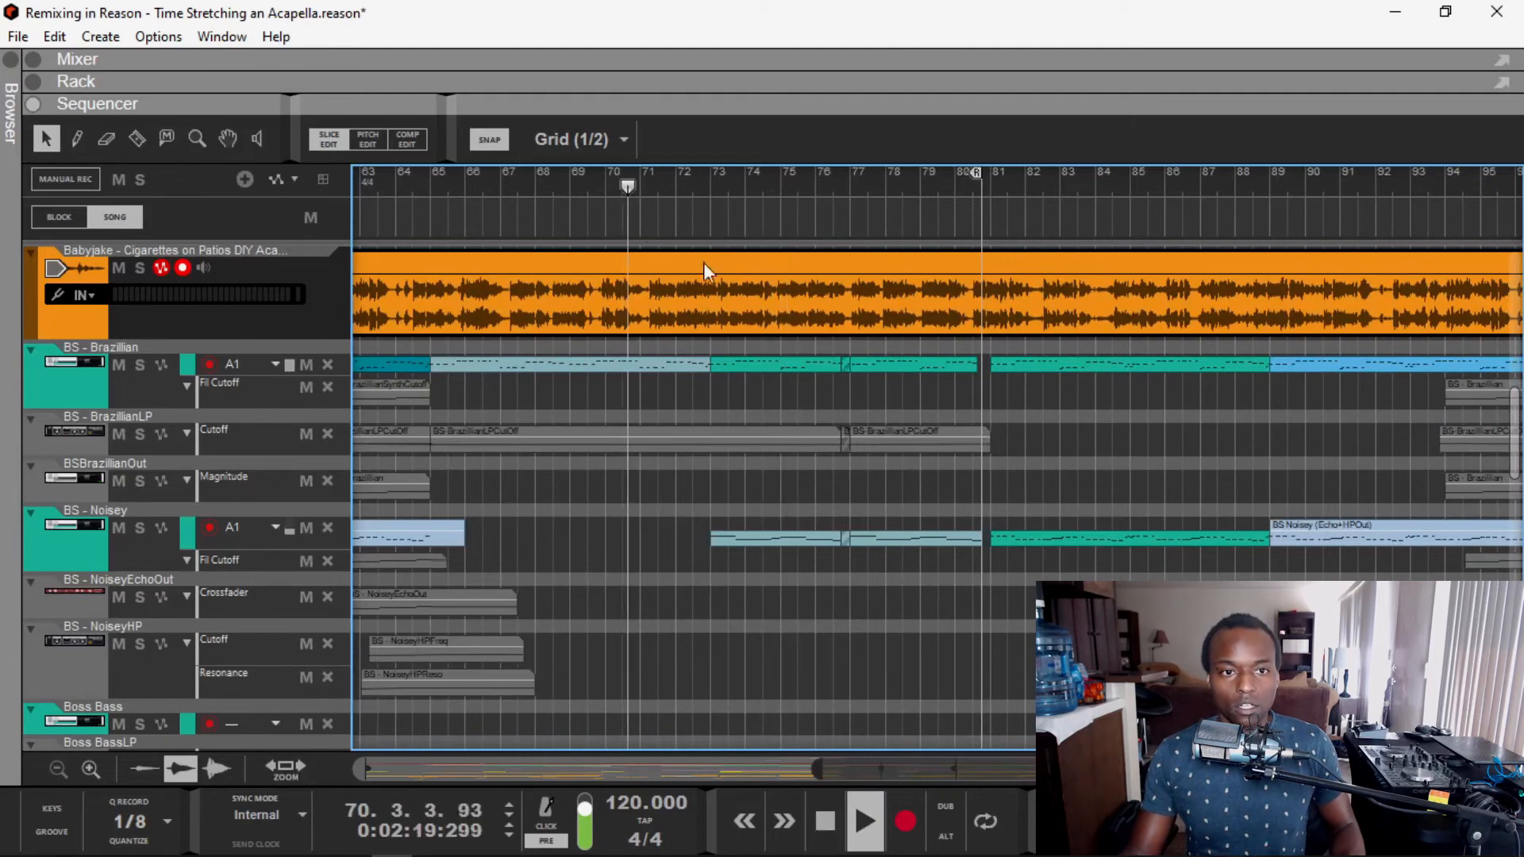
scroll(897, 408, down, 2)
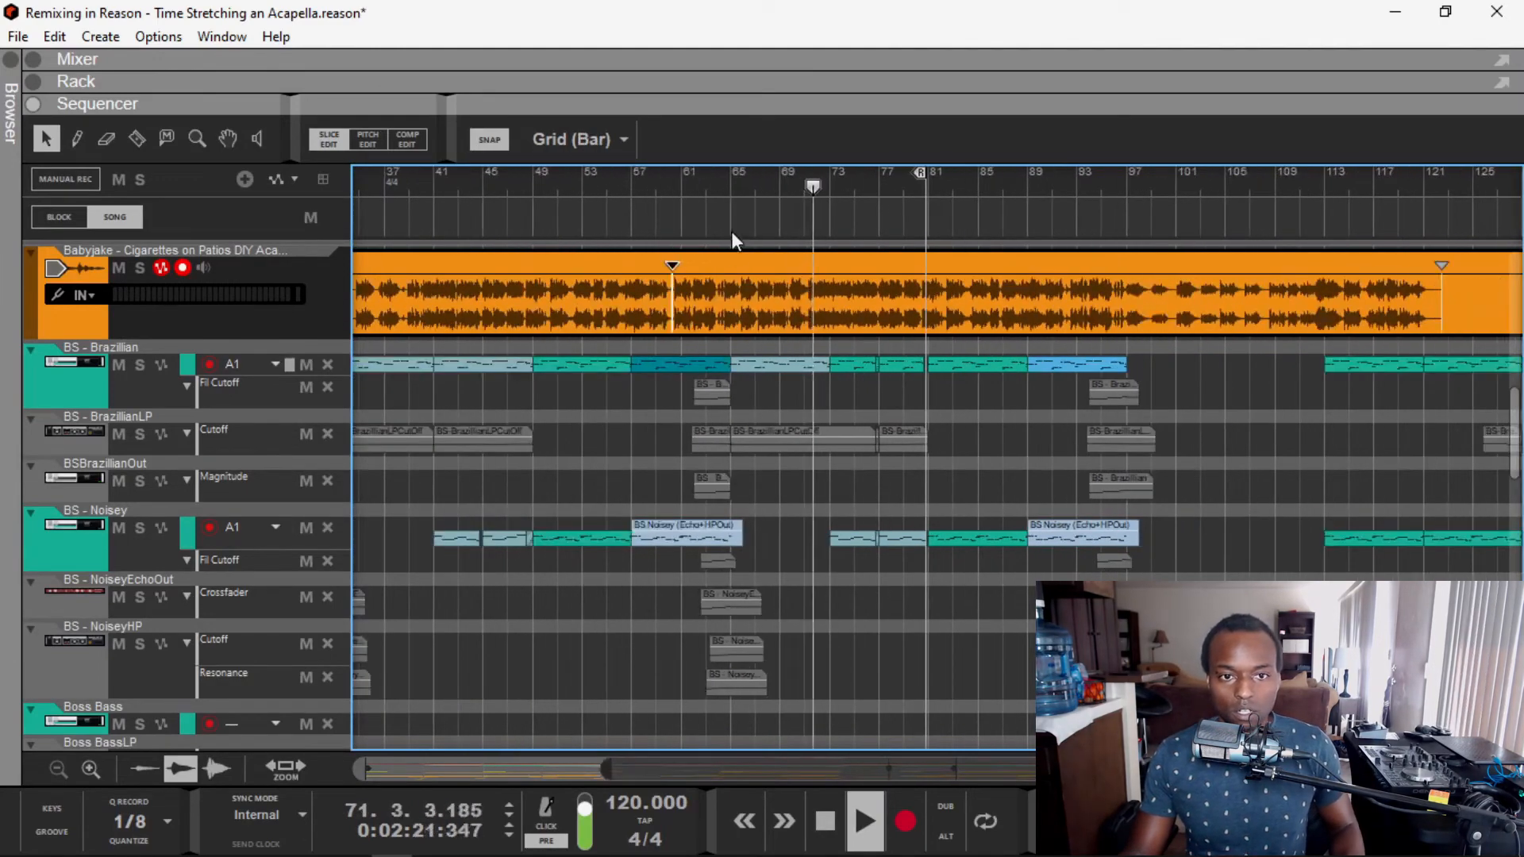
scroll(734, 211, up, 2)
Step: Play from about bar 64.3 and add a slice marker at the start of the vocal phrase there
click(689, 197)
scroll(725, 237, up, 1)
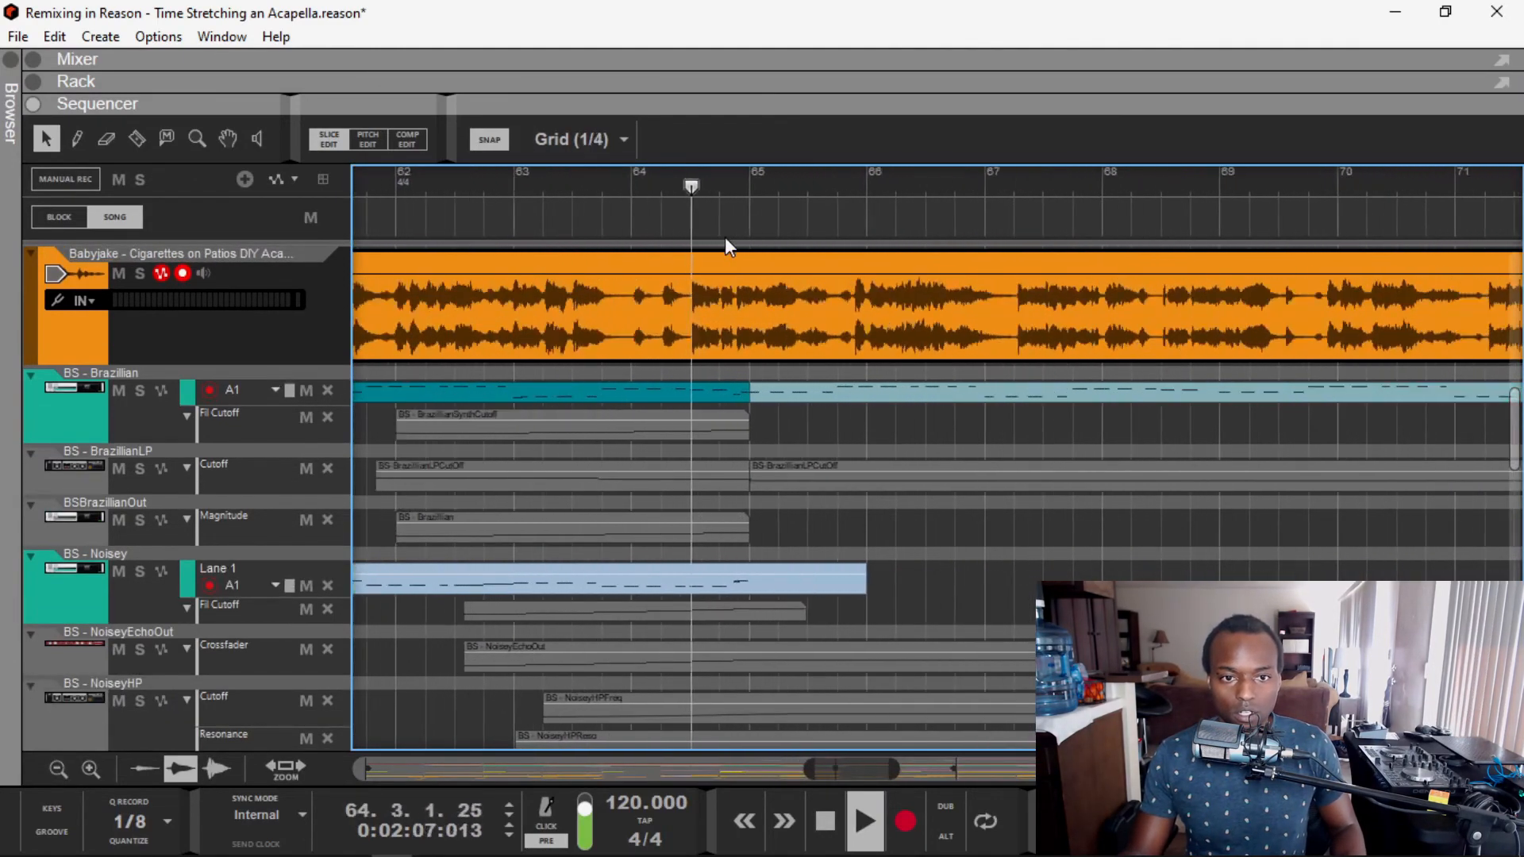
scroll(694, 335, up, 2)
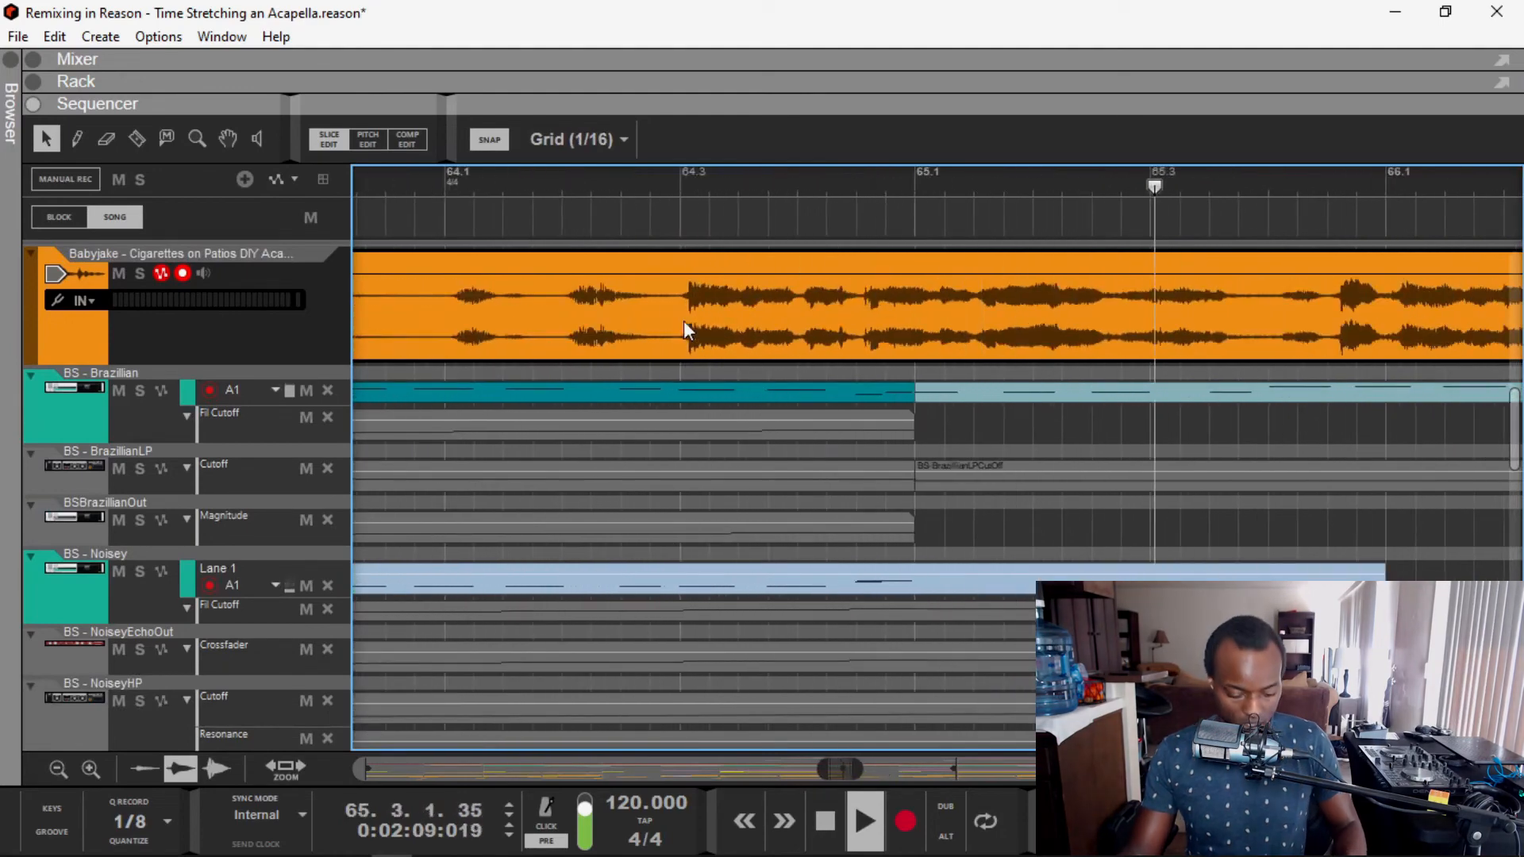
key(w)
click(682, 321)
Step: Move the acapella's final slice marker about one beat earlier, to bar 122.2
scroll(748, 398, down, 2)
scroll(748, 398, down, 3)
scroll(1252, 340, up, 2)
scroll(1252, 333, up, 3)
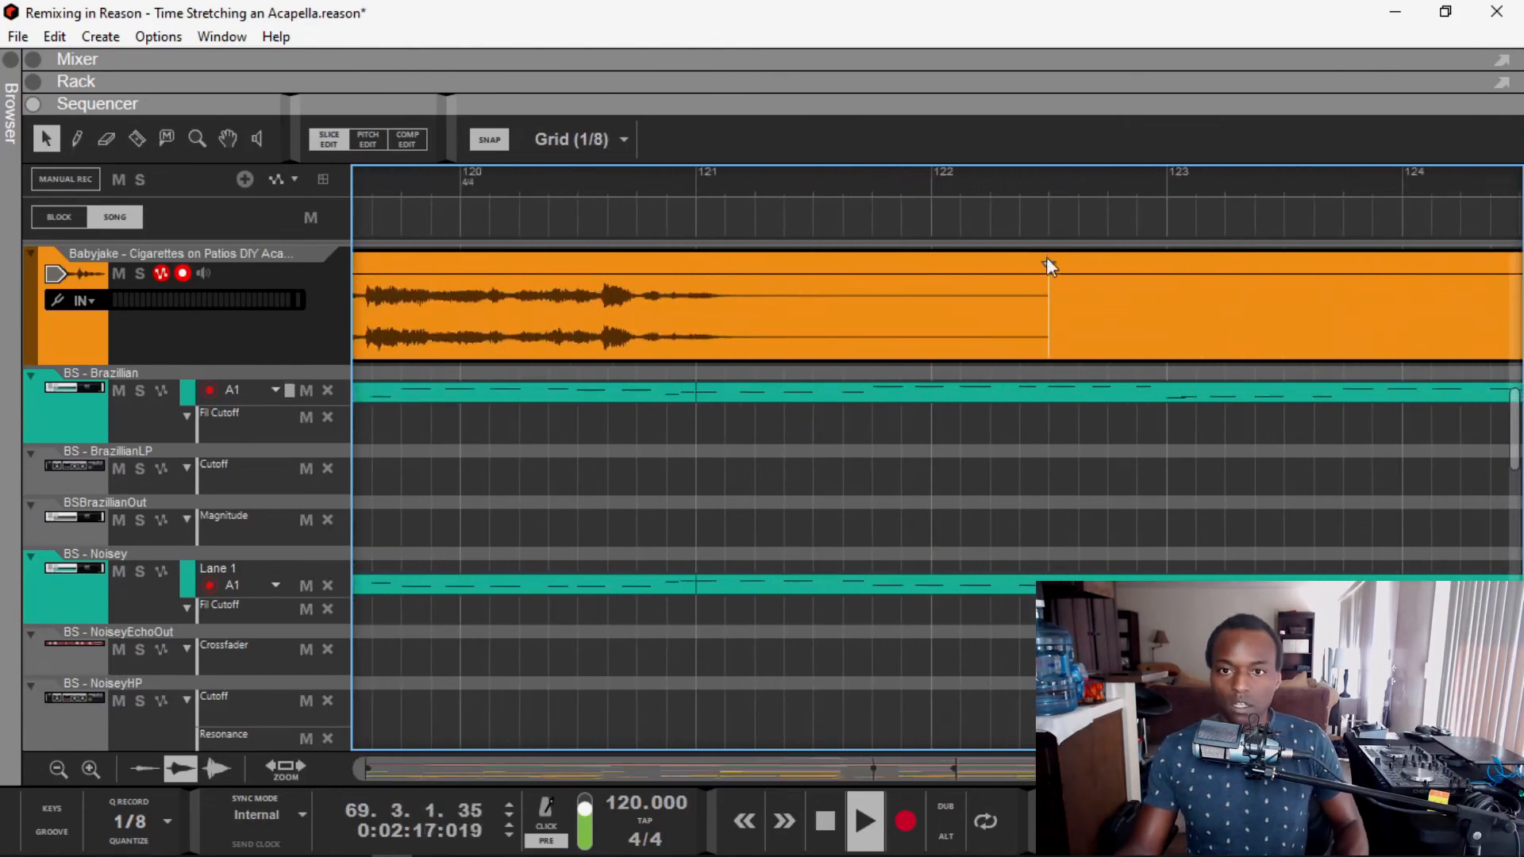
drag(1048, 263, 993, 266)
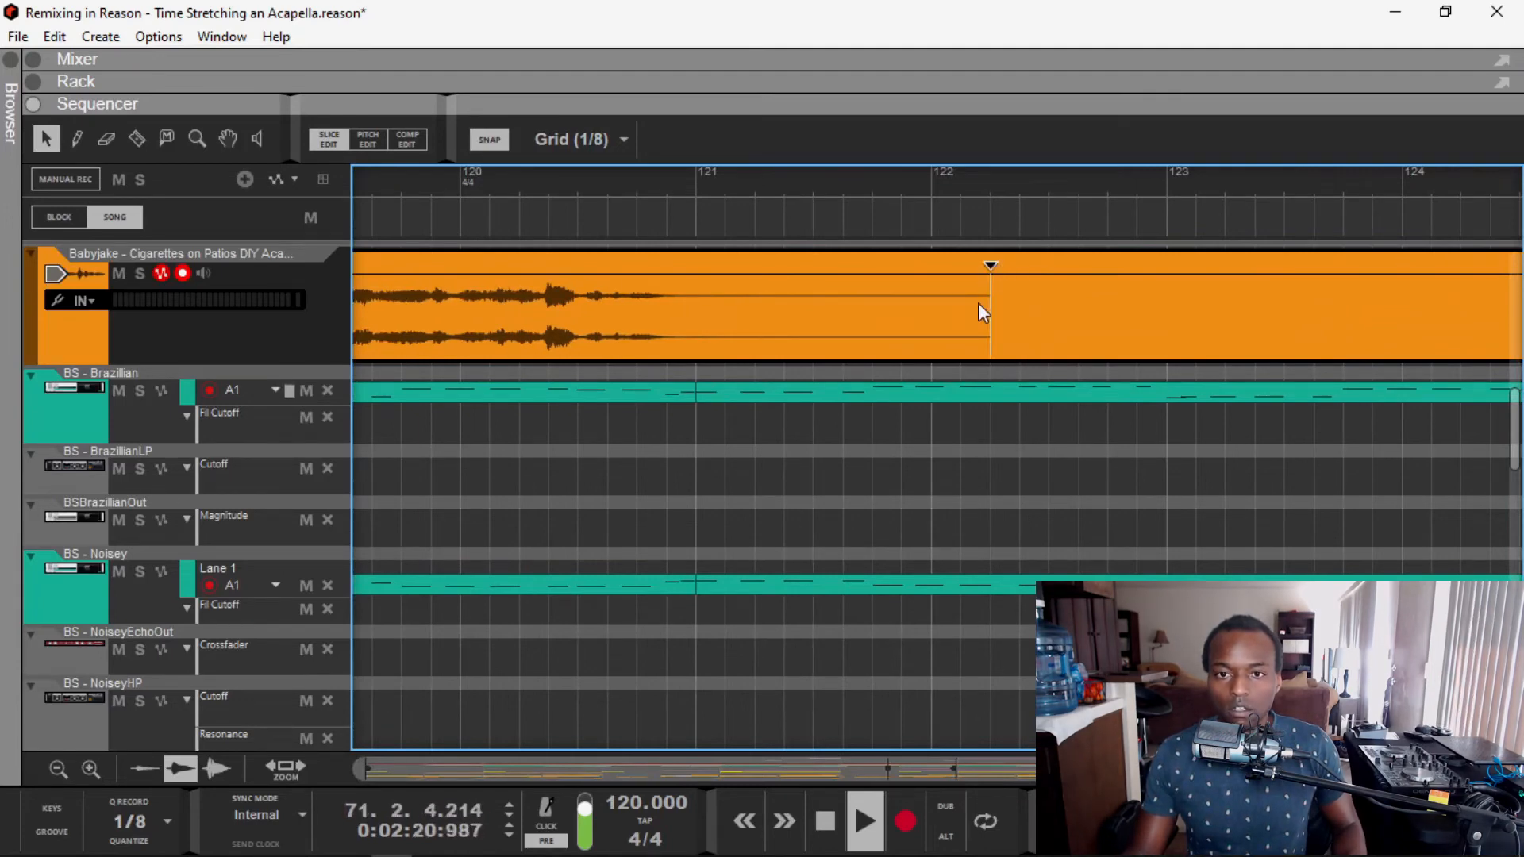
scroll(897, 287, down, 3)
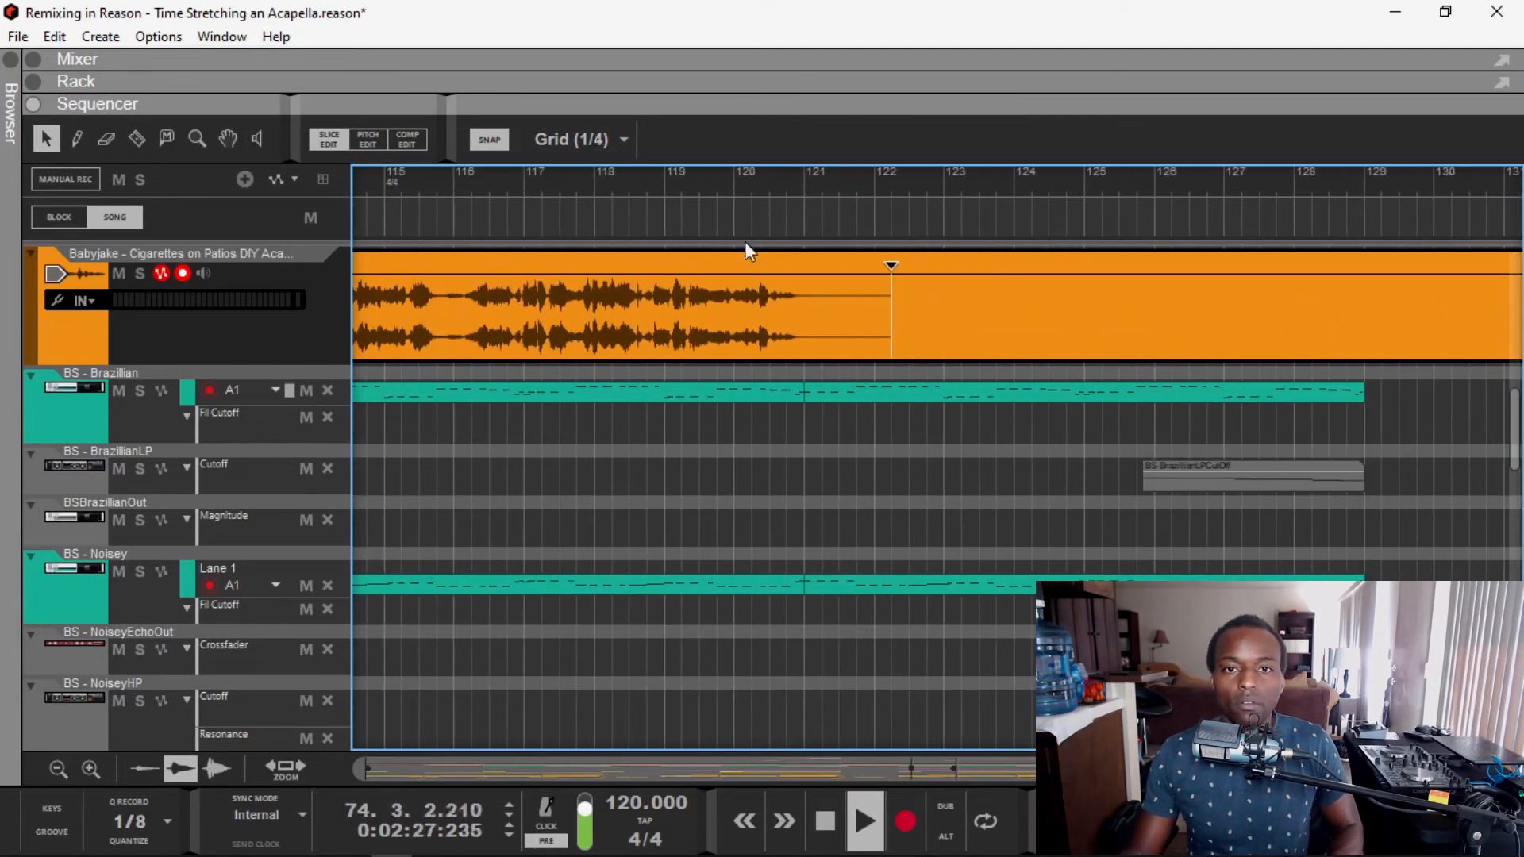
scroll(577, 256, down, 2)
scroll(577, 256, up, 3)
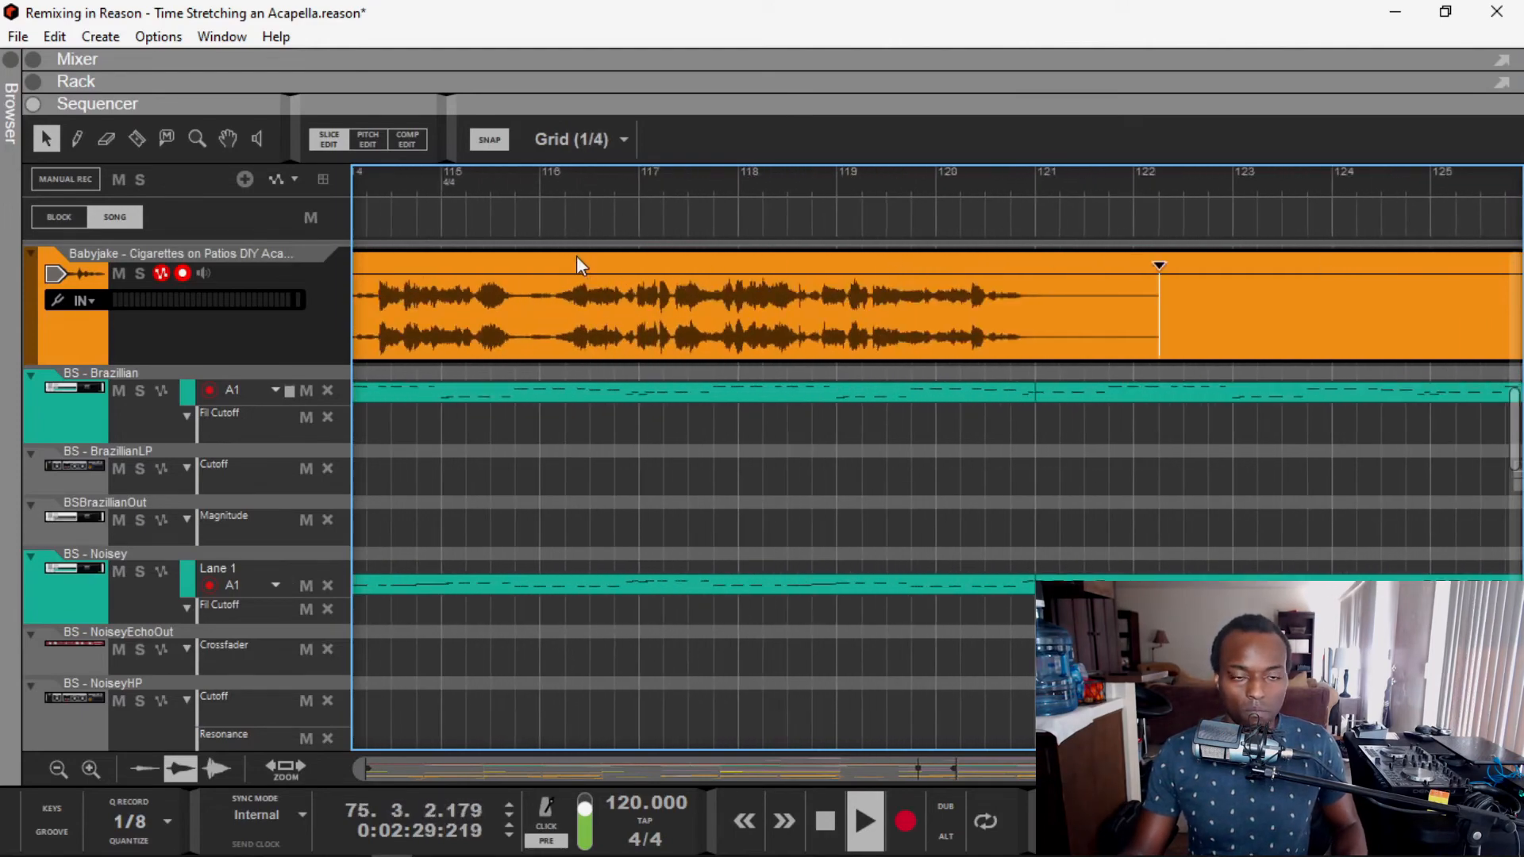
Step: Review the acapella's arrangement and play from about bars 64 and 94 to check its timing
scroll(576, 256, left, 4)
scroll(576, 256, down, 2)
scroll(577, 255, down, 3)
click(825, 189)
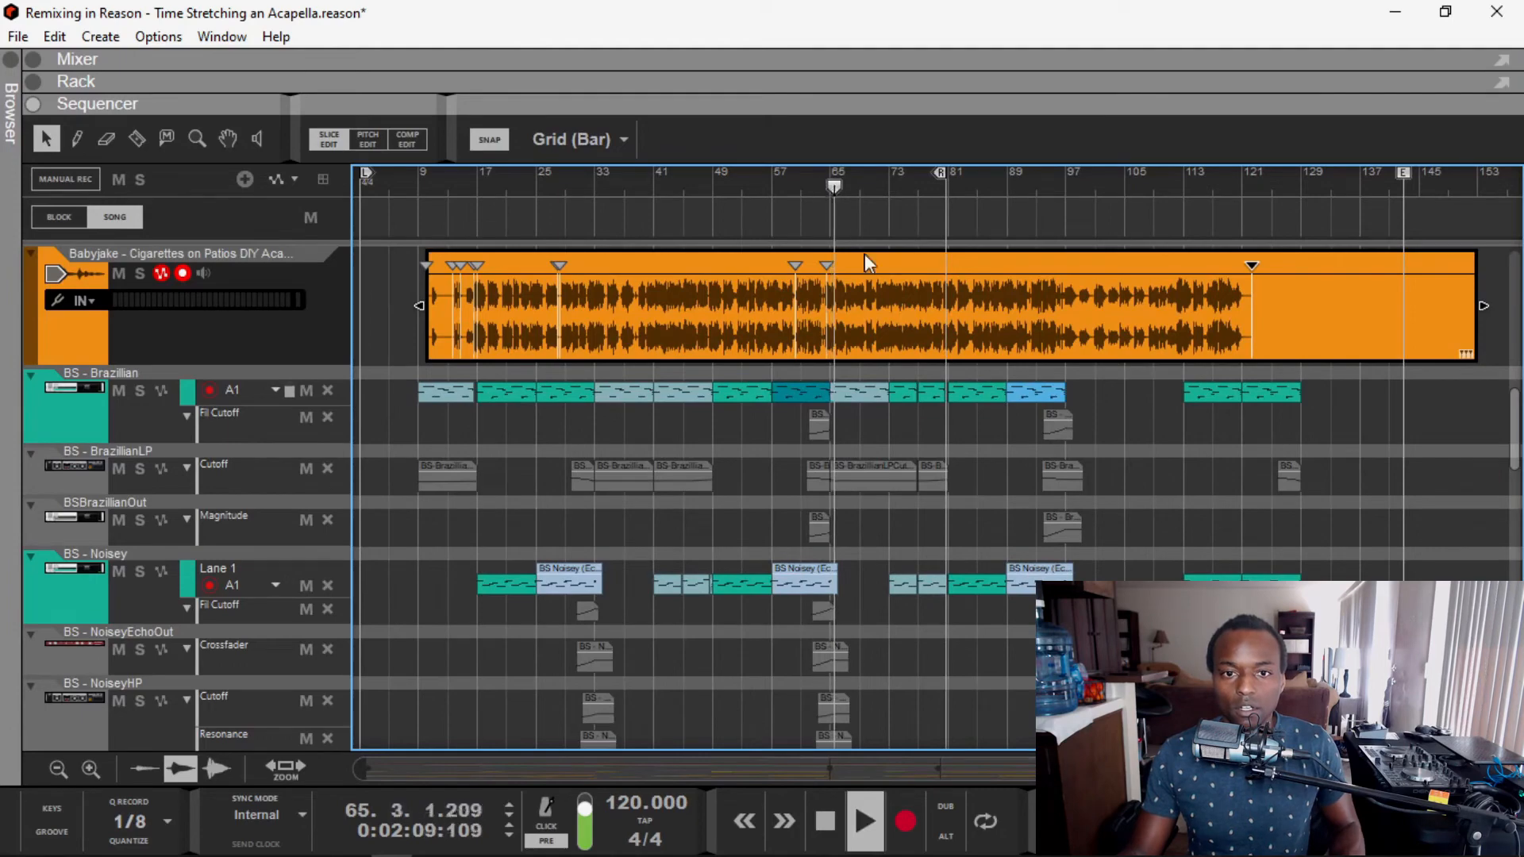
scroll(869, 262, up, 3)
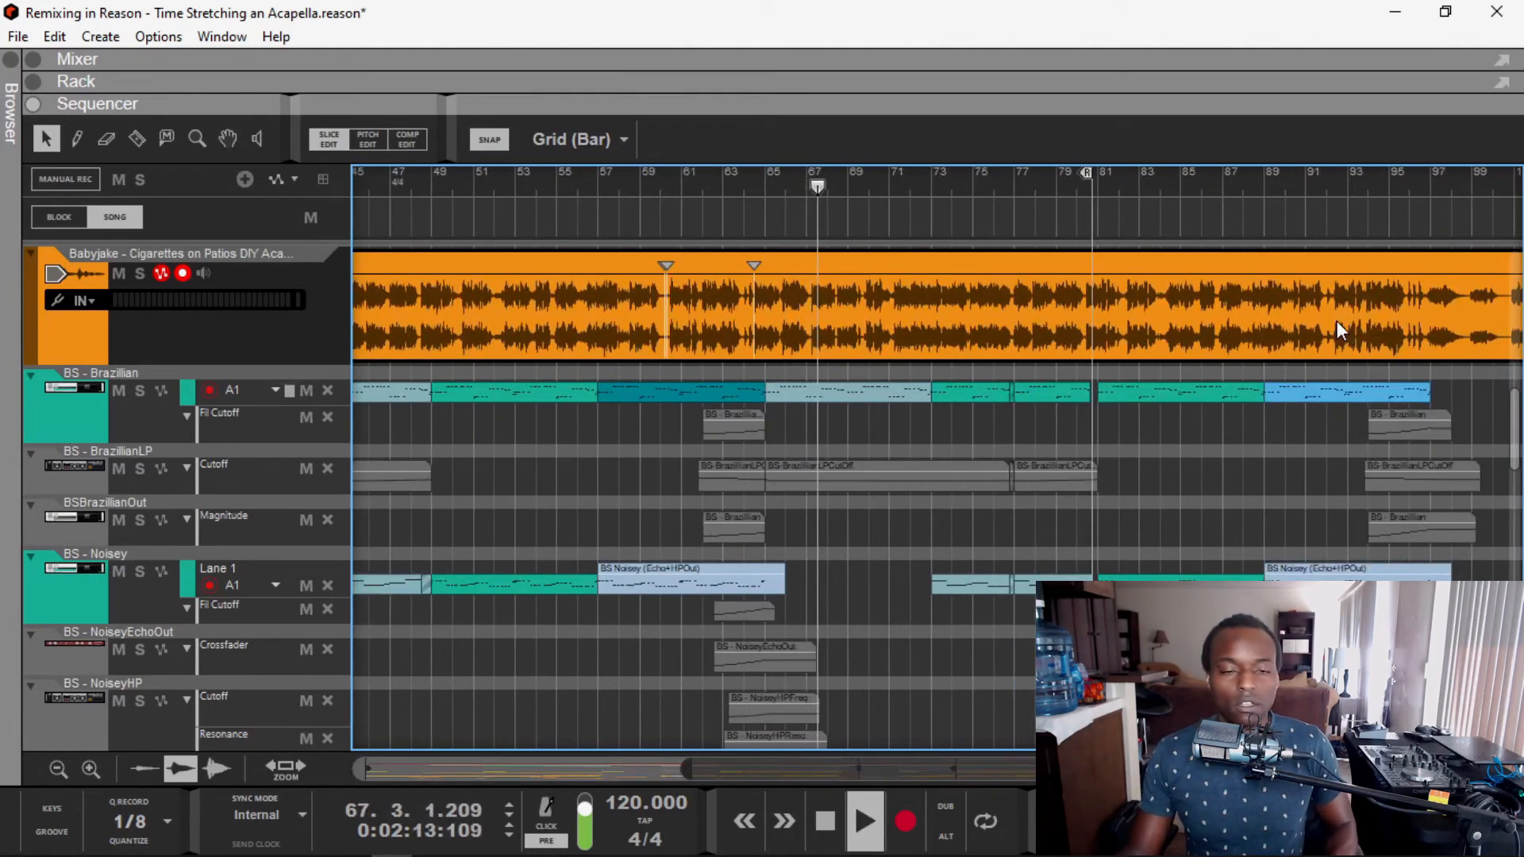
scroll(1321, 308, down, 4)
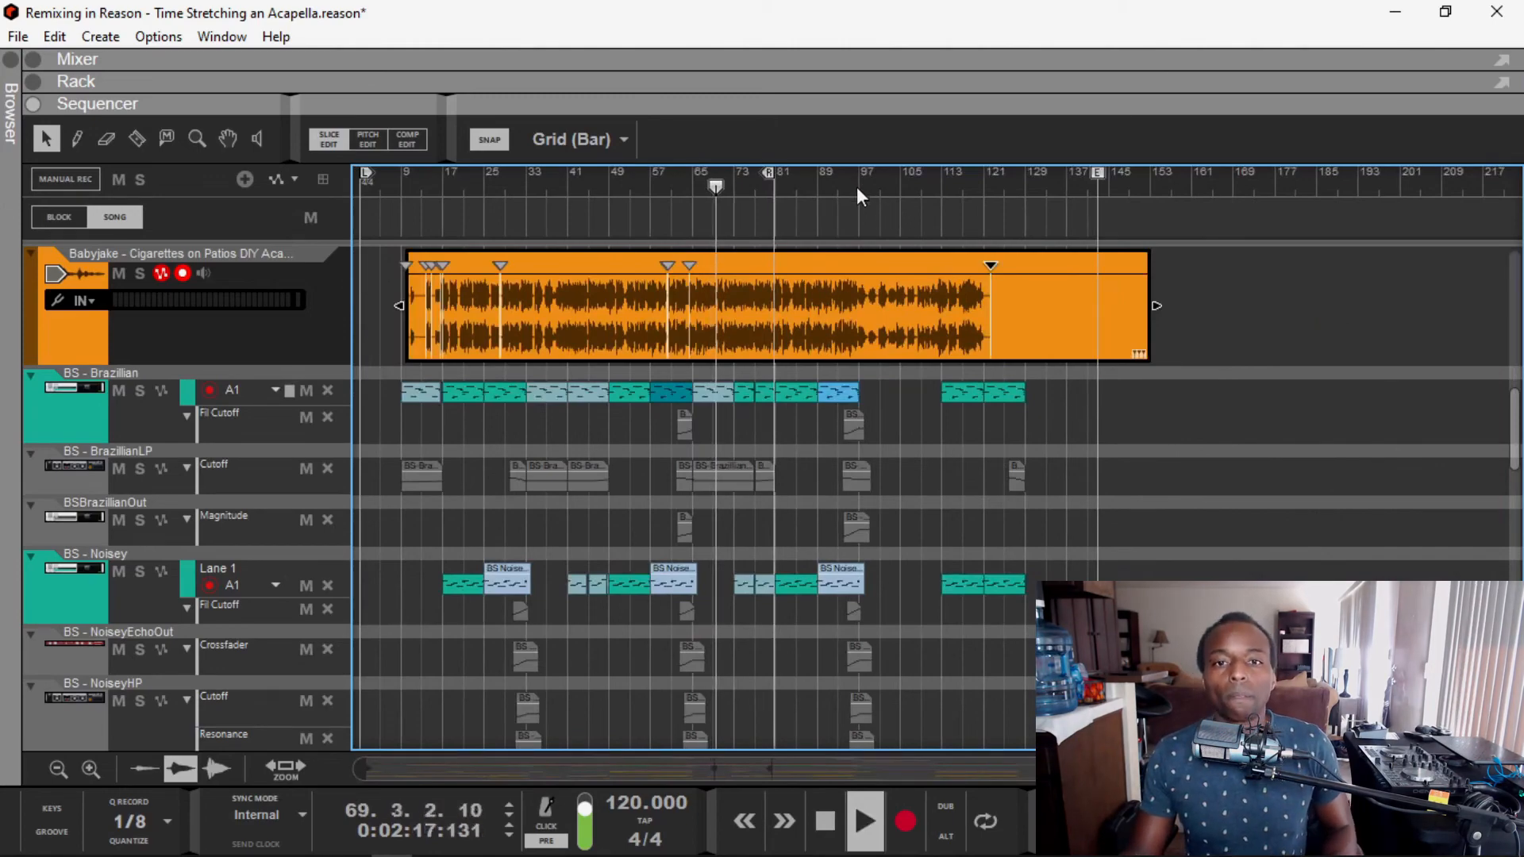
scroll(851, 208, up, 4)
scroll(877, 182, right, 1)
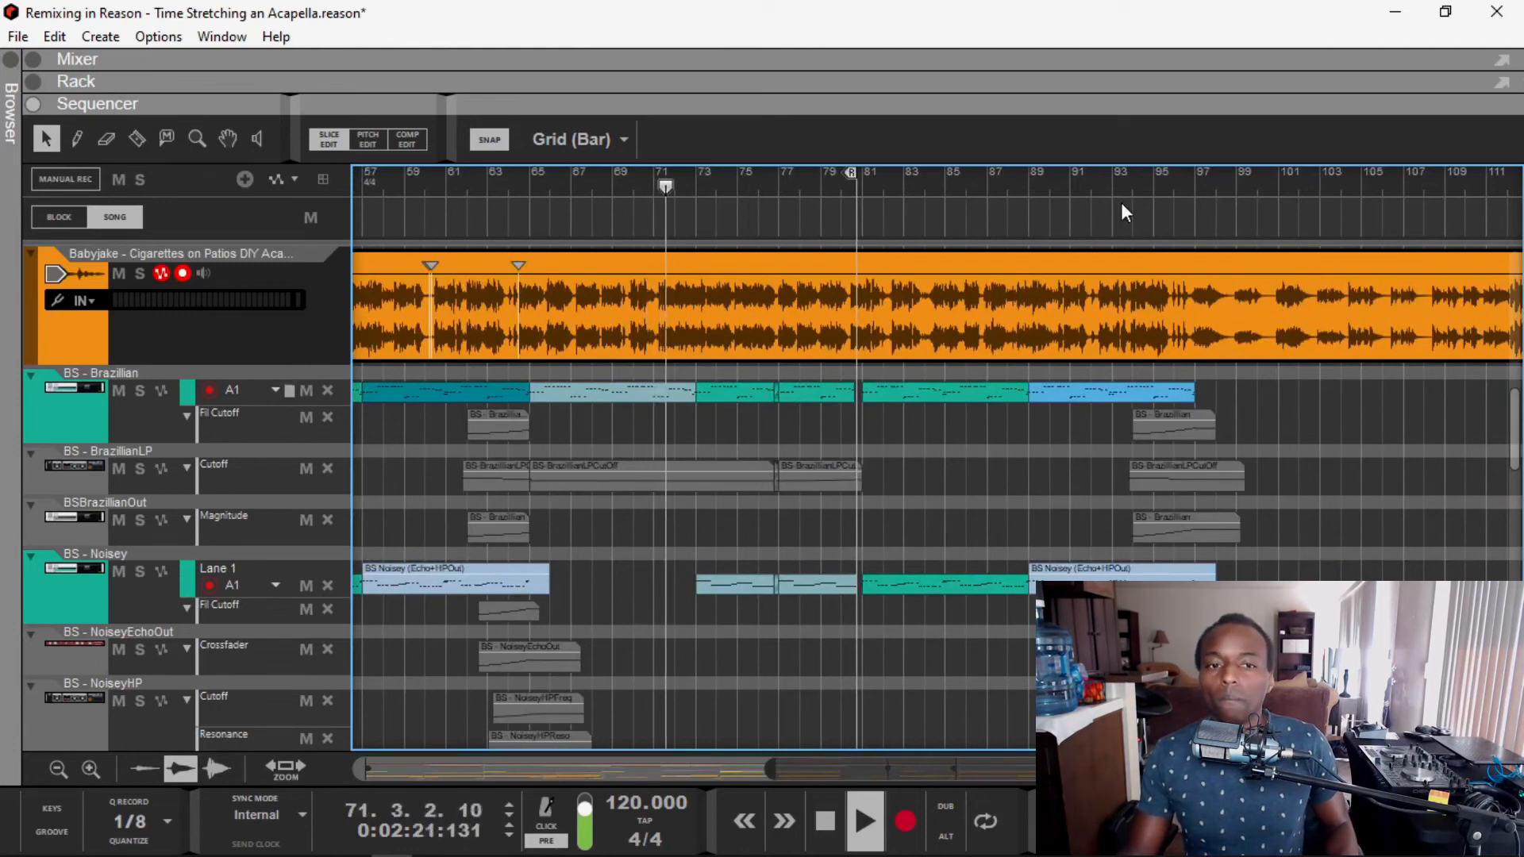
click(1150, 170)
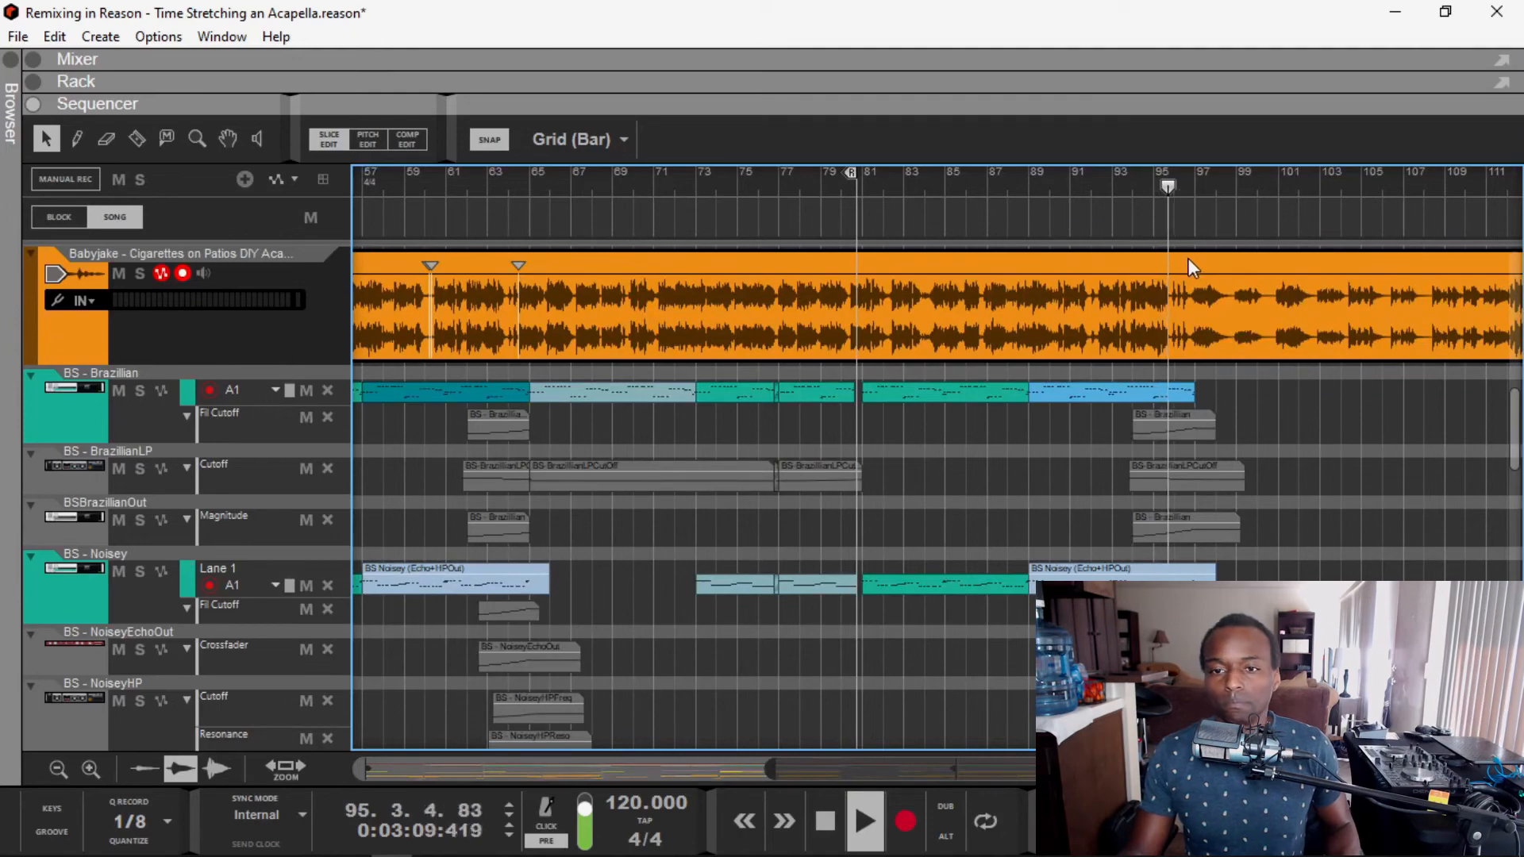
Step: Play from bar 80, add a slice marker at the vocal phrase at 80.3, and move it one sixteenth note later
click(843, 185)
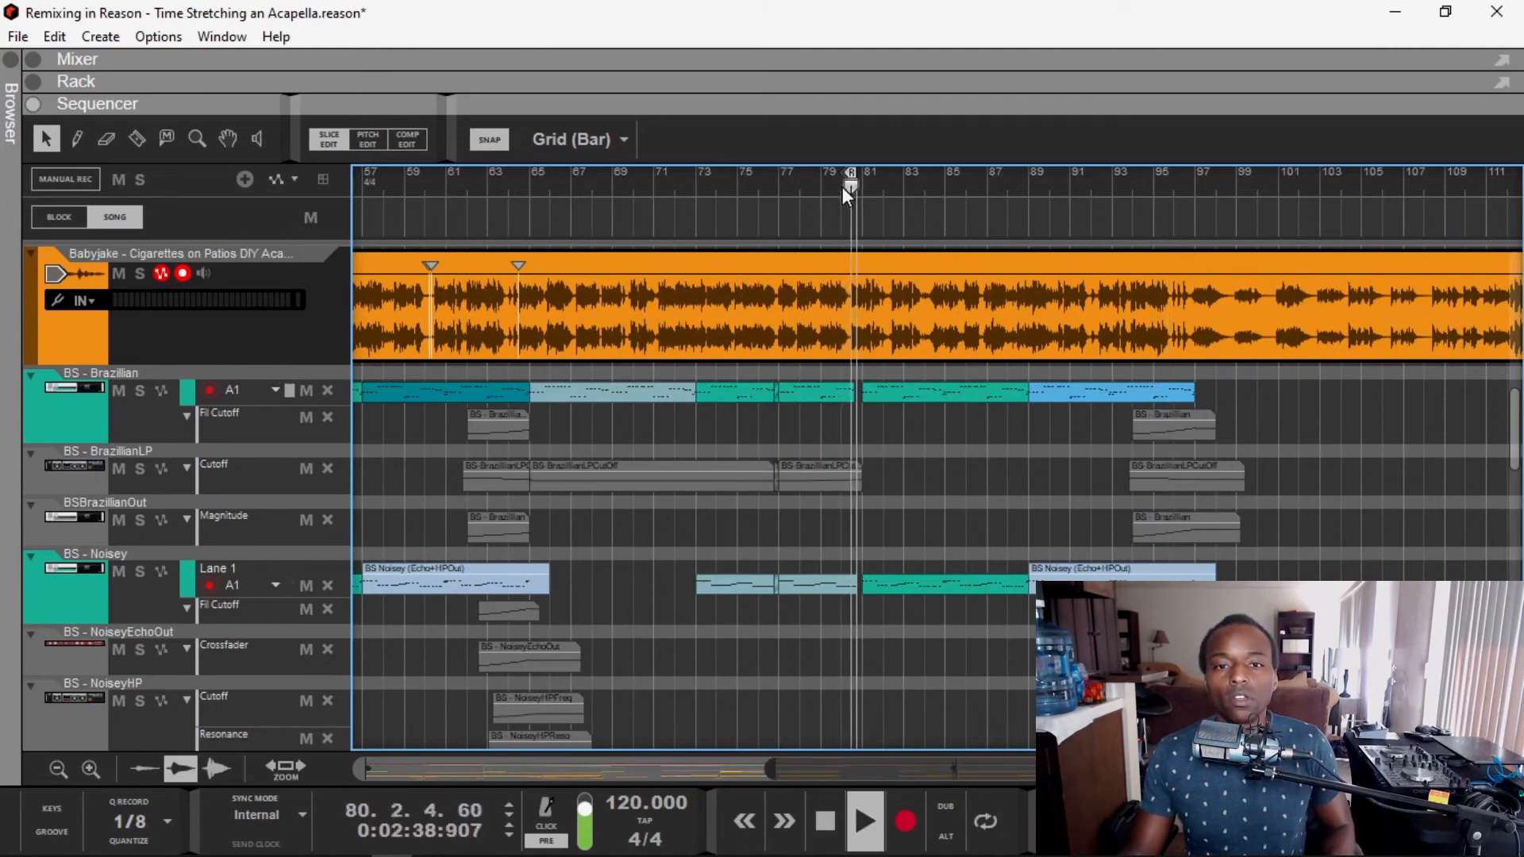
scroll(886, 310, up, 5)
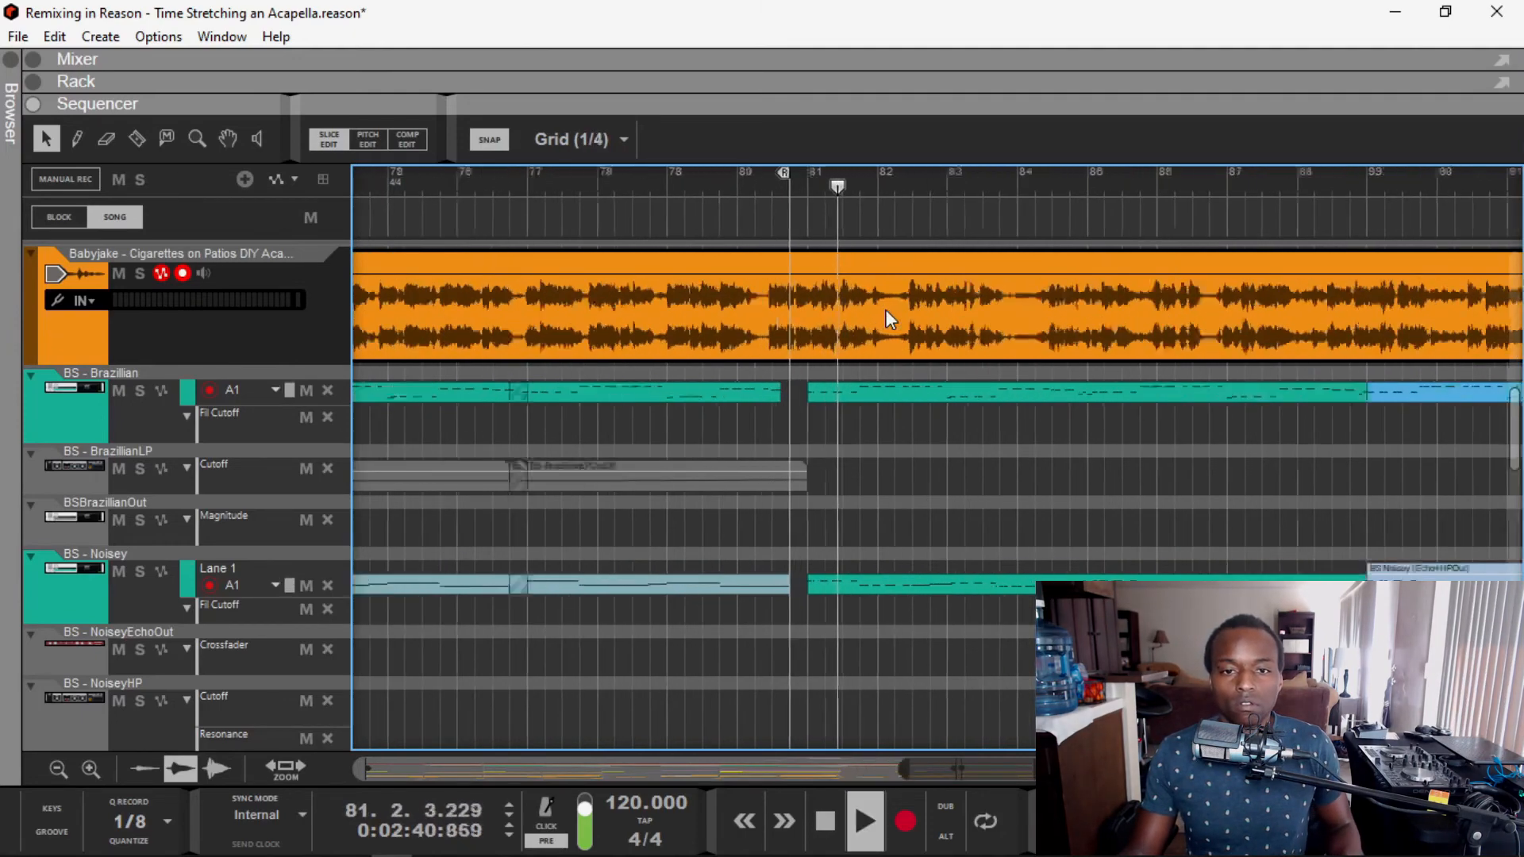
key(space)
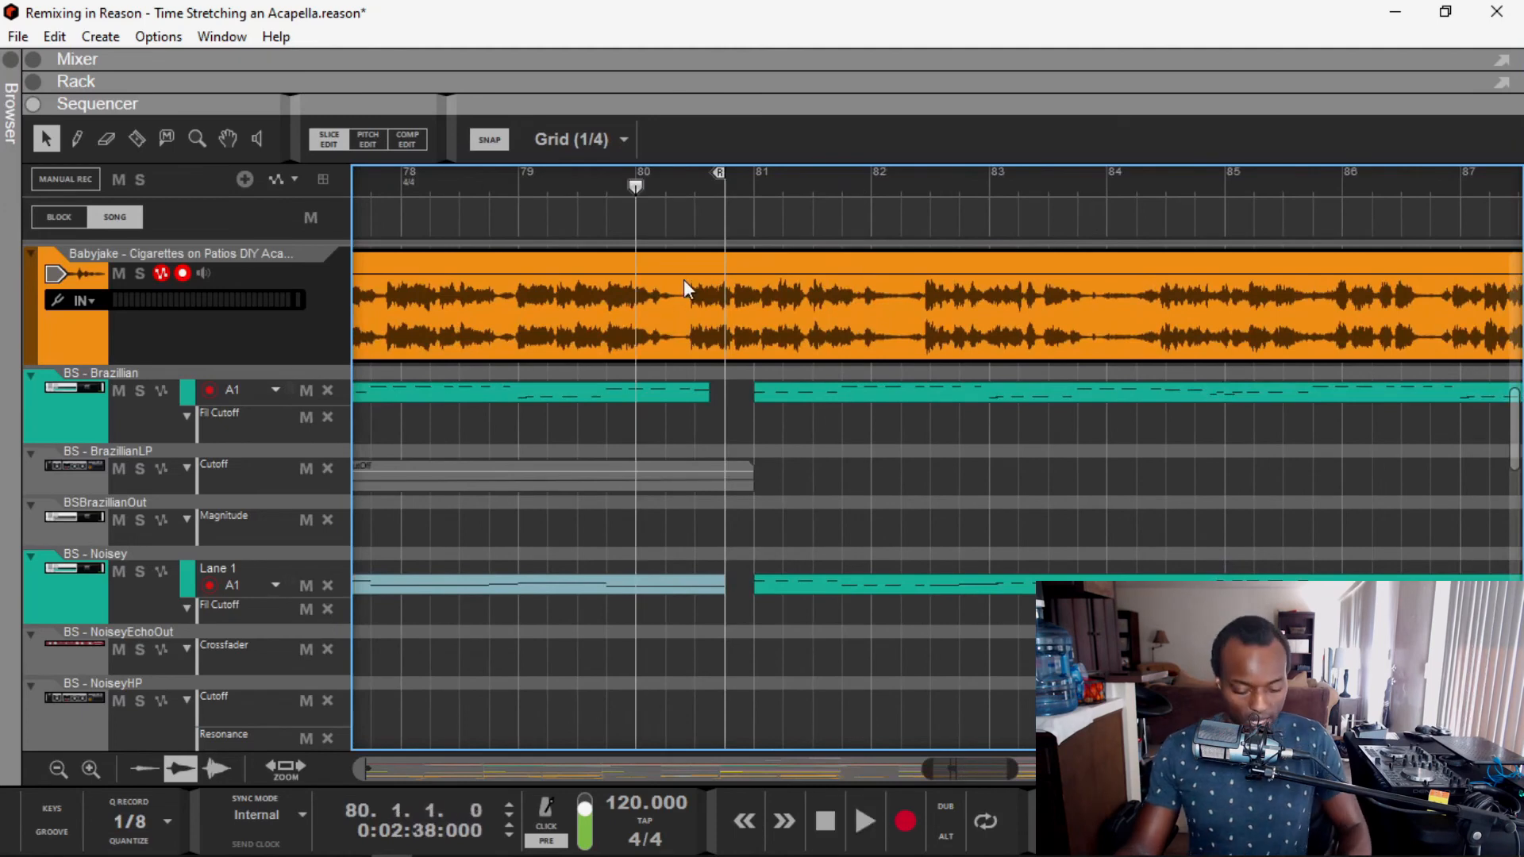
key(w)
click(695, 274)
scroll(703, 287, up, 3)
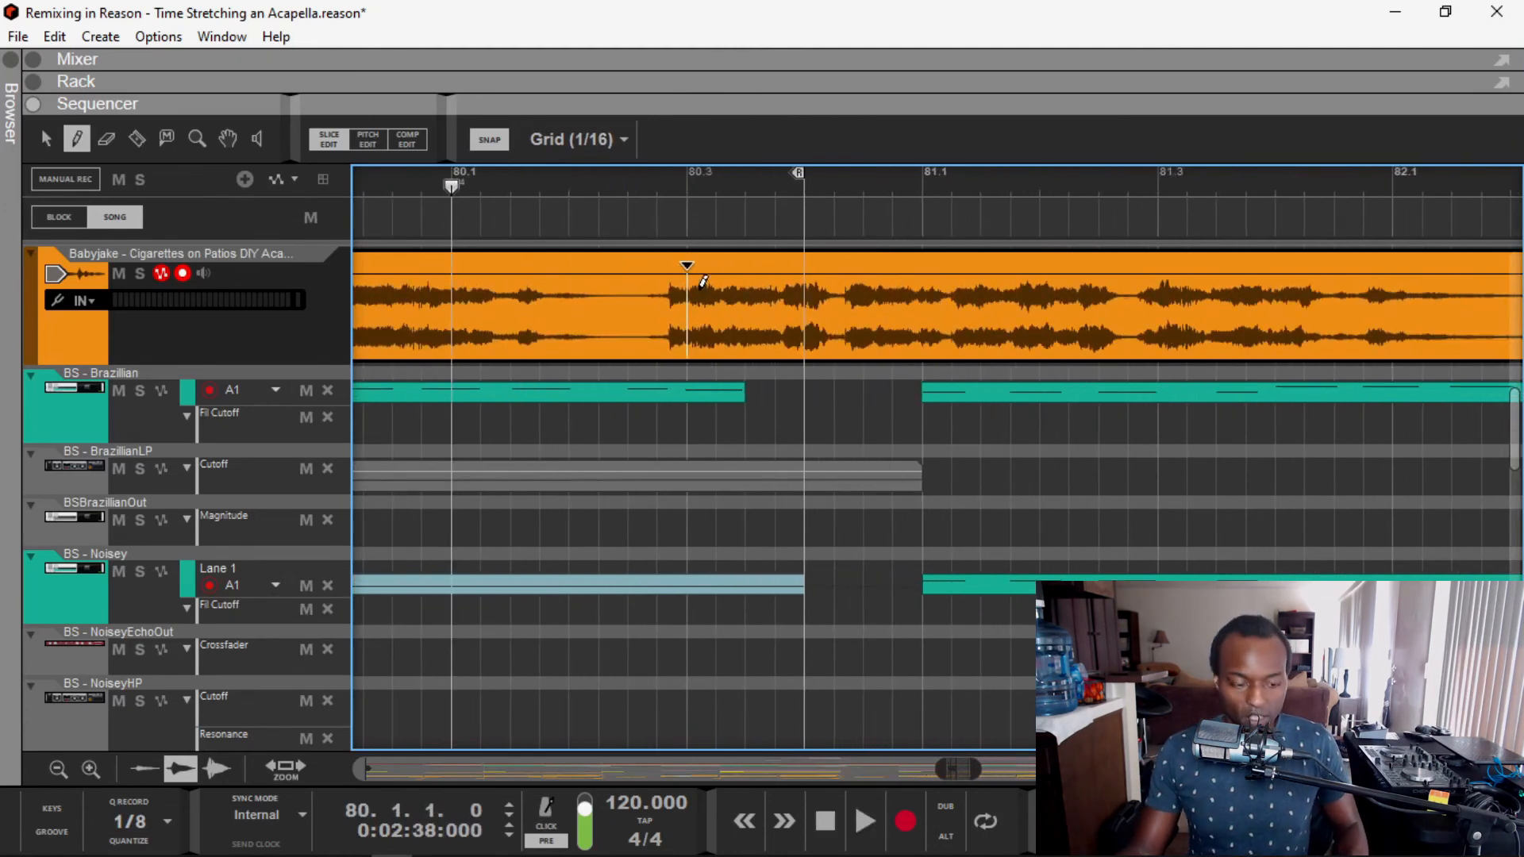
key(q)
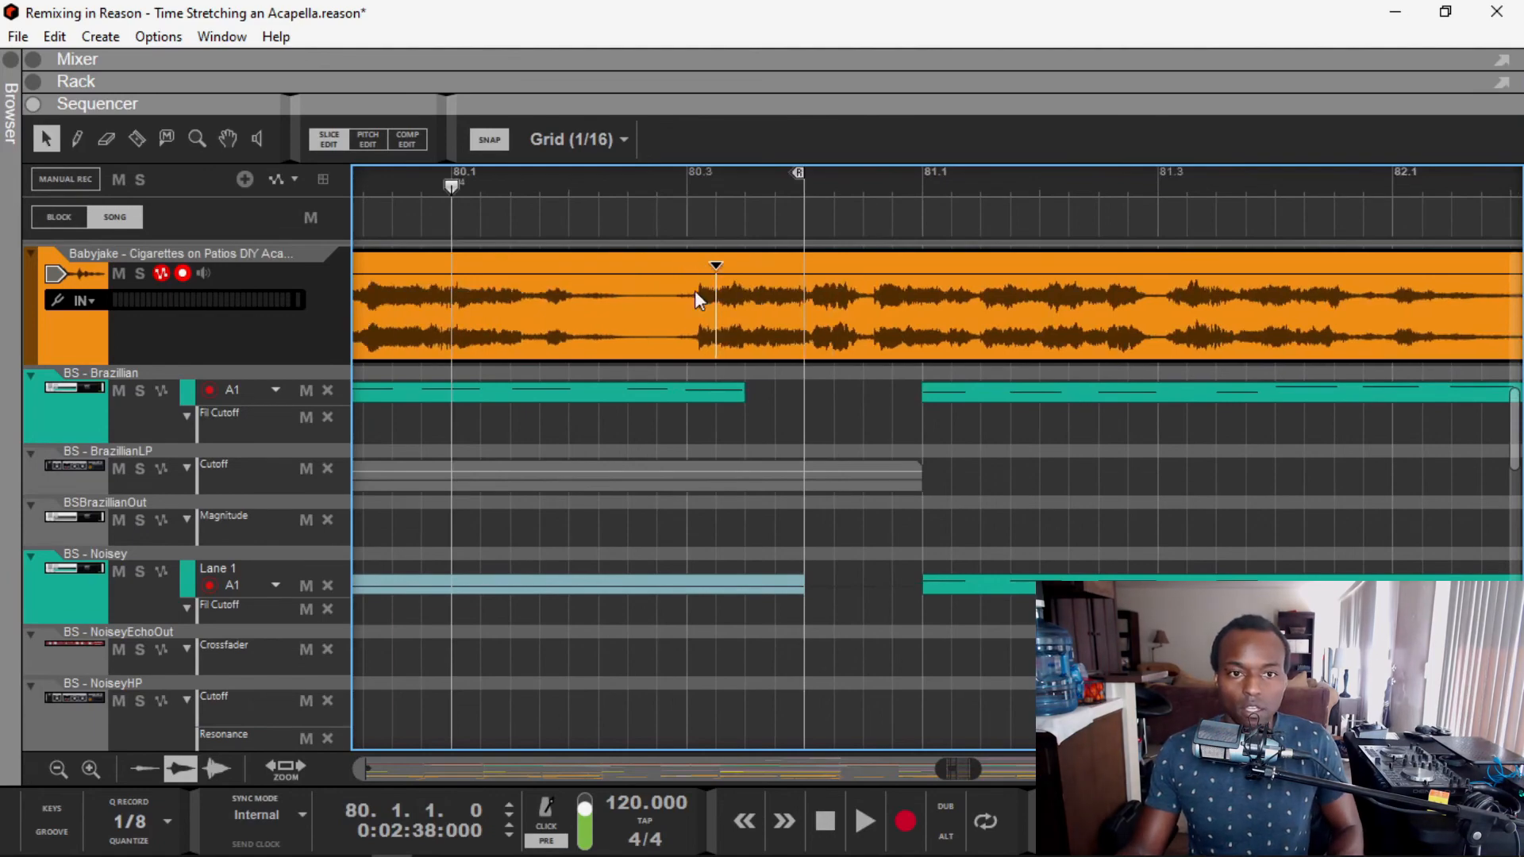
Step: Replay the acapella from bar 65 and about bar 76 to check the phrase leading into bar 80
scroll(683, 321, down, 6)
scroll(683, 321, down, 2)
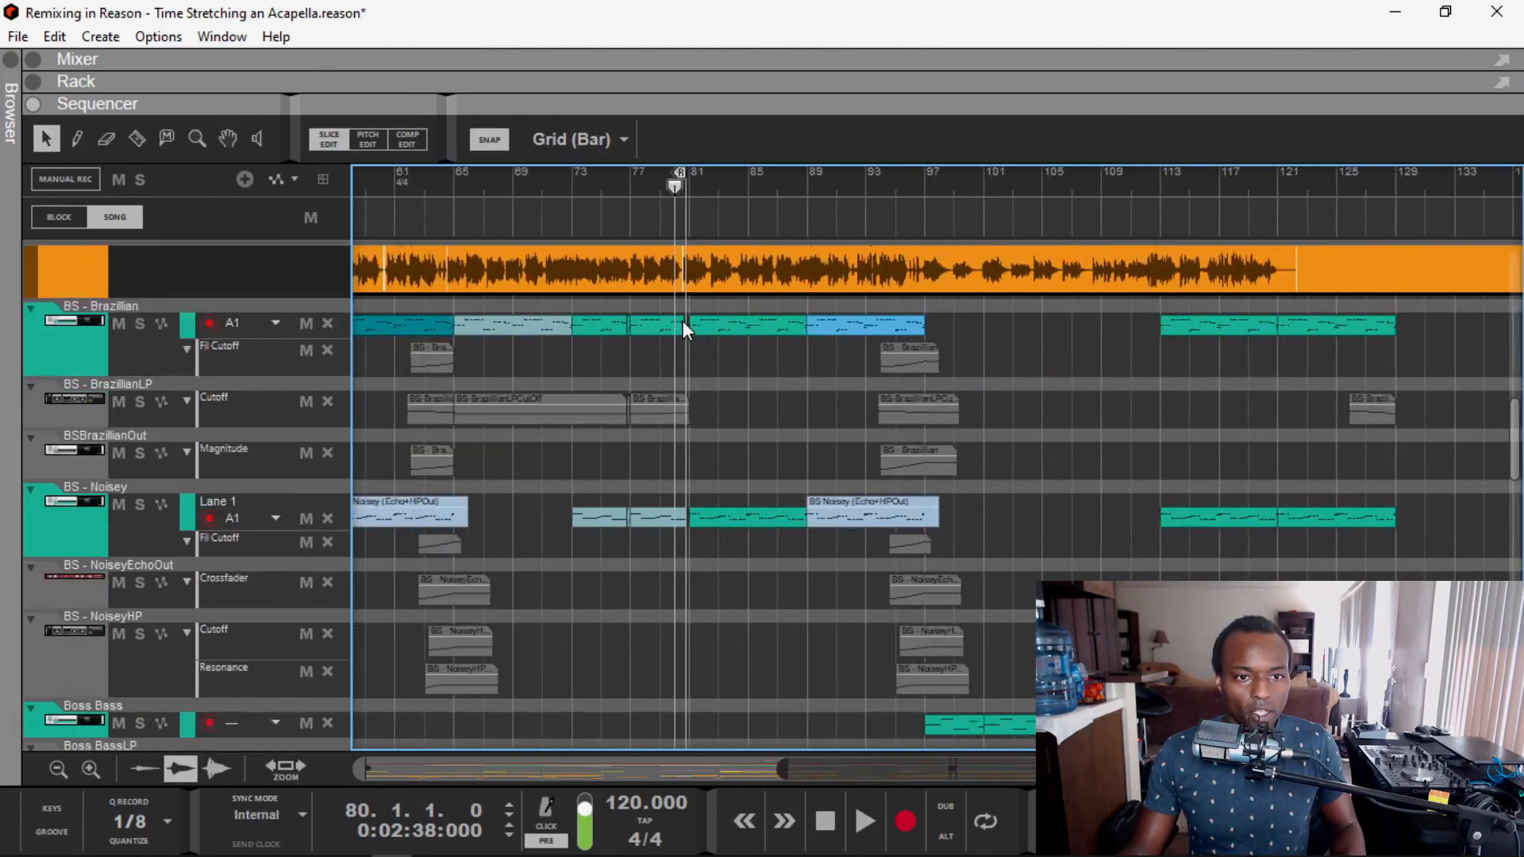
scroll(646, 321, up, 3)
click(457, 176)
key(space)
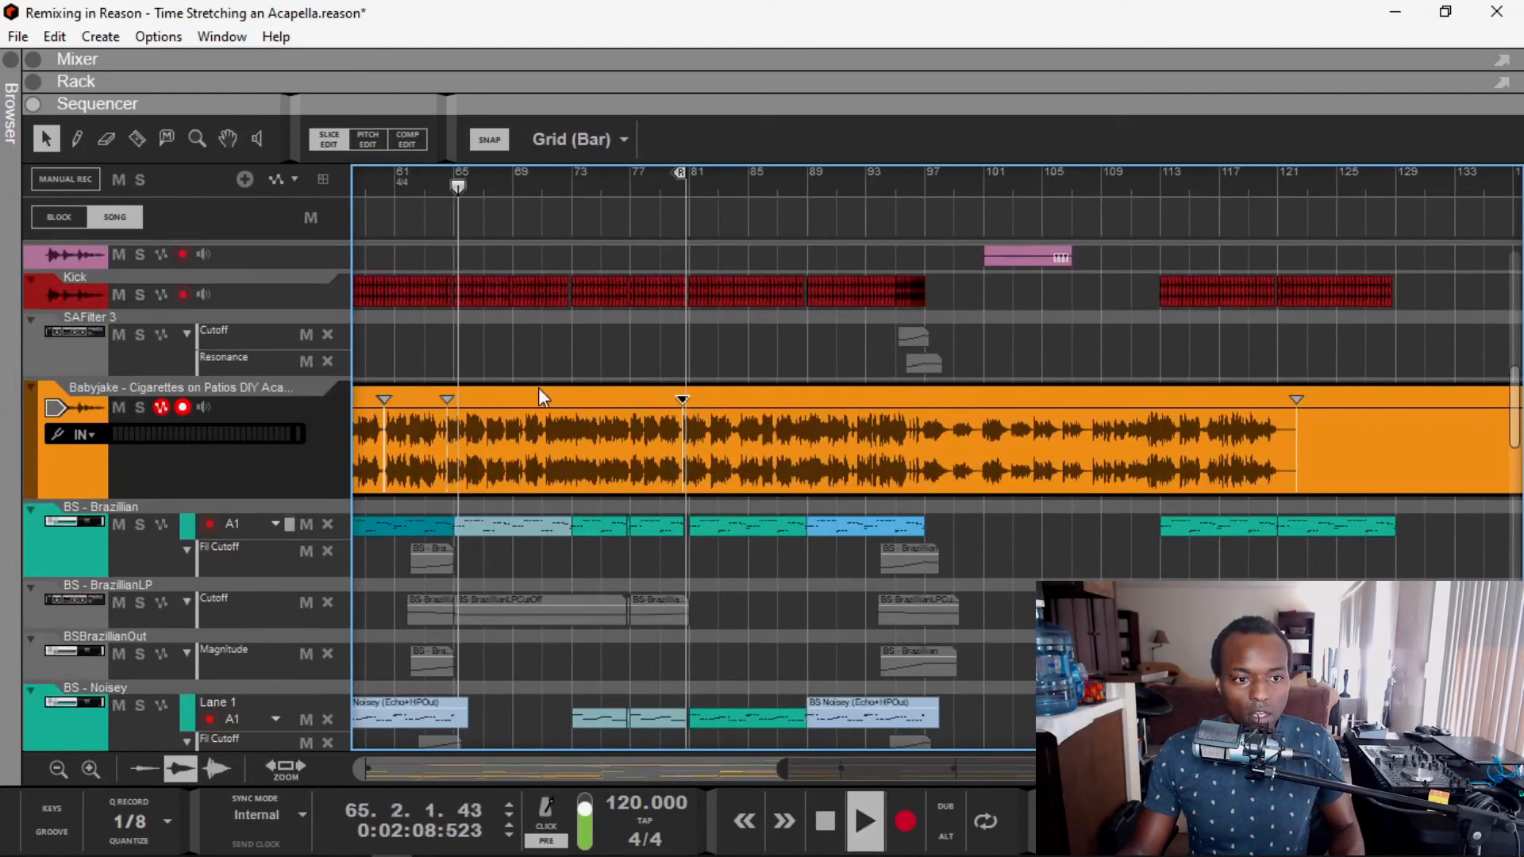
scroll(538, 387, up, 4)
scroll(1048, 468, right, 2)
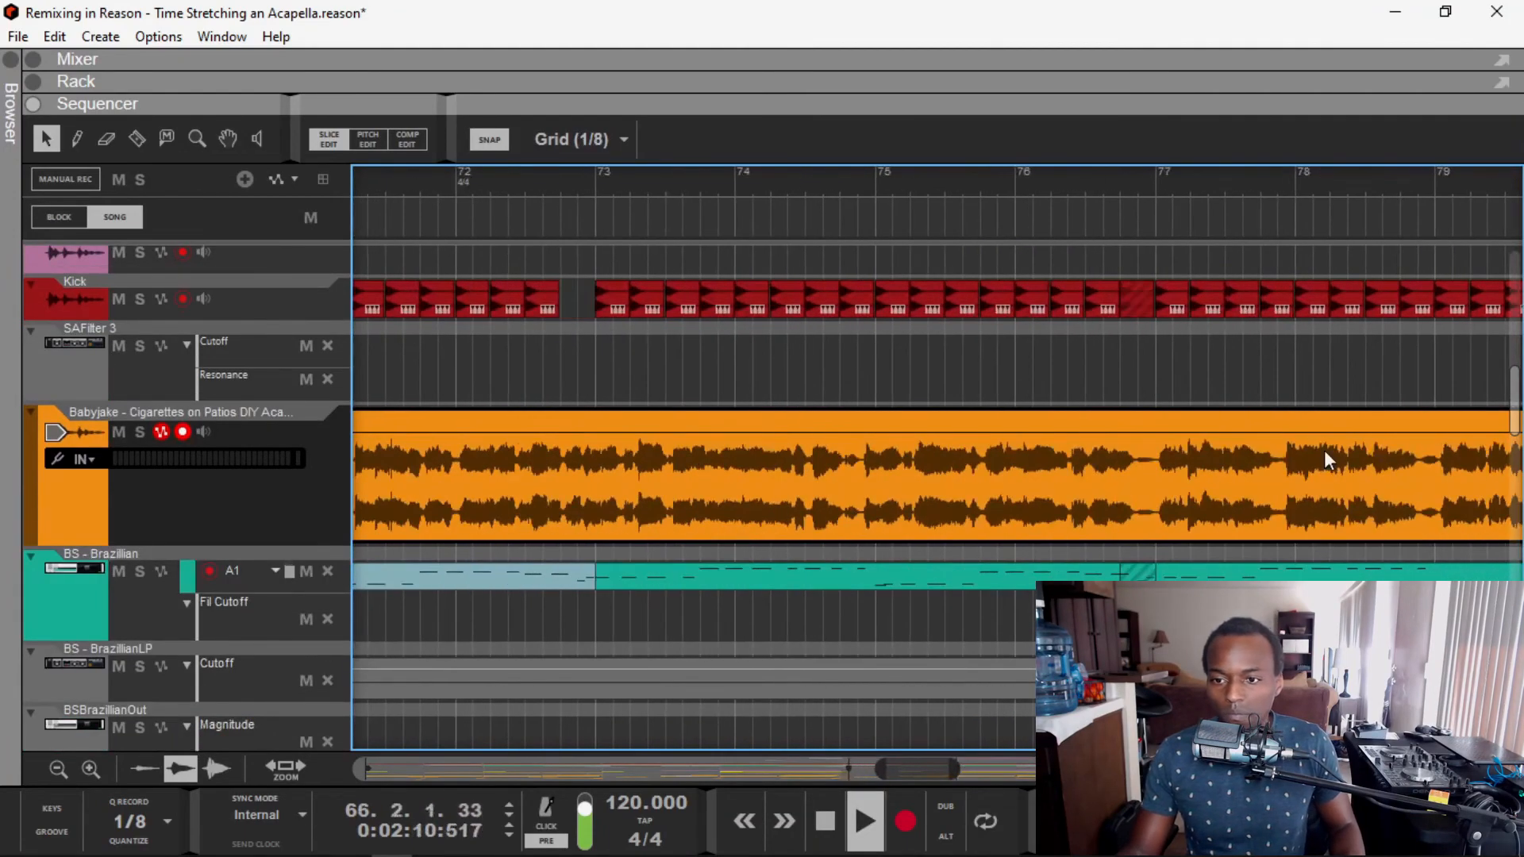
scroll(1324, 452, right, 2)
click(750, 179)
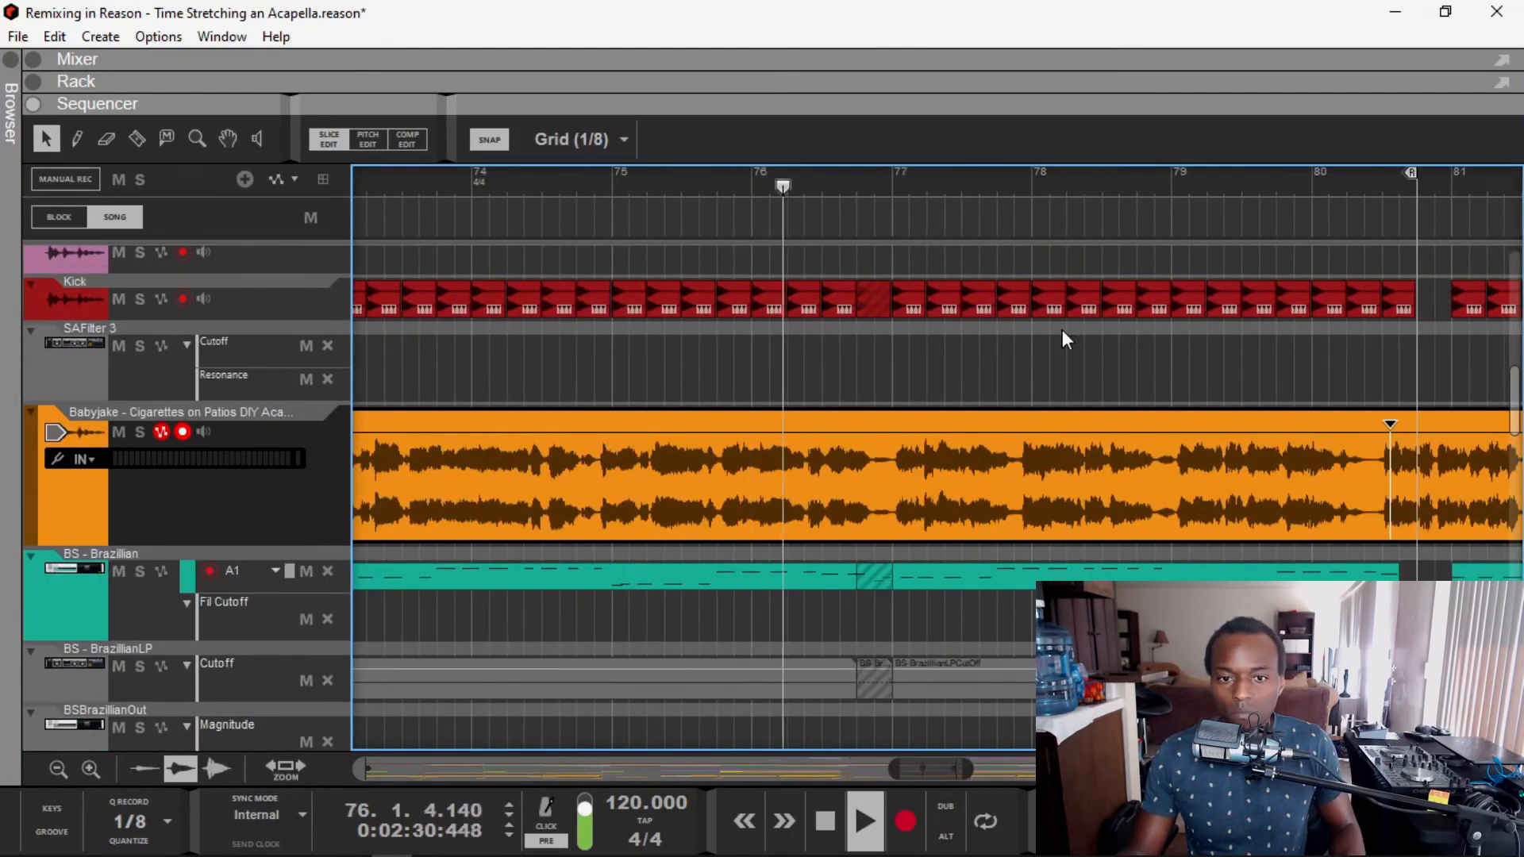
Step: Add two slice markers just before the vocal phrase at bar 80.3 and move the earlier one one sixteenth note earlier
scroll(1062, 330, right, 2)
scroll(1194, 408, up, 1)
scroll(1194, 408, up, 1)
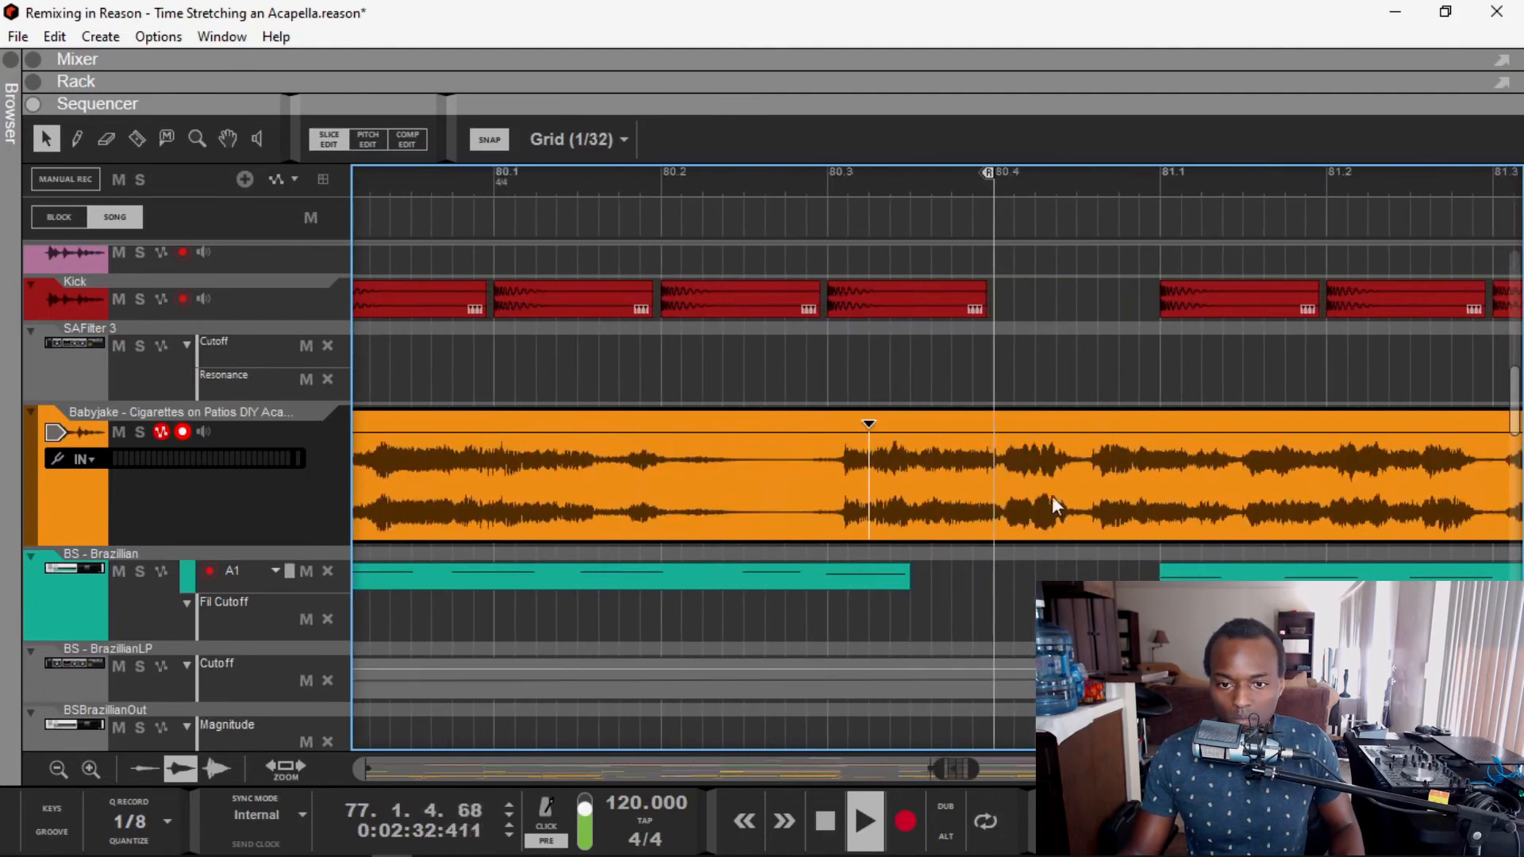
key(w)
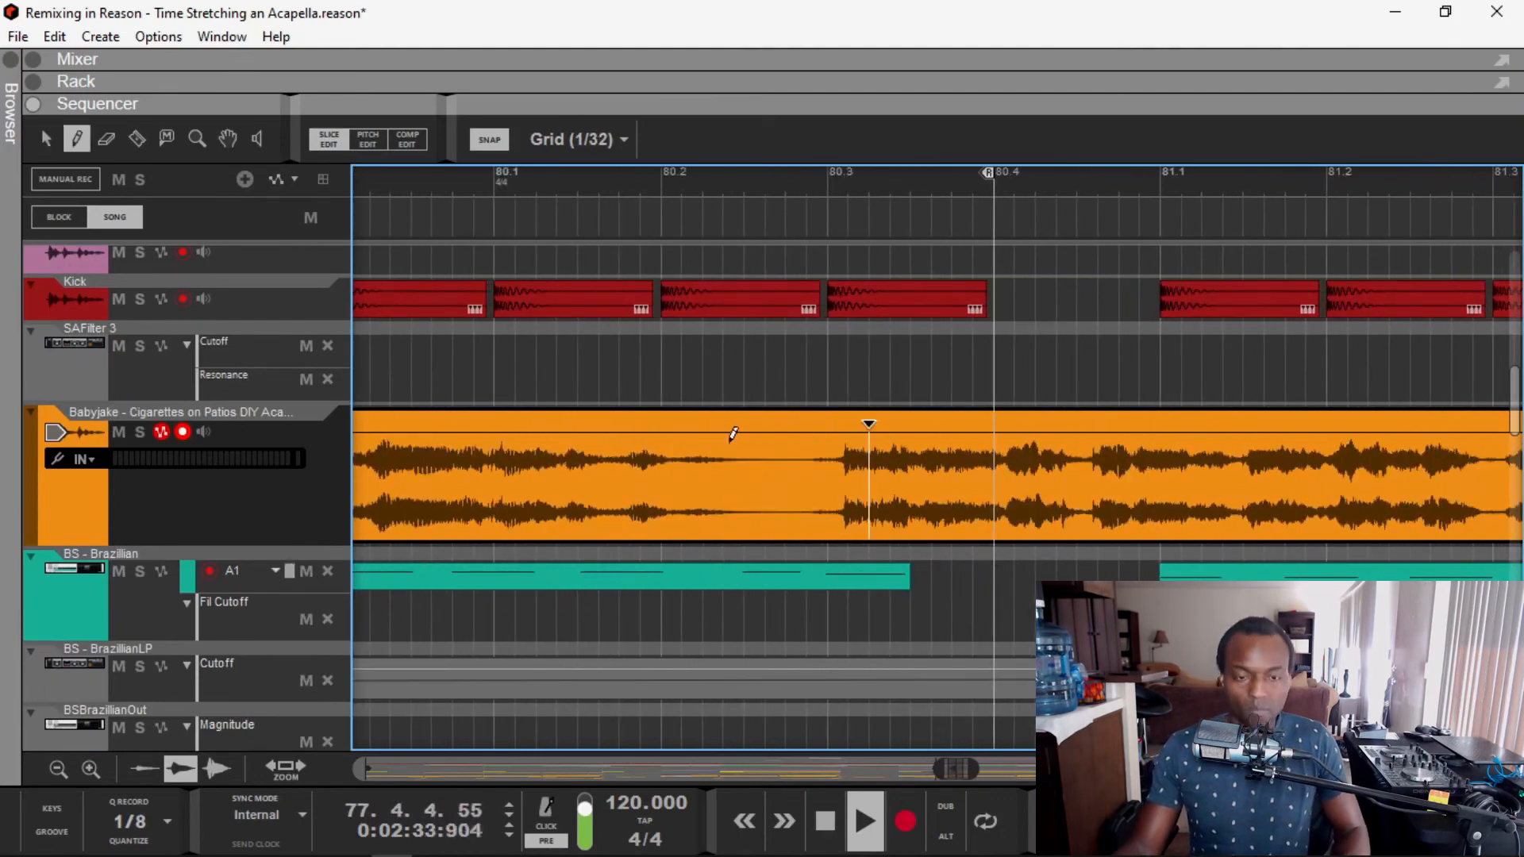
click(797, 454)
click(808, 441)
key(q)
drag(785, 423, 747, 425)
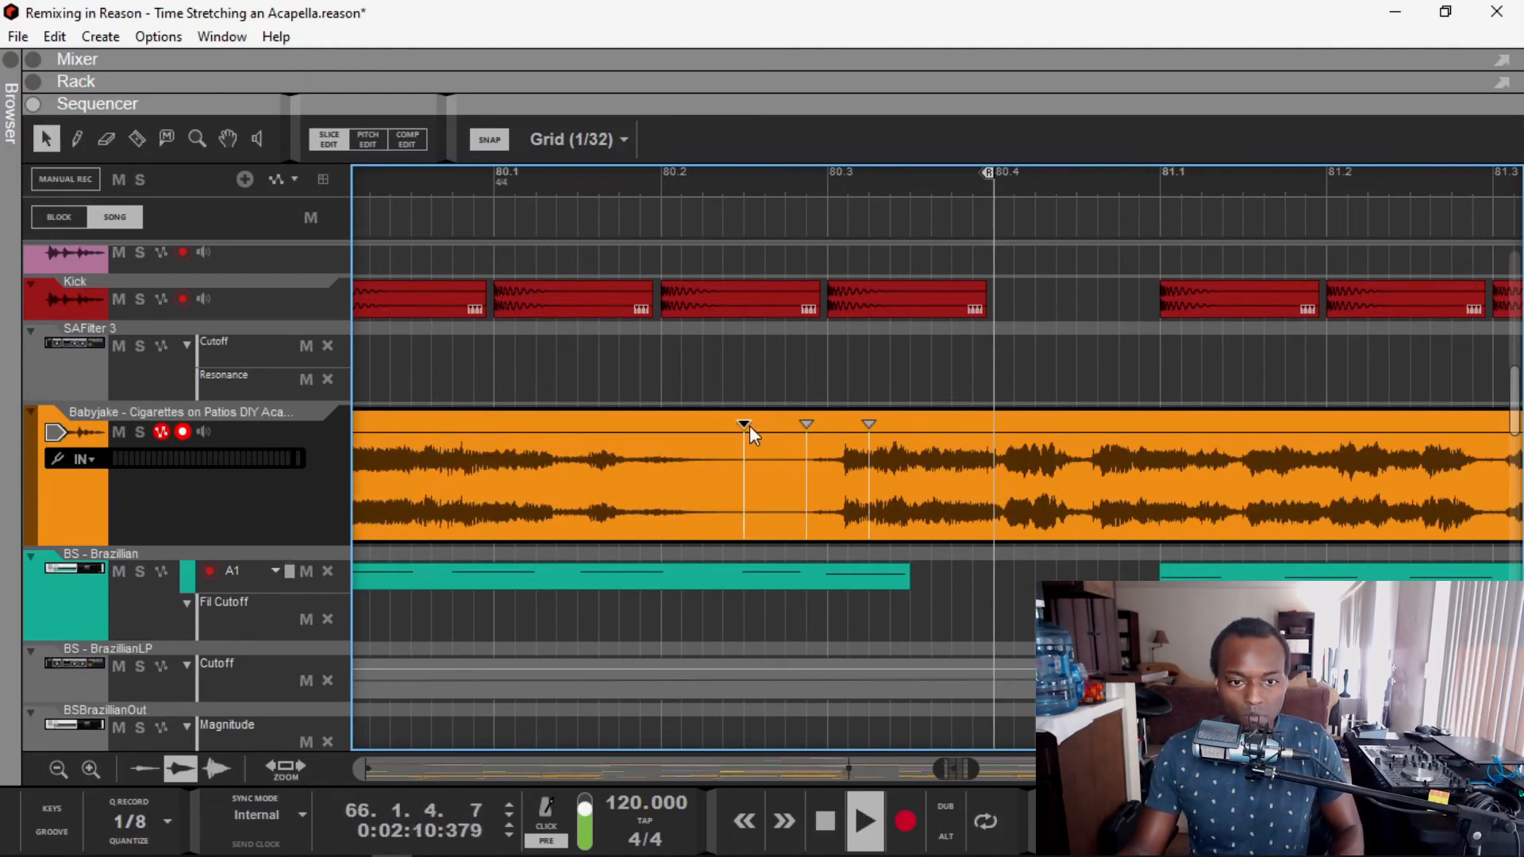
Step: Play from bar 77 through the new slice markers and examine the acapella's remaining phrases up to about bar 120
scroll(631, 467, down, 6)
scroll(588, 398, left, 3)
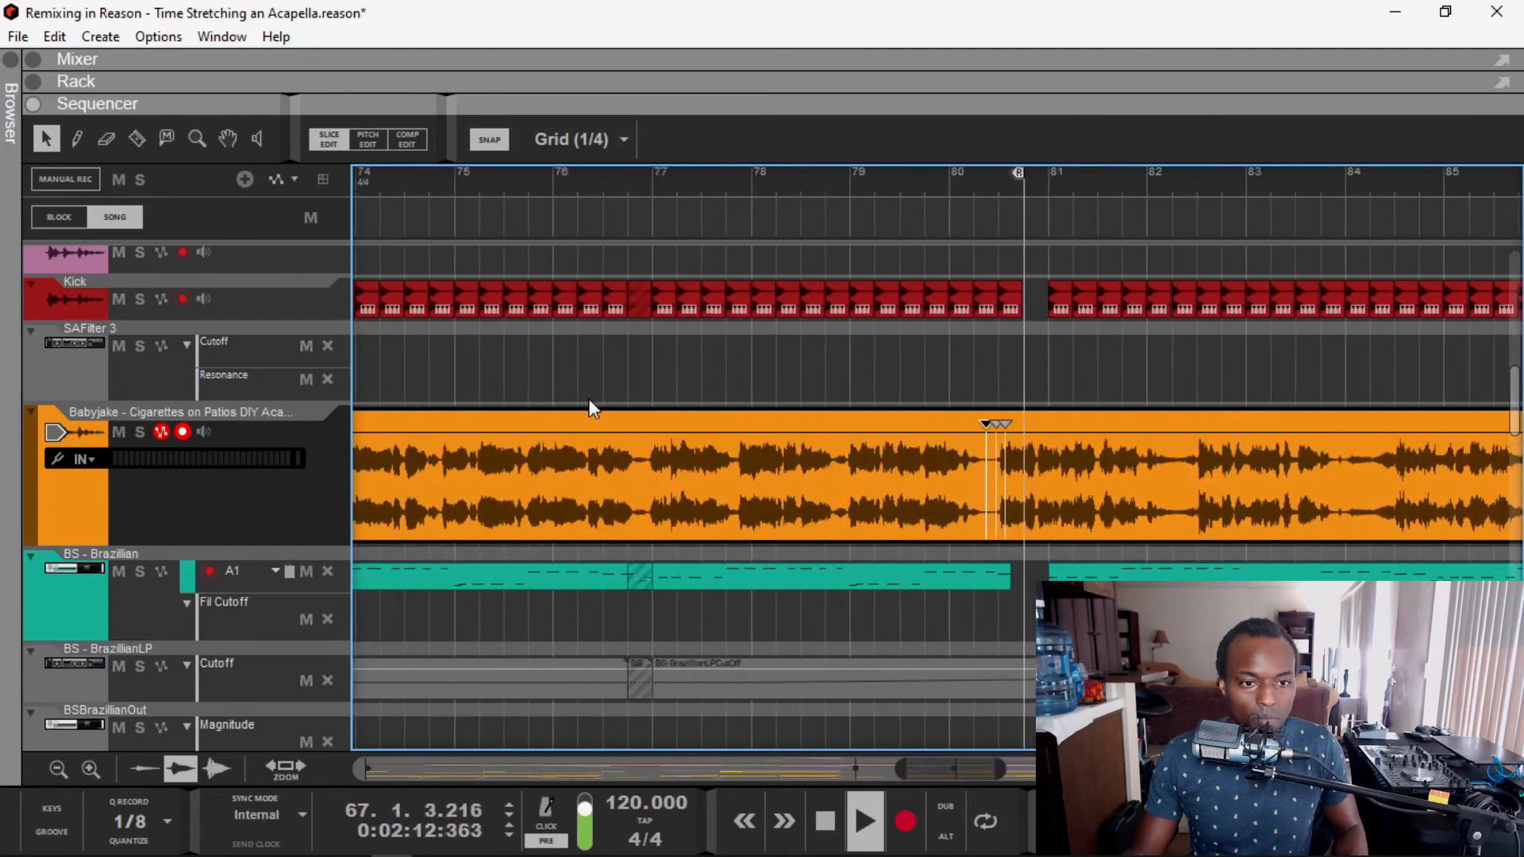
click(659, 190)
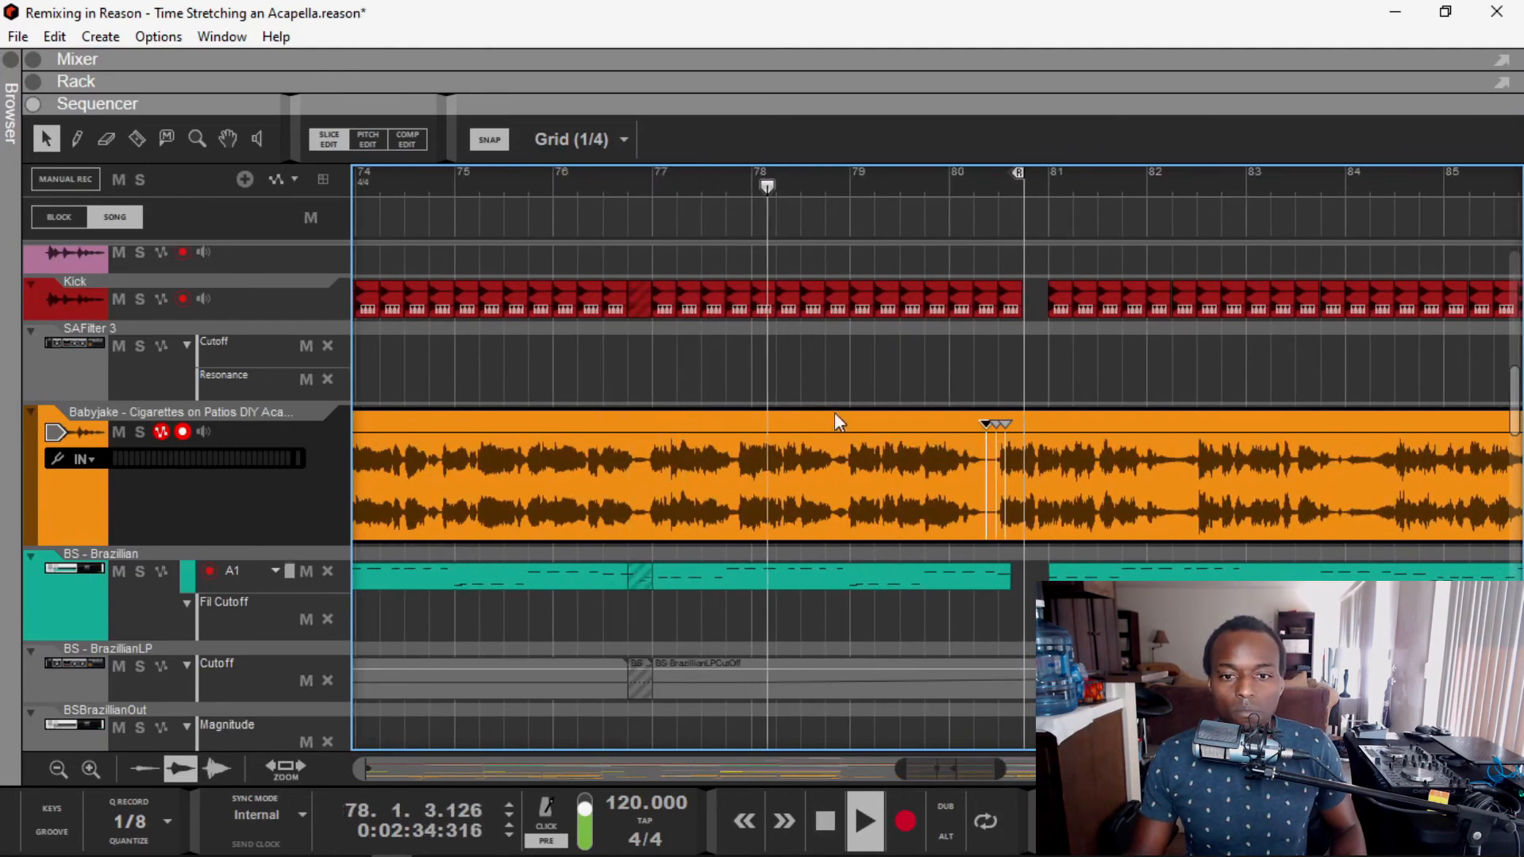
scroll(1091, 445, right, 2)
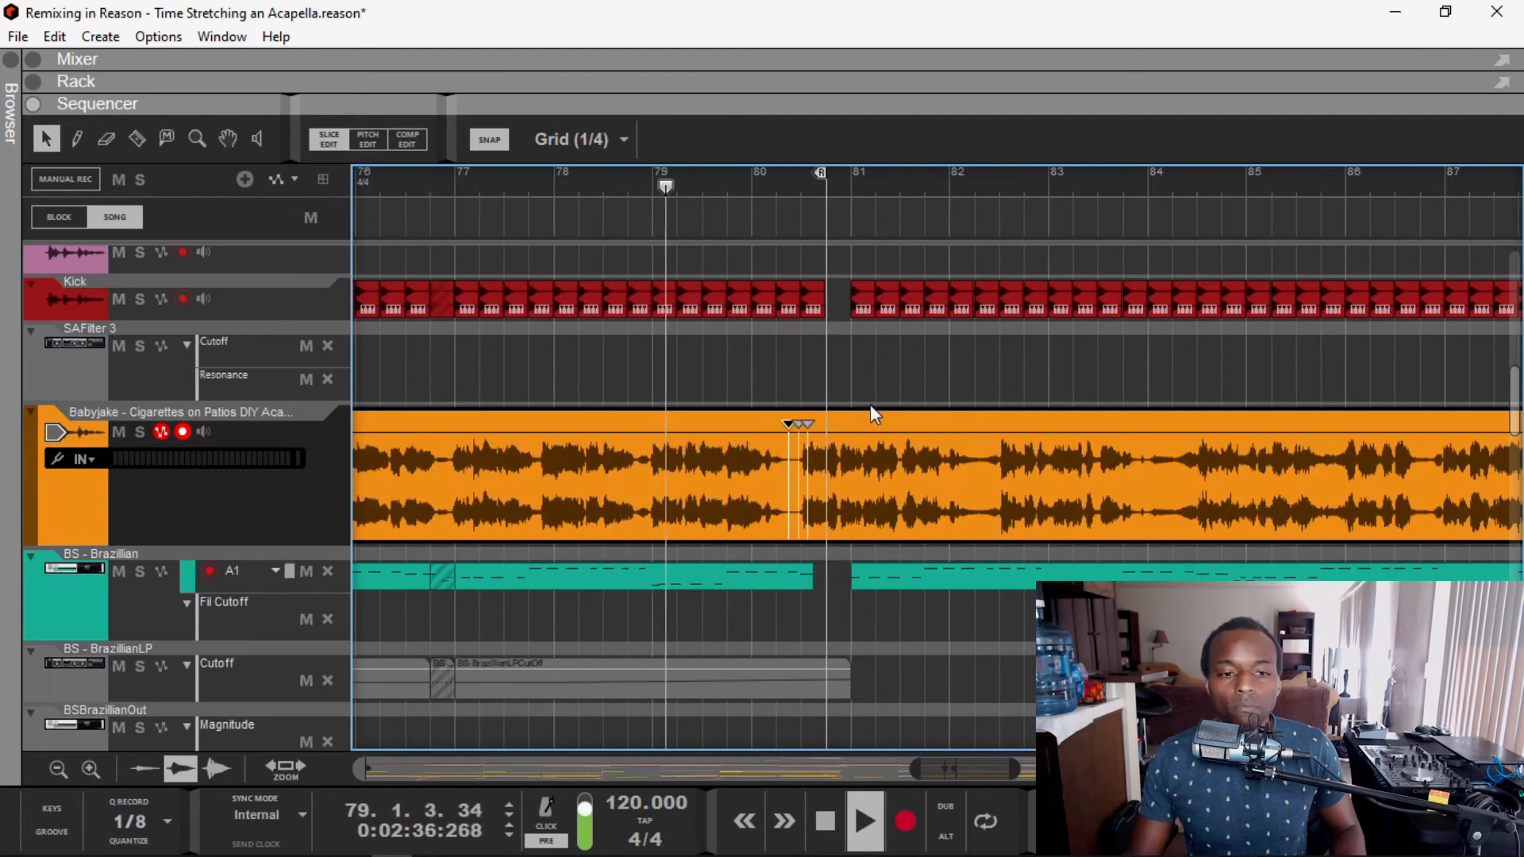
scroll(878, 435, right, 4)
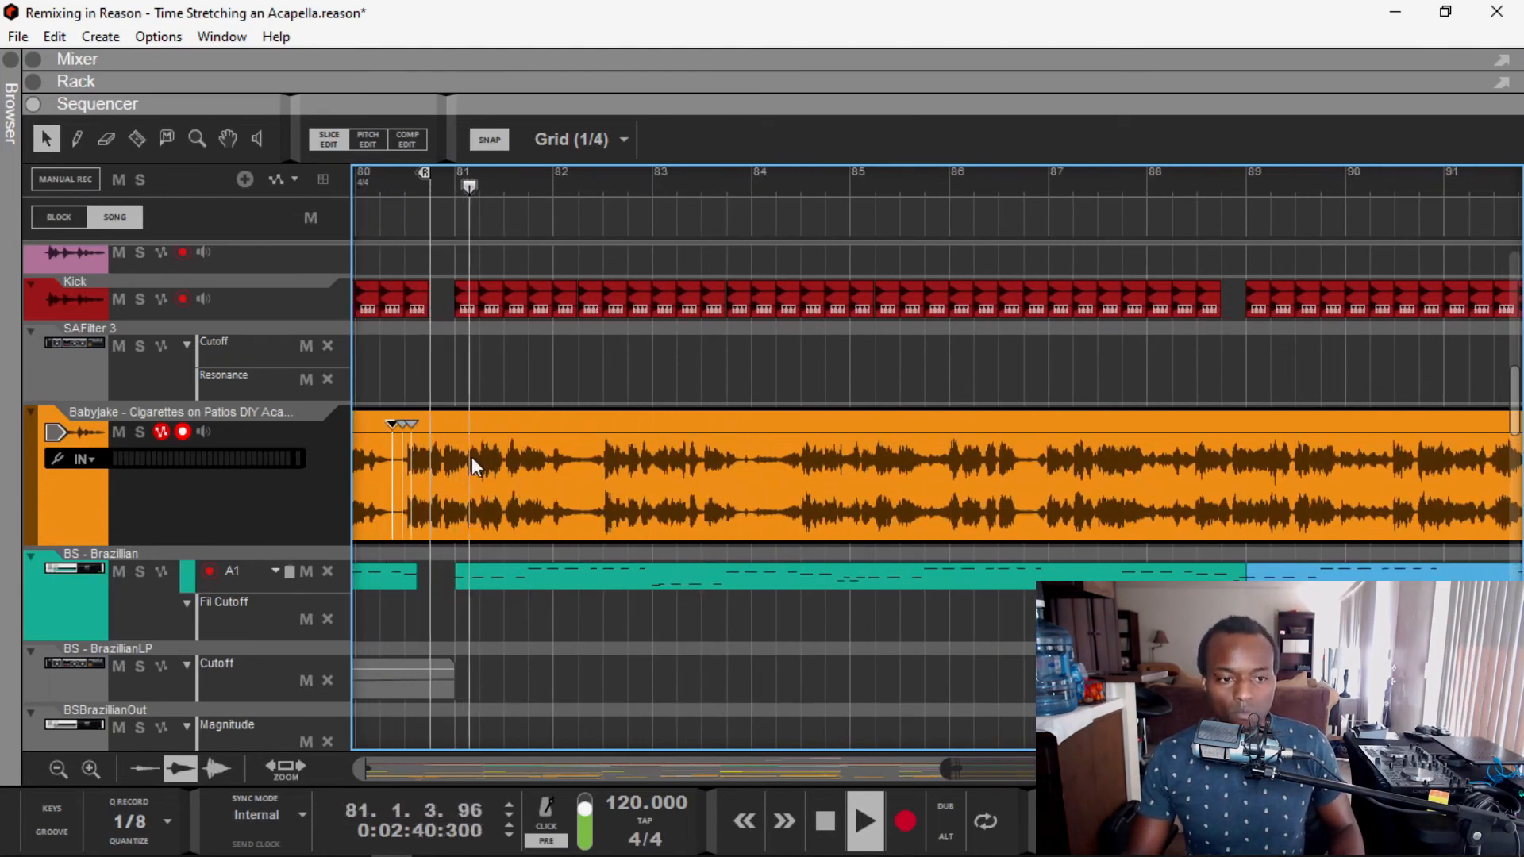
scroll(766, 387, right, 2)
scroll(765, 385, right, 20)
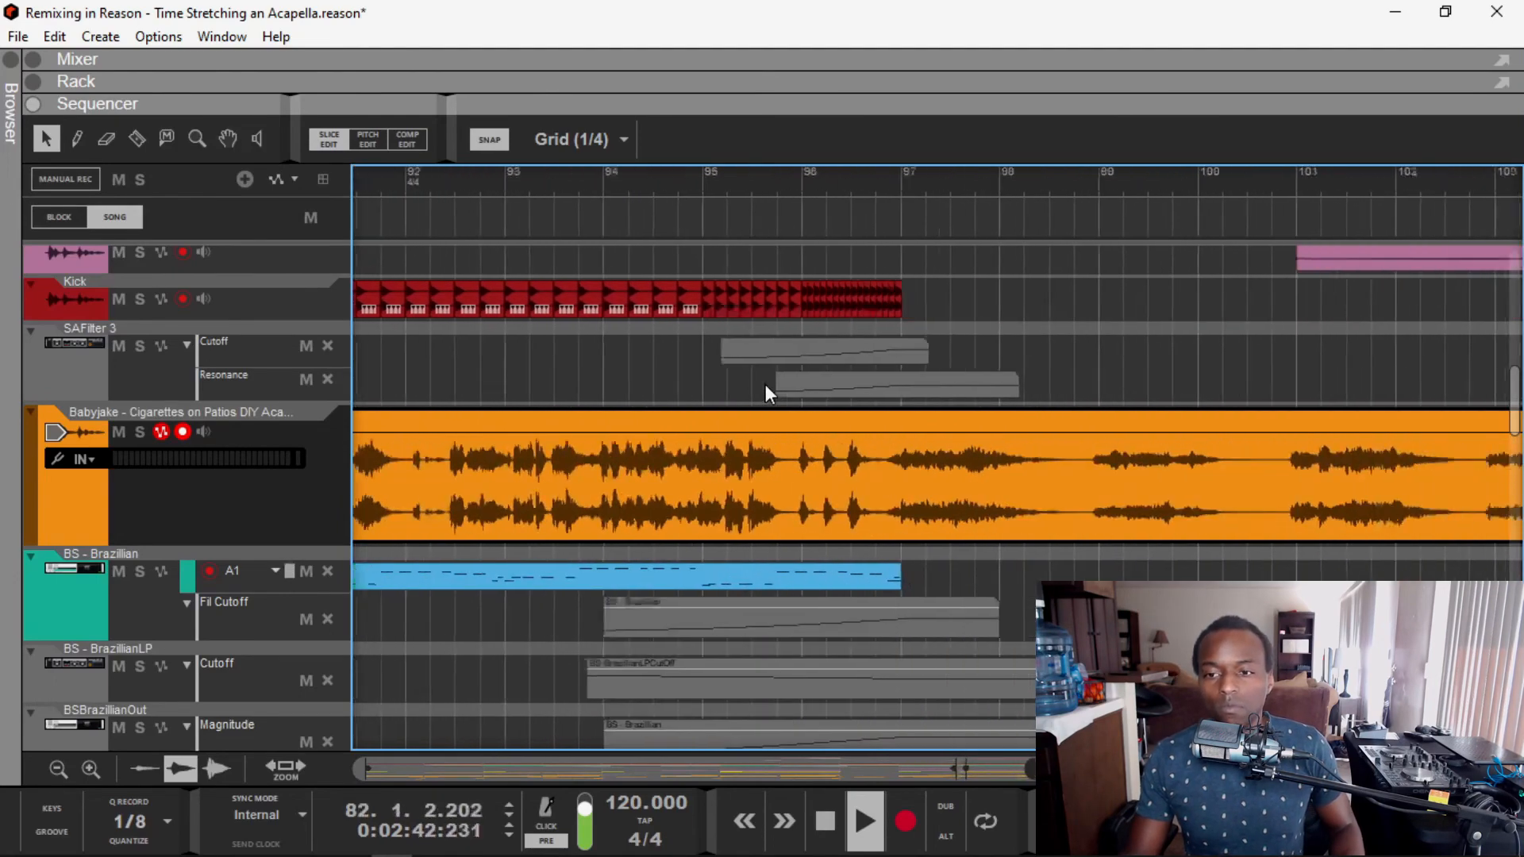
scroll(767, 390, left, 10)
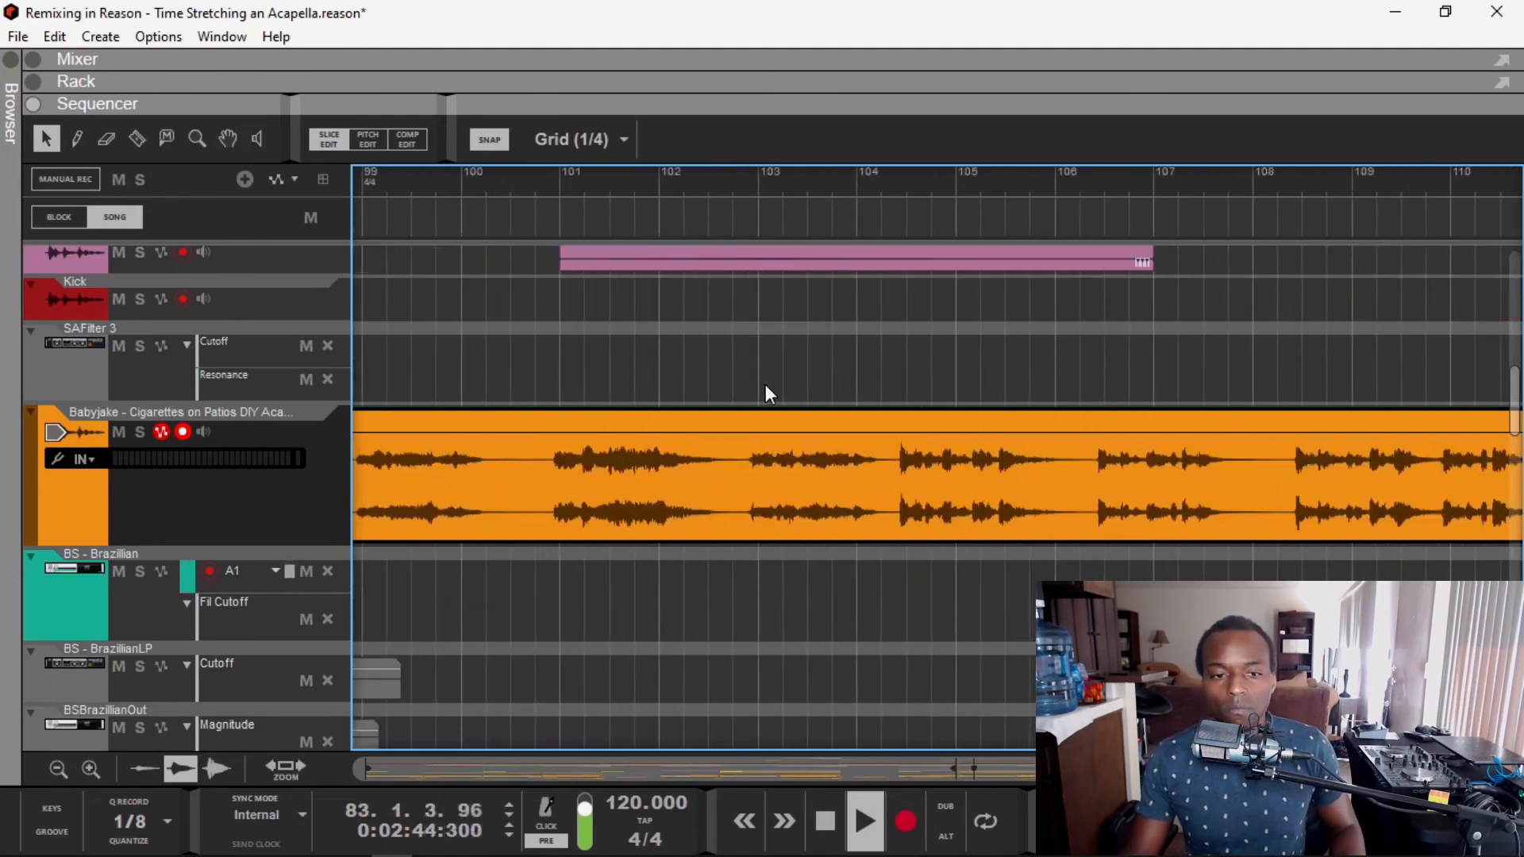
scroll(766, 385, right, 5)
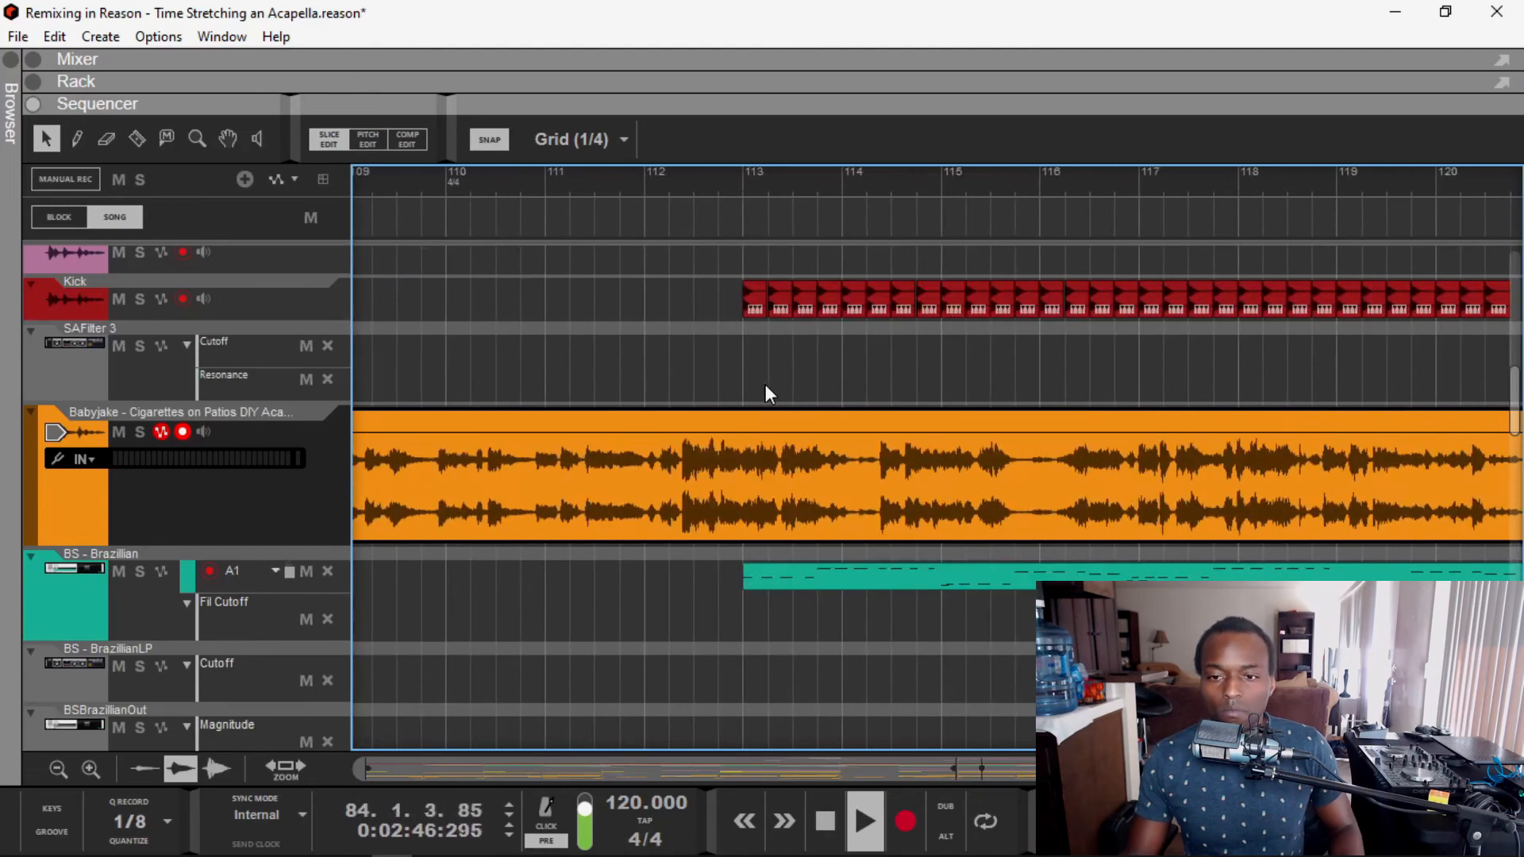
scroll(766, 384, left, 10)
scroll(784, 441, down, 4)
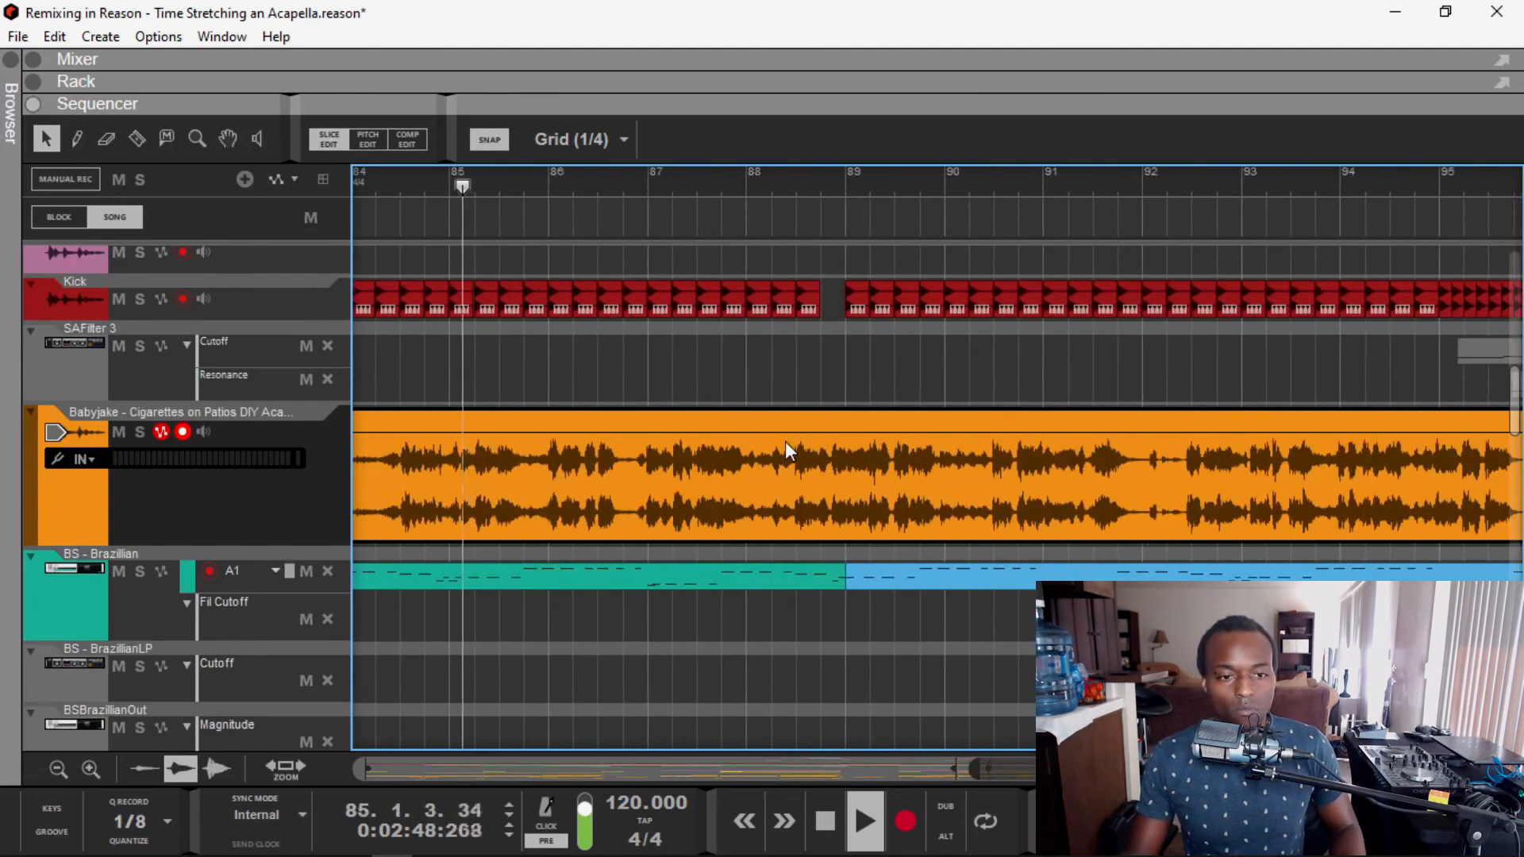
scroll(785, 441, down, 2)
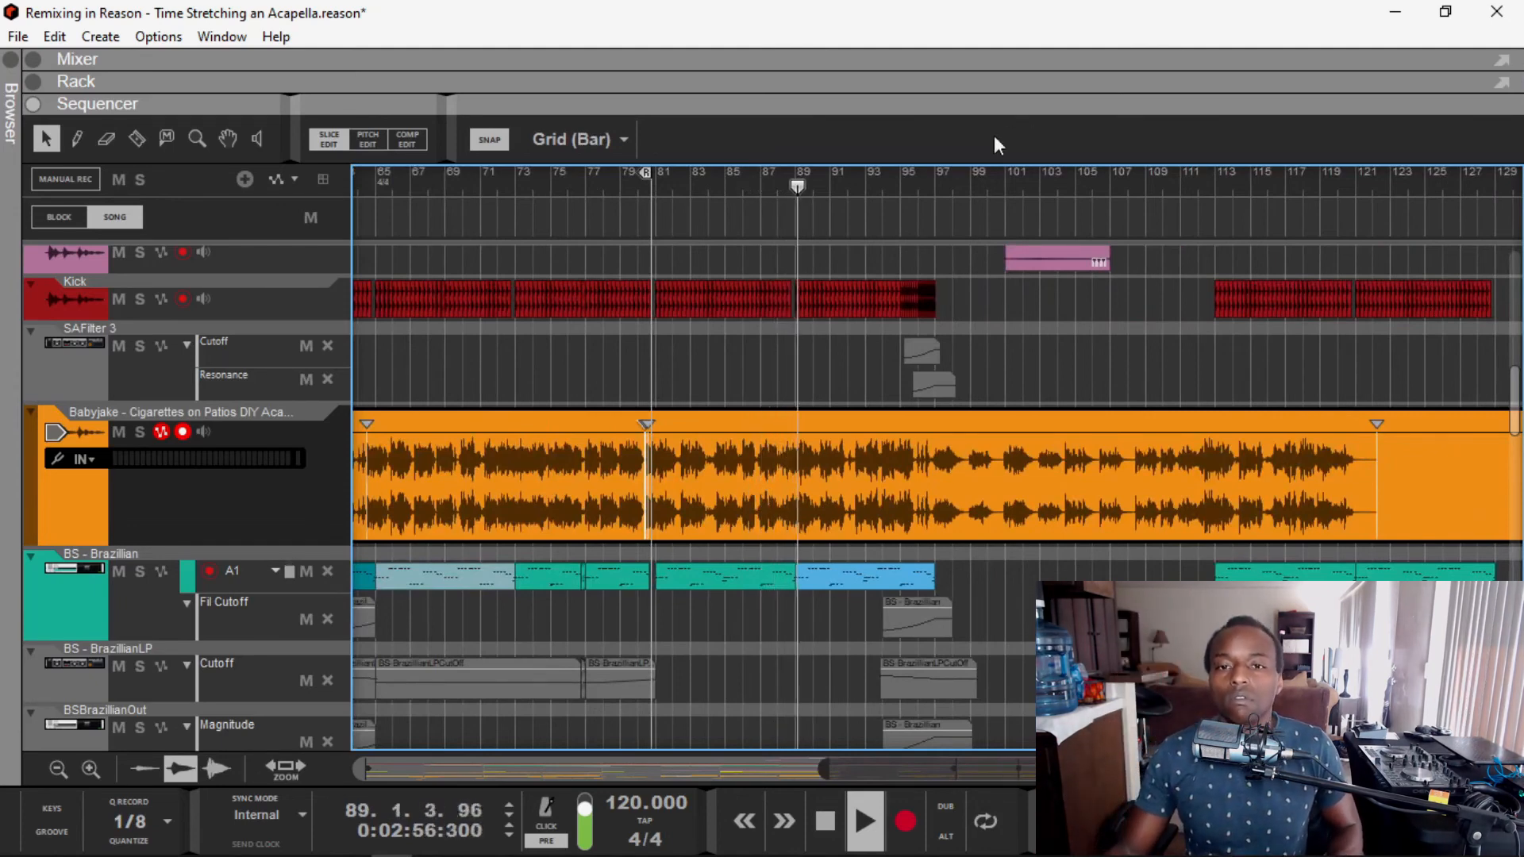
Step: Play from about bar 94 and from bar 88, and add a slice marker in the vocal gap at bar 92.1
click(886, 181)
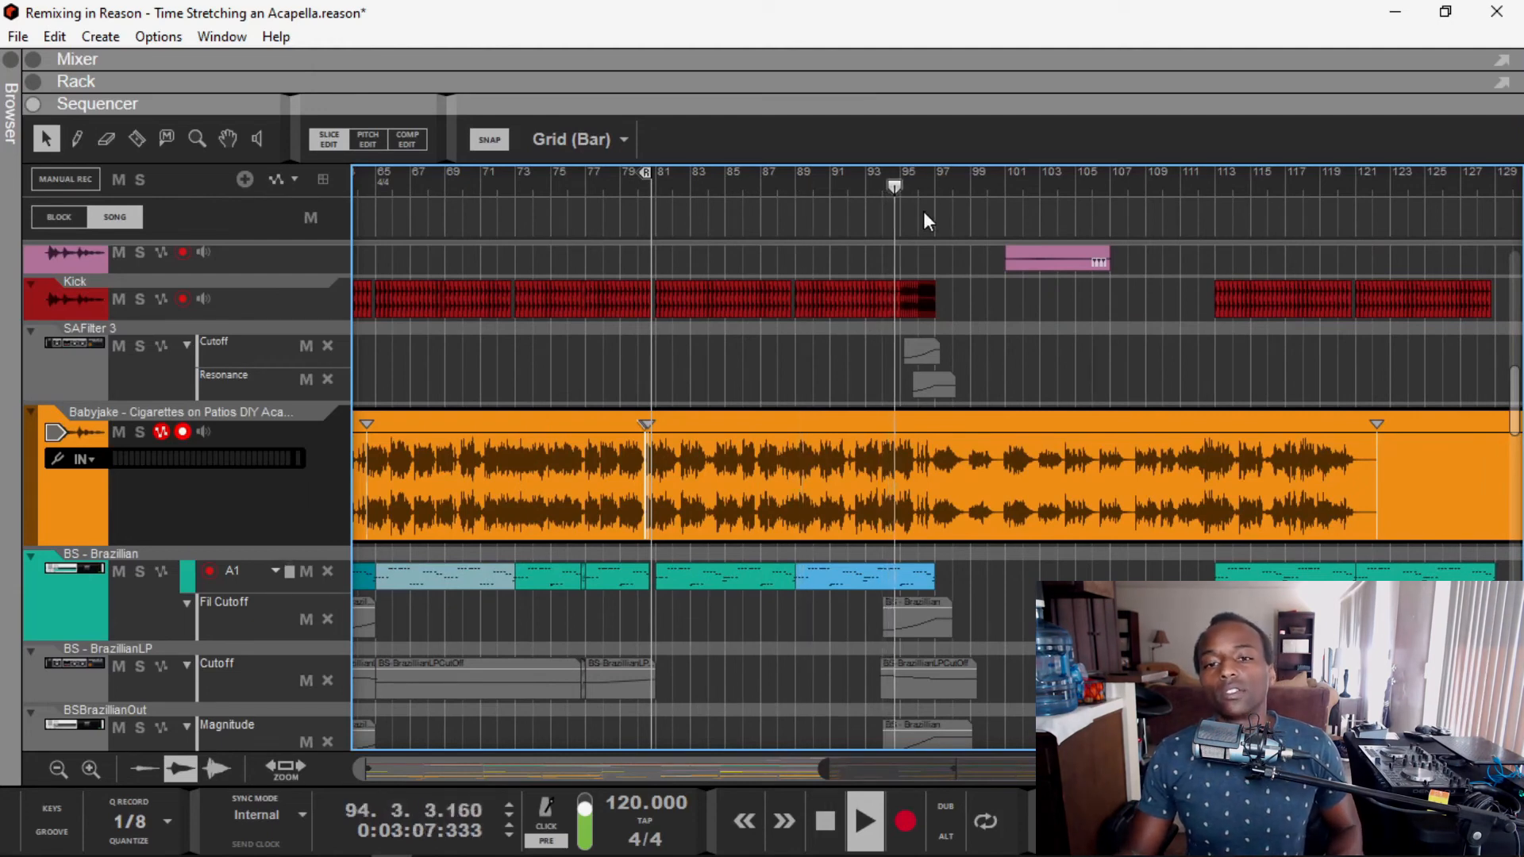
key(space)
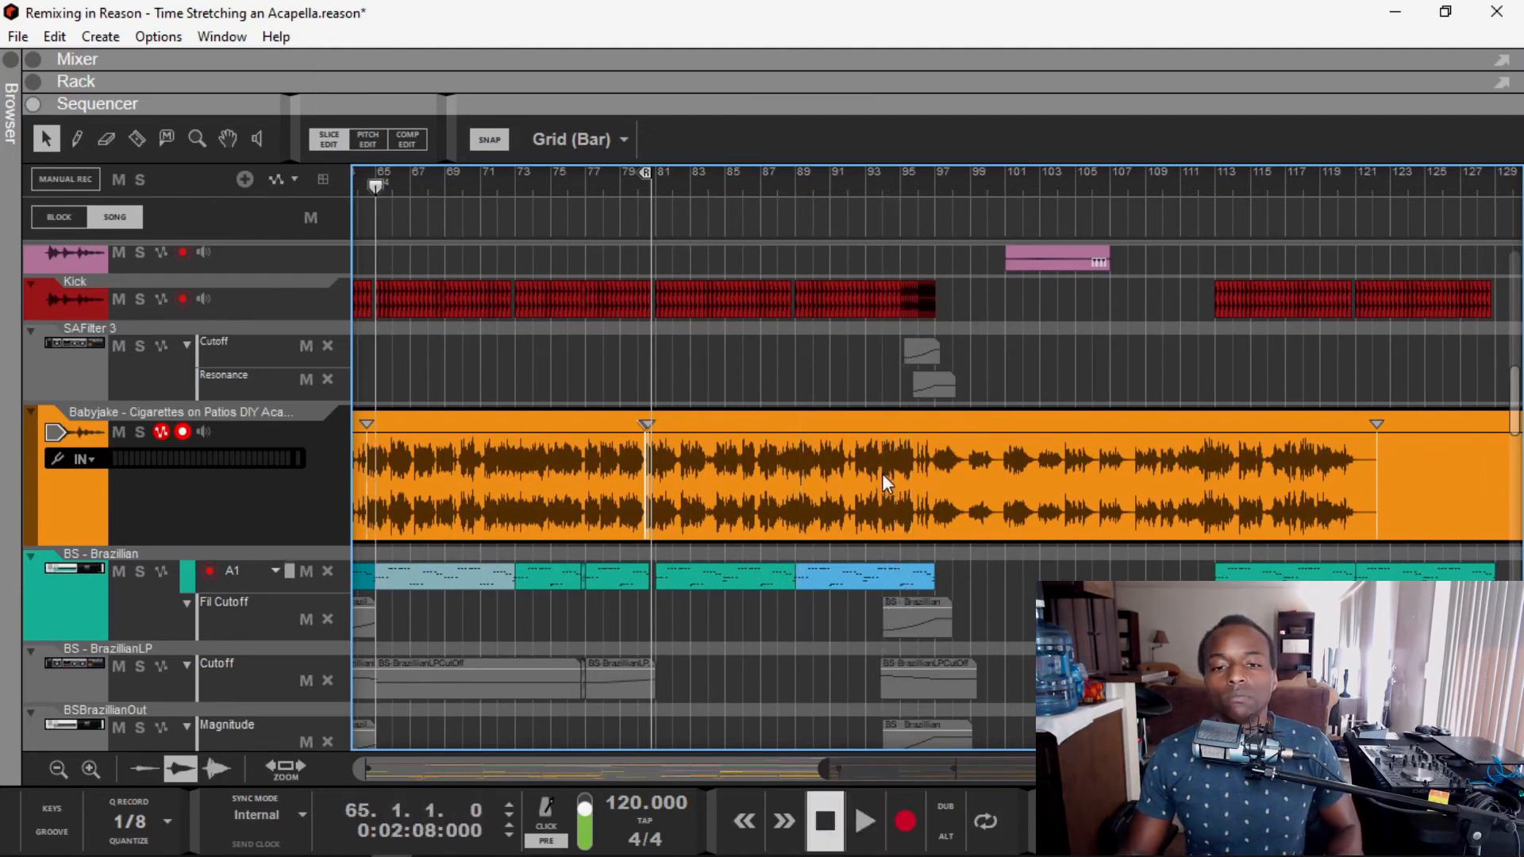
click(781, 186)
key(space)
scroll(845, 351, up, 1)
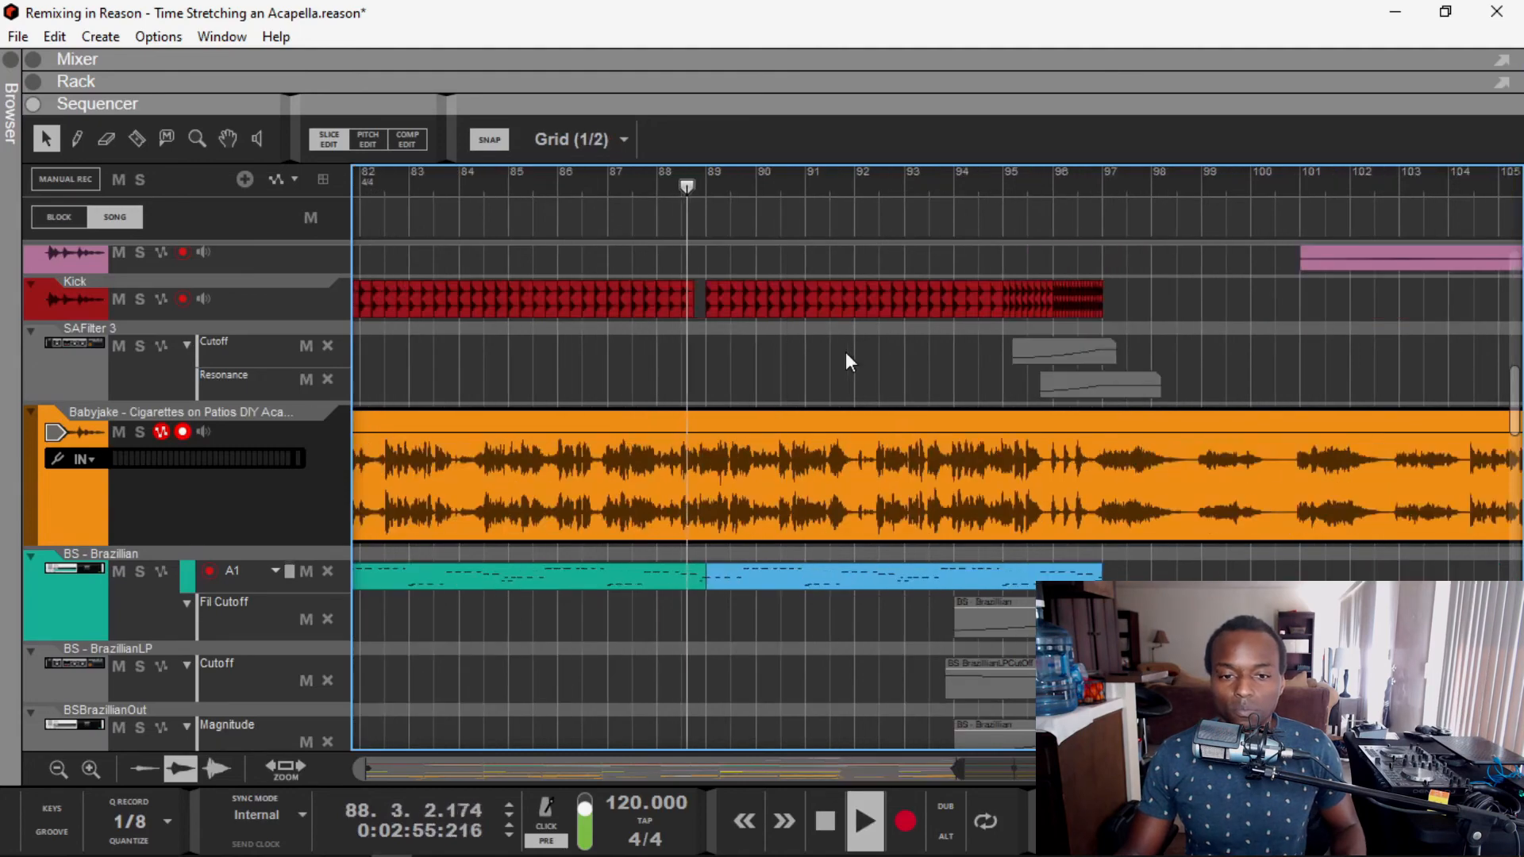
scroll(848, 496, up, 1)
scroll(886, 510, up, 1)
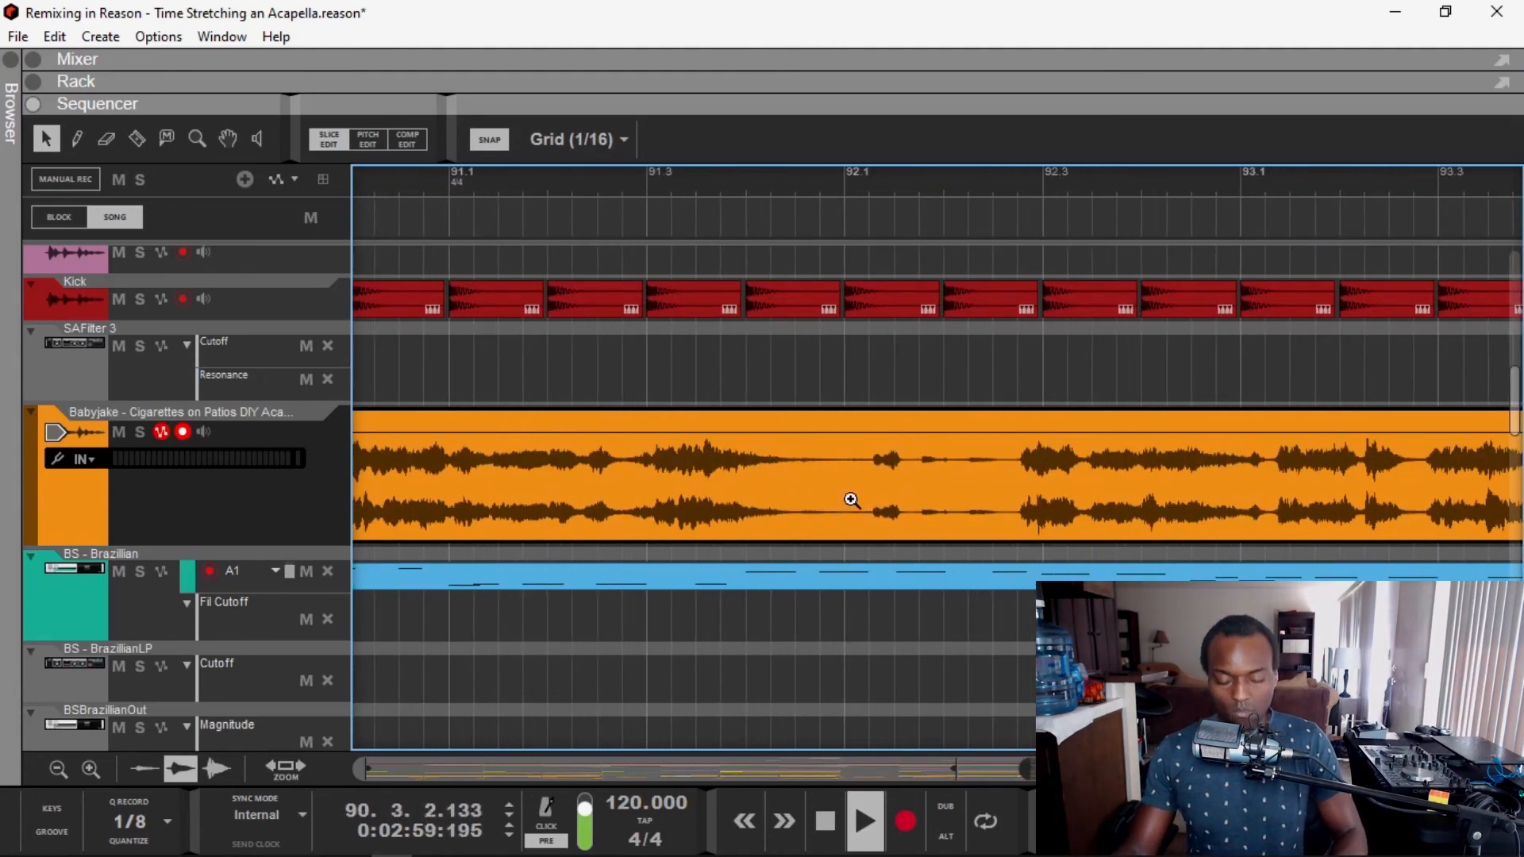
key(w)
click(844, 426)
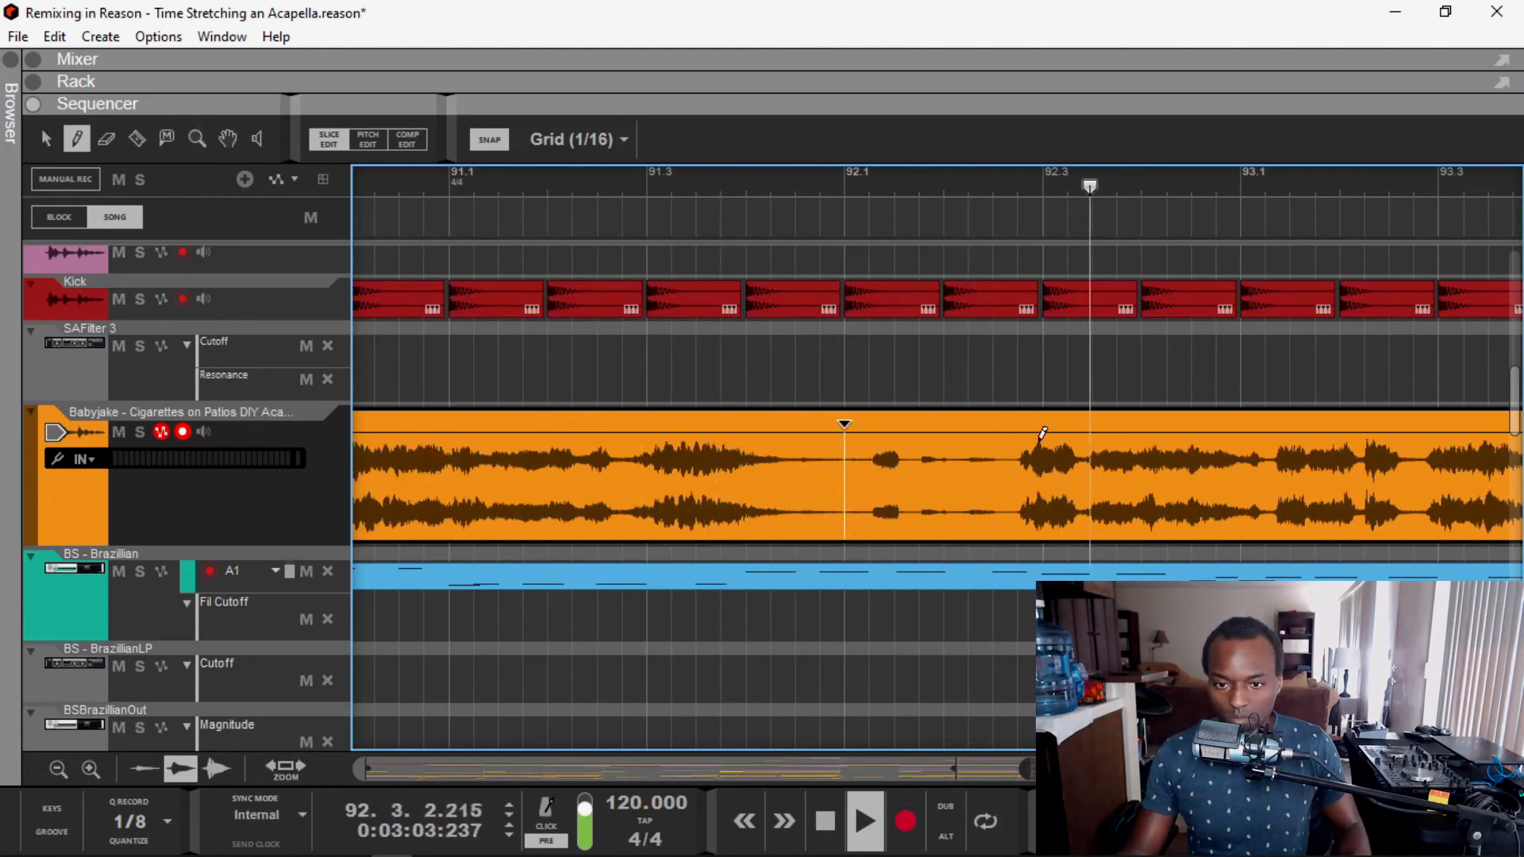
Step: Add a slice marker at the start of the vocal phrase just before bar 92.3 and try aligning it to 92.3 while replaying the section
scroll(861, 429, up, 2)
scroll(834, 435, down, 1)
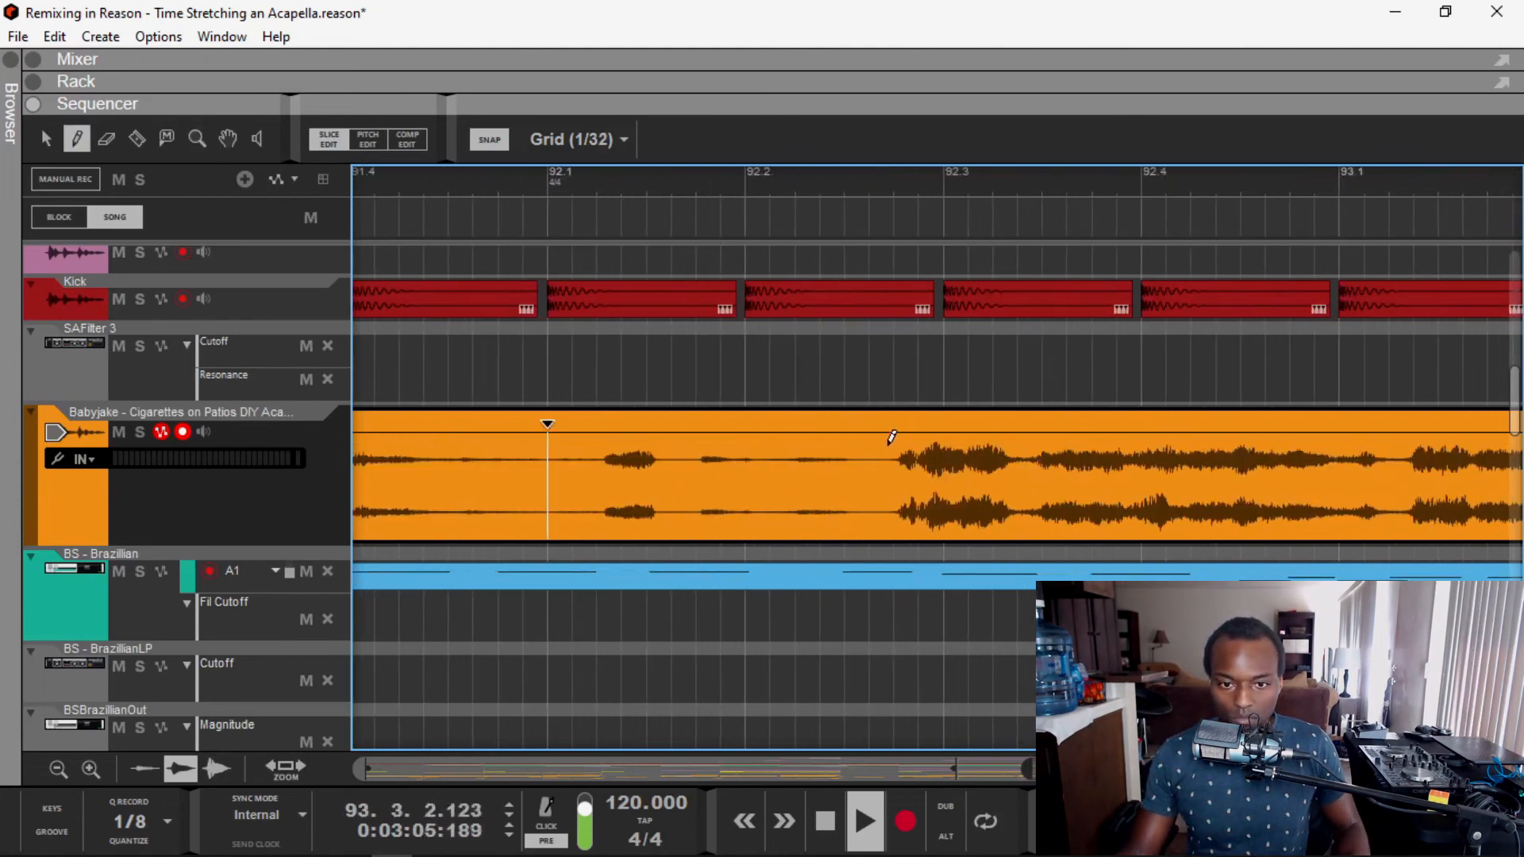
key(q)
drag(895, 422, 944, 424)
click(501, 186)
scroll(836, 485, down, 2)
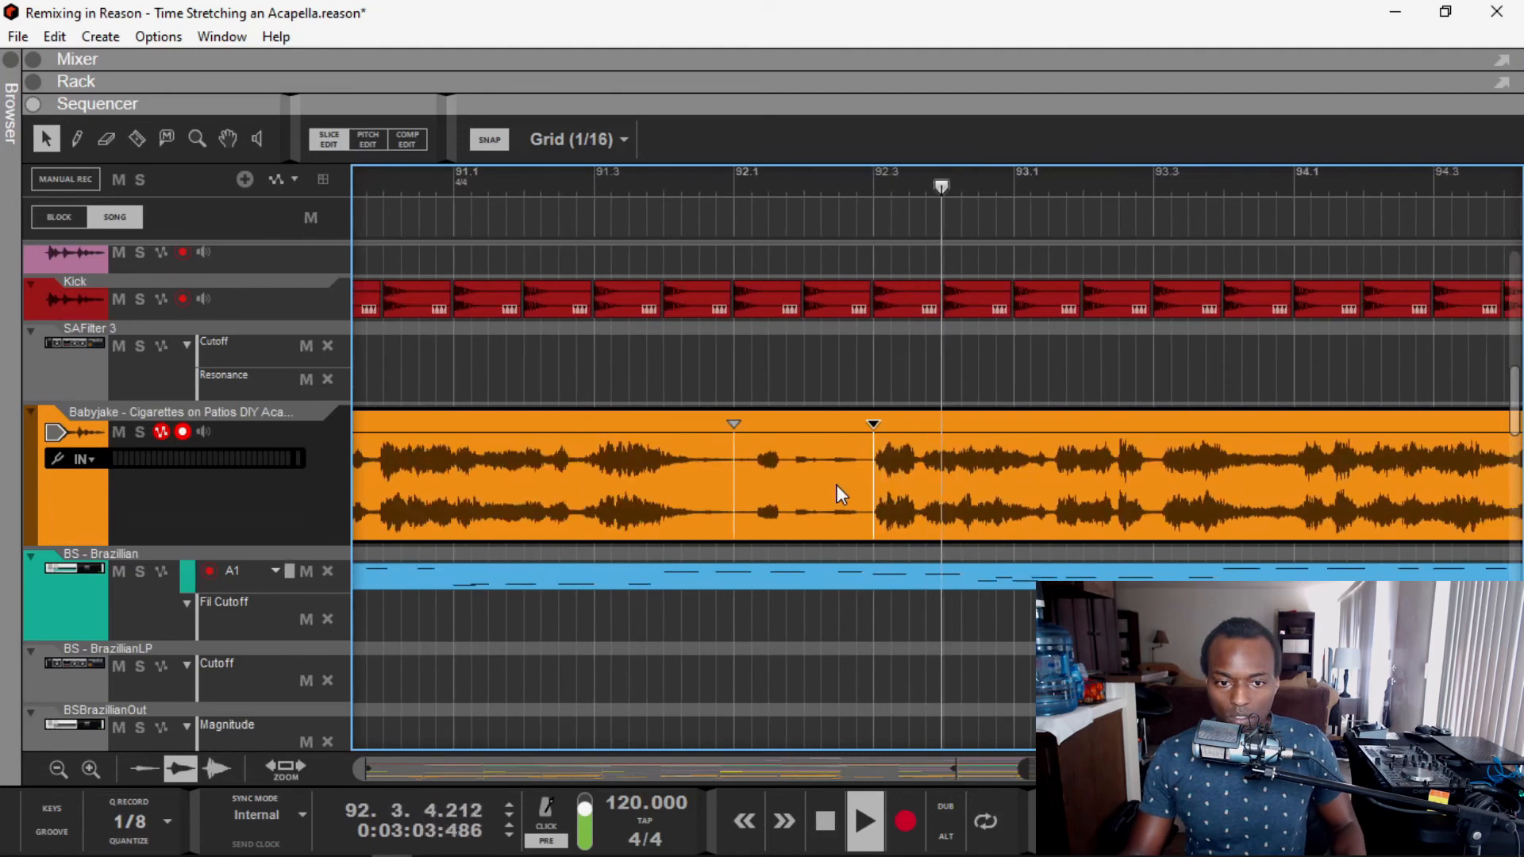
scroll(841, 469, up, 2)
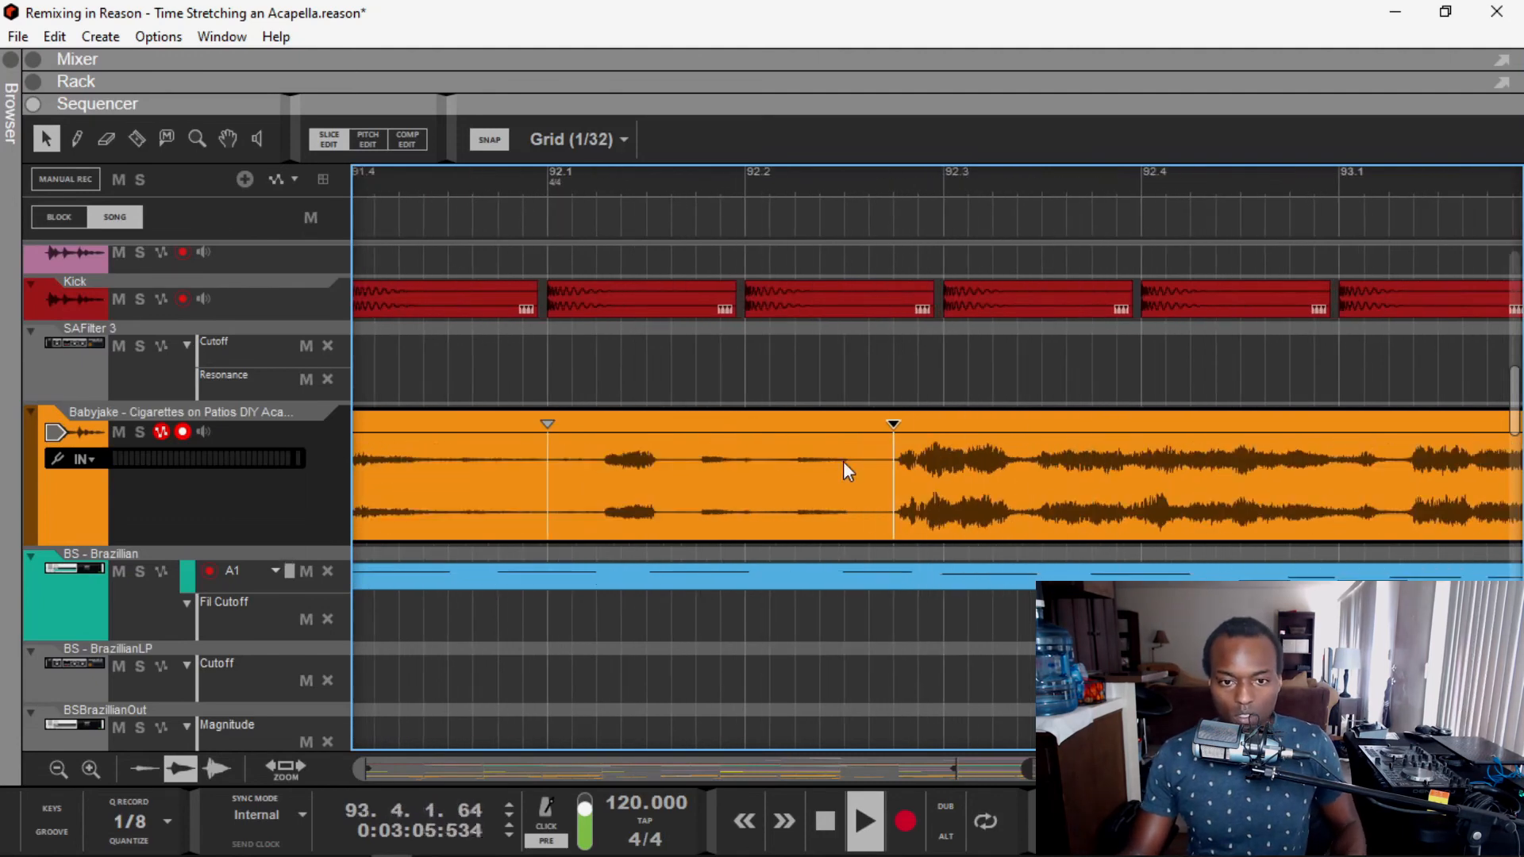
key(space)
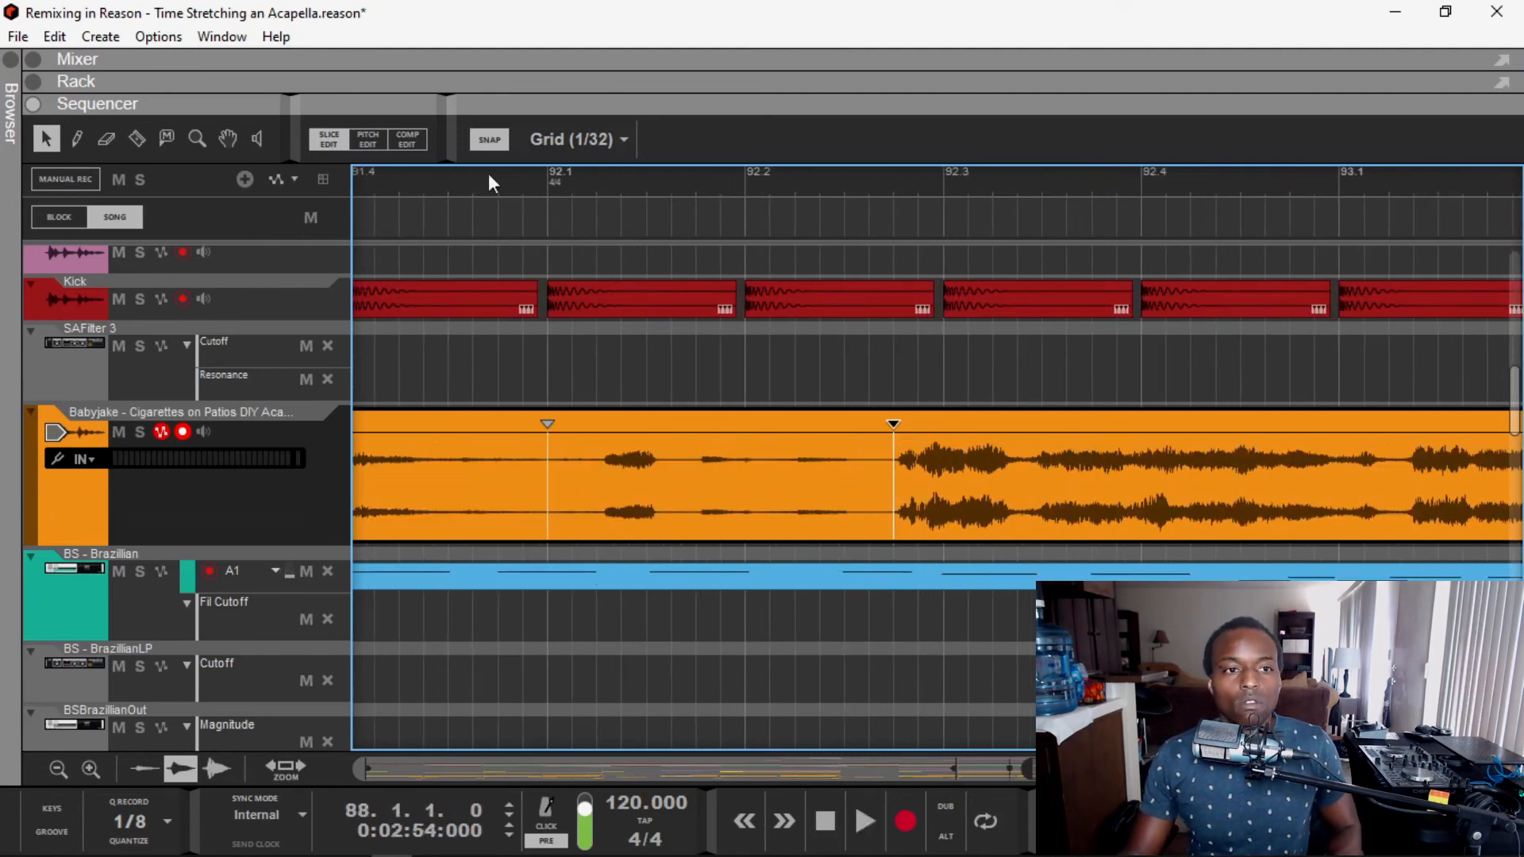
Step: Play from bar 91.4.4 and add a slice marker in the quiet gap before the vocal phrase's marker ahead of bar 92.3
click(490, 179)
key(space)
scroll(1031, 519, up, 2)
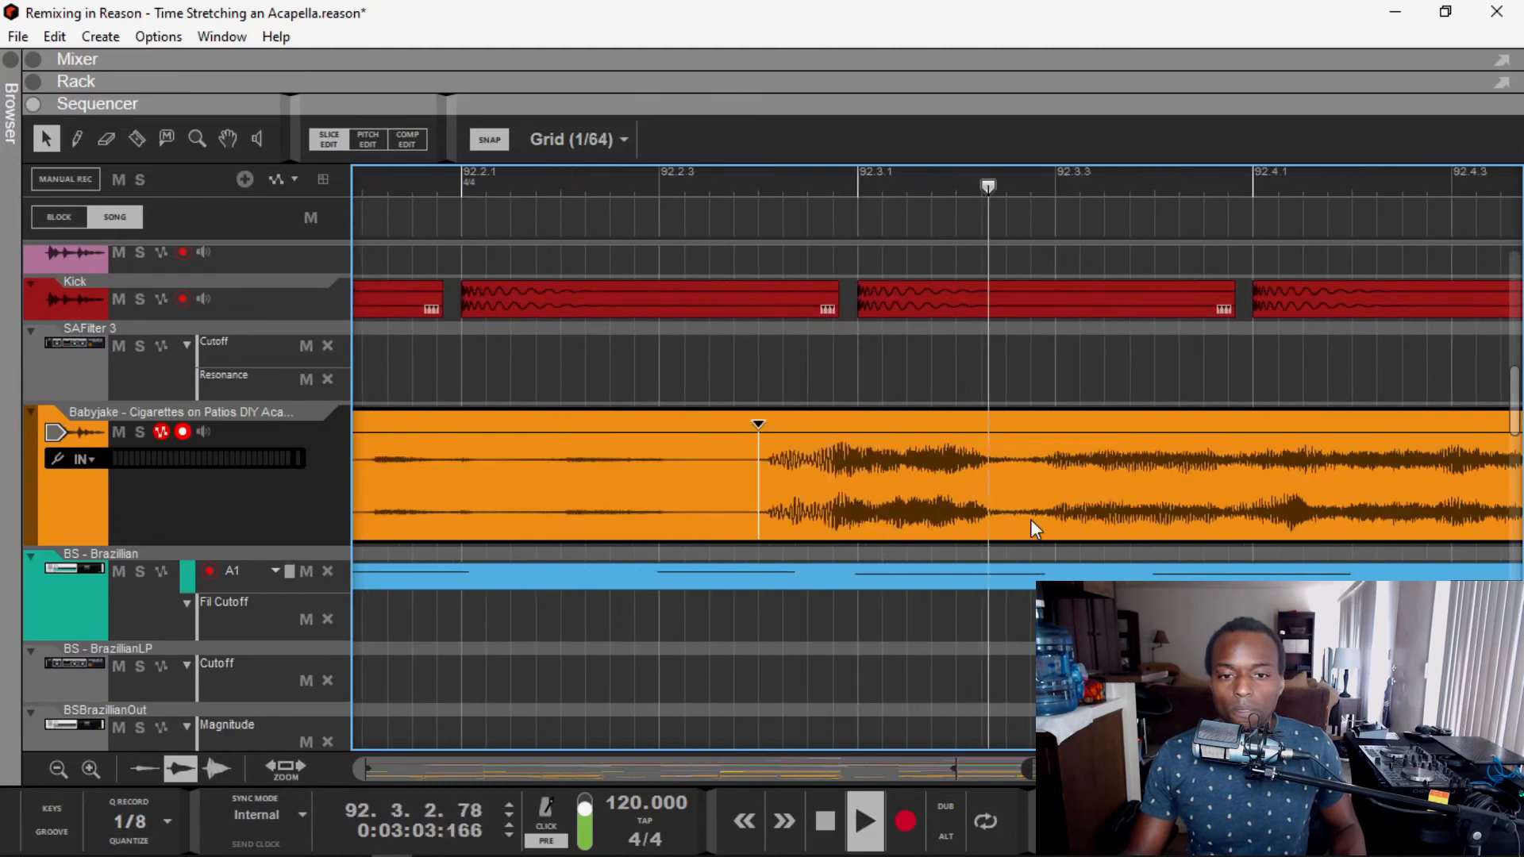
key(w)
click(710, 449)
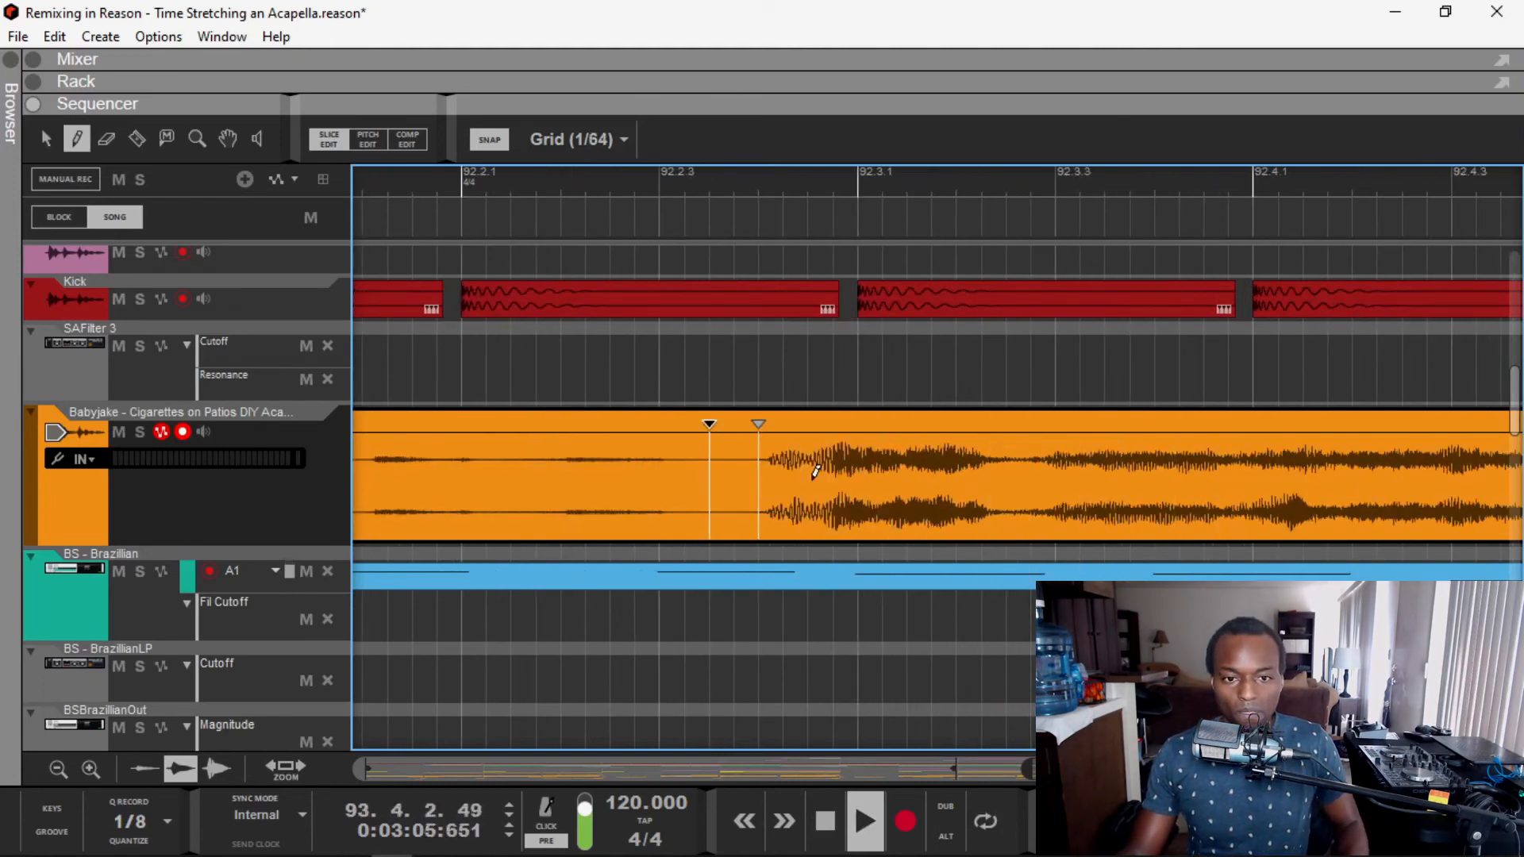
Step: Stop playback and move the vocal phrase's slice marker one 1/32 note later, to just before bar 92.3
scroll(816, 470, down, 2)
key(space)
key(q)
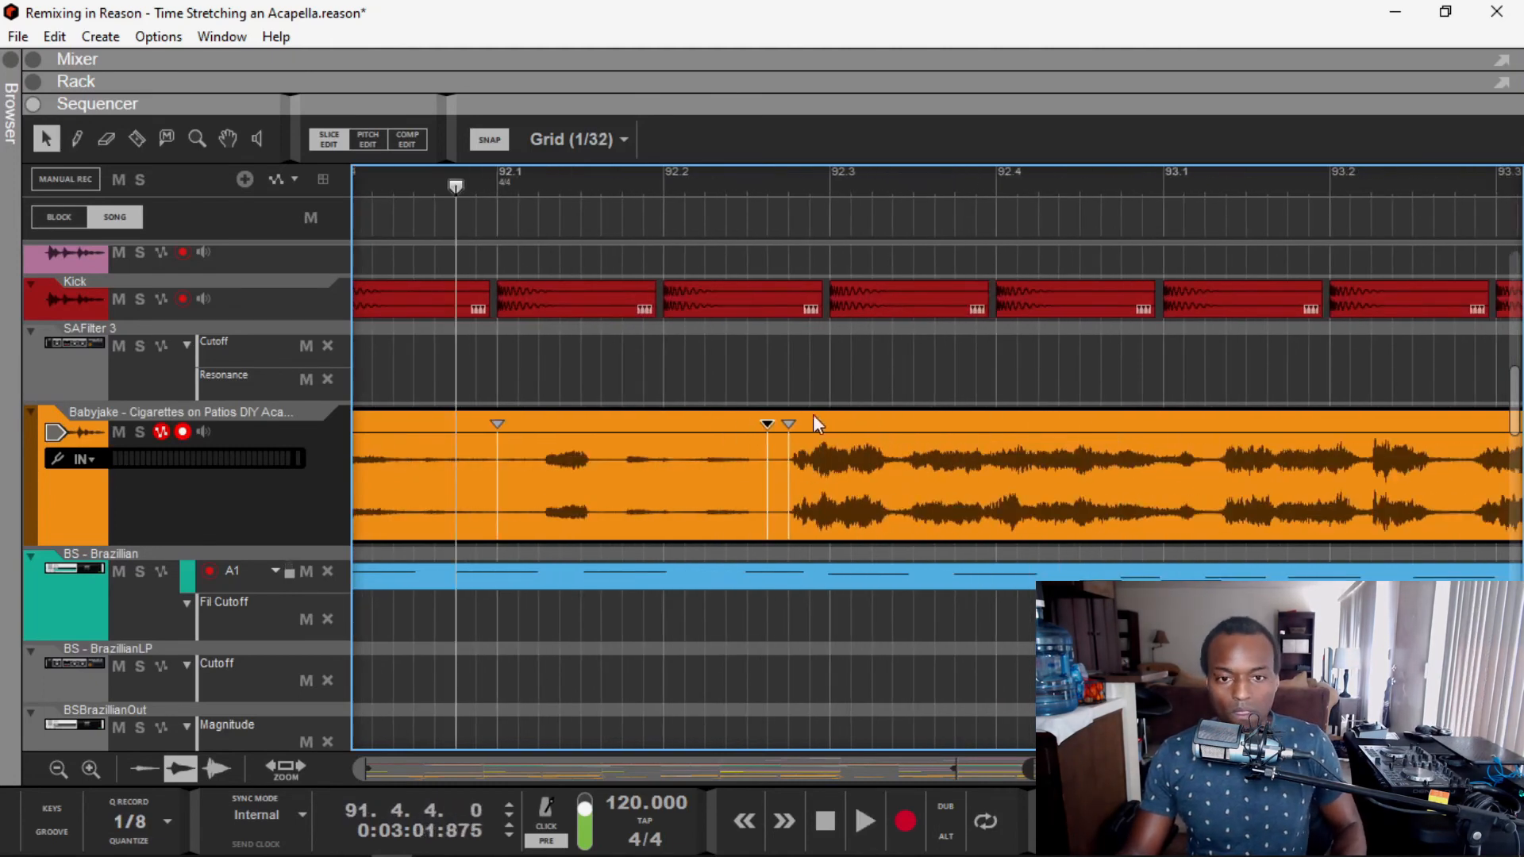
drag(789, 423, 809, 423)
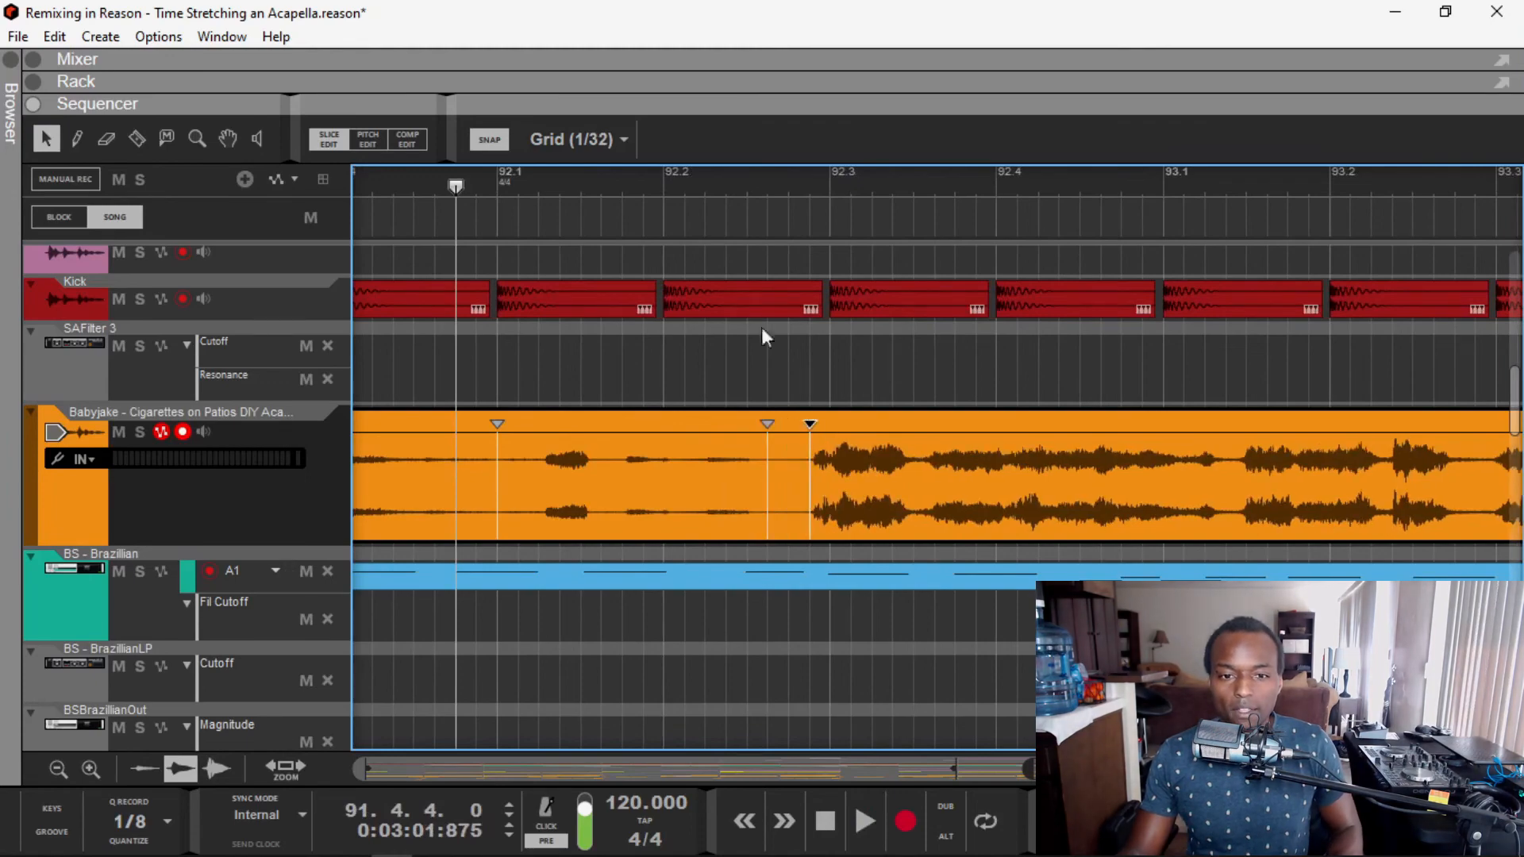
Step: Play from bar 92.2.2 and examine how the acapella's remaining phrases line up with the song through about bar 103
click(717, 181)
key(space)
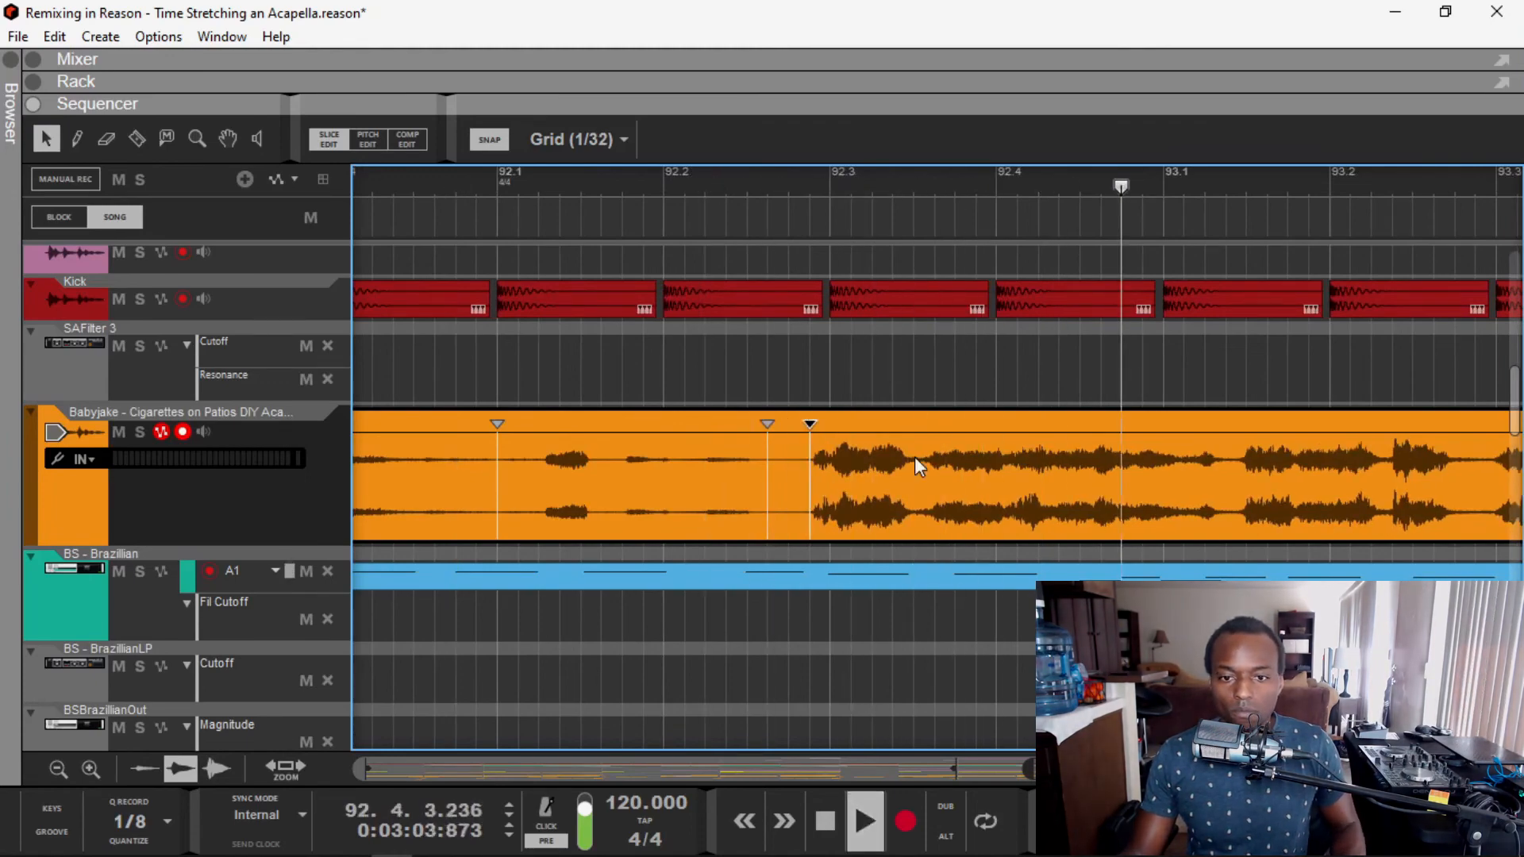
scroll(915, 459, down, 3)
scroll(914, 457, right, 2)
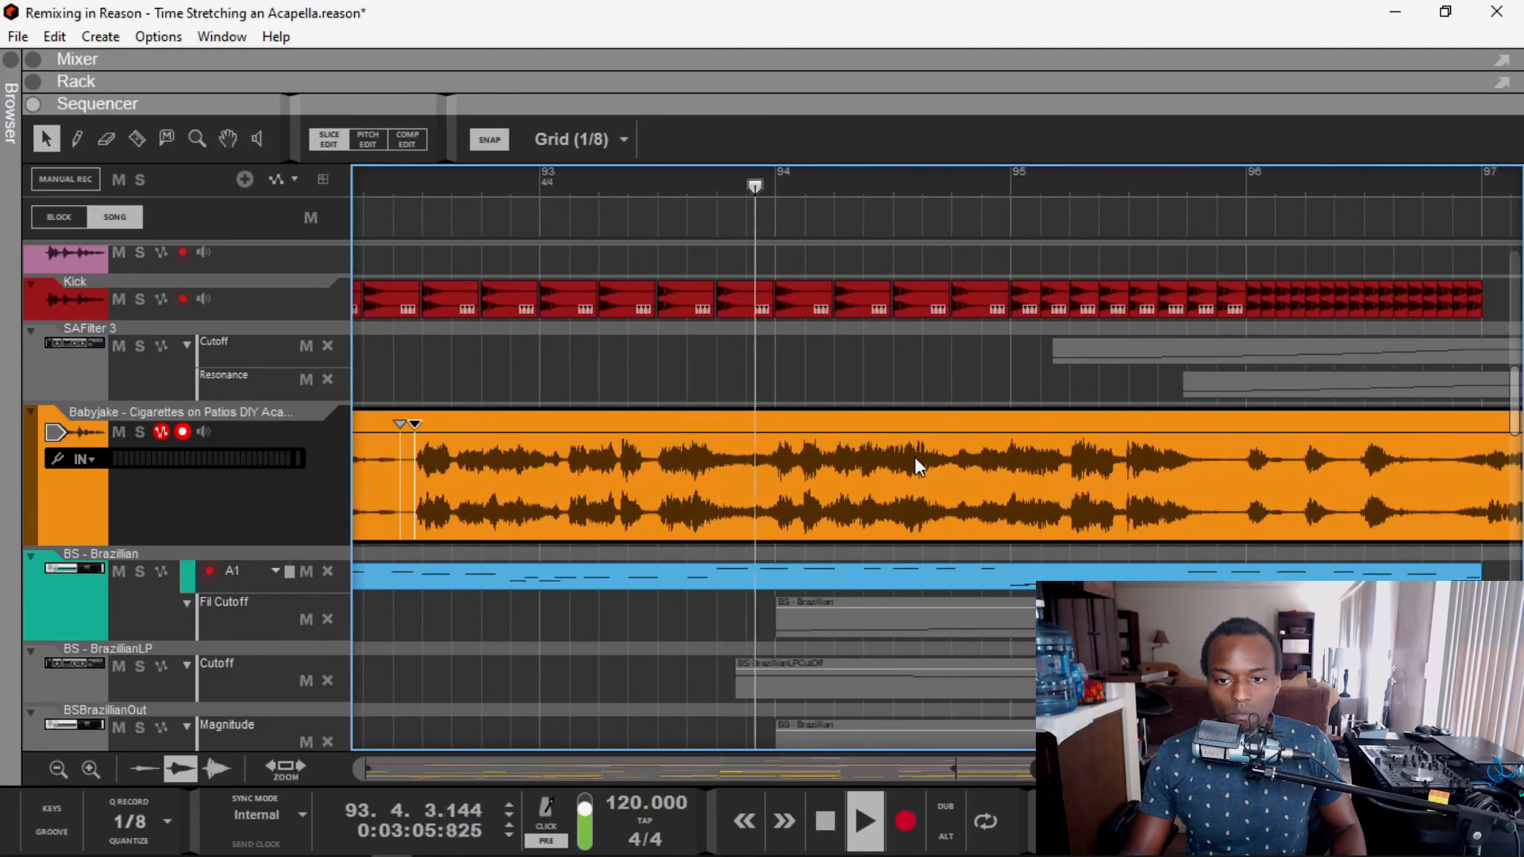
scroll(914, 457, down, 1)
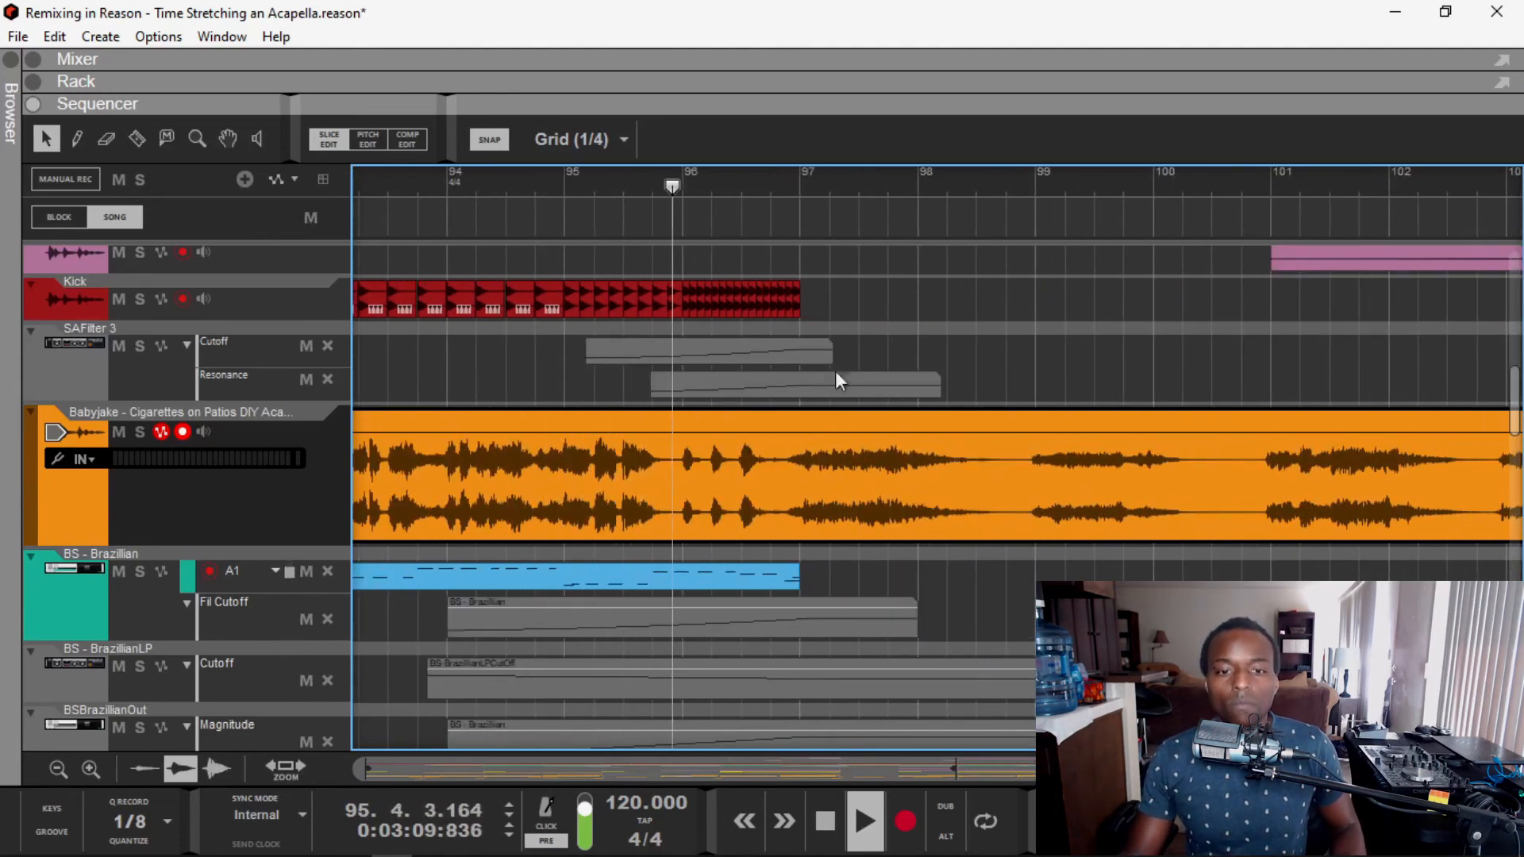
scroll(887, 394, down, 2)
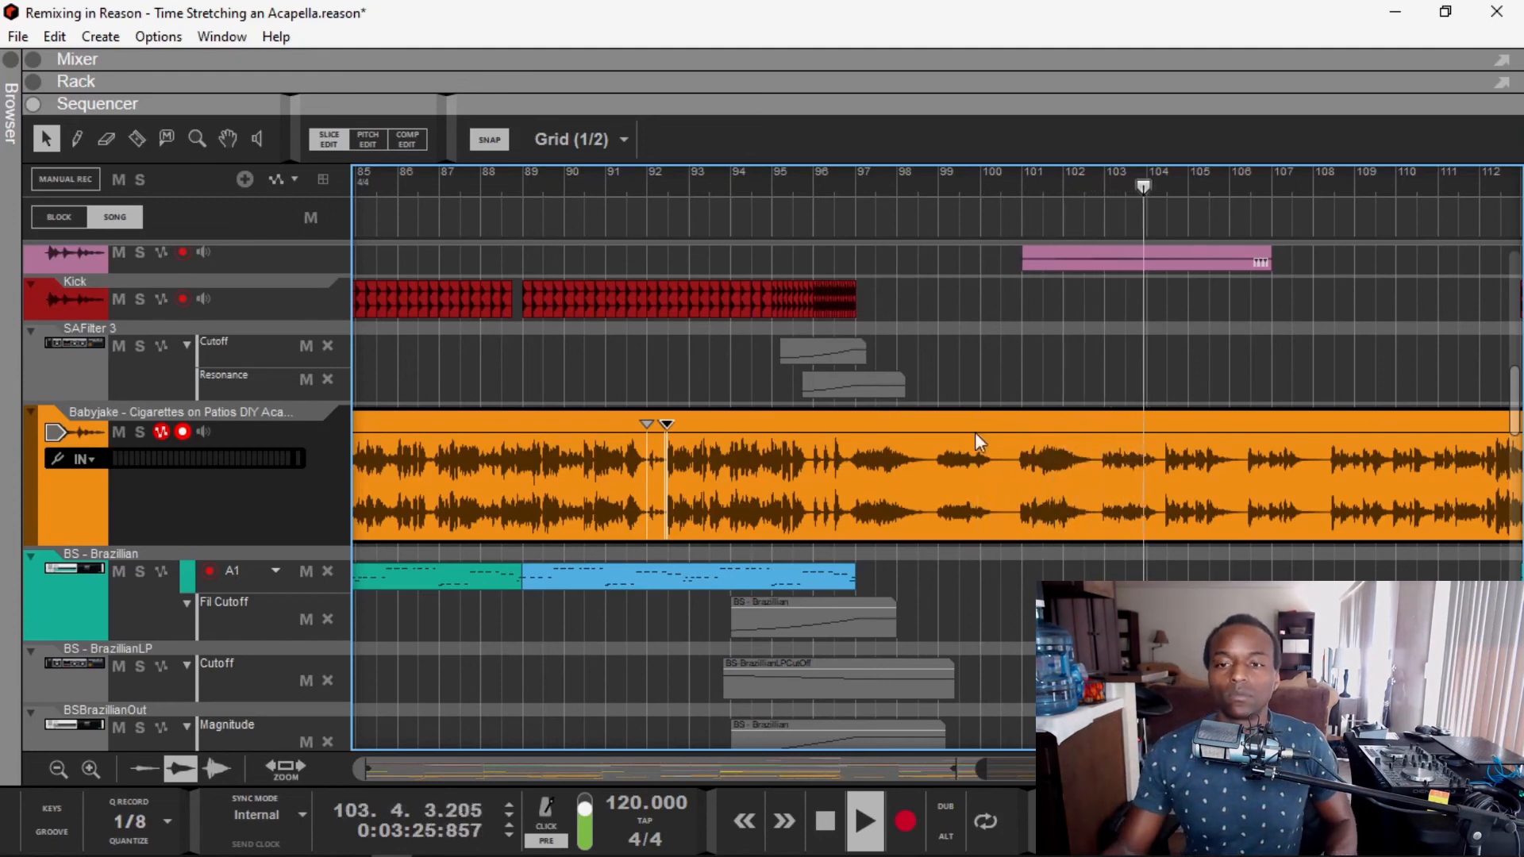
key(space)
scroll(938, 401, down, 4)
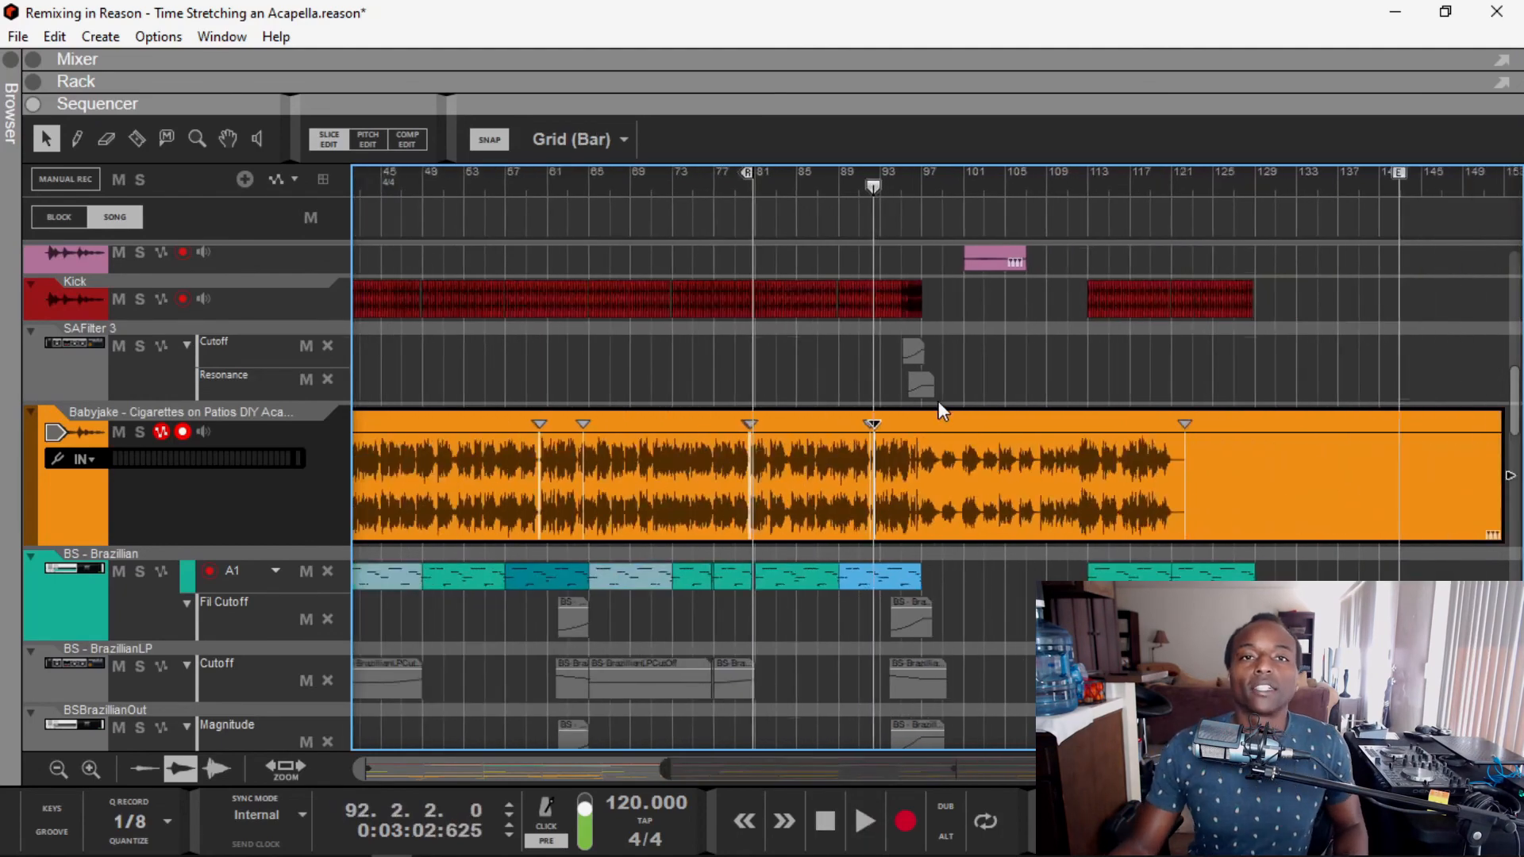